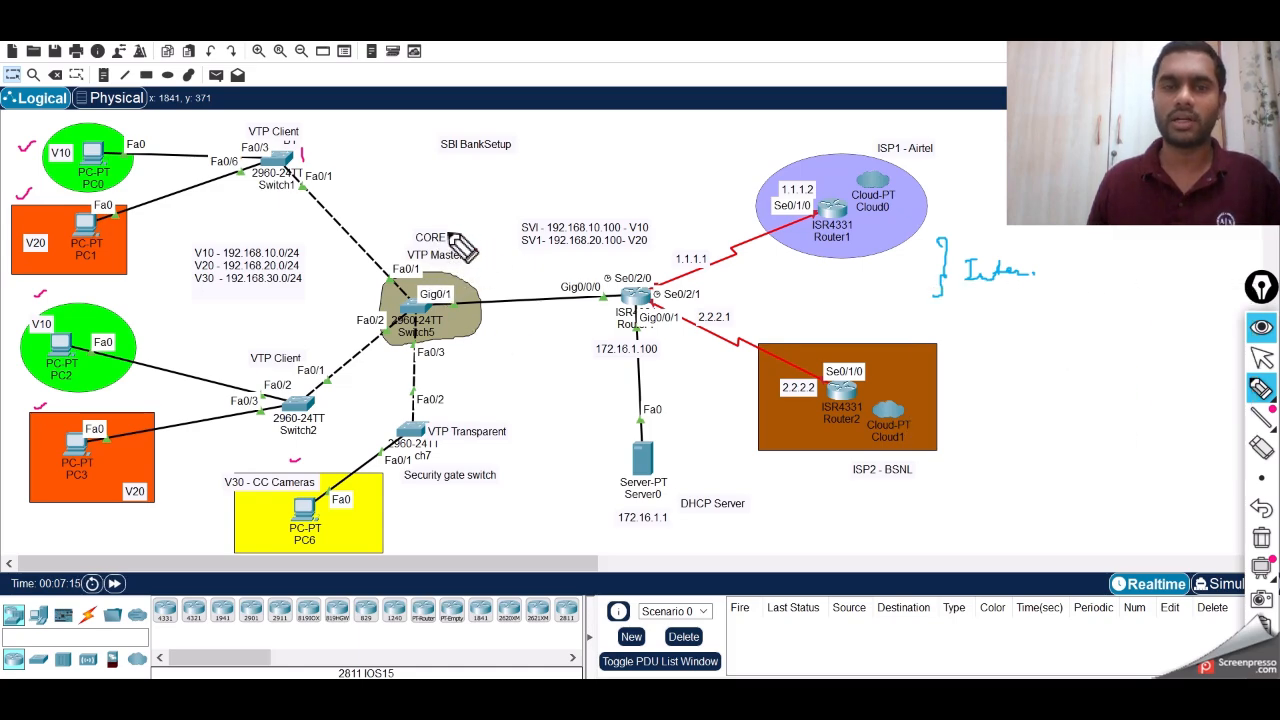
Tick the CORE and VTP Master labels with the pen and write V10, V20 and V30 beneath the DHCP Server label
{"action": "left_click_drag", "start_coordinate": [447, 231], "coordinate": [459, 226]}
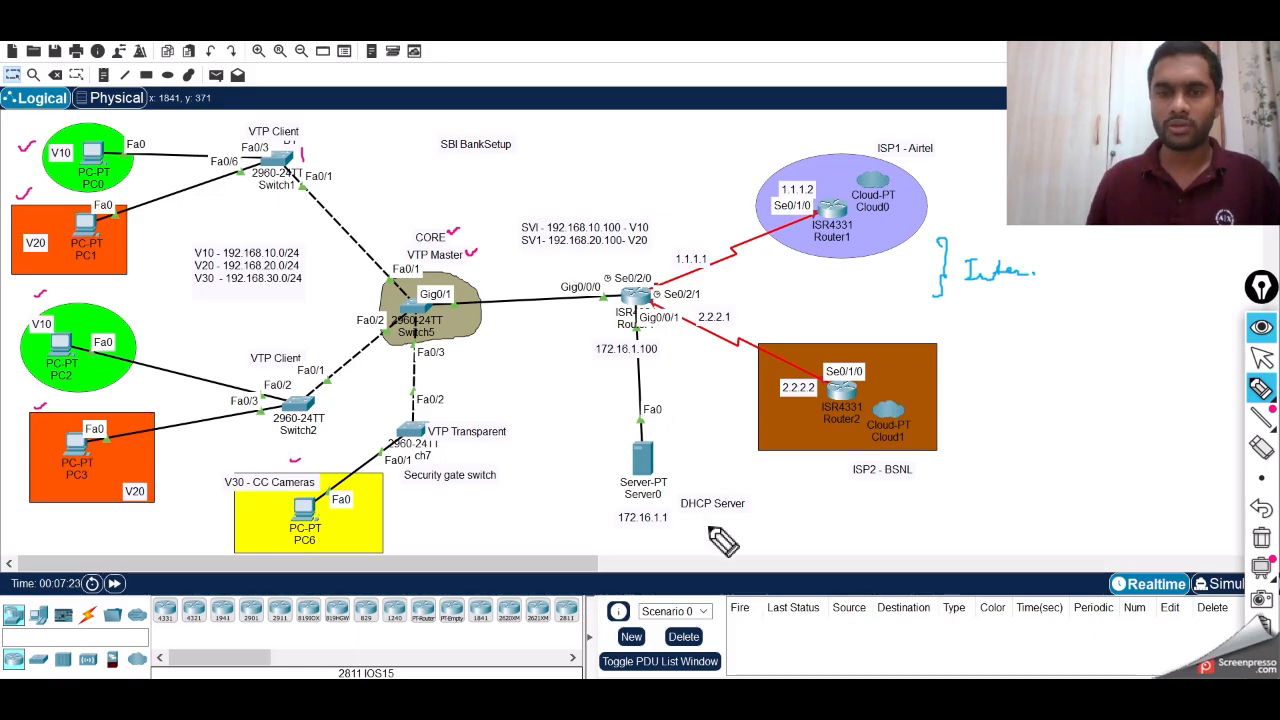
{"action": "left_click_drag", "start_coordinate": [698, 521], "coordinate": [707, 520]}
{"action": "left_click_drag", "start_coordinate": [711, 520], "coordinate": [710, 529]}
{"action": "mouse_move", "coordinate": [716, 525]}
{"action": "left_mouse_down"}
{"action": "mouse_move", "coordinate": [717, 545]}
{"action": "mouse_move", "coordinate": [760, 543]}
{"action": "mouse_move", "coordinate": [740, 550]}
{"action": "left_mouse_up"}
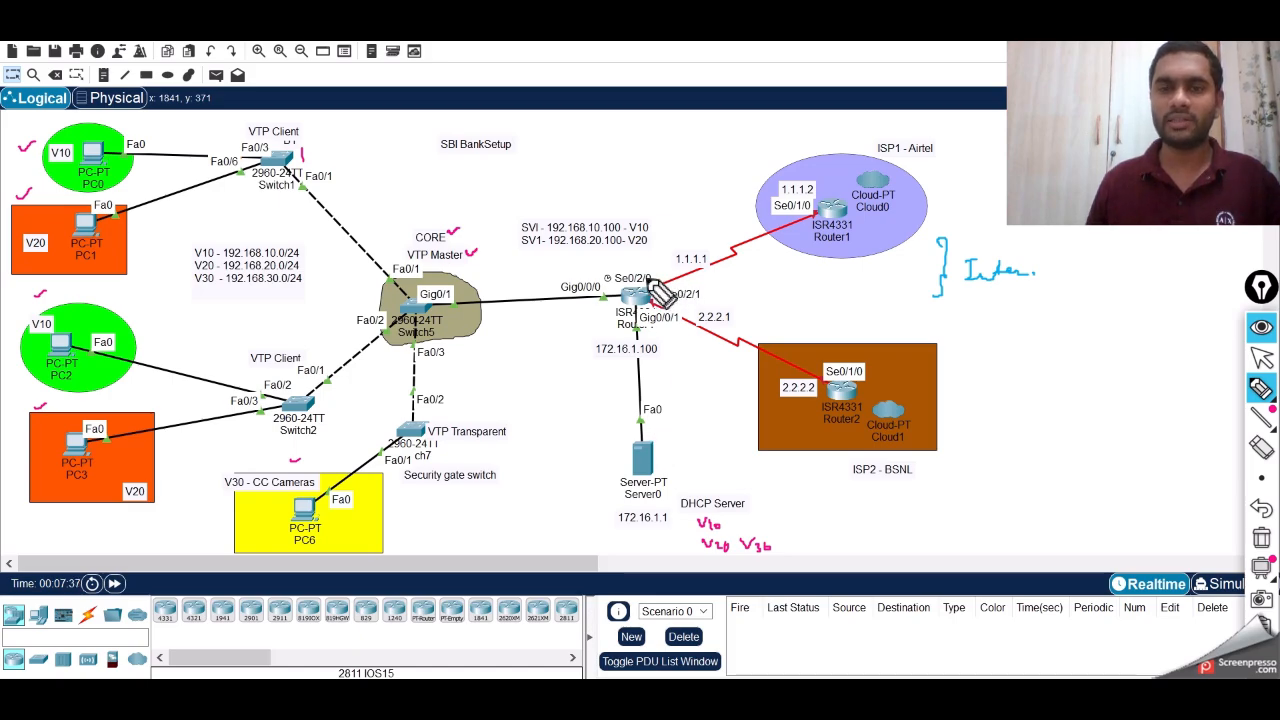
Draw arrows from the central router to both ISP routers and underline the ISP1 - Airtel and ISP2 - BSNL labels
{"action": "mouse_move", "coordinate": [647, 278]}
{"action": "left_mouse_down"}
{"action": "mouse_move", "coordinate": [726, 223]}
{"action": "mouse_move", "coordinate": [760, 217]}
{"action": "left_mouse_up"}
{"action": "left_click_drag", "start_coordinate": [752, 208], "coordinate": [753, 231]}
{"action": "mouse_move", "coordinate": [649, 305]}
{"action": "left_mouse_down"}
{"action": "mouse_move", "coordinate": [660, 333]}
{"action": "mouse_move", "coordinate": [763, 381]}
{"action": "left_mouse_up"}
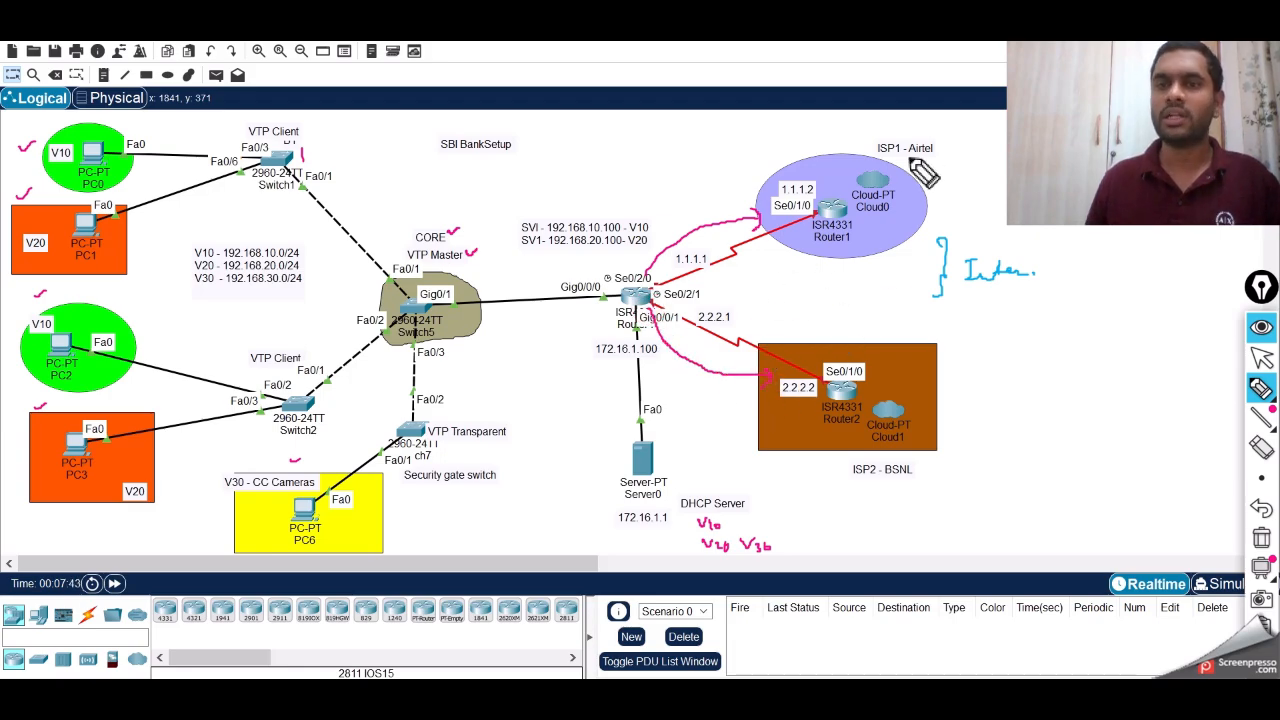
{"action": "left_click_drag", "start_coordinate": [880, 157], "coordinate": [932, 156]}
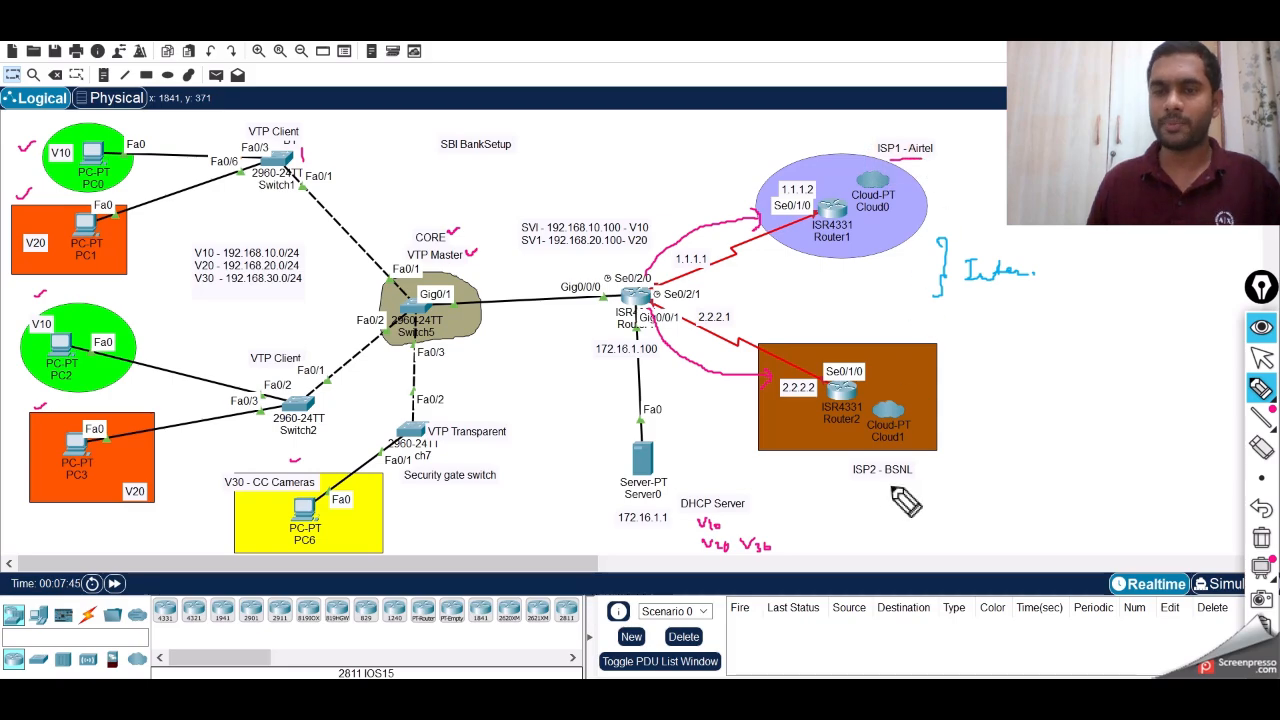
{"action": "left_click_drag", "start_coordinate": [873, 481], "coordinate": [903, 483]}
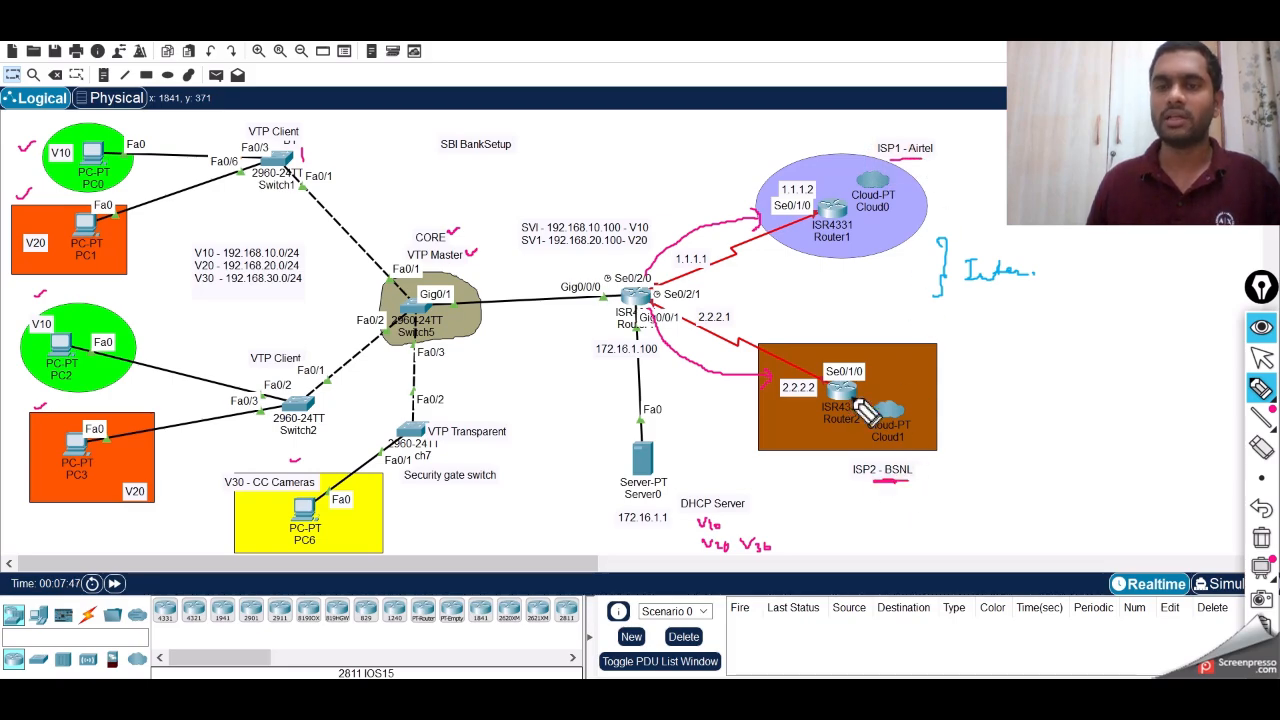
Cross out the serial link towards ISP1 with the pen, and clear all annotations from the topology
{"action": "left_click", "coordinate": [716, 260]}
{"action": "left_click_drag", "start_coordinate": [716, 262], "coordinate": [756, 242]}
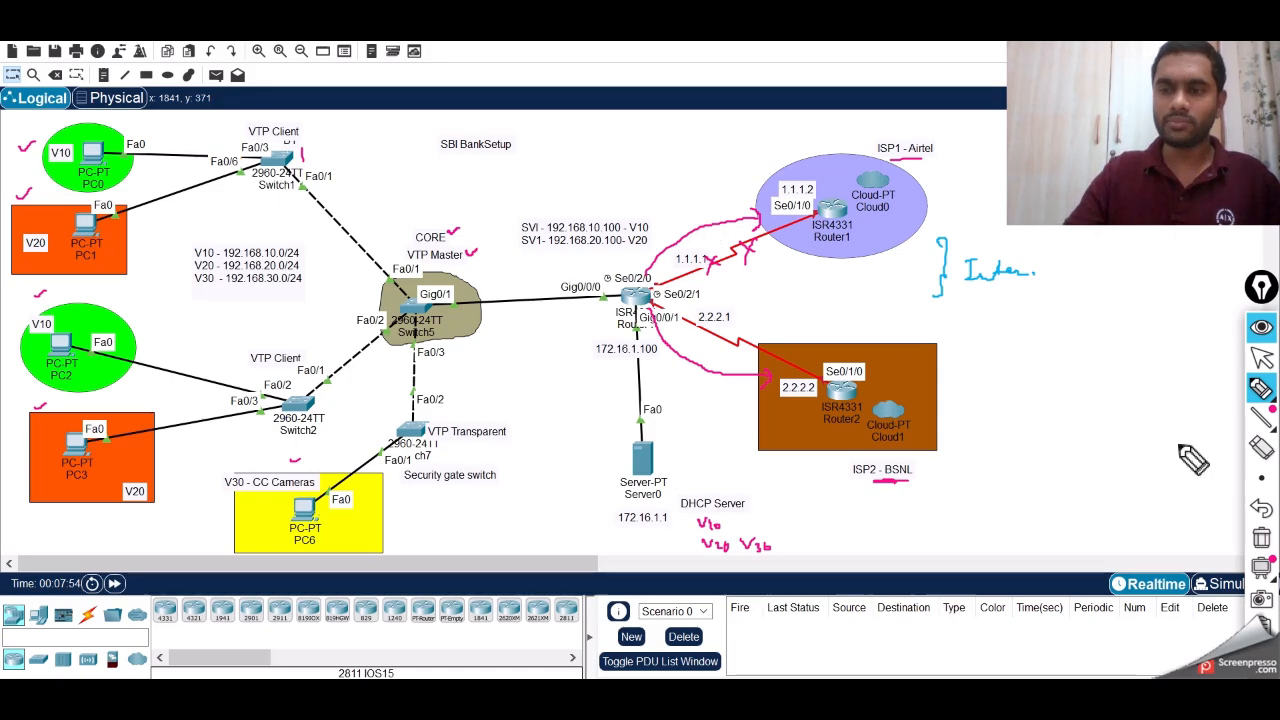
{"action": "left_click", "coordinate": [1263, 543]}
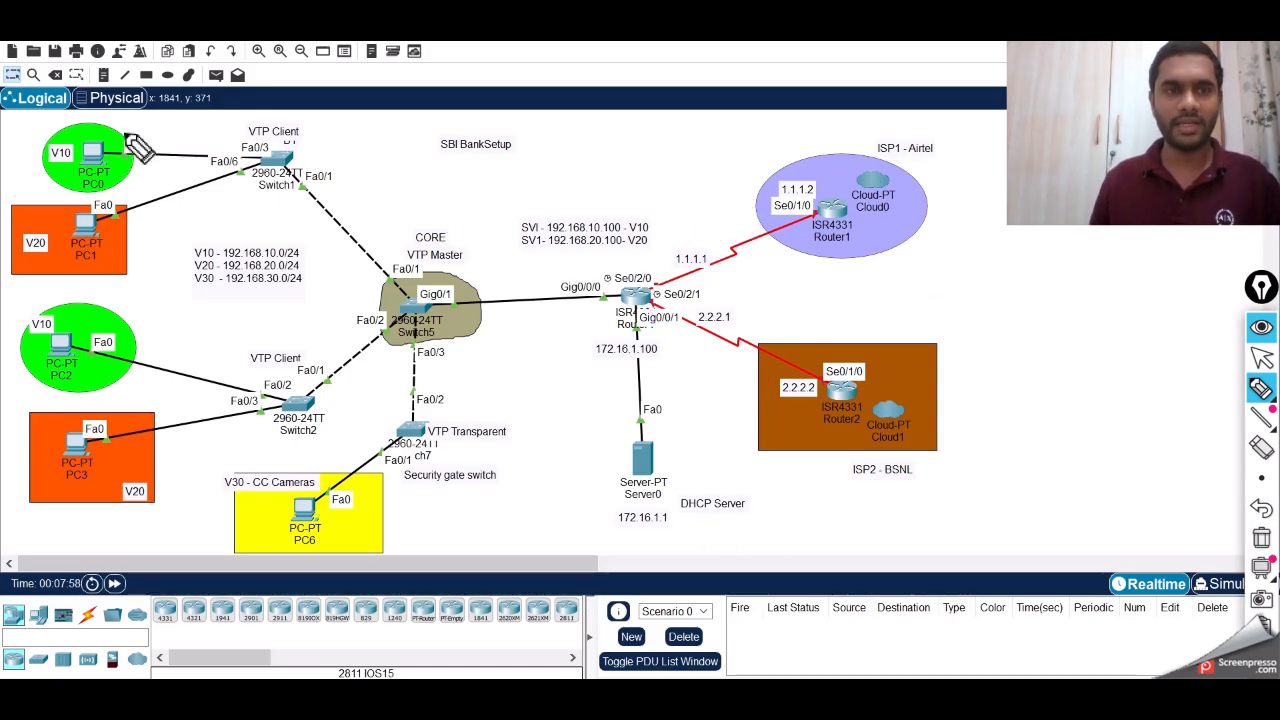
Draw two arrows beside PC0 and handwrite DHCP and Int next to them
{"action": "mouse_move", "coordinate": [119, 134]}
{"action": "left_mouse_down"}
{"action": "mouse_move", "coordinate": [138, 126]}
{"action": "mouse_move", "coordinate": [137, 138]}
{"action": "left_mouse_up"}
{"action": "left_click_drag", "start_coordinate": [164, 120], "coordinate": [164, 133]}
{"action": "left_click_drag", "start_coordinate": [159, 120], "coordinate": [160, 134]}
{"action": "left_click_drag", "start_coordinate": [181, 119], "coordinate": [178, 133]}
{"action": "left_click_drag", "start_coordinate": [180, 126], "coordinate": [188, 125]}
{"action": "mouse_move", "coordinate": [189, 118]}
{"action": "left_mouse_down"}
{"action": "mouse_move", "coordinate": [188, 132]}
{"action": "mouse_move", "coordinate": [202, 131]}
{"action": "left_mouse_up"}
{"action": "left_click_drag", "start_coordinate": [202, 116], "coordinate": [203, 124]}
{"action": "mouse_move", "coordinate": [120, 174]}
{"action": "left_mouse_down"}
{"action": "mouse_move", "coordinate": [141, 168]}
{"action": "mouse_move", "coordinate": [143, 180]}
{"action": "left_mouse_up"}
{"action": "left_click_drag", "start_coordinate": [162, 166], "coordinate": [152, 181]}
{"action": "left_click_drag", "start_coordinate": [154, 166], "coordinate": [168, 165]}
{"action": "left_click_drag", "start_coordinate": [168, 171], "coordinate": [184, 178]}
{"action": "left_click_drag", "start_coordinate": [178, 171], "coordinate": [193, 169]}
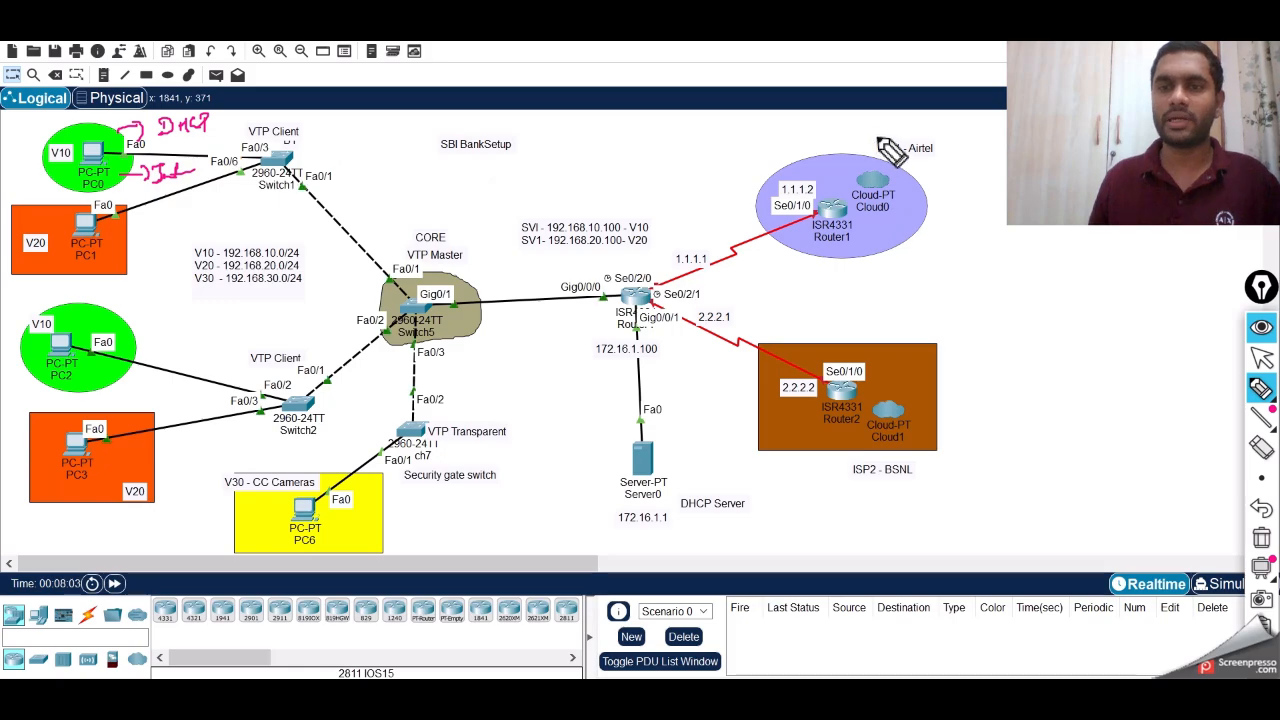
Mark the ISP1 label, cross out its serial link, tick the ISP2 box, and clear all annotations
{"action": "left_click_drag", "start_coordinate": [855, 151], "coordinate": [873, 131]}
{"action": "left_click_drag", "start_coordinate": [866, 131], "coordinate": [880, 139]}
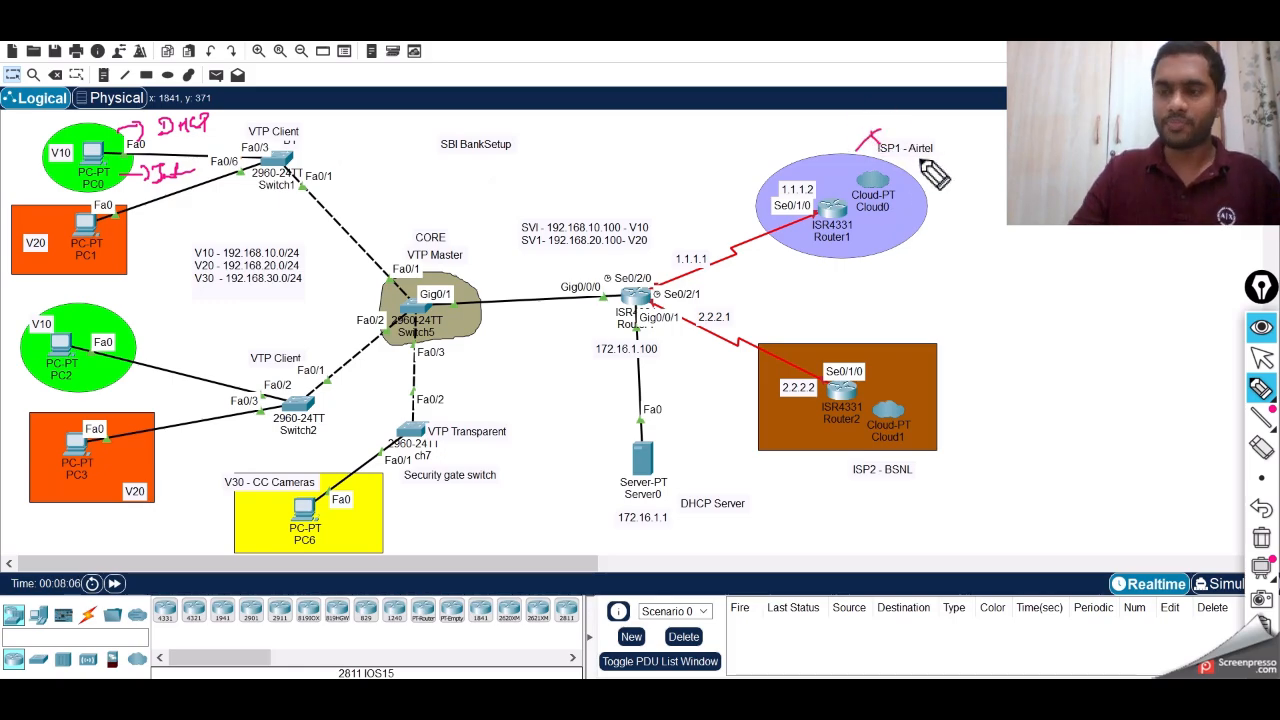
{"action": "left_click_drag", "start_coordinate": [924, 157], "coordinate": [947, 148]}
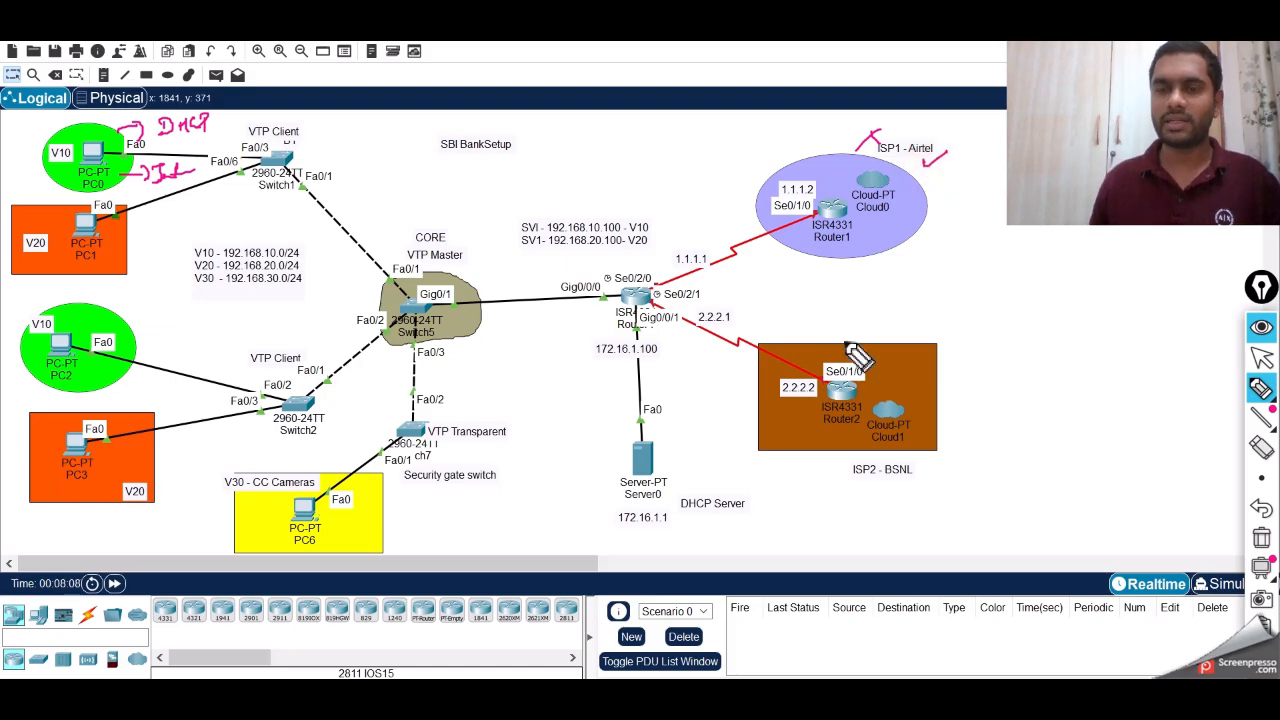
{"action": "mouse_move", "coordinate": [742, 250]}
{"action": "left_mouse_down"}
{"action": "mouse_move", "coordinate": [795, 225]}
{"action": "mouse_move", "coordinate": [787, 250]}
{"action": "left_mouse_up"}
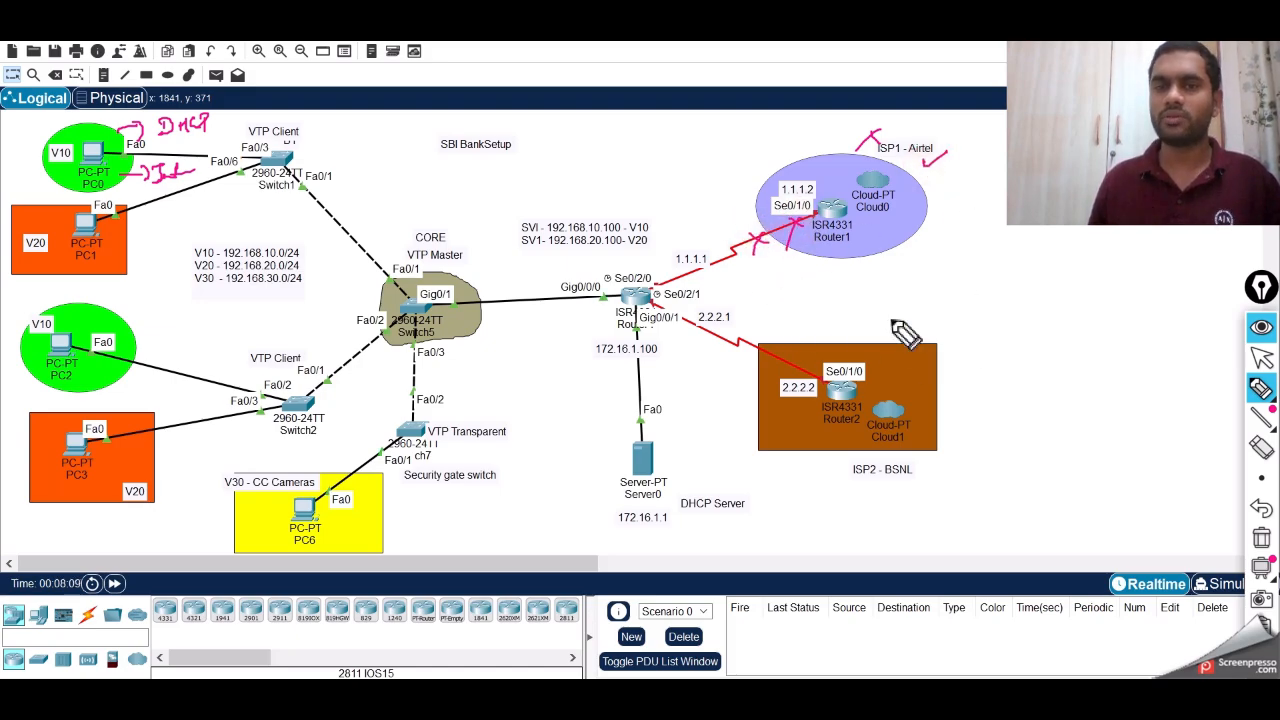
{"action": "mouse_move", "coordinate": [938, 380]}
{"action": "left_mouse_down"}
{"action": "mouse_move", "coordinate": [962, 373]}
{"action": "mouse_move", "coordinate": [957, 388]}
{"action": "left_mouse_up"}
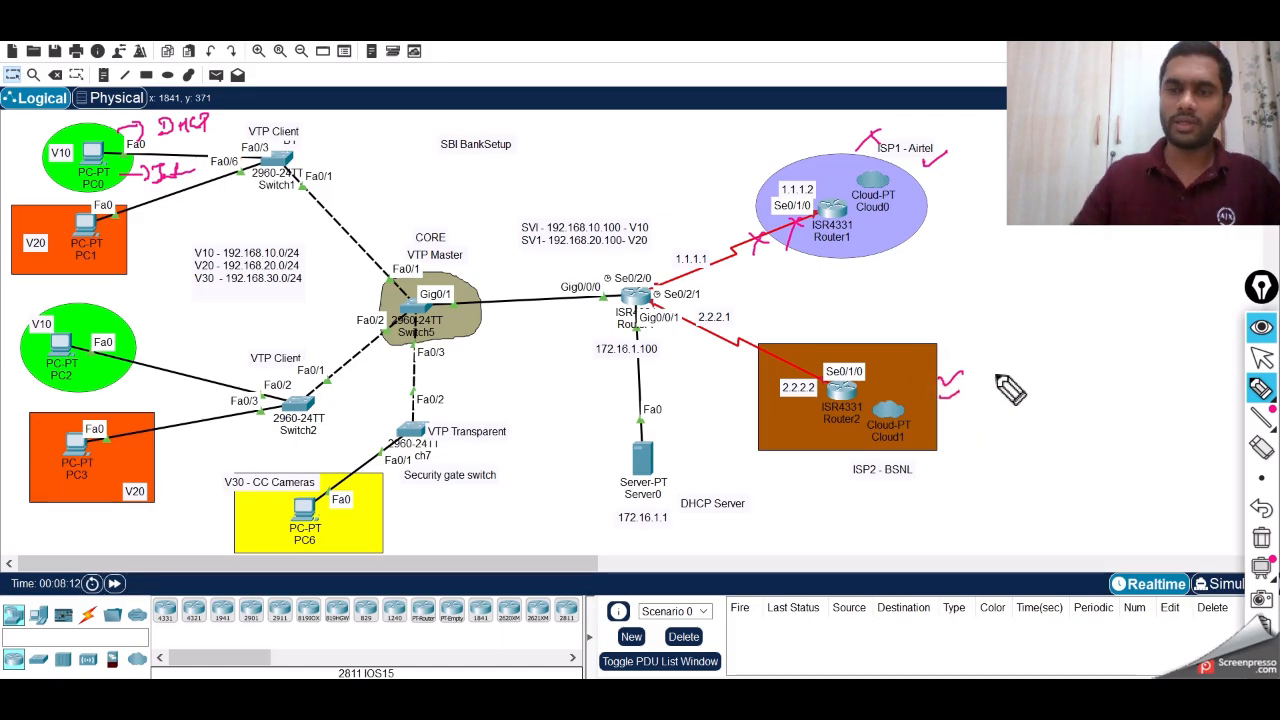
{"action": "left_click", "coordinate": [1262, 546]}
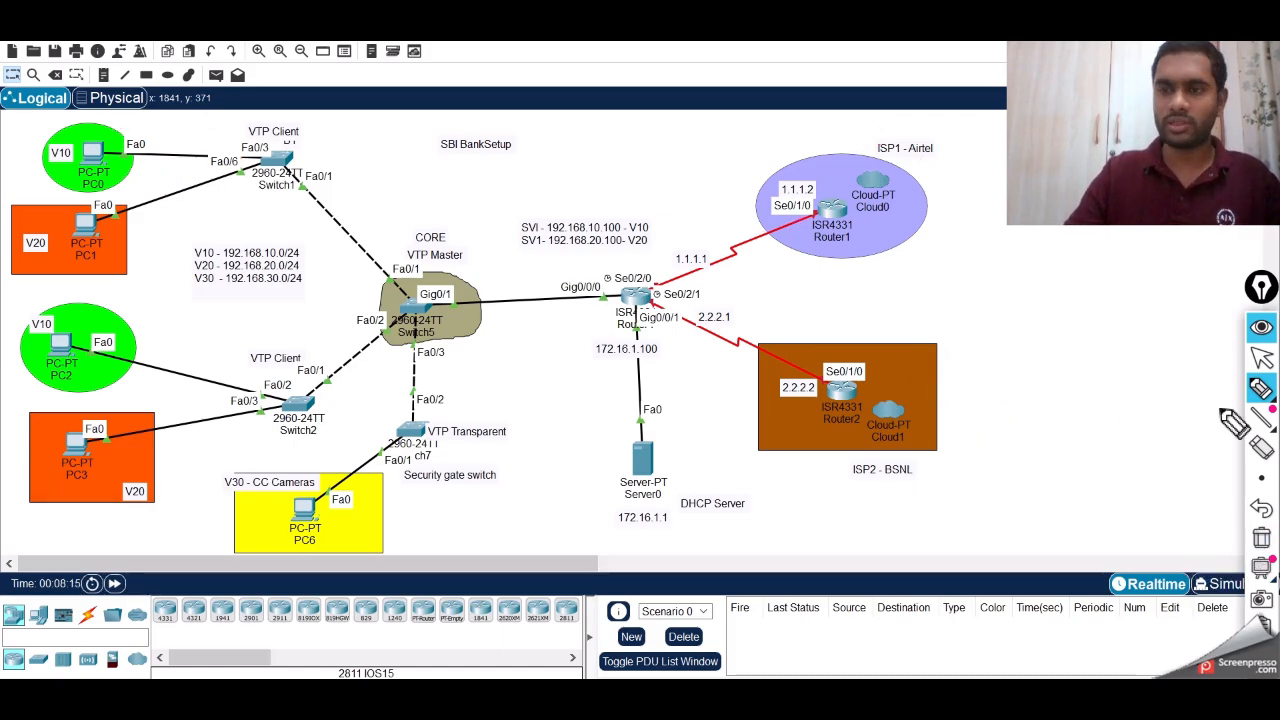
{"action": "left_click", "coordinate": [1258, 362]}
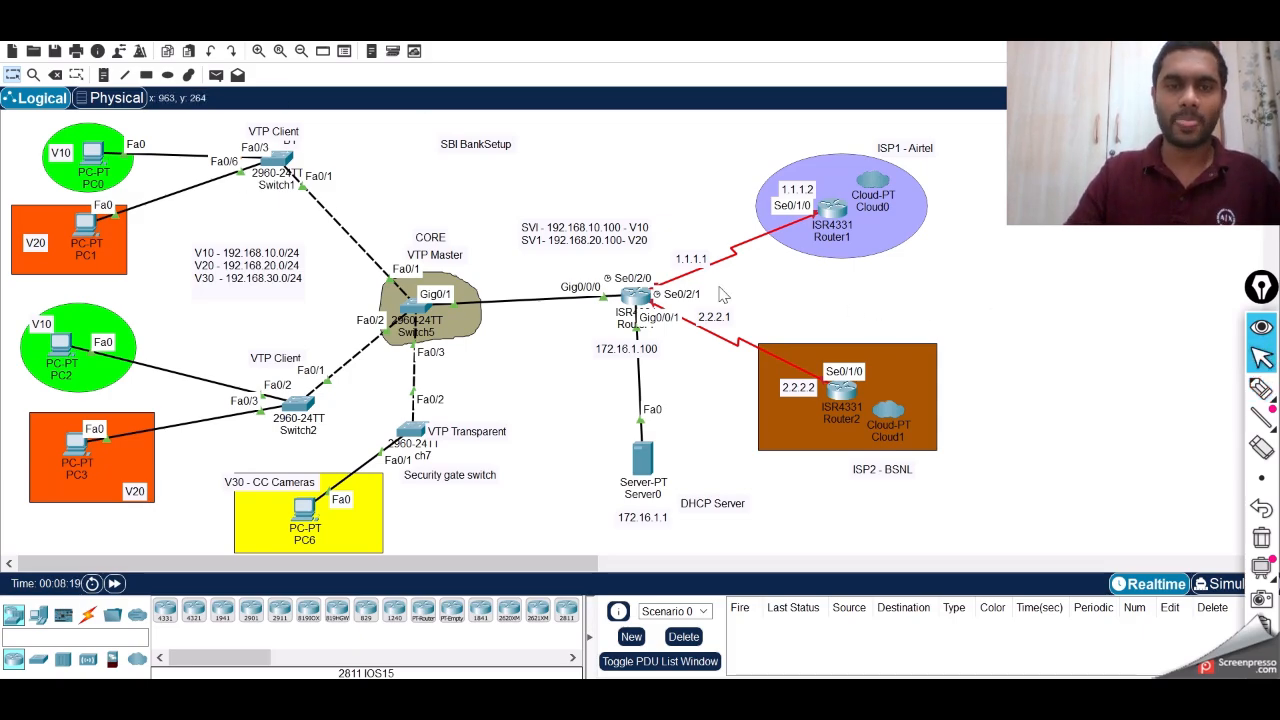
{"action": "left_click", "coordinate": [1259, 389]}
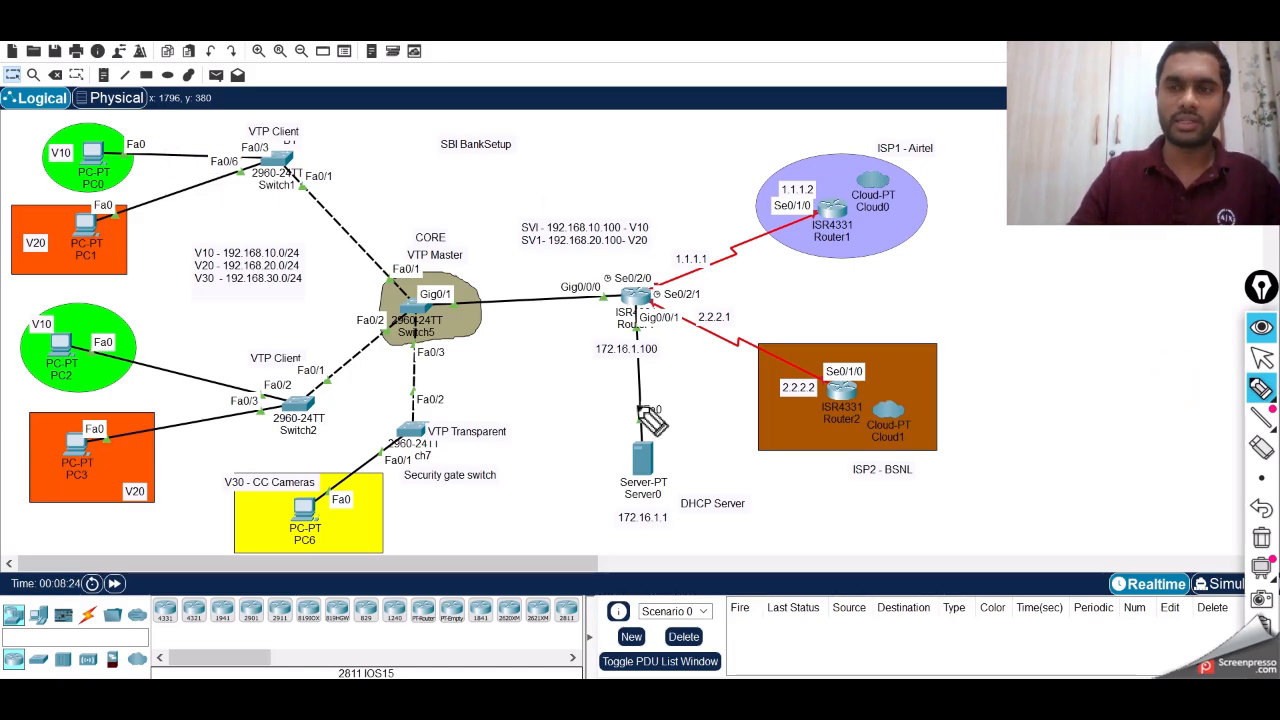
{"action": "left_click", "coordinate": [1263, 360]}
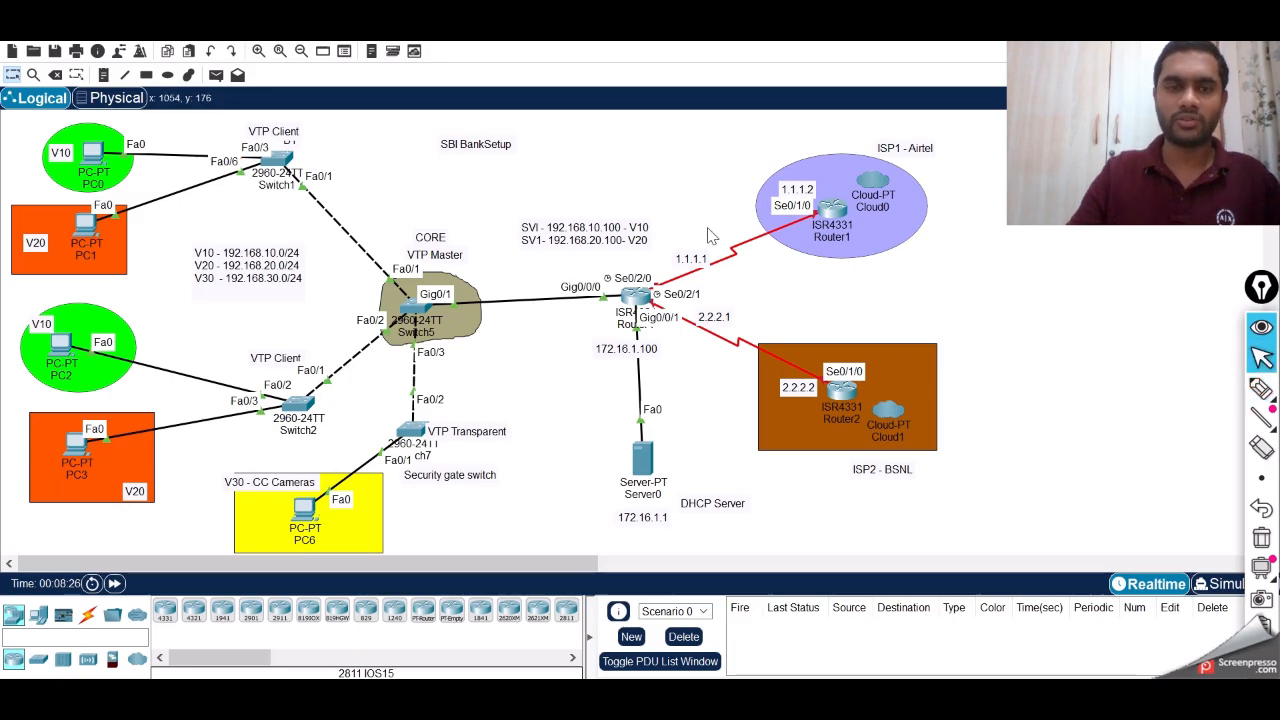
Tick the VTP Master label and both VTP Client labels with the pen, and circle the VTP Transparent label
{"action": "left_click", "coordinate": [1263, 391]}
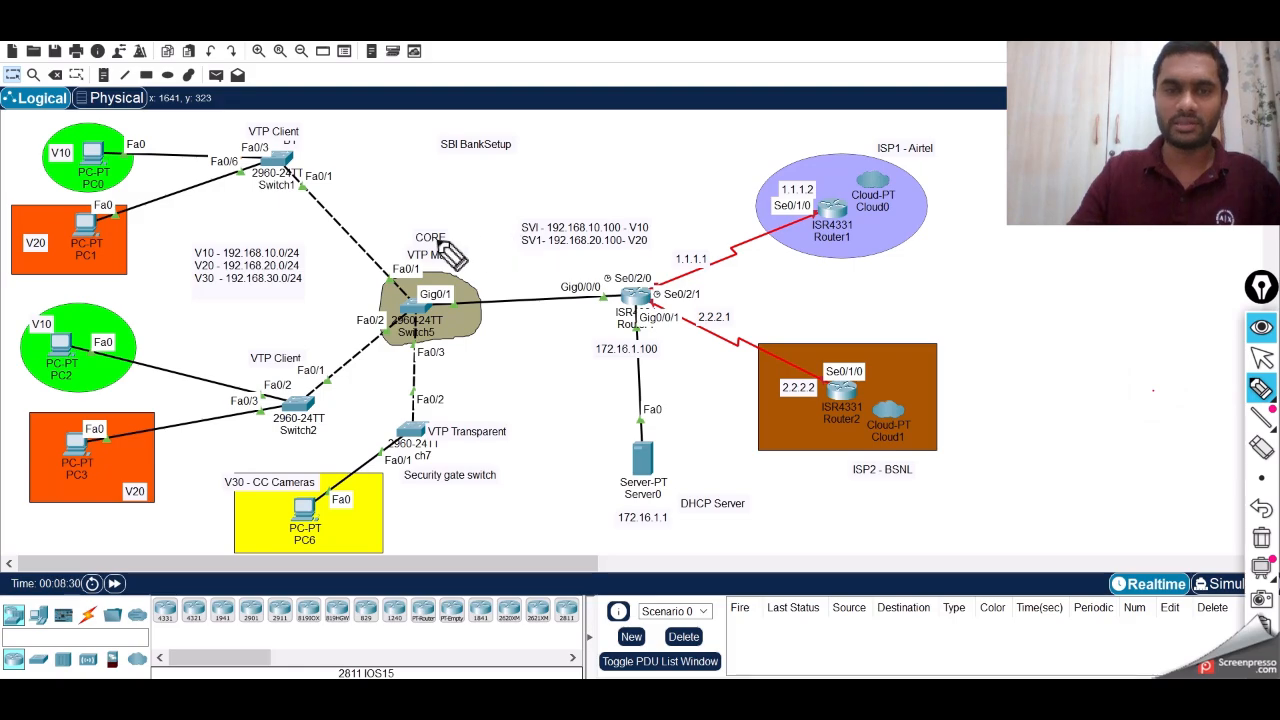
{"action": "left_click_drag", "start_coordinate": [466, 251], "coordinate": [483, 243]}
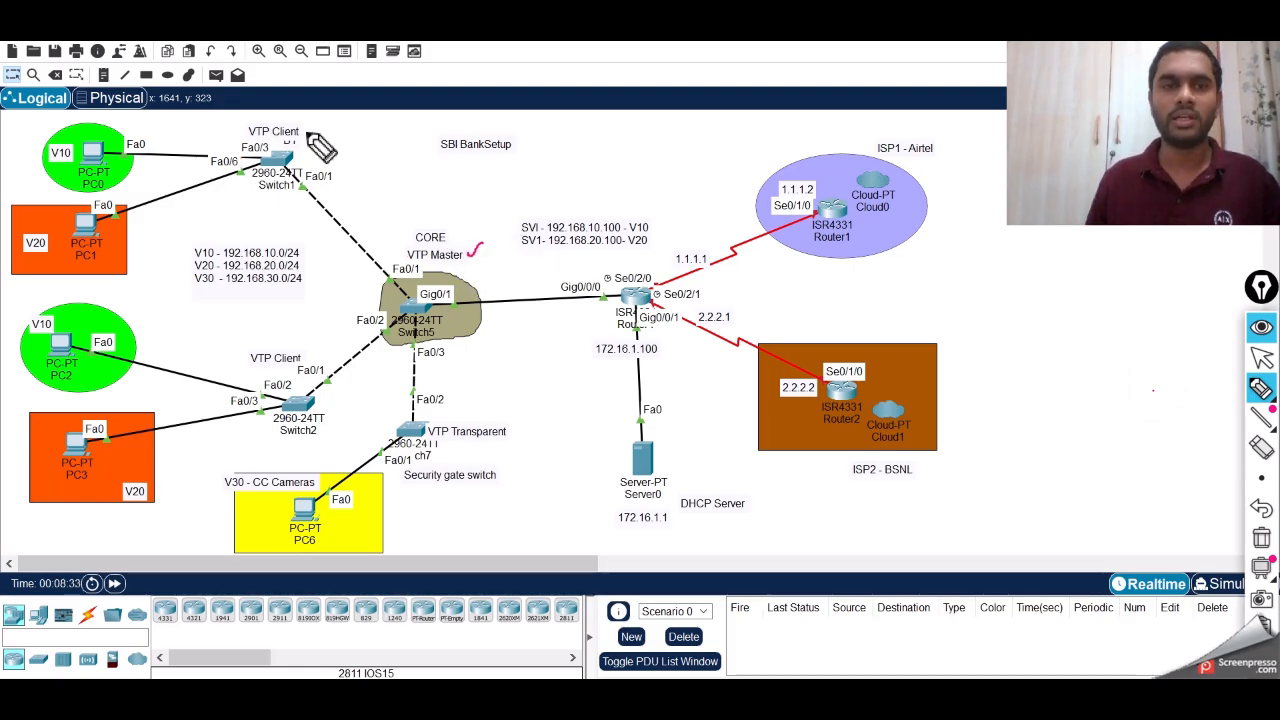
{"action": "left_click_drag", "start_coordinate": [297, 136], "coordinate": [313, 128]}
{"action": "left_click_drag", "start_coordinate": [291, 367], "coordinate": [303, 364]}
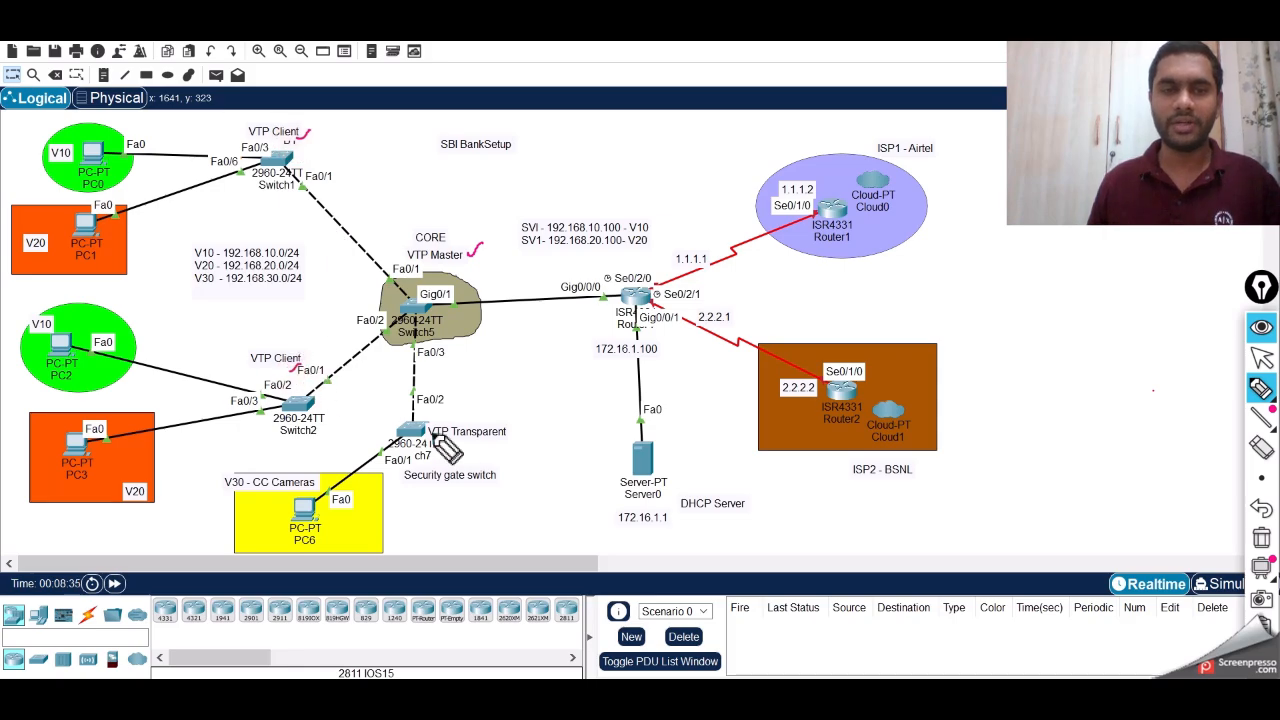
{"action": "mouse_move", "coordinate": [514, 434]}
{"action": "left_mouse_down"}
{"action": "mouse_move", "coordinate": [500, 423]}
{"action": "mouse_move", "coordinate": [457, 451]}
{"action": "mouse_move", "coordinate": [515, 455]}
{"action": "left_mouse_up"}
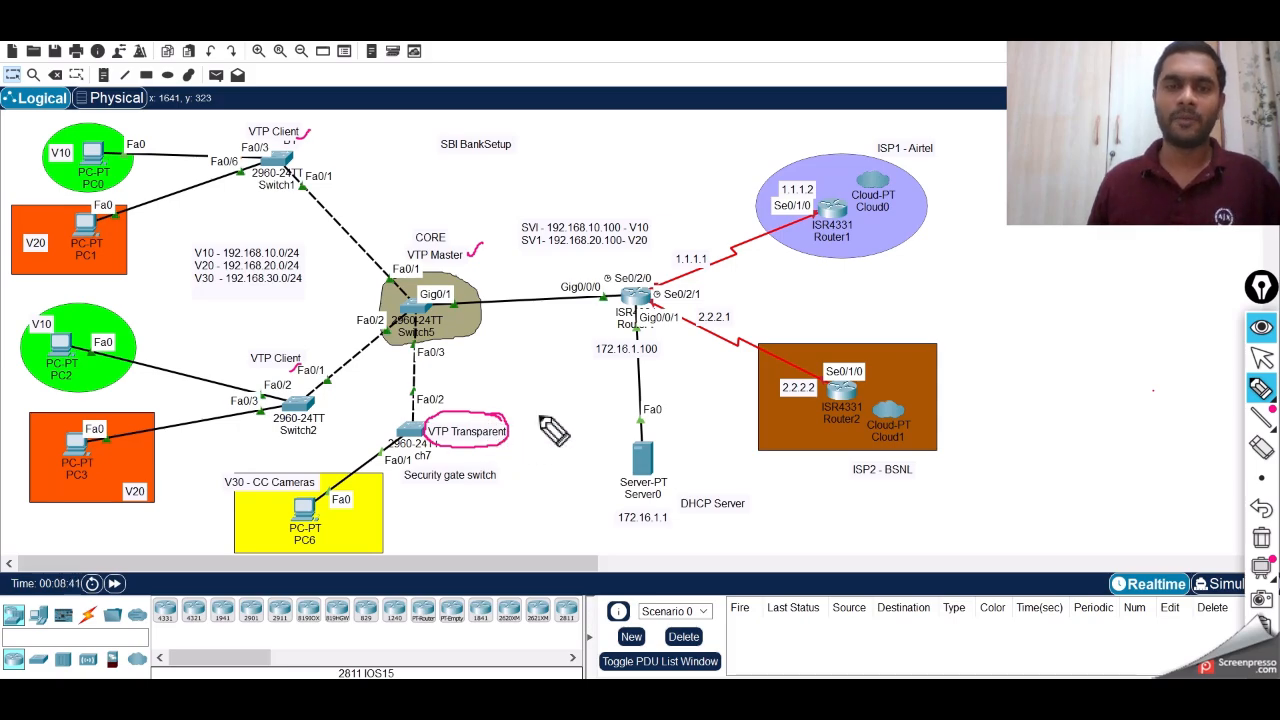
Return to the normal pointer and clear all pen annotations from the topology
{"action": "left_click", "coordinate": [1259, 360]}
{"action": "left_click_drag", "start_coordinate": [521, 565], "coordinate": [636, 569]}
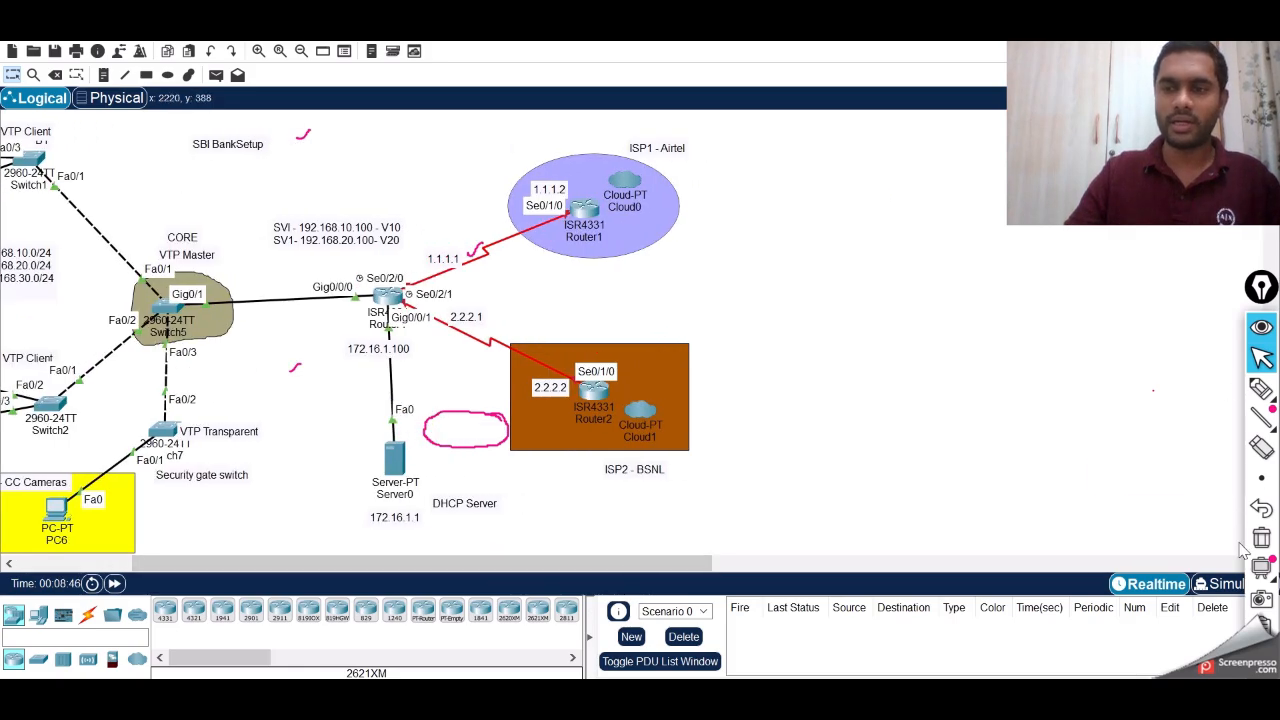
{"action": "left_click", "coordinate": [1260, 538]}
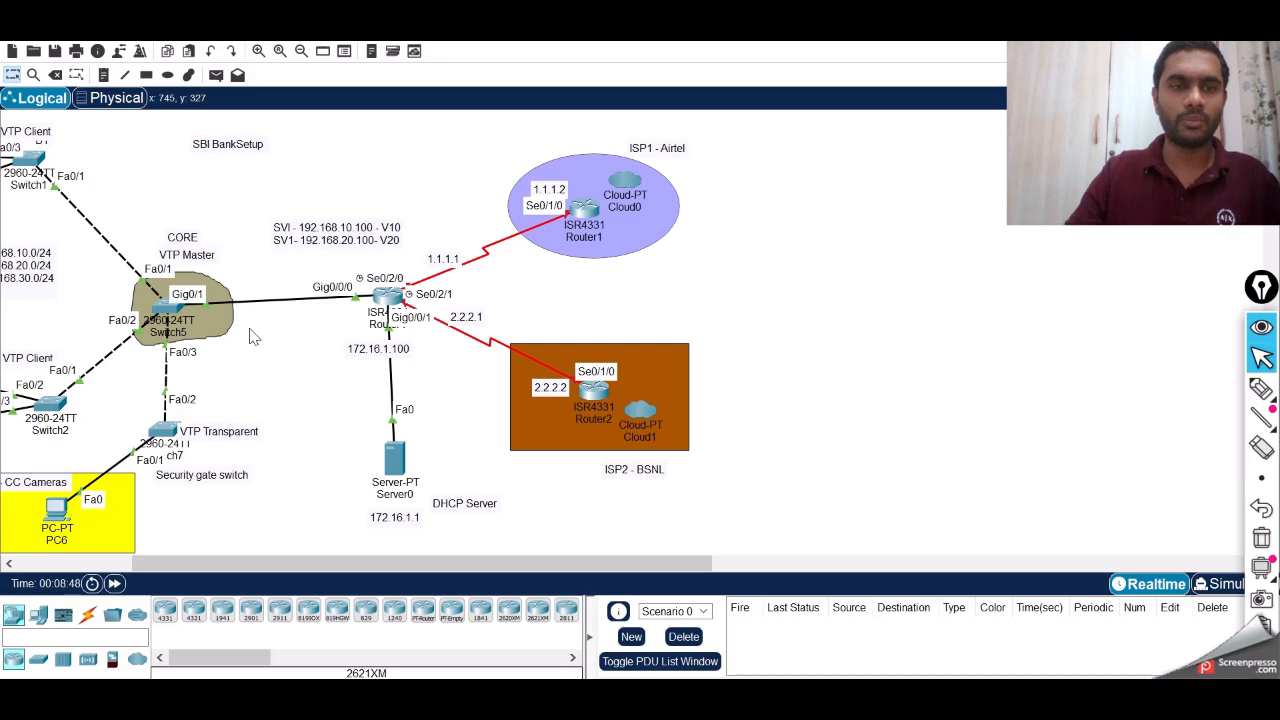
Open the command line of the core VTP Master switch, Switch5, and bring up its VTPMASTERCORE prompt
{"action": "left_click", "coordinate": [175, 318]}
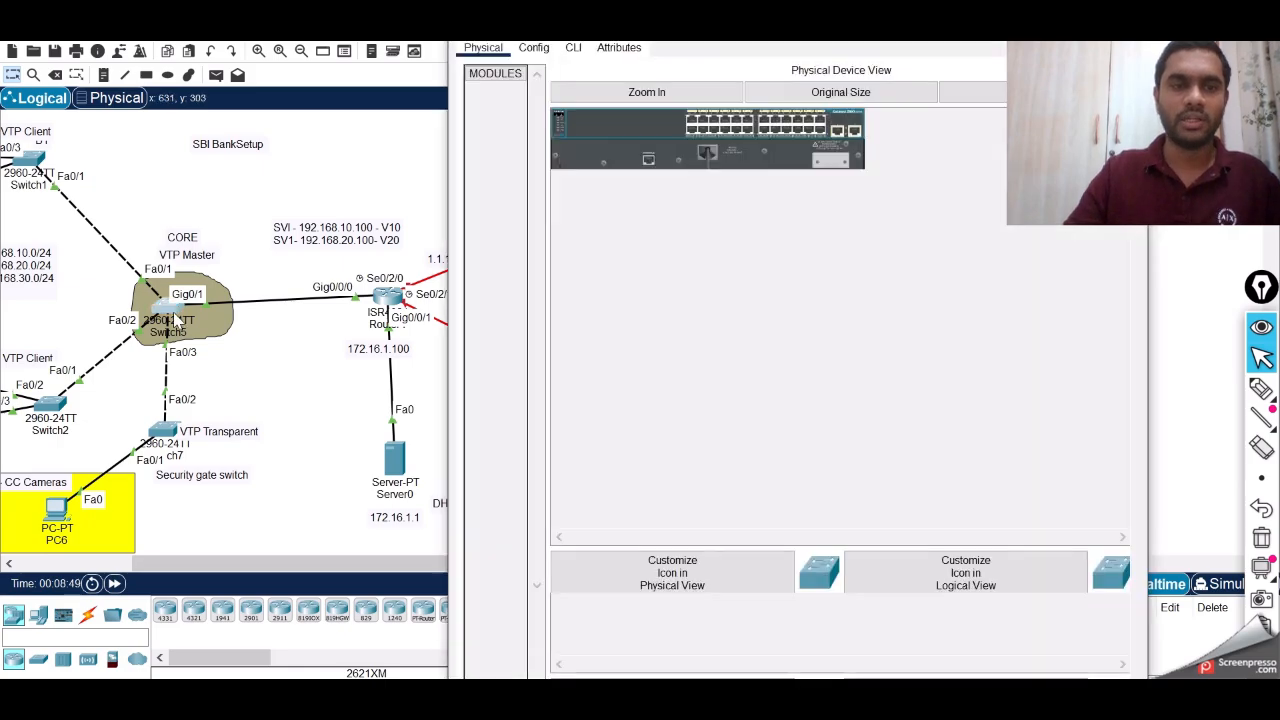
{"action": "left_click", "coordinate": [574, 48]}
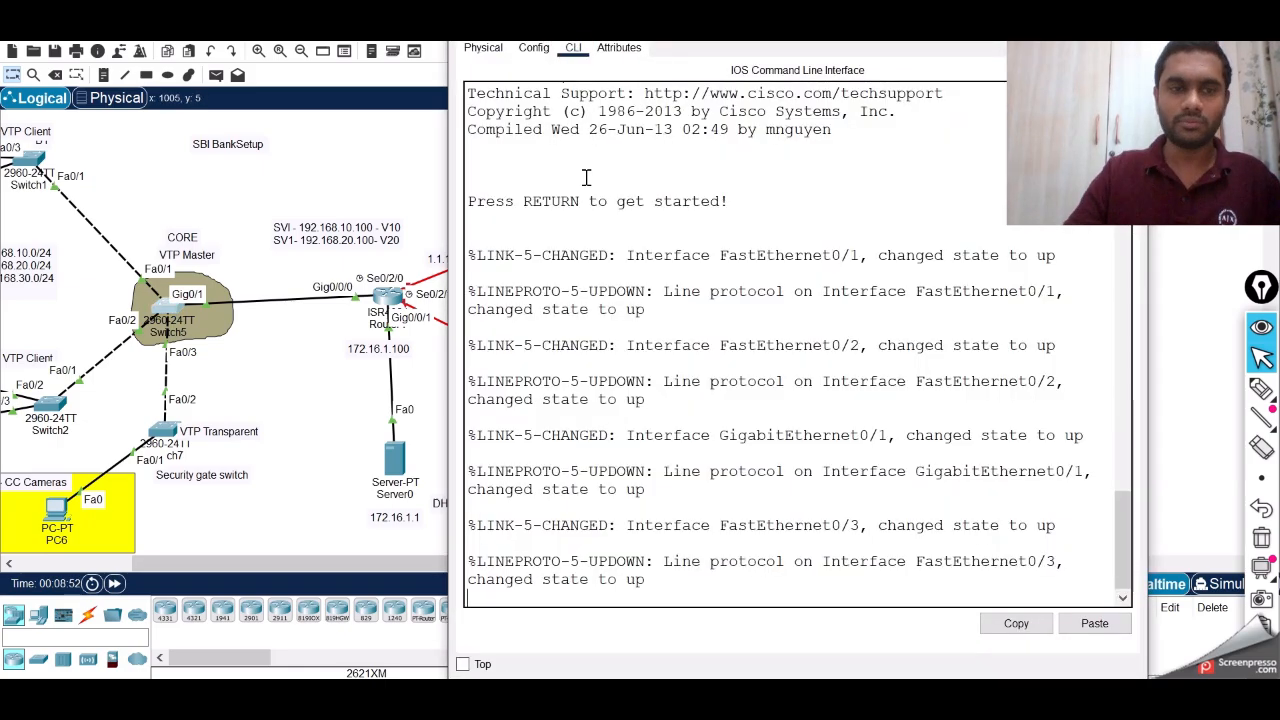
{"action": "key", "text": "Return"}
{"action": "key", "text": "Return"}
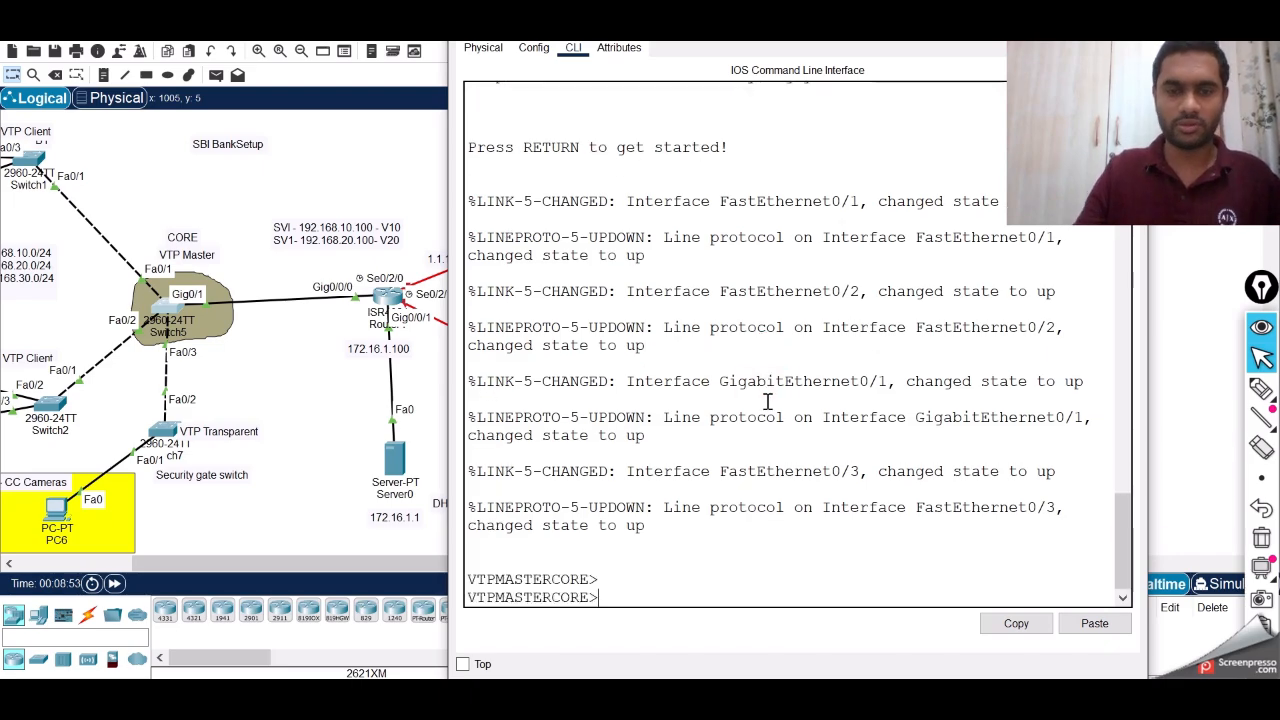
{"action": "double_click", "coordinate": [520, 577]}
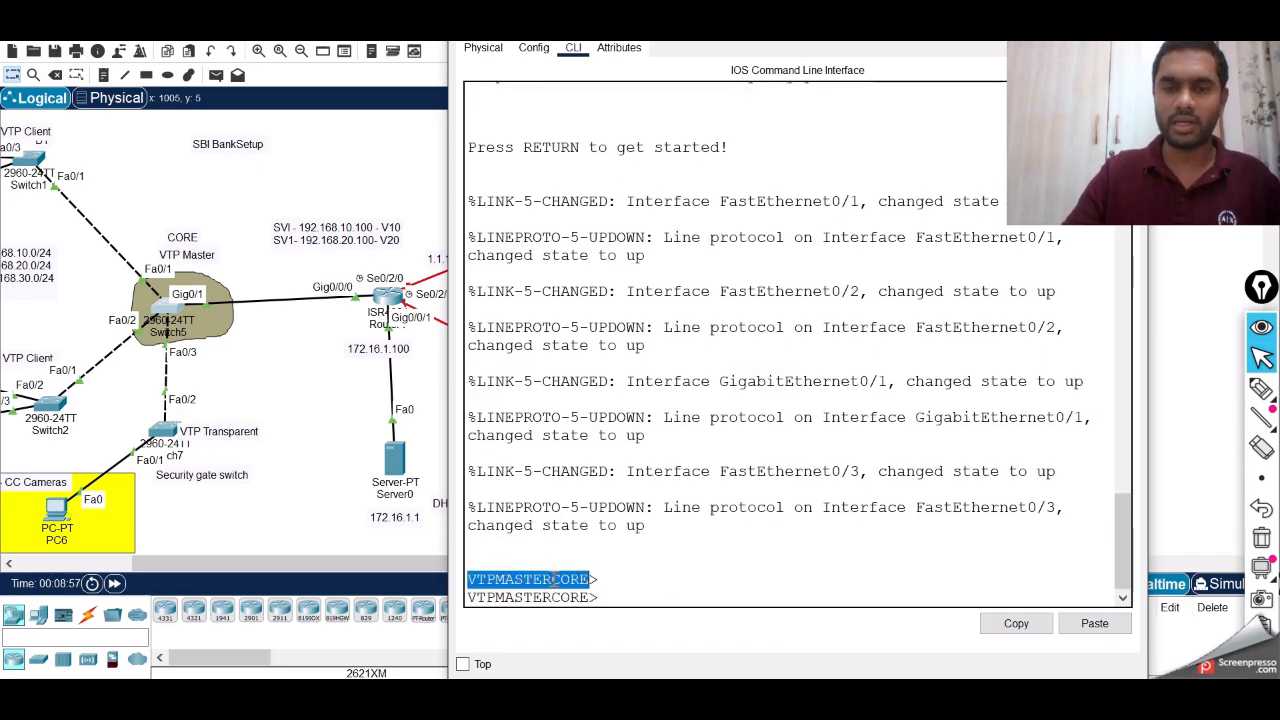
{"action": "left_click", "coordinate": [607, 592]}
{"action": "key", "text": "Return"}
{"action": "key", "text": "Return"}
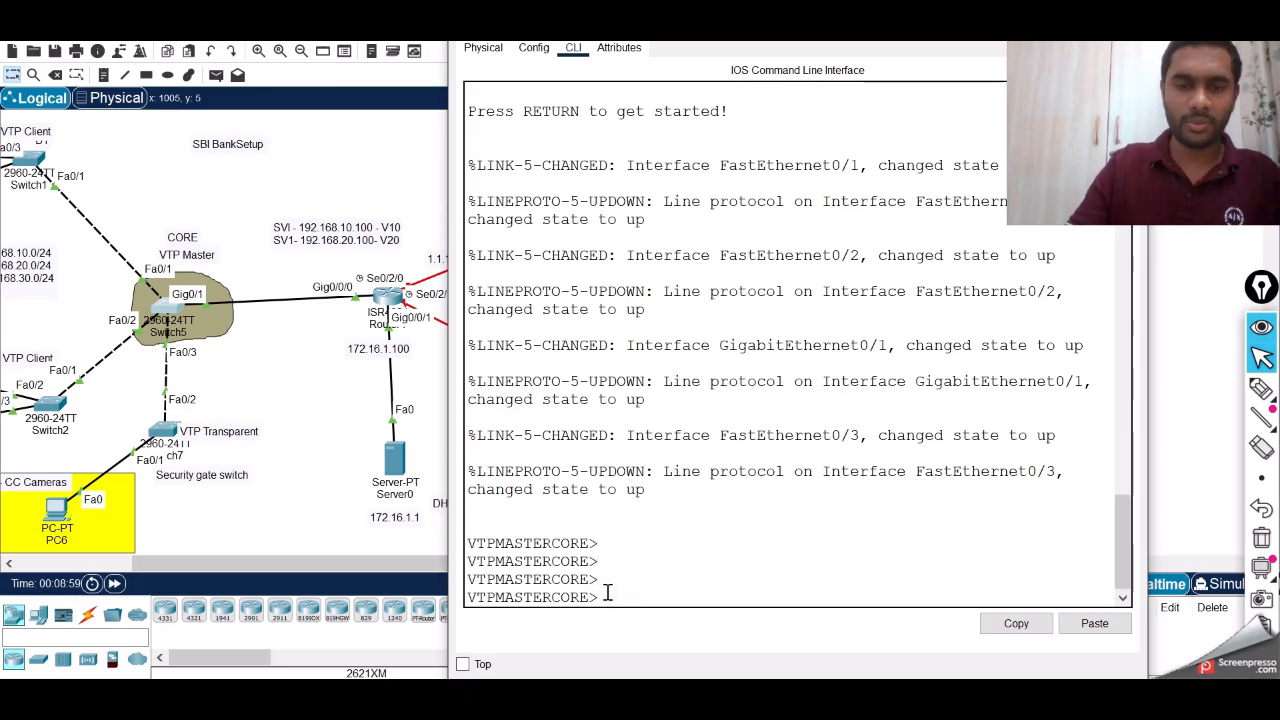
Enter privileged mode with en and display the switch's running configuration with sh run
{"action": "type", "text": "en"}
{"action": "key", "text": "Return"}
{"action": "key", "text": "Return"}
{"action": "key", "text": "Return"}
{"action": "type", "text": "sh ru"}
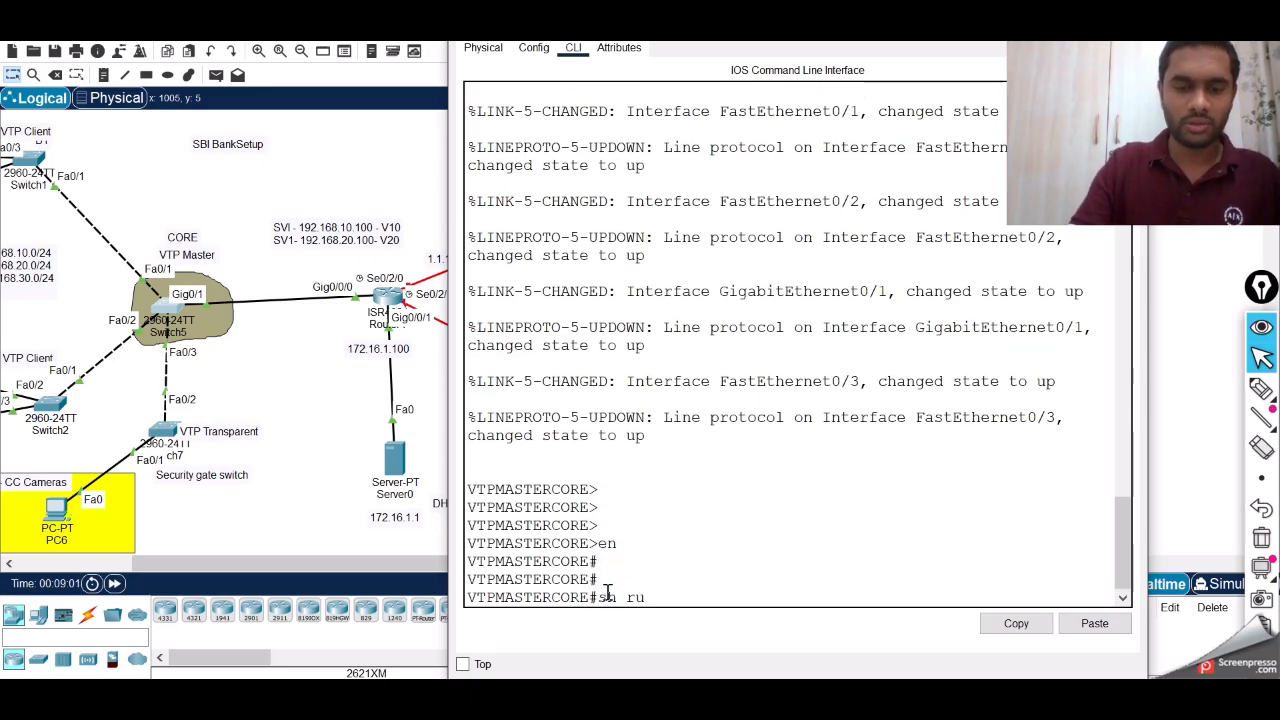
{"action": "type", "text": "n"}
{"action": "key", "text": "Return"}
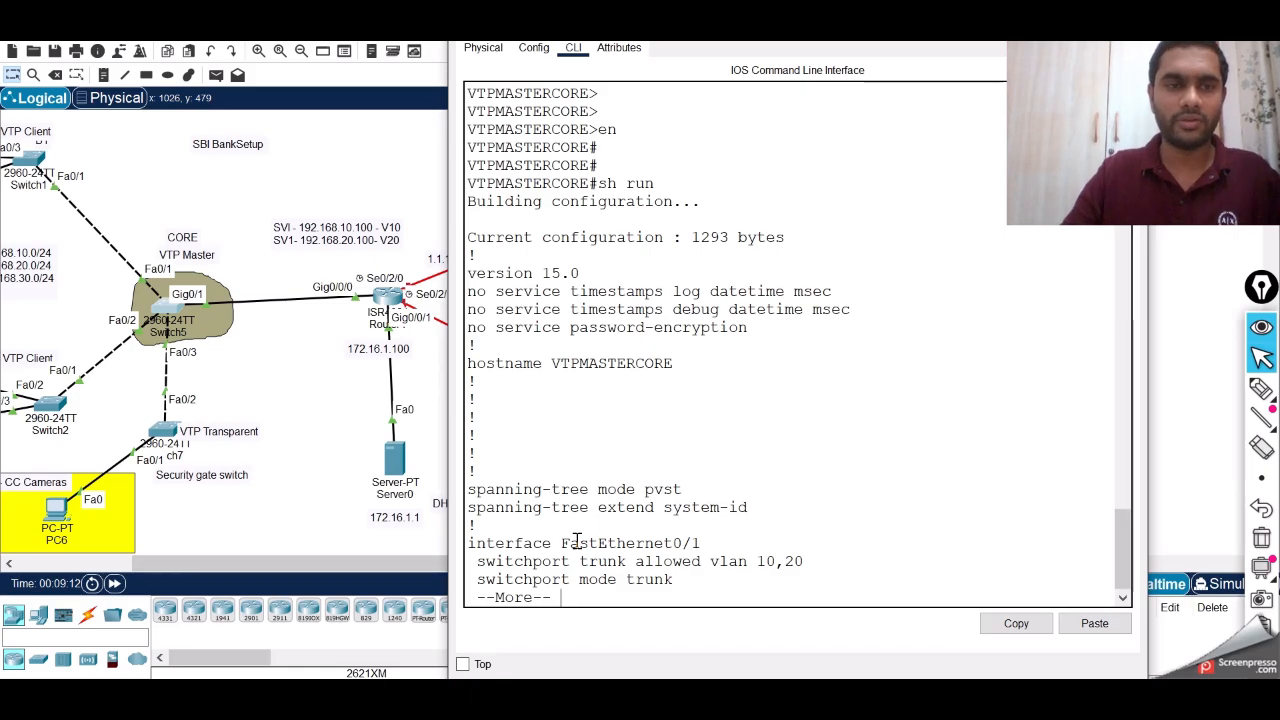
Continue the configuration listing and examine the trunk settings of interfaces FastEthernet0/1, FastEthernet0/2 and FastEthernet0/3
{"action": "left_click", "coordinate": [563, 514]}
{"action": "key", "text": "space"}
{"action": "scroll", "coordinate": [593, 354], "scroll_direction": "up", "scroll_amount": 2}
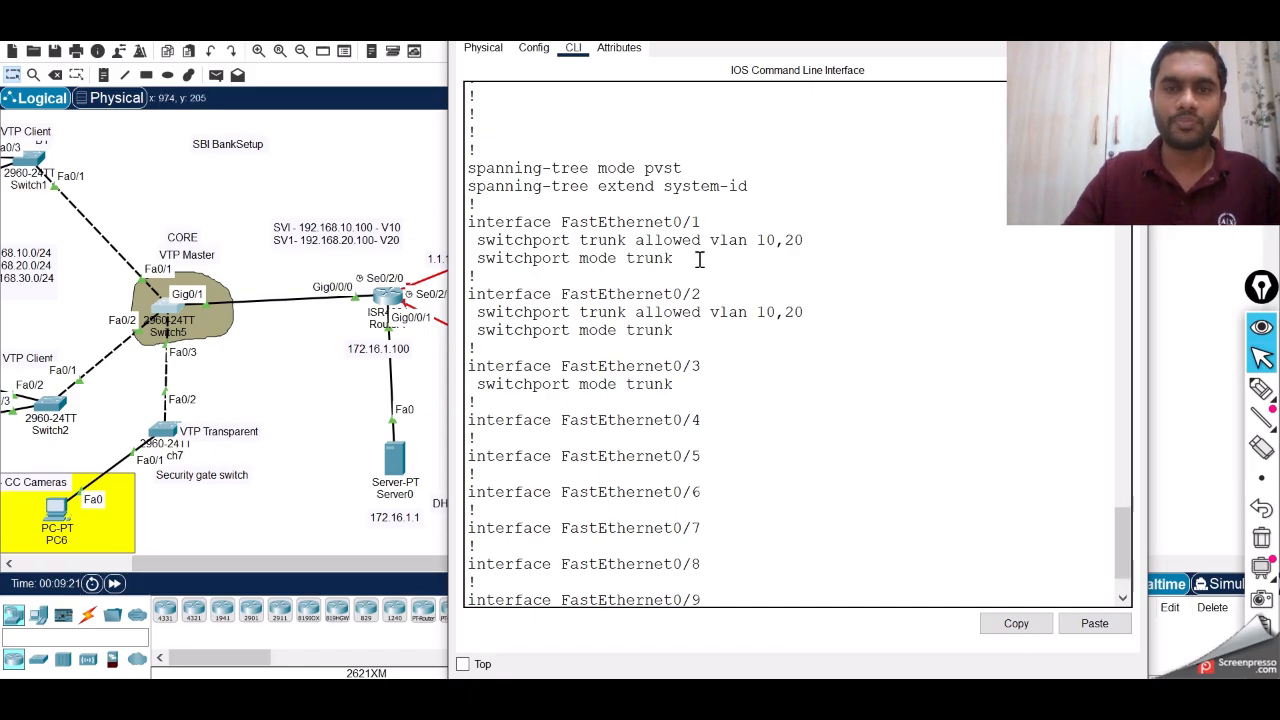
{"action": "left_click_drag", "start_coordinate": [470, 224], "coordinate": [567, 242]}
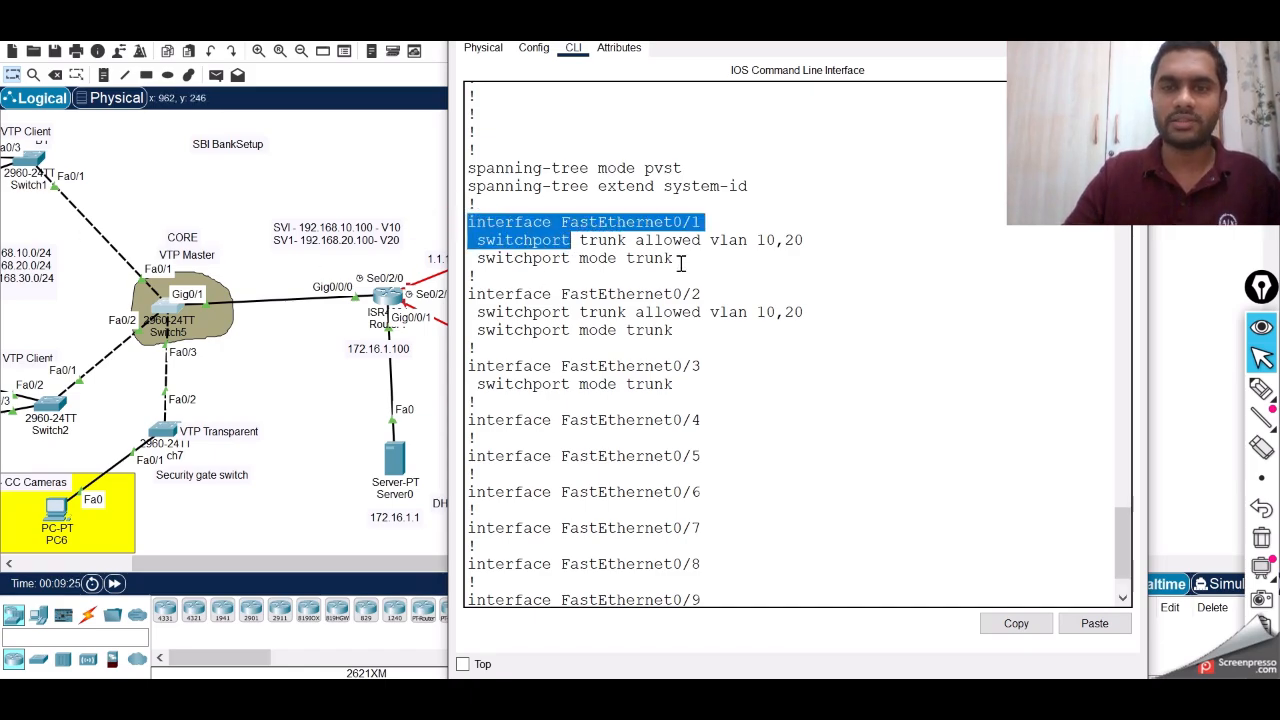
{"action": "left_click_drag", "start_coordinate": [680, 263], "coordinate": [512, 210]}
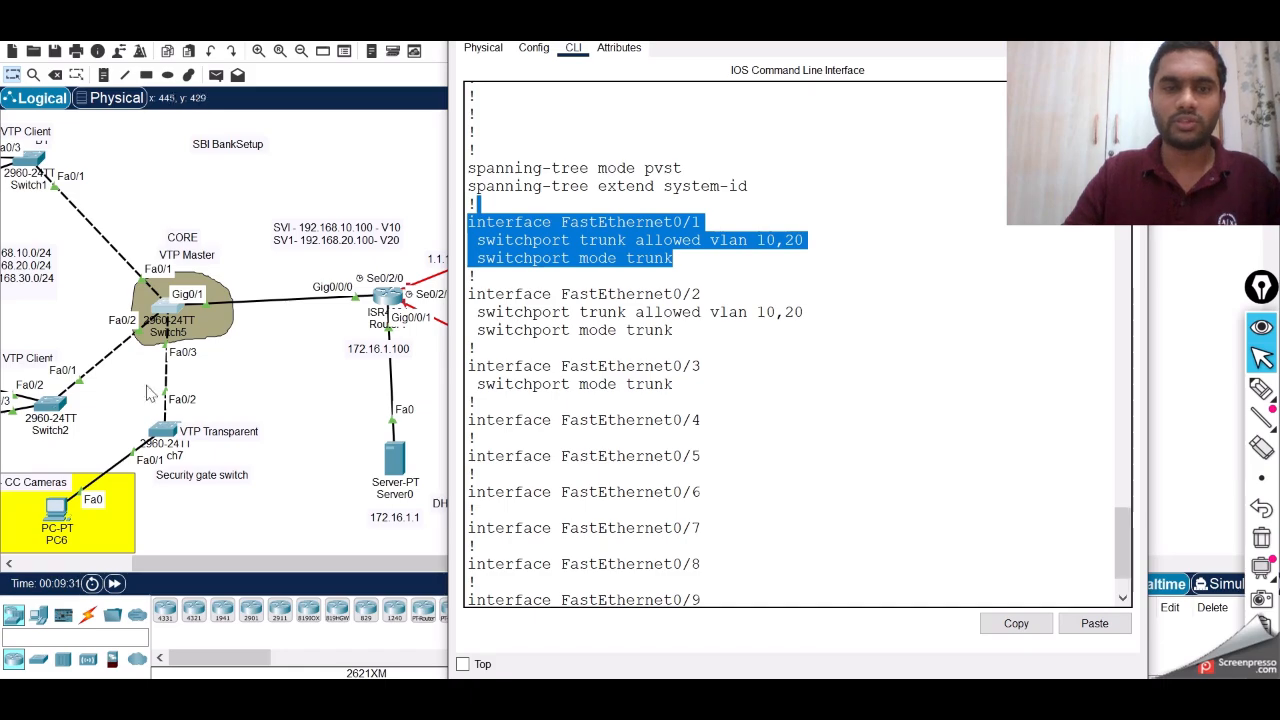
{"action": "left_click_drag", "start_coordinate": [467, 294], "coordinate": [655, 332]}
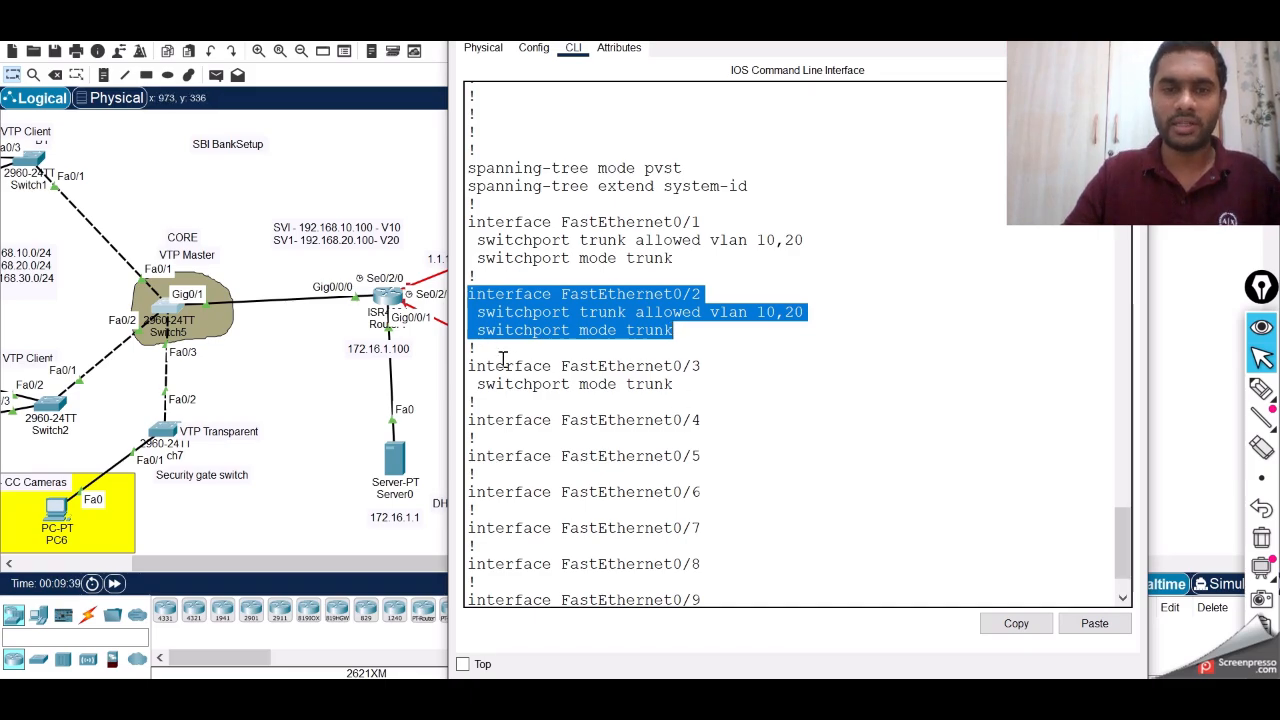
{"action": "left_click_drag", "start_coordinate": [476, 364], "coordinate": [665, 400]}
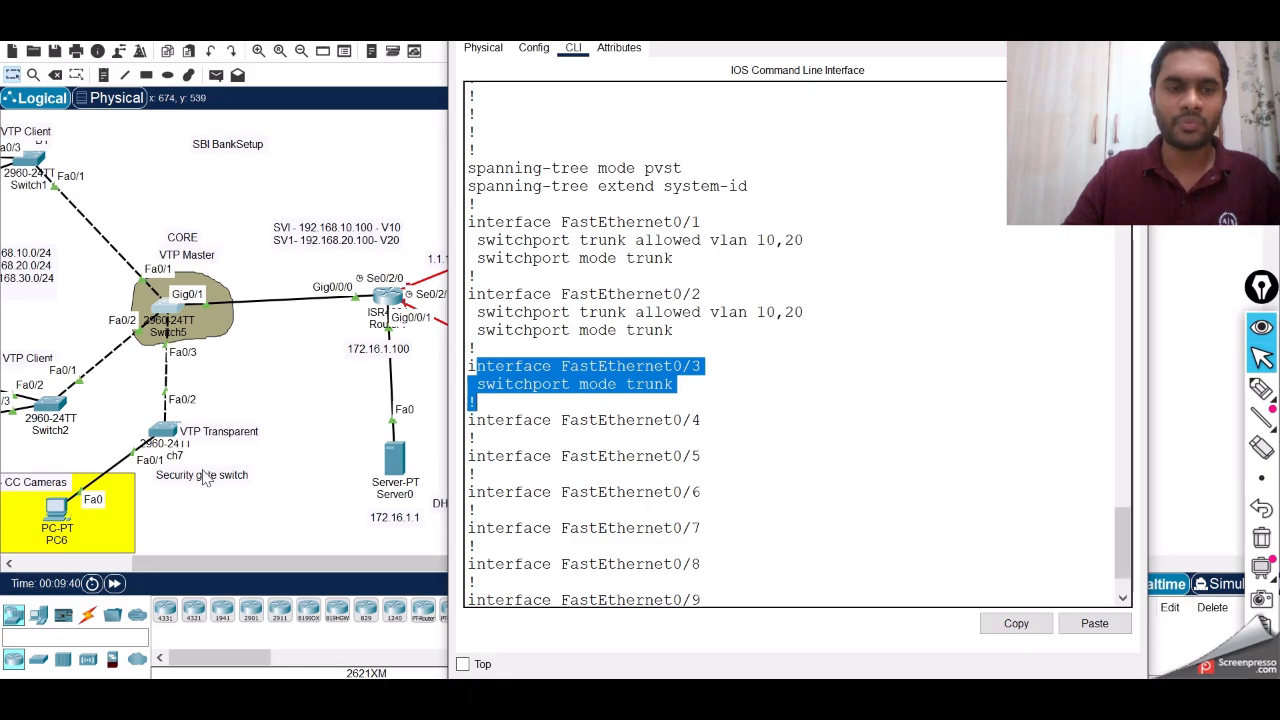
Move the Security gate switch label slightly upward, closer to the VTP Transparent label
{"action": "mouse_move", "coordinate": [204, 472]}
{"action": "left_mouse_down"}
{"action": "mouse_move", "coordinate": [200, 441]}
{"action": "mouse_move", "coordinate": [204, 454]}
{"action": "left_mouse_up"}
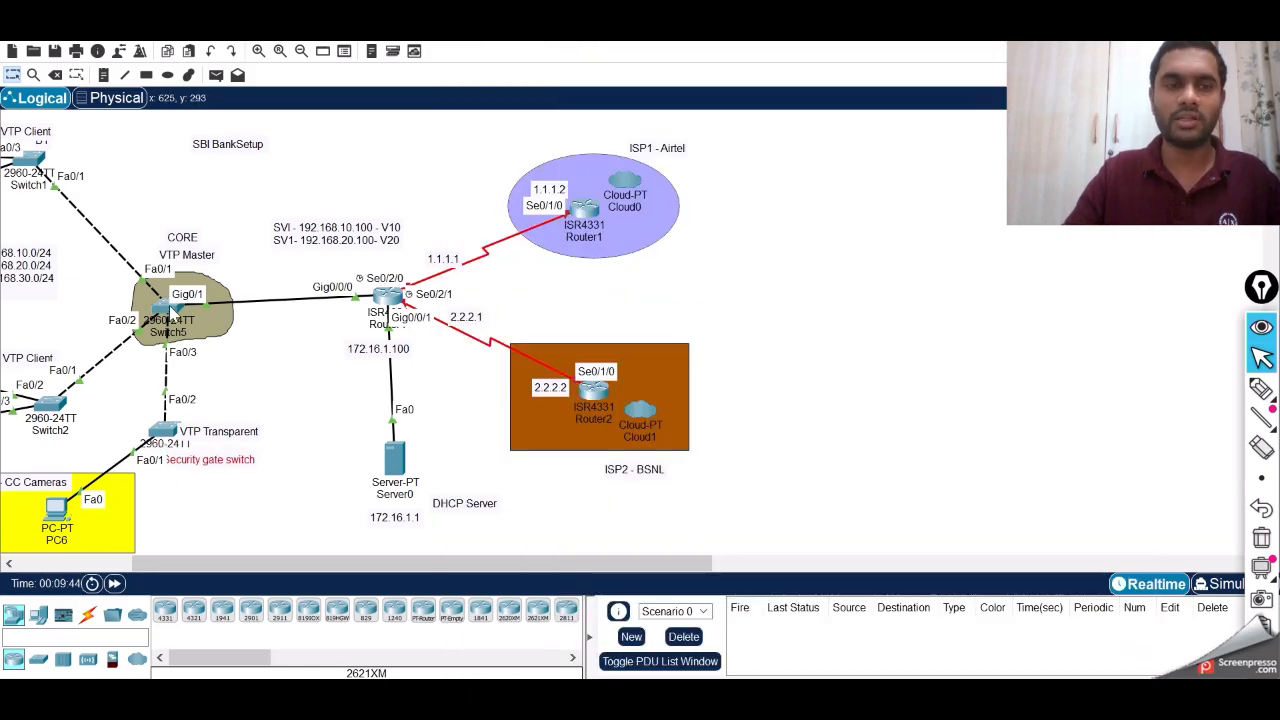
Reopen Switch5's command line and examine the trunk mode setting of interface FastEthernet0/3 in the running configuration
{"action": "left_click", "coordinate": [170, 308]}
{"action": "left_click", "coordinate": [644, 355]}
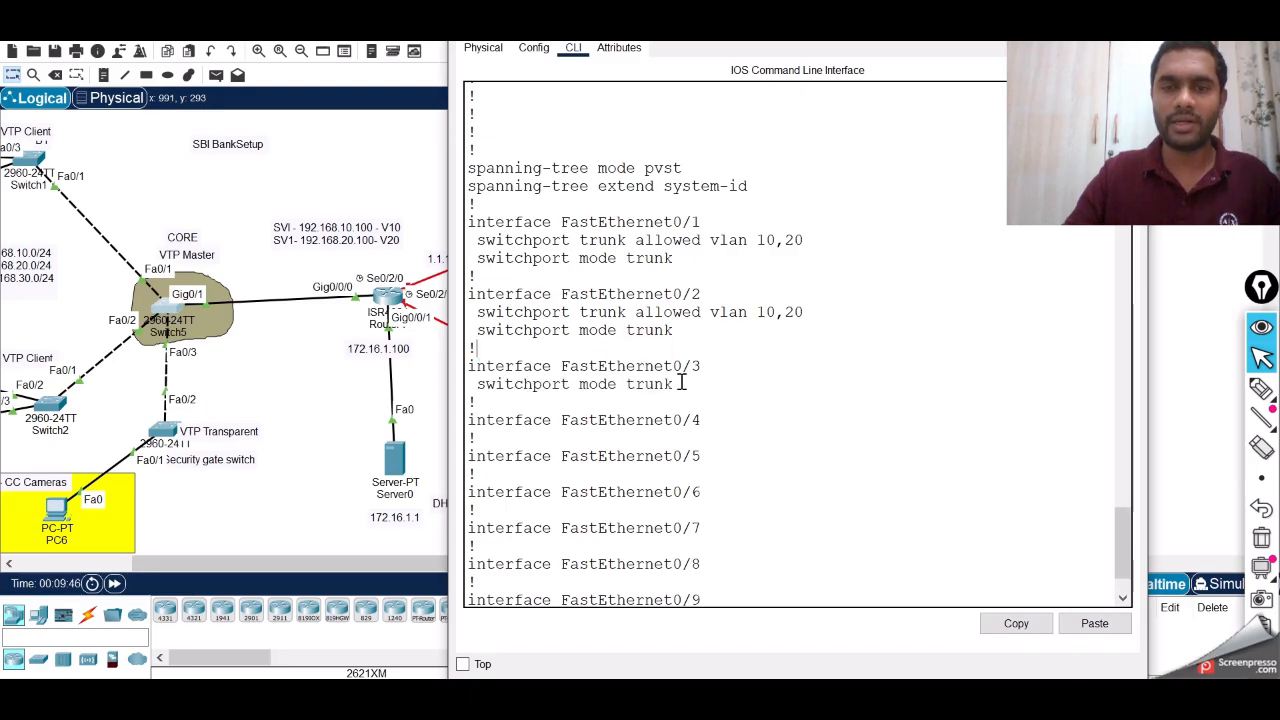
{"action": "left_click_drag", "start_coordinate": [685, 386], "coordinate": [552, 364]}
{"action": "left_click", "coordinate": [550, 363]}
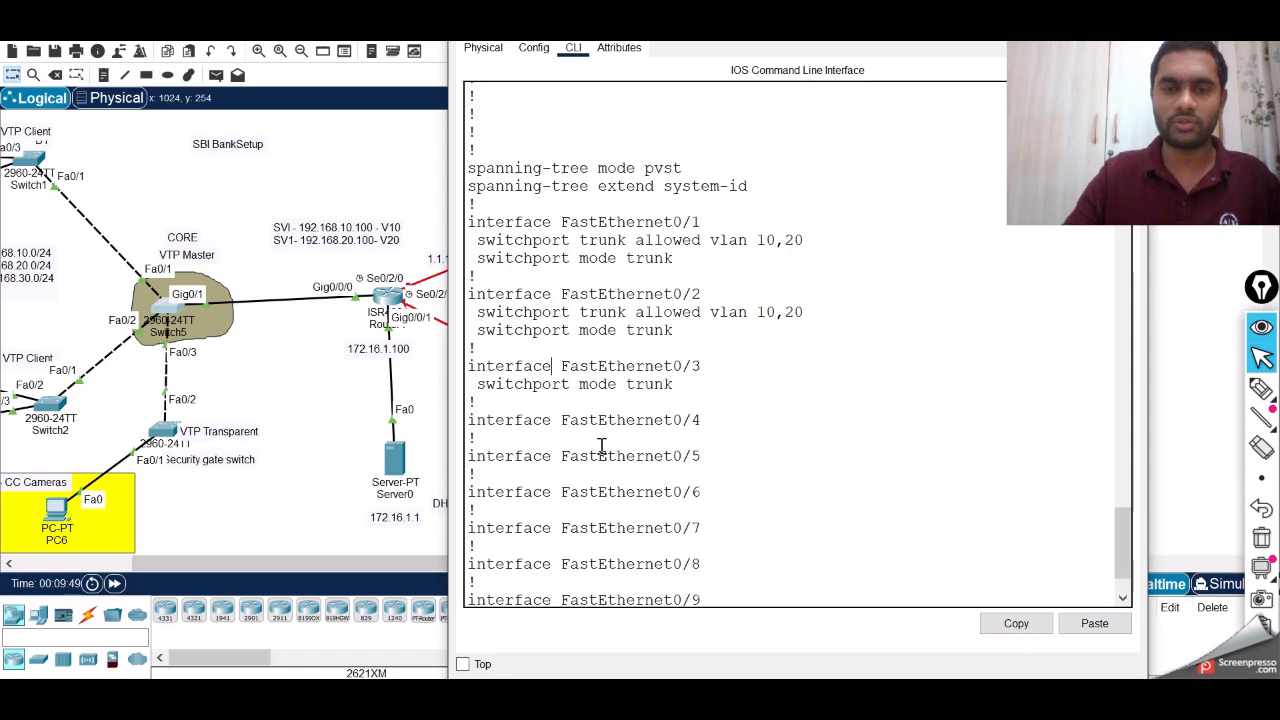
Continue the running configuration listing and examine the trunk mode and allowed VLANs of interface GigabitEthernet0/1
{"action": "scroll", "coordinate": [600, 451], "scroll_direction": "down", "scroll_amount": 2}
{"action": "scroll", "coordinate": [629, 505], "scroll_direction": "down", "scroll_amount": 1}
{"action": "key", "text": "Return"}
{"action": "key", "text": "Return"}
{"action": "key", "text": "Return"}
{"action": "key", "text": "Return"}
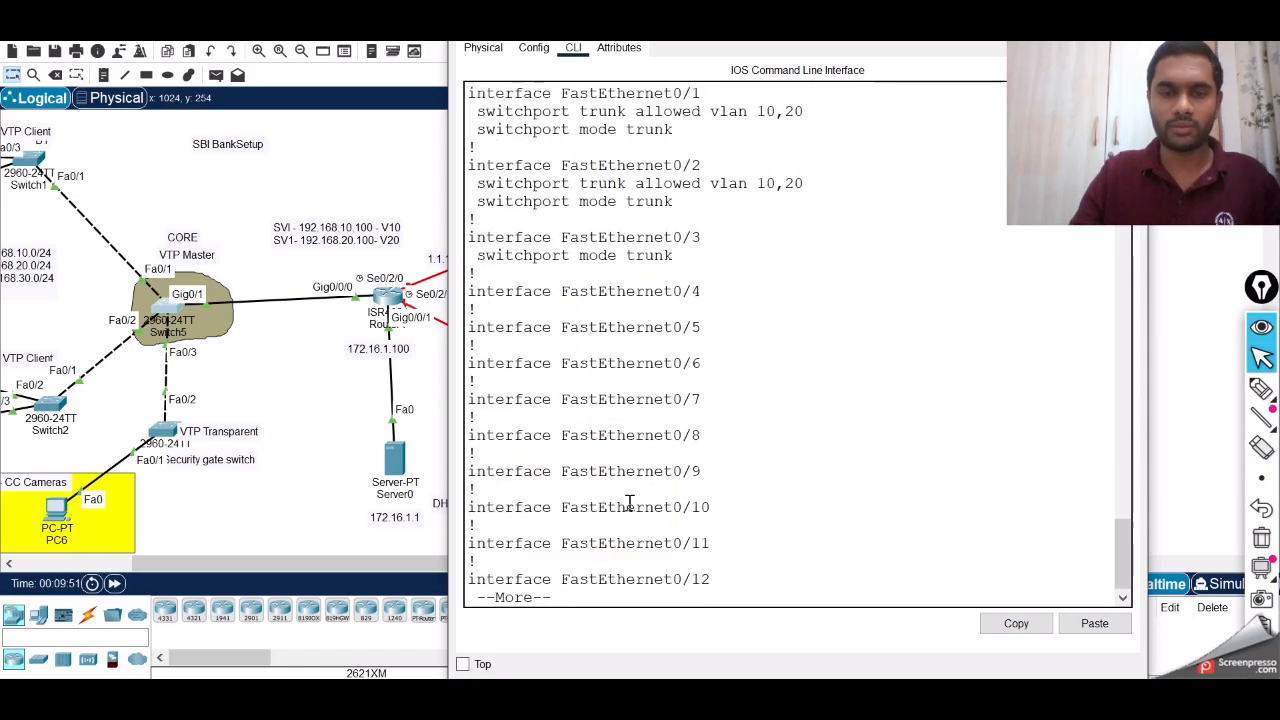
{"action": "key", "text": "space"}
{"action": "key", "text": "space"}
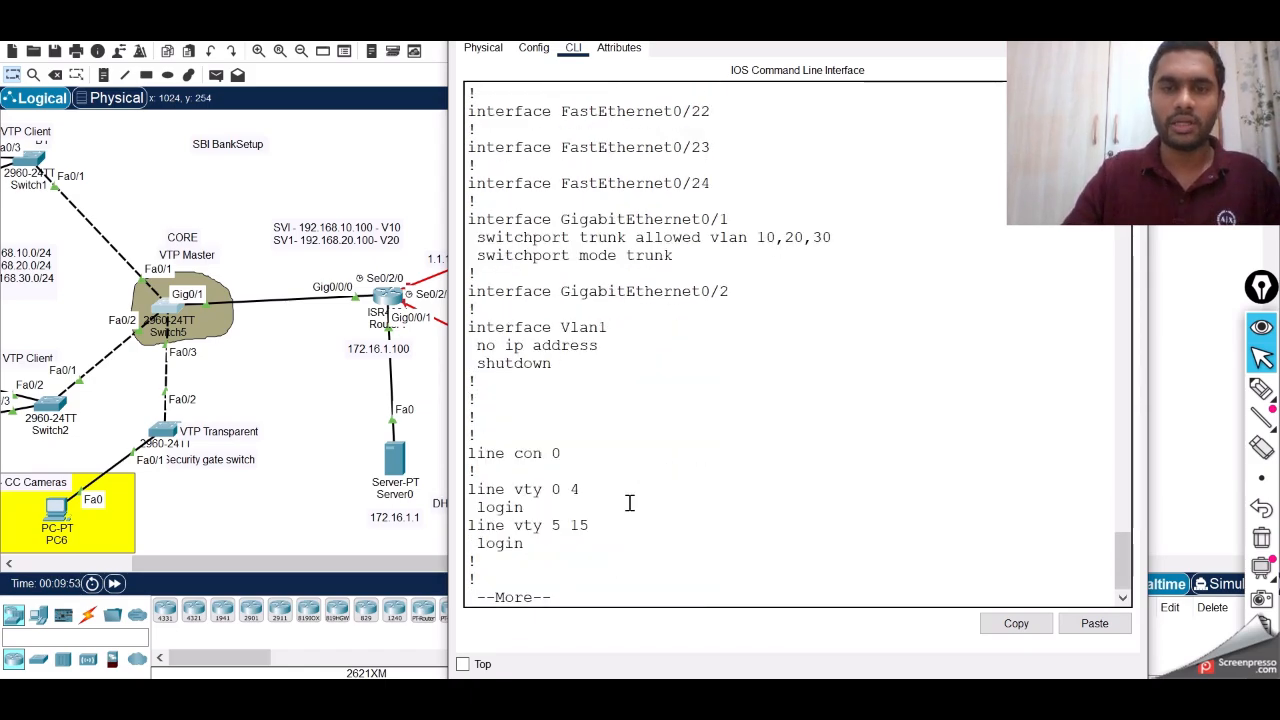
{"action": "left_click_drag", "start_coordinate": [472, 219], "coordinate": [681, 256]}
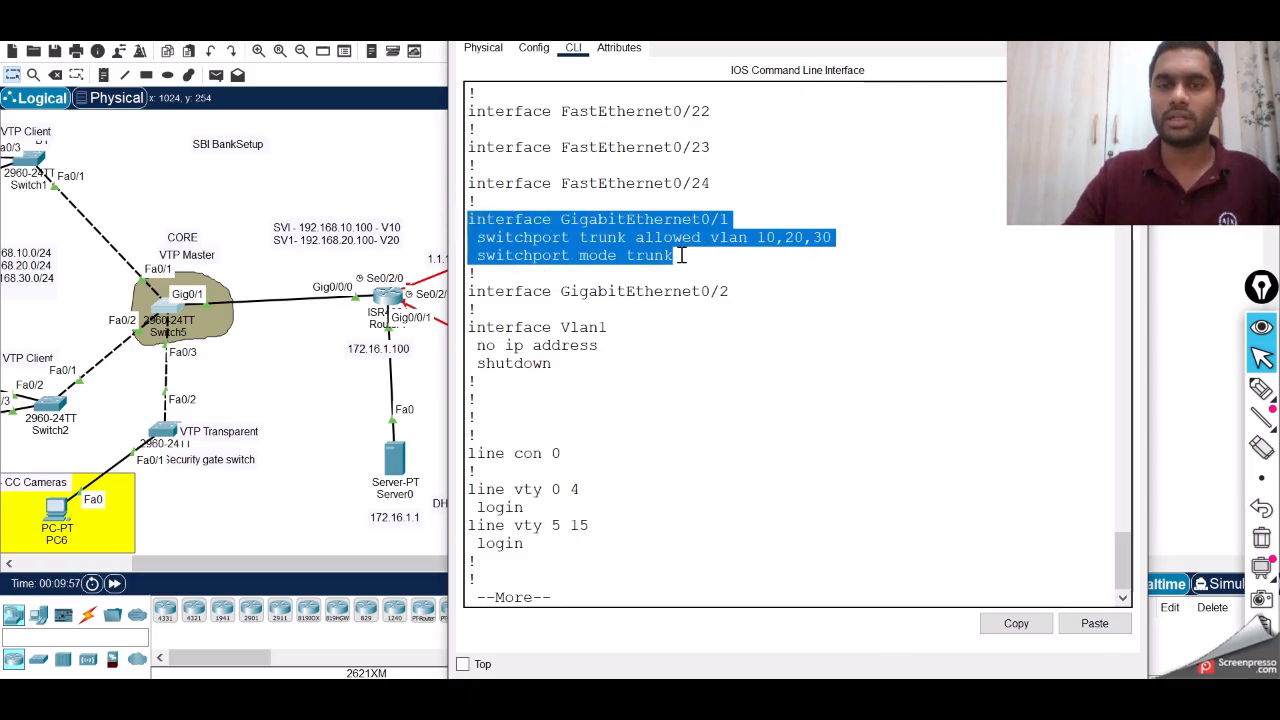
{"action": "left_click", "coordinate": [773, 251]}
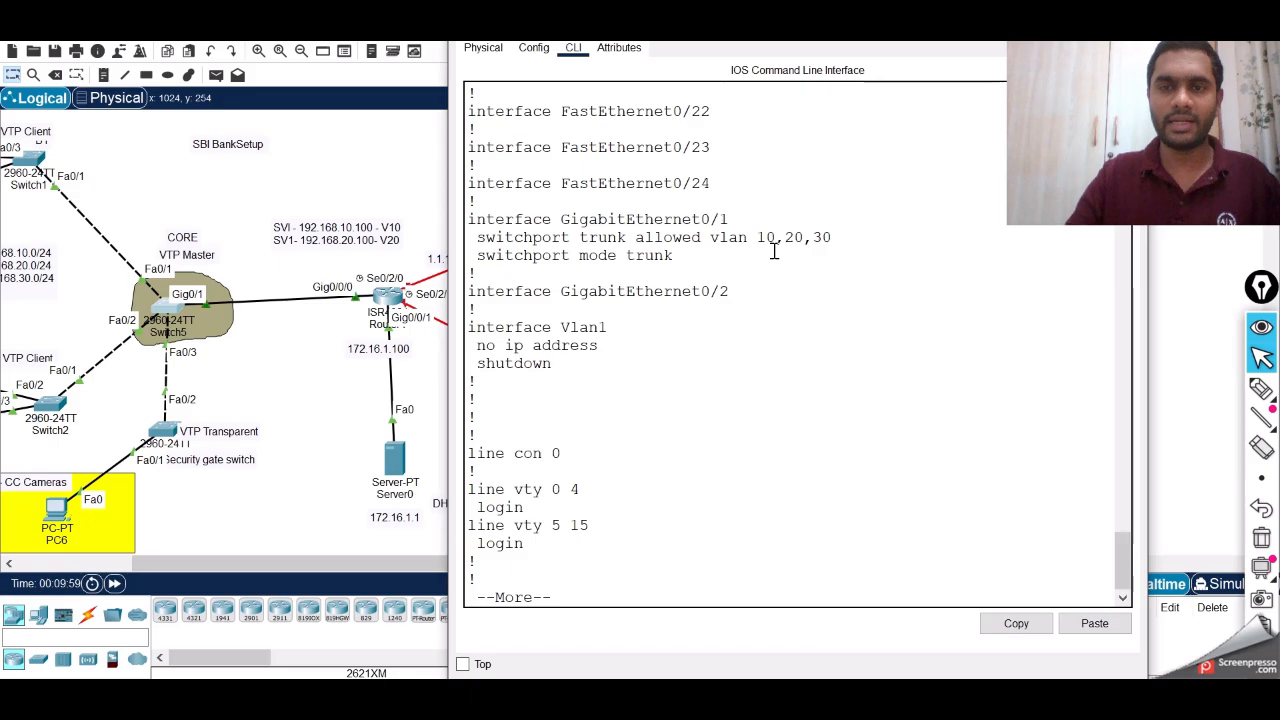
Display the core switch's trunks with sh int trunk and examine the trunking ports and the VLANs allowed on them
{"action": "key", "text": "Return"}
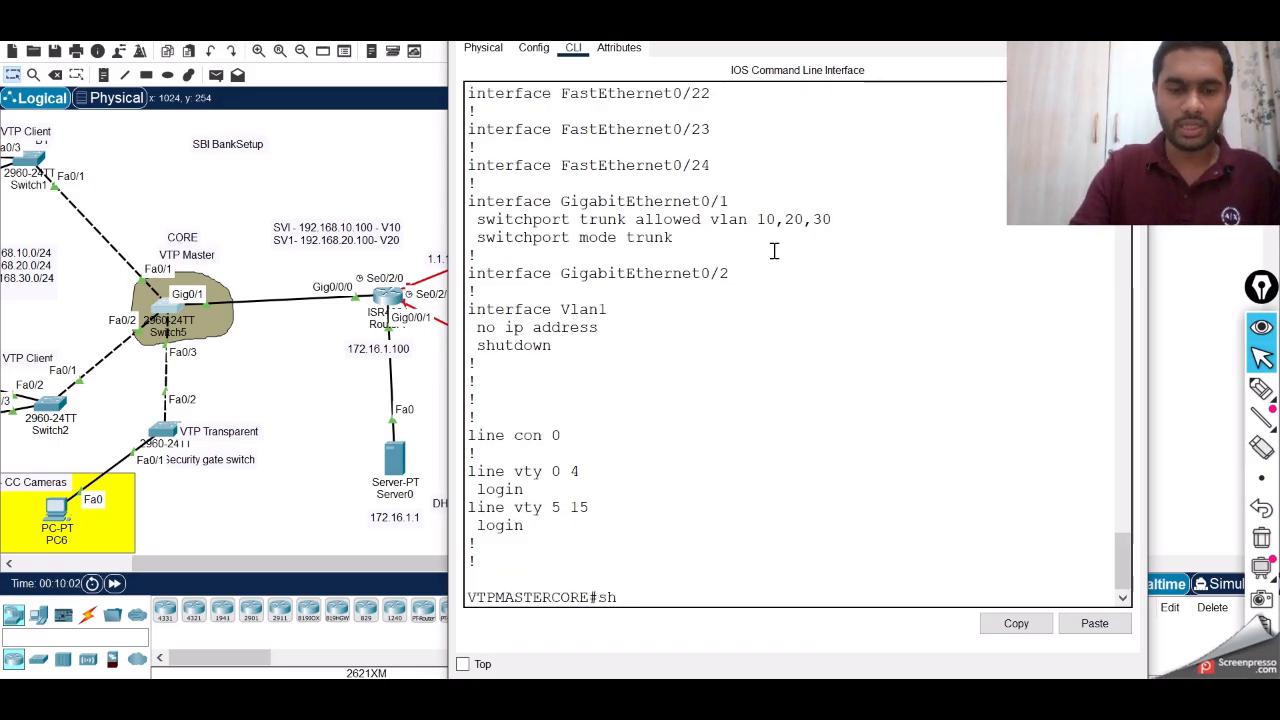
{"action": "type", "text": "sh int tr"}
{"action": "key", "text": "Tab"}
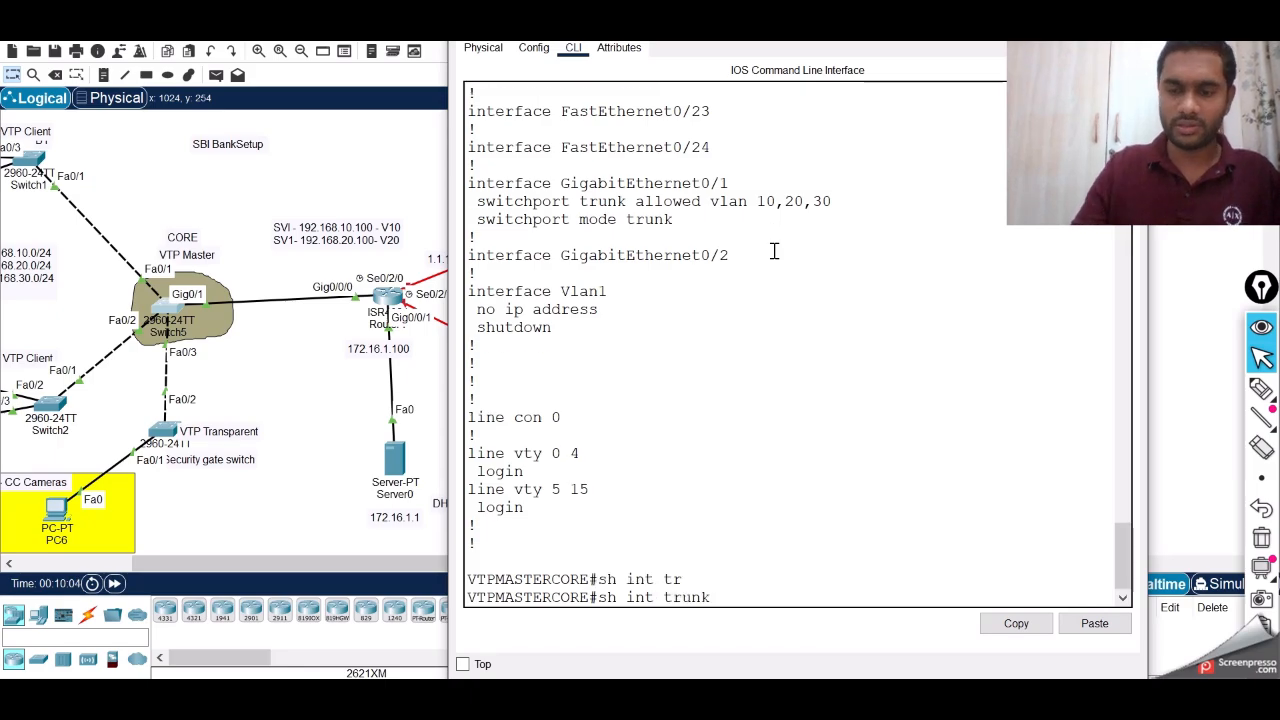
{"action": "key", "text": "Return"}
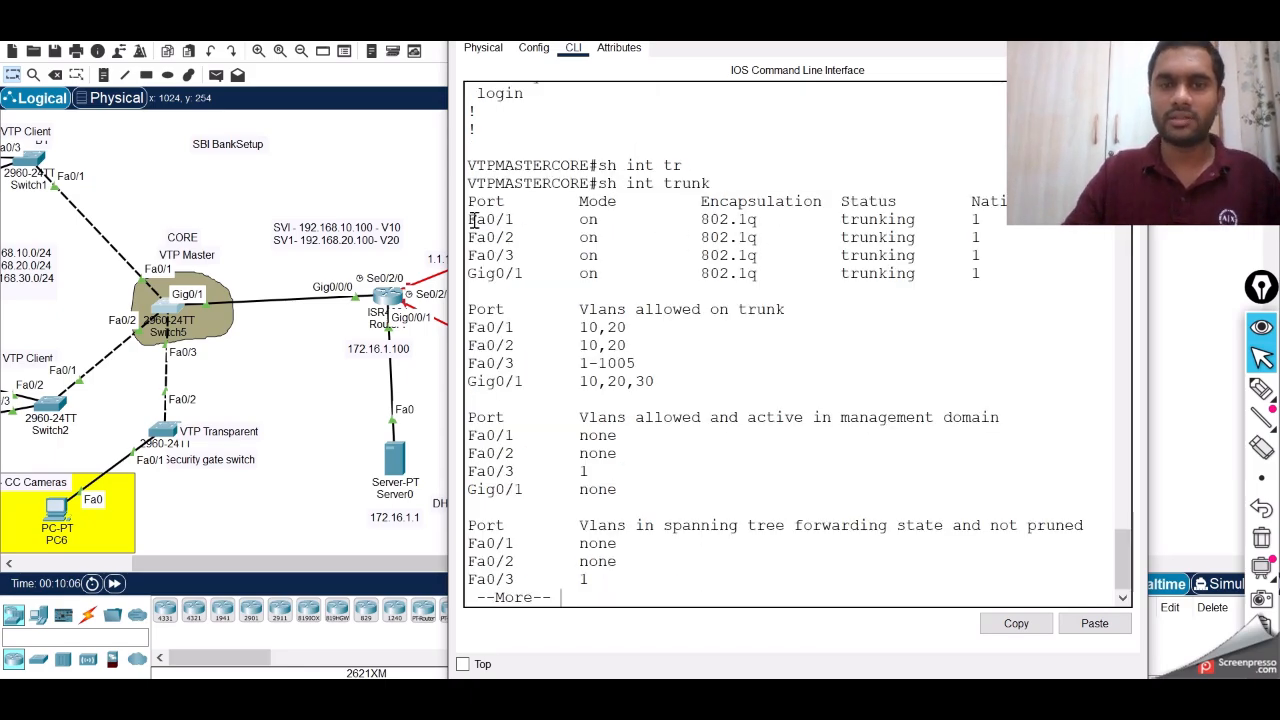
{"action": "left_click_drag", "start_coordinate": [470, 216], "coordinate": [982, 288]}
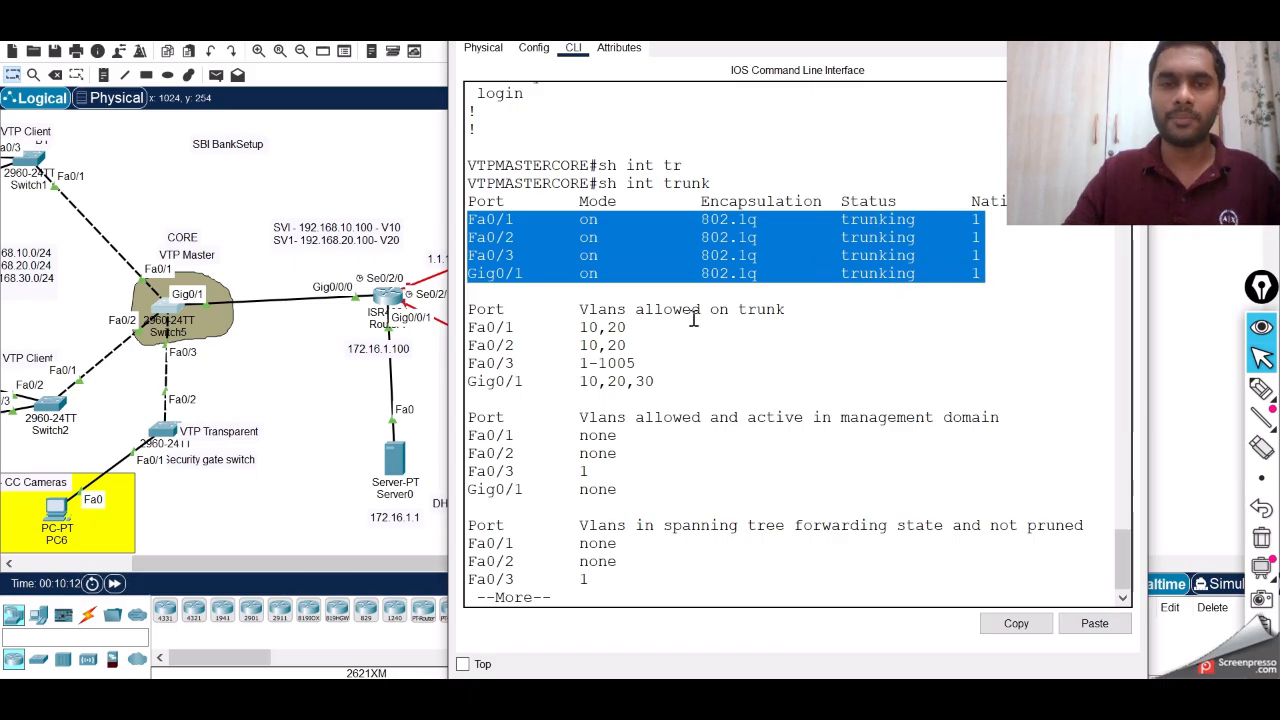
{"action": "left_click_drag", "start_coordinate": [487, 318], "coordinate": [652, 505]}
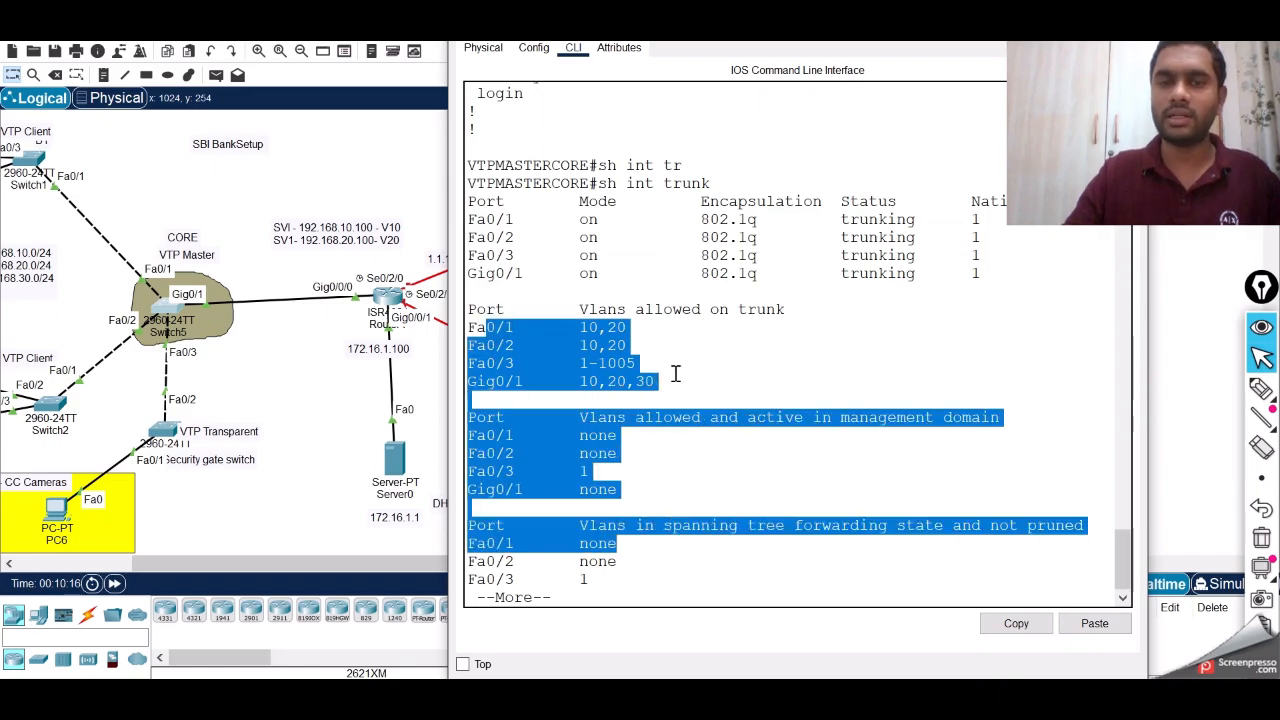
{"action": "left_click", "coordinate": [675, 303]}
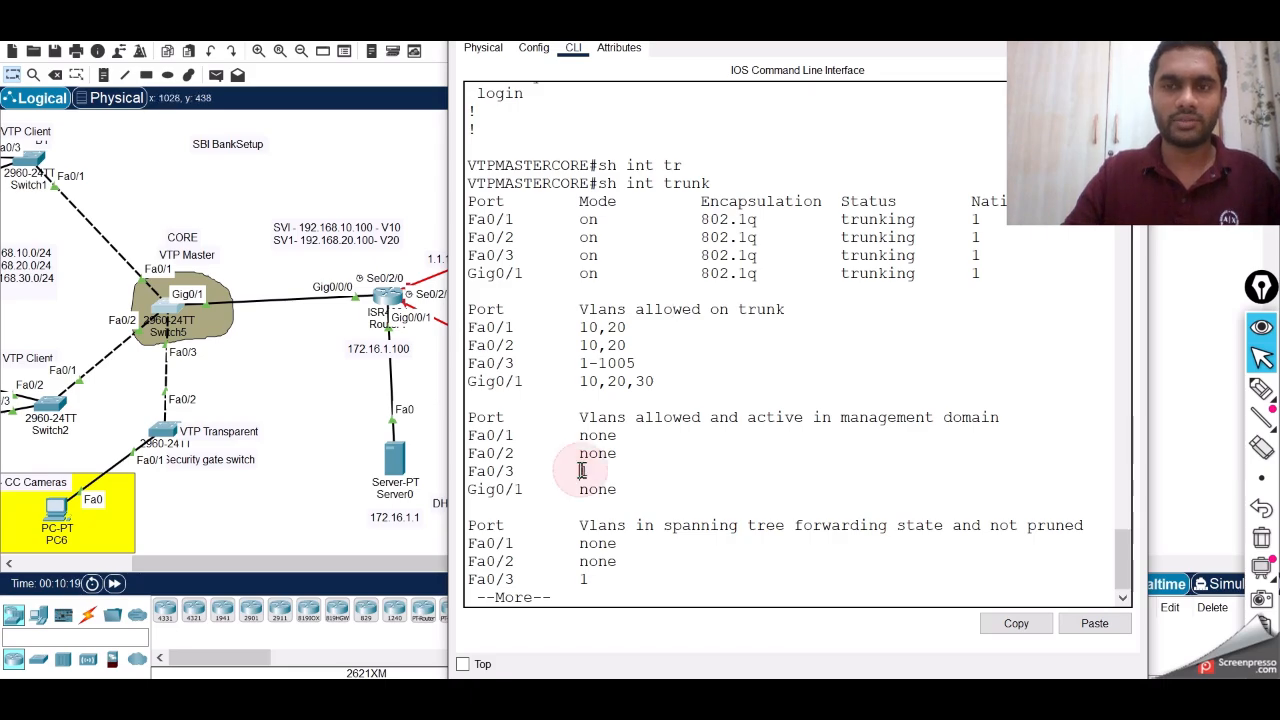
Point out the VTP Master label above Switch5 and finish the trunk listing on the switch's command line
{"action": "left_click", "coordinate": [184, 258]}
{"action": "left_click_drag", "start_coordinate": [183, 311], "coordinate": [190, 260]}
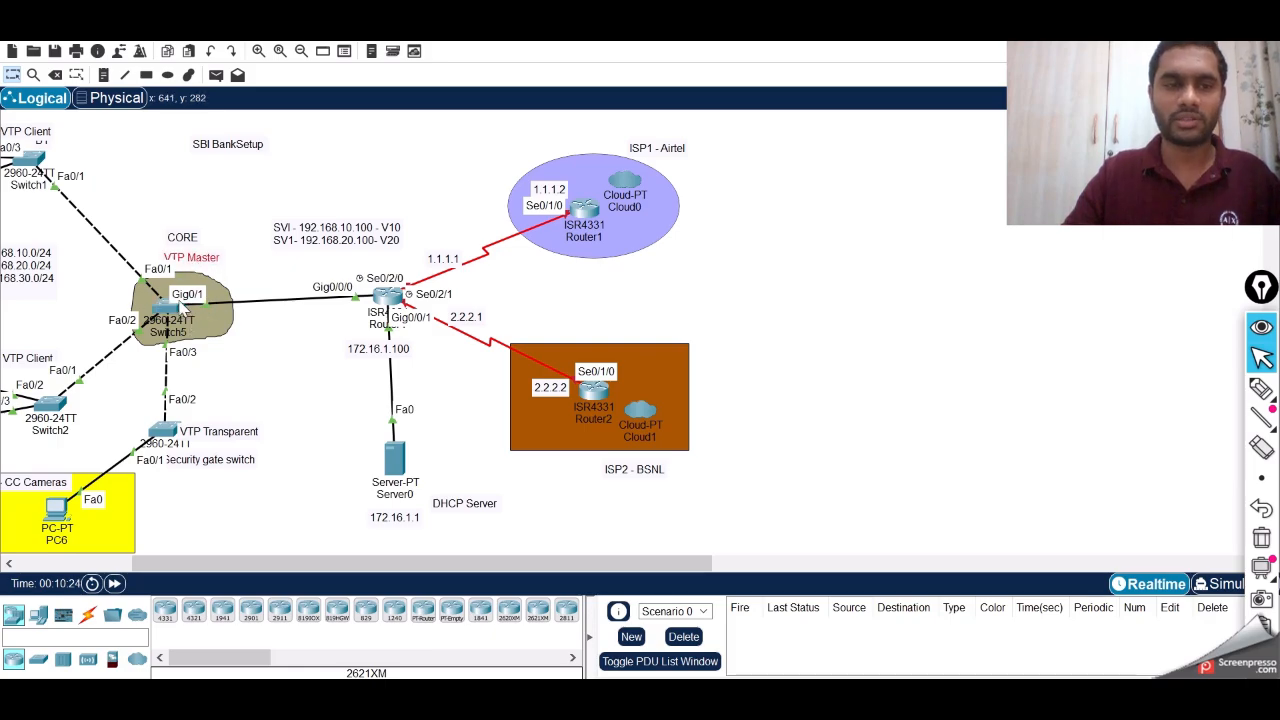
{"action": "left_click", "coordinate": [177, 304]}
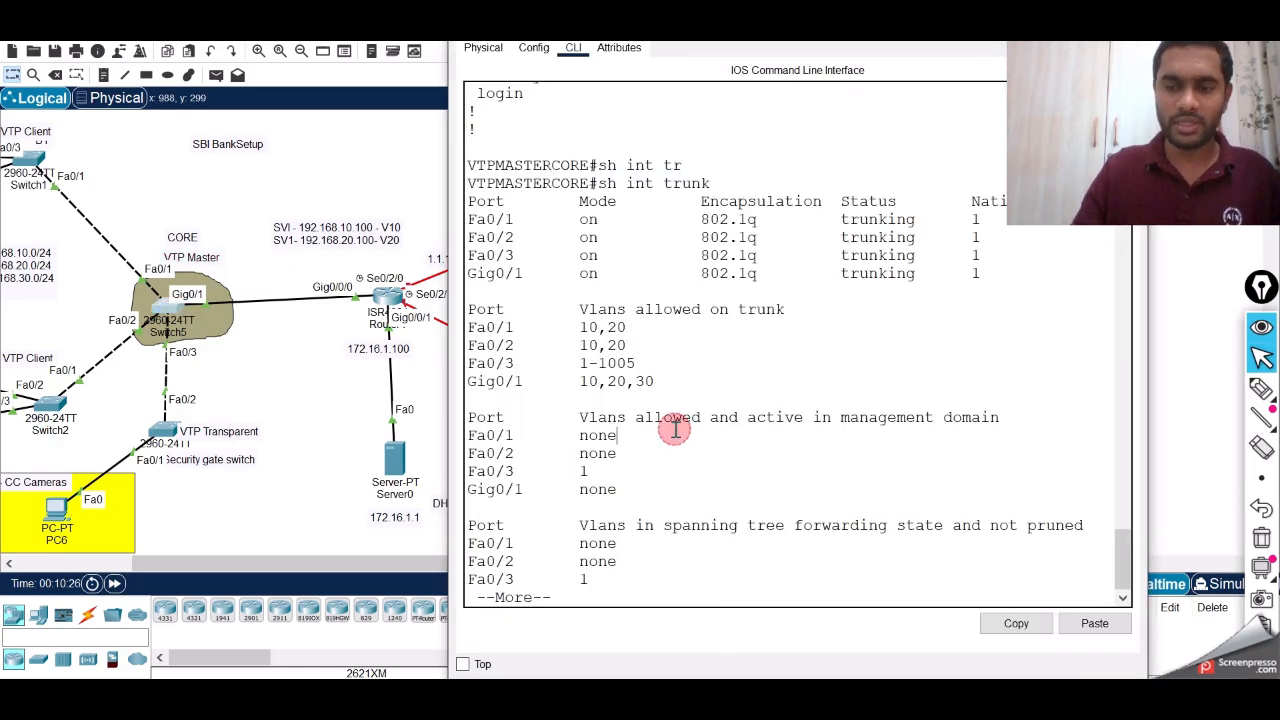
{"action": "key", "text": "space"}
{"action": "type", "text": "q"}
{"action": "key", "text": "BackSpace"}
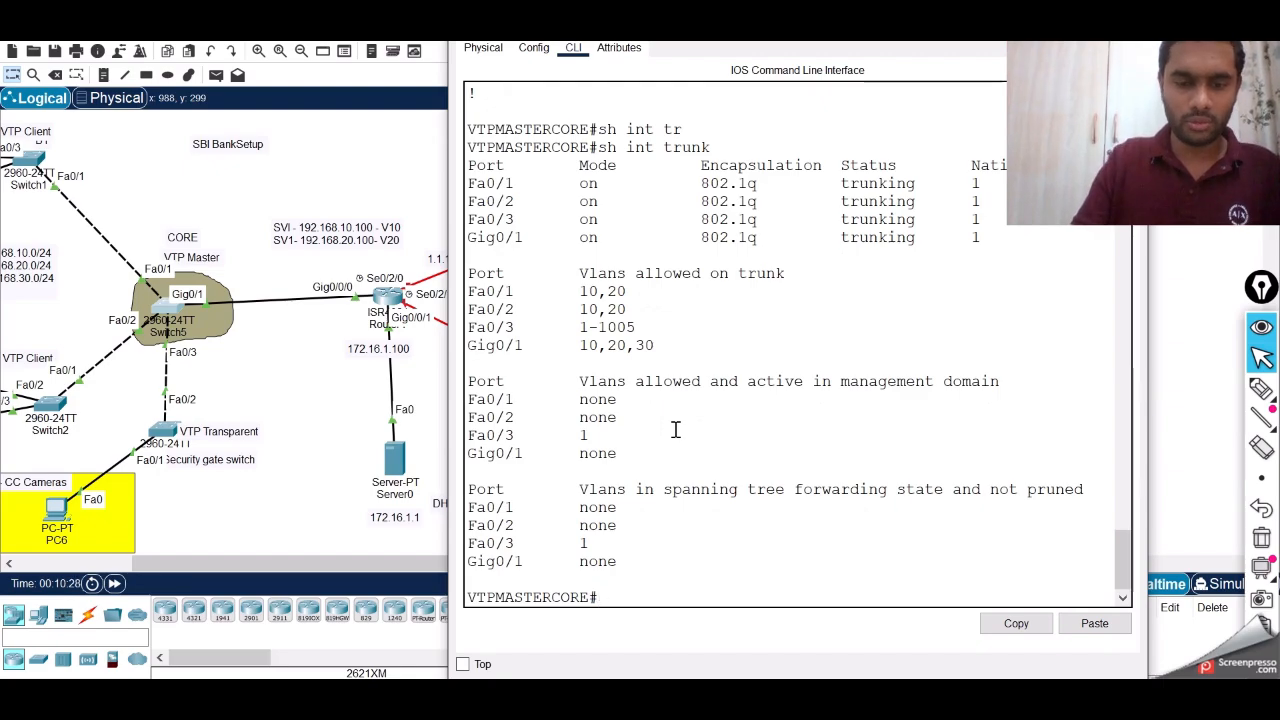
Enter global configuration mode with config t and write the command vtp domain CCNA without executing it
{"action": "type", "text": "config t"}
{"action": "key", "text": "Return"}
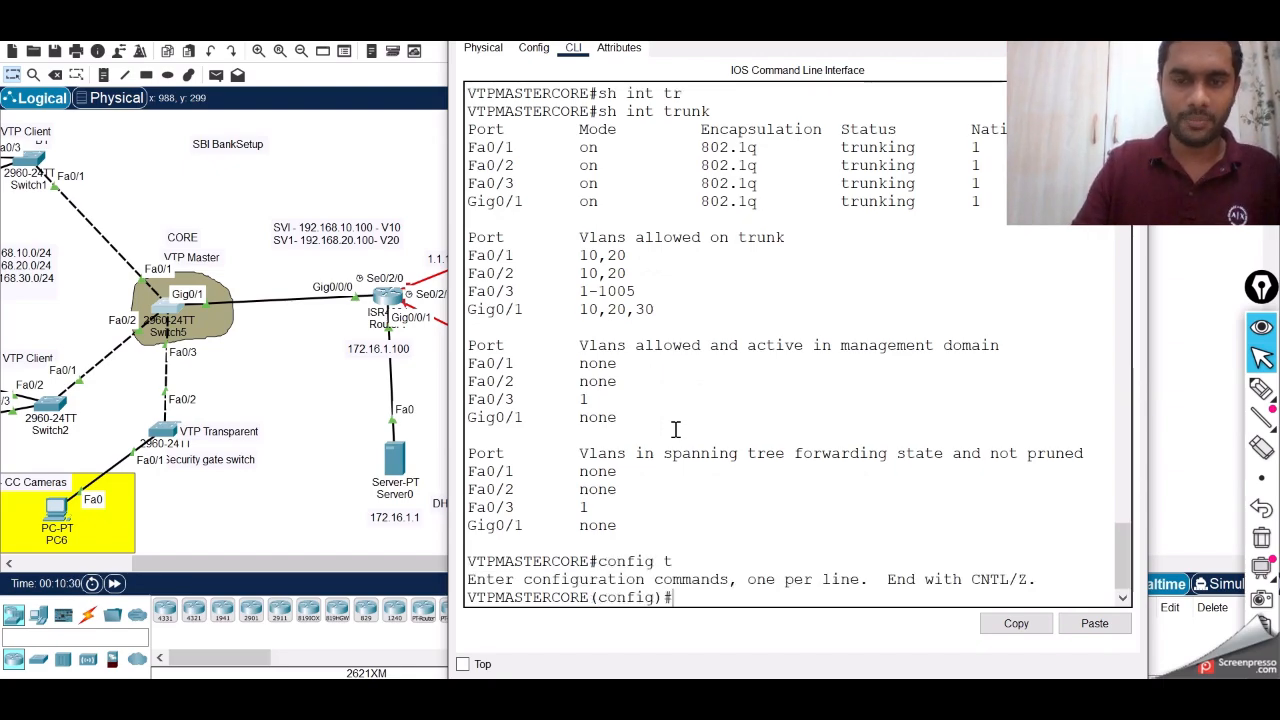
{"action": "type", "text": "vtp do"}
{"action": "key", "text": "Tab"}
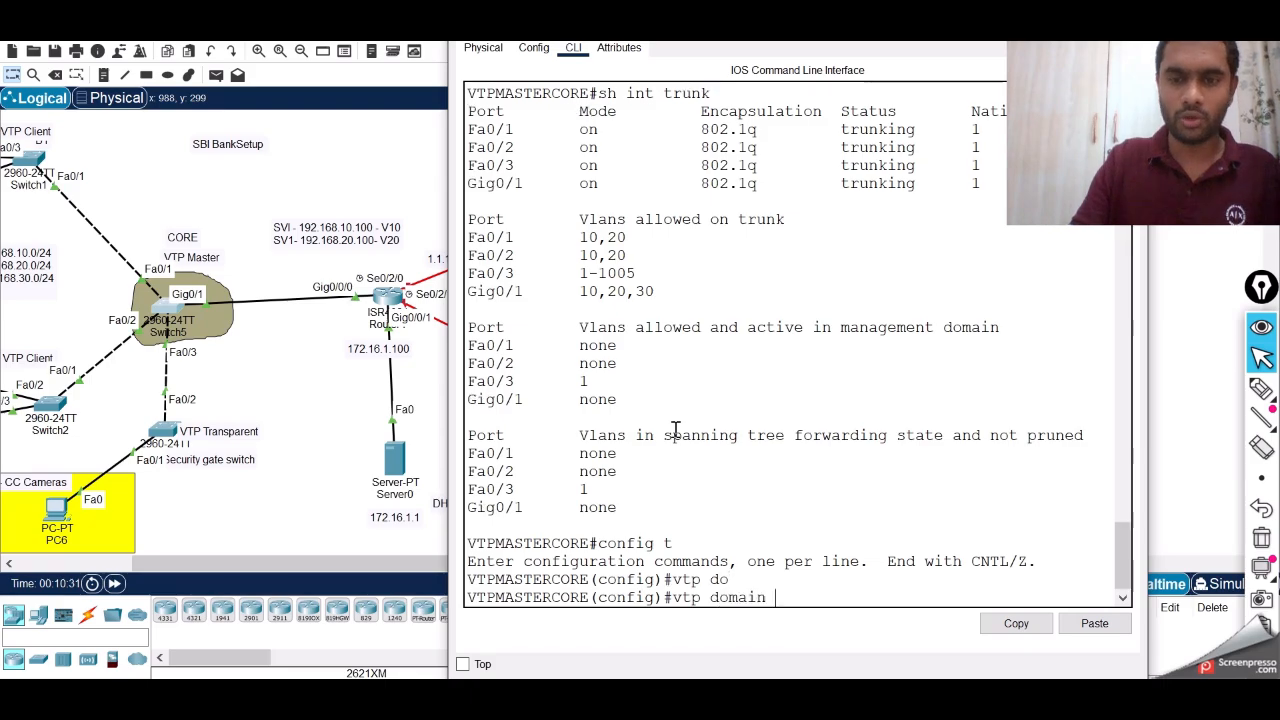
{"action": "type", "text": "CCNA"}
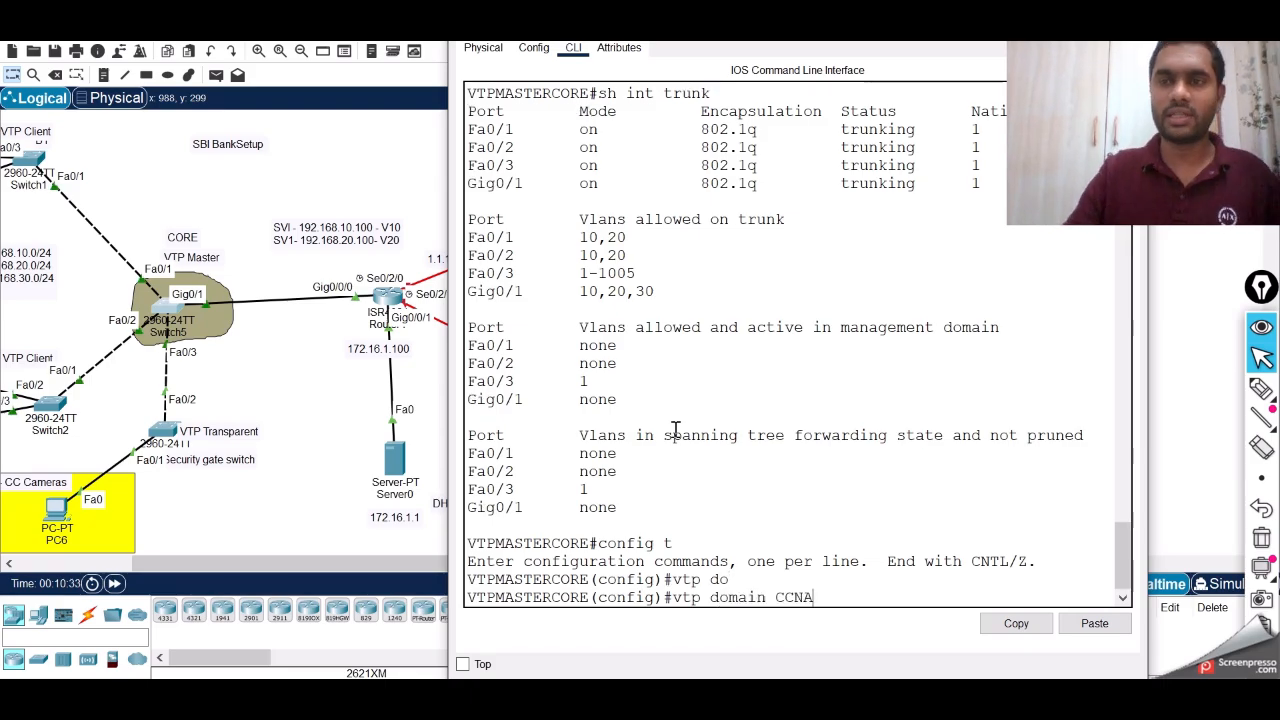
Bring the whole topology into view, draw a freehand outline around the four switches and handwrite "VTP domain CCNA" inside it
{"action": "left_click", "coordinate": [1040, 22]}
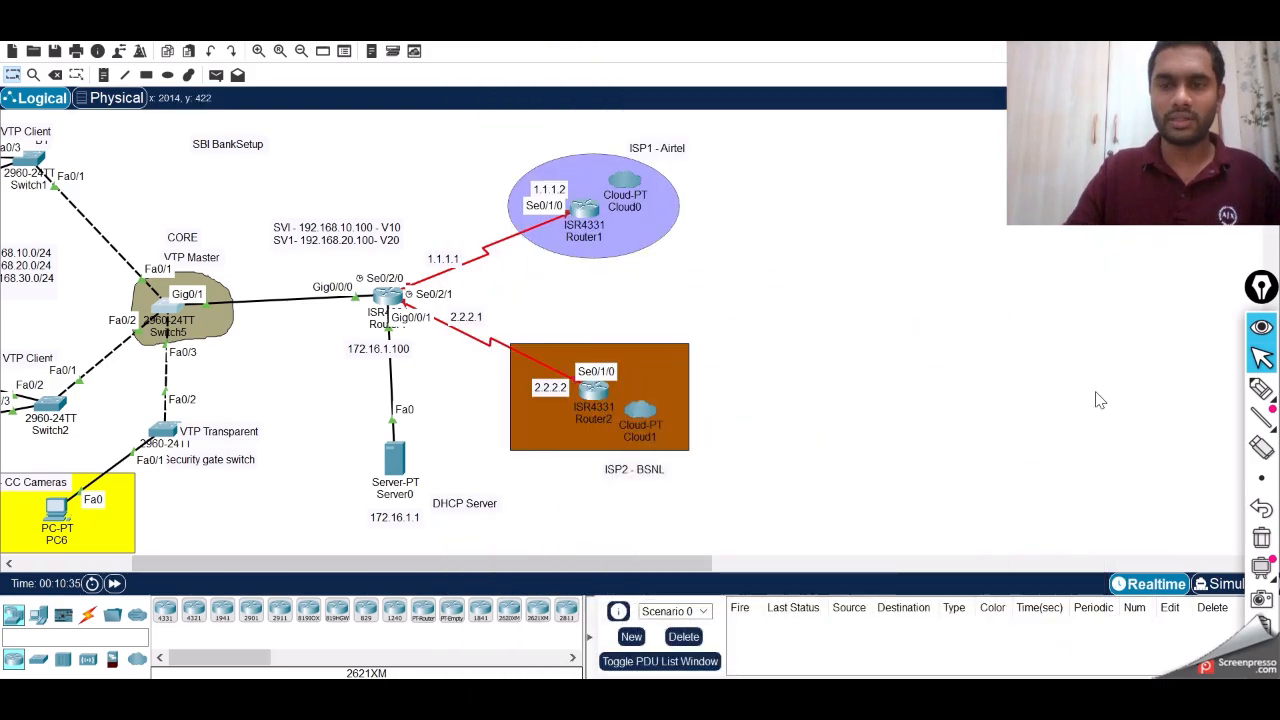
{"action": "left_click_drag", "start_coordinate": [649, 566], "coordinate": [545, 564]}
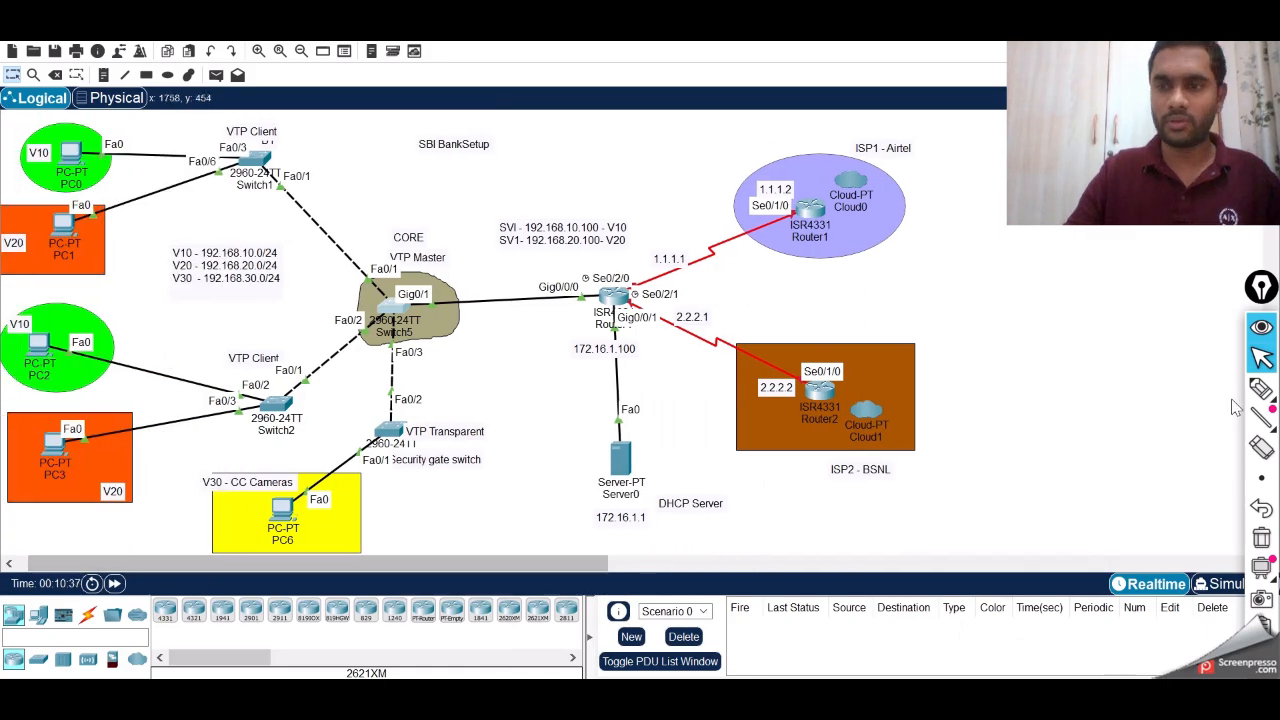
{"action": "mouse_move", "coordinate": [1252, 395]}
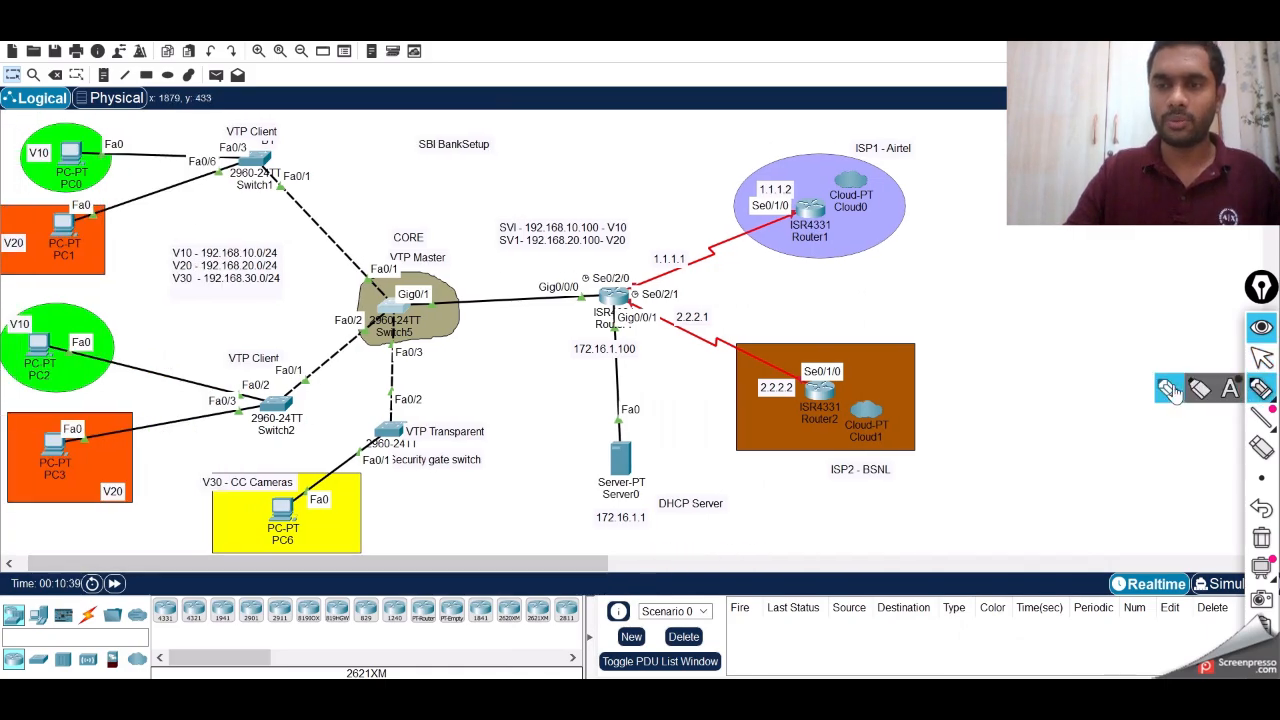
{"action": "left_click", "coordinate": [1258, 390]}
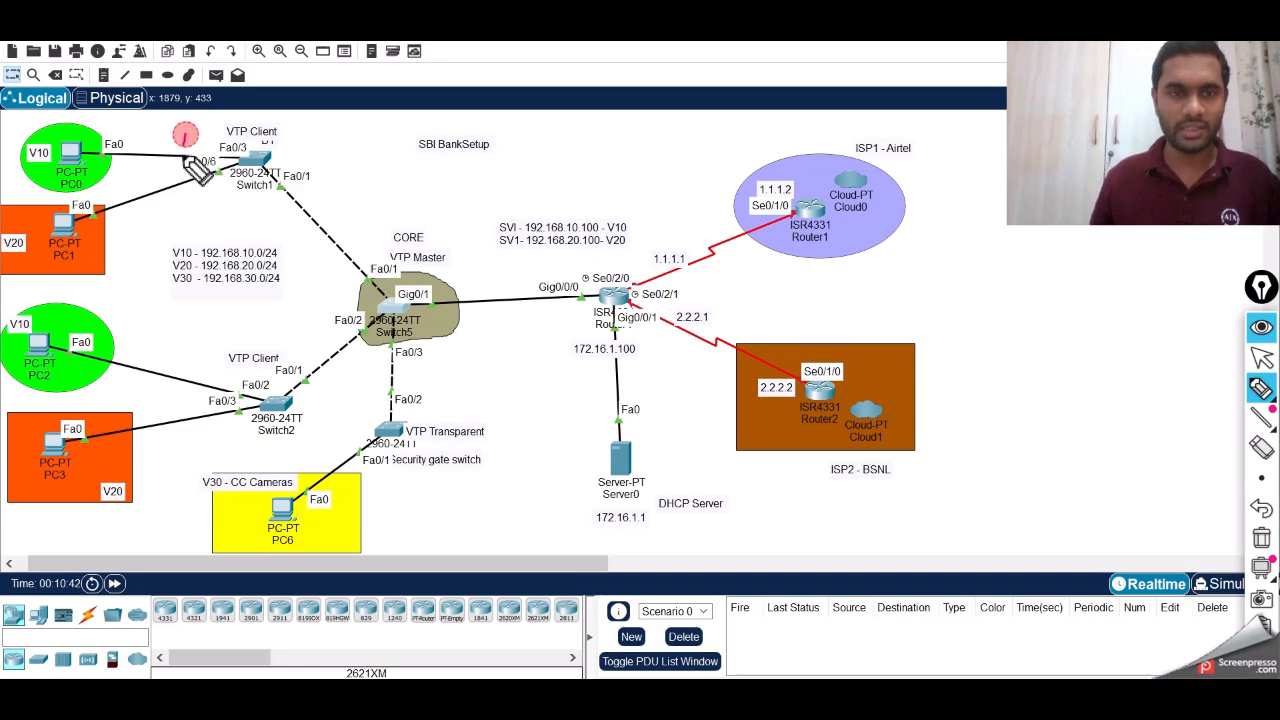
{"action": "mouse_move", "coordinate": [184, 134]}
{"action": "left_mouse_down"}
{"action": "mouse_move", "coordinate": [188, 320]}
{"action": "mouse_move", "coordinate": [224, 430]}
{"action": "mouse_move", "coordinate": [358, 456]}
{"action": "left_mouse_up"}
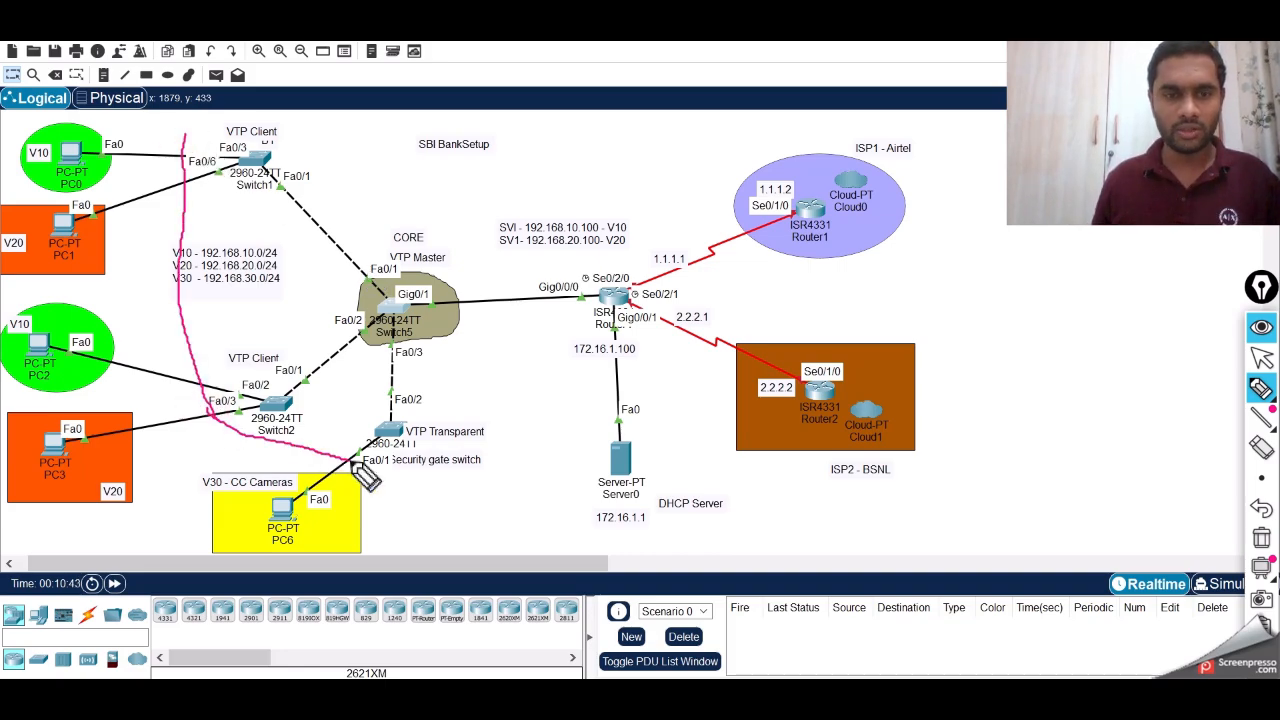
{"action": "mouse_move", "coordinate": [195, 140]}
{"action": "left_mouse_down"}
{"action": "mouse_move", "coordinate": [367, 153]}
{"action": "mouse_move", "coordinate": [498, 319]}
{"action": "mouse_move", "coordinate": [485, 380]}
{"action": "mouse_move", "coordinate": [398, 477]}
{"action": "left_mouse_up"}
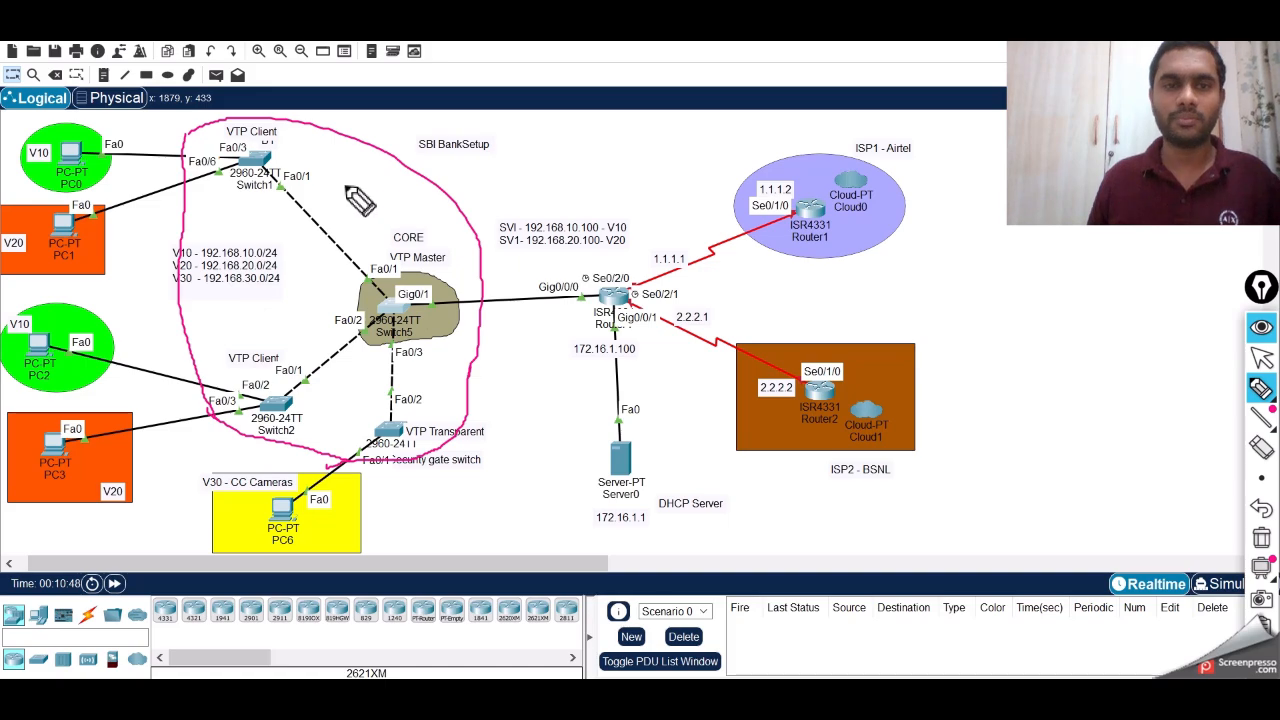
{"action": "mouse_move", "coordinate": [334, 168]}
{"action": "left_mouse_down"}
{"action": "mouse_move", "coordinate": [365, 168]}
{"action": "mouse_move", "coordinate": [350, 192]}
{"action": "mouse_move", "coordinate": [408, 198]}
{"action": "mouse_move", "coordinate": [449, 171]}
{"action": "mouse_move", "coordinate": [495, 178]}
{"action": "left_mouse_up"}
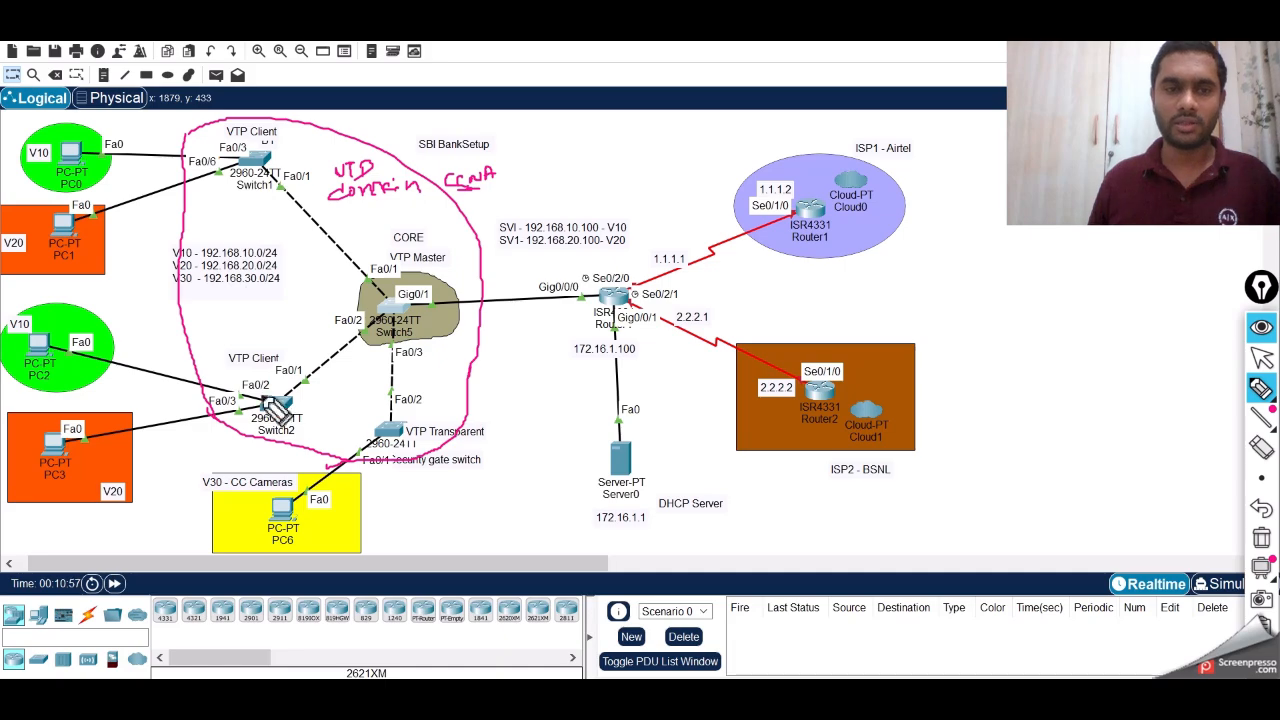
Underline Master in the core switch's label and mark the other three switches with a handwritten C
{"action": "left_click_drag", "start_coordinate": [425, 265], "coordinate": [440, 265]}
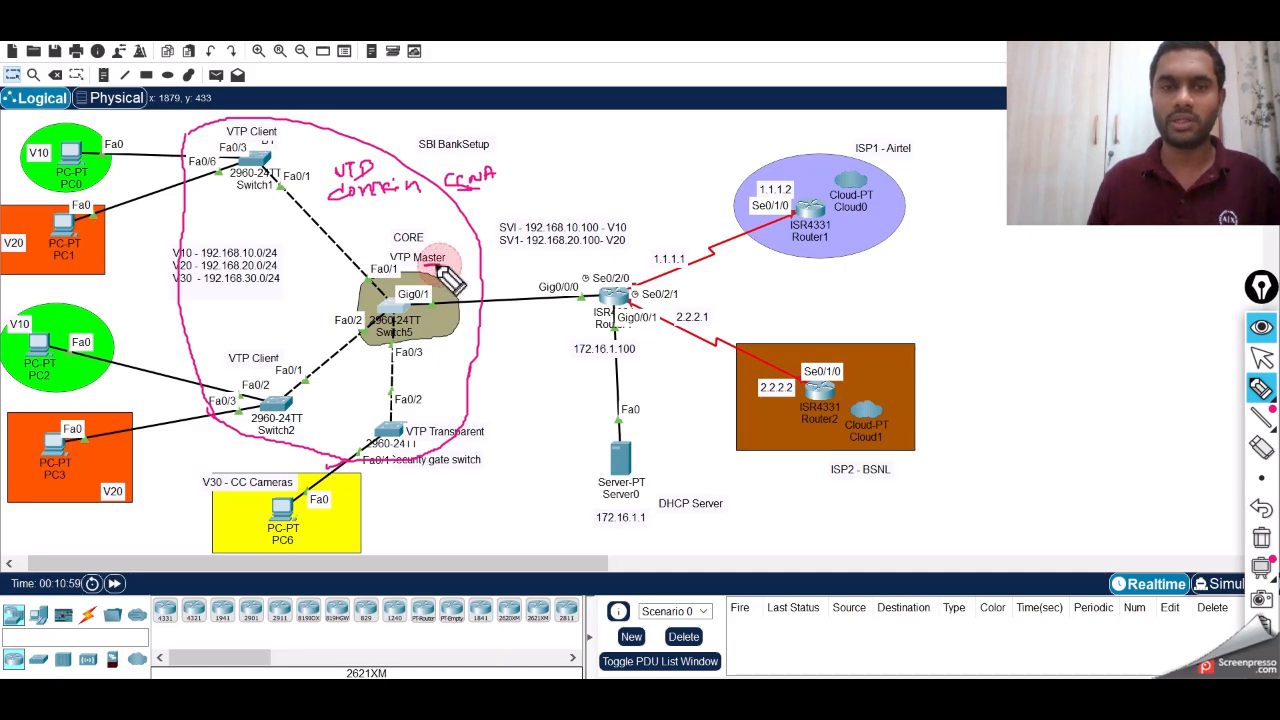
{"action": "left_click_drag", "start_coordinate": [222, 172], "coordinate": [220, 188]}
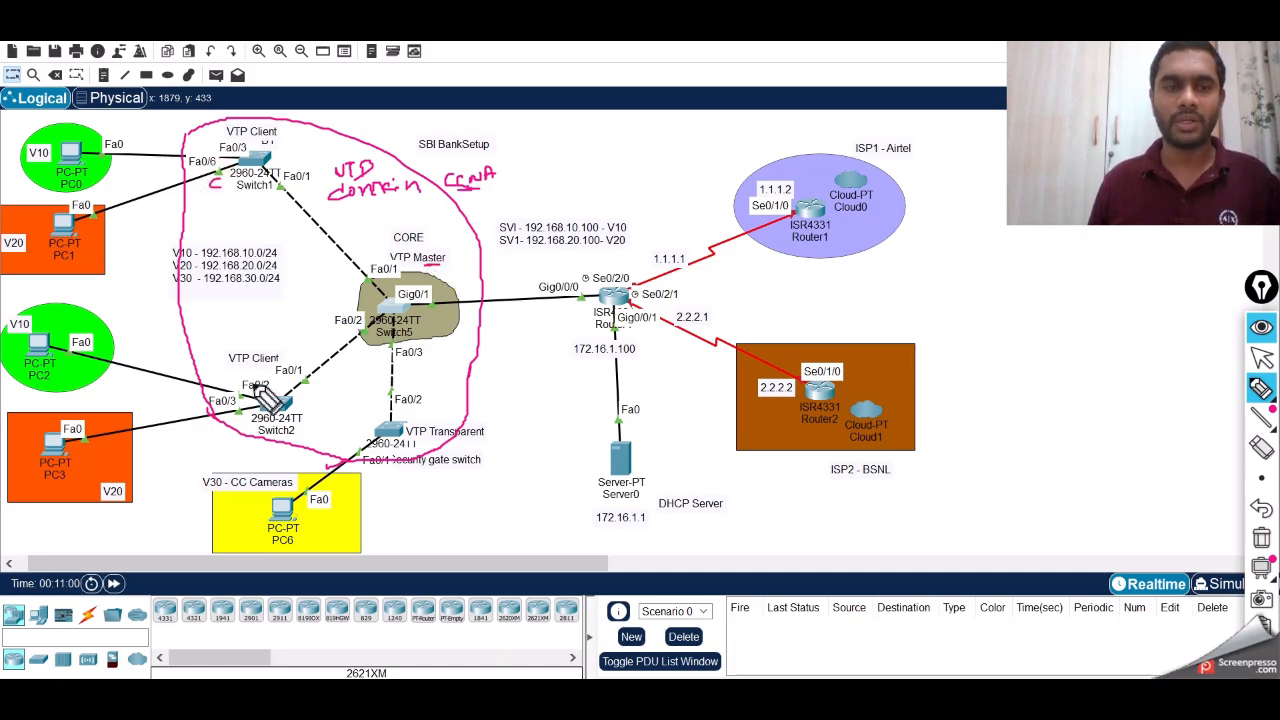
{"action": "left_click_drag", "start_coordinate": [244, 371], "coordinate": [243, 385]}
{"action": "left_click_drag", "start_coordinate": [374, 409], "coordinate": [372, 424]}
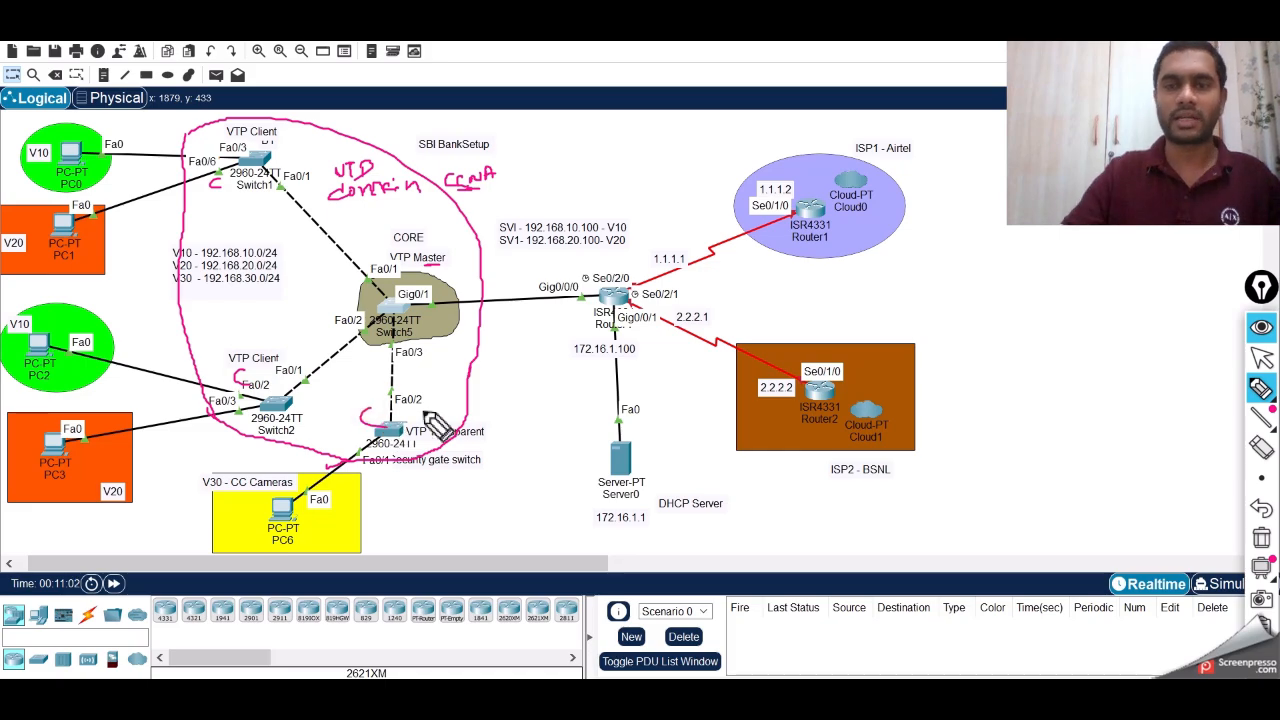
{"action": "left_click", "coordinate": [1262, 360]}
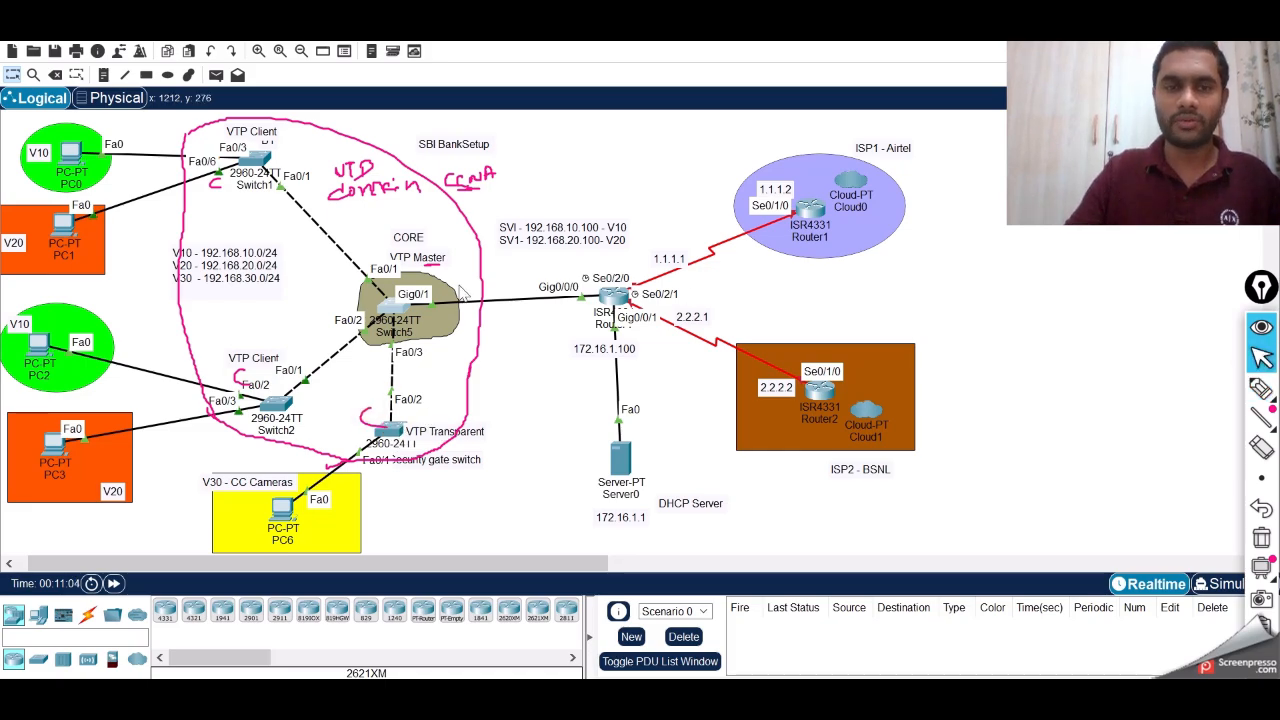
Reopen Switch5's command line, execute vtp domain CCNA and point out the command and its domain name
{"action": "left_click", "coordinate": [388, 312]}
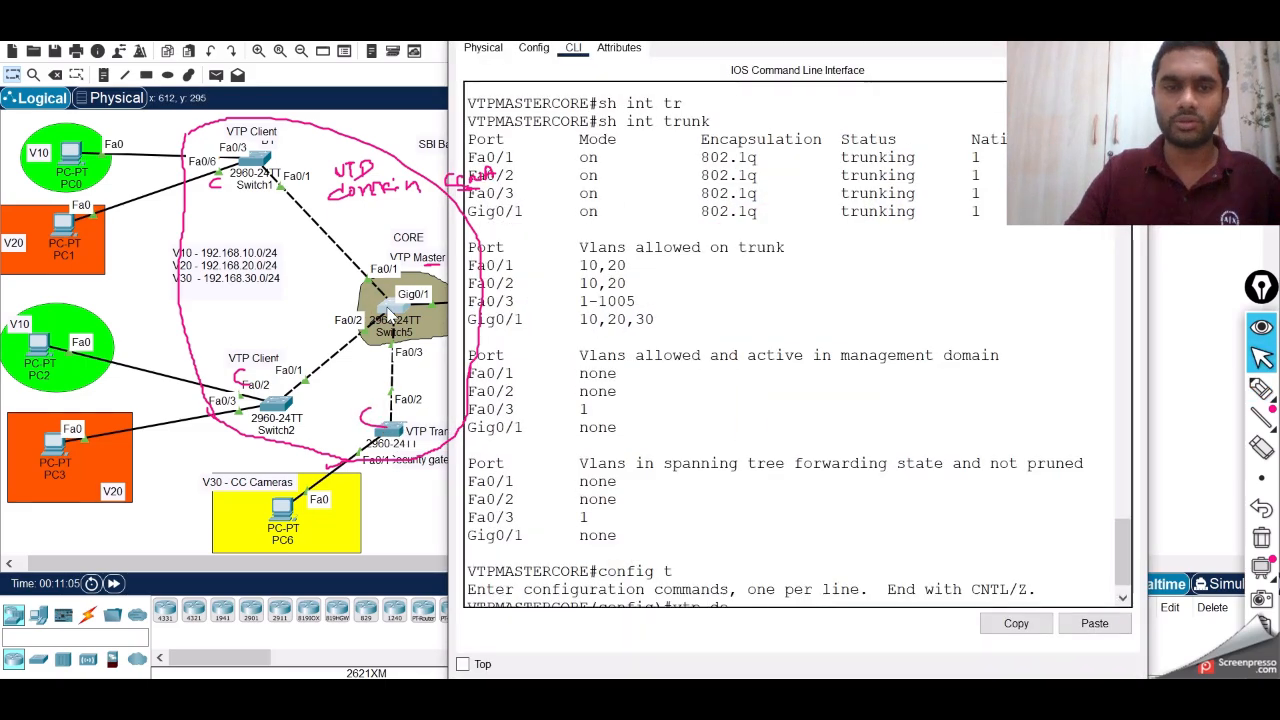
{"action": "left_click", "coordinate": [811, 461]}
{"action": "key", "text": "Return"}
{"action": "key", "text": "Return"}
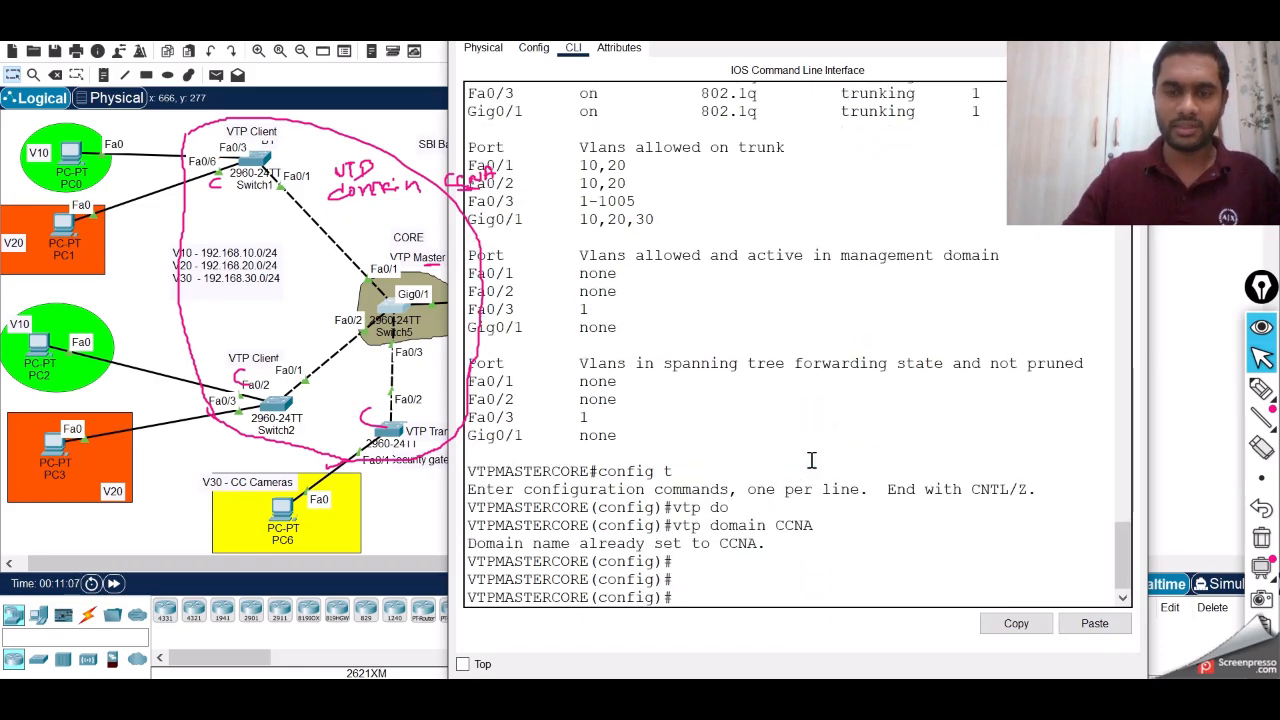
{"action": "left_click_drag", "start_coordinate": [675, 525], "coordinate": [768, 525]}
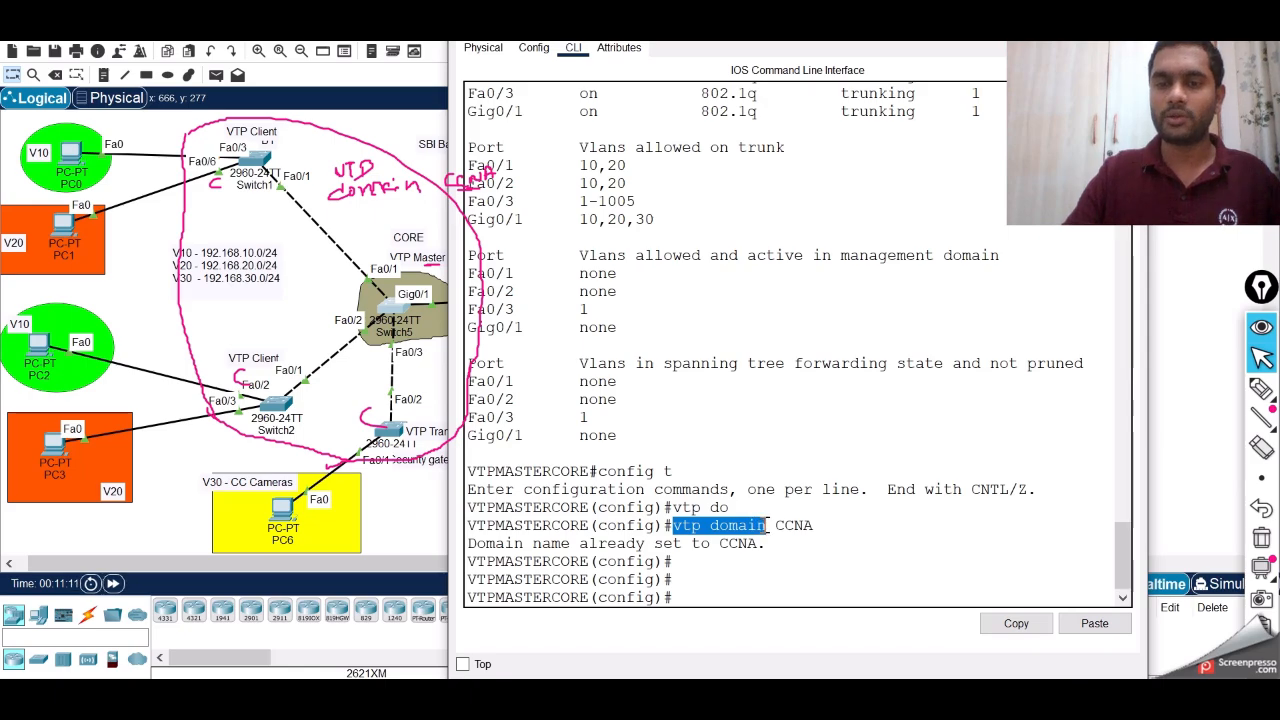
{"action": "double_click", "coordinate": [792, 527]}
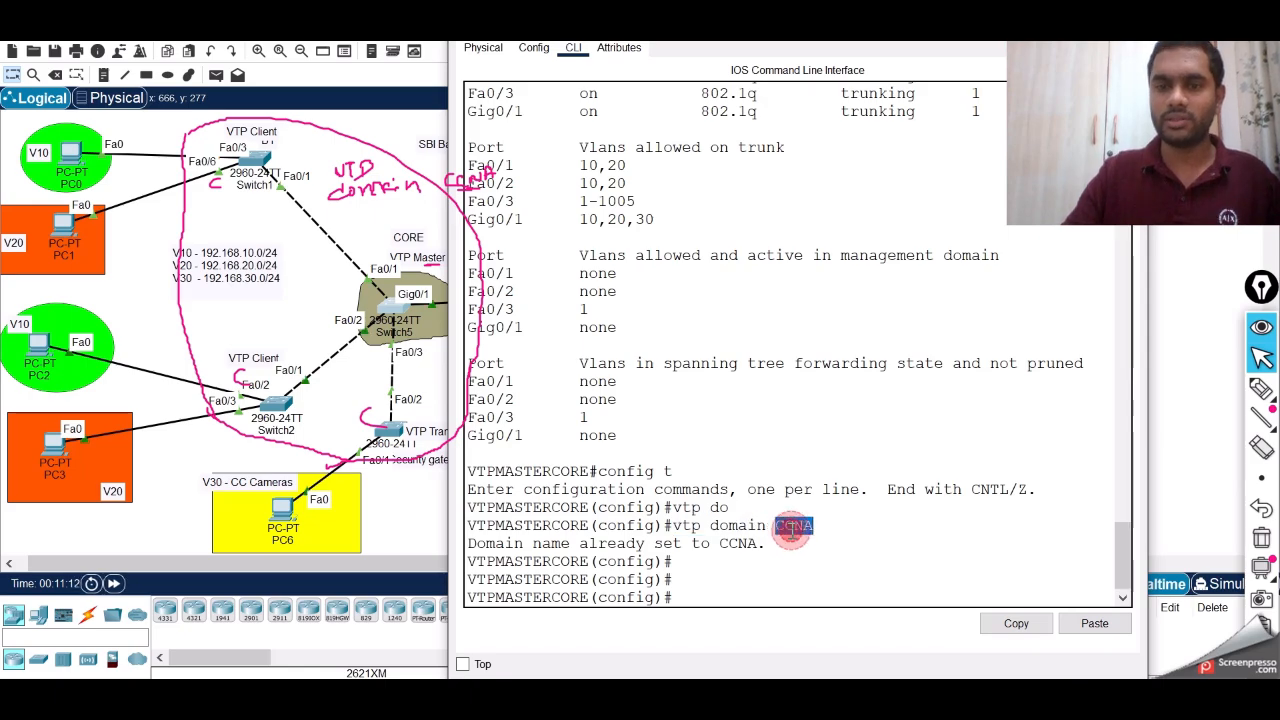
Set the core switch's VTP mode to server
{"action": "left_click", "coordinate": [749, 601]}
{"action": "type", "text": "VTP MO"}
{"action": "key", "text": "Tab"}
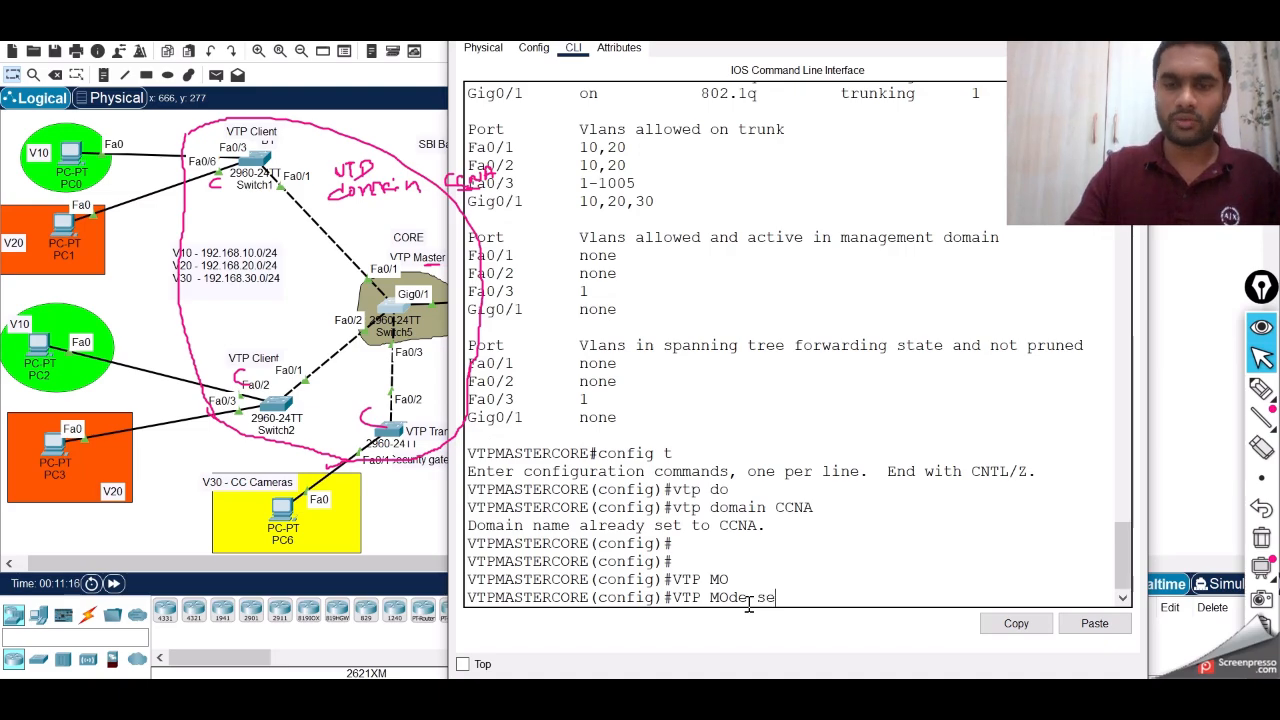
{"action": "type", "text": "se"}
{"action": "key", "text": "Tab"}
{"action": "key", "text": "Return"}
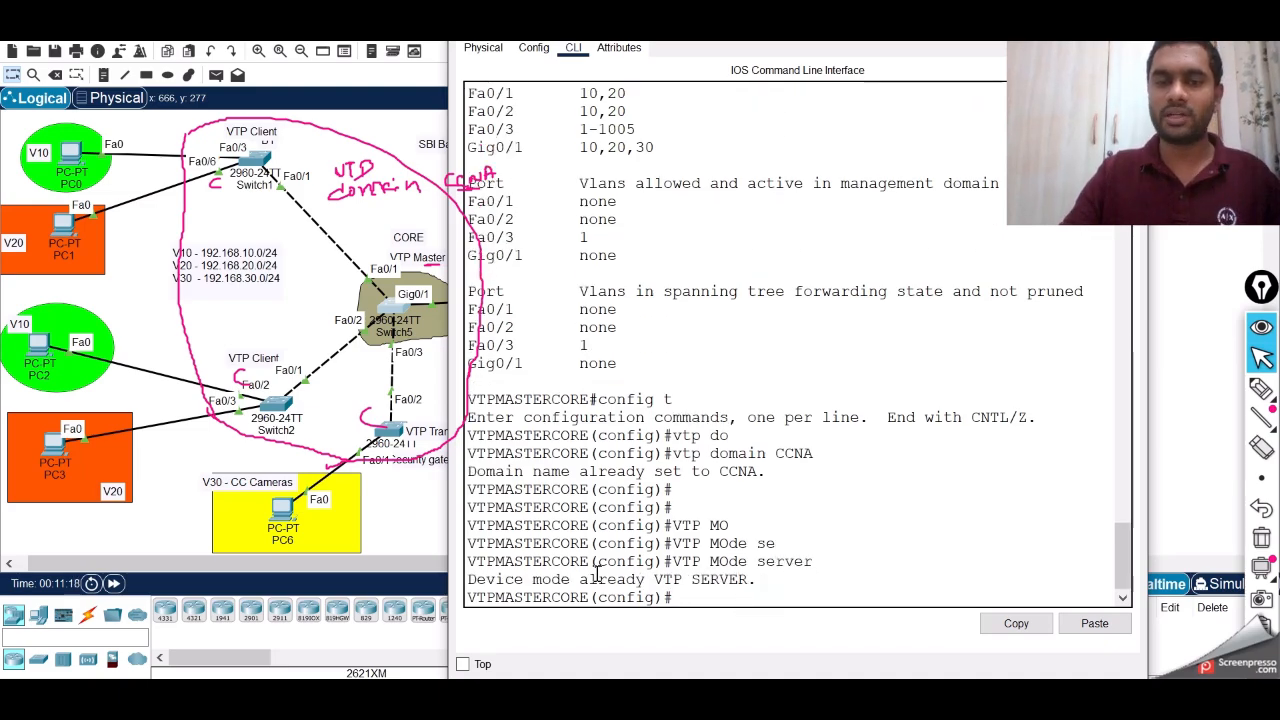
Highlight the reply to the VTP mode command in the core switch's command line and put its window away
{"action": "left_click_drag", "start_coordinate": [578, 579], "coordinate": [752, 580]}
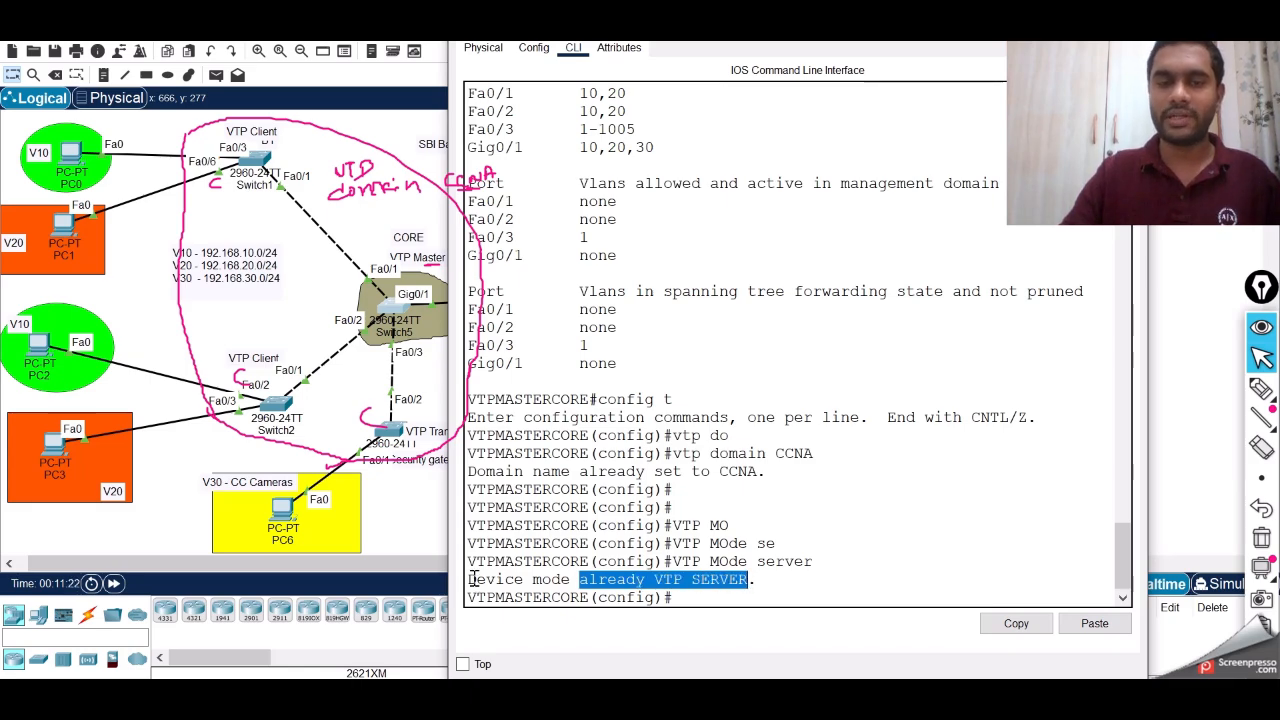
{"action": "left_click_drag", "start_coordinate": [468, 580], "coordinate": [763, 582]}
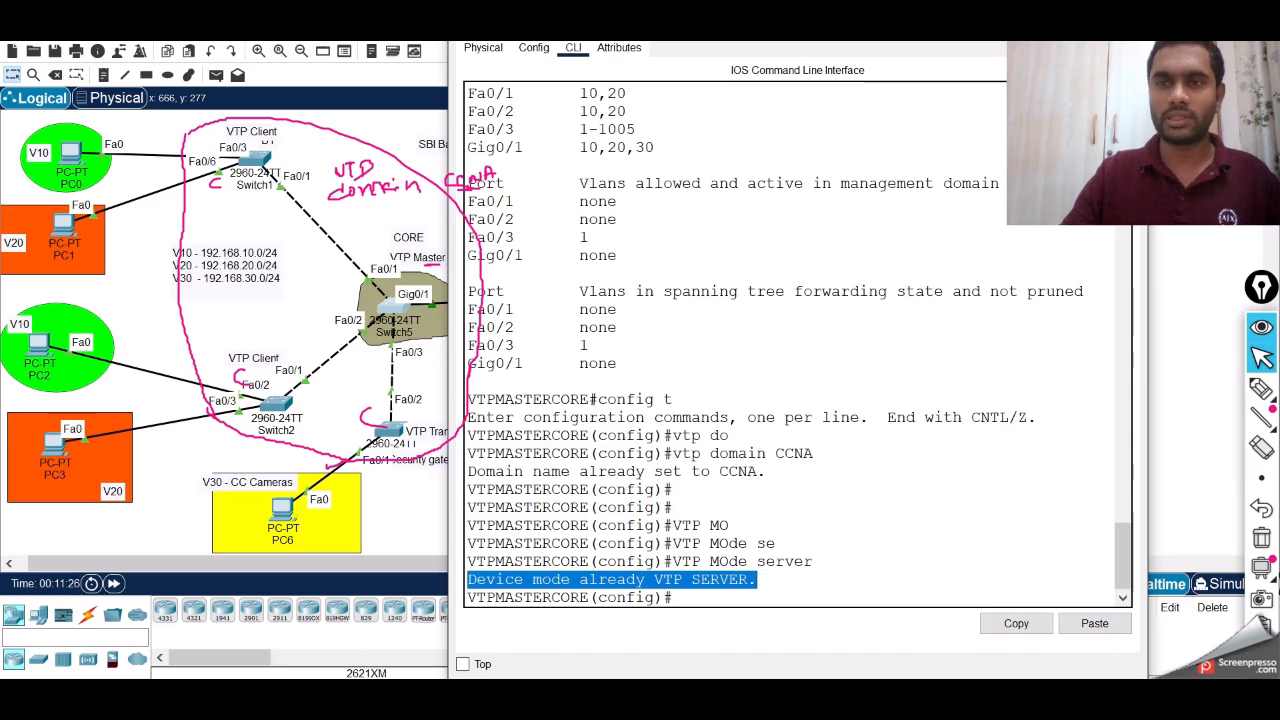
{"action": "left_click", "coordinate": [1132, 27]}
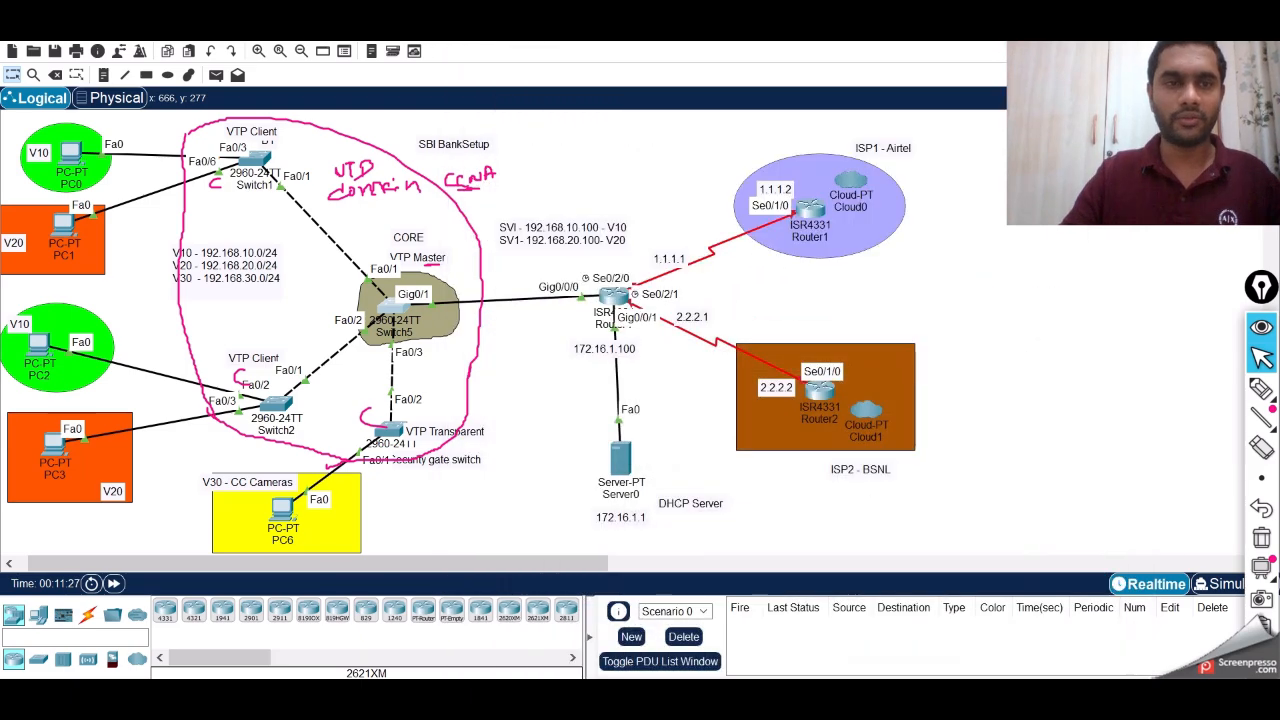
Open Switch1's command line, enable privileged mode and enter global configuration mode
{"action": "left_click", "coordinate": [265, 161]}
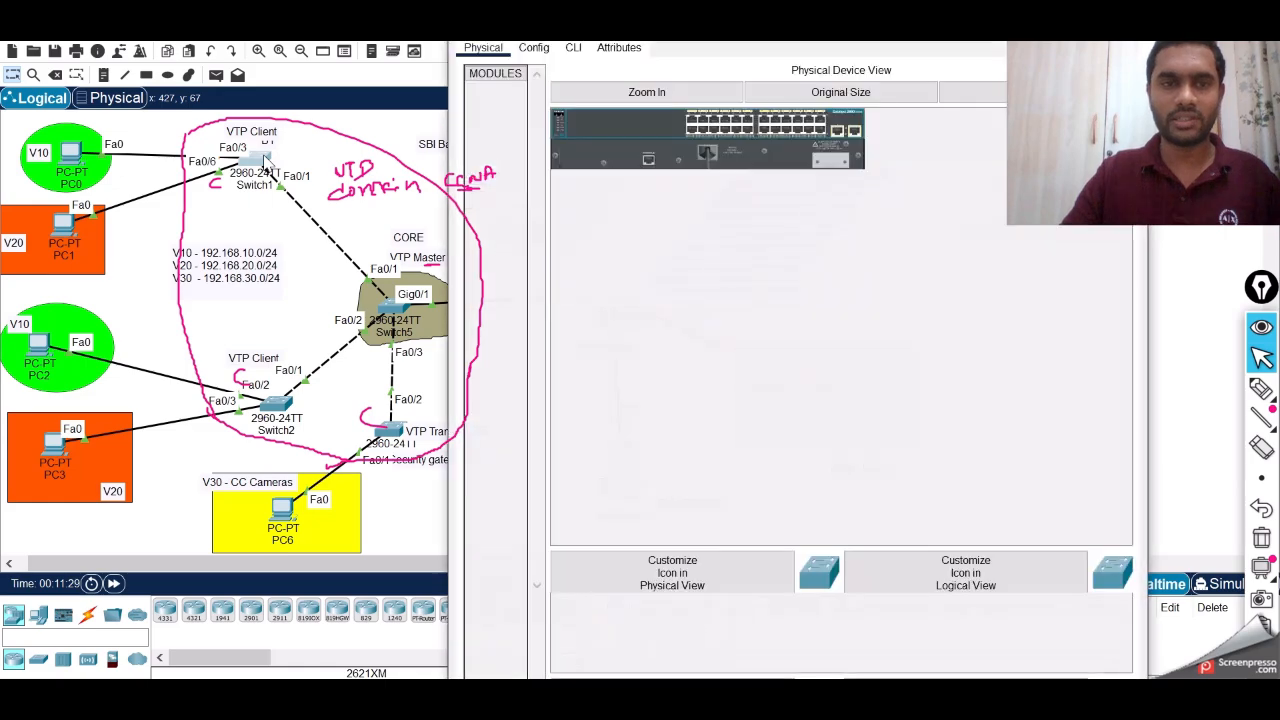
{"action": "left_click", "coordinate": [573, 48]}
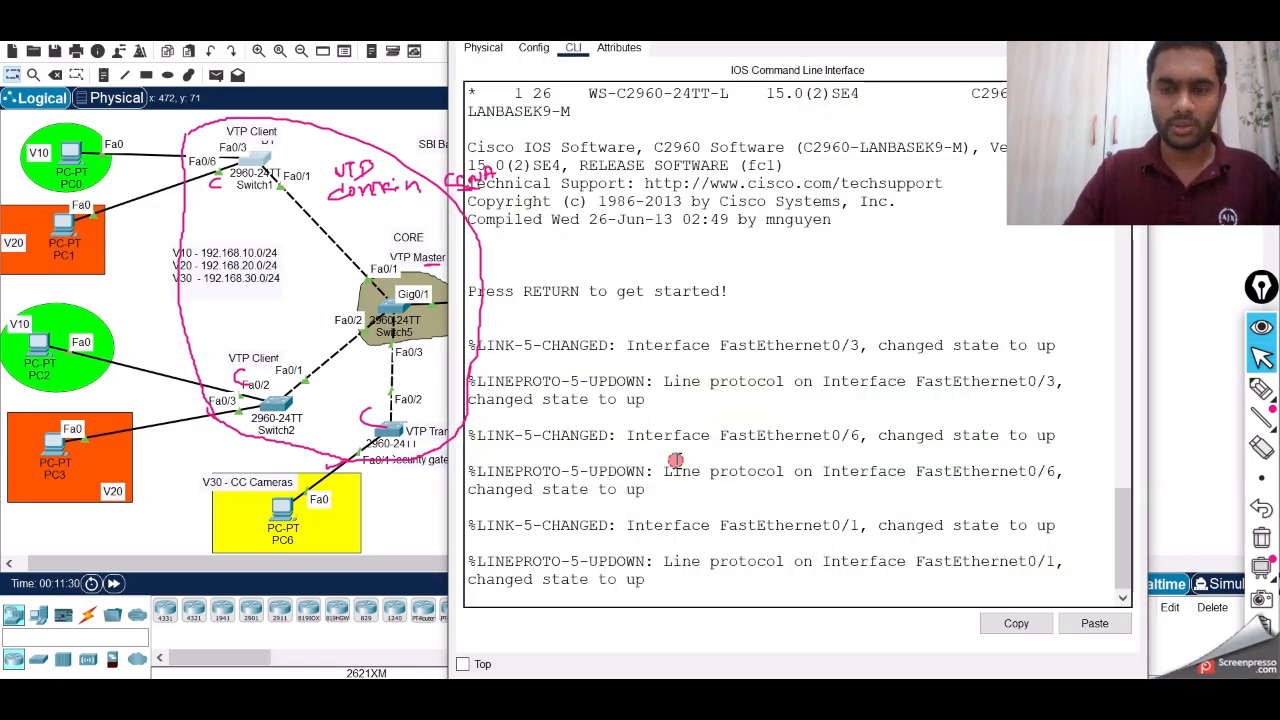
{"action": "key", "text": "Return"}
{"action": "key", "text": "Return"}
{"action": "type", "text": "en"}
{"action": "key", "text": "Return"}
{"action": "key", "text": "Return"}
{"action": "type", "text": "co"}
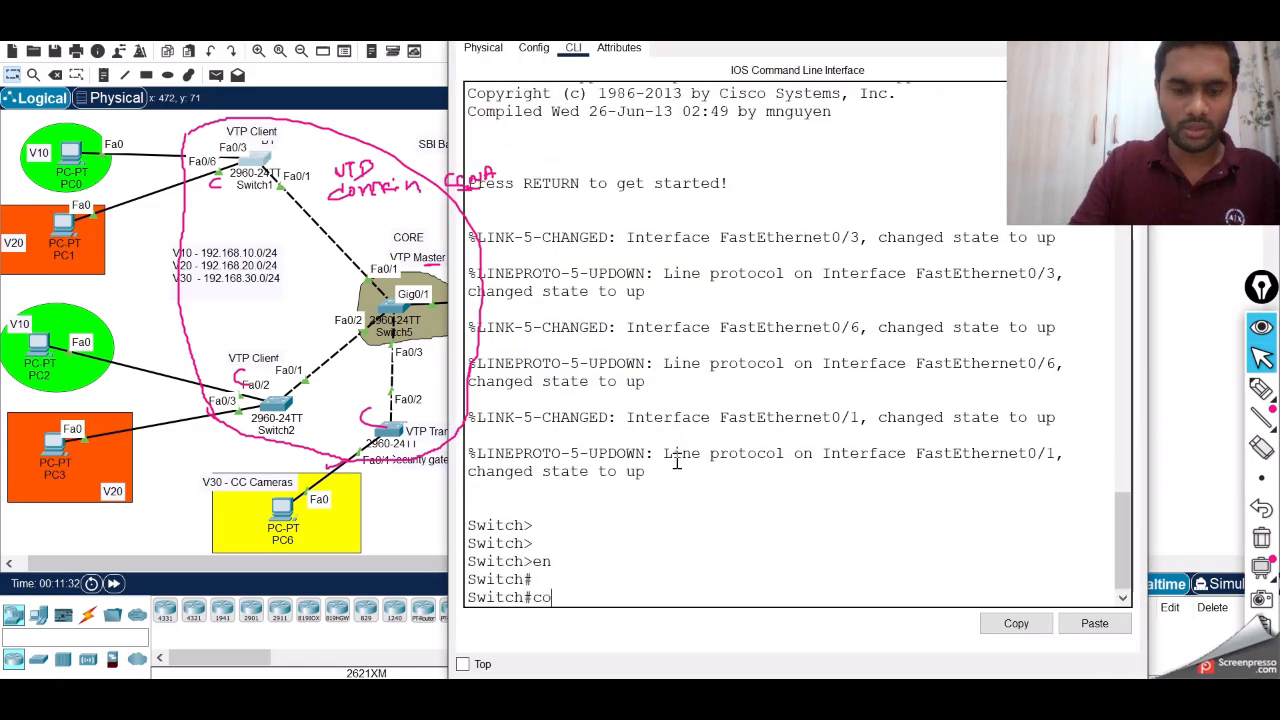
{"action": "type", "text": "nfi t"}
{"action": "key", "text": "Return"}
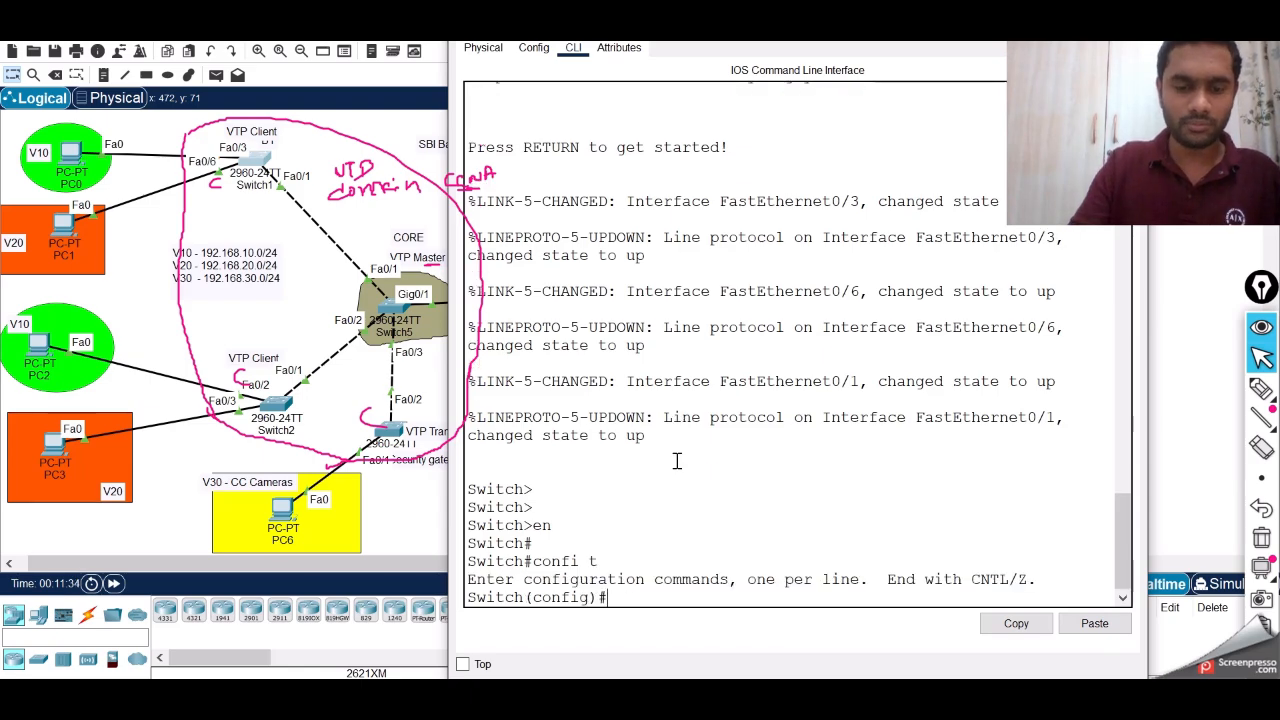
Set Switch1's VTP domain to CCNA and point out the domain name in the command
{"action": "type", "text": "vtp do"}
{"action": "key", "text": "Tab"}
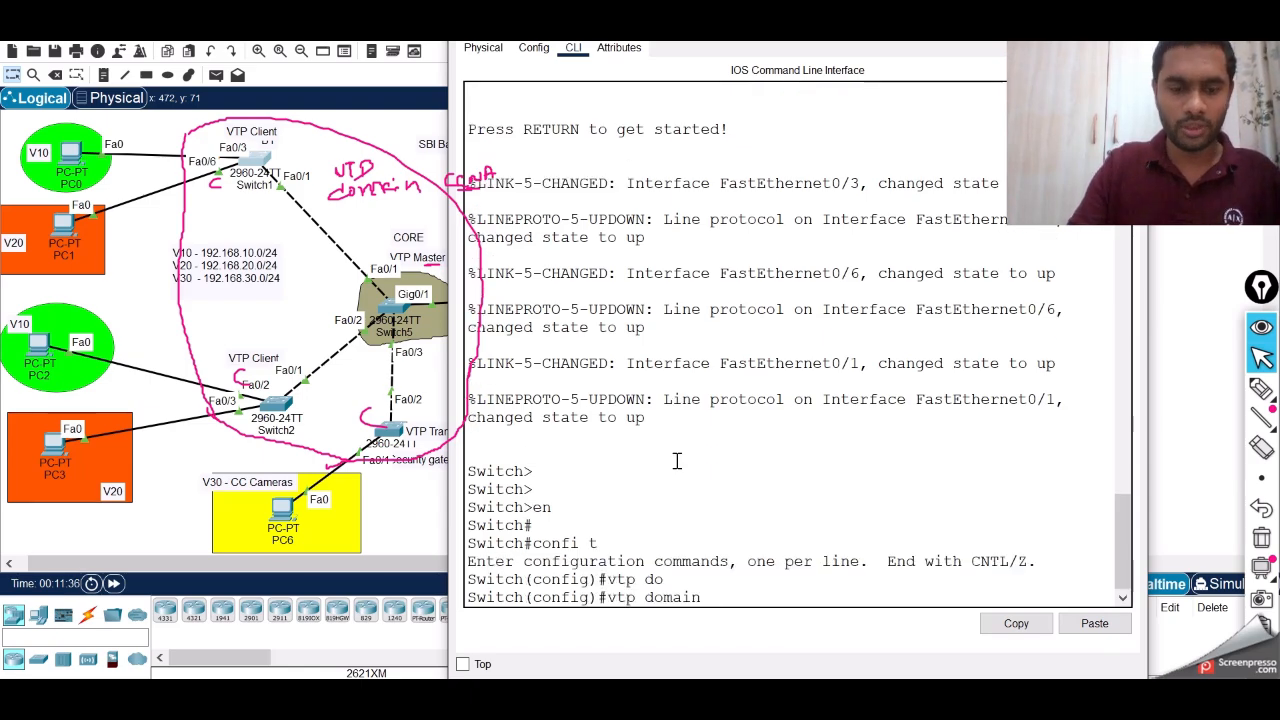
{"action": "type", "text": "CCNA"}
{"action": "key", "text": "Return"}
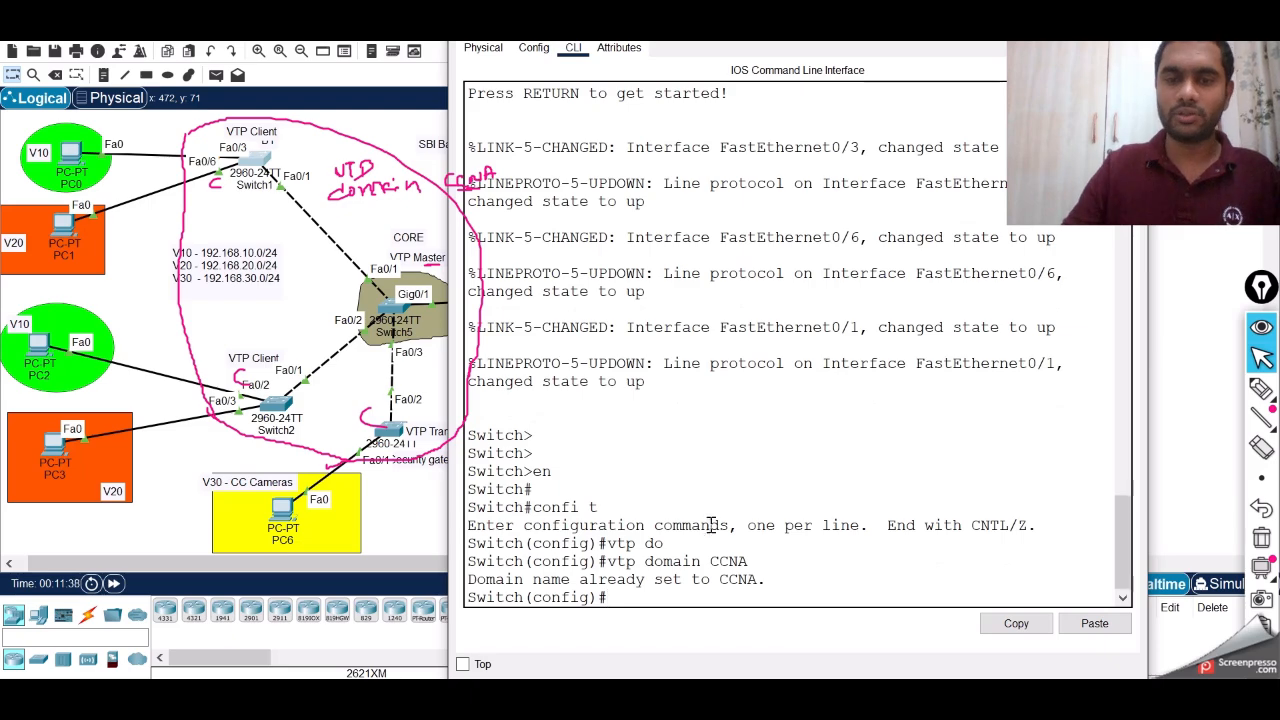
{"action": "double_click", "coordinate": [734, 561]}
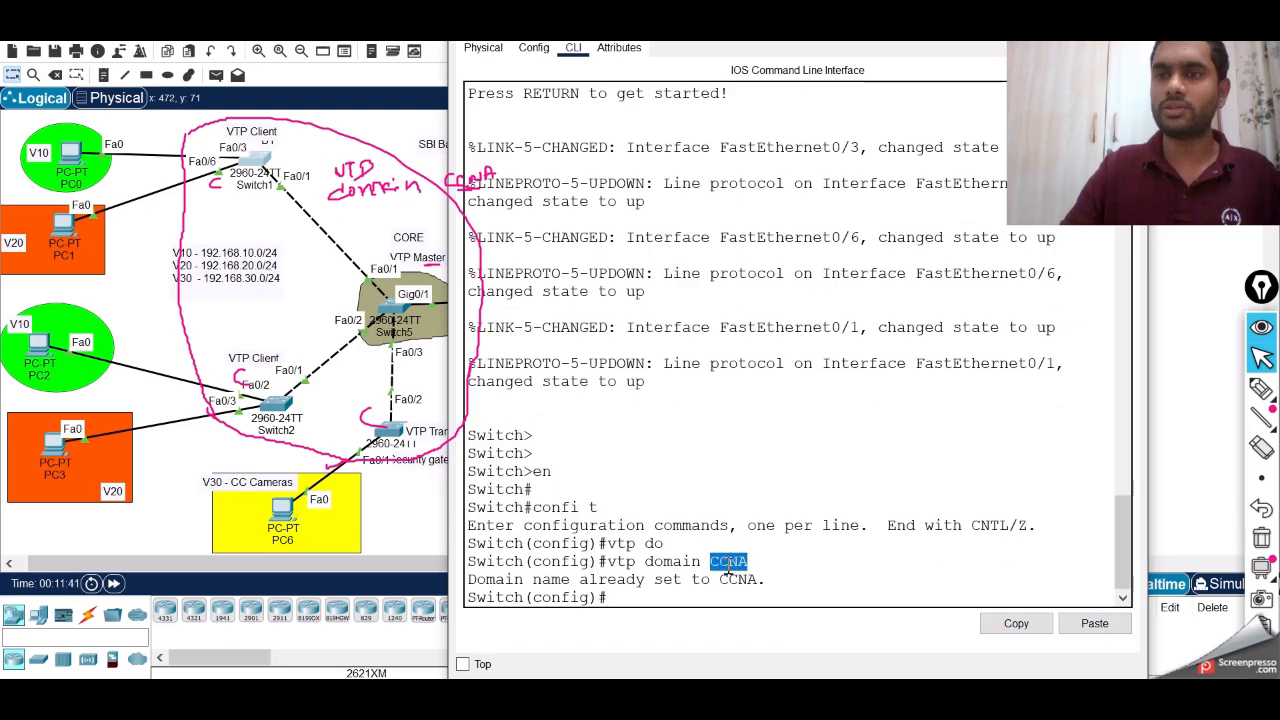
{"action": "left_click", "coordinate": [728, 570]}
Set Switch1's VTP mode to client and highlight the reply line
{"action": "key", "text": "Return"}
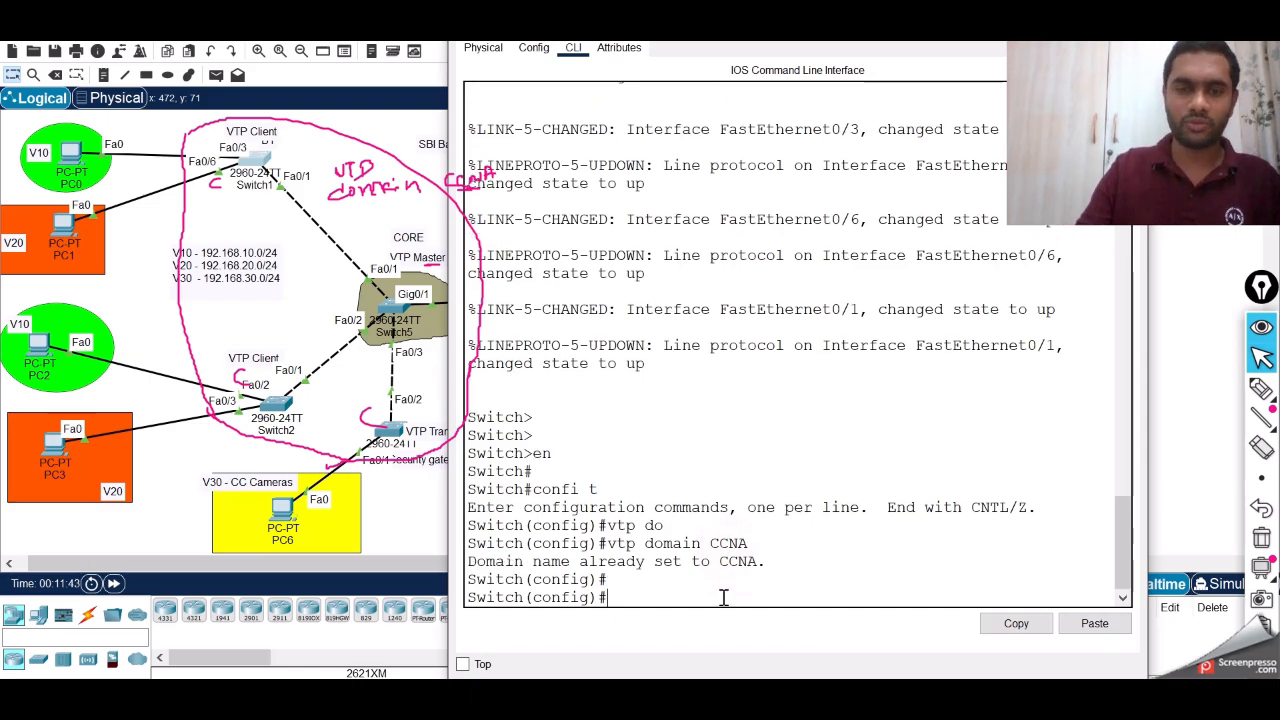
{"action": "key", "text": "Return"}
{"action": "type", "text": "V"}
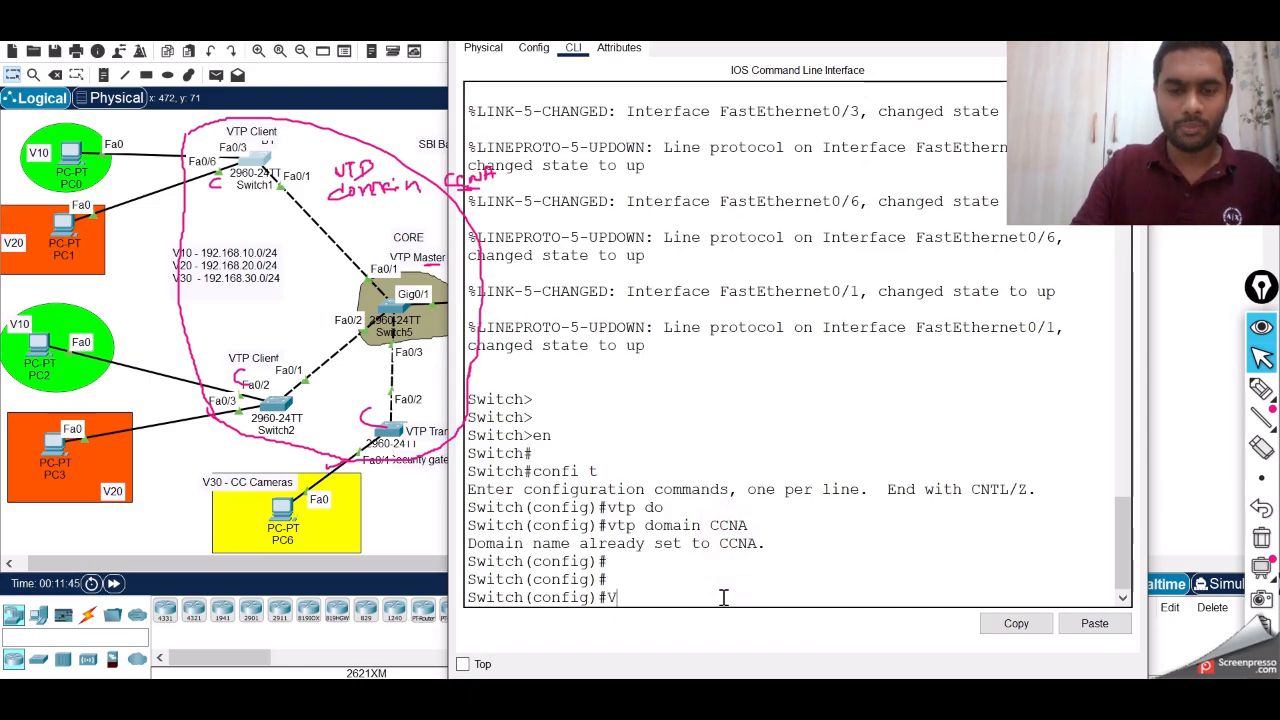
{"action": "type", "text": "TP PMO"}
{"action": "key", "text": "Tab"}
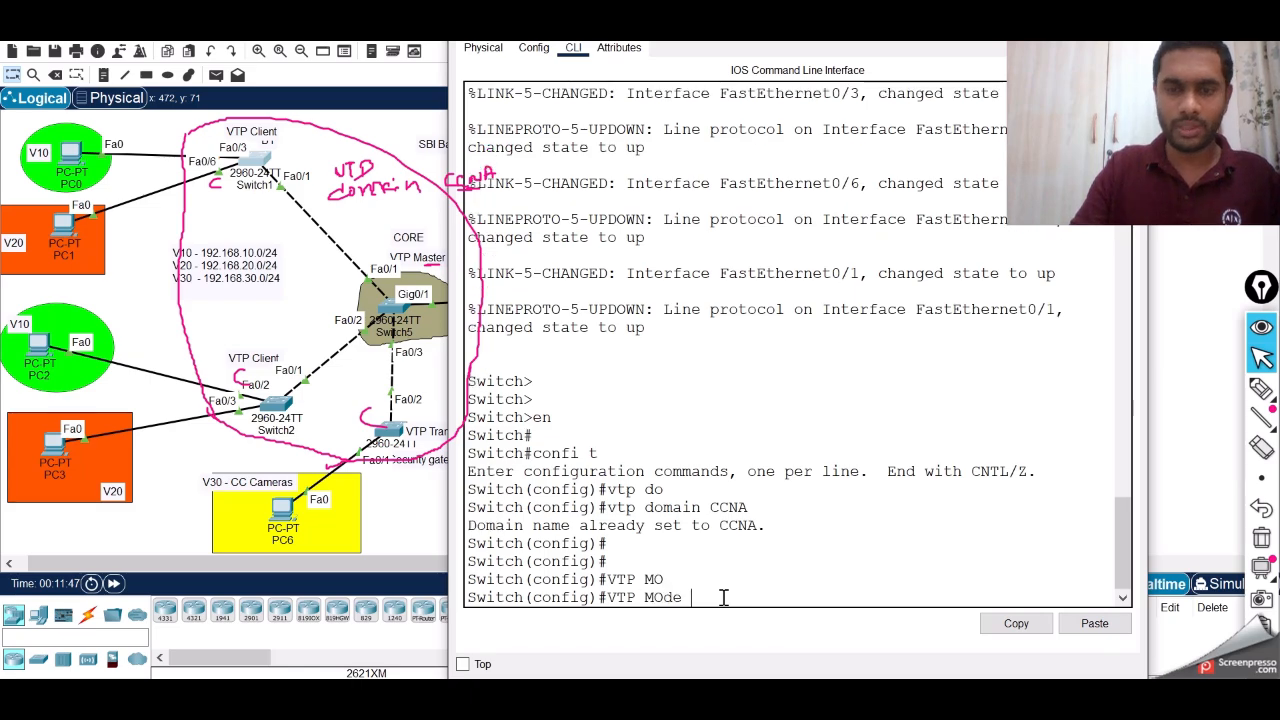
{"action": "type", "text": "cli"}
{"action": "key", "text": "Tab"}
{"action": "key", "text": "Return"}
{"action": "key", "text": "Return"}
{"action": "key", "text": "Return"}
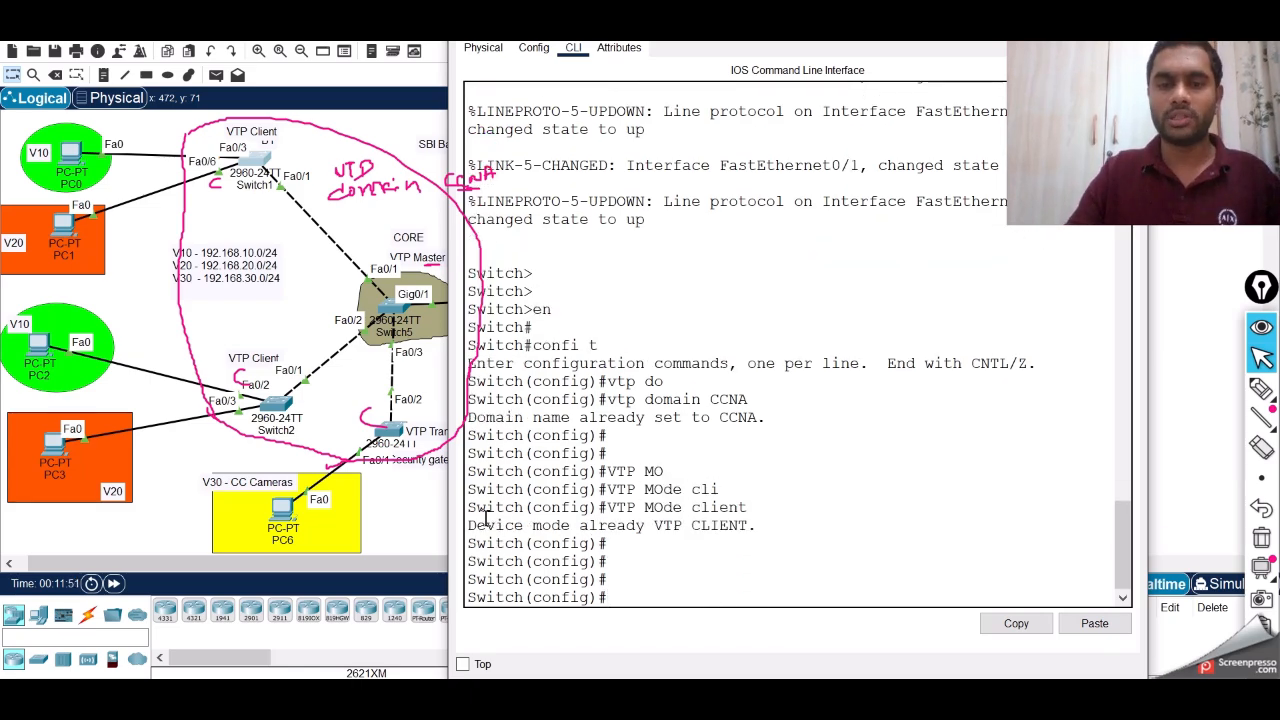
{"action": "left_click_drag", "start_coordinate": [468, 525], "coordinate": [757, 527]}
{"action": "left_click", "coordinate": [722, 537]}
{"action": "key", "text": "Return"}
{"action": "key", "text": "Return"}
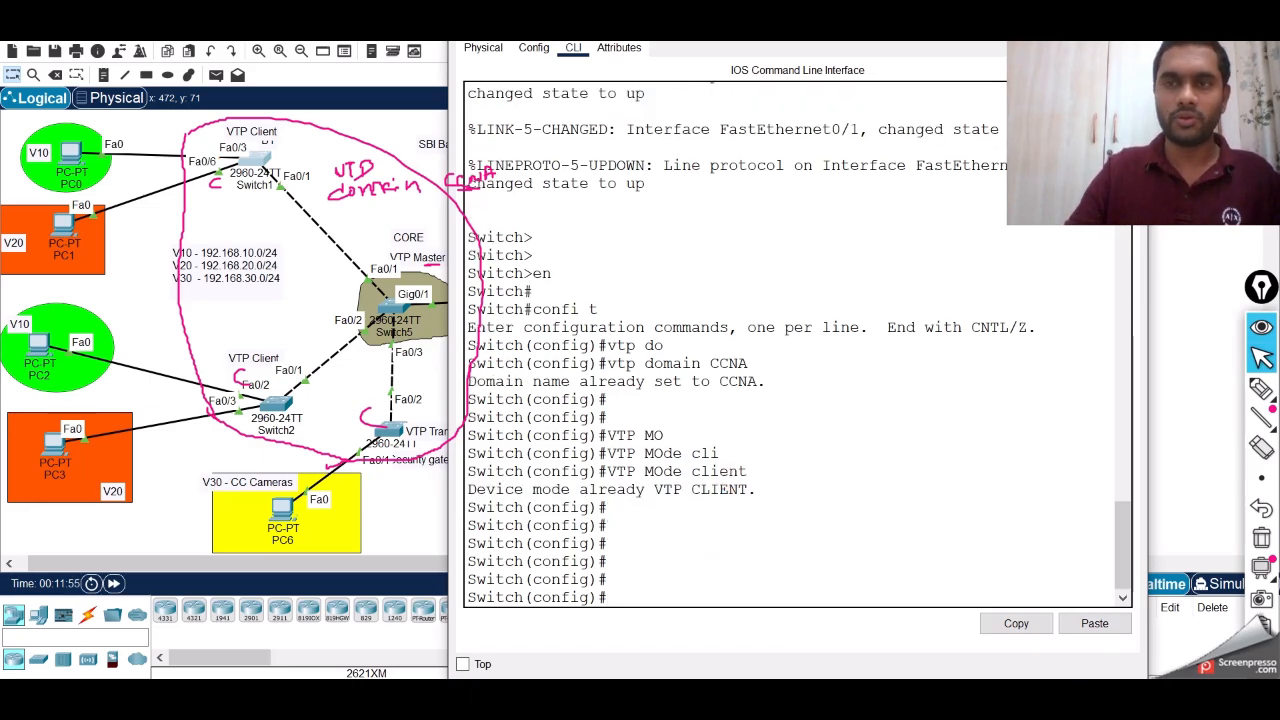
Return to the topology, open Switch2's command line and enter global configuration mode through privileged mode
{"action": "left_click", "coordinate": [427, 364]}
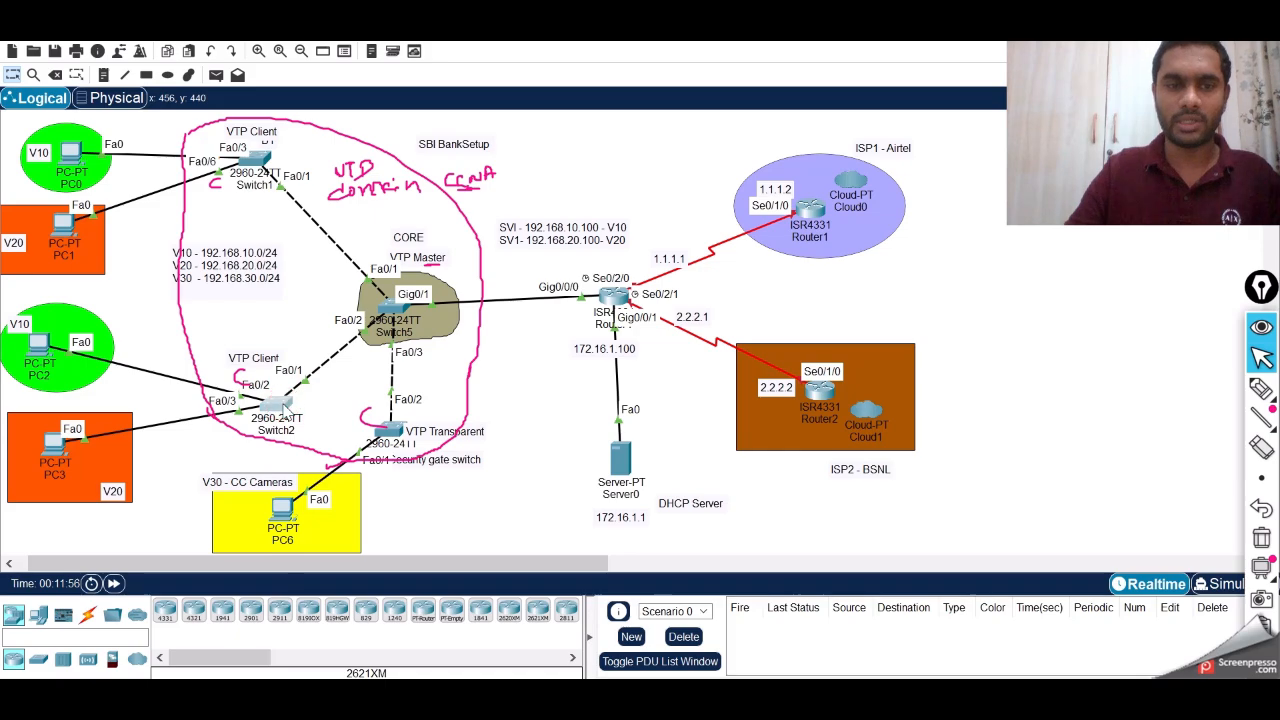
{"action": "left_click_drag", "start_coordinate": [628, 149], "coordinate": [628, 19]}
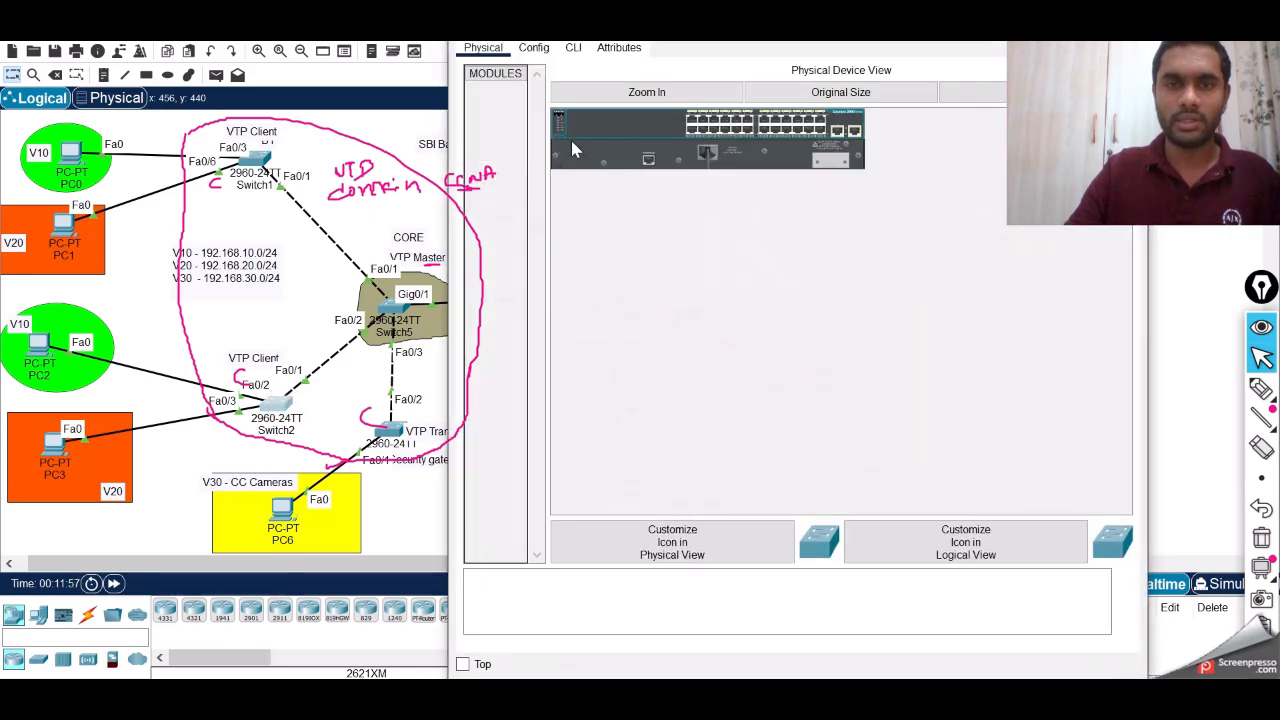
{"action": "left_click", "coordinate": [574, 50]}
{"action": "key", "text": "Return"}
{"action": "key", "text": "Return"}
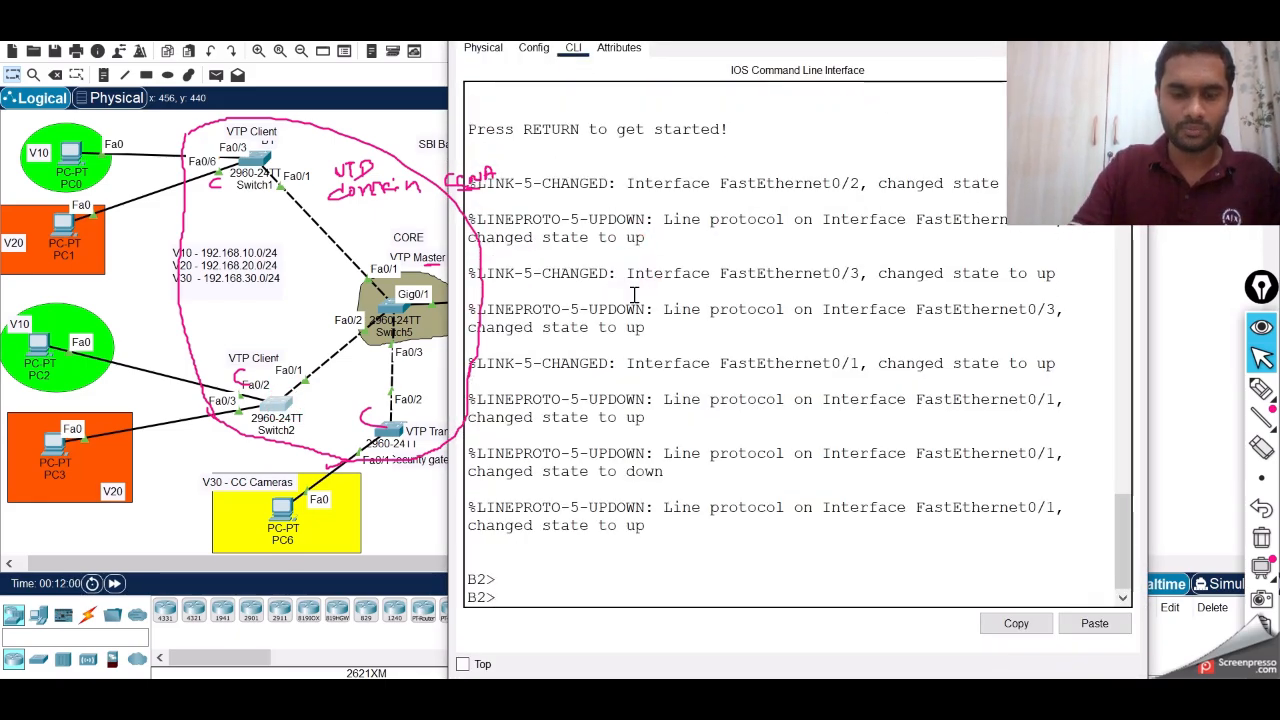
{"action": "type", "text": "en"}
{"action": "key", "text": "Return"}
{"action": "key", "text": "Return"}
{"action": "key", "text": "Return"}
{"action": "type", "text": "config t"}
{"action": "key", "text": "Return"}
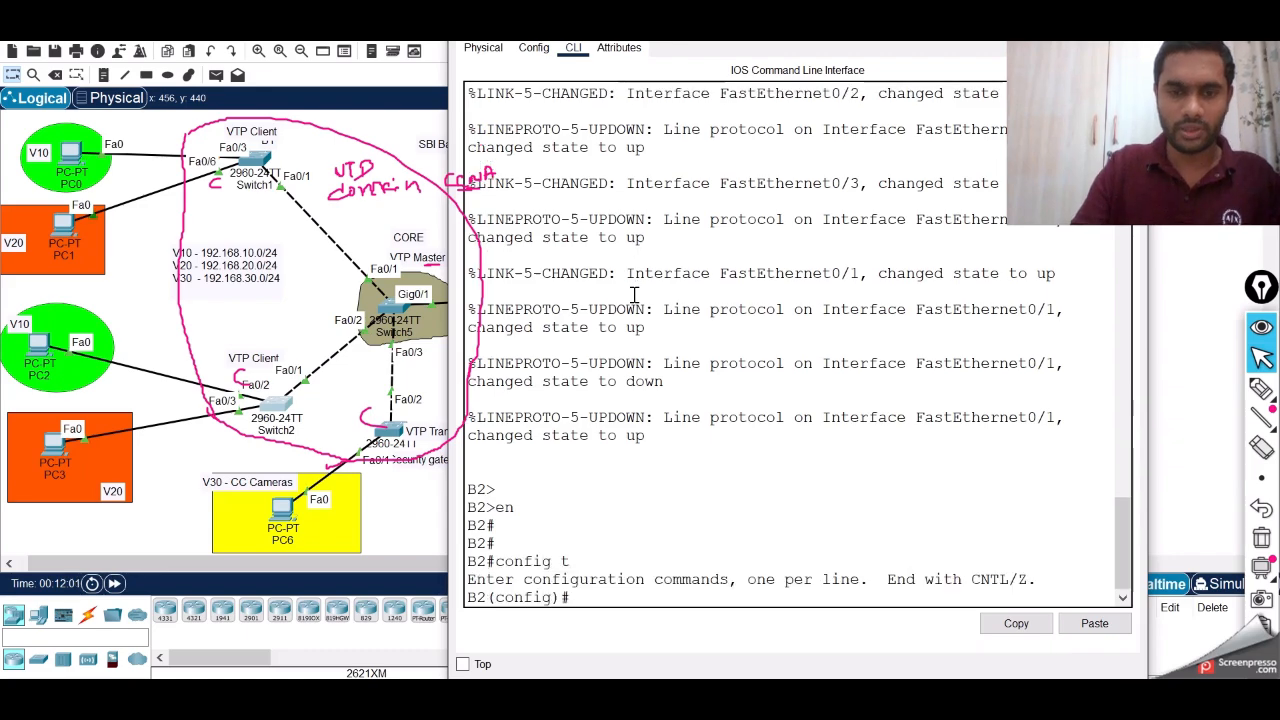
Set Switch2's VTP mode to client
{"action": "type", "text": "vtp mo"}
{"action": "key", "text": "Tab"}
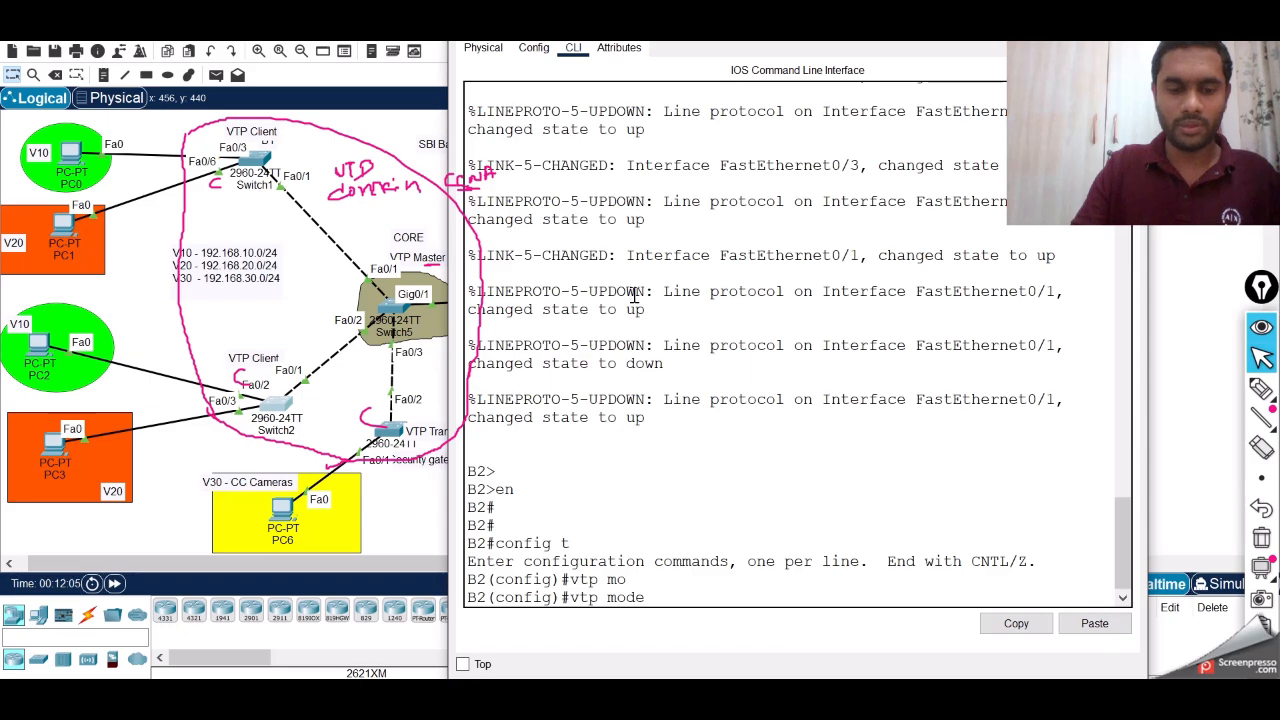
{"action": "type", "text": "cli"}
{"action": "key", "text": "Tab"}
{"action": "key", "text": "Return"}
{"action": "key", "text": "Return"}
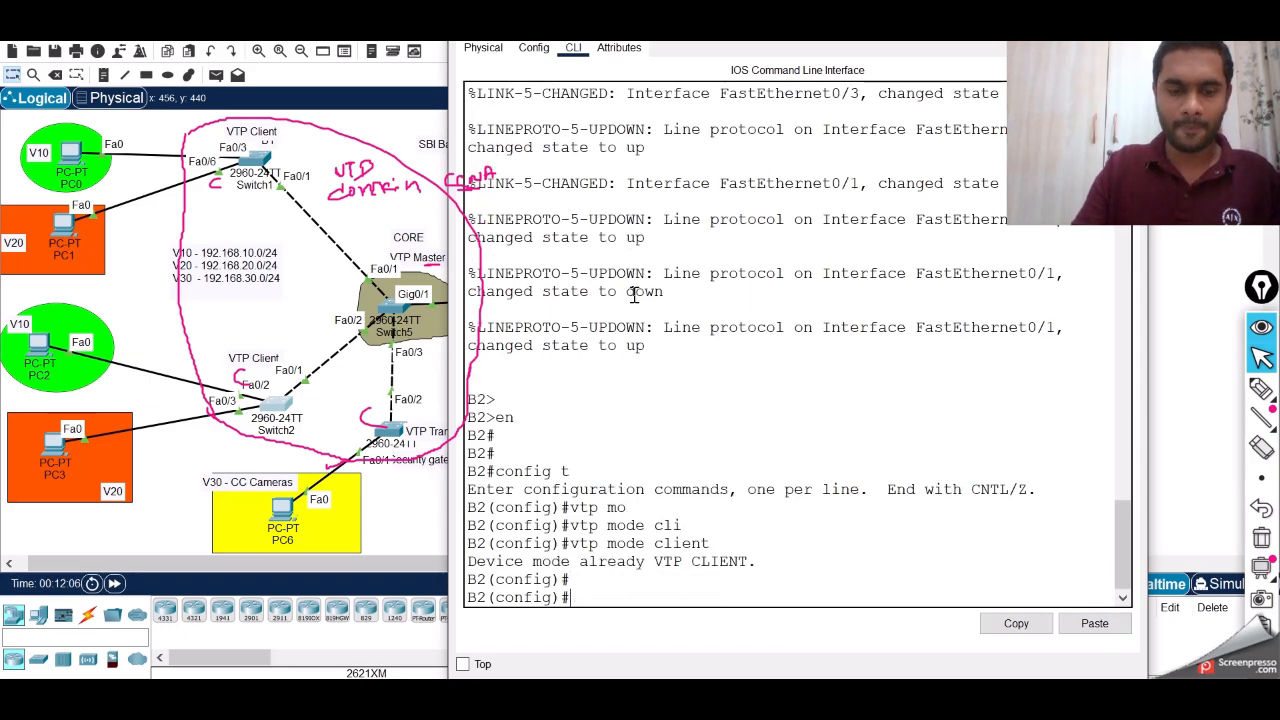
Set Switch2's VTP domain to CCNA, correcting the mistyped command
{"action": "type", "text": "ctp dom"}
{"action": "key", "text": "Tab"}
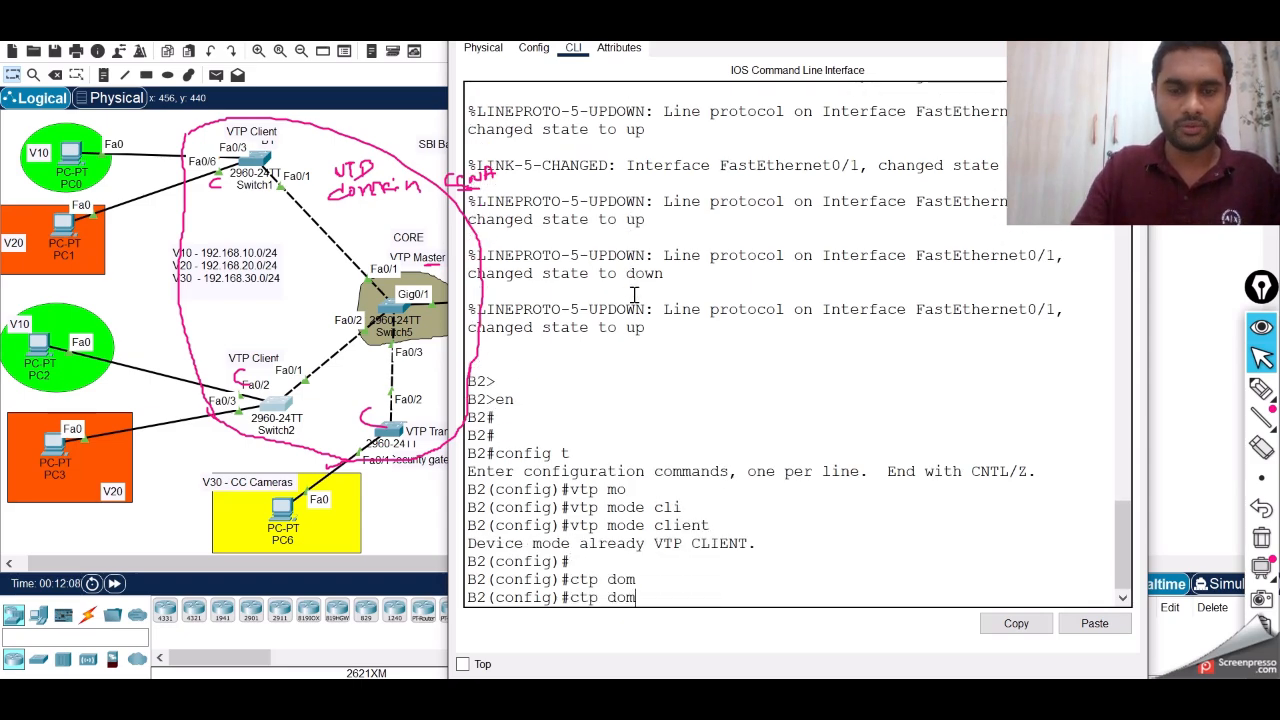
{"action": "key", "text": "BackSpace"}
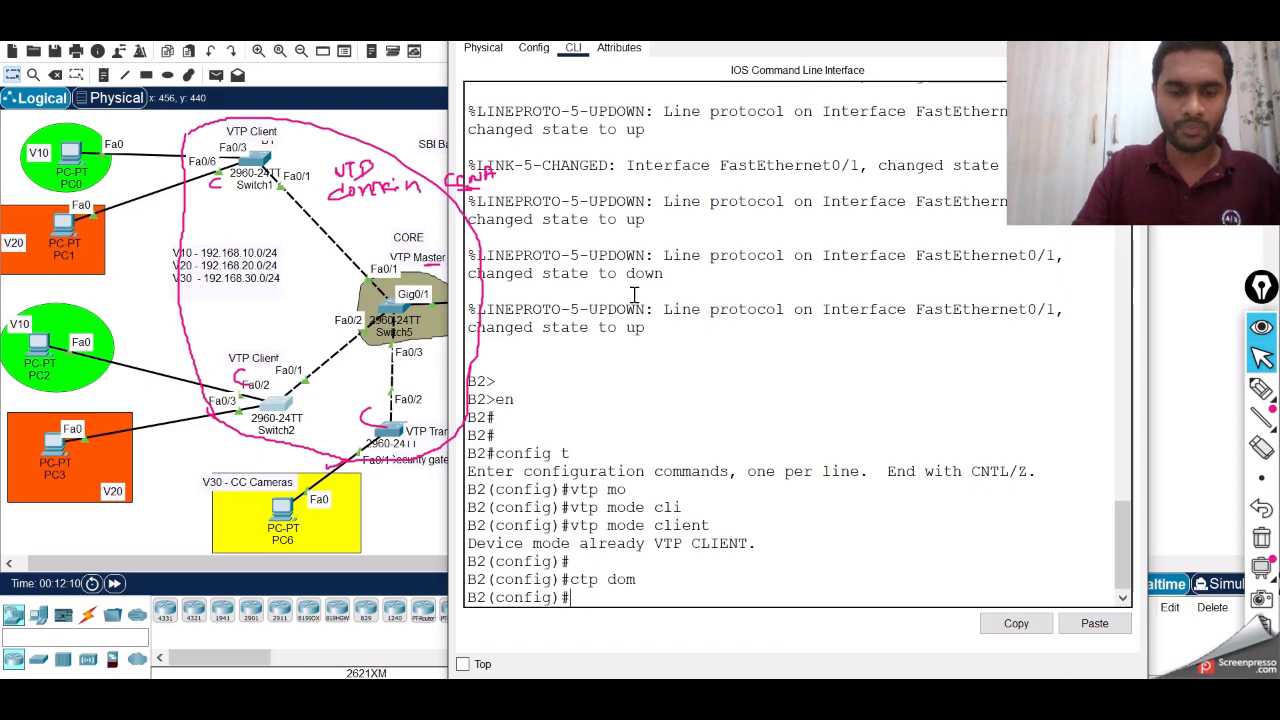
{"action": "type", "text": "vtp do,"}
{"action": "key", "text": "Tab"}
{"action": "key", "text": "BackSpace"}
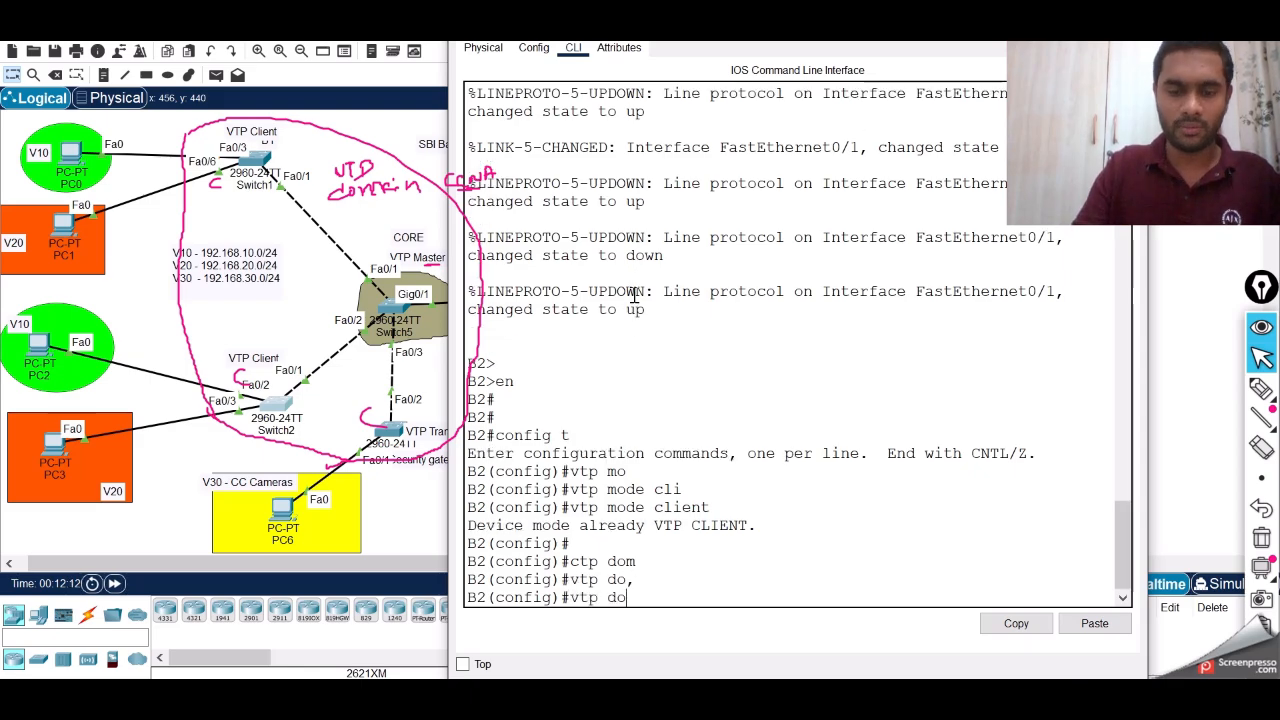
{"action": "type", "text": "m"}
{"action": "key", "text": "Tab"}
{"action": "type", "text": "CCNA"}
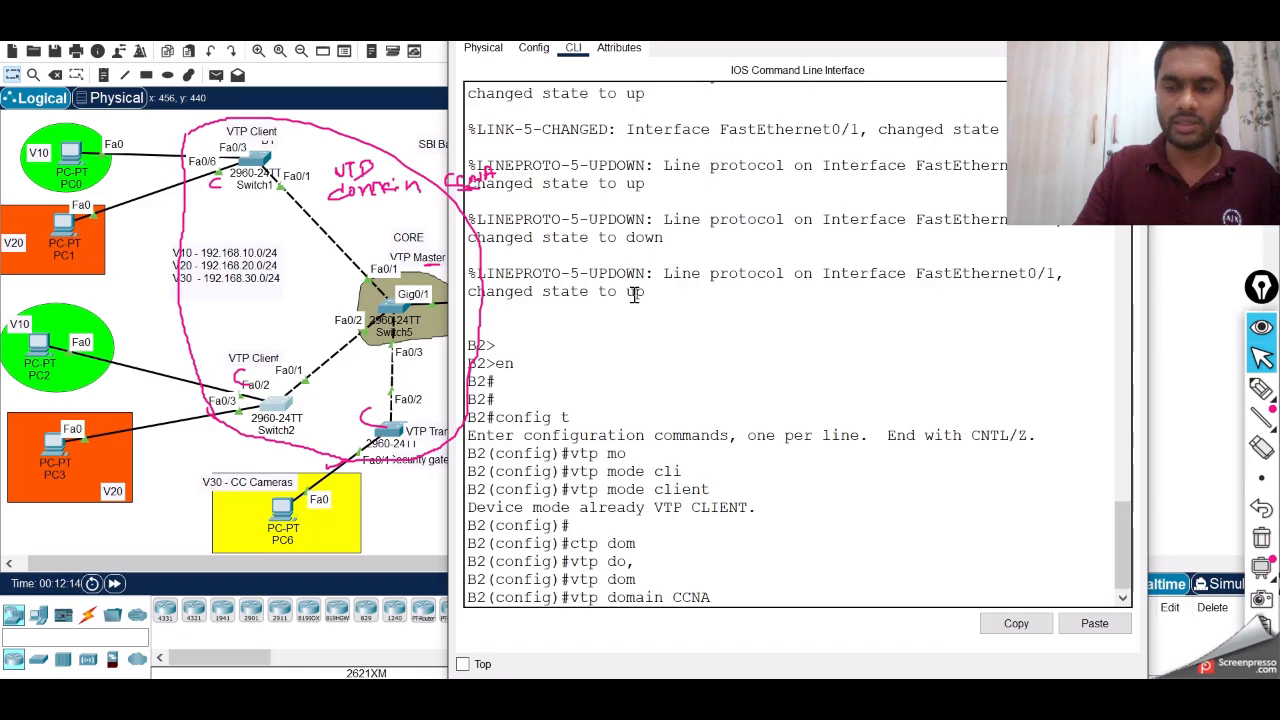
{"action": "key", "text": "Return"}
{"action": "key", "text": "Return"}
{"action": "key", "text": "Return"}
{"action": "key", "text": "Return"}
Exit configuration mode on Switch2, save its configuration with wr and put its window away
{"action": "type", "text": "exit"}
{"action": "key", "text": "Return"}
{"action": "key", "text": "Return"}
{"action": "key", "text": "Return"}
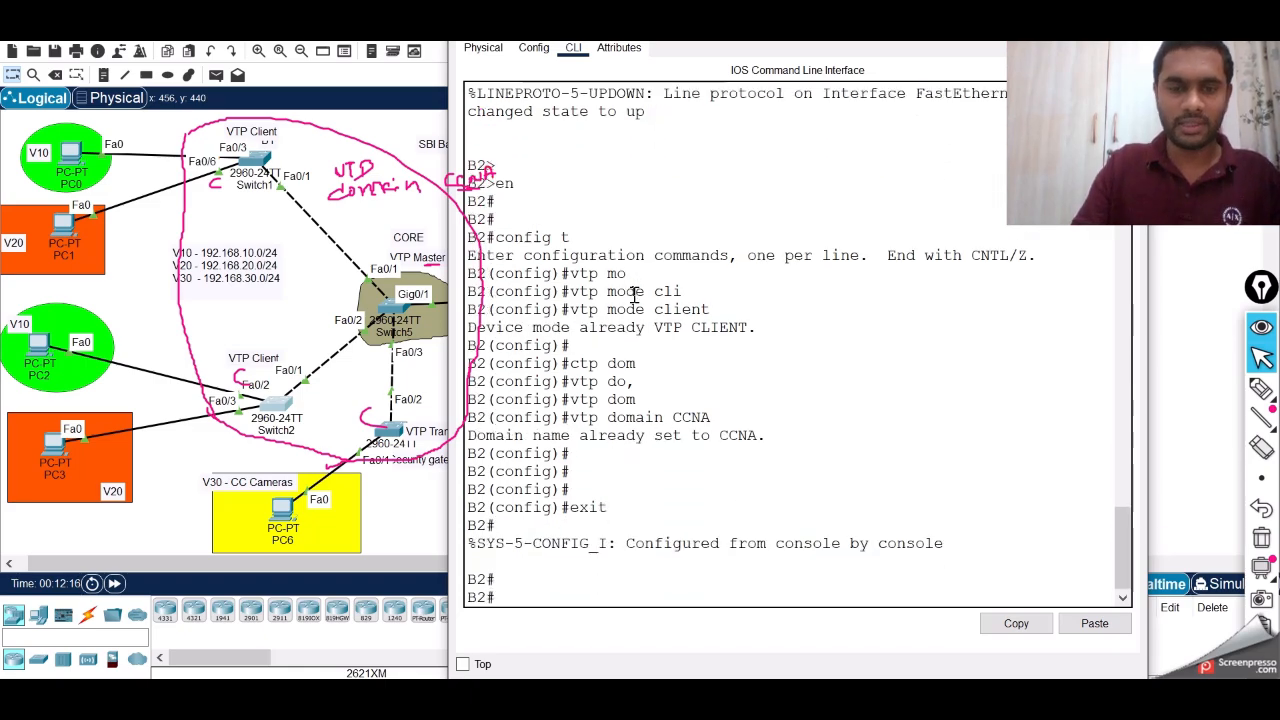
{"action": "type", "text": "wr"}
{"action": "key", "text": "Return"}
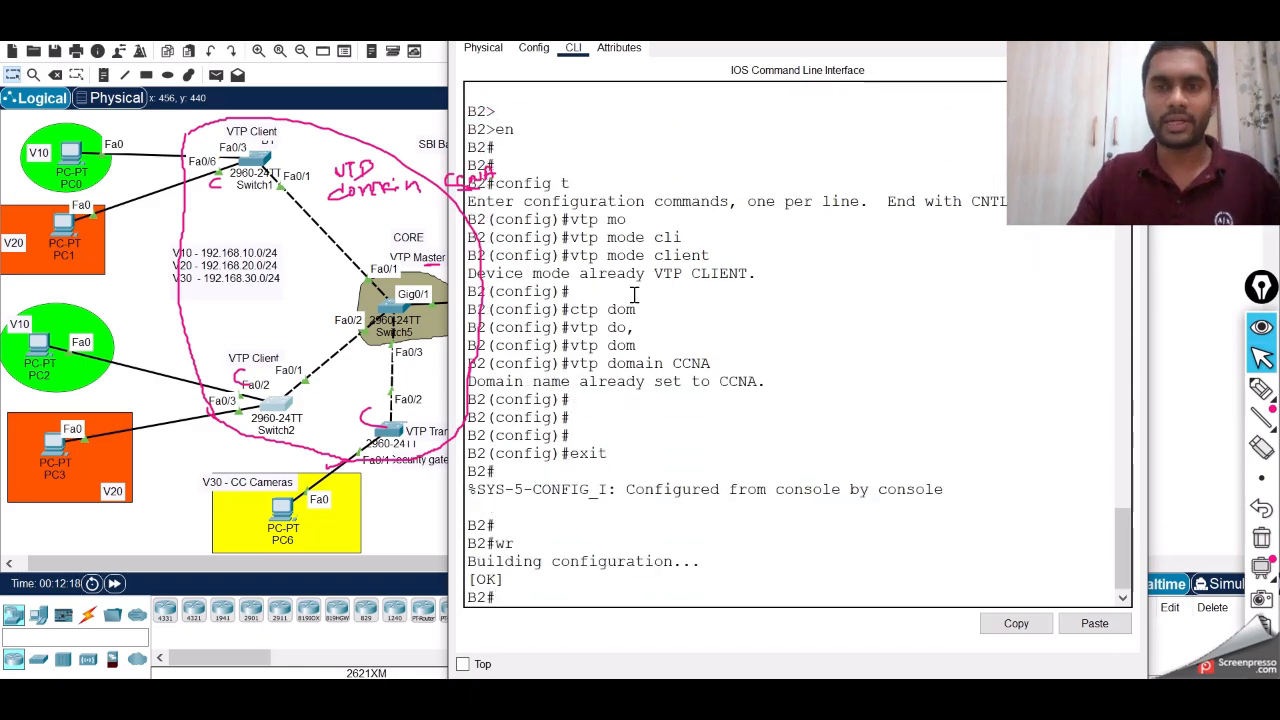
{"action": "left_click", "coordinate": [1060, 28]}
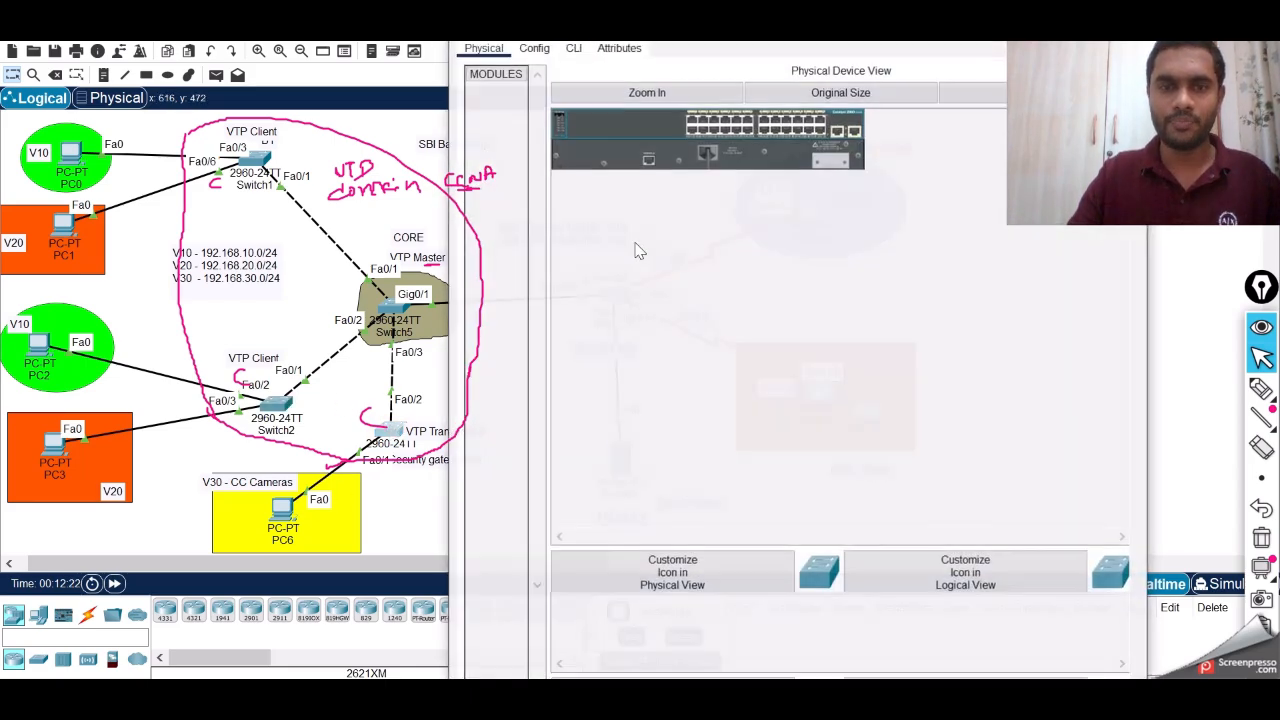
Open the security gate switch's command line, enable privileged mode and enter global configuration mode
{"action": "left_click", "coordinate": [575, 51]}
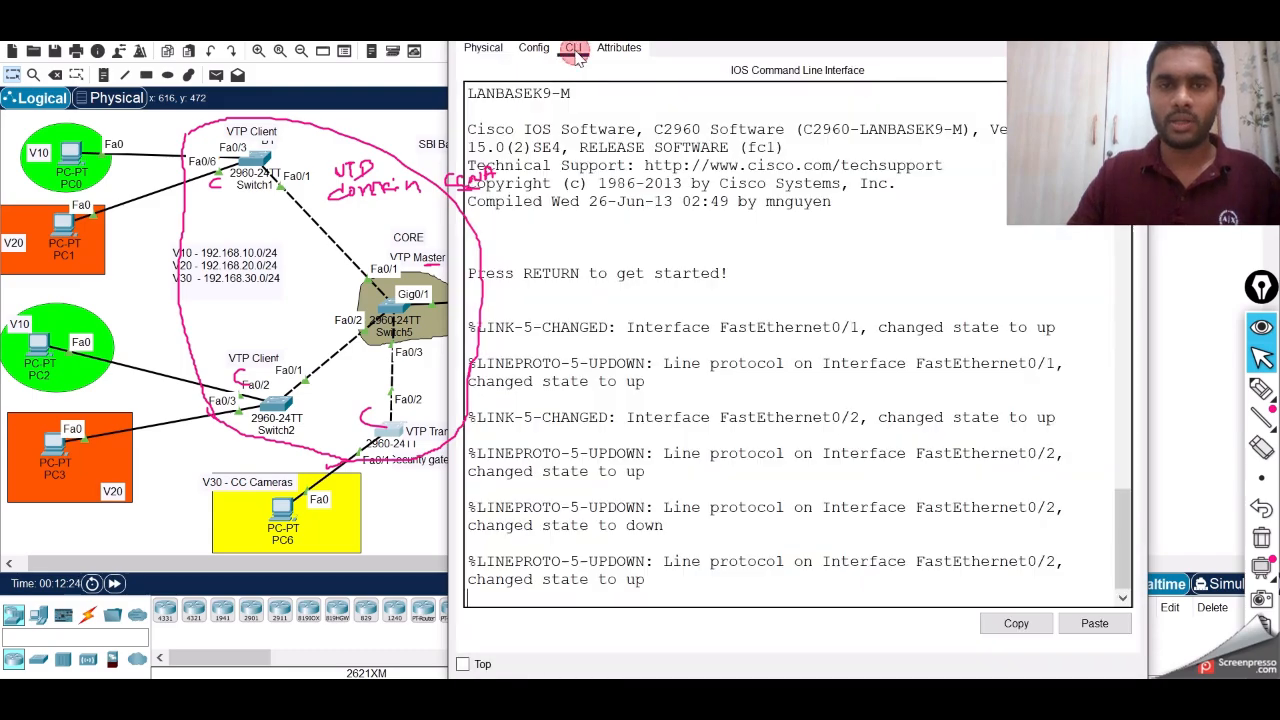
{"action": "left_click", "coordinate": [714, 355]}
{"action": "key", "text": "Return"}
{"action": "key", "text": "Return"}
{"action": "key", "text": "Return"}
{"action": "type", "text": "en"}
{"action": "key", "text": "Return"}
{"action": "key", "text": "Return"}
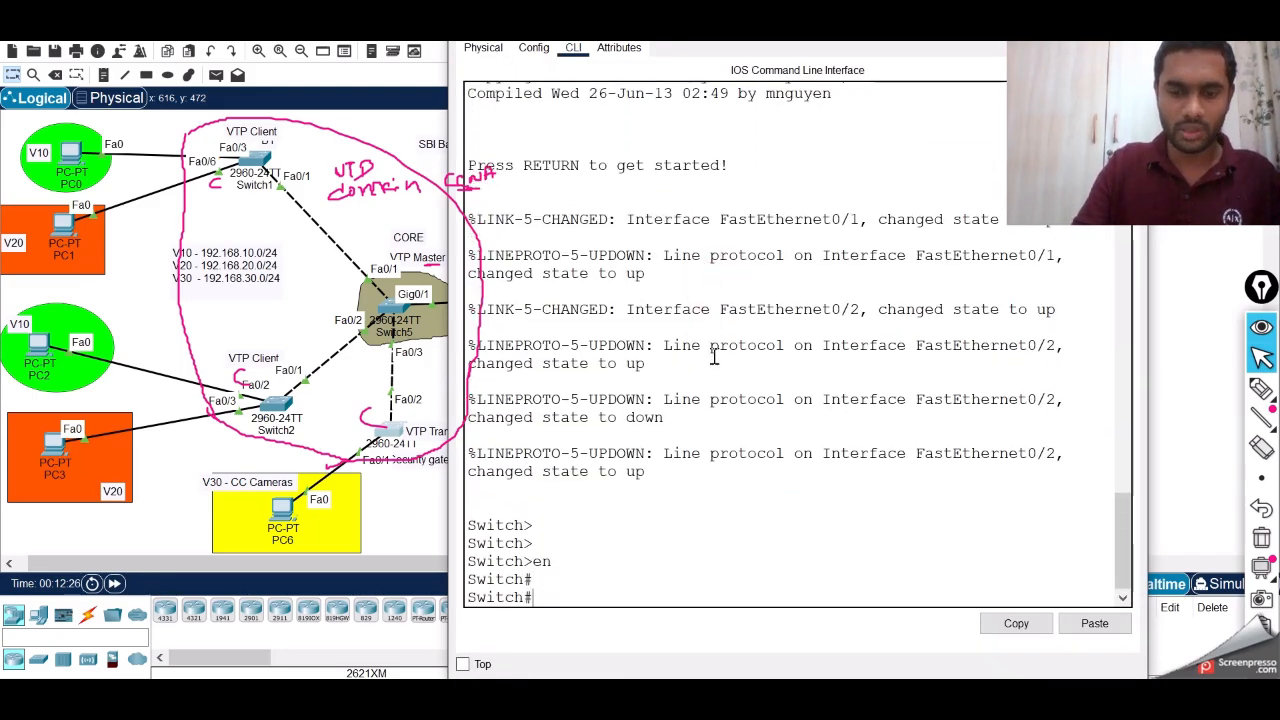
{"action": "type", "text": "config t"}
{"action": "key", "text": "Return"}
{"action": "key", "text": "BackSpace"}
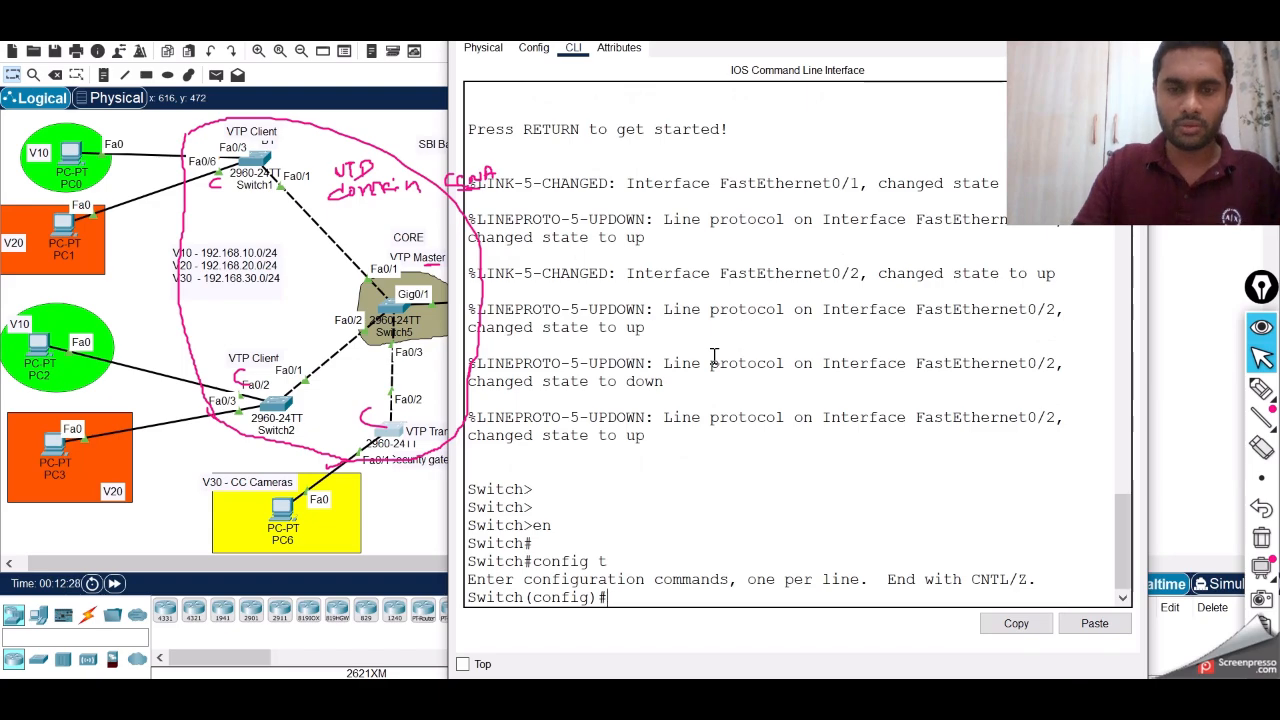
Set the security gate switch's VTP mode to transparent
{"action": "type", "text": "vtp o"}
{"action": "key", "text": "Tab"}
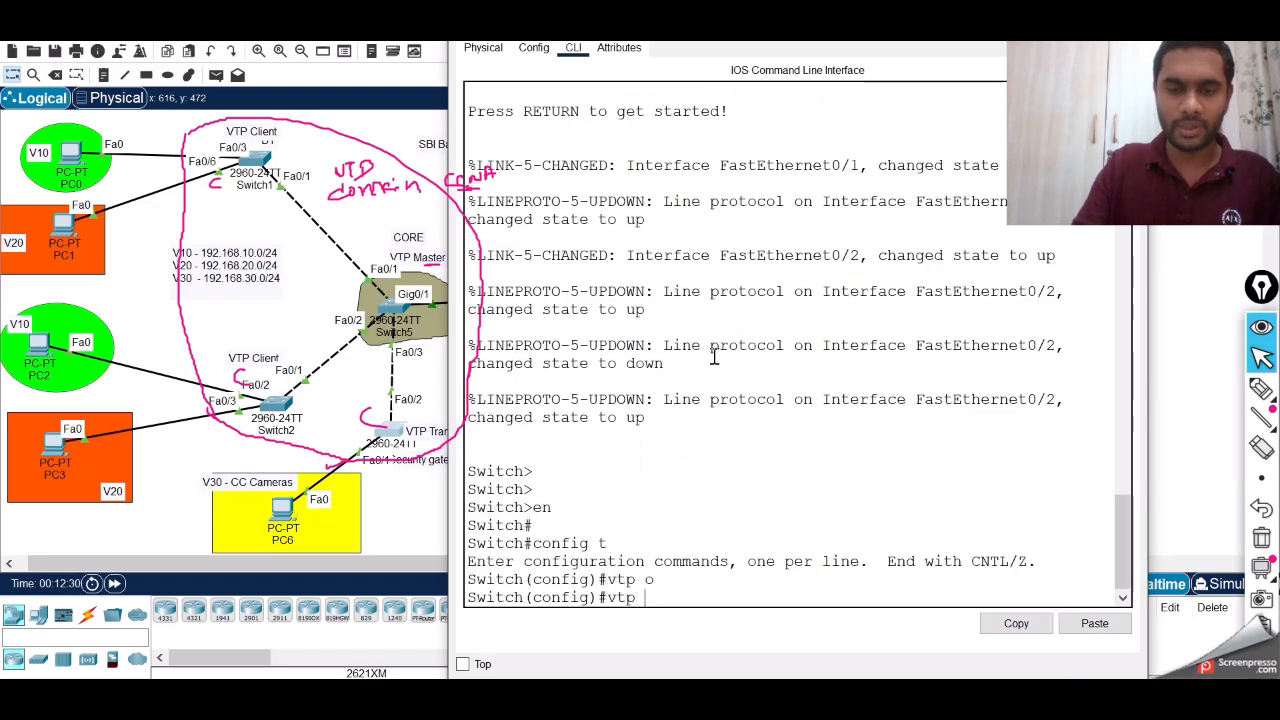
{"action": "type", "text": "mo"}
{"action": "key", "text": "Tab"}
{"action": "type", "text": "tra"}
{"action": "key", "text": "Tab"}
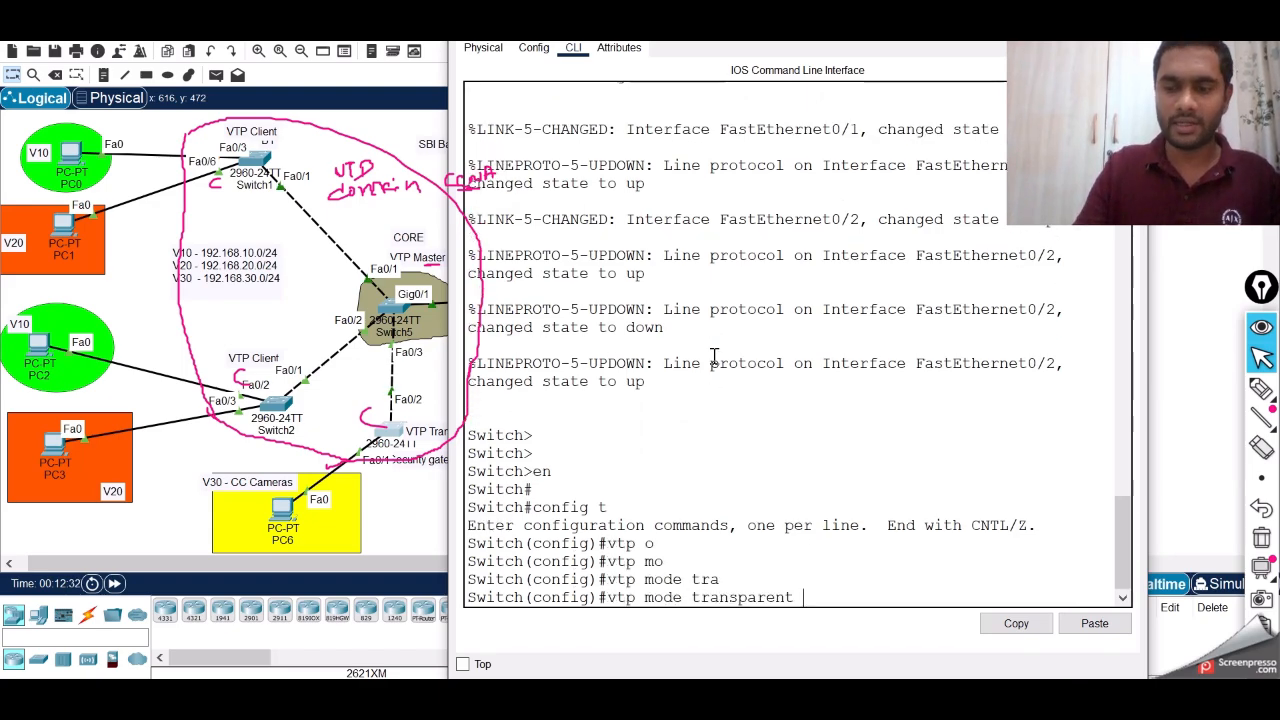
{"action": "key", "text": "Return"}
{"action": "key", "text": "Return"}
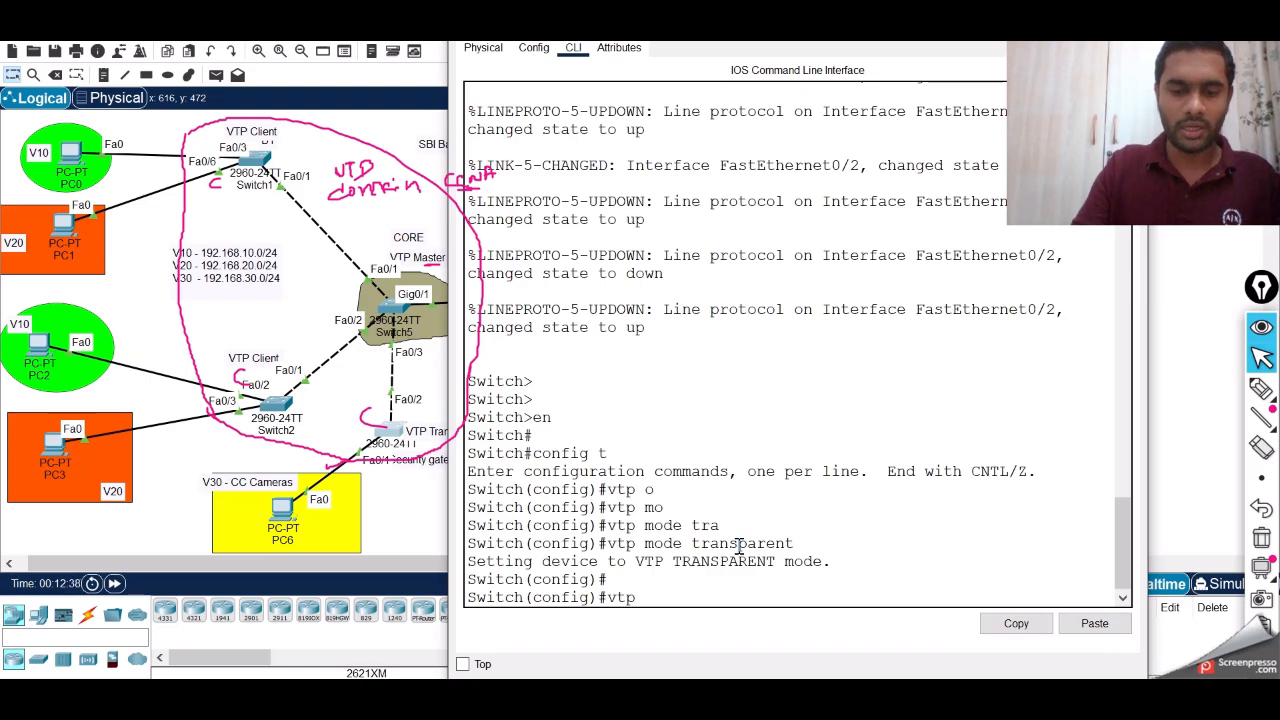
Set the security gate switch's VTP domain to CCNA and put its window away
{"action": "type", "text": "ma"}
{"action": "key", "text": "Tab"}
{"action": "type", "text": "C"}
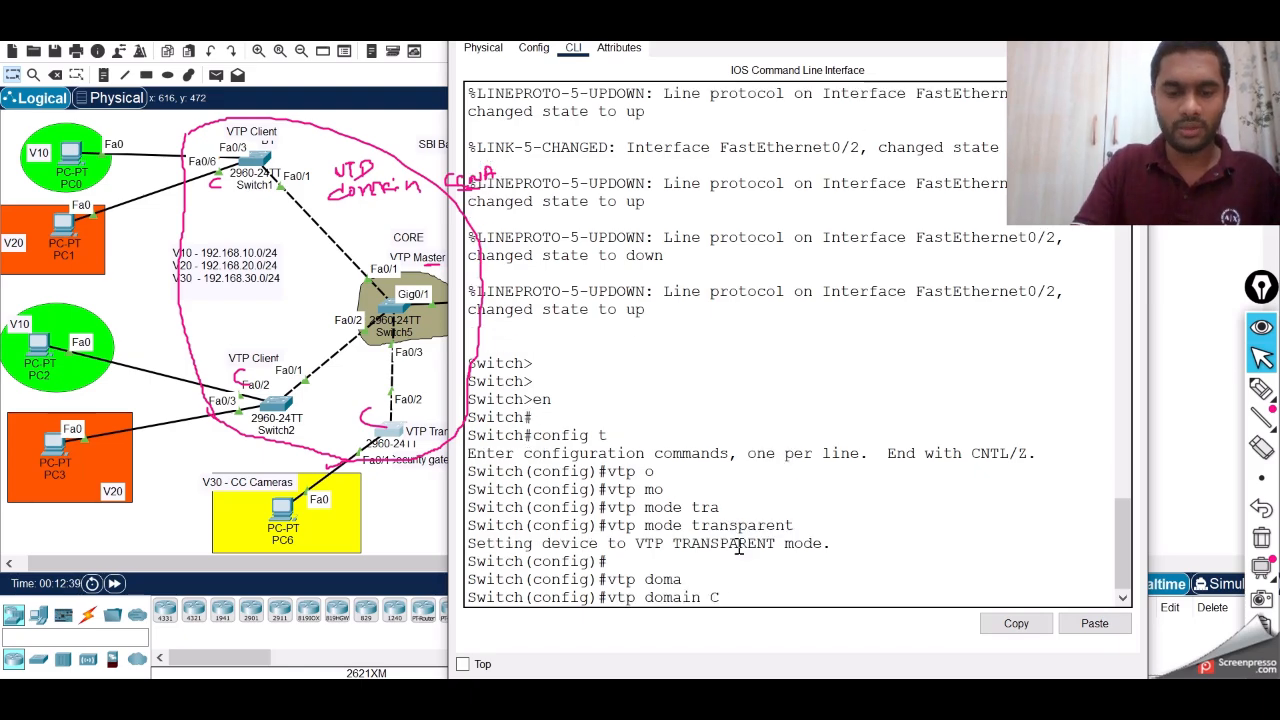
{"action": "type", "text": "NA"}
{"action": "key", "text": "Return"}
{"action": "key", "text": "Return"}
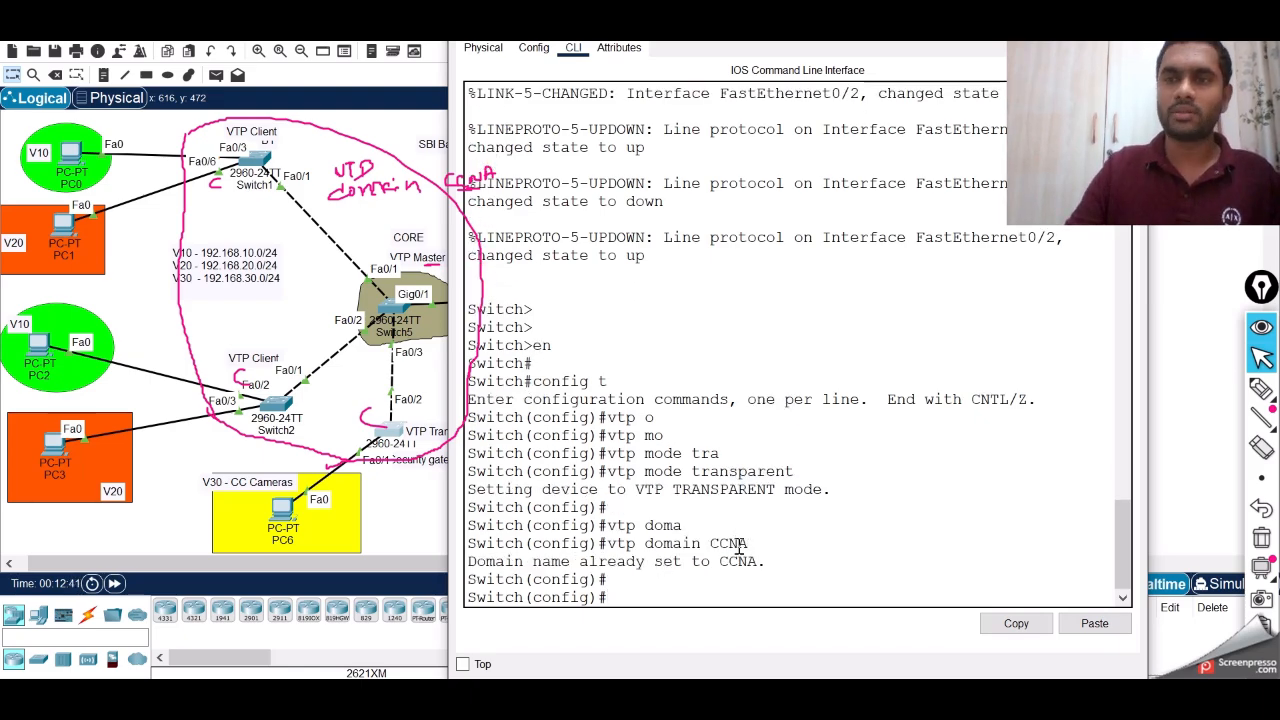
{"action": "left_click", "coordinate": [325, 213]}
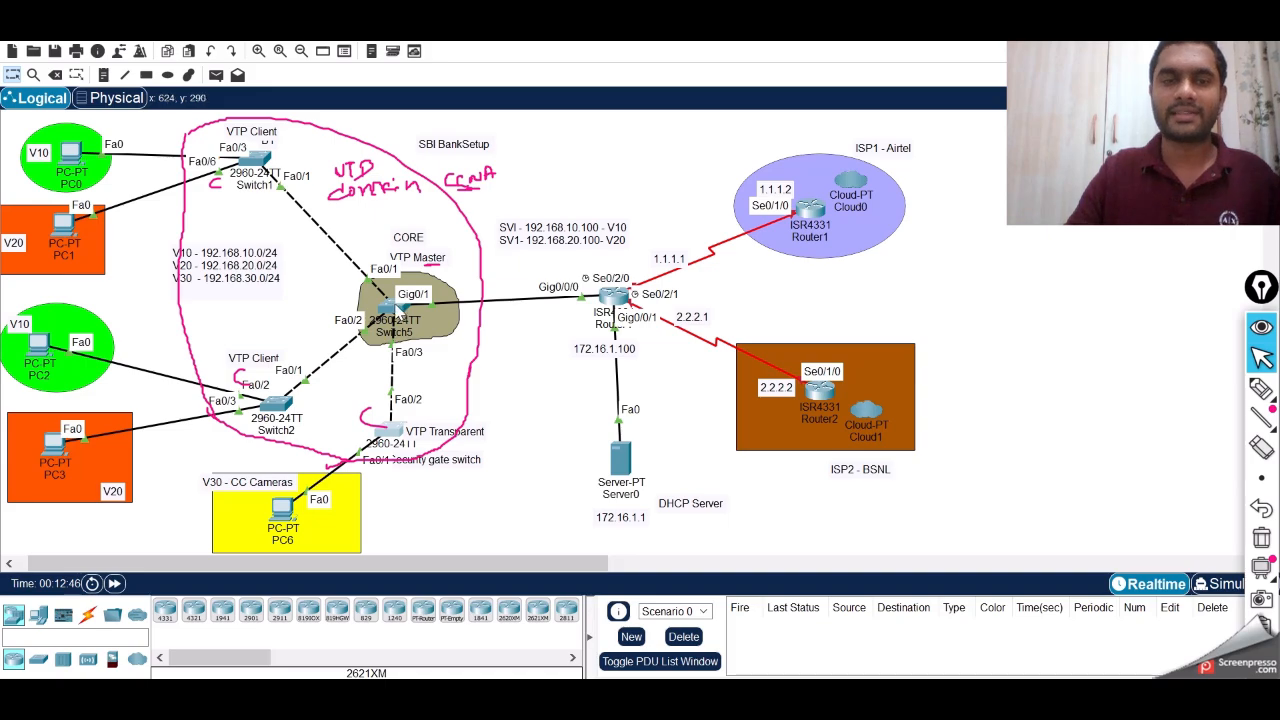
Open the core switch's command line, leave the current configuration session and enter global configuration mode again
{"action": "left_click", "coordinate": [393, 308]}
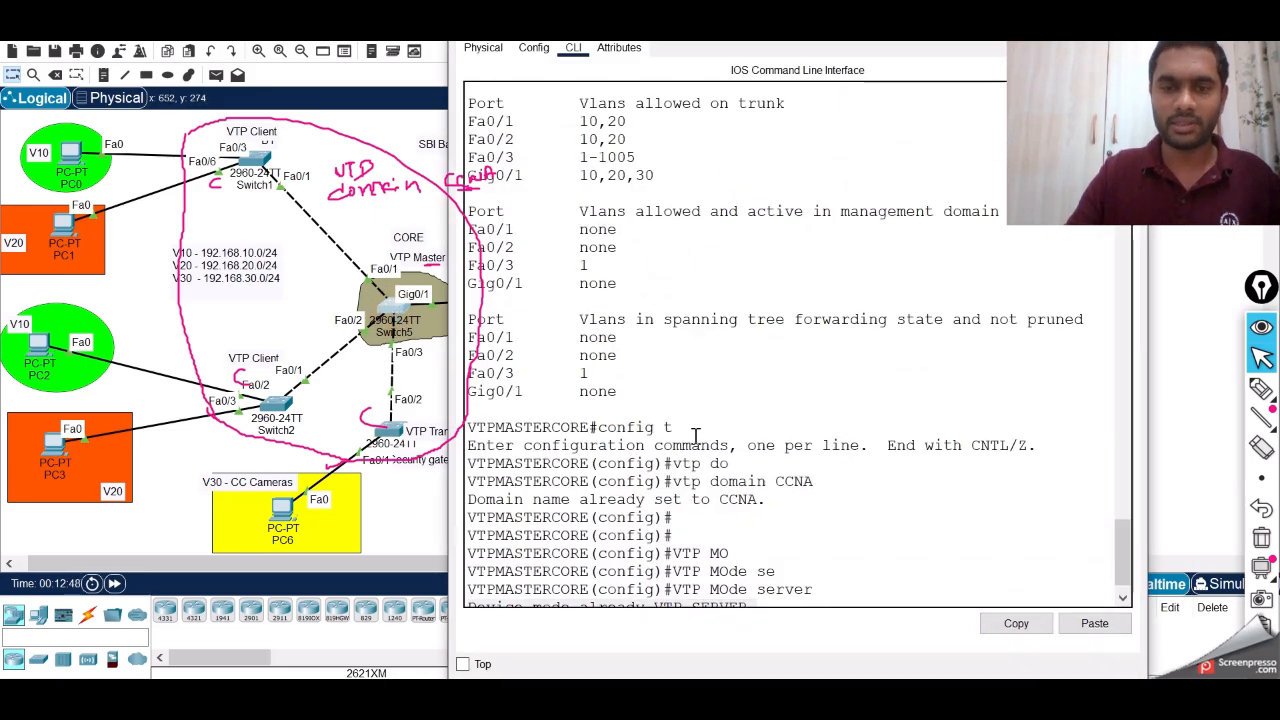
{"action": "key", "text": "Return"}
{"action": "key", "text": "Return"}
{"action": "type", "text": "exit"}
{"action": "key", "text": "Return"}
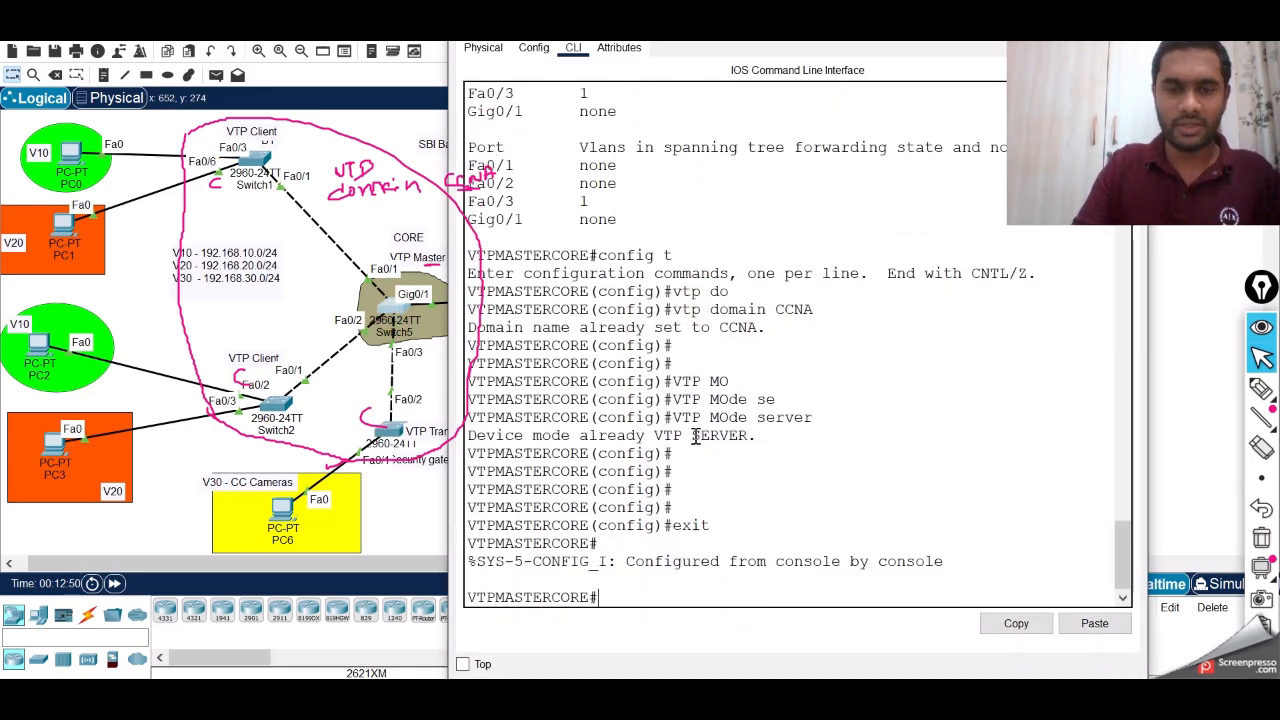
{"action": "key", "text": "Return"}
{"action": "type", "text": "config t"}
{"action": "key", "text": "Return"}
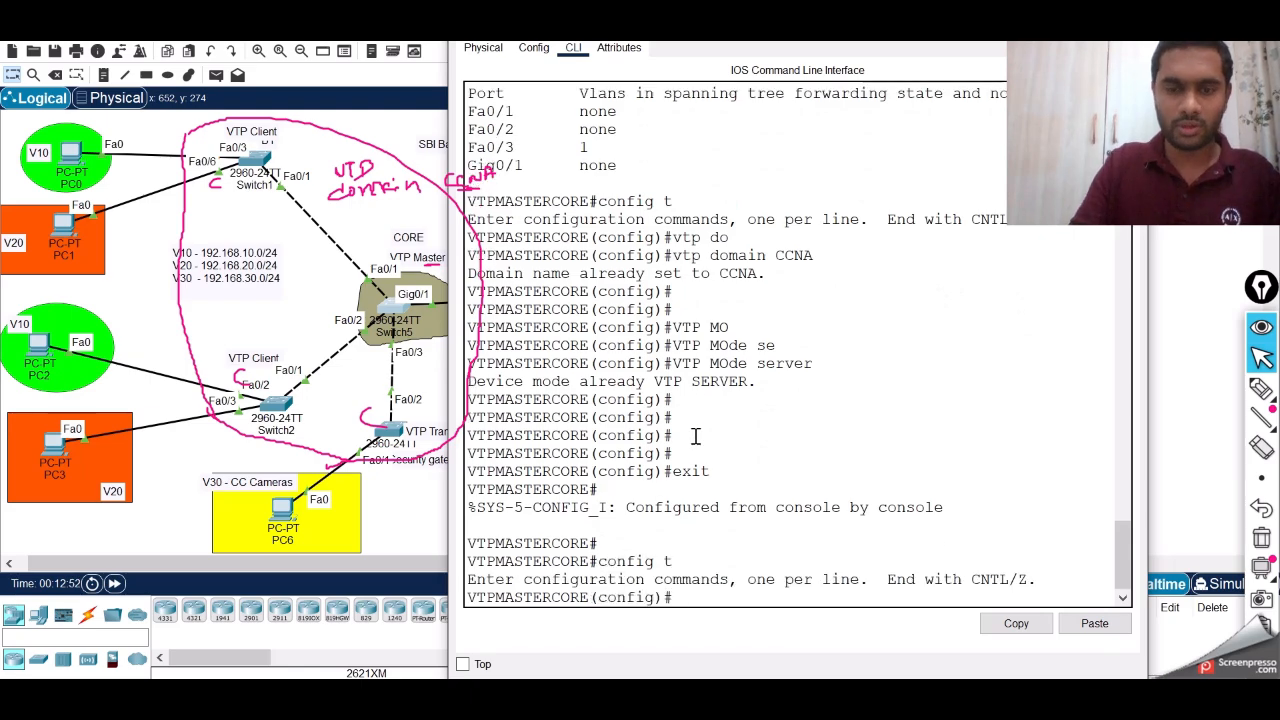
Create VLAN 10 on the core switch and name it Finanace
{"action": "type", "text": "vlan 10"}
{"action": "key", "text": "Return"}
{"action": "key", "text": "Return"}
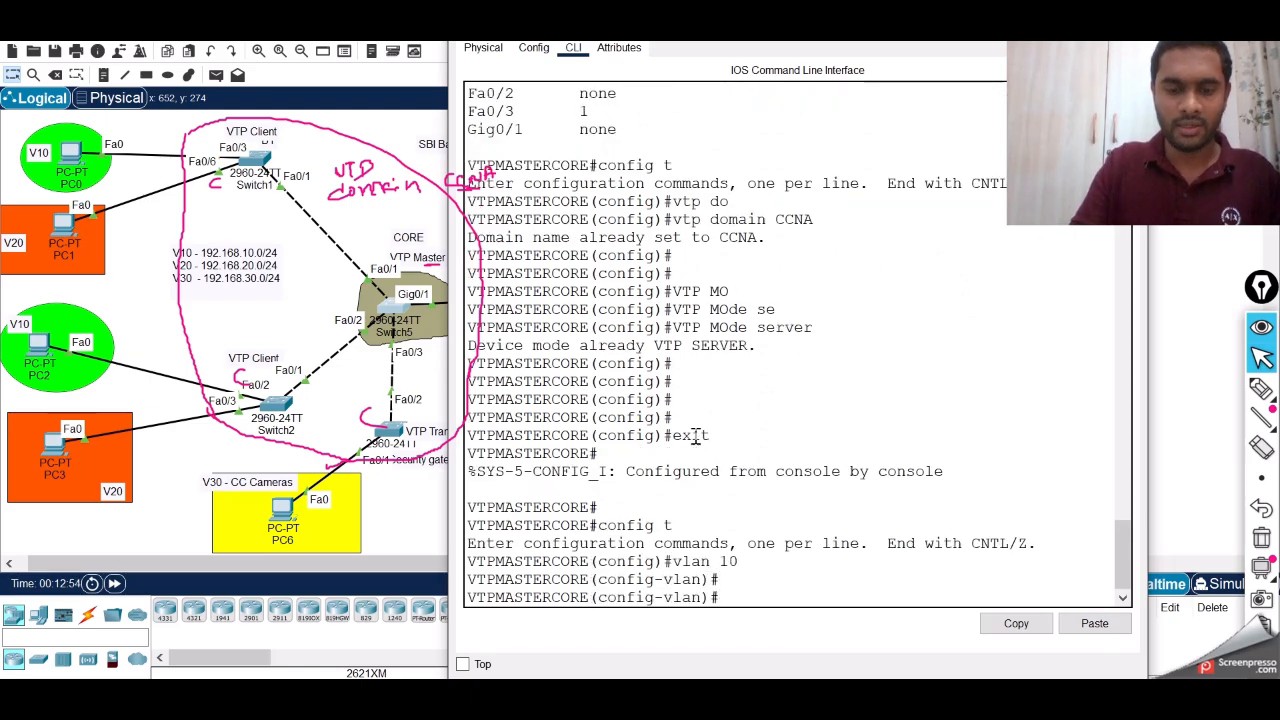
{"action": "type", "text": "na"}
{"action": "key", "text": "Tab"}
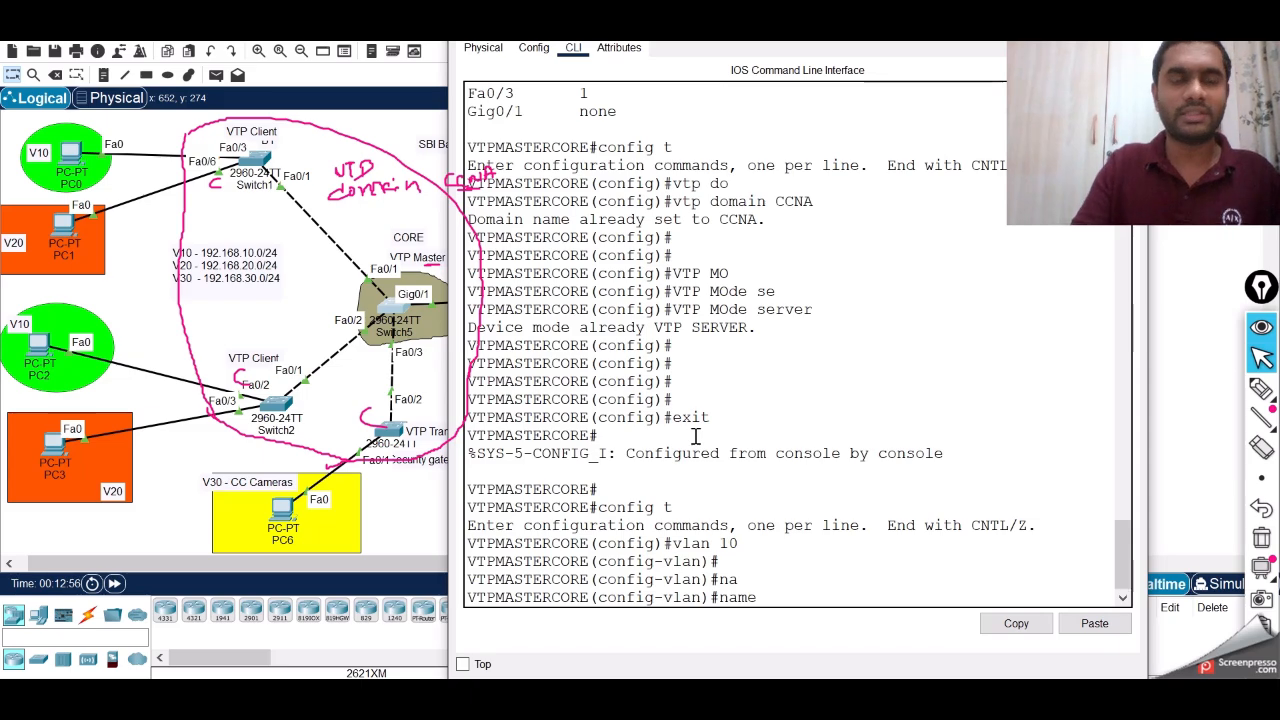
{"action": "type", "text": "Fi"}
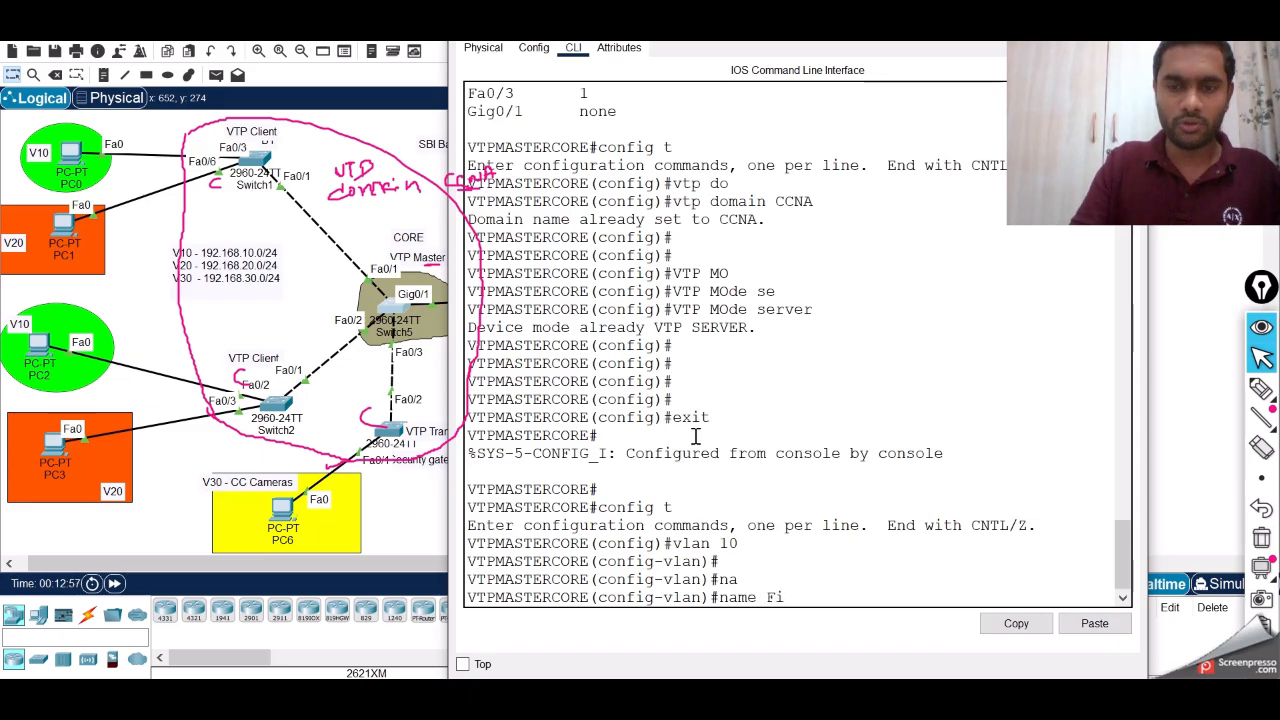
{"action": "type", "text": "nanac"}
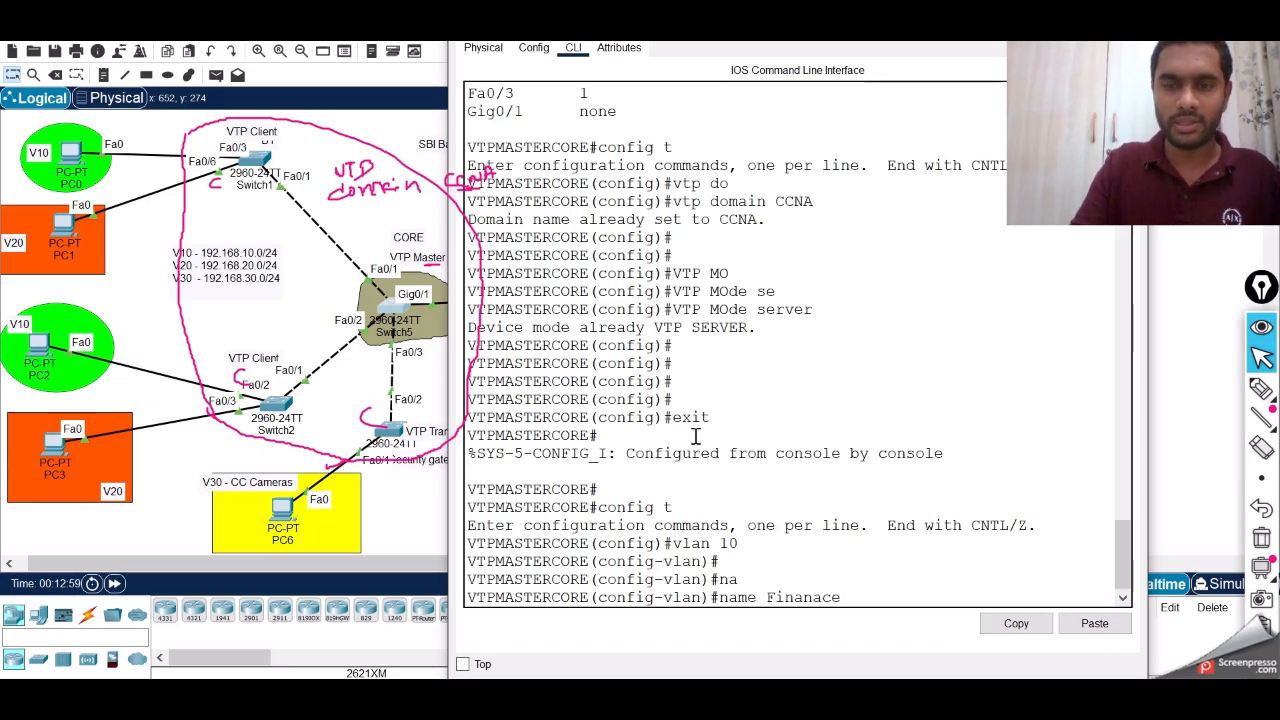
{"action": "type", "text": "e"}
{"action": "key", "text": "Return"}
{"action": "key", "text": "Return"}
Create VLAN 20 on the core switch and name it Auditing
{"action": "type", "text": "vlan 2"}
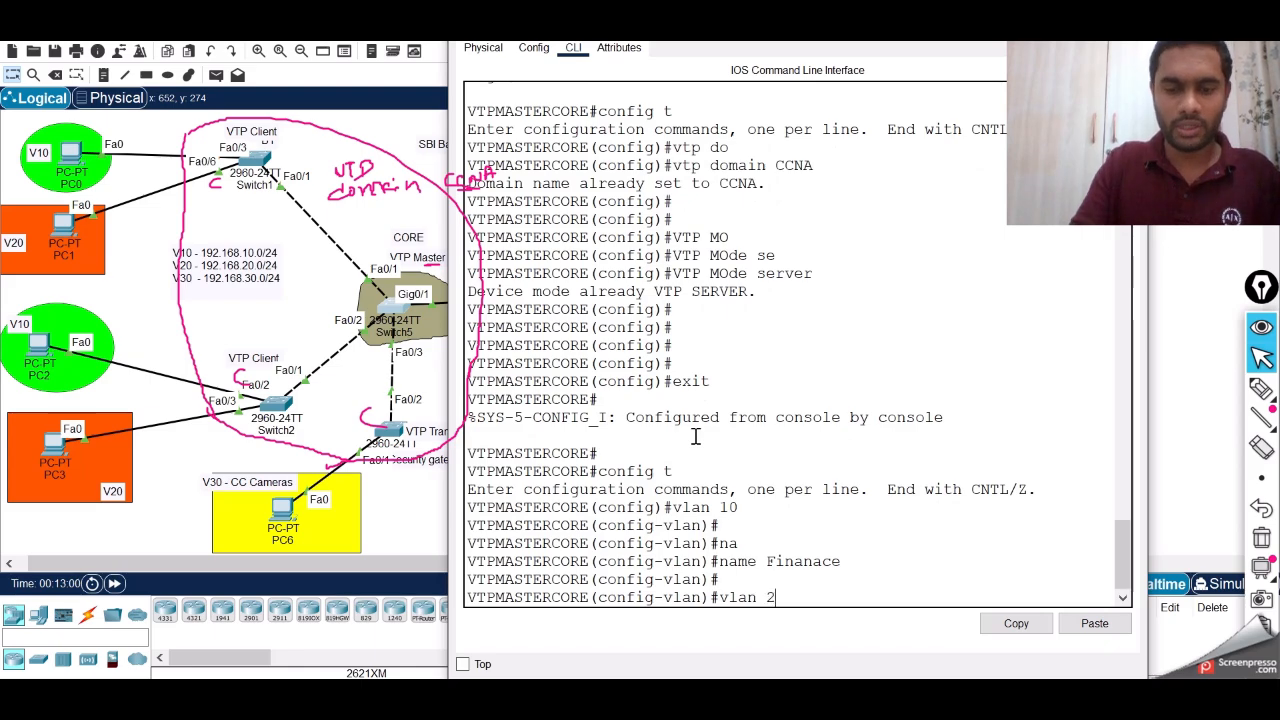
{"action": "type", "text": "0"}
{"action": "key", "text": "Return"}
{"action": "key", "text": "Return"}
{"action": "type", "text": "nam"}
{"action": "key", "text": "Tab"}
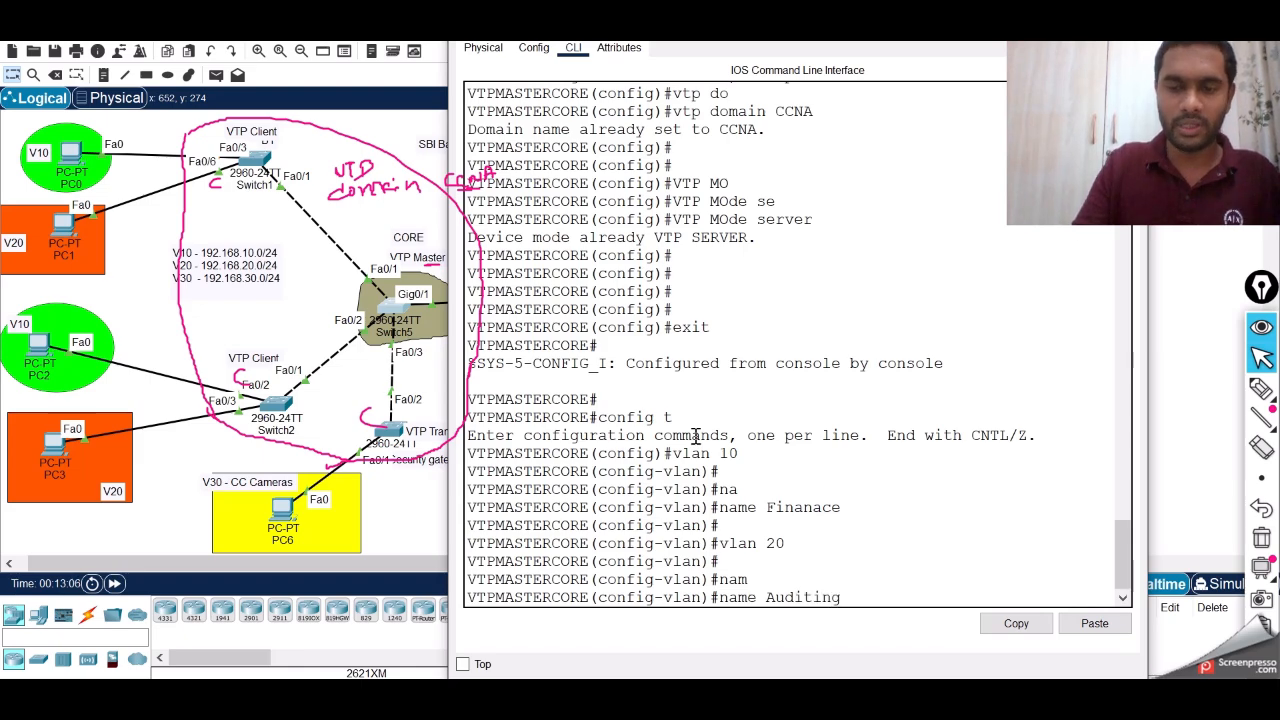
{"action": "type", "text": "Auditing"}
{"action": "key", "text": "Return"}
{"action": "key", "text": "Return"}
Create VLAN 30 on the core switch and name it CCCAM
{"action": "type", "text": "vlan 30"}
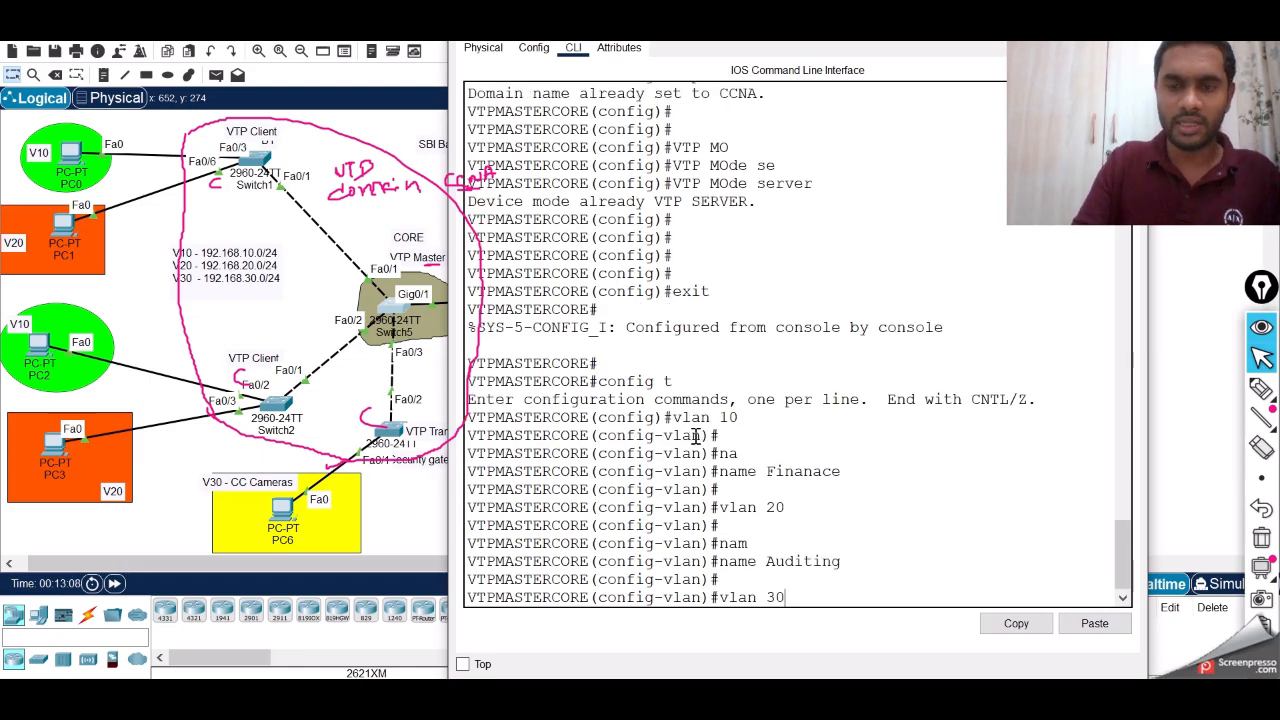
{"action": "key", "text": "Return"}
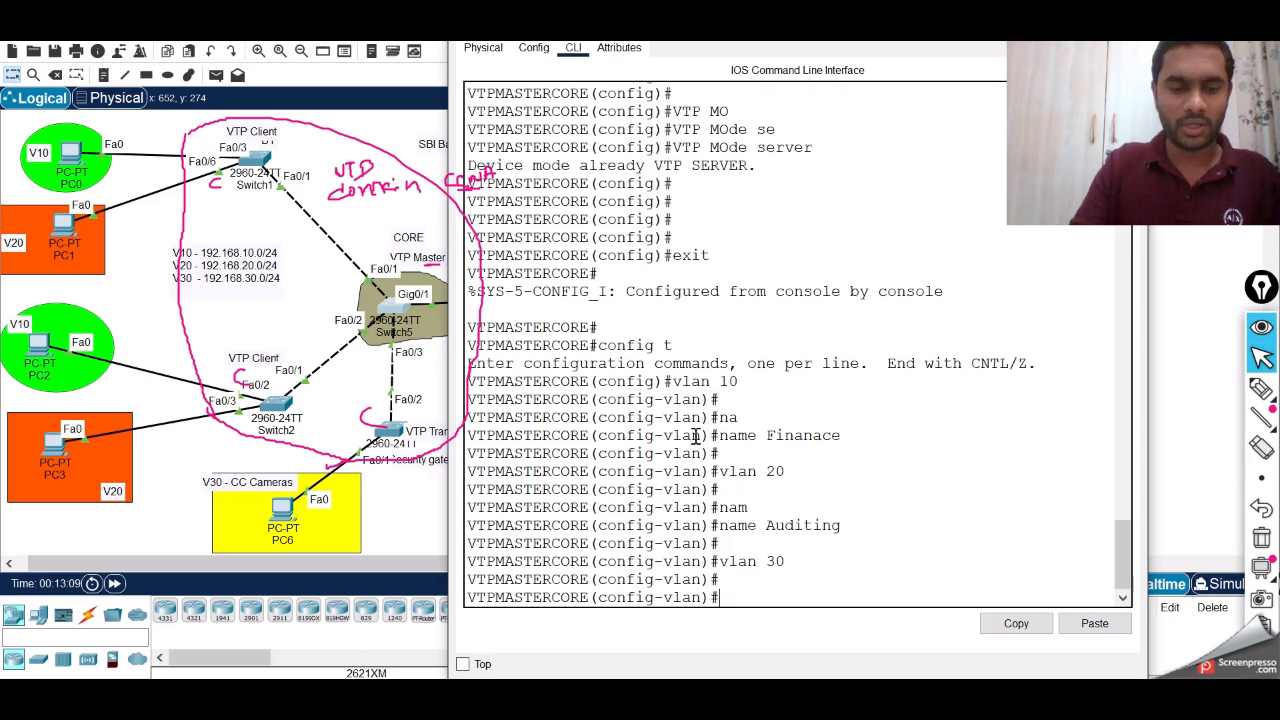
{"action": "type", "text": "na"}
{"action": "key", "text": "Tab"}
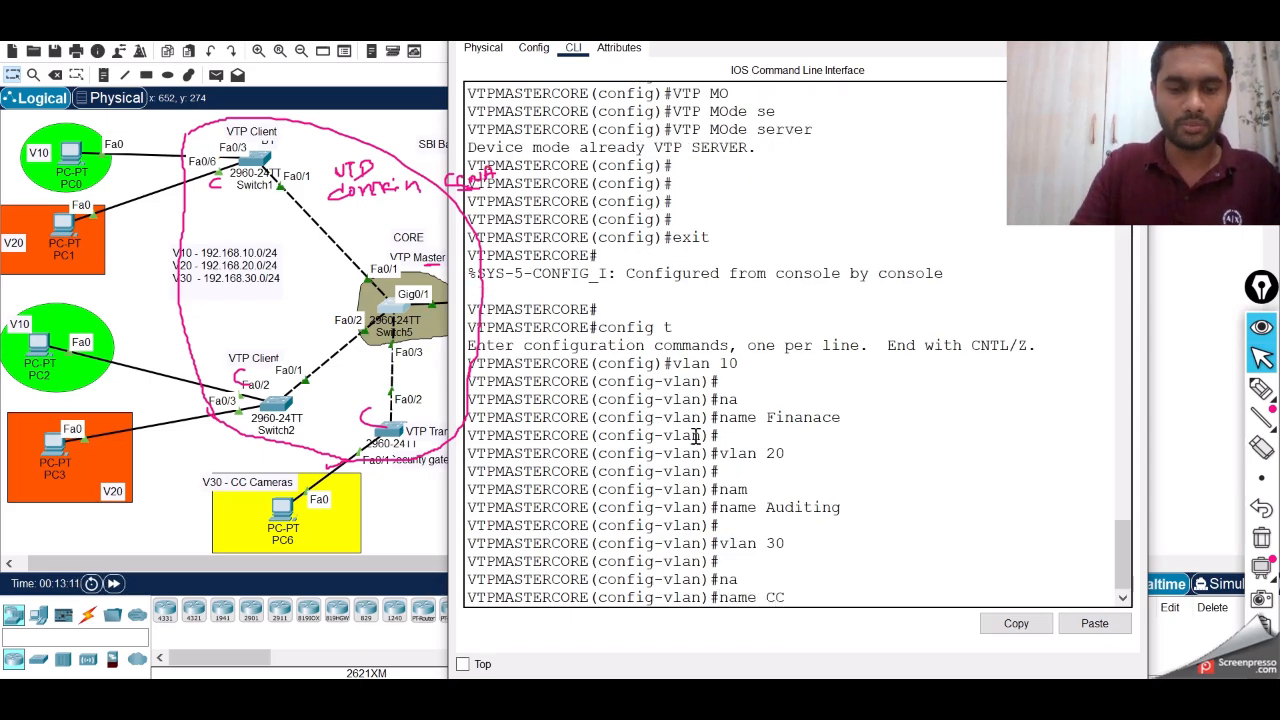
{"action": "key", "text": "Return"}
{"action": "key", "text": "Return"}
{"action": "key", "text": "Return"}
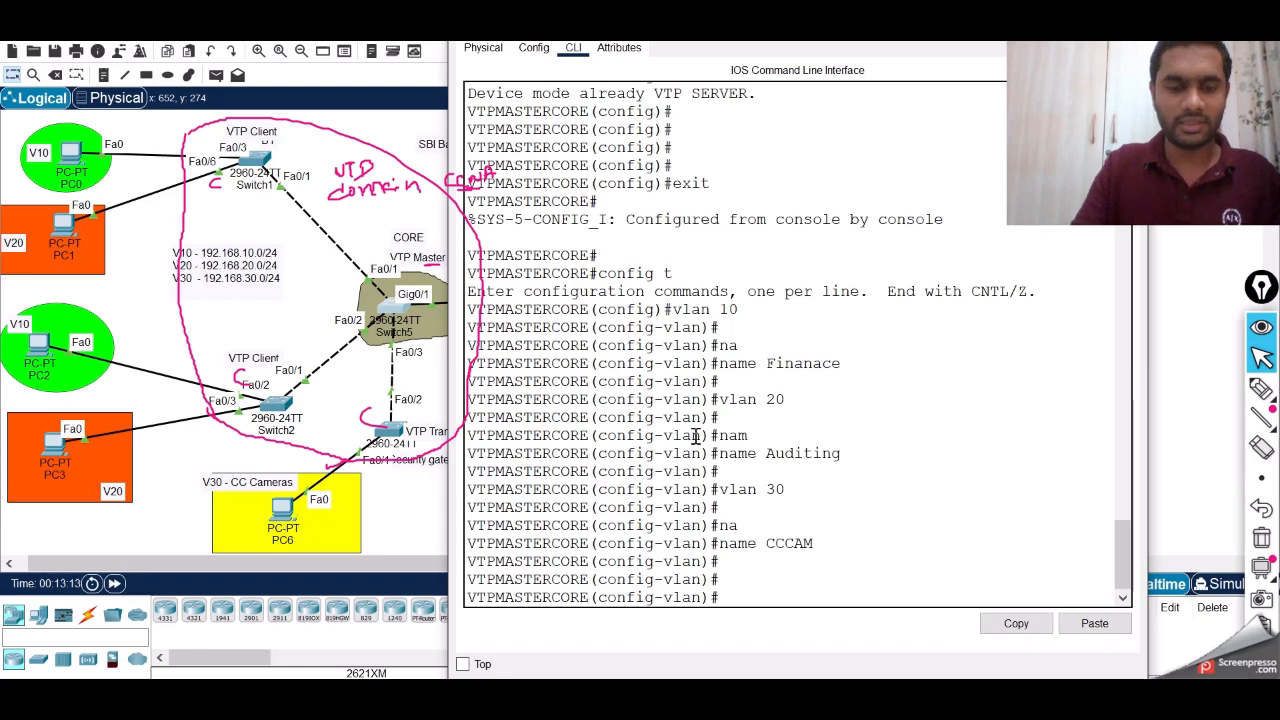
Exit VLAN and global configuration modes on the core switch, returning to privileged mode
{"action": "type", "text": "exit"}
{"action": "key", "text": "Return"}
{"action": "key", "text": "Return"}
{"action": "type", "text": "exit"}
{"action": "key", "text": "Return"}
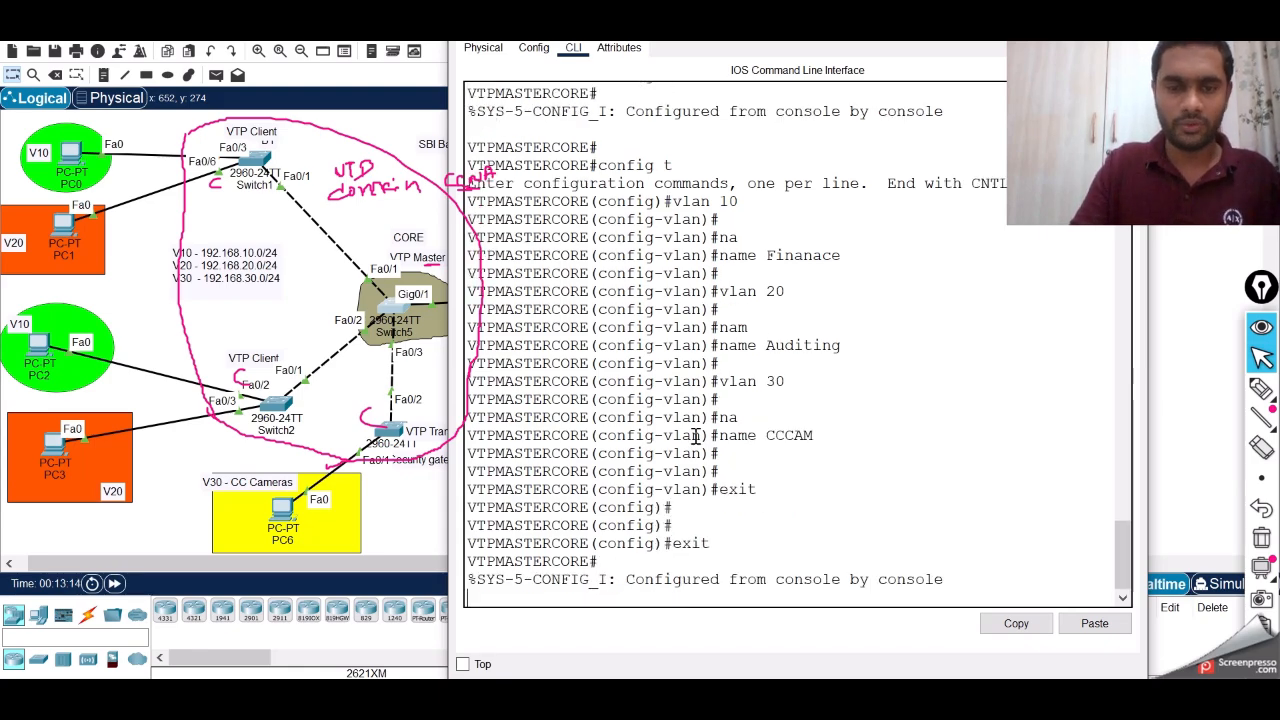
{"action": "key", "text": "Return"}
Show the core switch's VLAN table with sh vlan, highlight the rows for VLANs 10, 20 and 30, and put the window away
{"action": "type", "text": "sh vlan"}
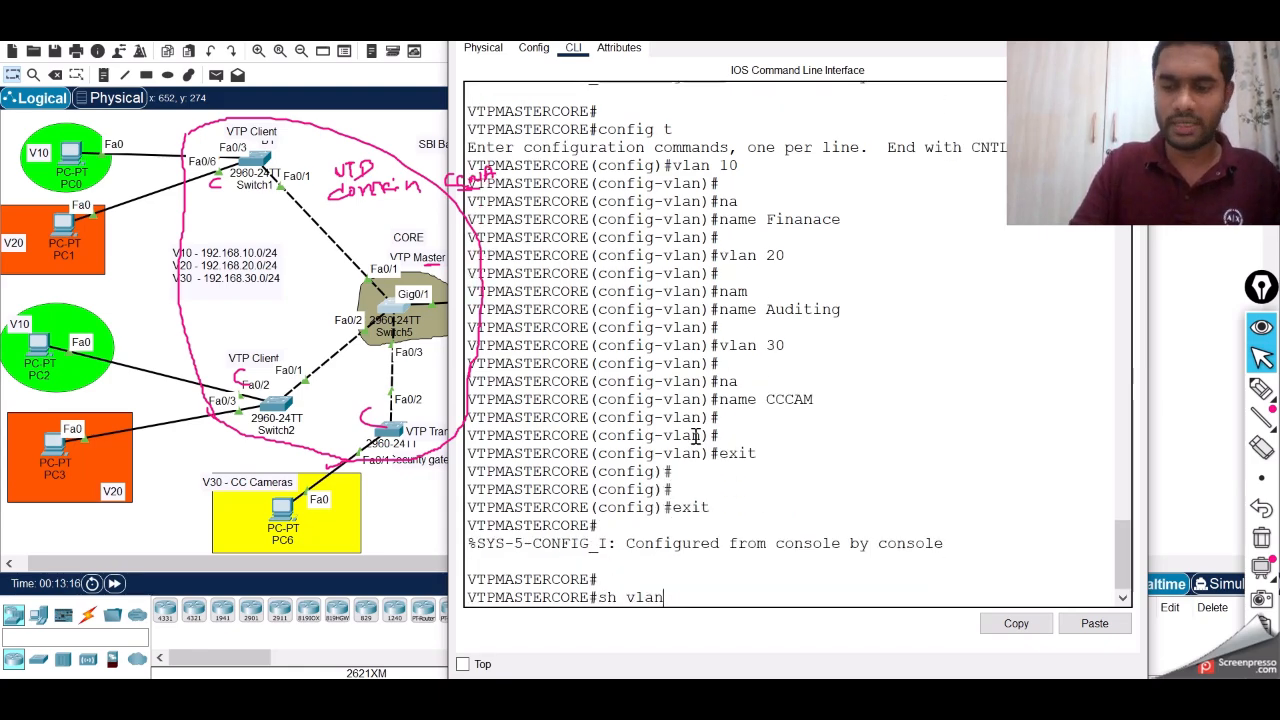
{"action": "key", "text": "Return"}
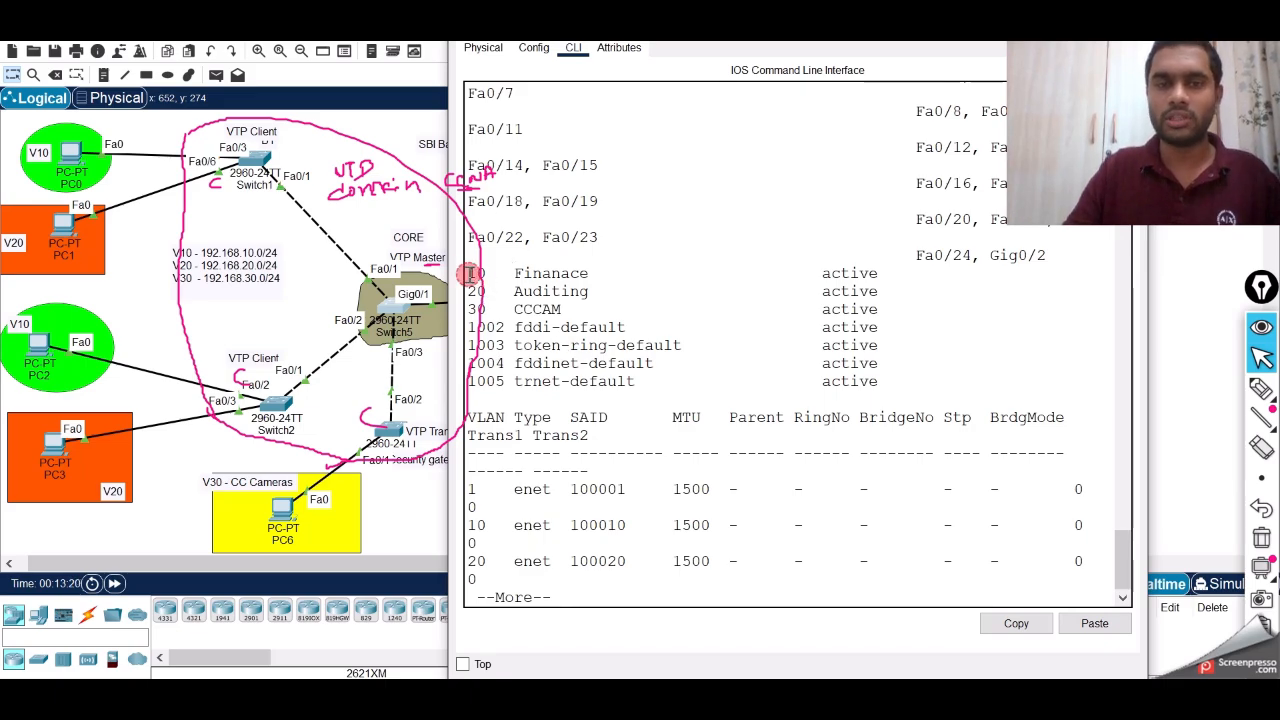
{"action": "left_click_drag", "start_coordinate": [471, 274], "coordinate": [911, 318]}
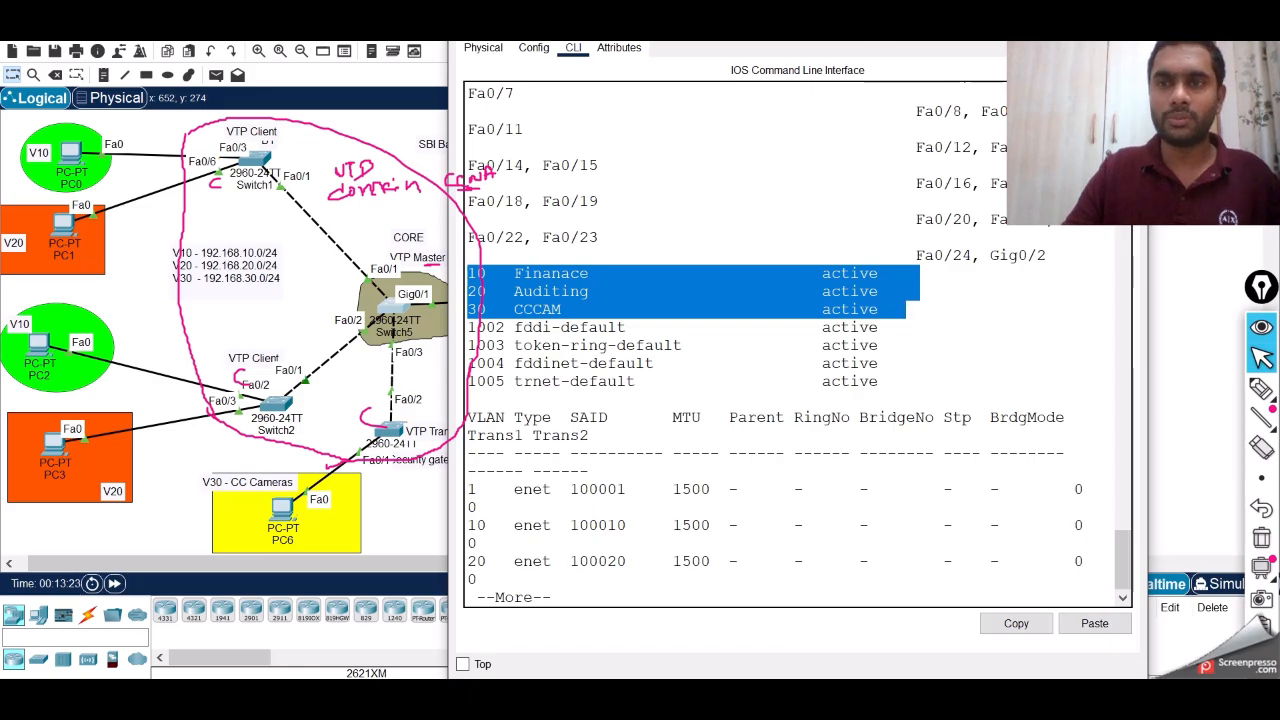
{"action": "left_click", "coordinate": [1158, 297]}
Handwrite V10, V20 and V30 with the annotation pen beside the VTP Master core switch
{"action": "mouse_move", "coordinate": [1264, 392]}
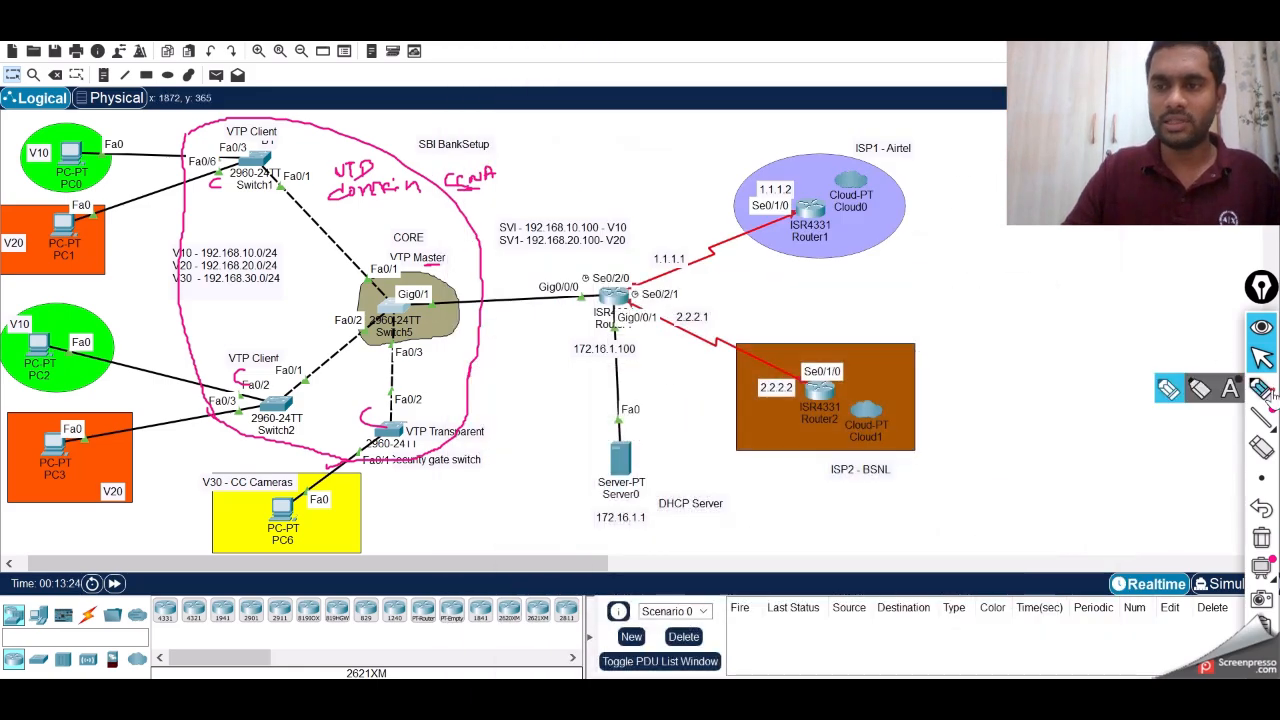
{"action": "left_click", "coordinate": [1174, 392]}
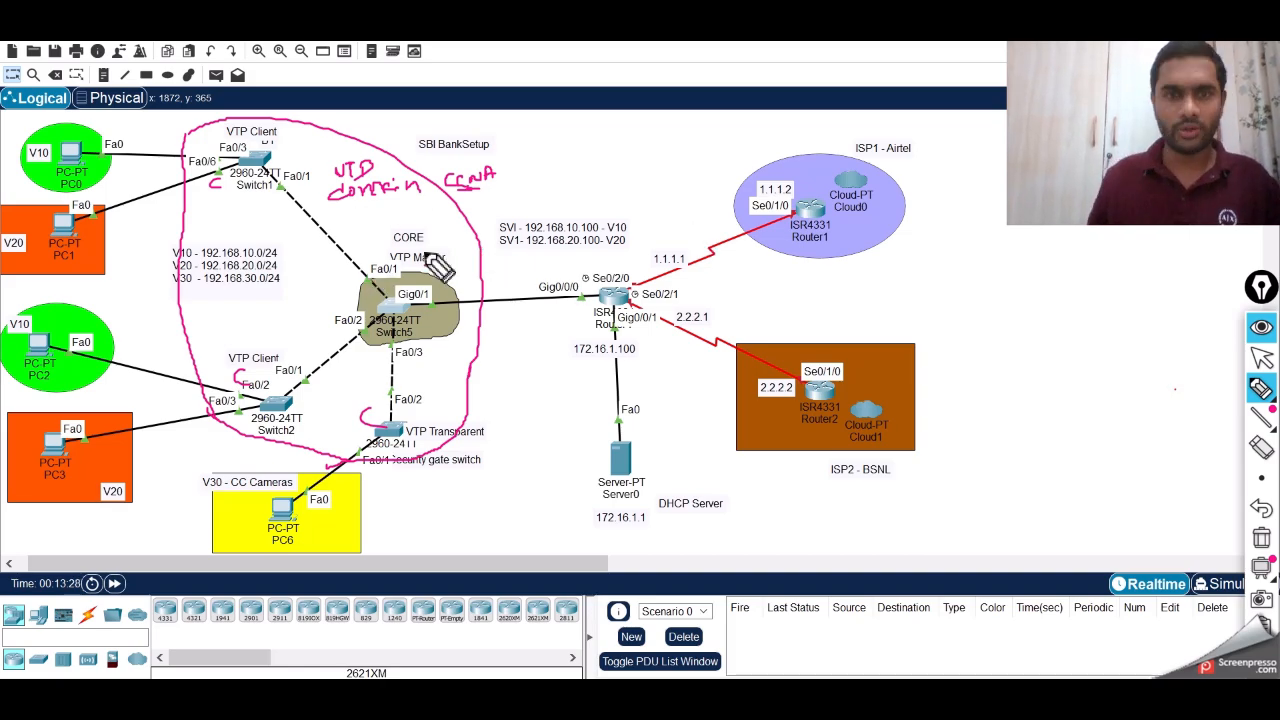
{"action": "left_click_drag", "start_coordinate": [425, 265], "coordinate": [457, 262]}
{"action": "left_click_drag", "start_coordinate": [460, 262], "coordinate": [466, 296]}
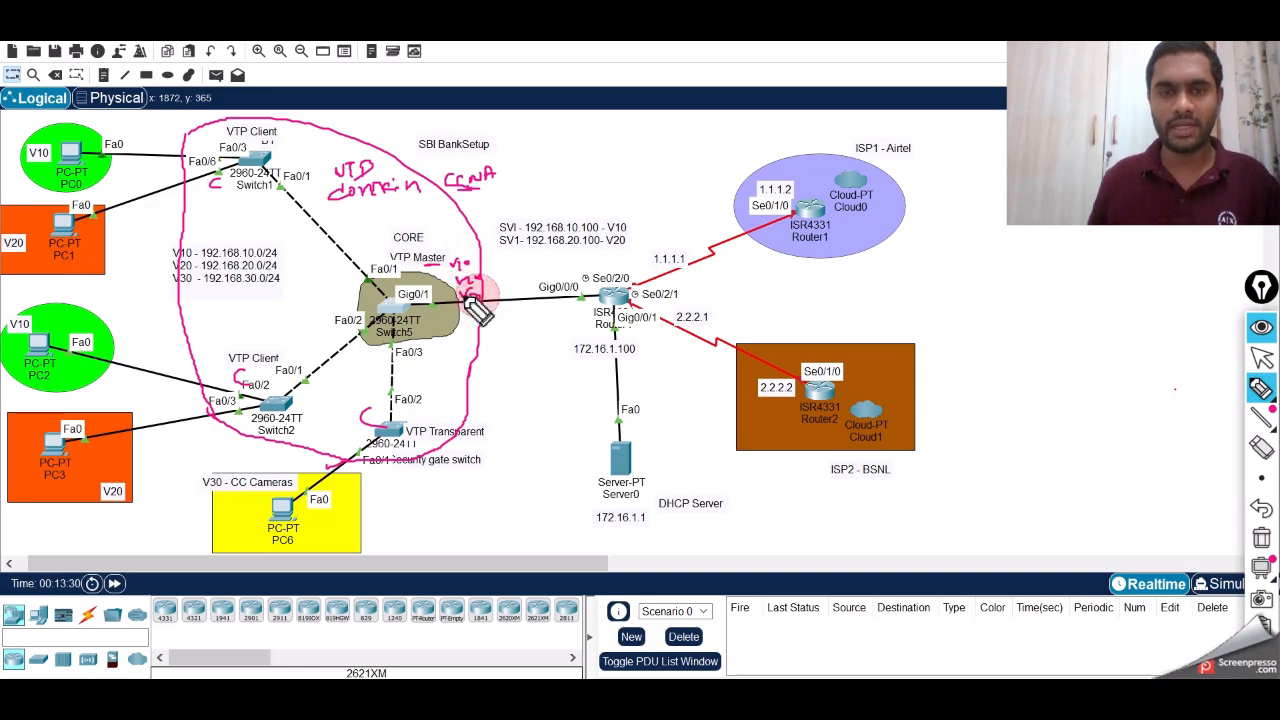
Draw freehand arrows from the core switch toward Switch1, Switch2 and the security gate switch
{"action": "left_click_drag", "start_coordinate": [371, 272], "coordinate": [278, 230]}
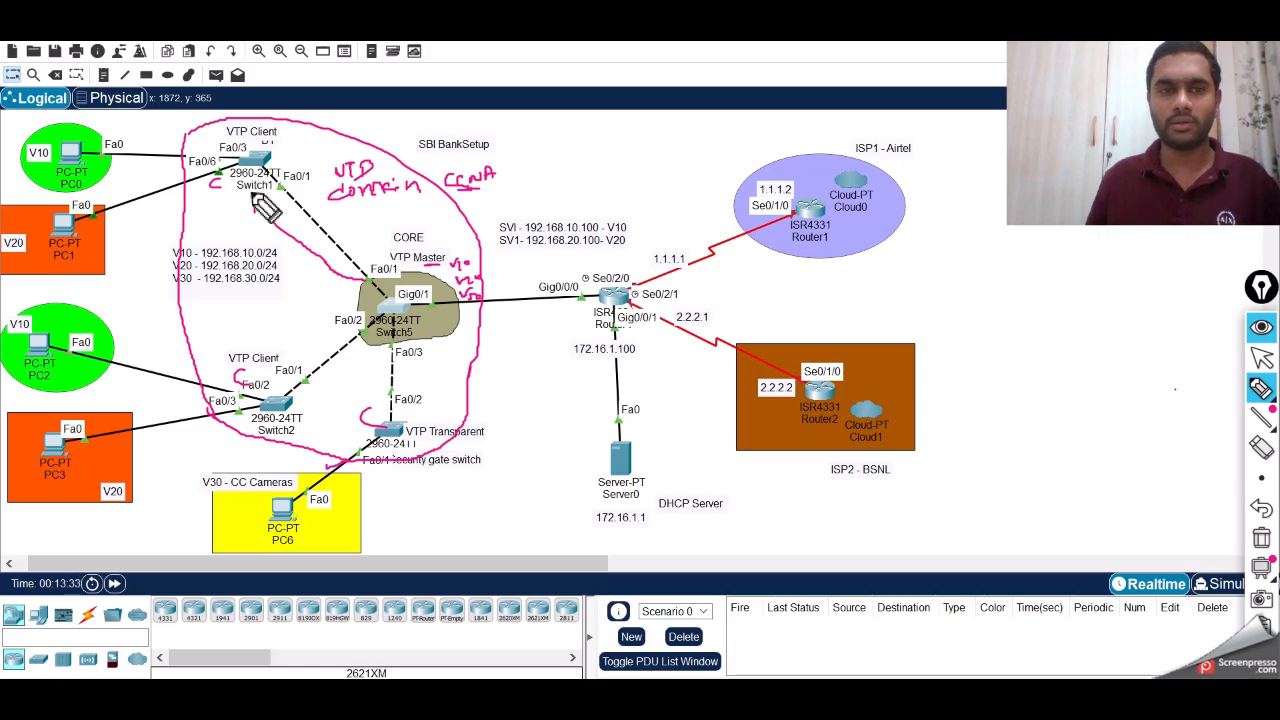
{"action": "left_click_drag", "start_coordinate": [355, 283], "coordinate": [300, 352]}
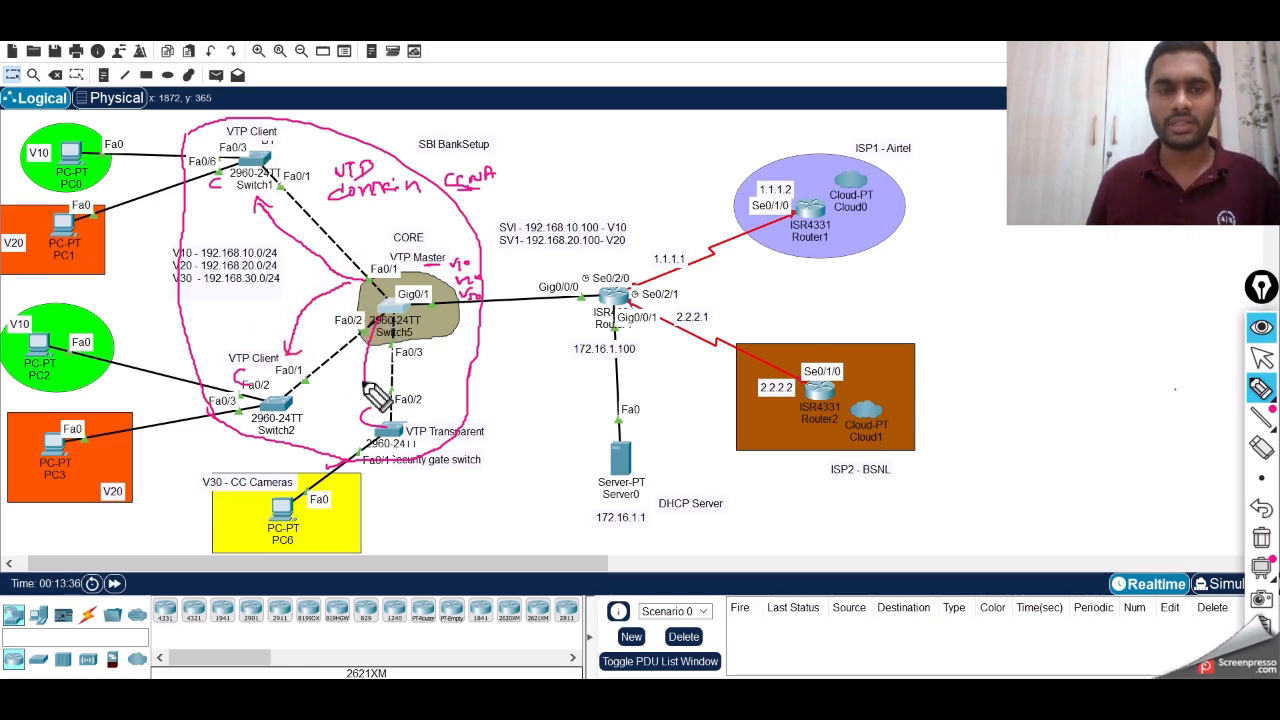
{"action": "left_click_drag", "start_coordinate": [365, 384], "coordinate": [364, 391]}
{"action": "left_click_drag", "start_coordinate": [355, 378], "coordinate": [374, 389]}
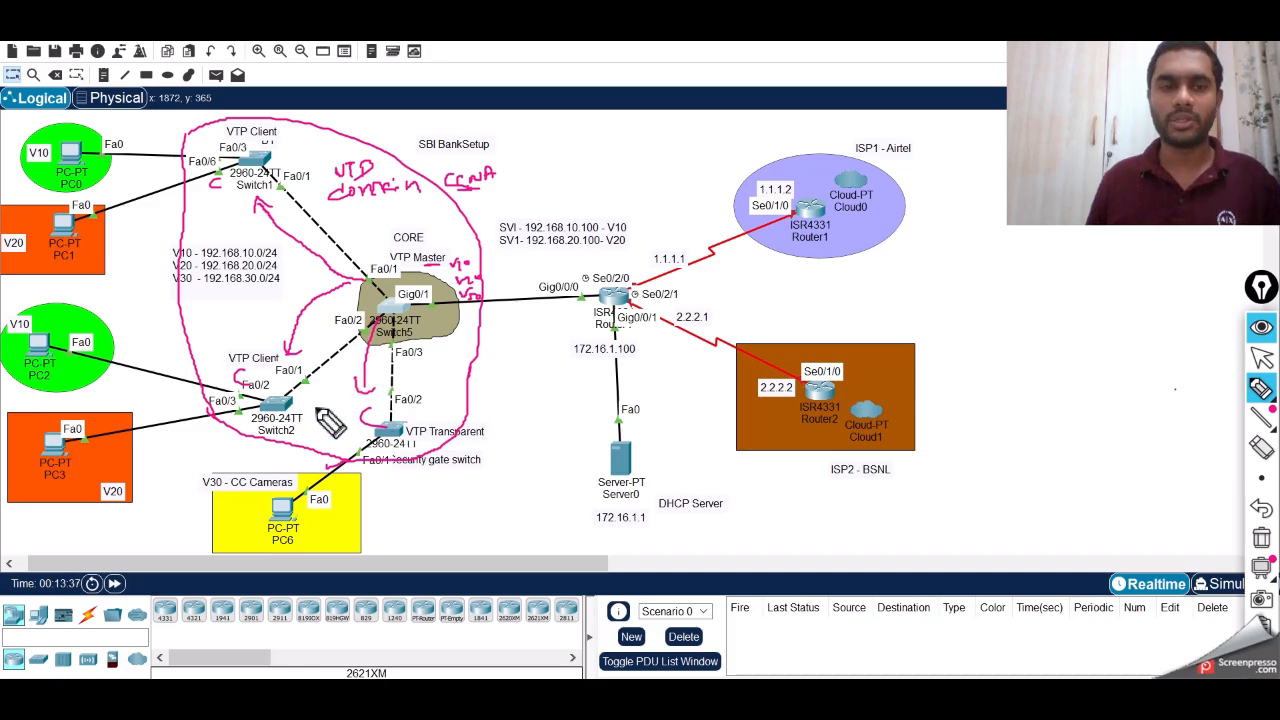
Mark the core switch's three links to the other switches with a handwritten T and return to the normal pointer
{"action": "mouse_move", "coordinate": [323, 214]}
{"action": "left_mouse_down"}
{"action": "mouse_move", "coordinate": [336, 211]}
{"action": "mouse_move", "coordinate": [332, 228]}
{"action": "left_mouse_up"}
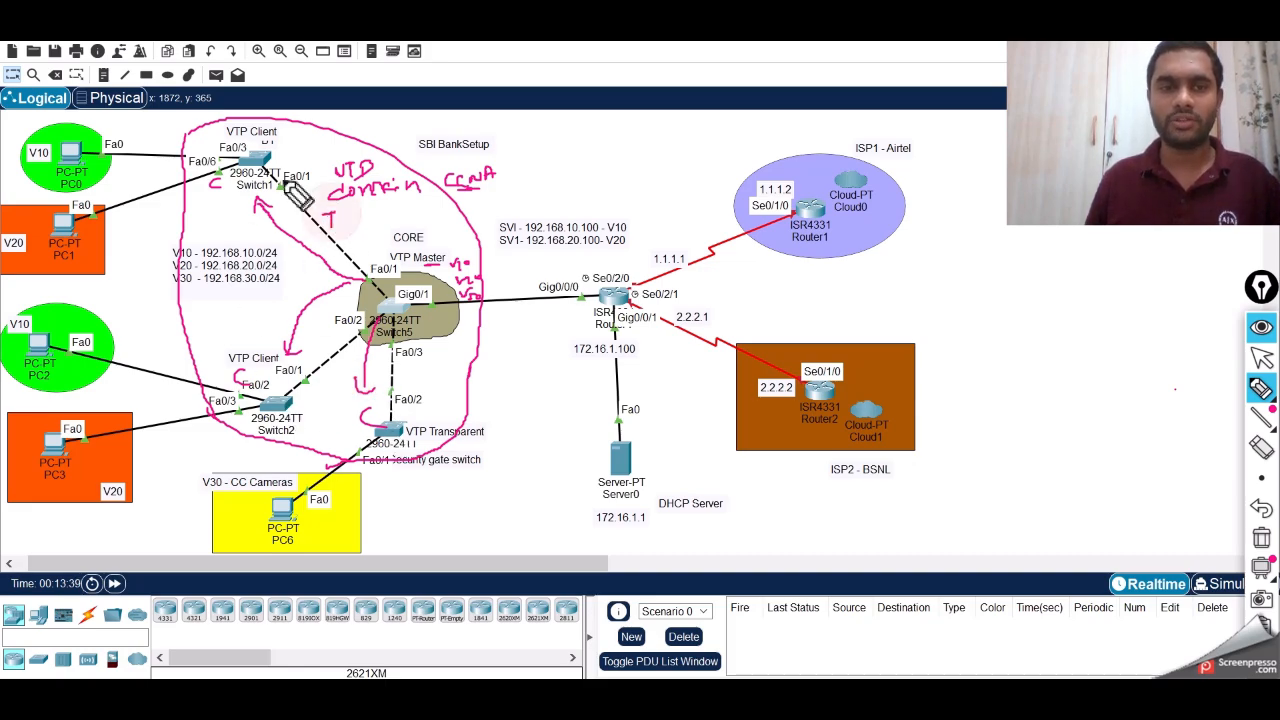
{"action": "mouse_move", "coordinate": [311, 339]}
{"action": "left_mouse_down"}
{"action": "mouse_move", "coordinate": [324, 336]}
{"action": "mouse_move", "coordinate": [319, 351]}
{"action": "left_mouse_up"}
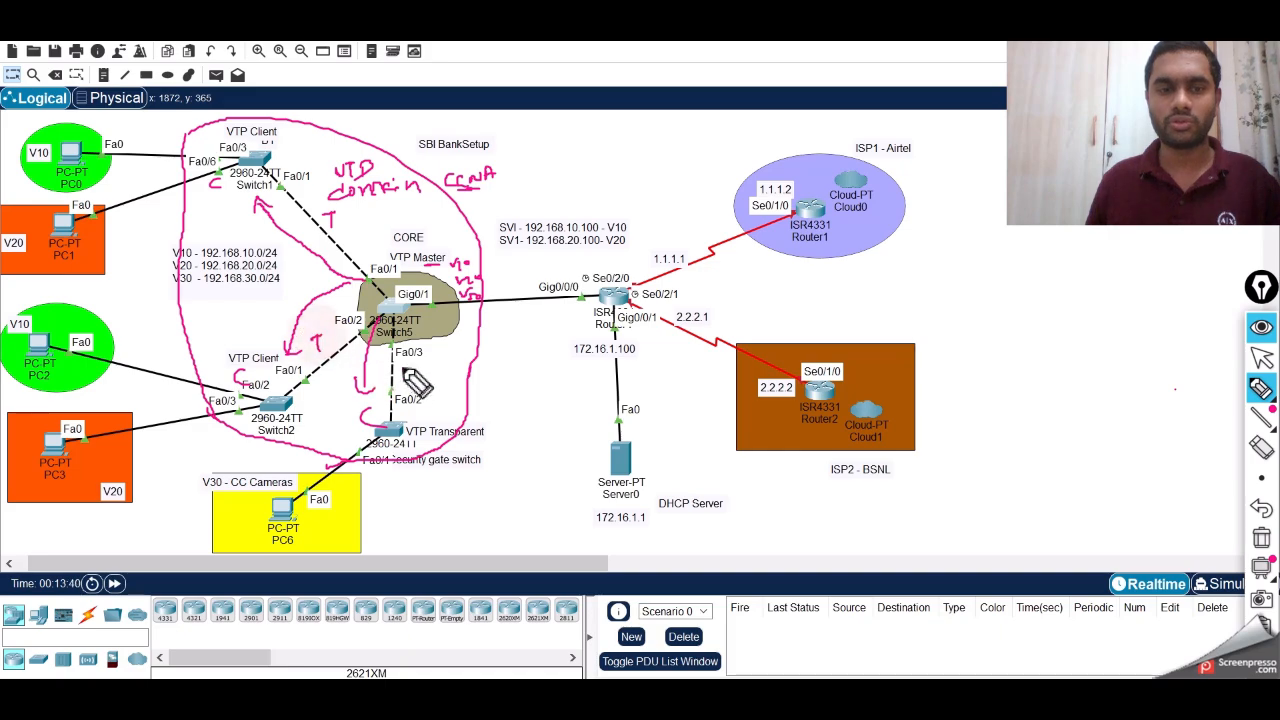
{"action": "mouse_move", "coordinate": [395, 369]}
{"action": "left_mouse_down"}
{"action": "mouse_move", "coordinate": [406, 368]}
{"action": "mouse_move", "coordinate": [401, 382]}
{"action": "left_mouse_up"}
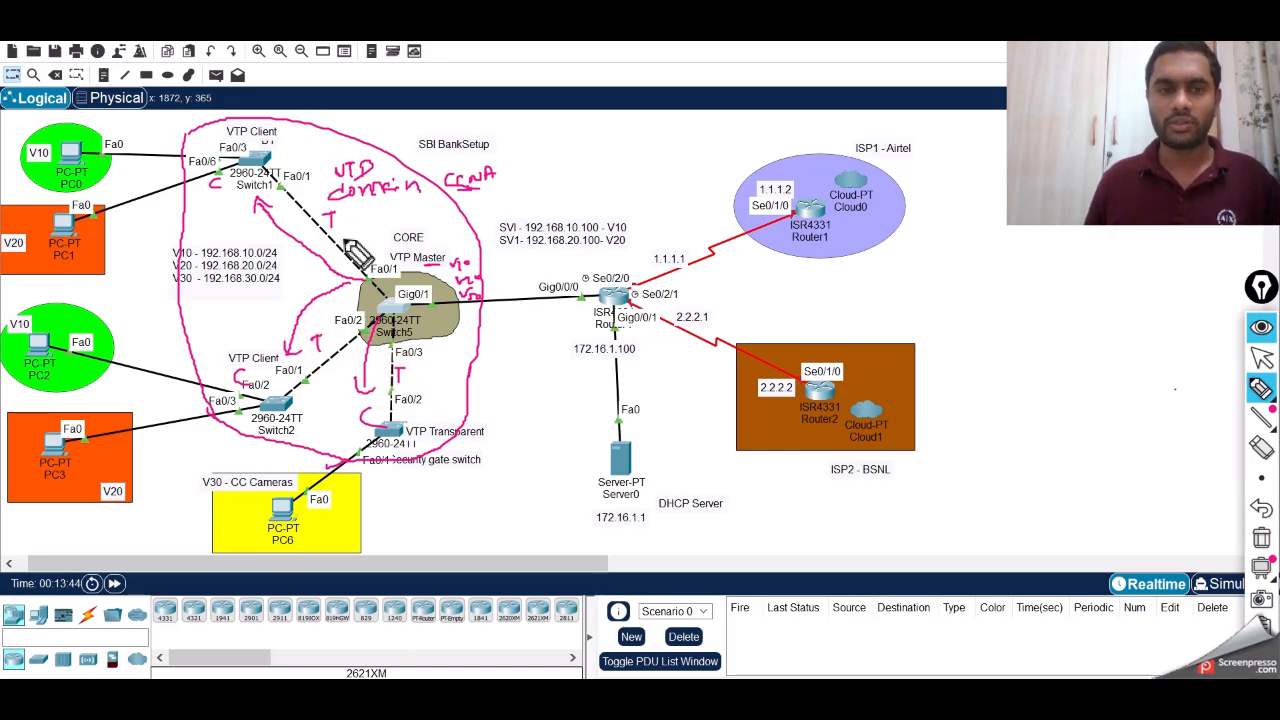
{"action": "left_click", "coordinate": [1261, 360]}
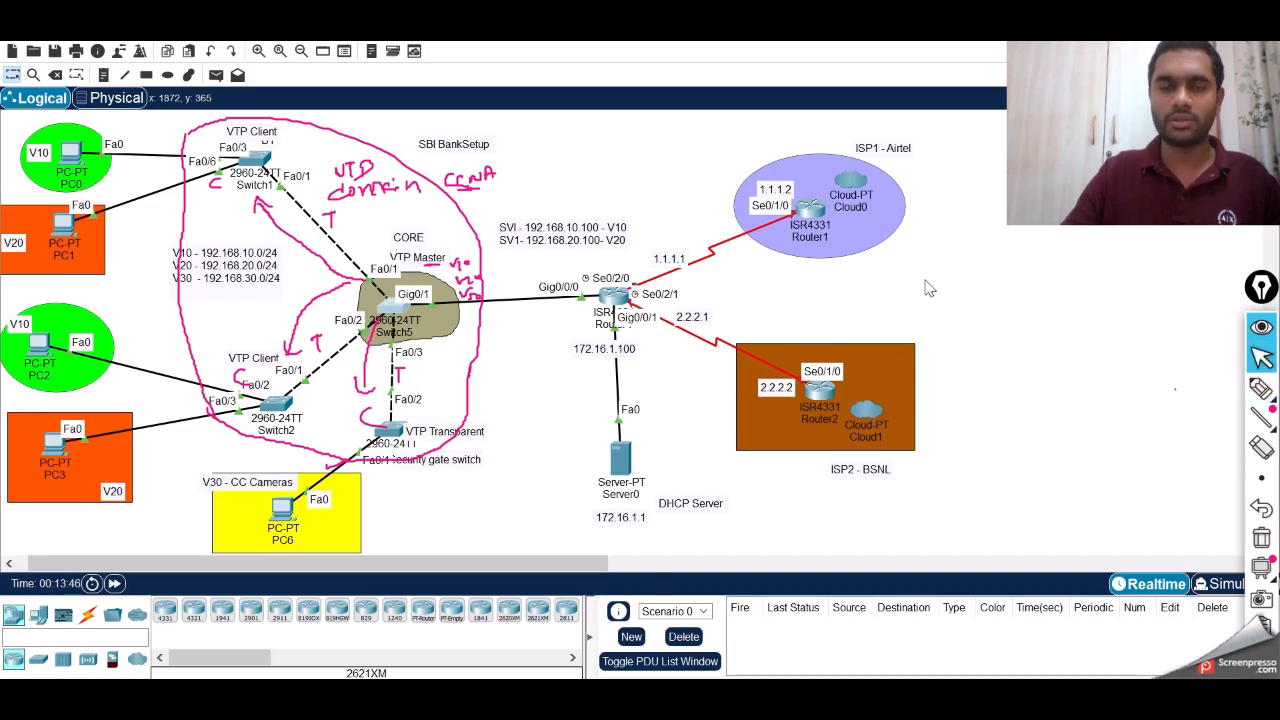
Open Switch1's command line and exit global configuration mode
{"action": "left_click", "coordinate": [265, 164]}
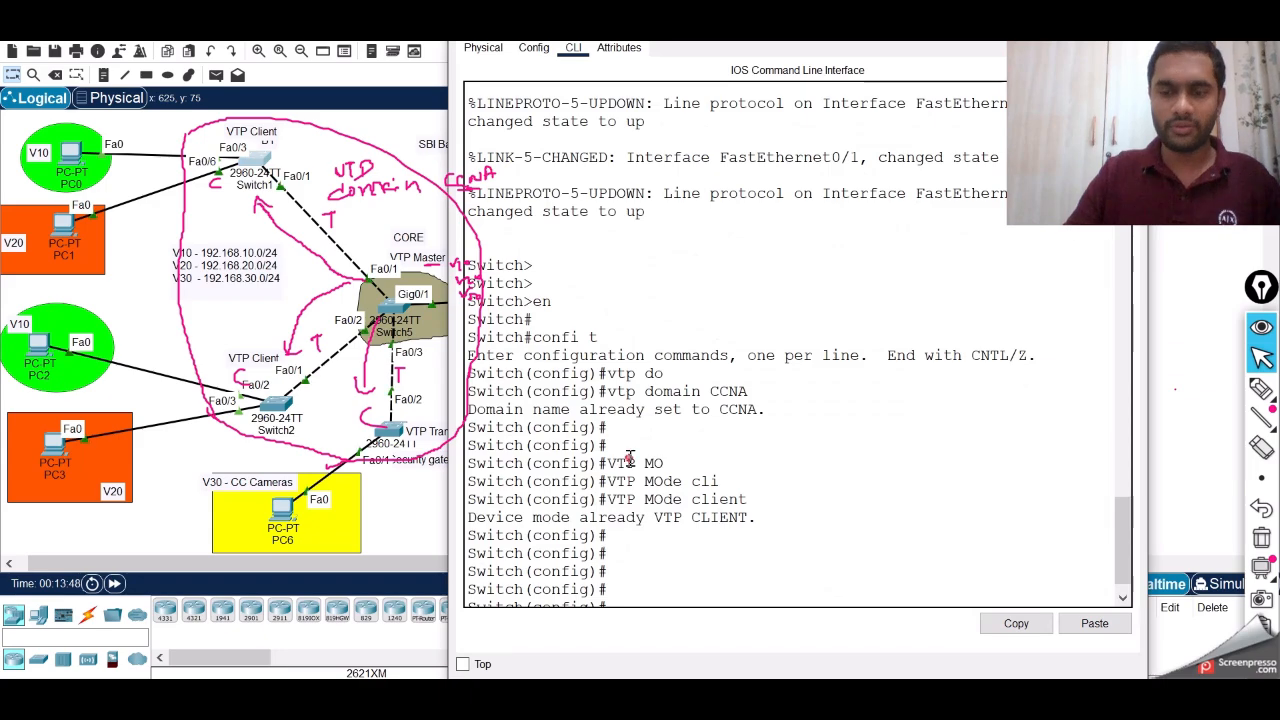
{"action": "key", "text": "Return"}
{"action": "key", "text": "Return"}
{"action": "key", "text": "Return"}
{"action": "key", "text": "Return"}
{"action": "key", "text": "Return"}
{"action": "key", "text": "Return"}
{"action": "type", "text": "exit"}
{"action": "key", "text": "Return"}
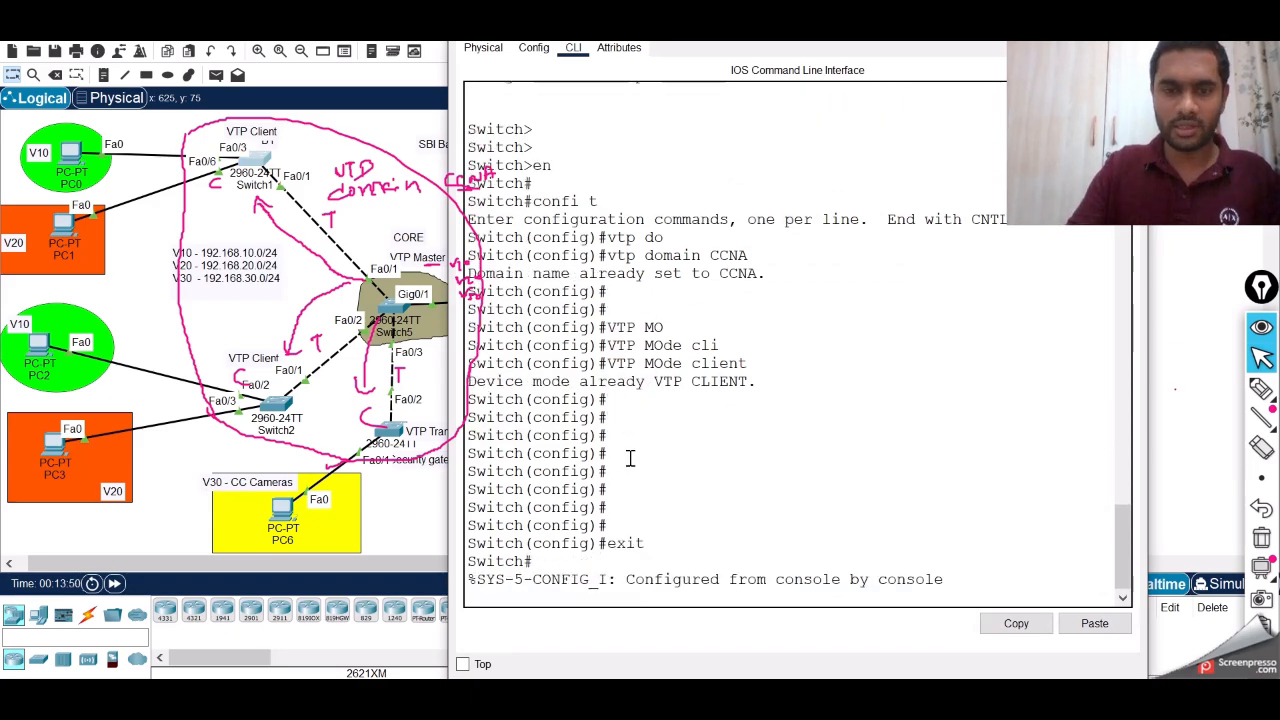
Show Switch1's VLAN table with sh vlan, move its window clear of the topology and highlight the rows for VLANs 10, 20 and 30
{"action": "key", "text": "Return"}
{"action": "key", "text": "Return"}
{"action": "type", "text": "sh vlan"}
{"action": "key", "text": "Return"}
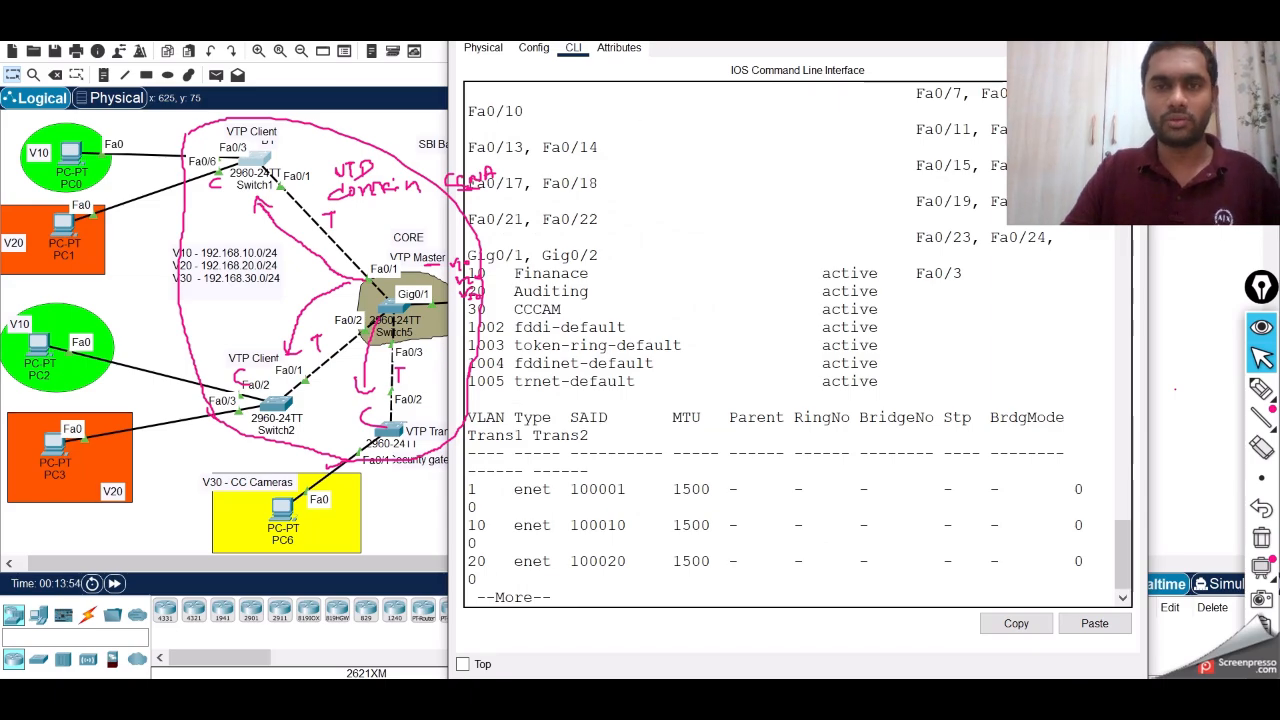
{"action": "left_click_drag", "start_coordinate": [685, 39], "coordinate": [740, 72]}
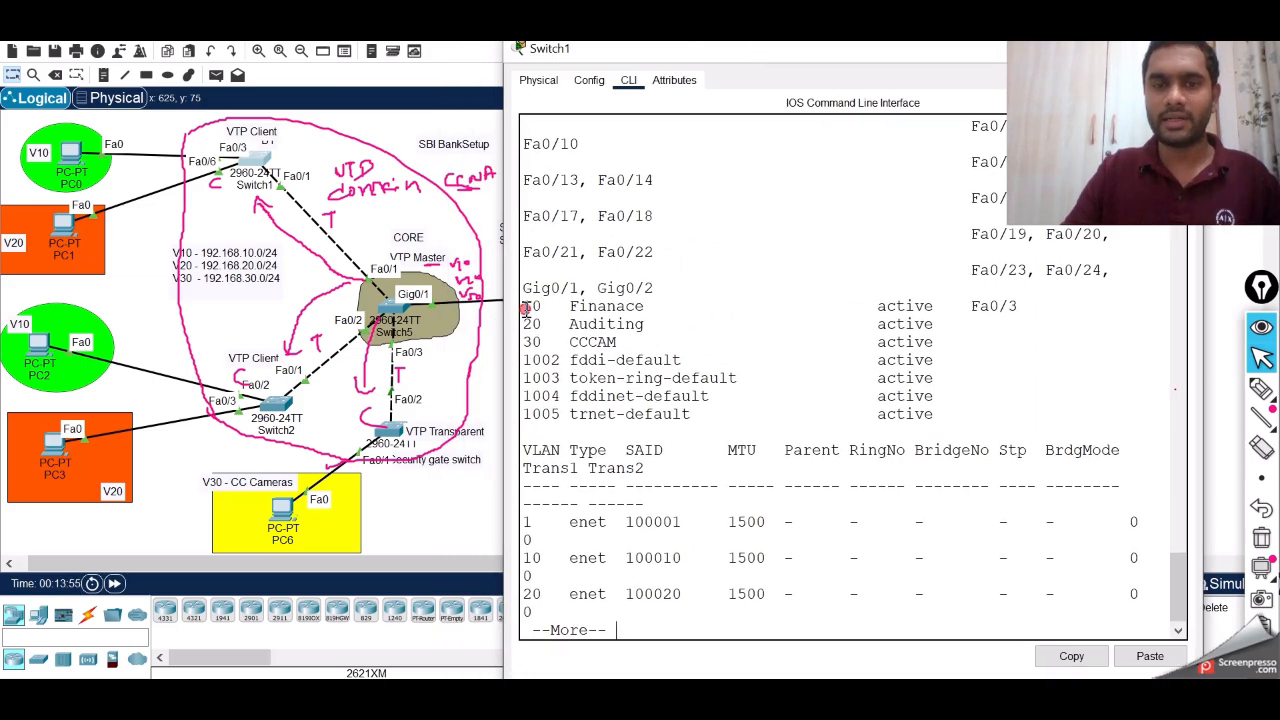
{"action": "left_click_drag", "start_coordinate": [525, 309], "coordinate": [963, 340]}
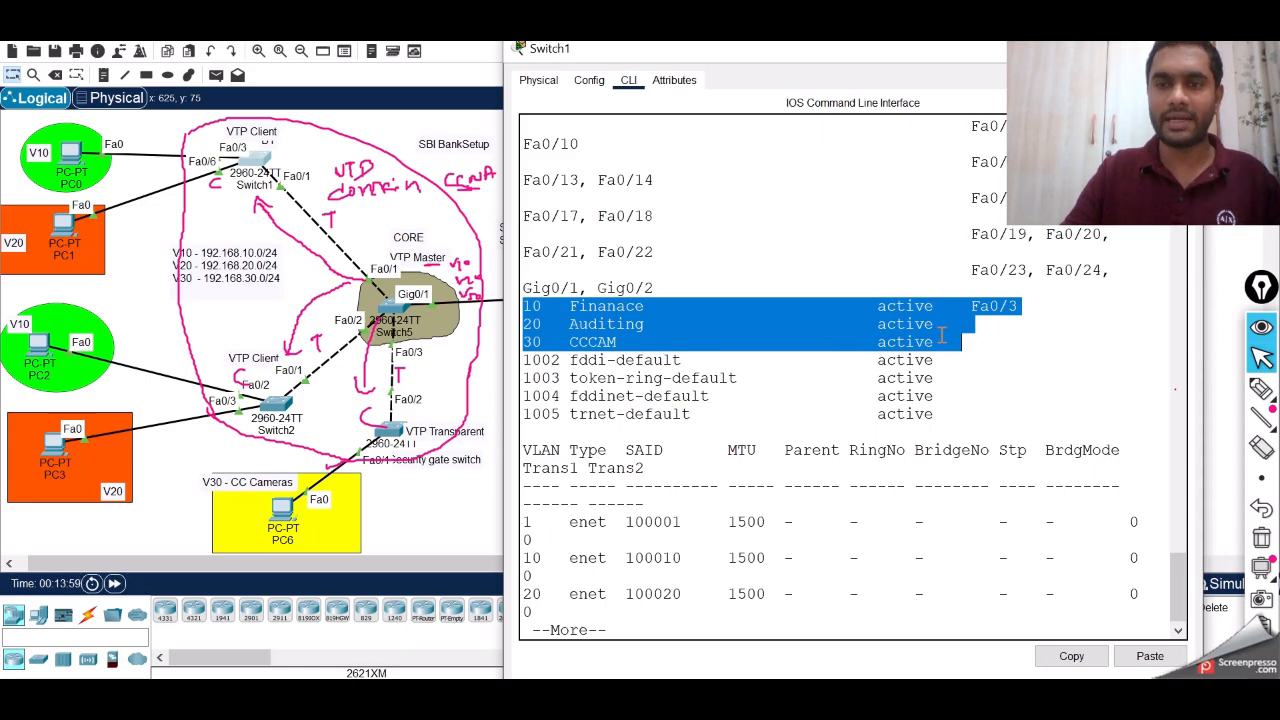
Put away Switch1's window and the other open applications, and return to the Packet Tracer topology
{"action": "left_click", "coordinate": [1168, 41]}
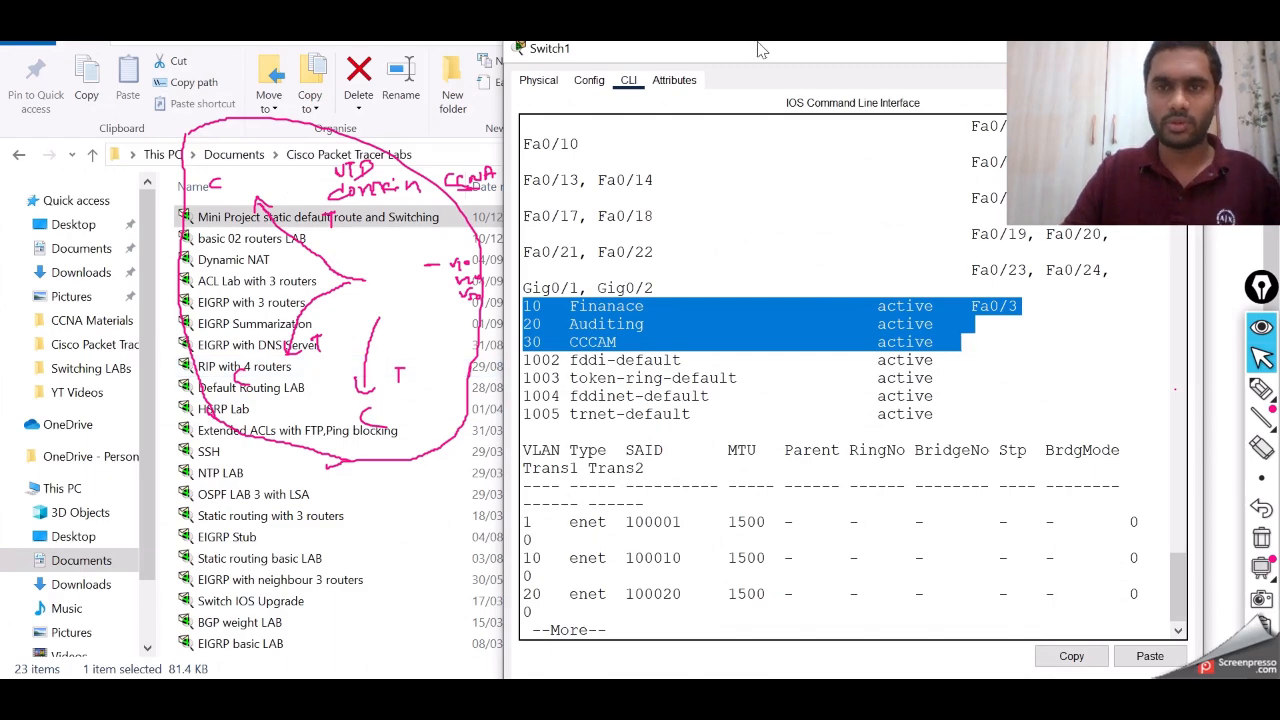
{"action": "left_click_drag", "start_coordinate": [760, 50], "coordinate": [578, 90]}
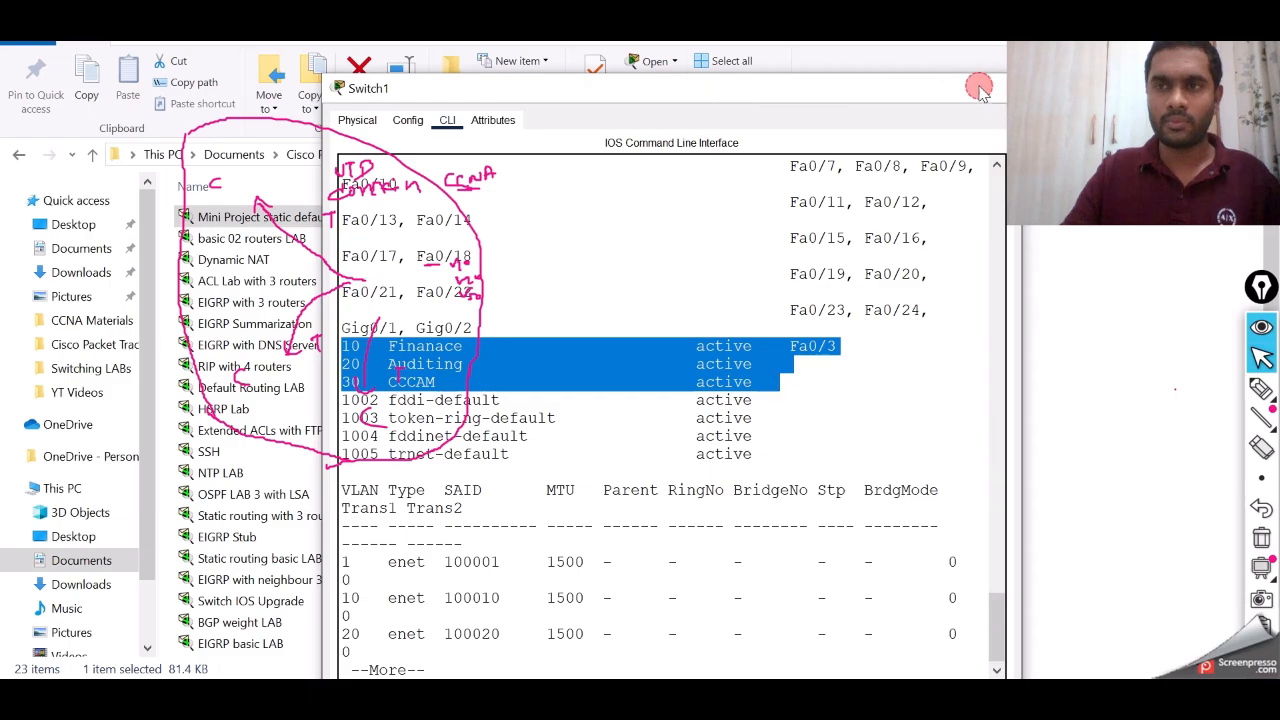
{"action": "left_click", "coordinate": [979, 88]}
{"action": "left_click", "coordinate": [1168, 43]}
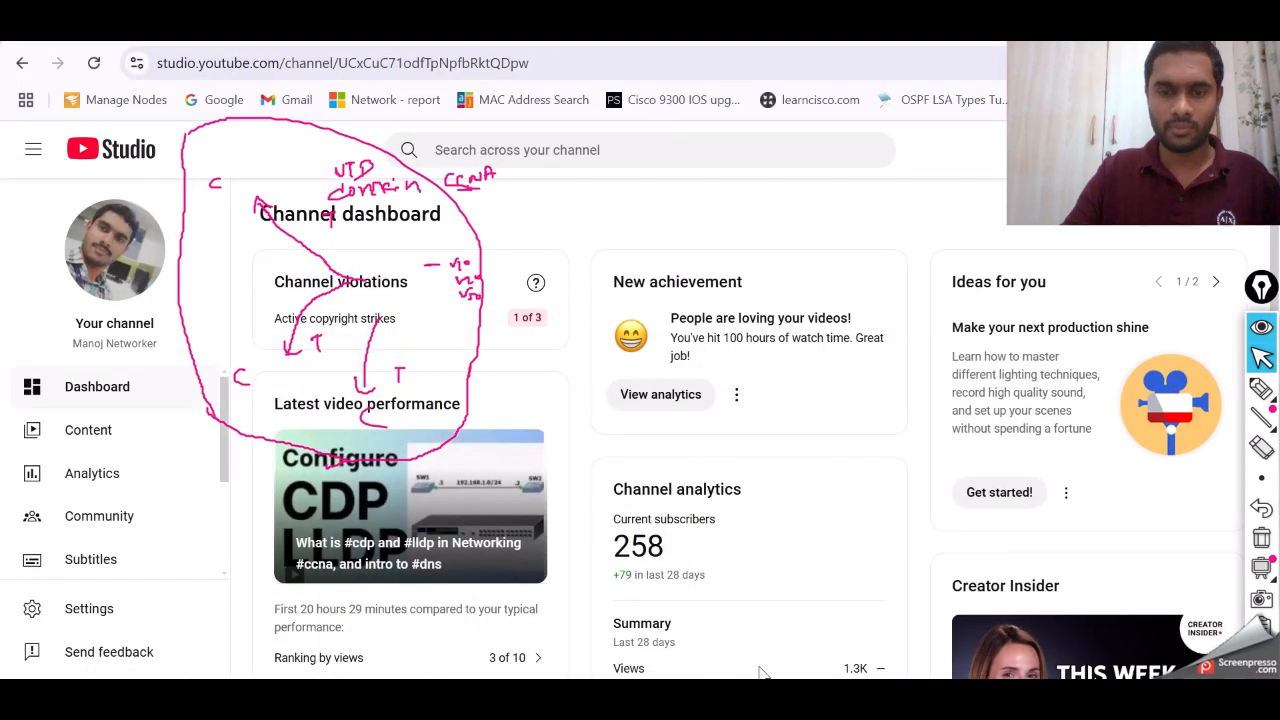
{"action": "left_click", "coordinate": [661, 700]}
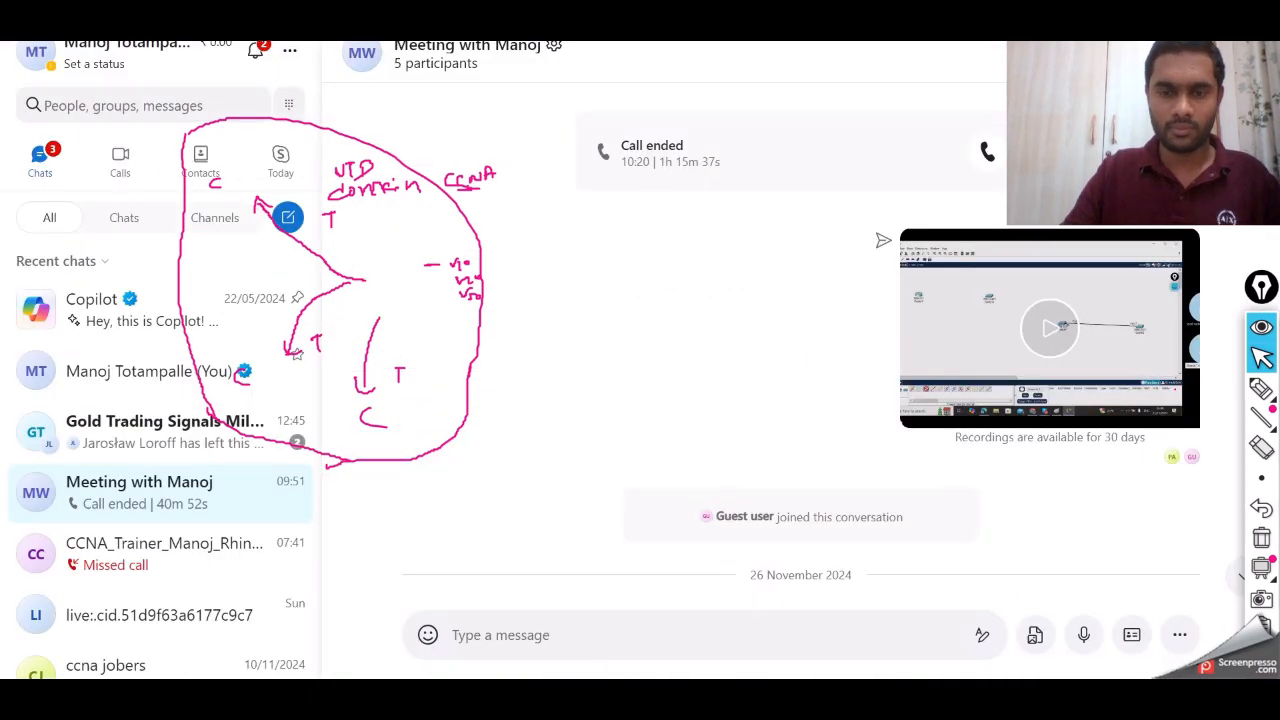
{"action": "mouse_move", "coordinate": [811, 700]}
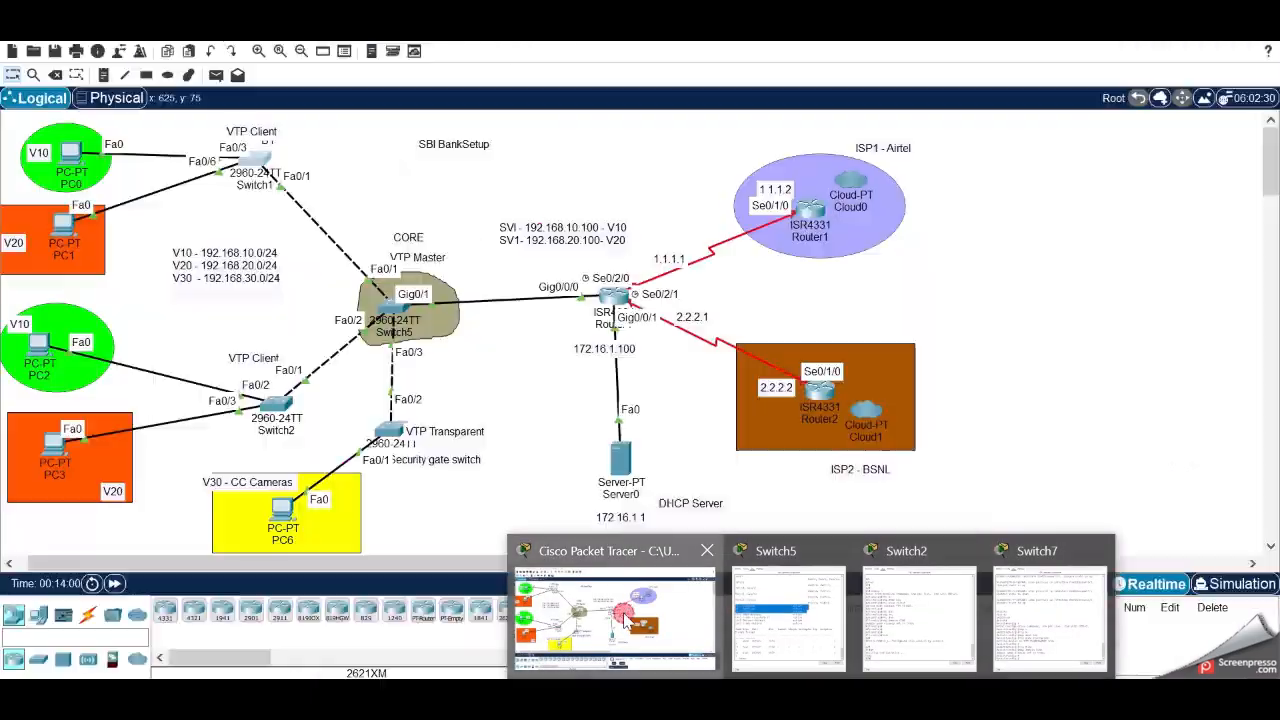
{"action": "left_click", "coordinate": [624, 619]}
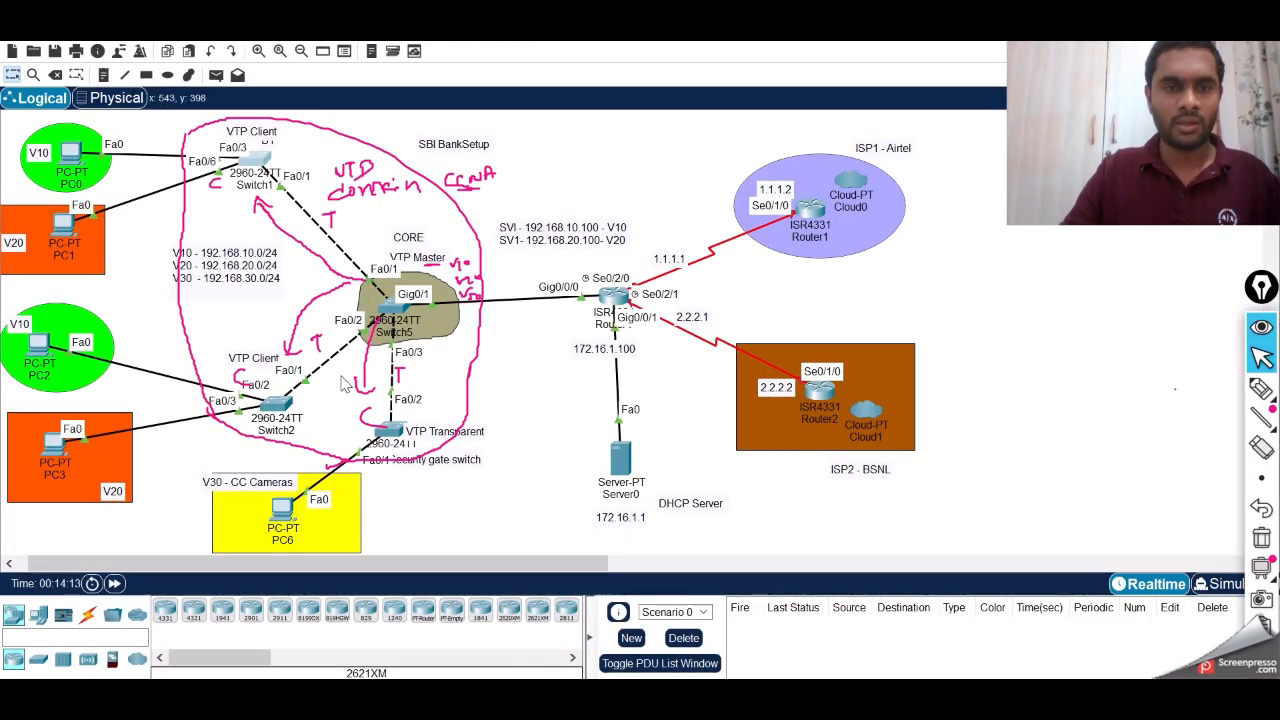
Show Switch2's VLAN table with sh vlan br, mark the rows for VLANs 10, 20 and 30, and return to the topology
{"action": "left_click", "coordinate": [271, 412]}
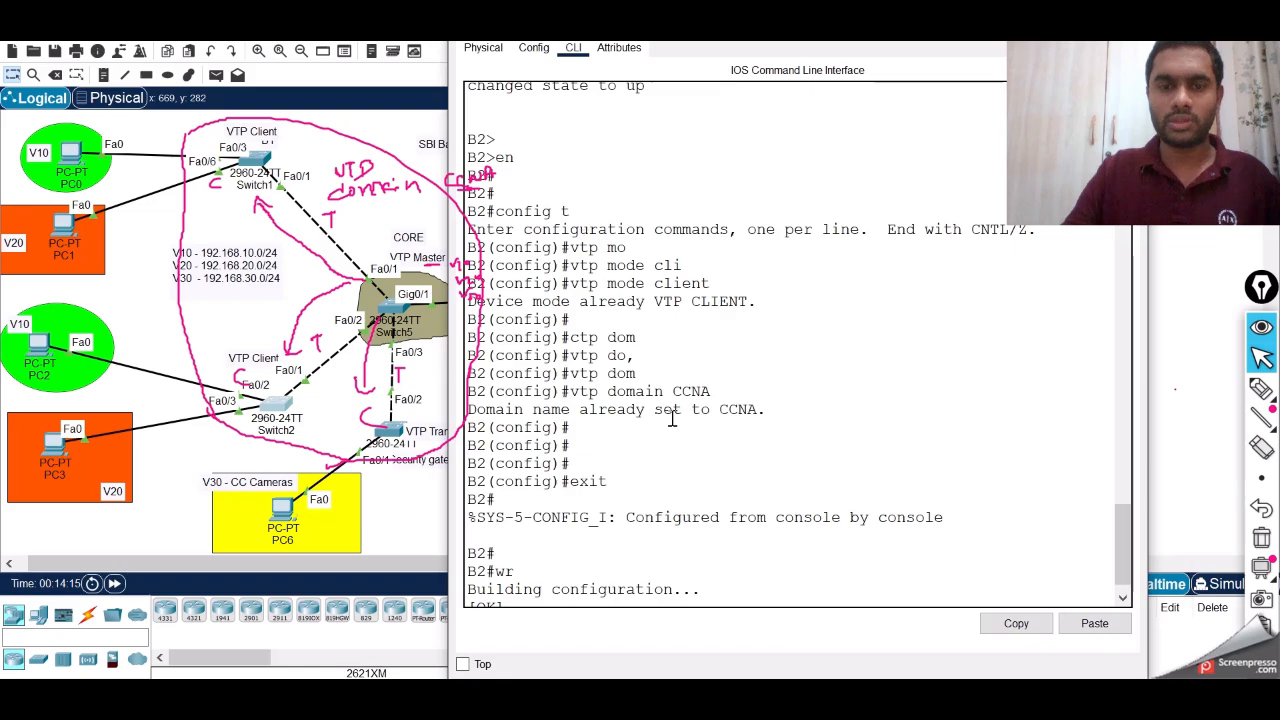
{"action": "left_click", "coordinate": [724, 454]}
{"action": "key", "text": "Return"}
{"action": "key", "text": "Return"}
{"action": "key", "text": "Return"}
{"action": "type", "text": "sh v"}
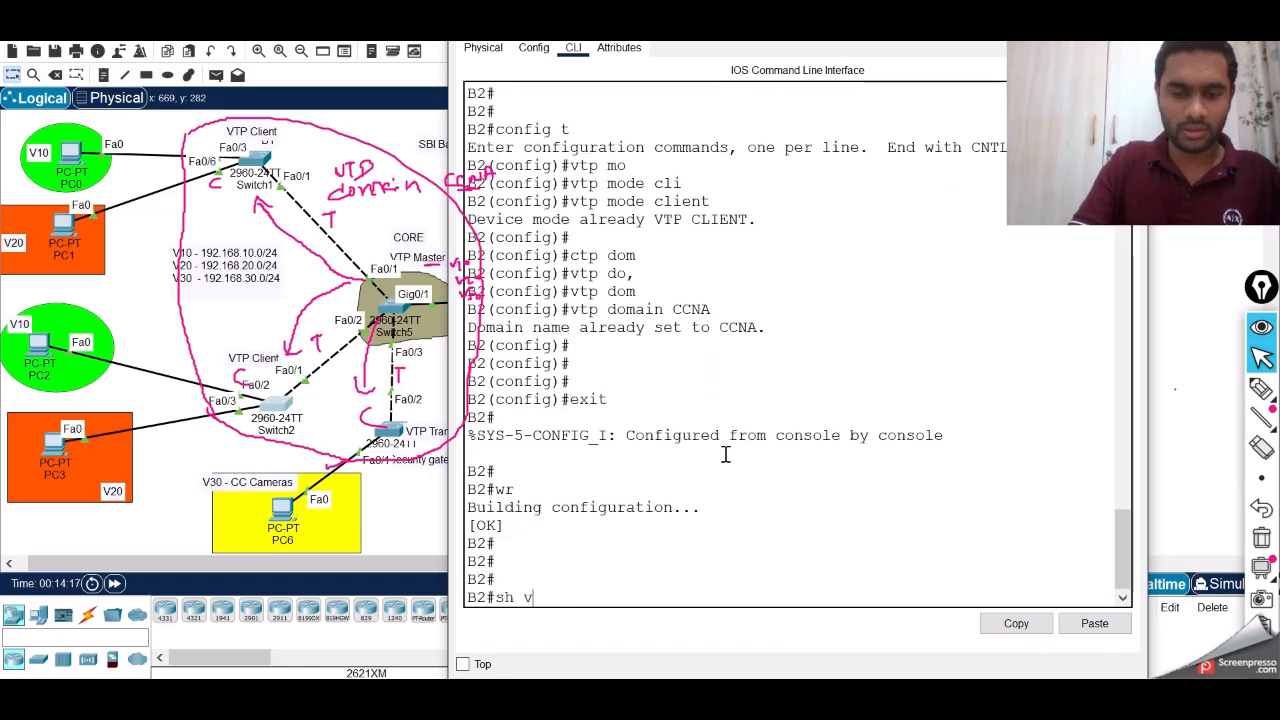
{"action": "type", "text": "lan br"}
{"action": "key", "text": "Return"}
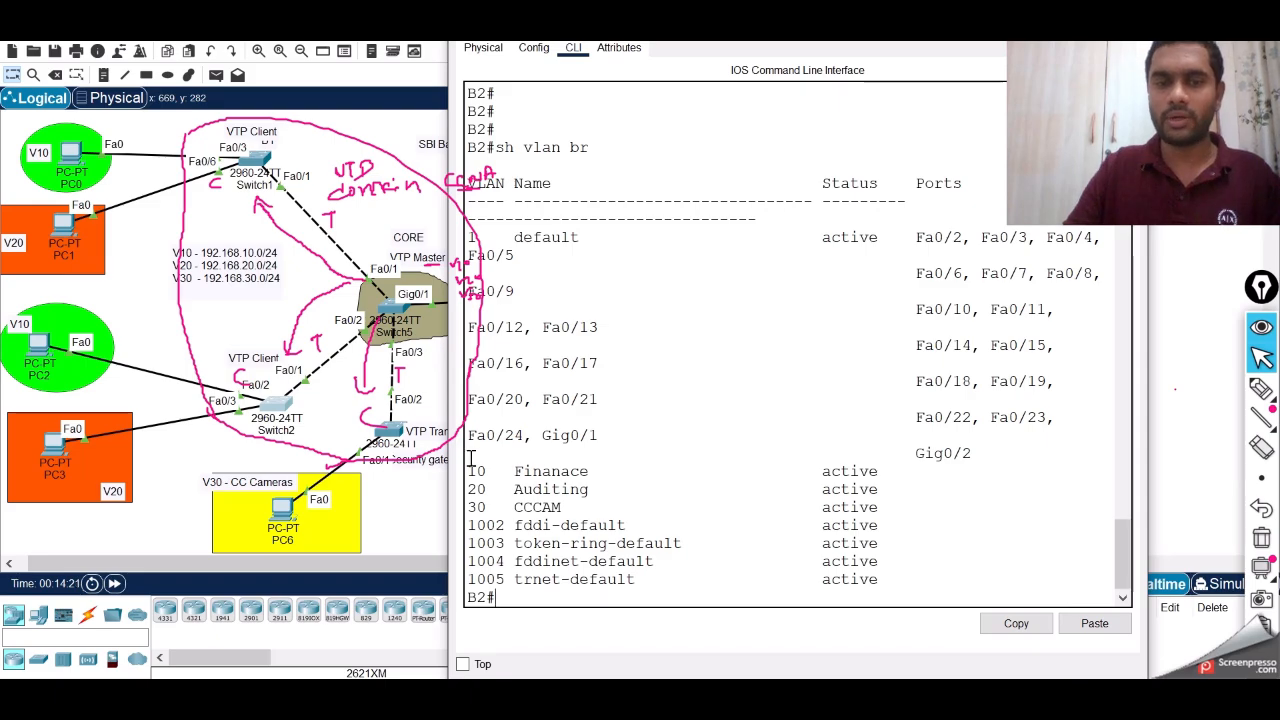
{"action": "left_click_drag", "start_coordinate": [470, 457], "coordinate": [913, 517]}
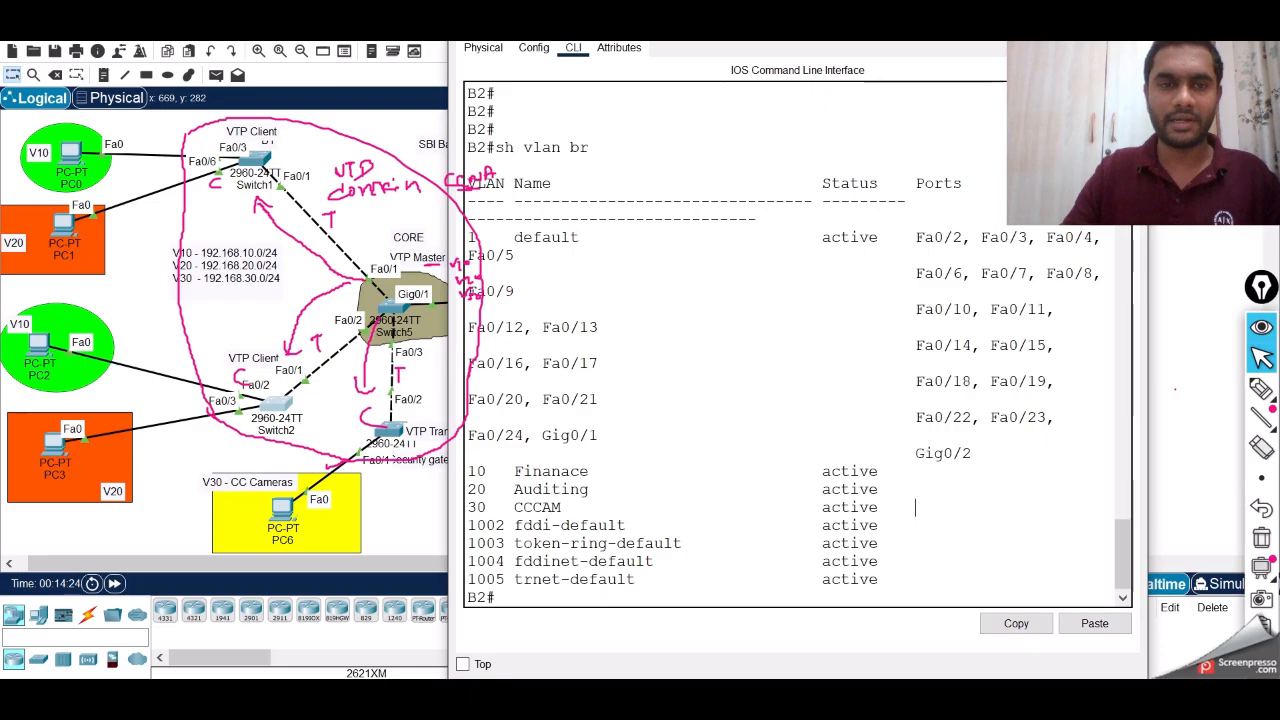
{"action": "key", "text": "alt+Tab"}
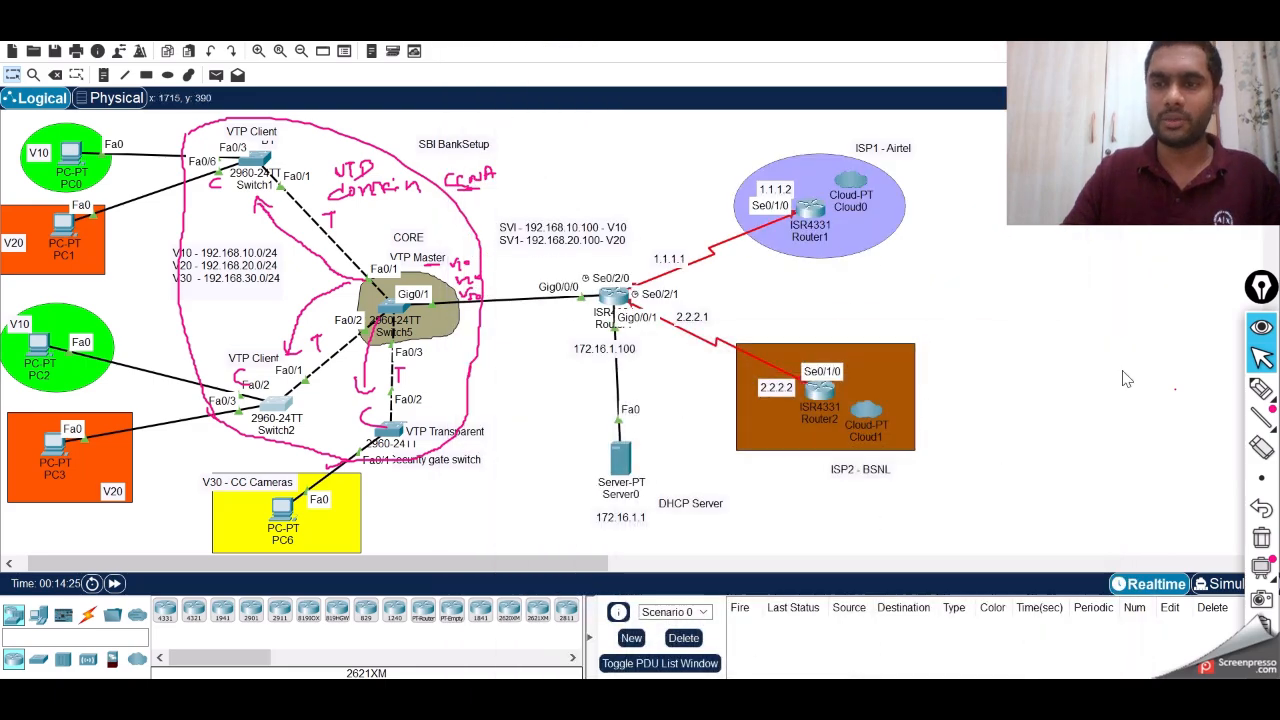
Erase all handwritten annotations from the topology and show the core switch together with the router, DHCP server and both ISPs
{"action": "left_click", "coordinate": [1262, 538]}
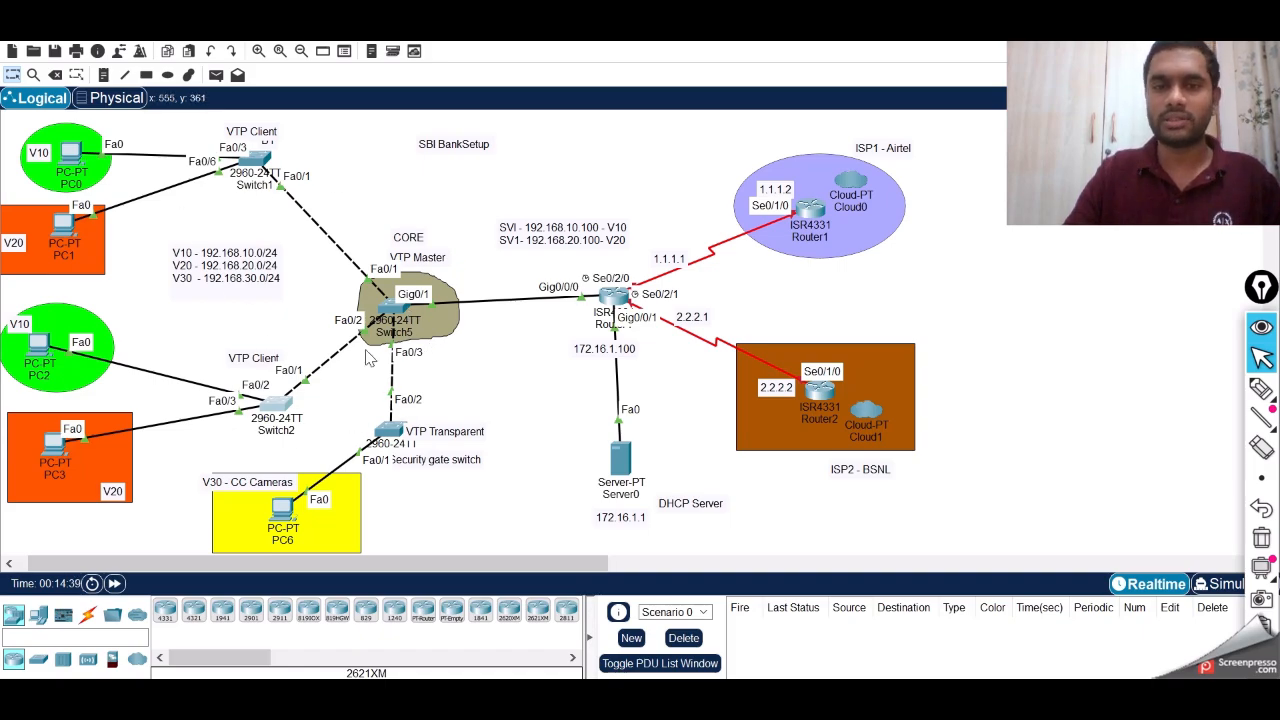
{"action": "left_click_drag", "start_coordinate": [497, 577], "coordinate": [540, 577]}
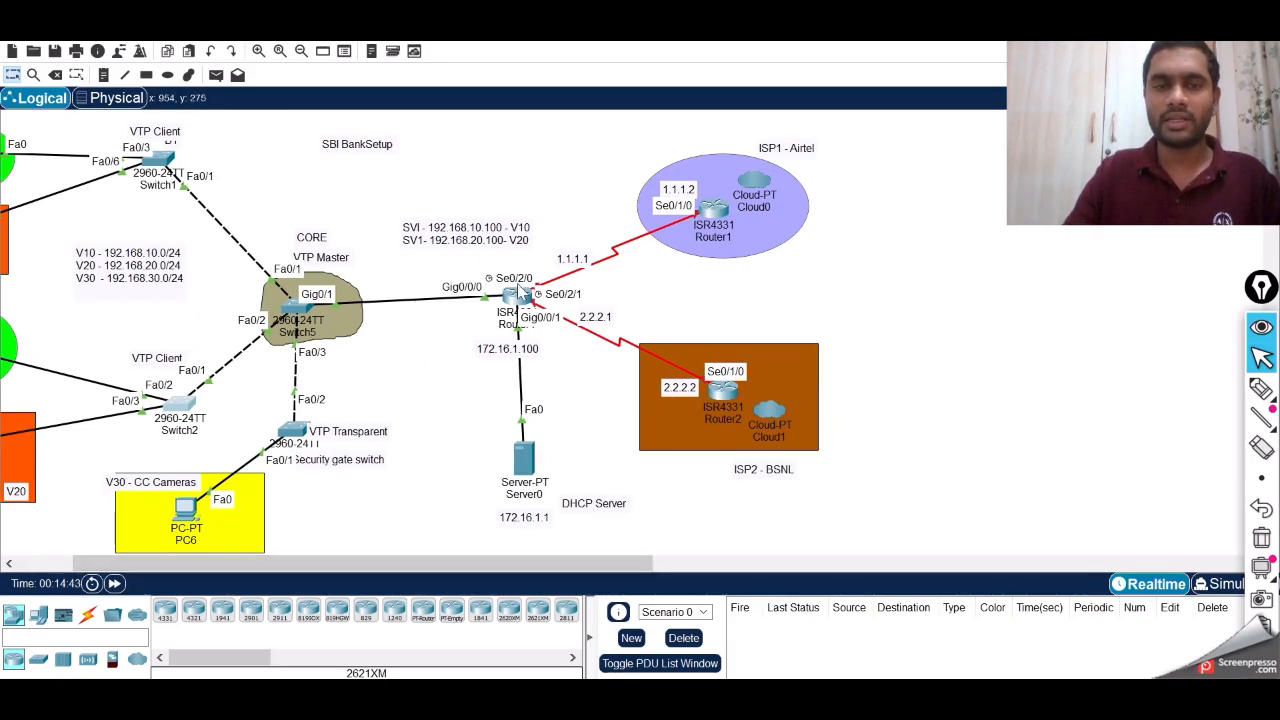
{"action": "left_click_drag", "start_coordinate": [486, 568], "coordinate": [557, 572]}
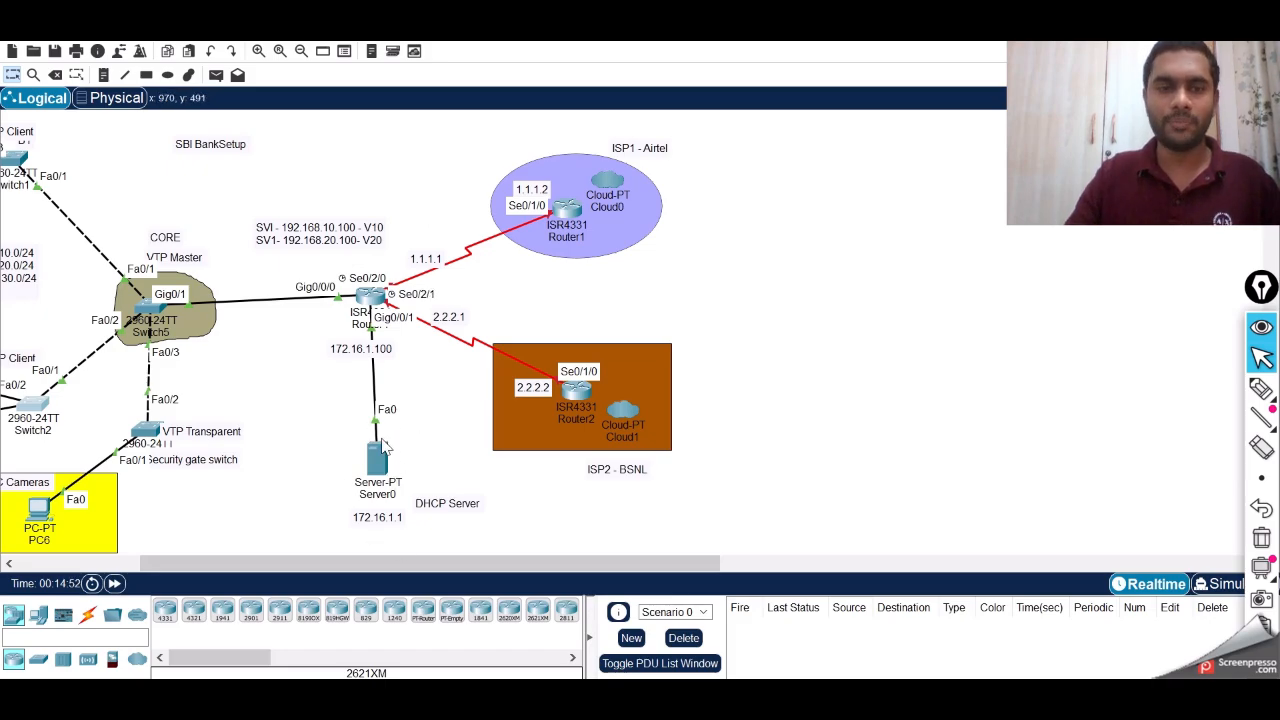
{"action": "left_click_drag", "start_coordinate": [386, 569], "coordinate": [310, 570]}
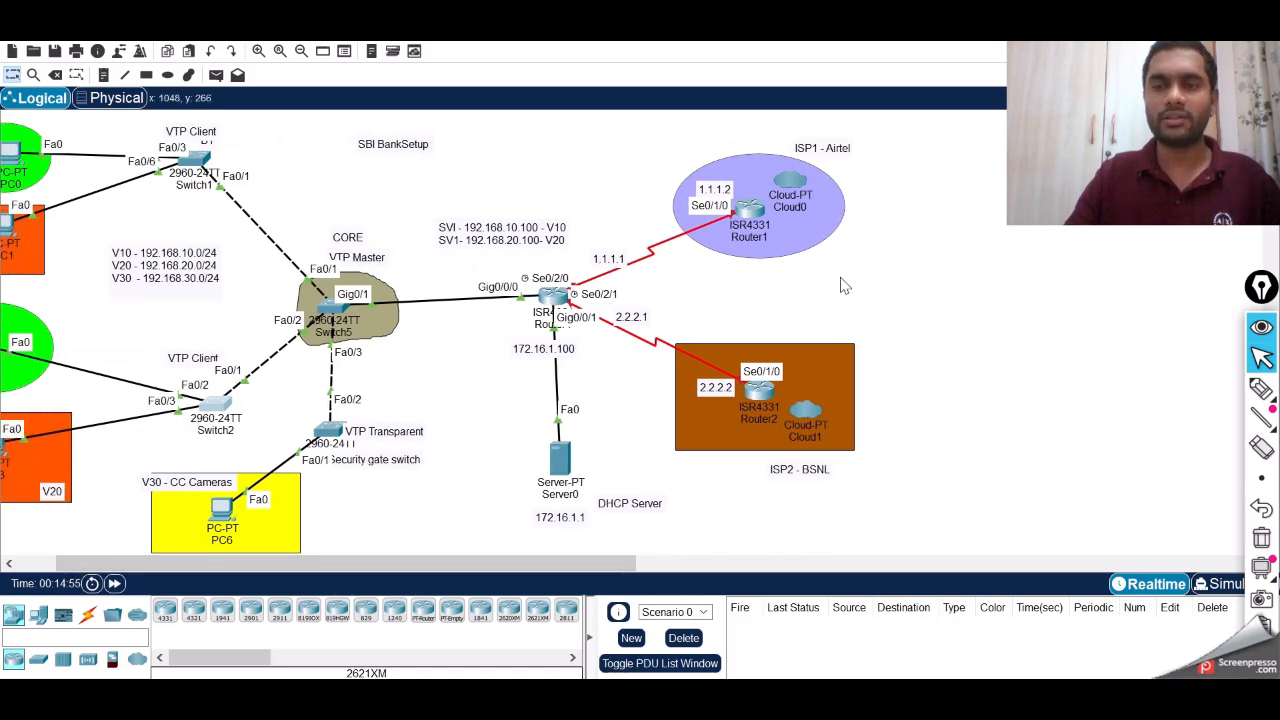
Sketch arrows from the switch links through the core switch to the router, label its Gig0/0/0 port SVI, and erase the annotations
{"action": "left_click", "coordinate": [1264, 392]}
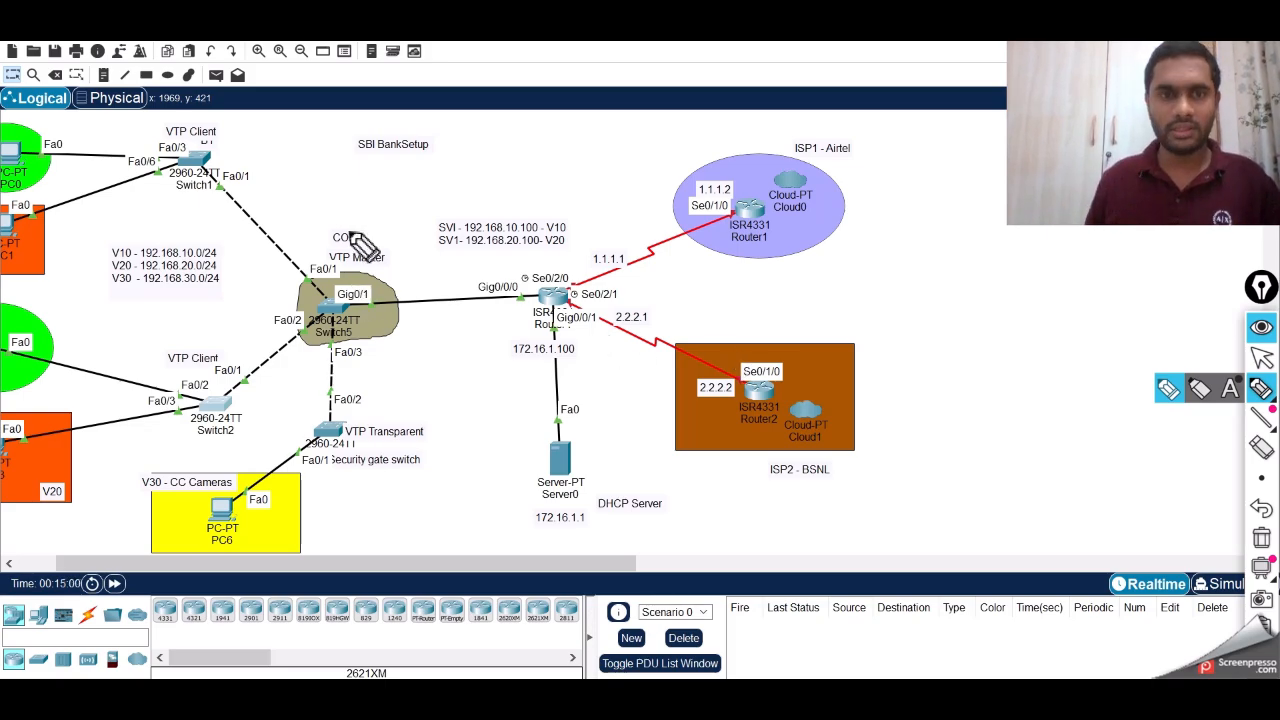
{"action": "mouse_move", "coordinate": [240, 240]}
{"action": "left_mouse_down"}
{"action": "mouse_move", "coordinate": [278, 282]}
{"action": "mouse_move", "coordinate": [260, 289]}
{"action": "left_mouse_up"}
{"action": "left_click_drag", "start_coordinate": [281, 268], "coordinate": [281, 292]}
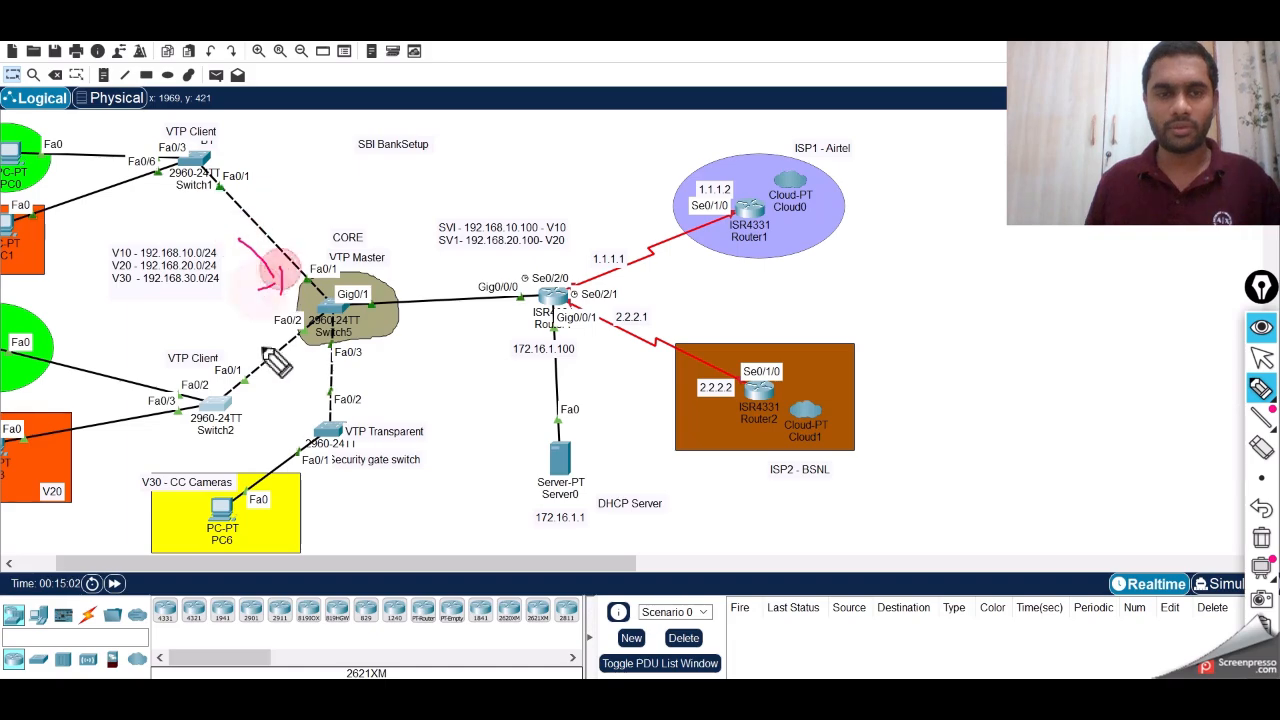
{"action": "left_click_drag", "start_coordinate": [257, 349], "coordinate": [313, 347]}
{"action": "mouse_move", "coordinate": [376, 292]}
{"action": "left_mouse_down"}
{"action": "mouse_move", "coordinate": [430, 266]}
{"action": "mouse_move", "coordinate": [497, 272]}
{"action": "mouse_move", "coordinate": [526, 308]}
{"action": "mouse_move", "coordinate": [505, 332]}
{"action": "mouse_move", "coordinate": [468, 338]}
{"action": "mouse_move", "coordinate": [492, 322]}
{"action": "left_mouse_up"}
{"action": "left_click", "coordinate": [533, 295]}
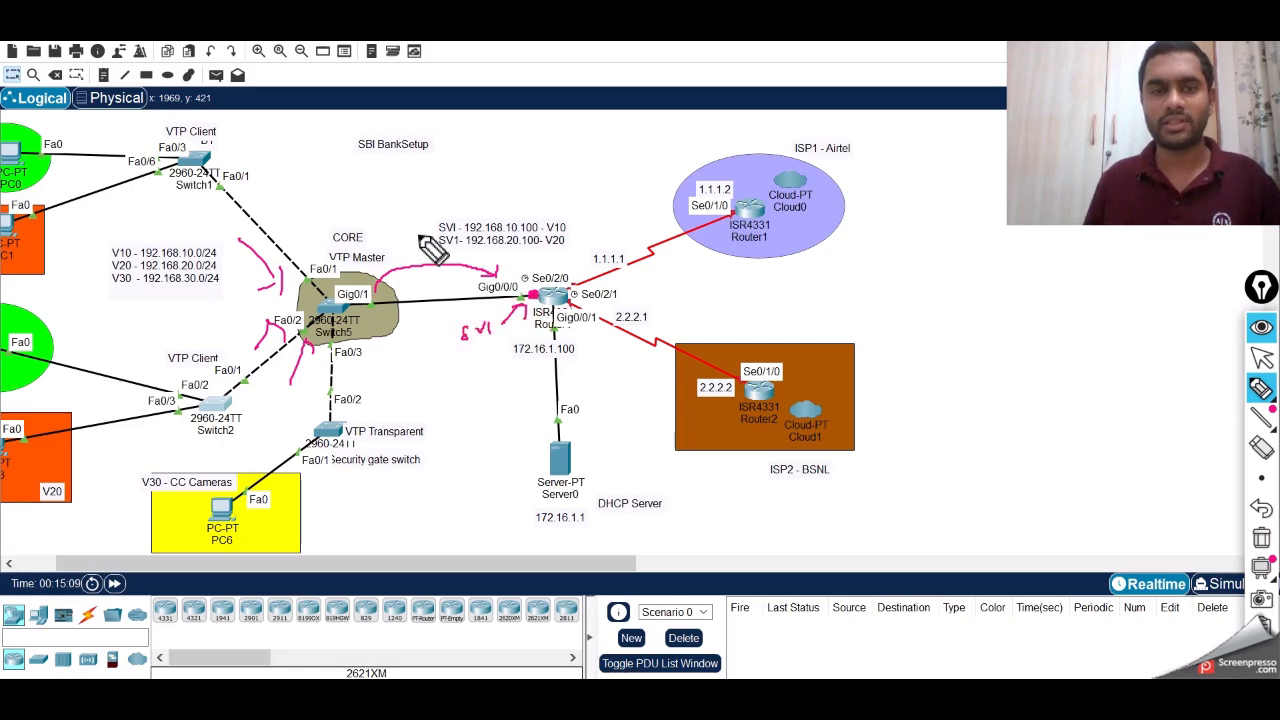
{"action": "mouse_move", "coordinate": [413, 228]}
{"action": "left_mouse_down"}
{"action": "mouse_move", "coordinate": [430, 227]}
{"action": "mouse_move", "coordinate": [430, 240]}
{"action": "left_mouse_up"}
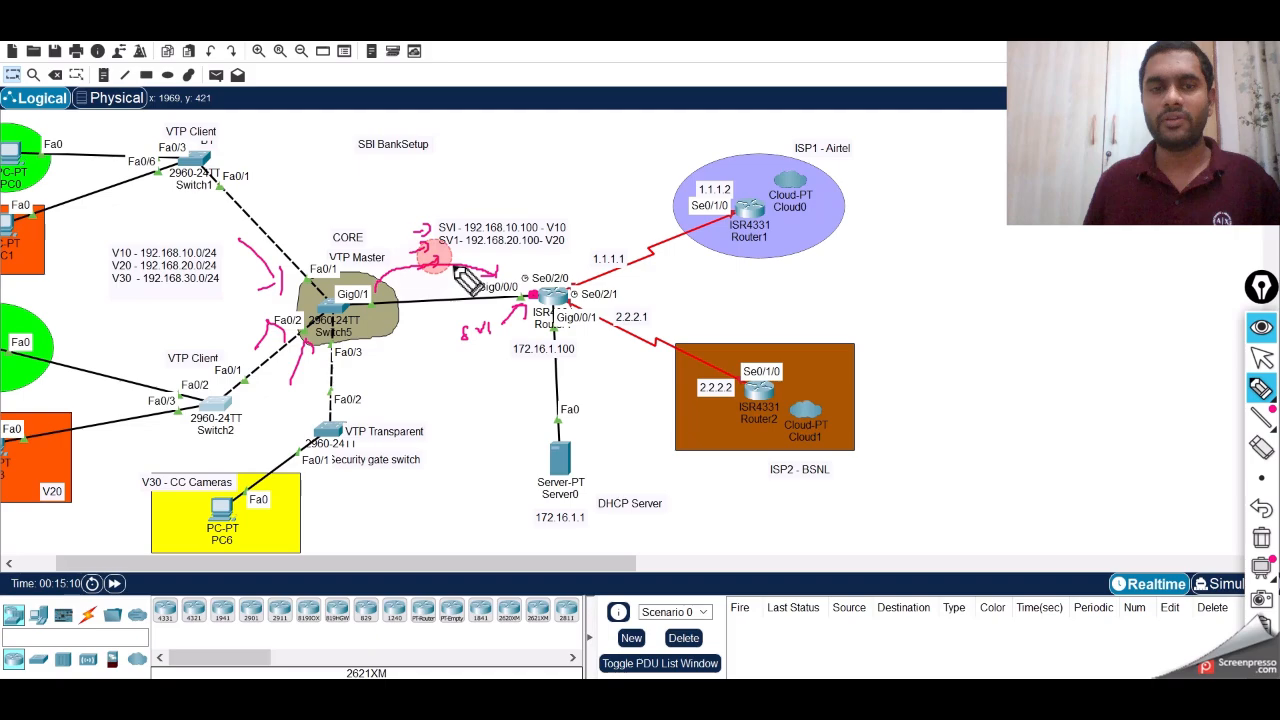
{"action": "left_click", "coordinate": [1261, 357]}
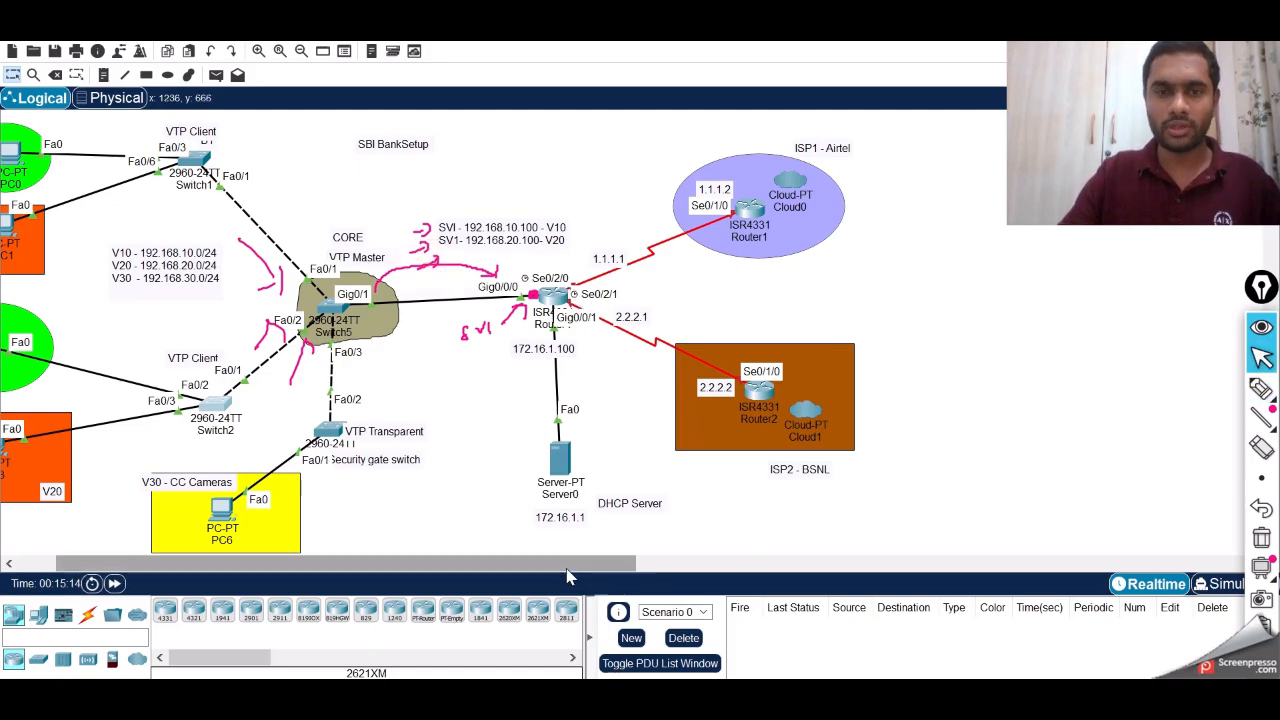
{"action": "left_click_drag", "start_coordinate": [566, 564], "coordinate": [763, 581]}
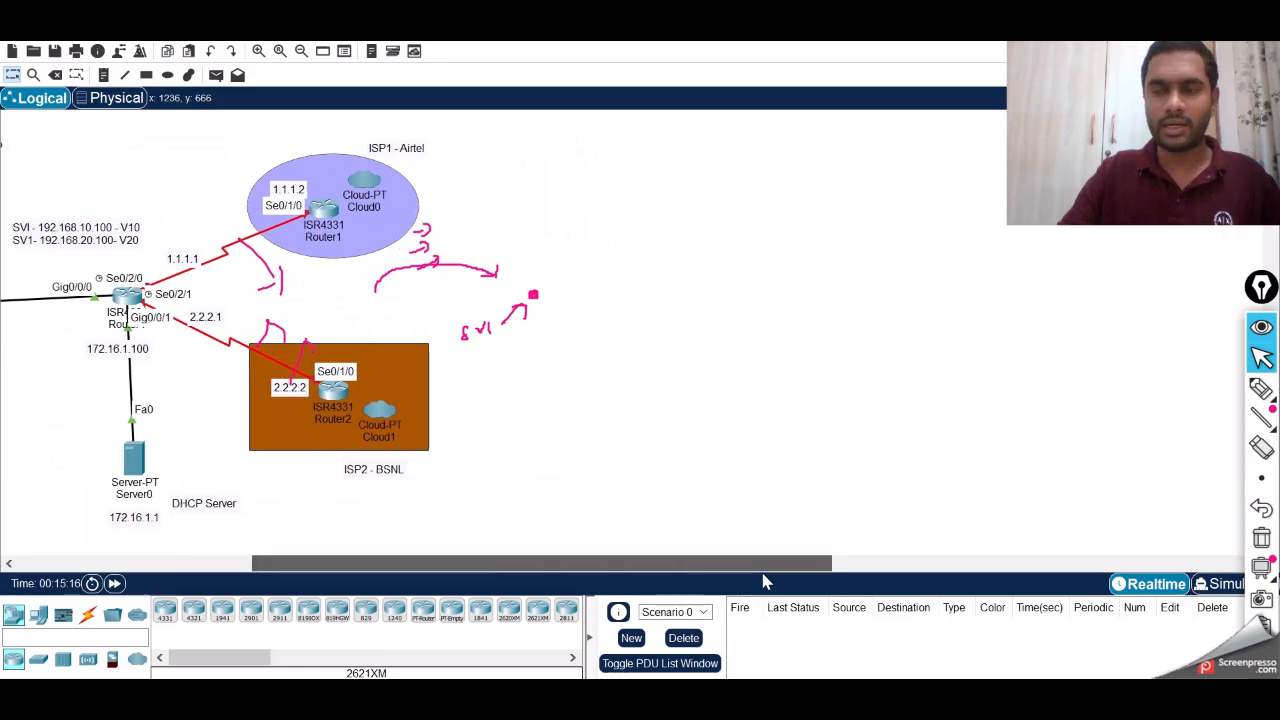
{"action": "left_click", "coordinate": [1263, 545]}
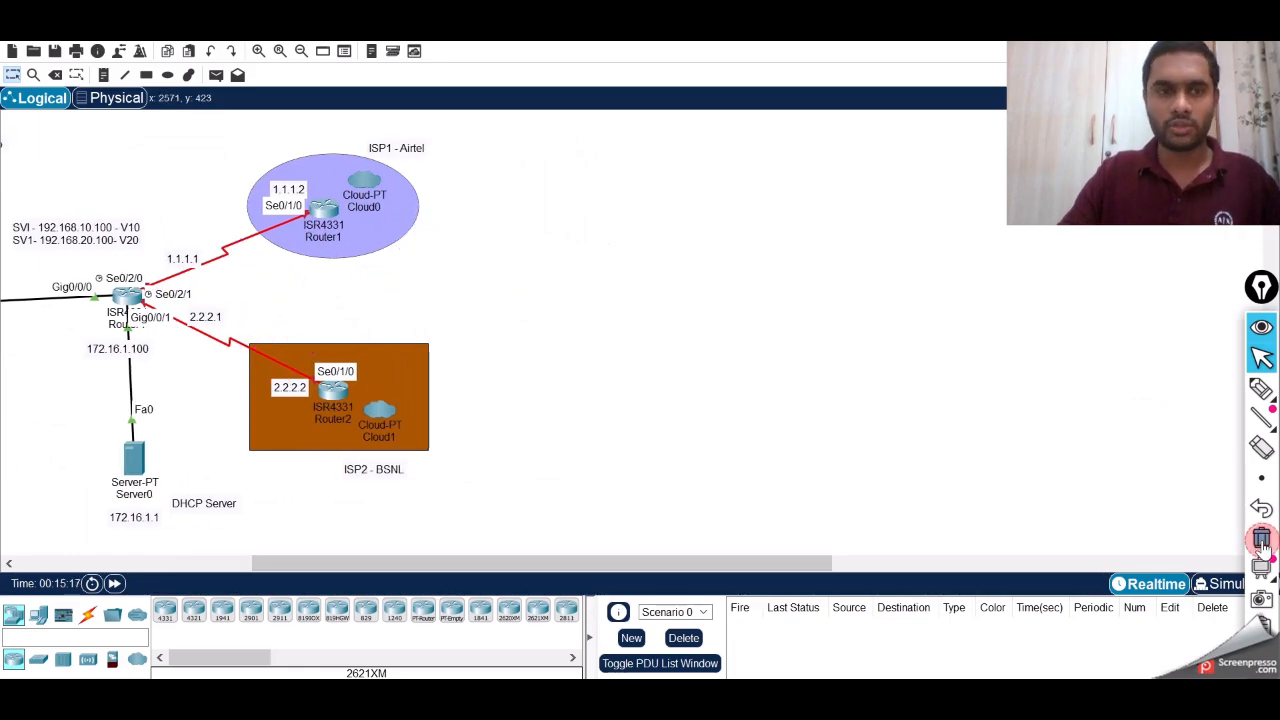
Open the command line of the router connected to the core switch and enter global configuration mode with en and config t
{"action": "left_click", "coordinate": [120, 292]}
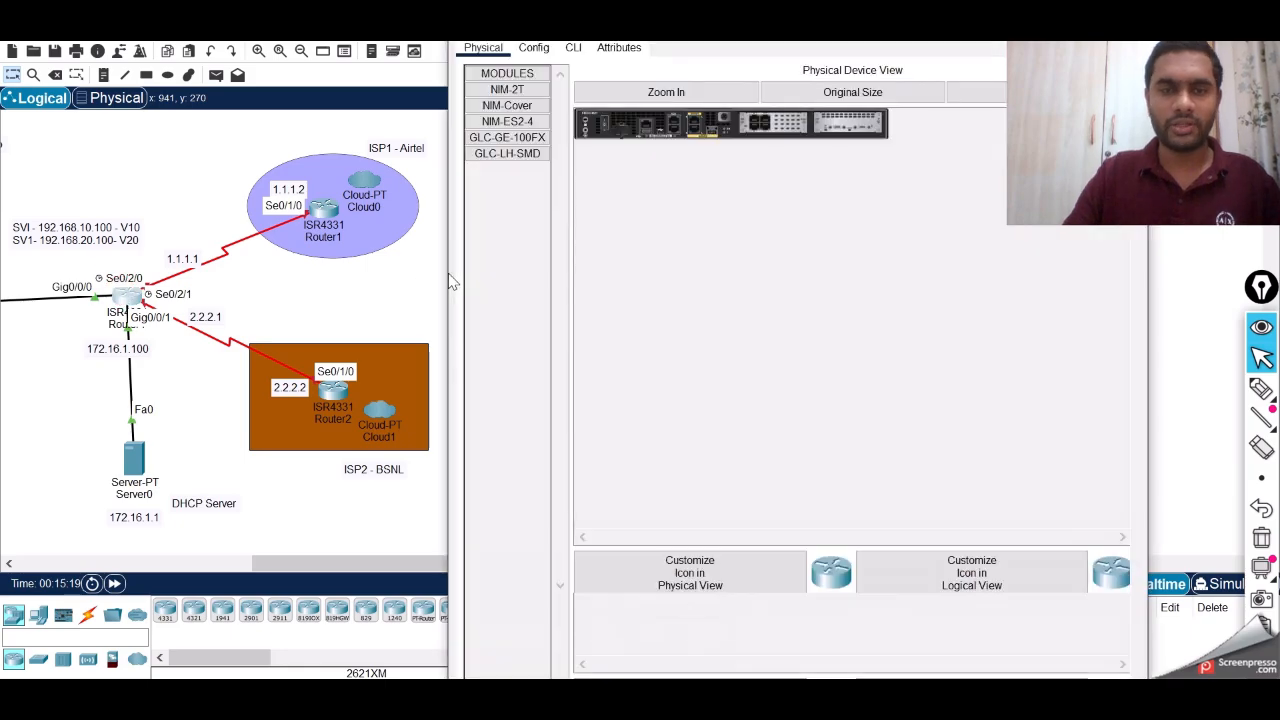
{"action": "left_click", "coordinate": [574, 48]}
{"action": "key", "text": "Return"}
{"action": "key", "text": "Return"}
{"action": "key", "text": "Return"}
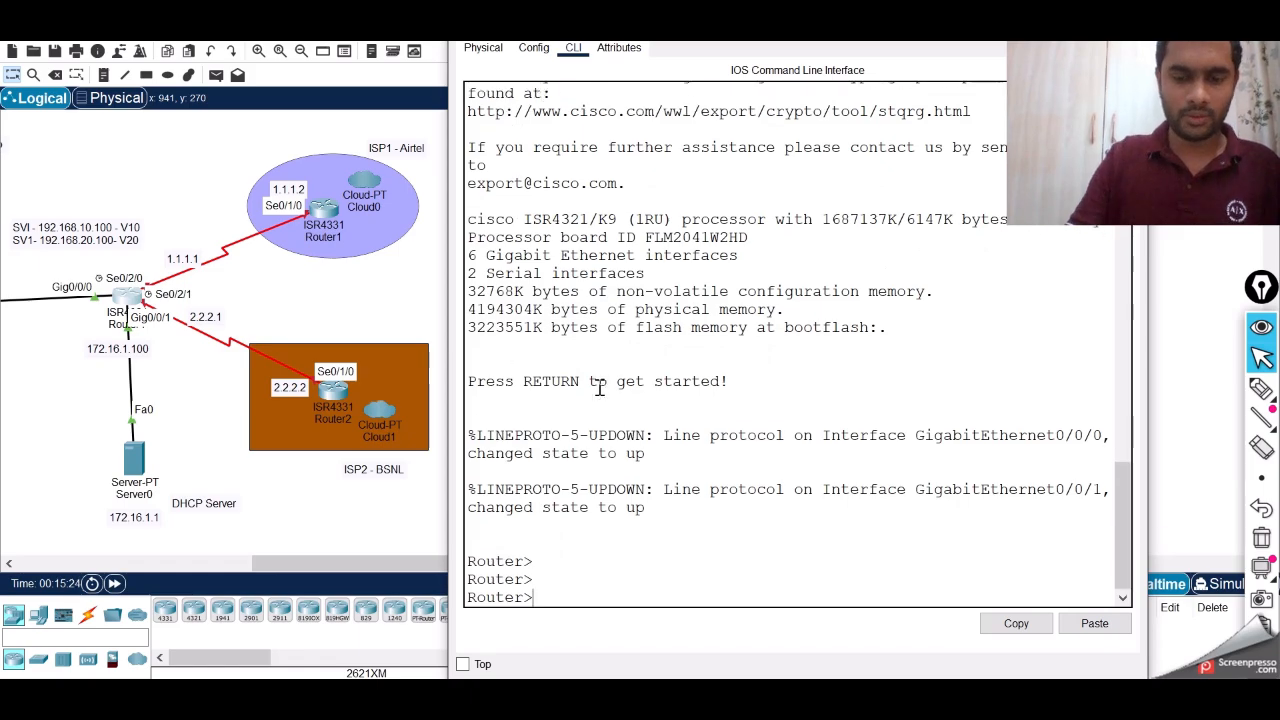
{"action": "type", "text": "en"}
{"action": "key", "text": "Return"}
{"action": "key", "text": "Return"}
{"action": "type", "text": "co"}
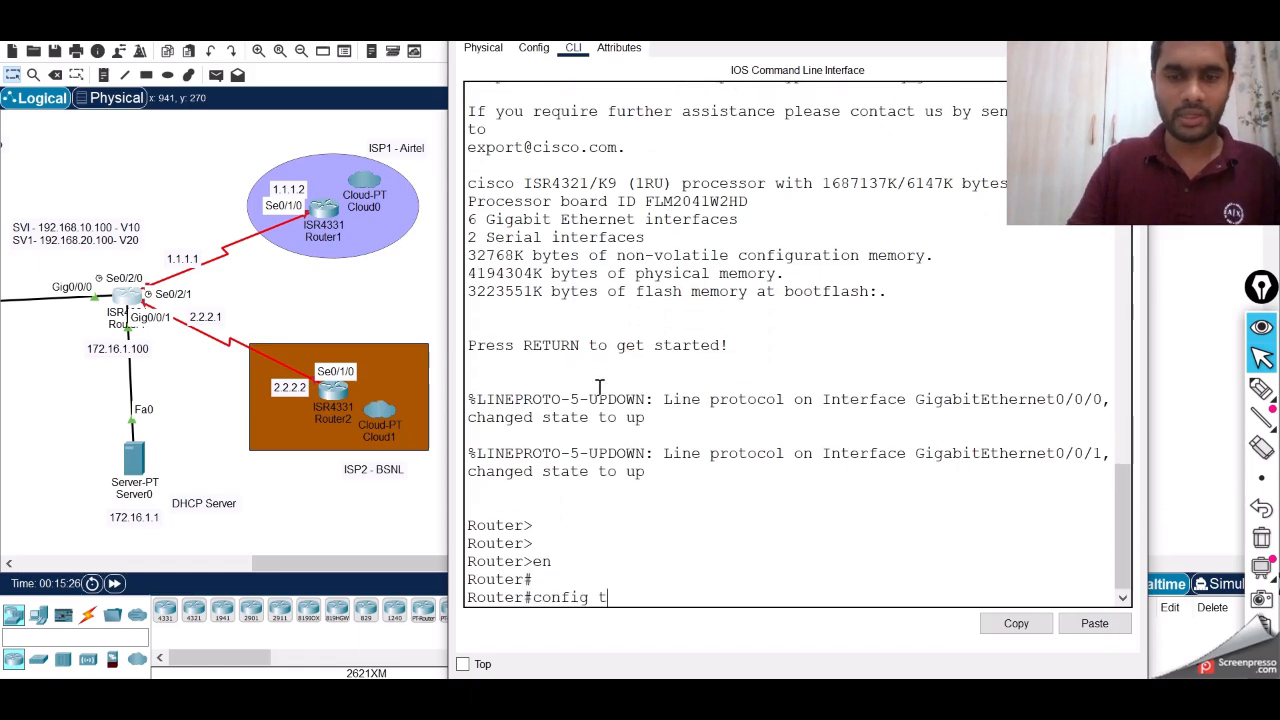
{"action": "type", "text": "nfig t"}
{"action": "key", "text": "Return"}
{"action": "key", "text": "Return"}
Enable the router's interface gi0/0/0 with no sh and remove its address with no ip address
{"action": "type", "text": "int gi"}
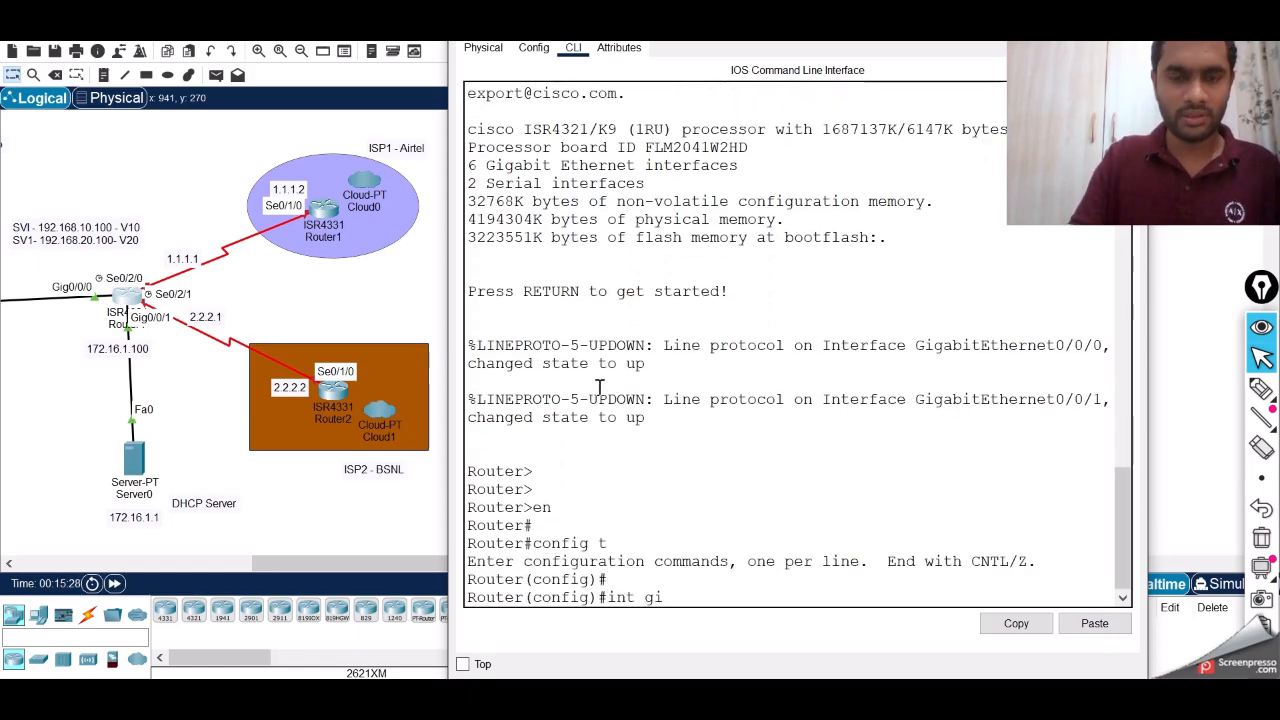
{"action": "type", "text": "0/0/0"}
{"action": "key", "text": "Return"}
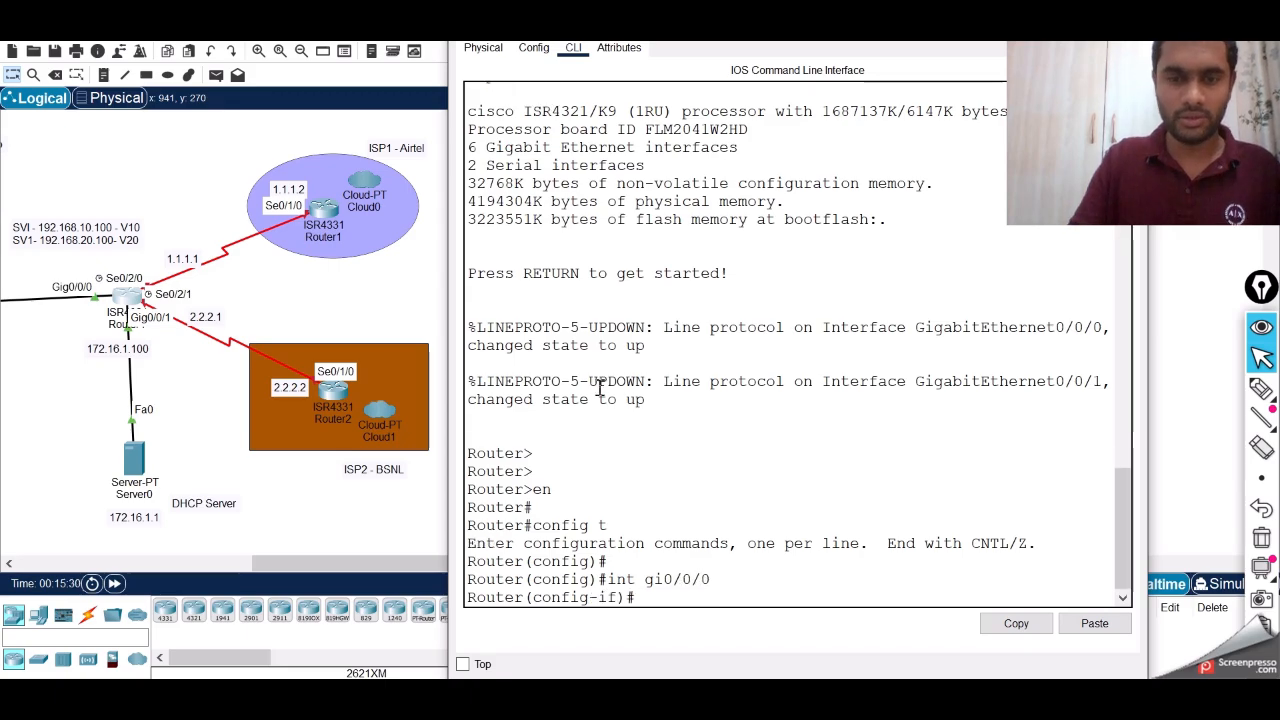
{"action": "key", "text": "Return"}
{"action": "type", "text": "no sh"}
{"action": "key", "text": "Return"}
{"action": "key", "text": "Return"}
{"action": "type", "text": "no"}
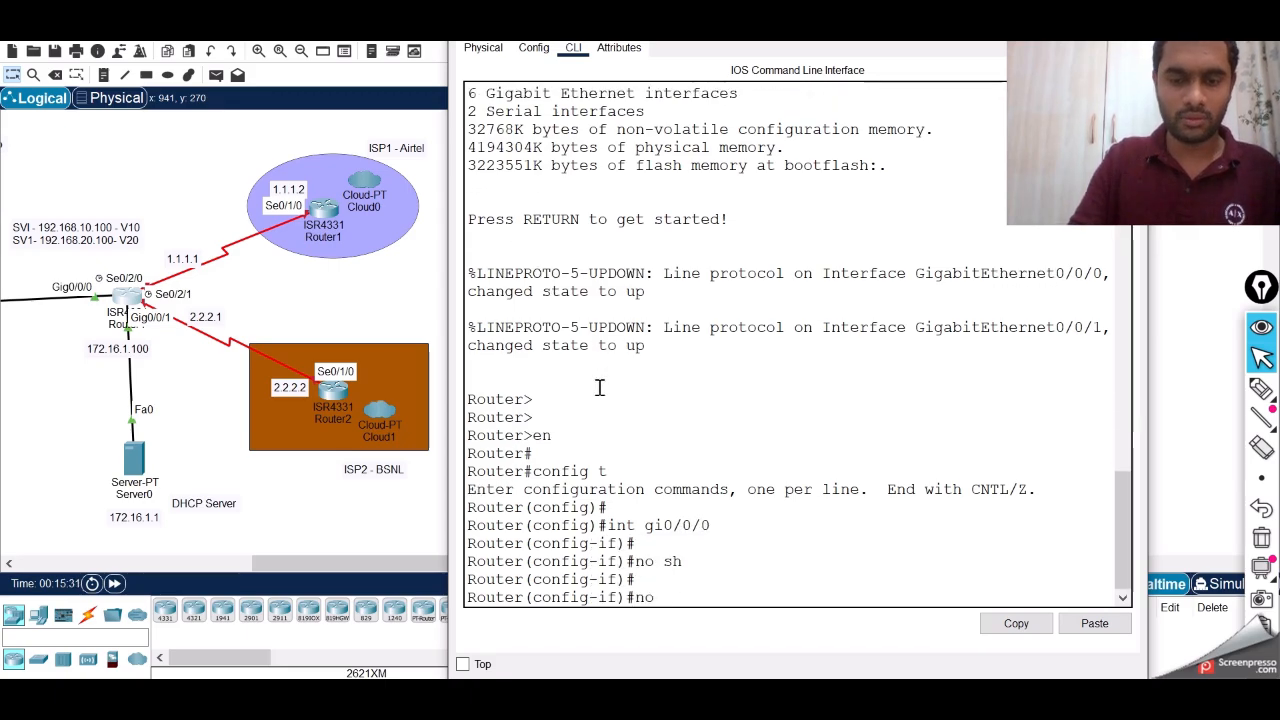
{"action": "type", "text": " ip add"}
{"action": "key", "text": "Return"}
{"action": "type", "text": "no ip address"}
{"action": "key", "text": "Return"}
{"action": "key", "text": "Return"}
{"action": "key", "text": "Return"}
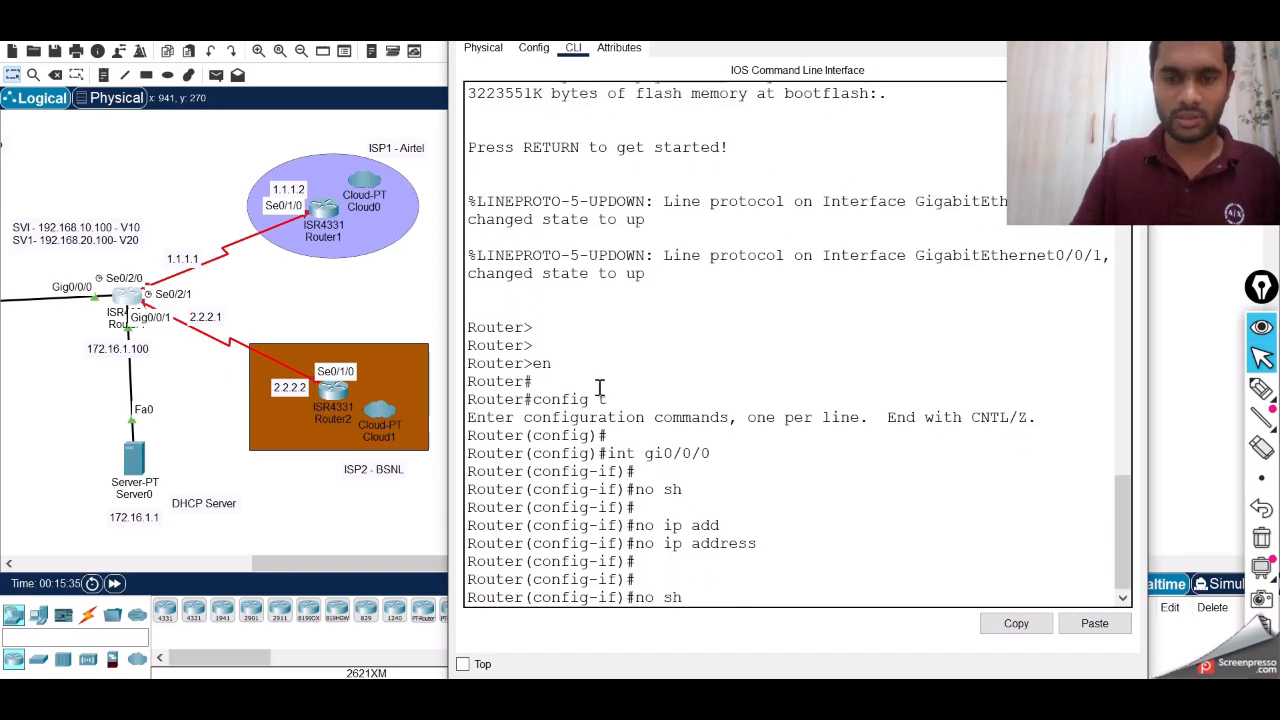
Create subinterface gi0/0/0.10 on the router
{"action": "type", "text": "int gi0/0/0.10"}
{"action": "key", "text": "Return"}
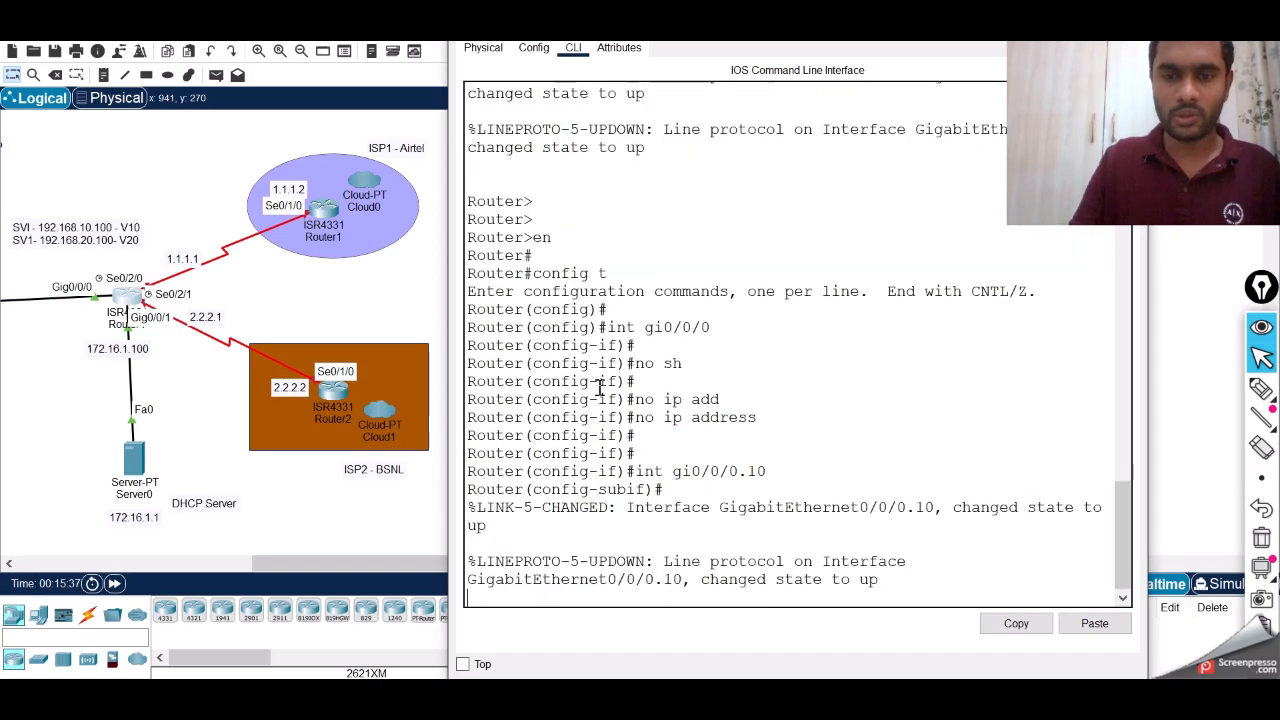
{"action": "key", "text": "Return"}
{"action": "key", "text": "Return"}
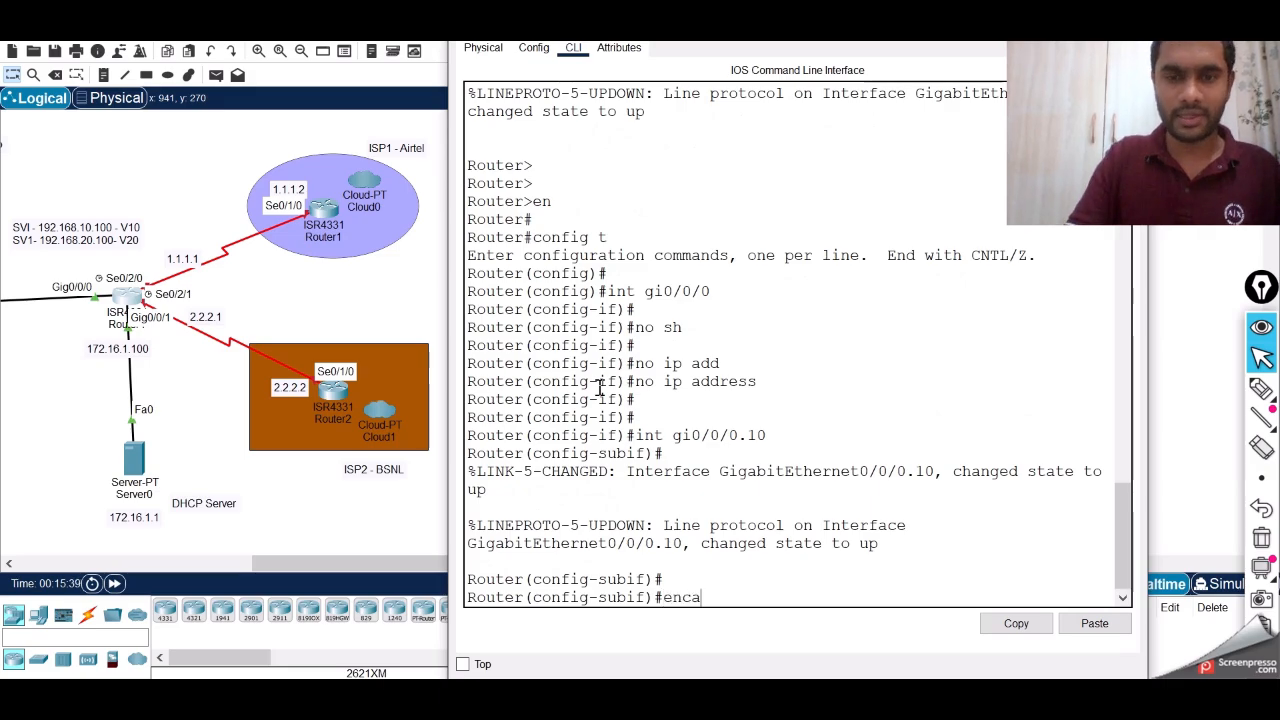
Set the gi0/0/0.10 subinterface's encapsulation to VLAN 10 with encapsulation dot1Q 10
{"action": "type", "text": "enca"}
{"action": "key", "text": "Tab"}
{"action": "type", "text": "dot"}
{"action": "key", "text": "Tab"}
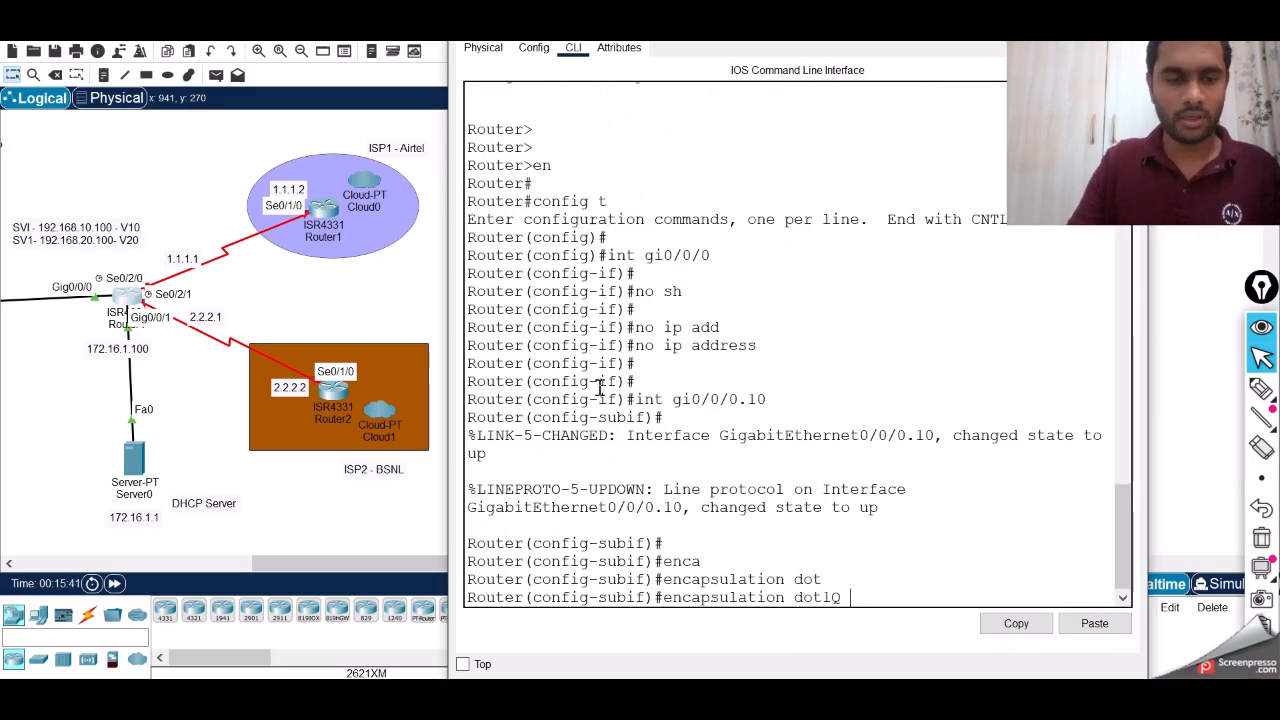
{"action": "double_click", "coordinate": [859, 597]}
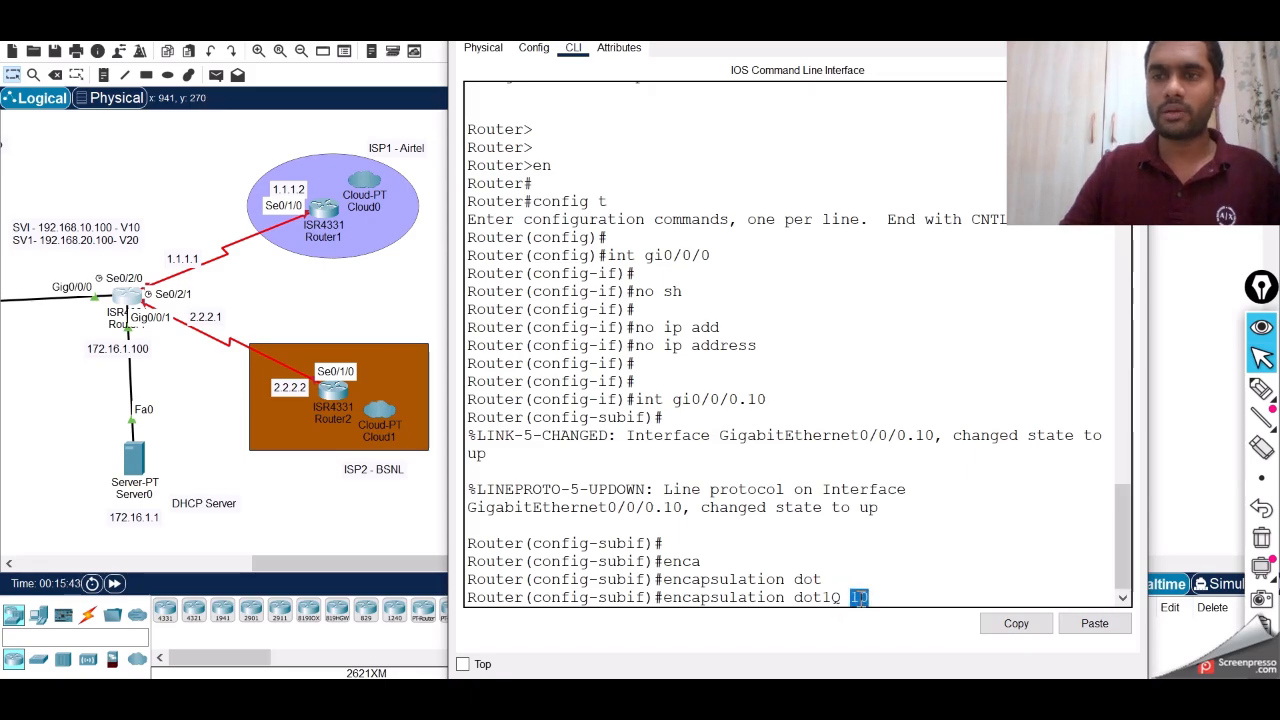
{"action": "double_click", "coordinate": [757, 399]}
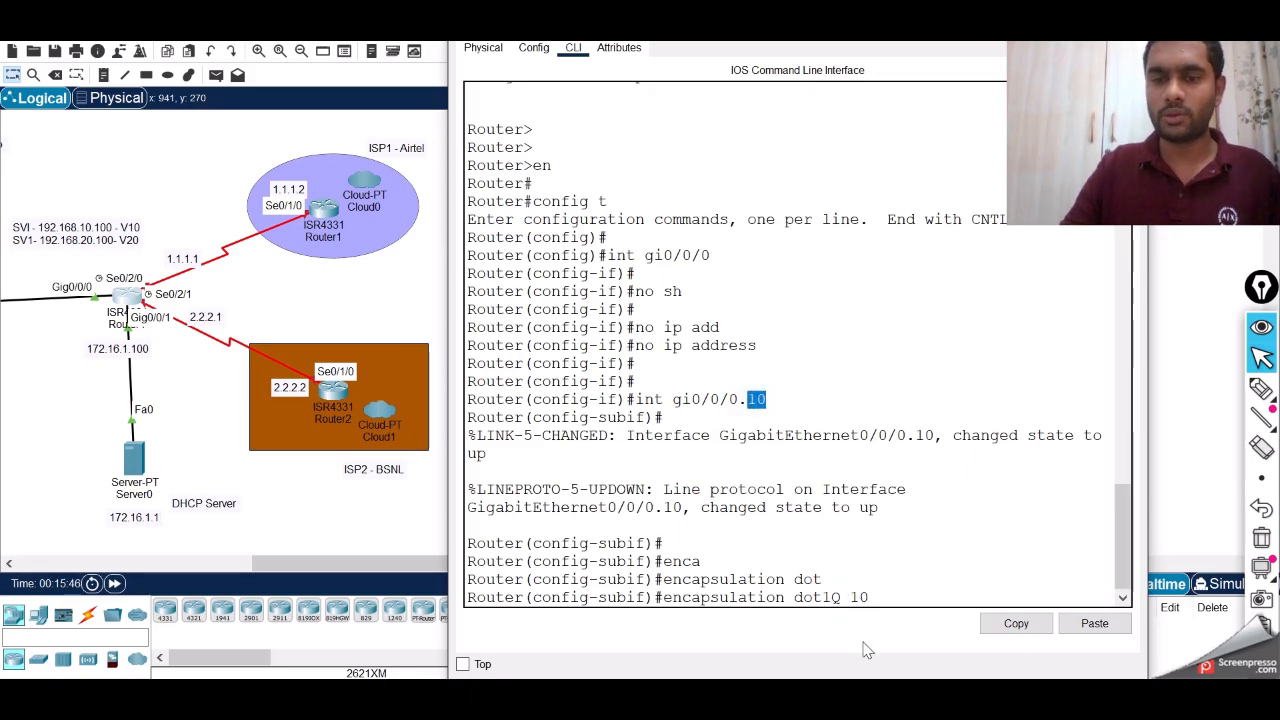
{"action": "double_click", "coordinate": [859, 599]}
{"action": "left_click", "coordinate": [877, 603]}
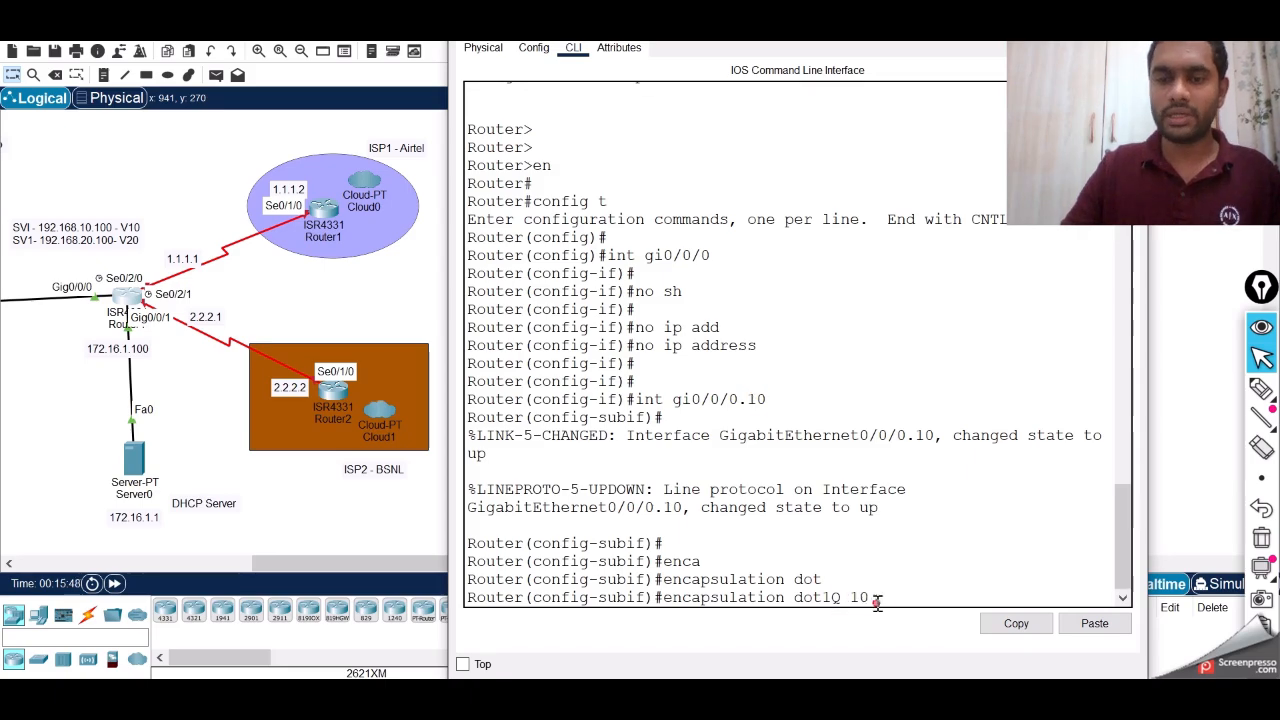
{"action": "key", "text": "Return"}
{"action": "key", "text": "Return"}
Assign IP address 192.168.10.100 with mask 255.255.255.0 to the VLAN 10 subinterface
{"action": "type", "text": "ip ad"}
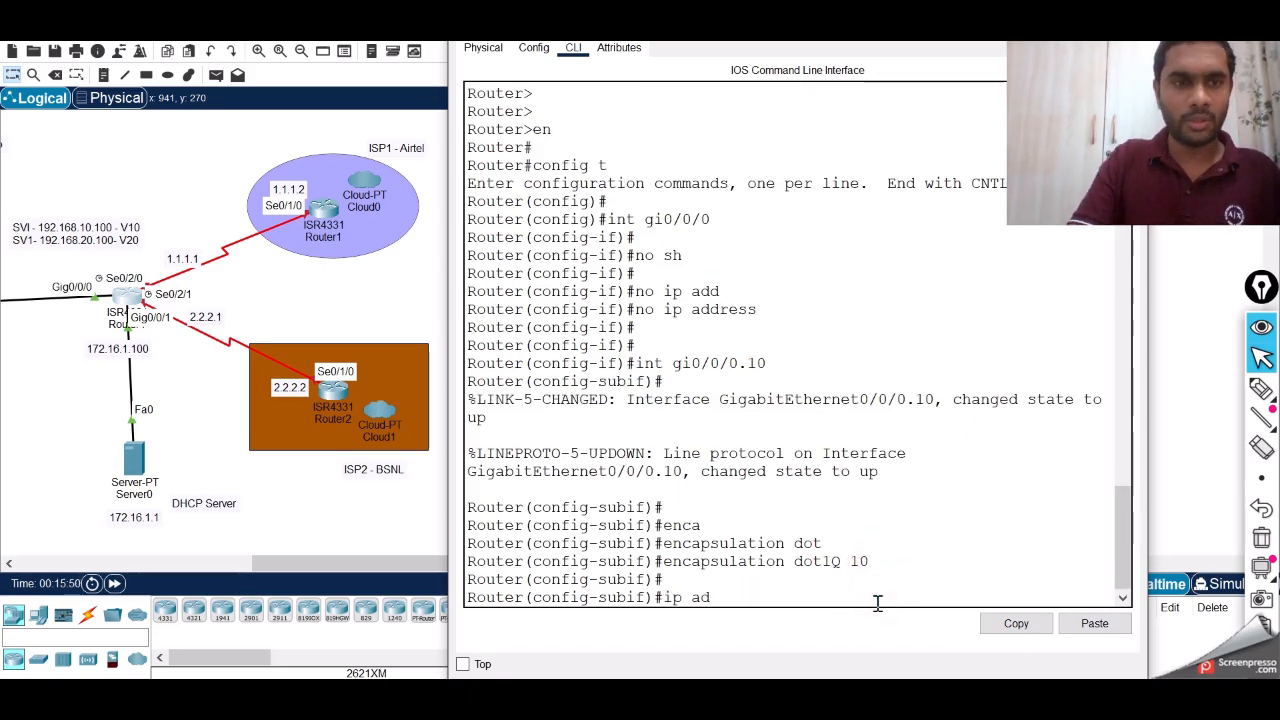
{"action": "type", "text": "d"}
{"action": "key", "text": "Tab"}
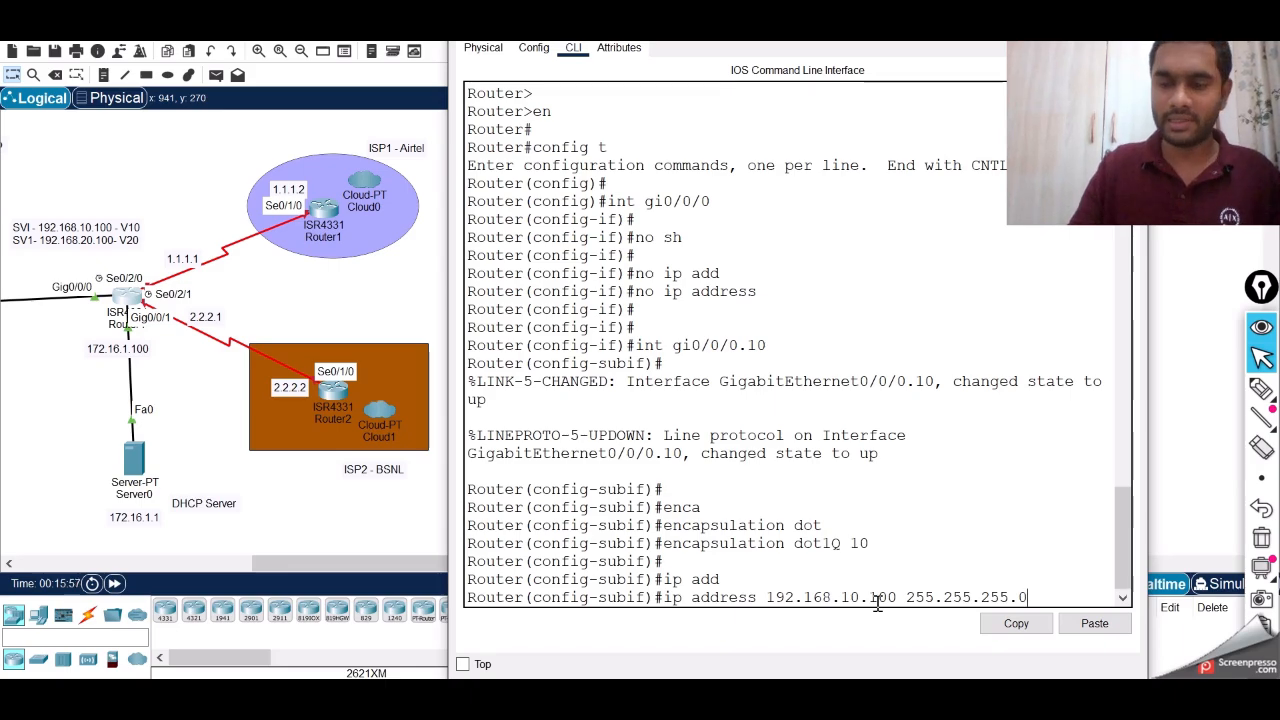
{"action": "key", "text": "Return"}
{"action": "key", "text": "Return"}
{"action": "key", "text": "Return"}
Create subinterface gi0/0/0.20 on the router
{"action": "key", "text": "Up"}
{"action": "key", "text": "Up"}
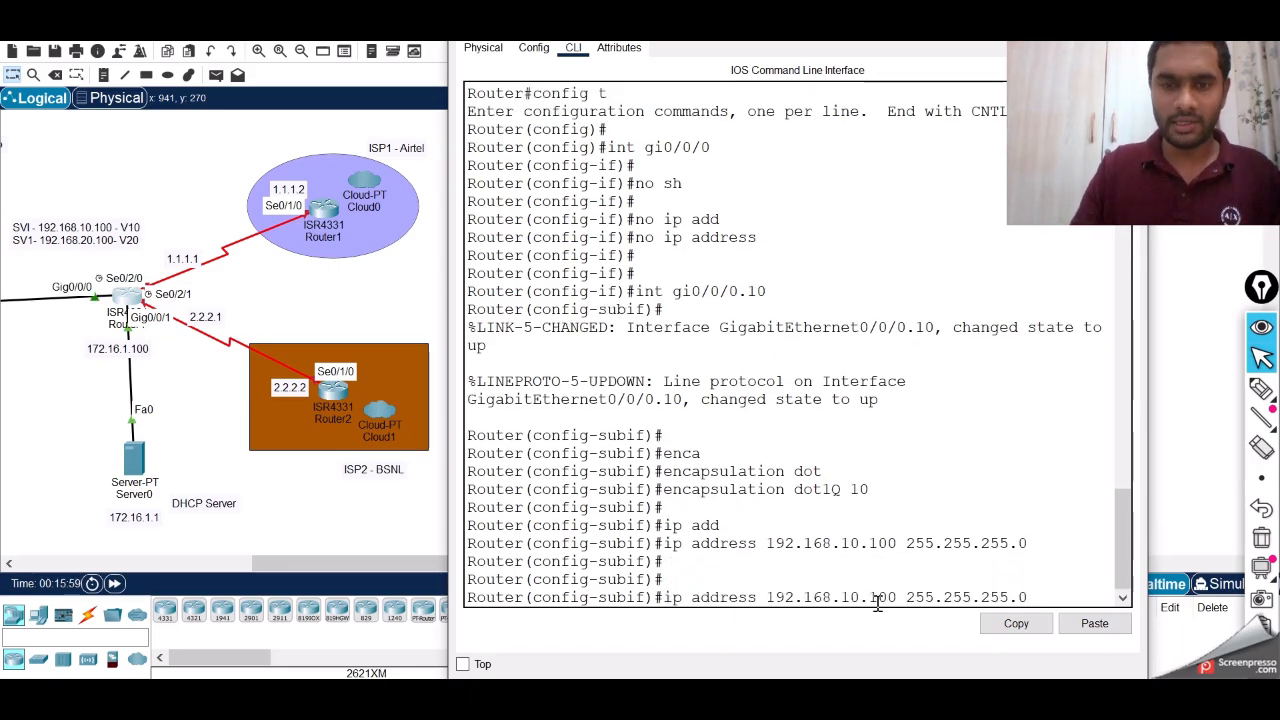
{"action": "key", "text": "Up"}
{"action": "key", "text": "Up"}
{"action": "key", "text": "Up"}
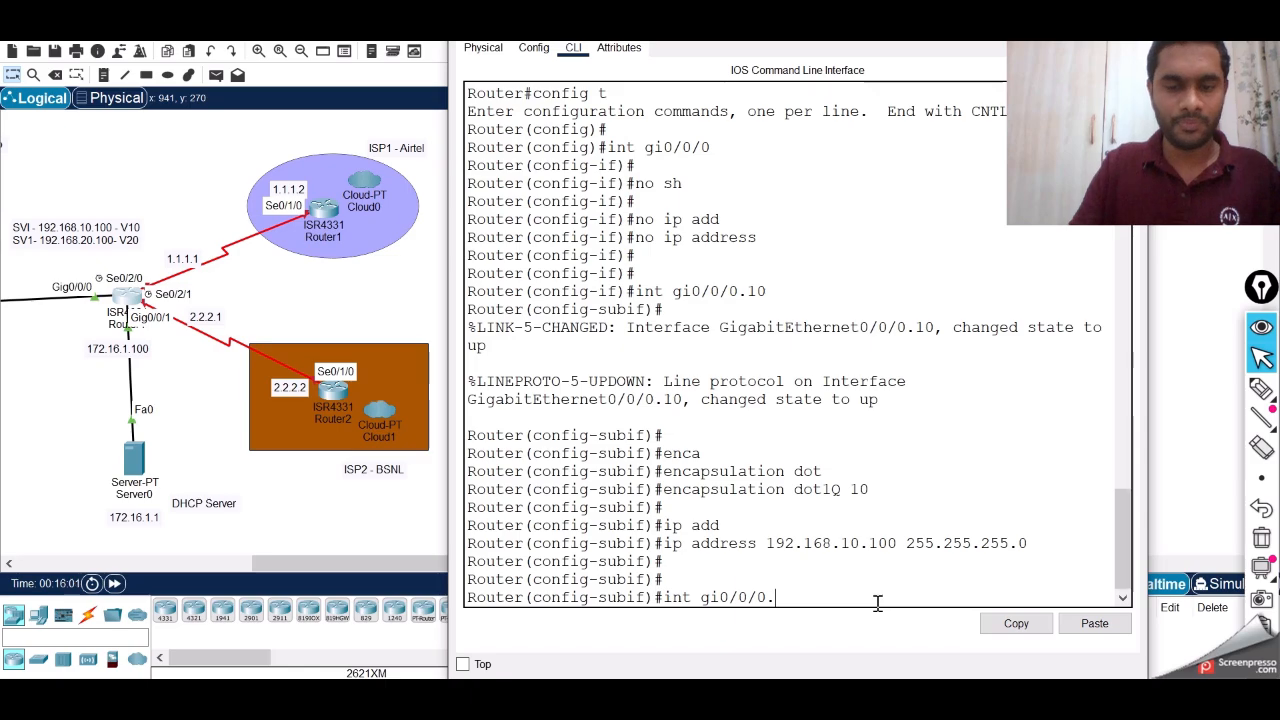
{"action": "key", "text": "Return"}
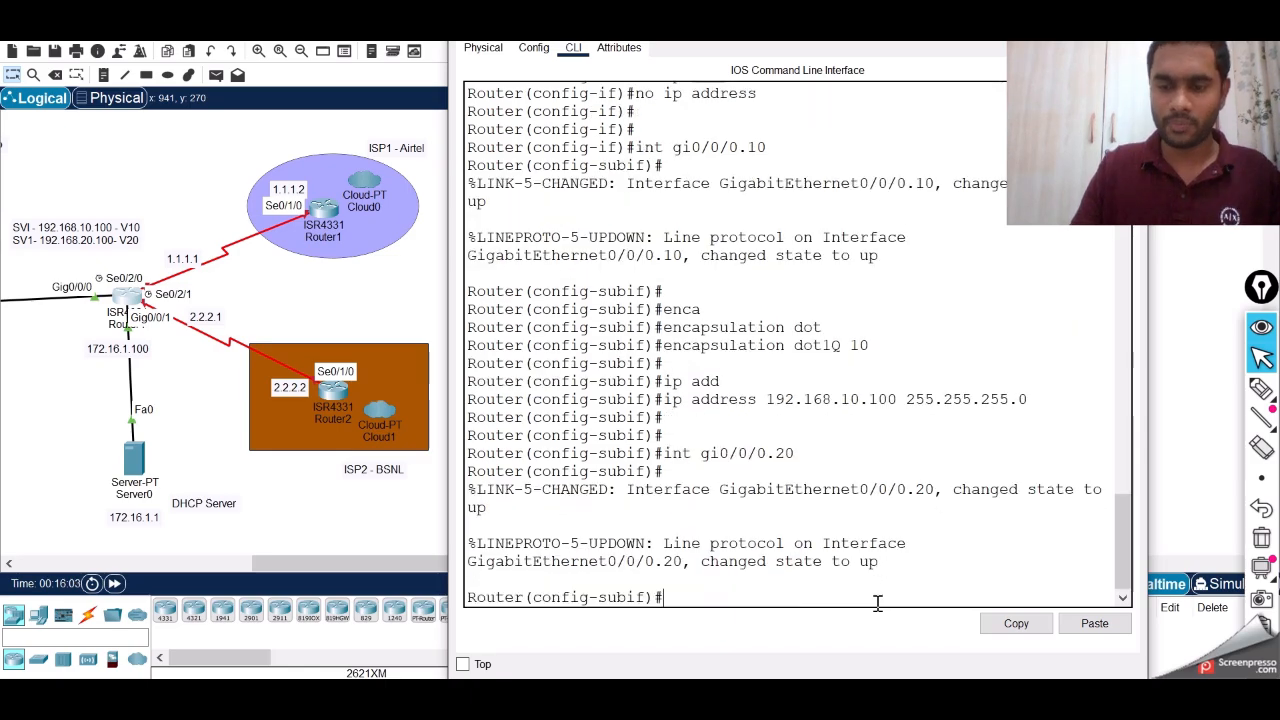
Try to assign IP address 192.168.20.100 with mask 255.255.255.0 to subinterface gi0/0/0.20 before its encapsulation is set
{"action": "key", "text": "Up"}
{"action": "key", "text": "Up"}
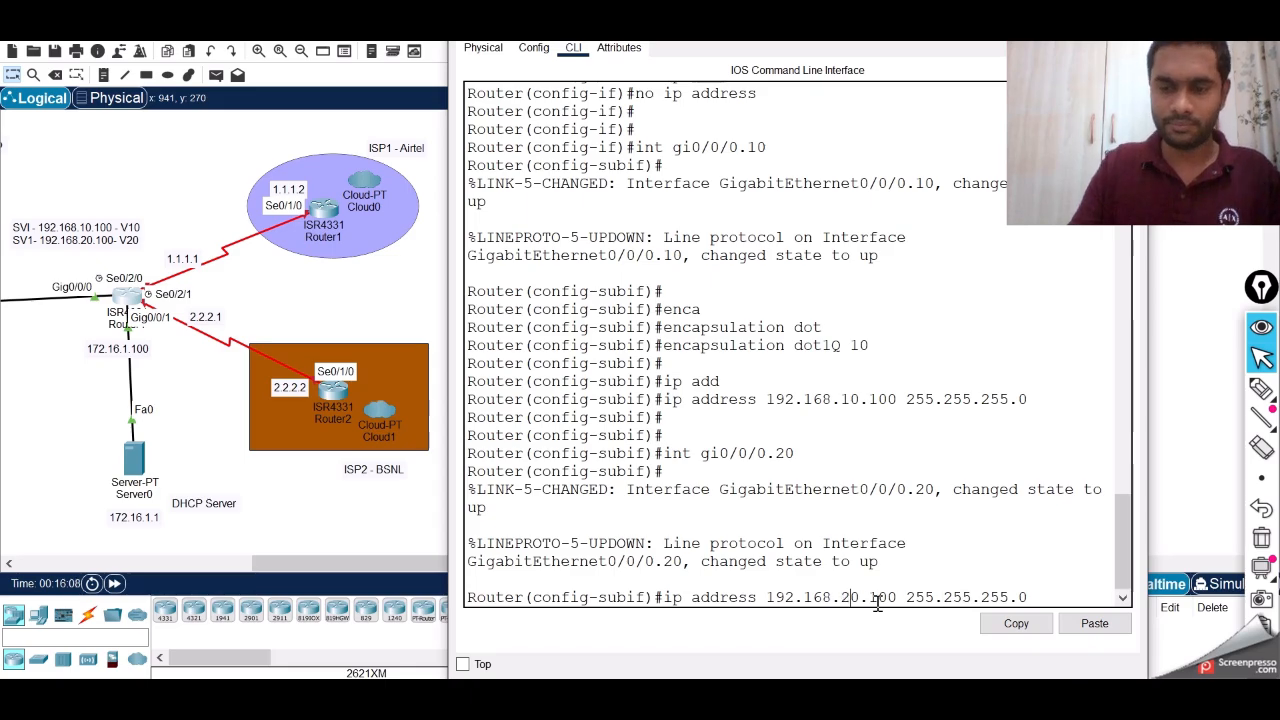
{"action": "key", "text": "Return"}
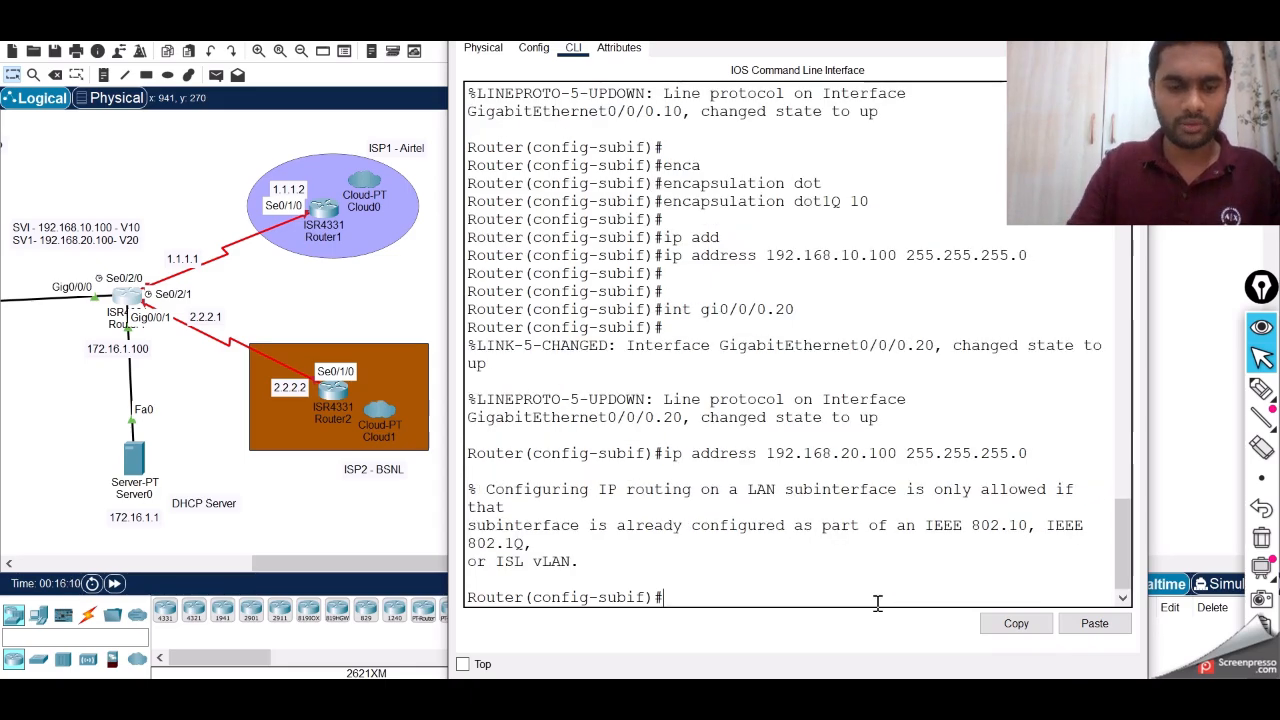
Set the gi0/0/0.20 subinterface's encapsulation to VLAN 20 with encapsulation dot1Q 20
{"action": "type", "text": "encap"}
{"action": "key", "text": "Tab"}
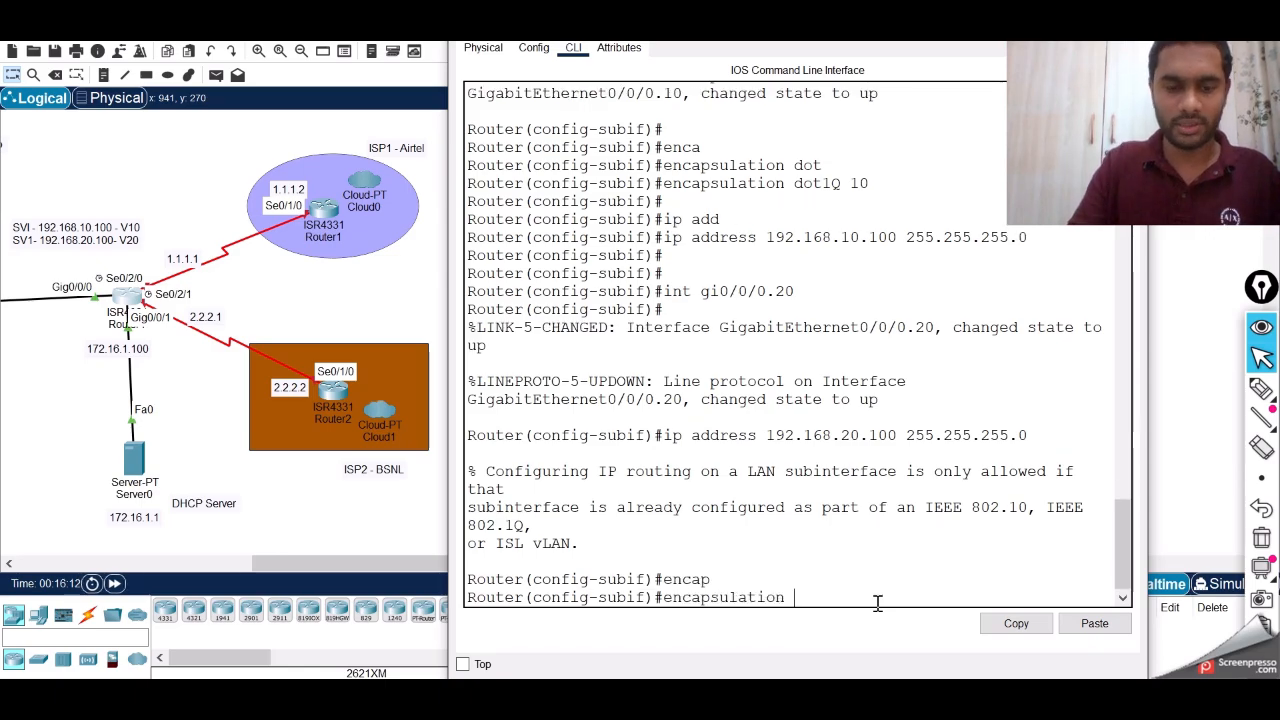
{"action": "type", "text": "dot"}
{"action": "key", "text": "Tab"}
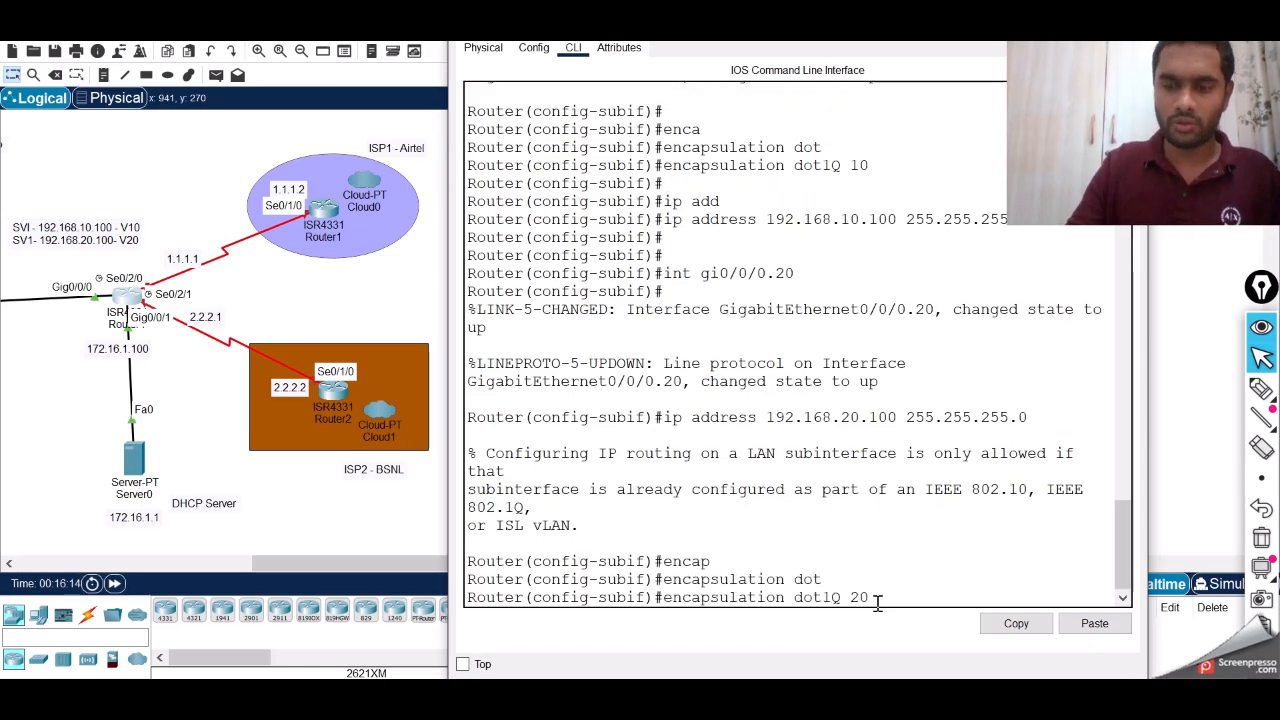
{"action": "type", "text": "20"}
{"action": "key", "text": "Return"}
Assign IP address 192.168.20.100 with mask 255.255.255.0 to the VLAN 20 subinterface and enable it with no sh
{"action": "key", "text": "Up"}
{"action": "key", "text": "Up"}
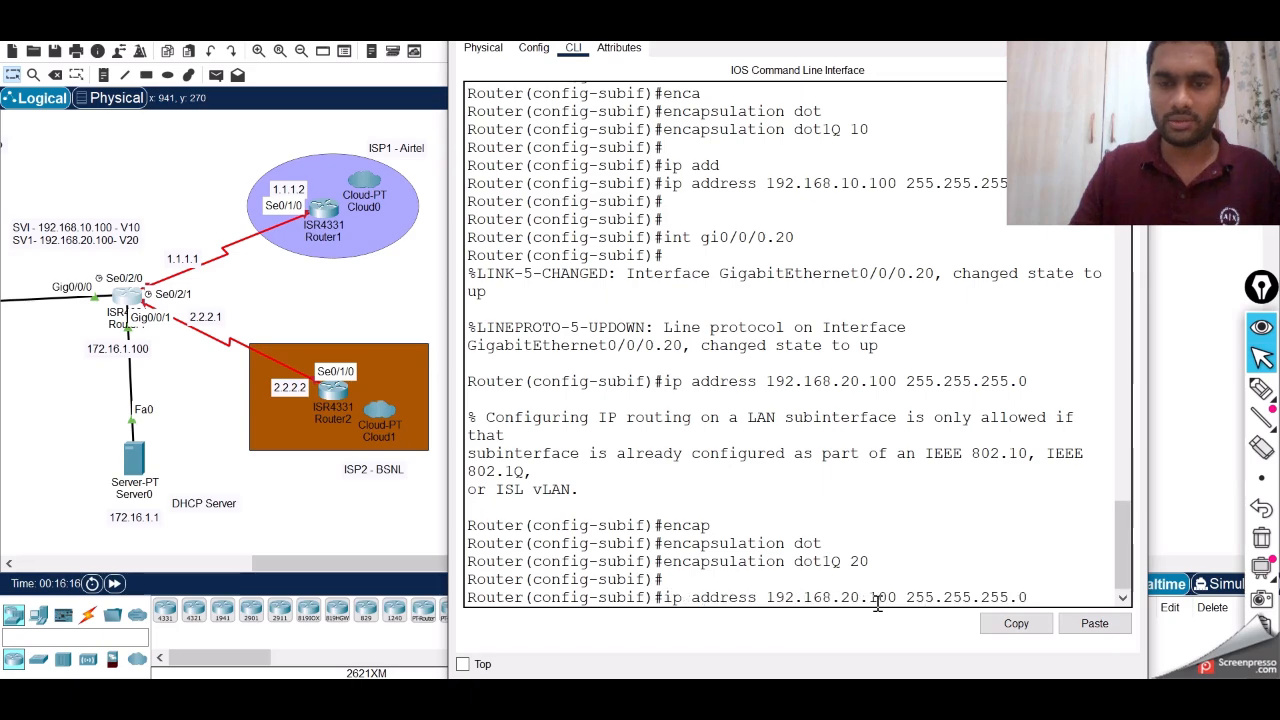
{"action": "key", "text": "Return"}
{"action": "key", "text": "Return"}
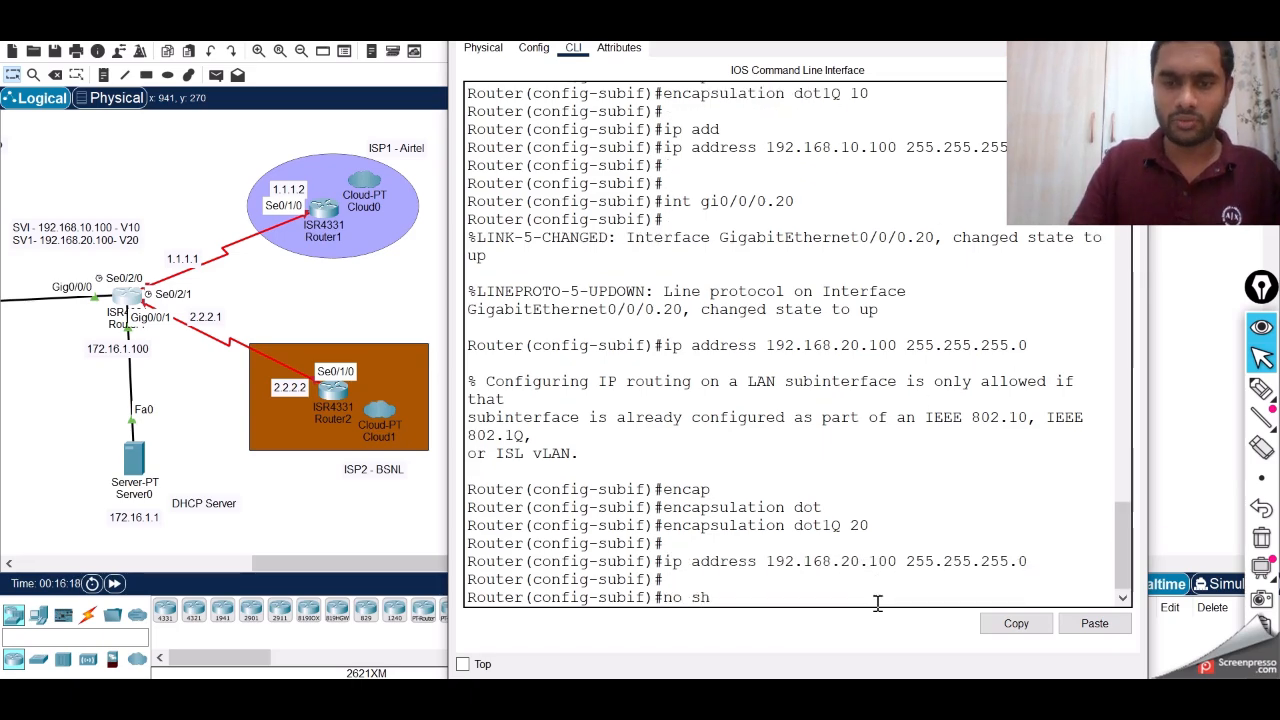
{"action": "type", "text": "no sh"}
{"action": "key", "text": "Return"}
{"action": "key", "text": "Return"}
{"action": "key", "text": "Return"}
Create subinterface gi0/0/0.30 on the router and enable it with no sh
{"action": "key", "text": "Up"}
{"action": "key", "text": "Up"}
{"action": "key", "text": "Up"}
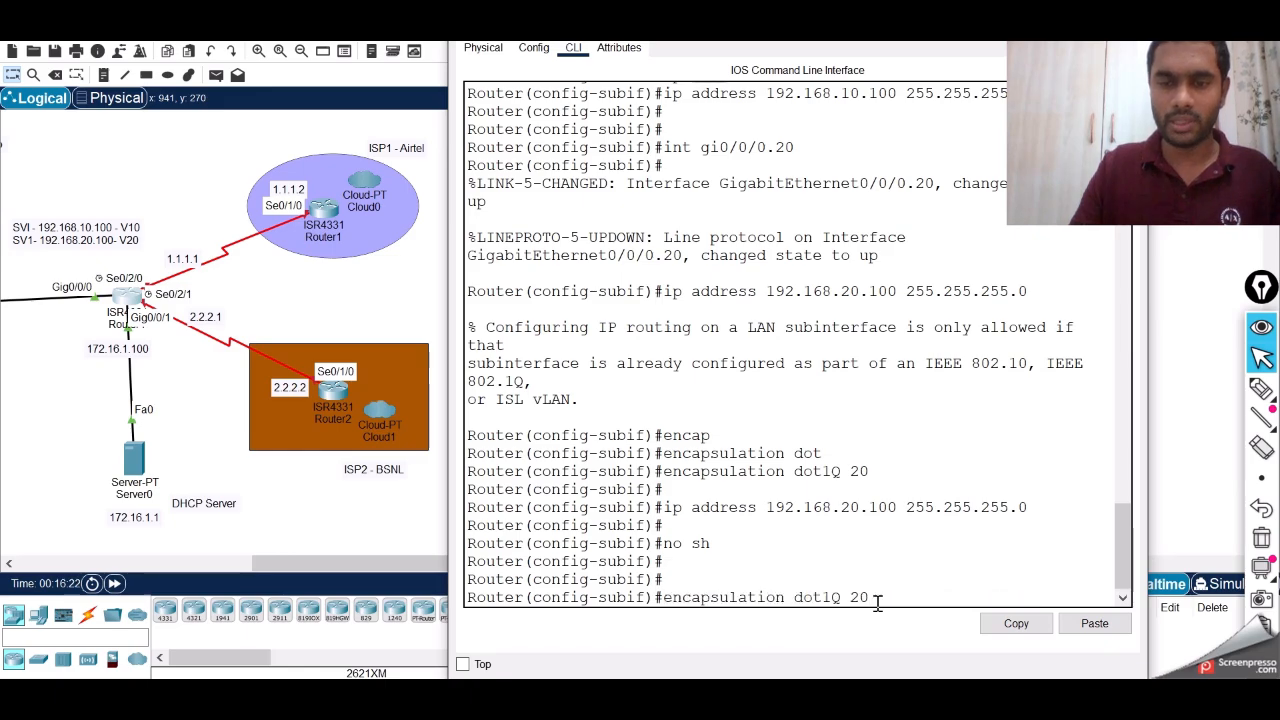
{"action": "key", "text": "Up"}
{"action": "key", "text": "Up"}
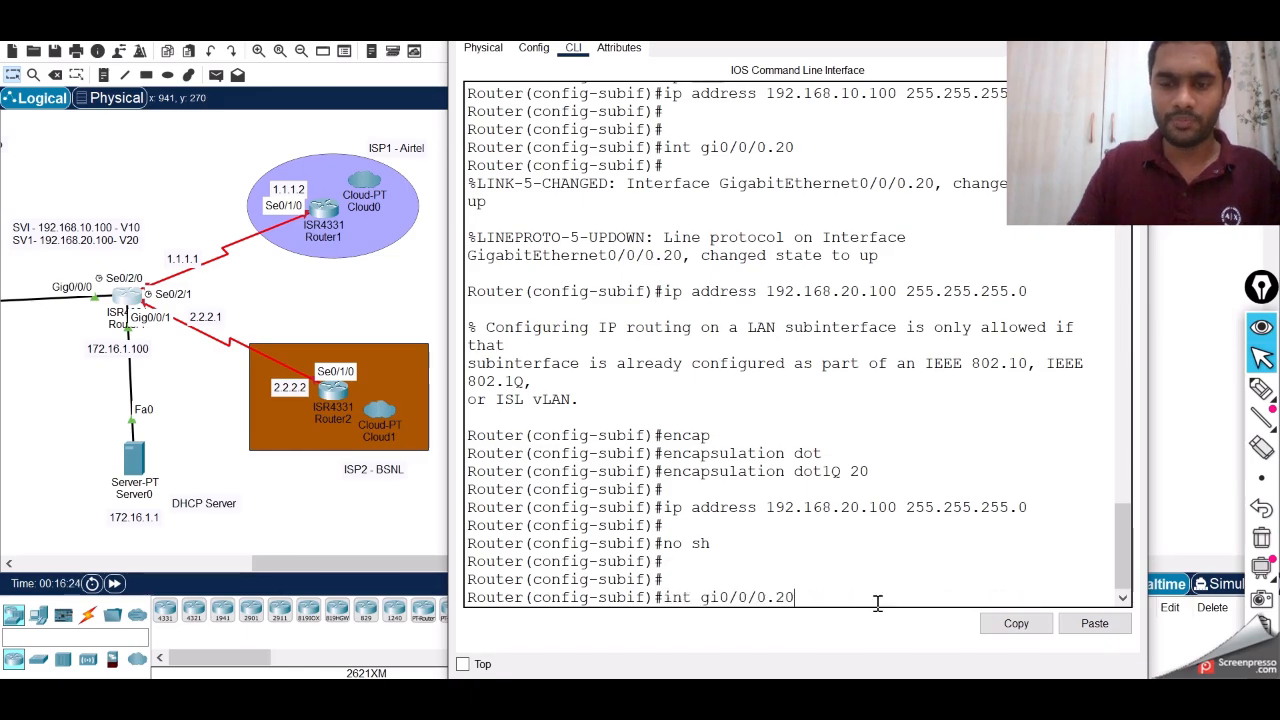
{"action": "key", "text": "Return"}
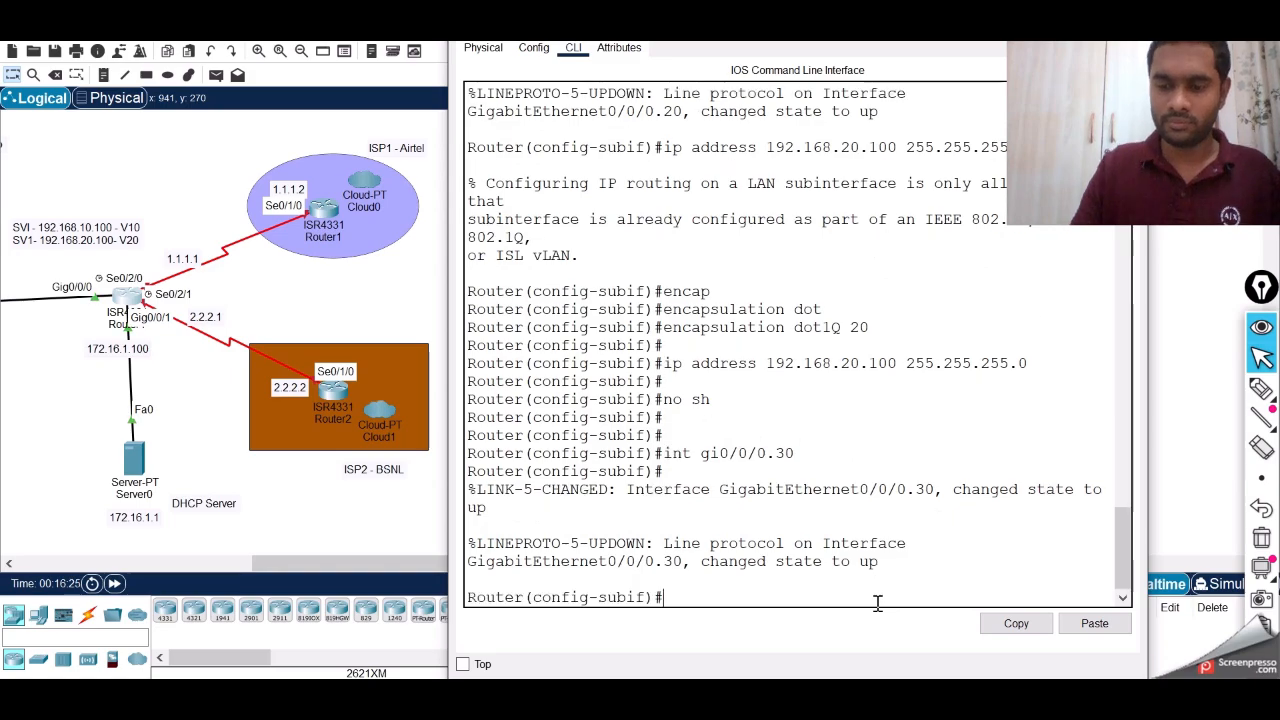
{"action": "key", "text": "Up"}
{"action": "key", "text": "Up"}
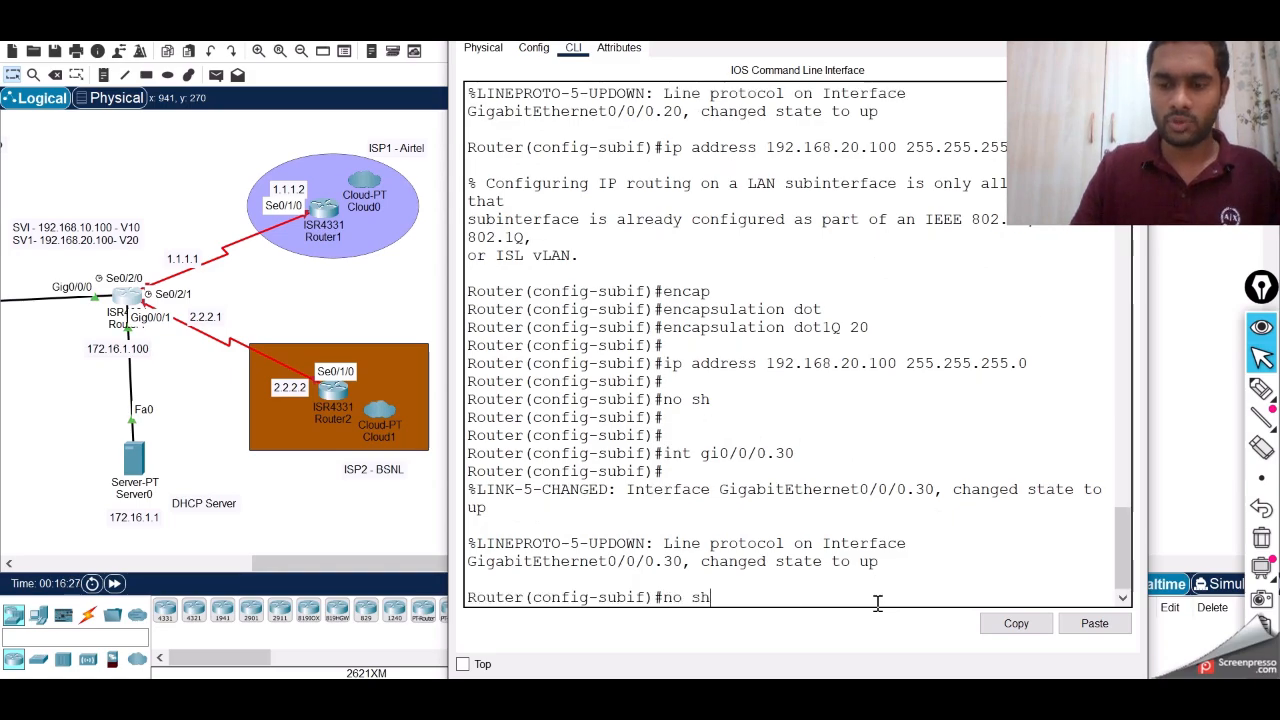
{"action": "key", "text": "Return"}
Set the gi0/0/0.30 subinterface's encapsulation to VLAN 30 with encapsulation dot1Q 30
{"action": "key", "text": "Up"}
{"action": "key", "text": "Up"}
{"action": "key", "text": "Down"}
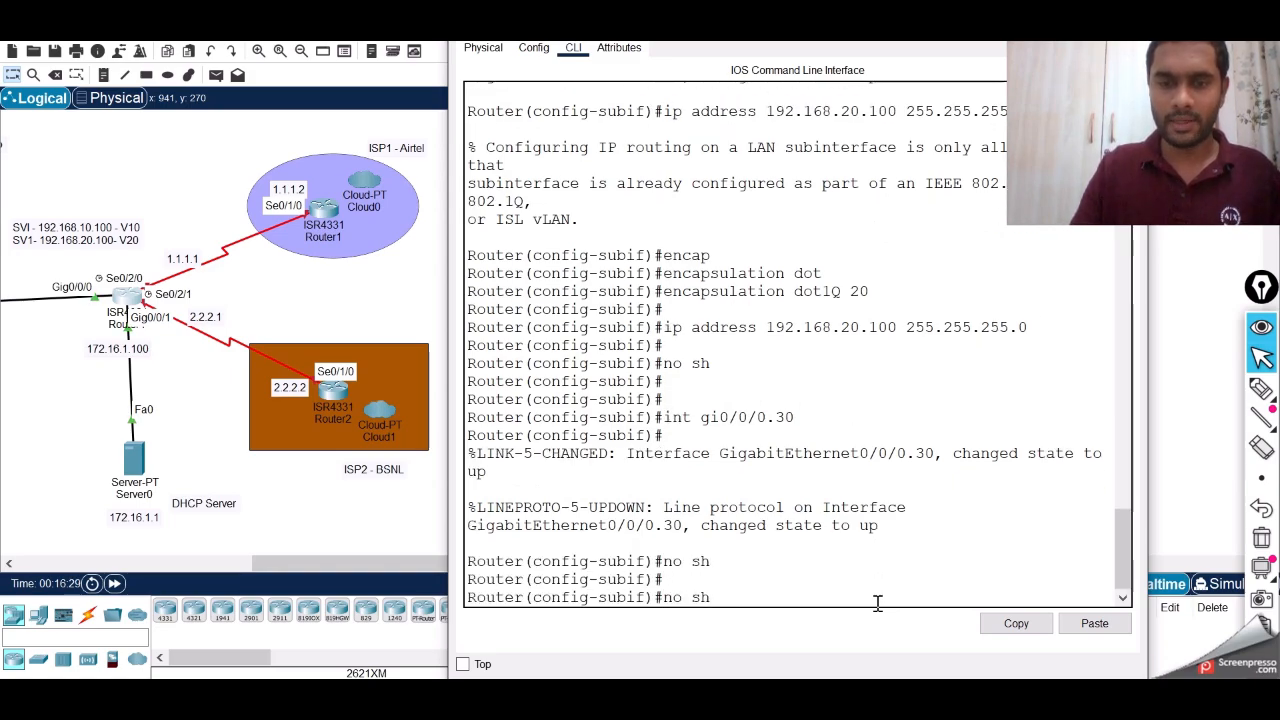
{"action": "key", "text": "Up"}
{"action": "key", "text": "Up"}
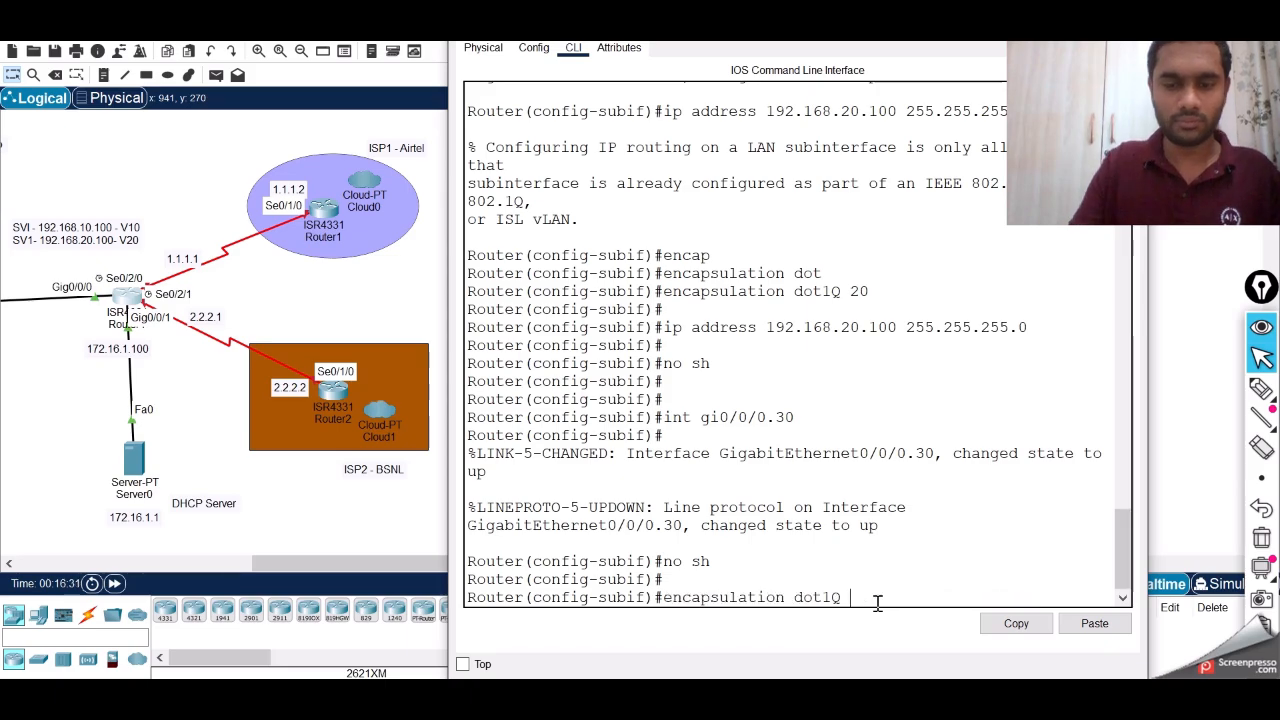
{"action": "key", "text": "Return"}
Assign IP address 192.168.30.100 with mask 255.255.255.0 to the VLAN 30 subinterface
{"action": "key", "text": "Up"}
{"action": "key", "text": "Up"}
{"action": "key", "text": "Up"}
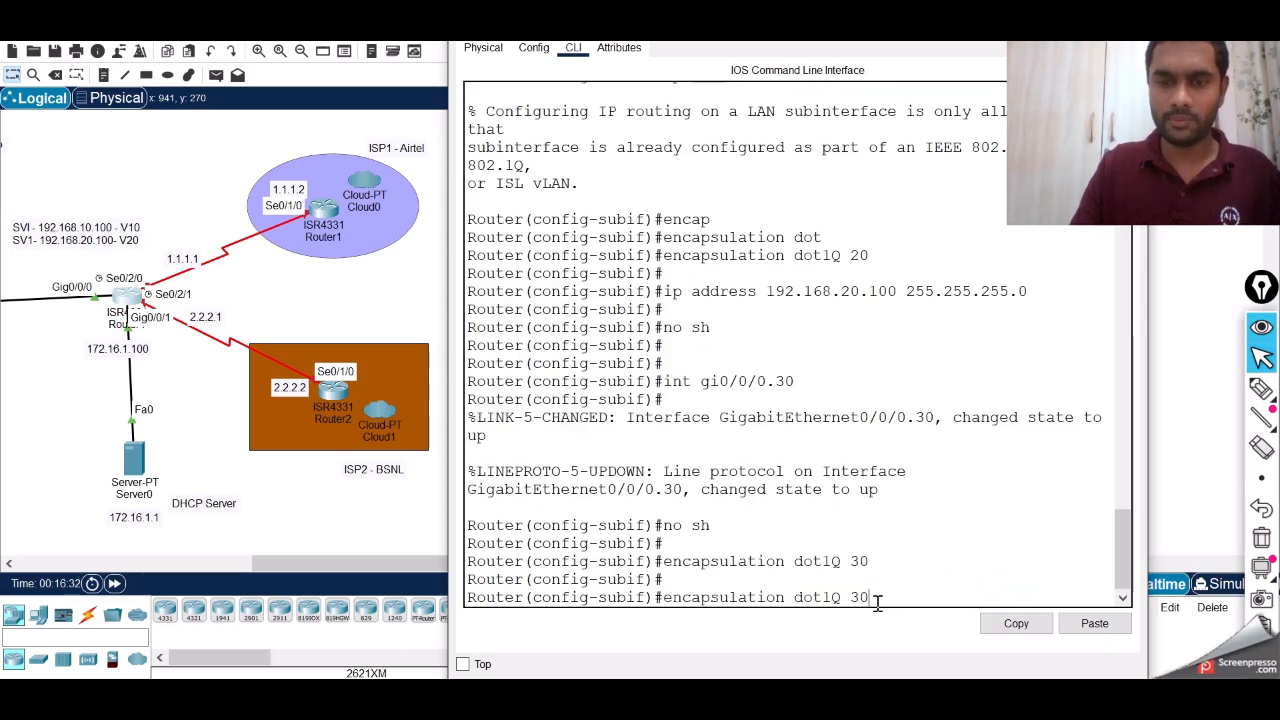
{"action": "key", "text": "Down"}
{"action": "key", "text": "Up"}
{"action": "key", "text": "Up"}
{"action": "key", "text": "Up"}
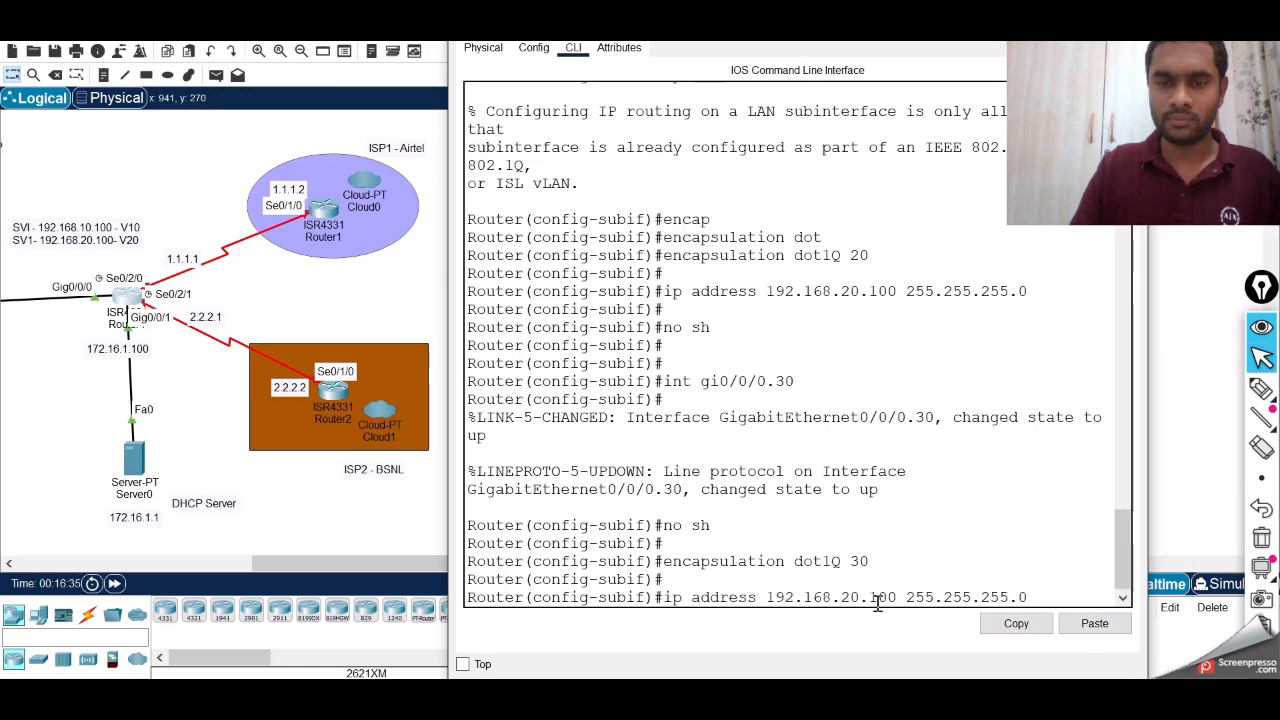
{"action": "key", "text": "Left"}
{"action": "key", "text": "Left"}
{"action": "key", "text": "Left"}
{"action": "key", "text": "Left"}
{"action": "key", "text": "Left"}
{"action": "key", "text": "Left"}
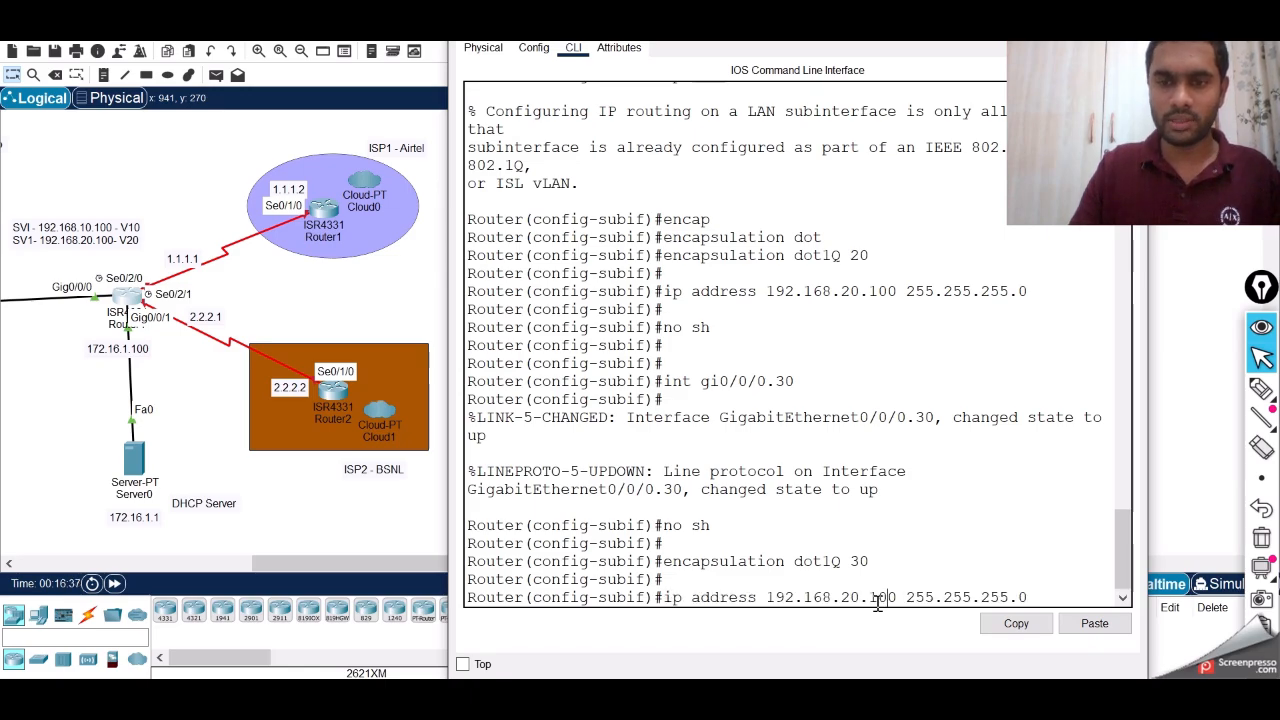
{"action": "key", "text": "Left"}
{"action": "key", "text": "BackSpace"}
{"action": "type", "text": "3"}
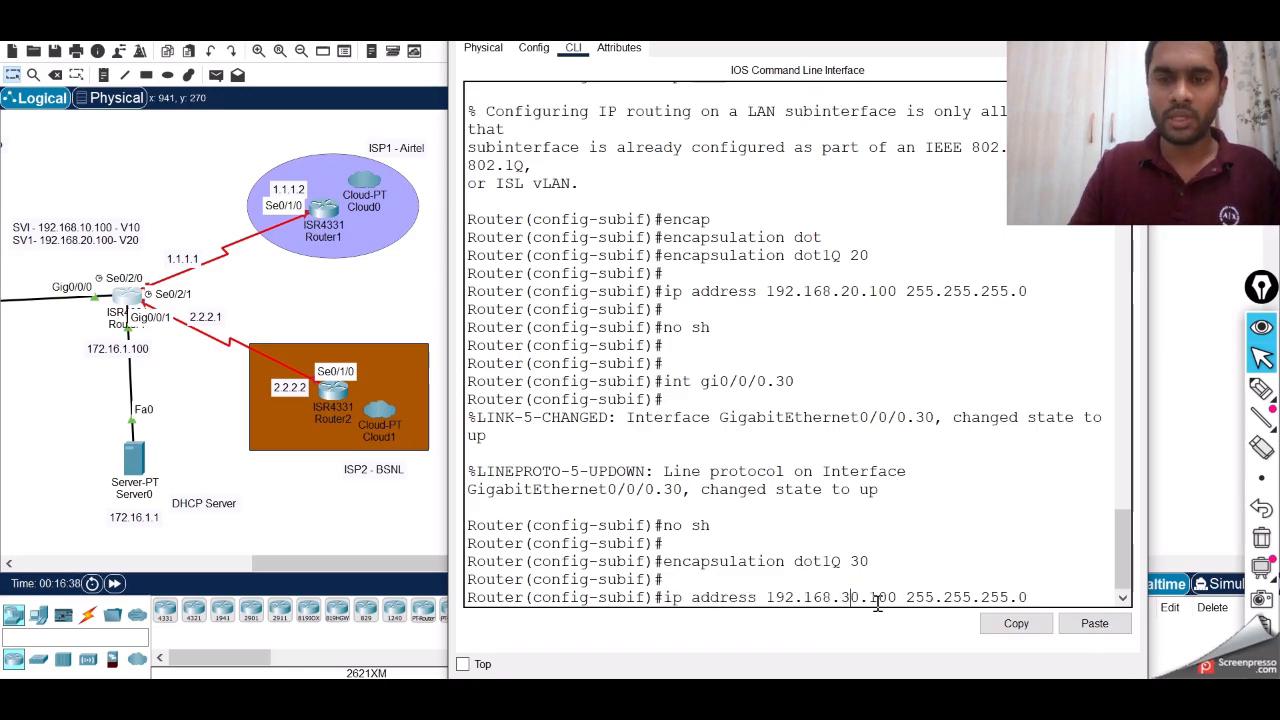
{"action": "key", "text": "Return"}
{"action": "key", "text": "Return"}
{"action": "key", "text": "Return"}
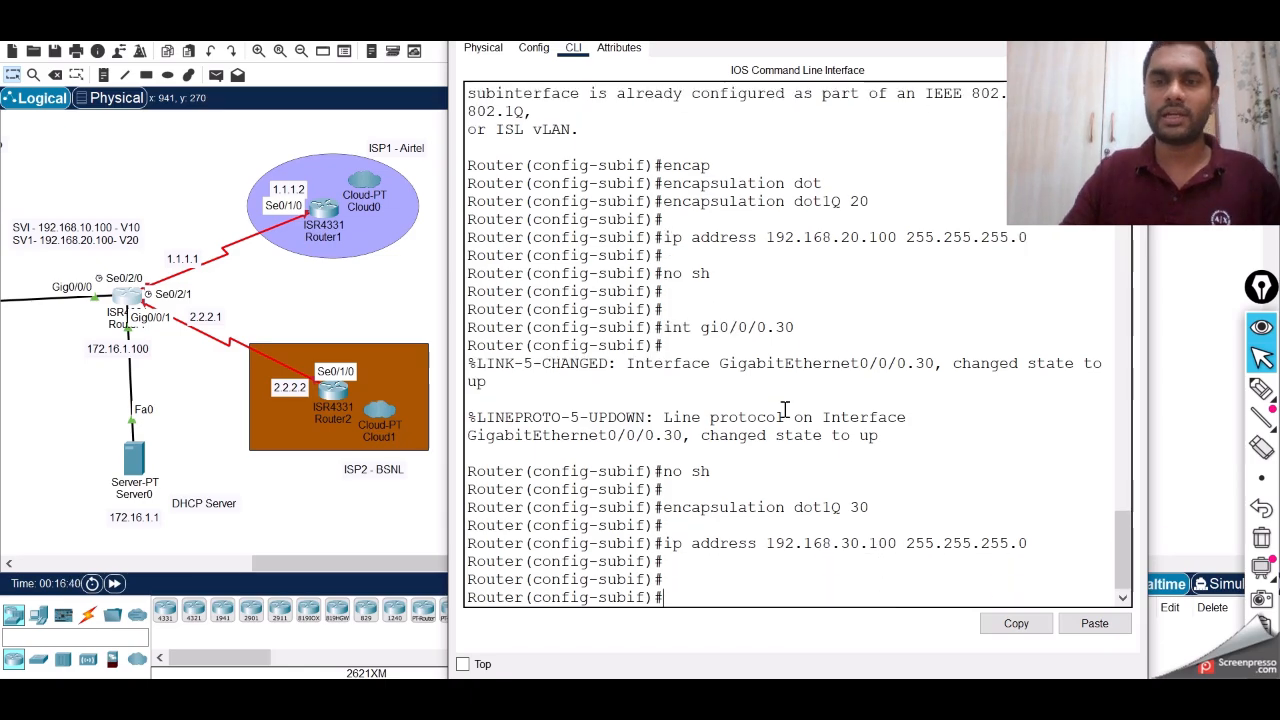
Leave subinterface and global configuration modes with exit, returning to the router's privileged prompt
{"action": "left_click_drag", "start_coordinate": [689, 176], "coordinate": [860, 538]}
{"action": "left_click", "coordinate": [860, 538]}
{"action": "type", "text": "e"}
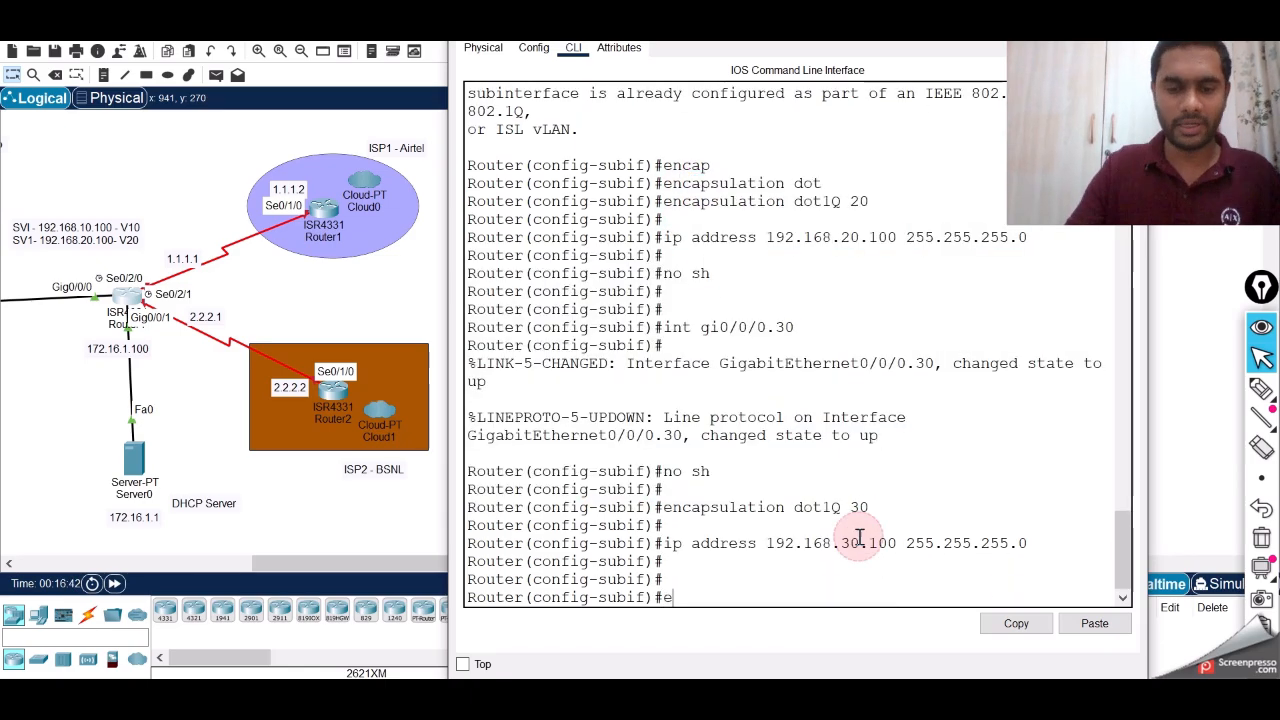
{"action": "type", "text": "xit"}
{"action": "key", "text": "Return"}
{"action": "key", "text": "Return"}
{"action": "key", "text": "Return"}
{"action": "type", "text": "er(config)#e"}
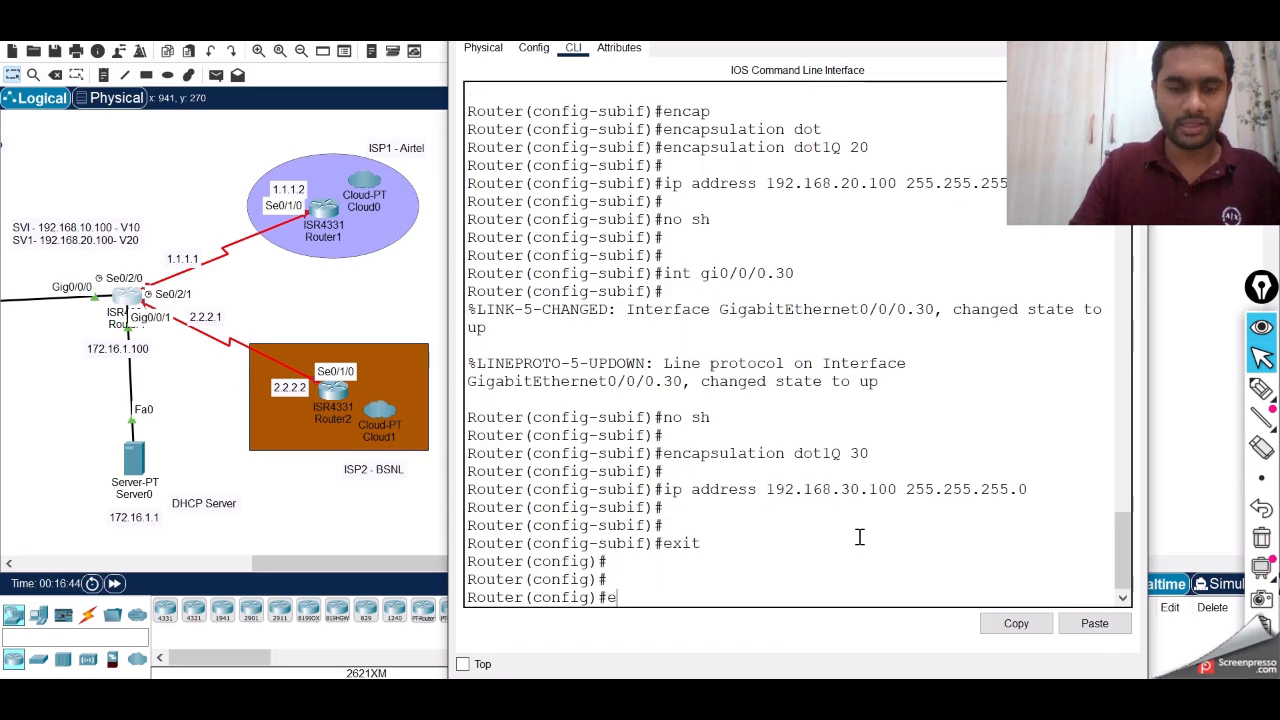
{"action": "type", "text": "xit"}
{"action": "key", "text": "Return"}
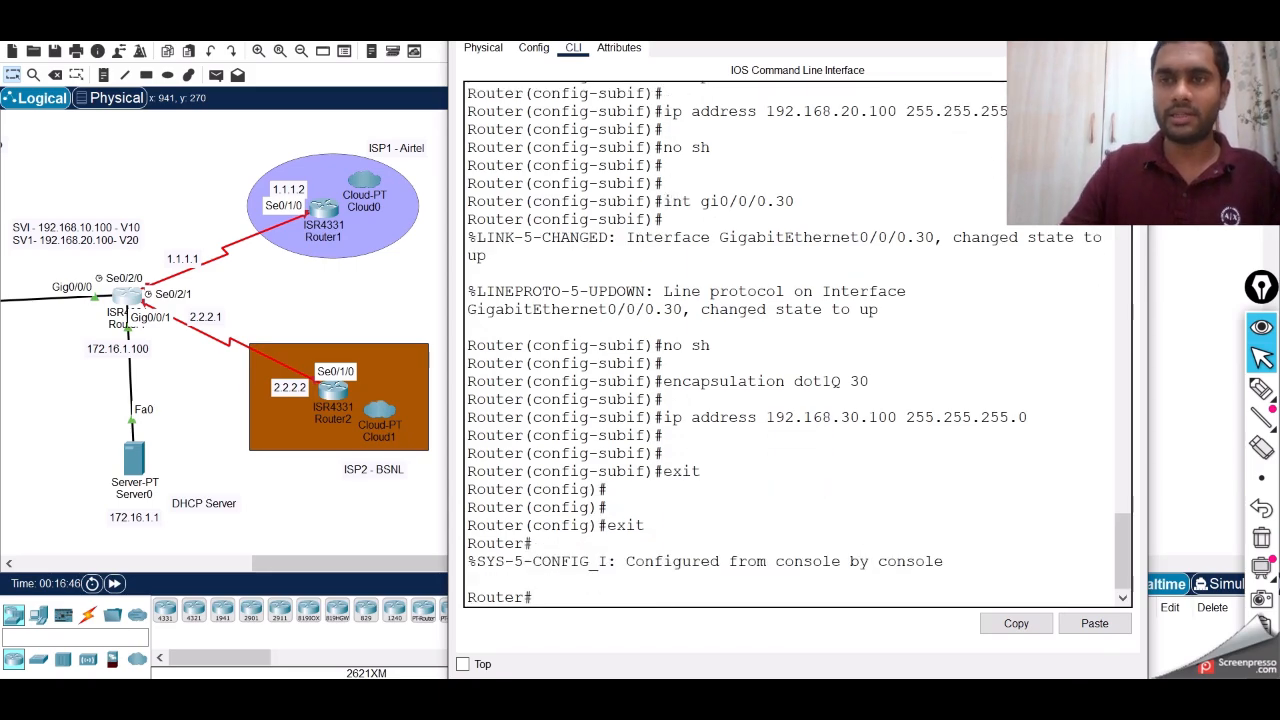
Maximize the router's window and list its interfaces and addresses with sh ip int br
{"action": "left_click", "coordinate": [1102, 19]}
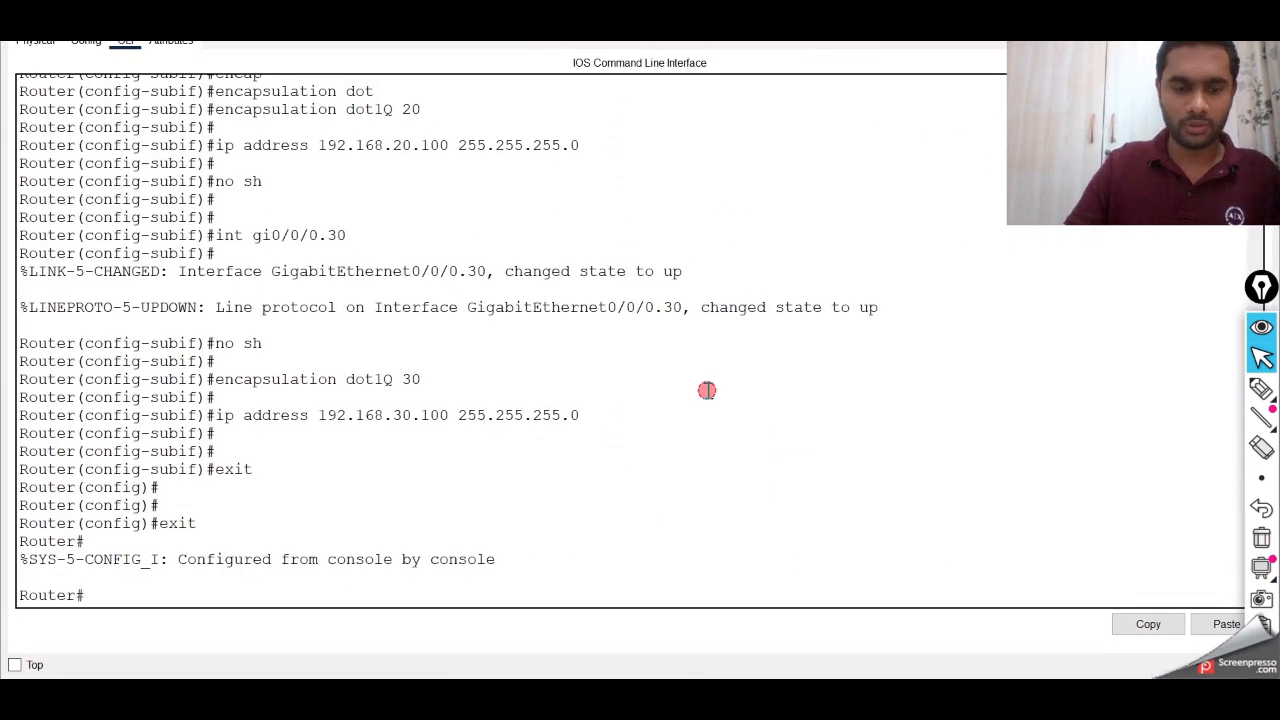
{"action": "type", "text": "s ip in"}
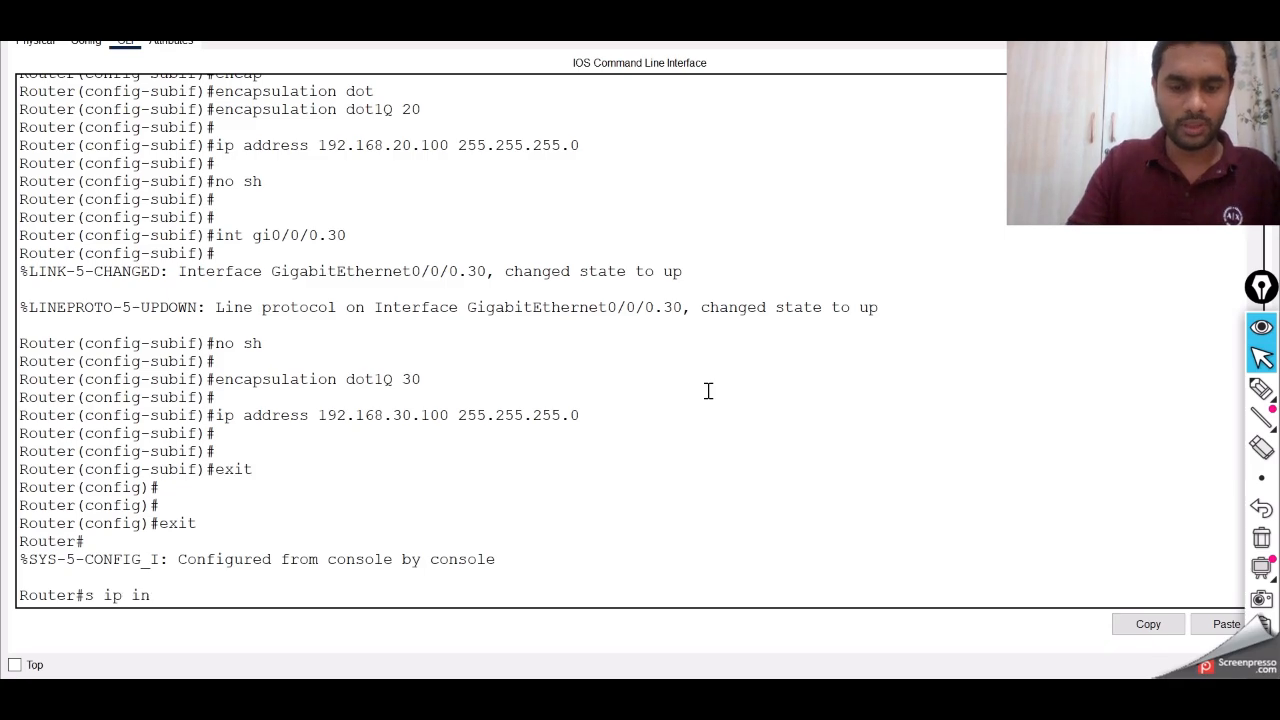
{"action": "type", "text": "t br"}
{"action": "key", "text": "Return"}
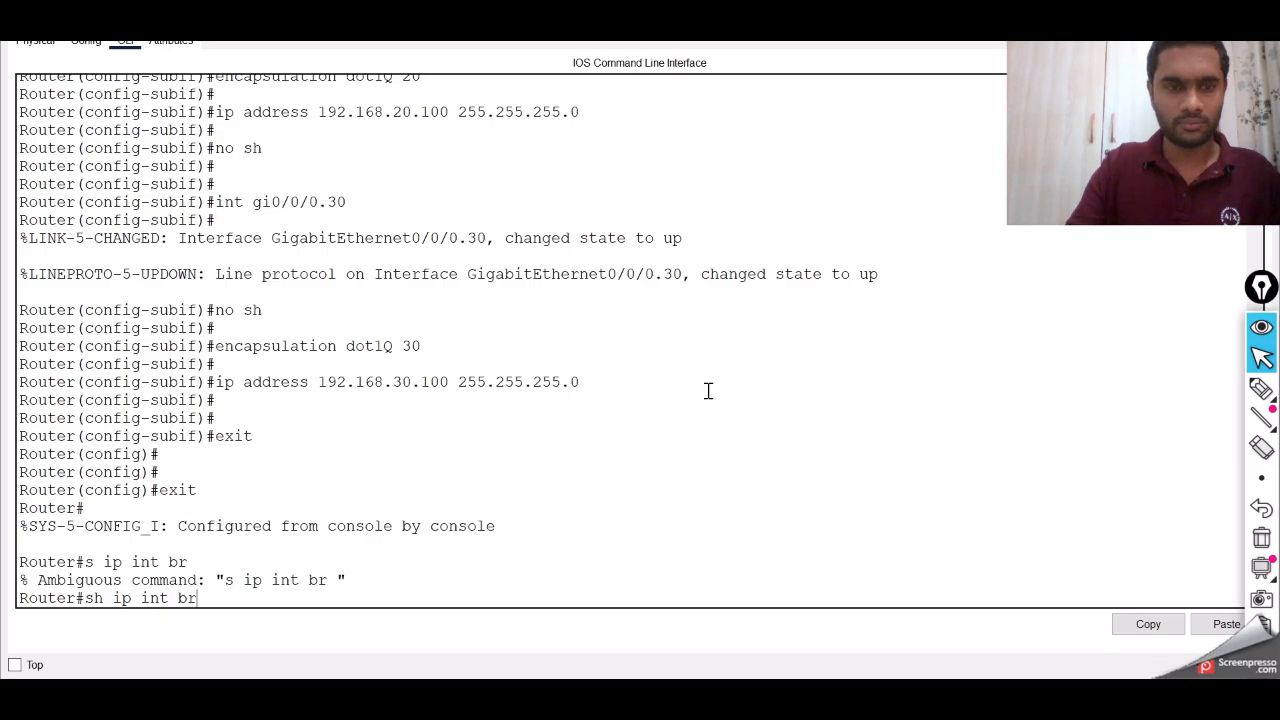
{"action": "type", "text": "sh ip int br"}
{"action": "key", "text": "Return"}
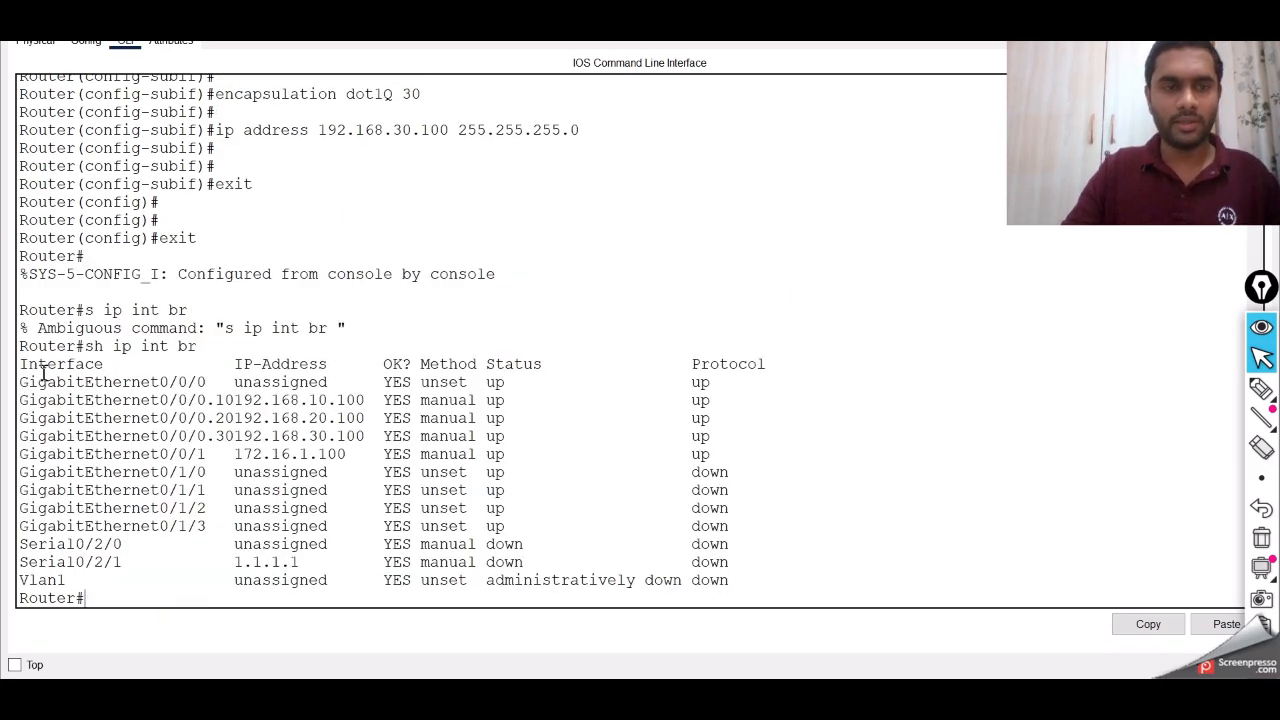
Highlight the GigabitEthernet0/0/0 rows in the interface listing and annotate the .10, .20 and .30 subinterfaces with check marks and VLAN notes
{"action": "left_click_drag", "start_coordinate": [29, 382], "coordinate": [730, 432]}
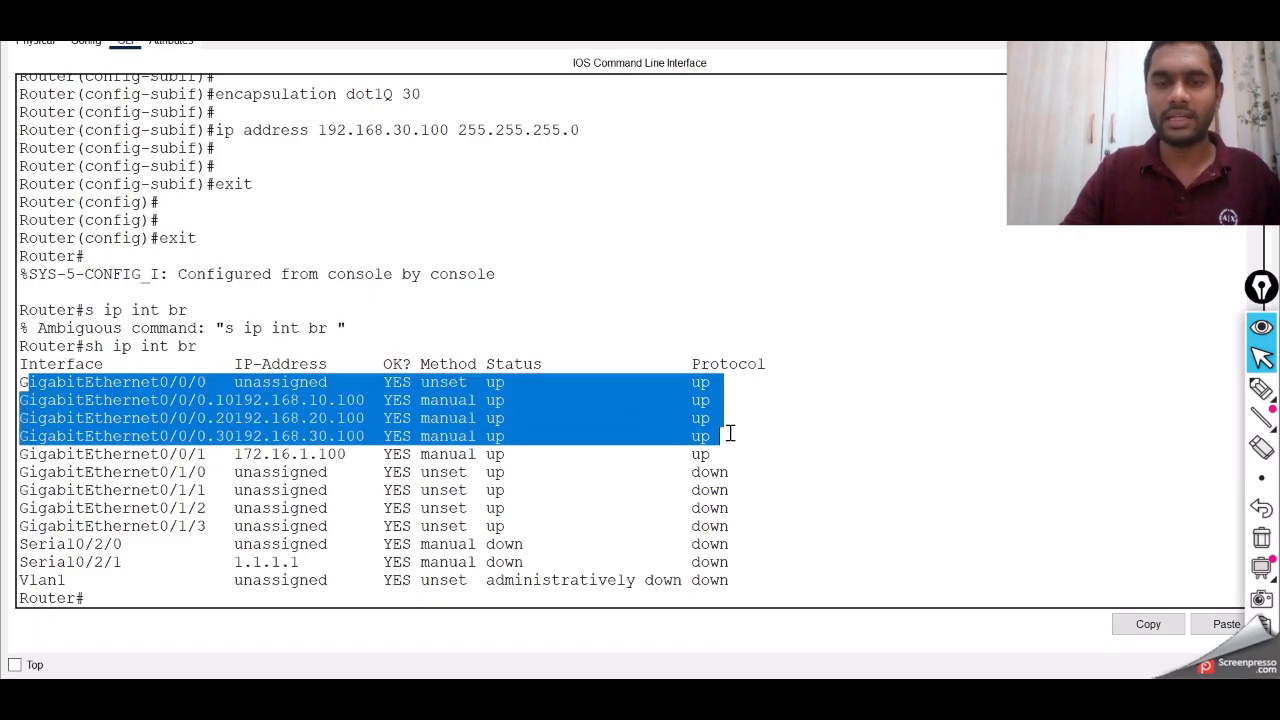
{"action": "left_click", "coordinate": [1261, 388]}
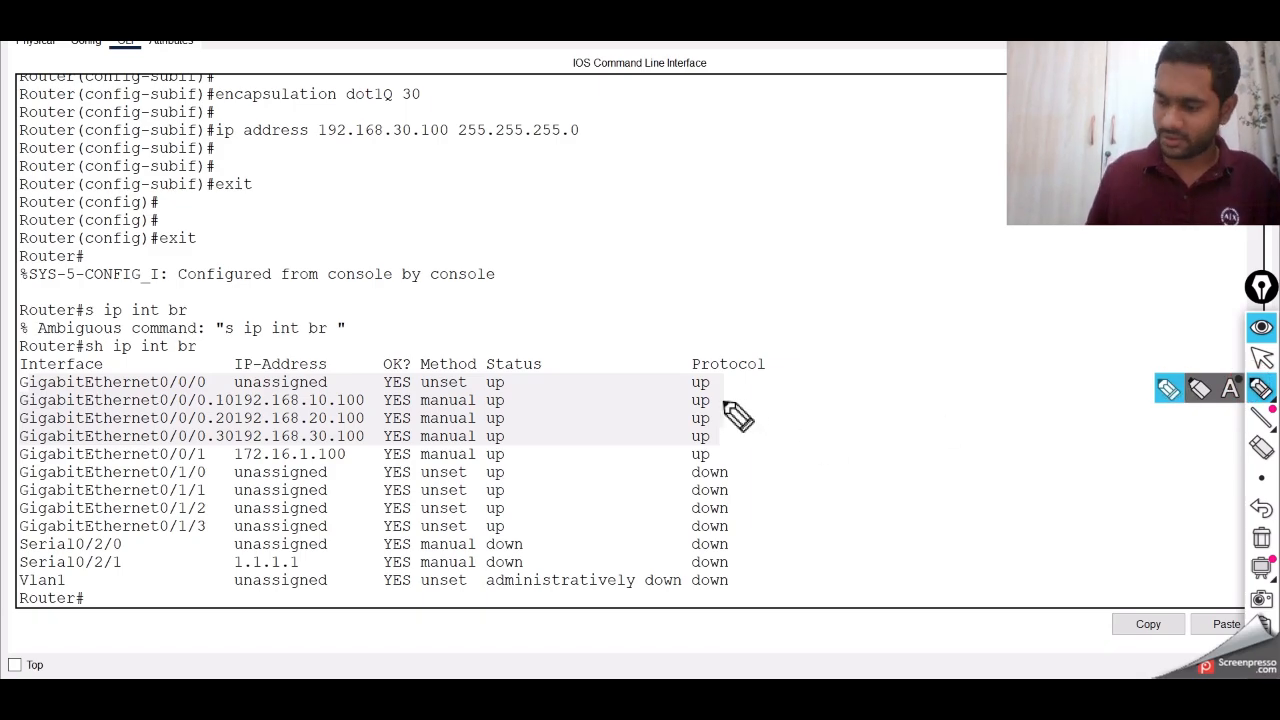
{"action": "left_click_drag", "start_coordinate": [726, 402], "coordinate": [805, 408]}
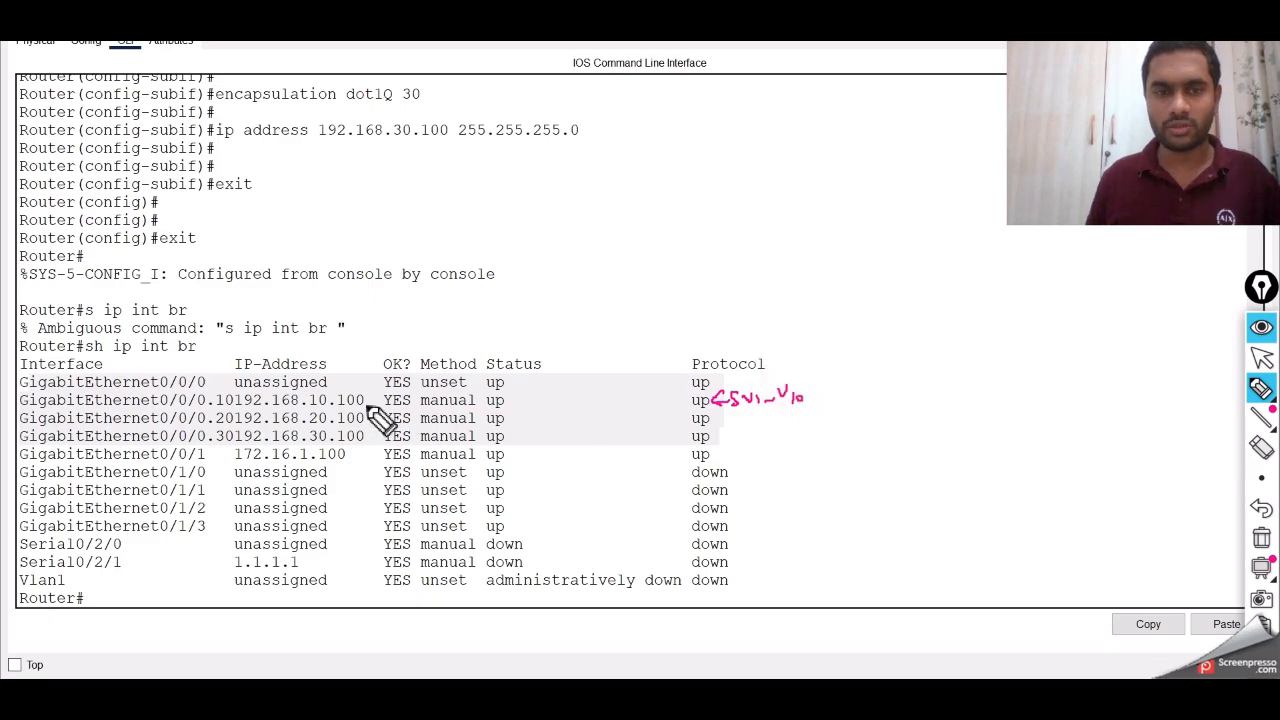
{"action": "left_click_drag", "start_coordinate": [368, 400], "coordinate": [380, 395]}
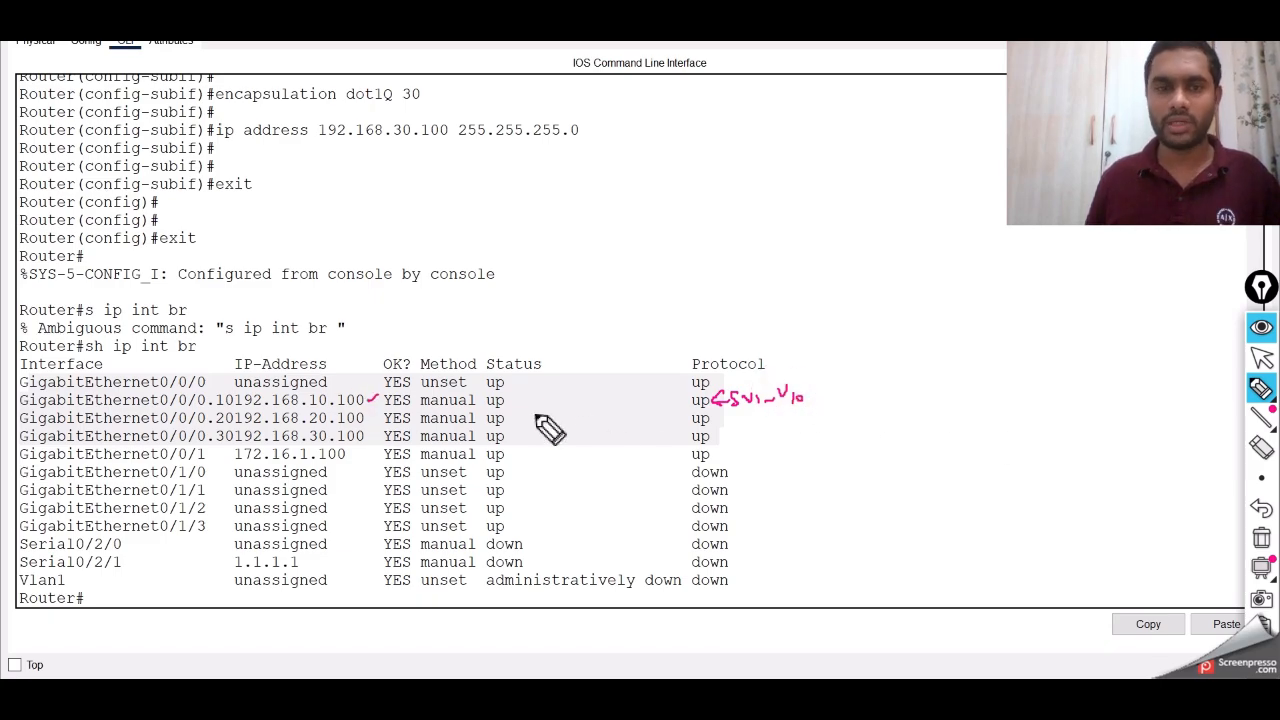
{"action": "left_click_drag", "start_coordinate": [368, 420], "coordinate": [380, 413]}
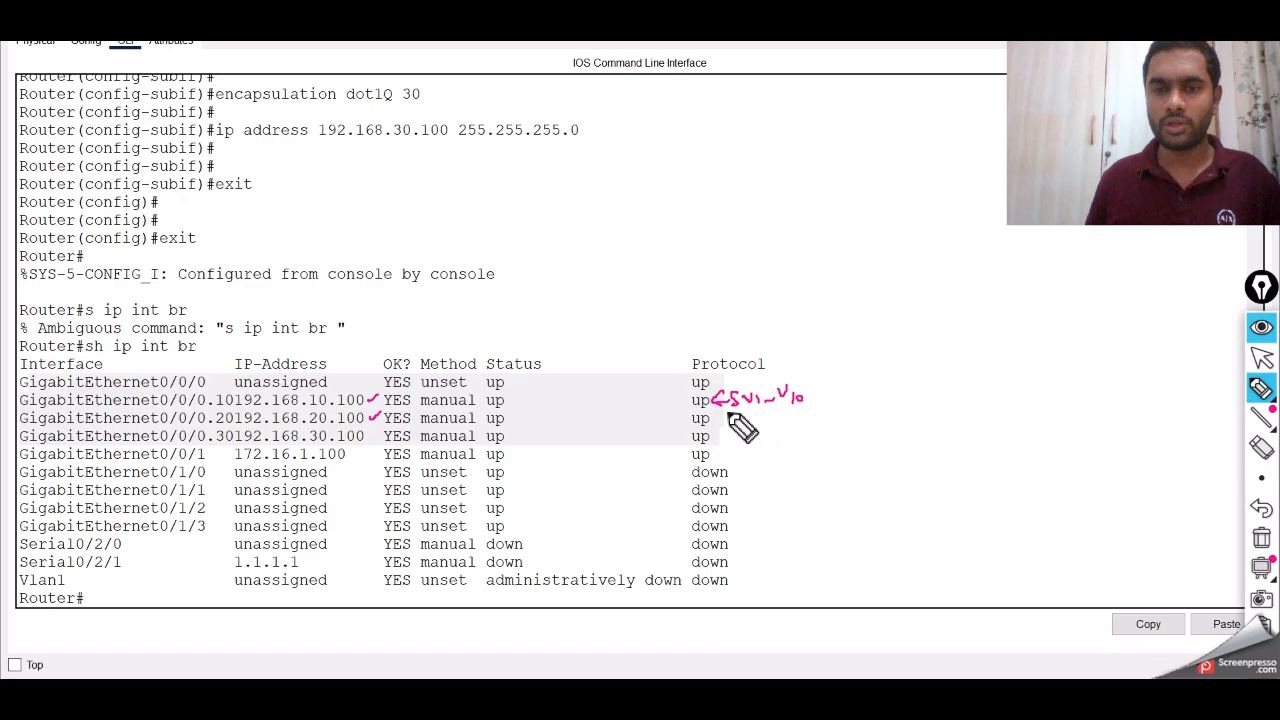
{"action": "left_click_drag", "start_coordinate": [728, 416], "coordinate": [813, 418]}
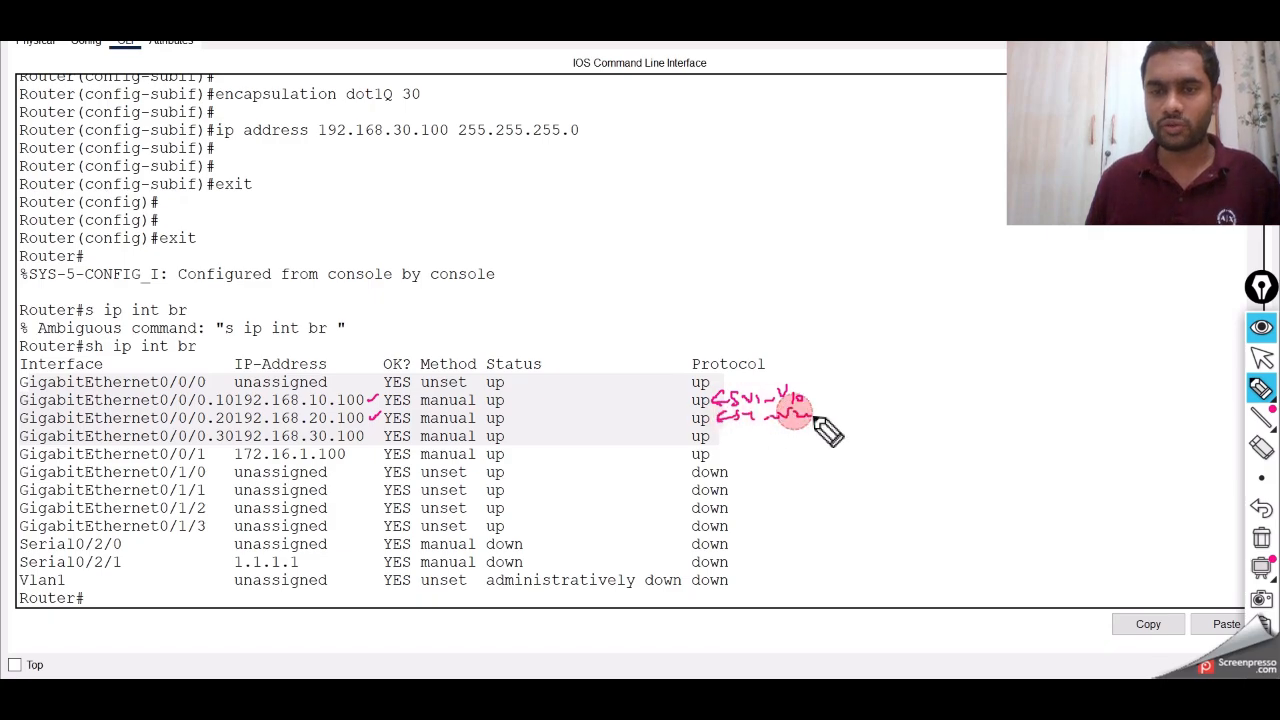
{"action": "left_click_drag", "start_coordinate": [712, 442], "coordinate": [803, 438]}
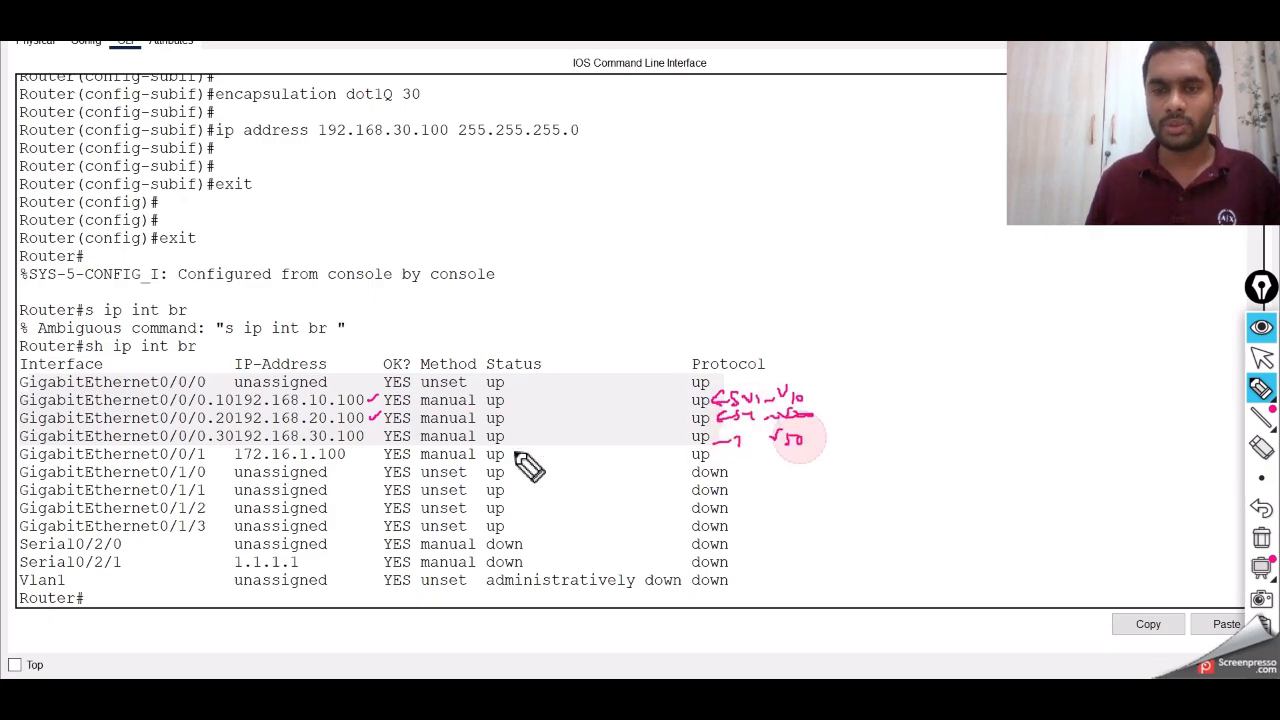
{"action": "left_click_drag", "start_coordinate": [366, 437], "coordinate": [382, 429]}
Bracket the three handwritten VLAN notes, add short marks beside them, and clear all pen annotations
{"action": "mouse_move", "coordinate": [812, 386]}
{"action": "left_mouse_down"}
{"action": "mouse_move", "coordinate": [836, 410]}
{"action": "mouse_move", "coordinate": [824, 432]}
{"action": "left_mouse_up"}
{"action": "mouse_move", "coordinate": [858, 390]}
{"action": "left_mouse_down"}
{"action": "mouse_move", "coordinate": [881, 391]}
{"action": "mouse_move", "coordinate": [880, 421]}
{"action": "left_mouse_up"}
{"action": "mouse_move", "coordinate": [858, 428]}
{"action": "left_mouse_down"}
{"action": "mouse_move", "coordinate": [880, 428]}
{"action": "mouse_move", "coordinate": [921, 390]}
{"action": "mouse_move", "coordinate": [924, 405]}
{"action": "left_mouse_up"}
{"action": "left_click_drag", "start_coordinate": [908, 431], "coordinate": [926, 426]}
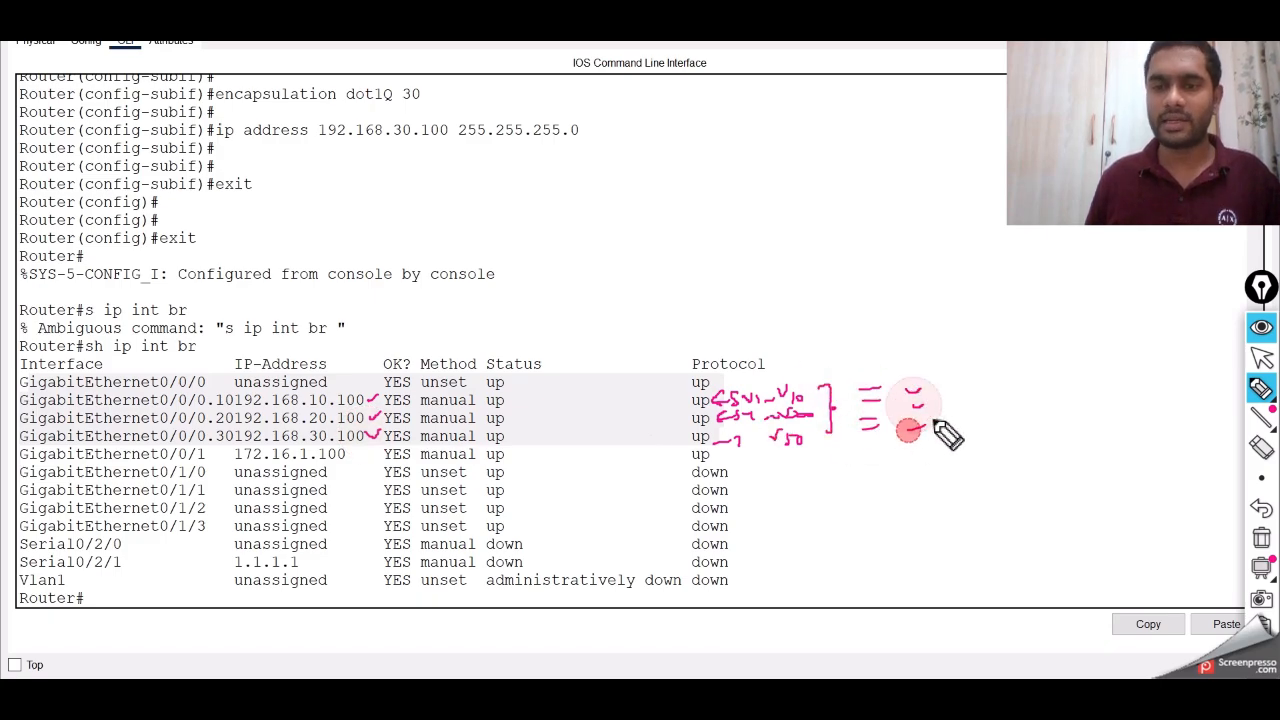
{"action": "left_click", "coordinate": [1261, 538]}
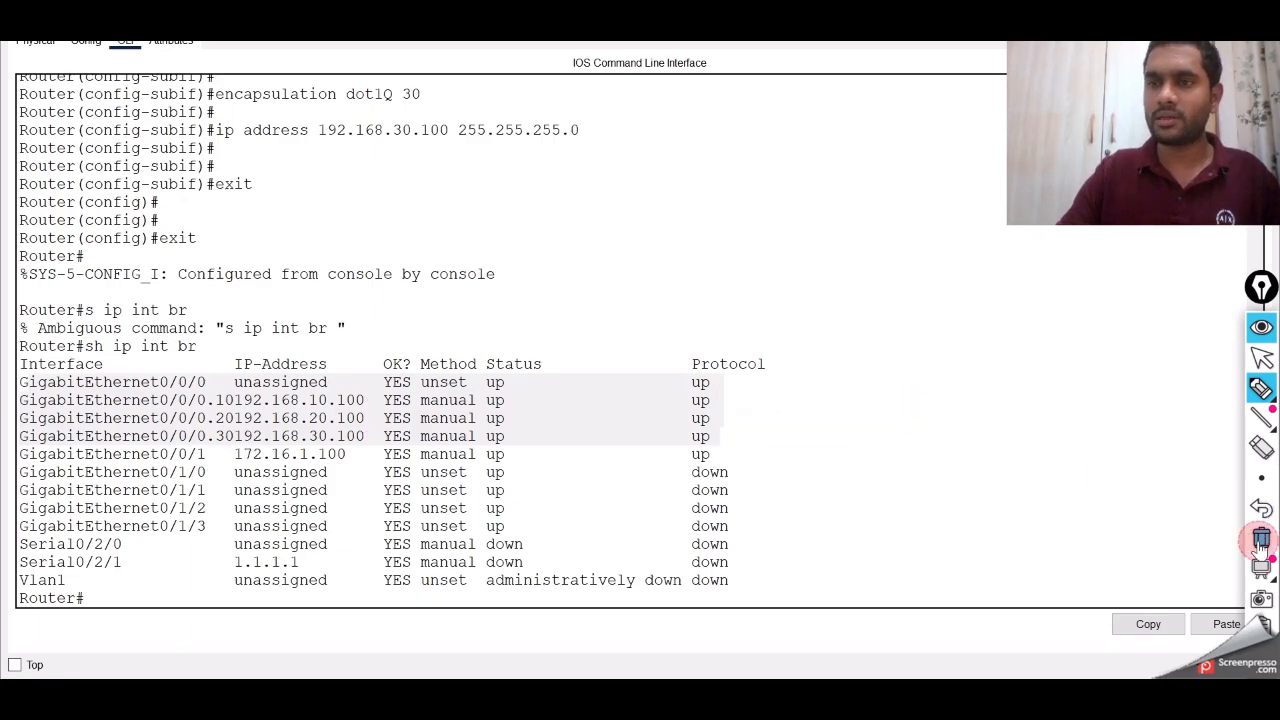
{"action": "left_click", "coordinate": [1261, 357]}
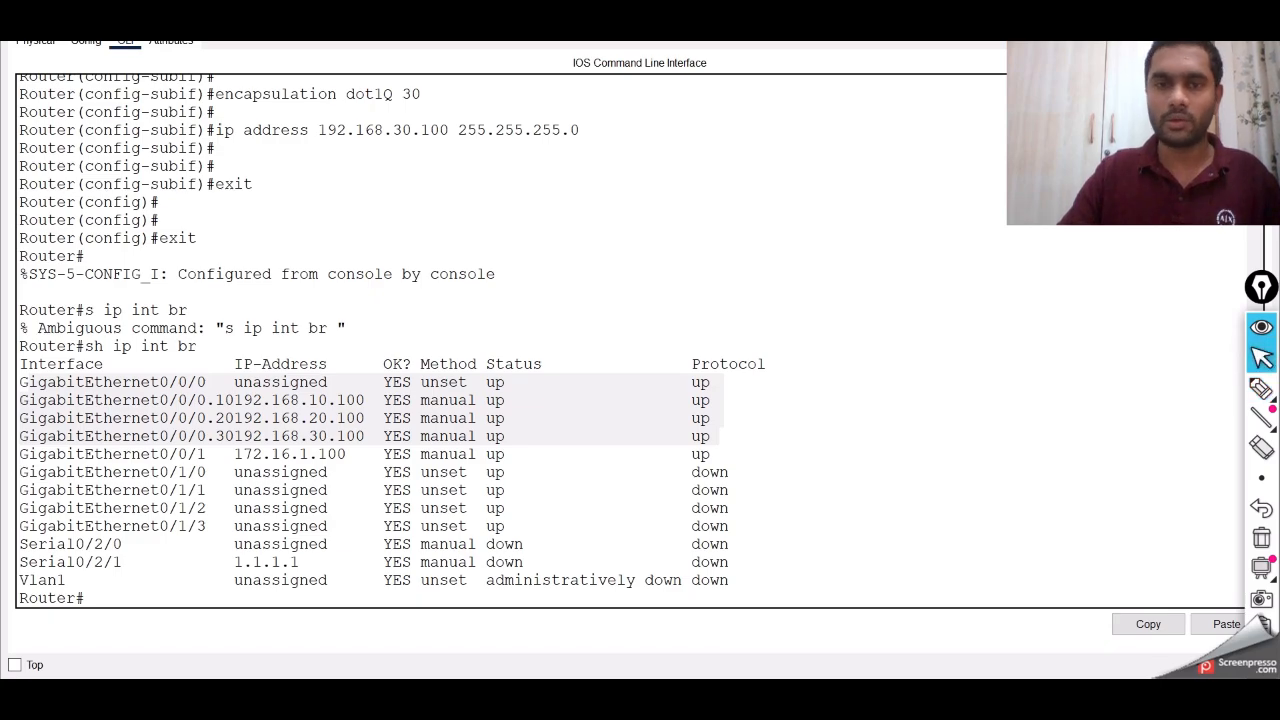
Minimize the router's window and circle the router's Gig0/0/0 port on the topology with the pen
{"action": "left_click", "coordinate": [1172, 12]}
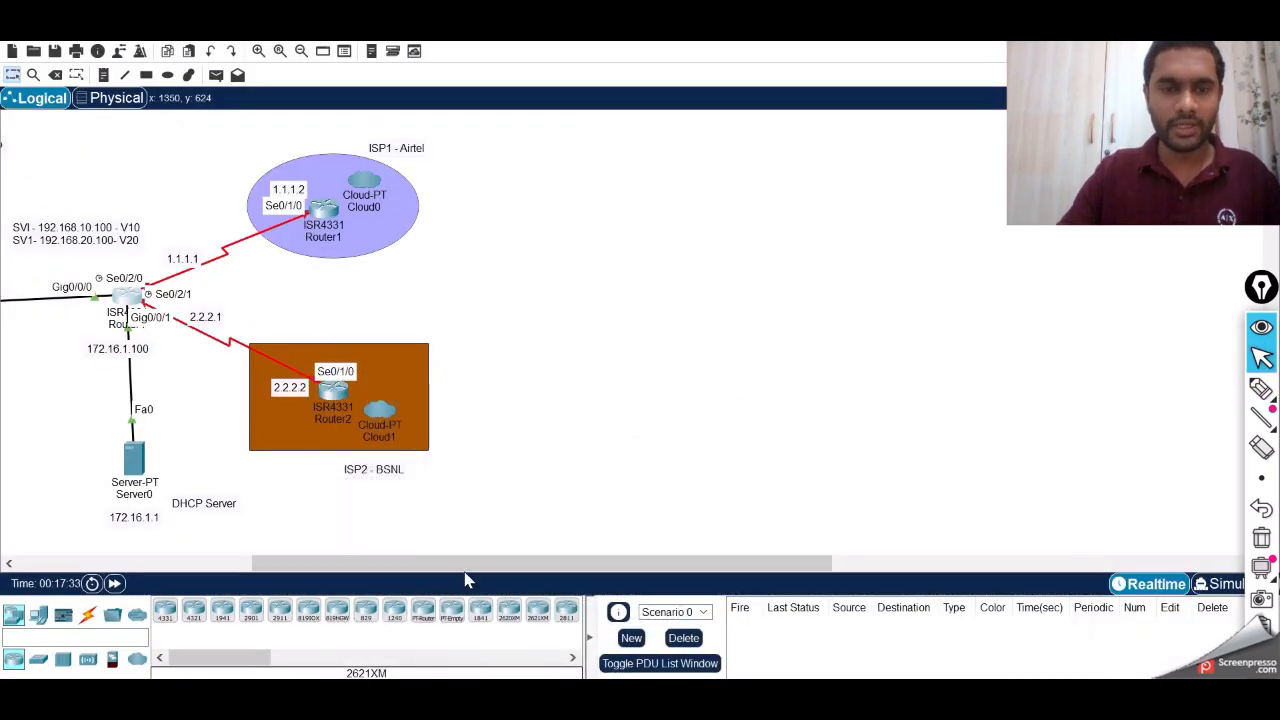
{"action": "left_click_drag", "start_coordinate": [466, 569], "coordinate": [408, 574]}
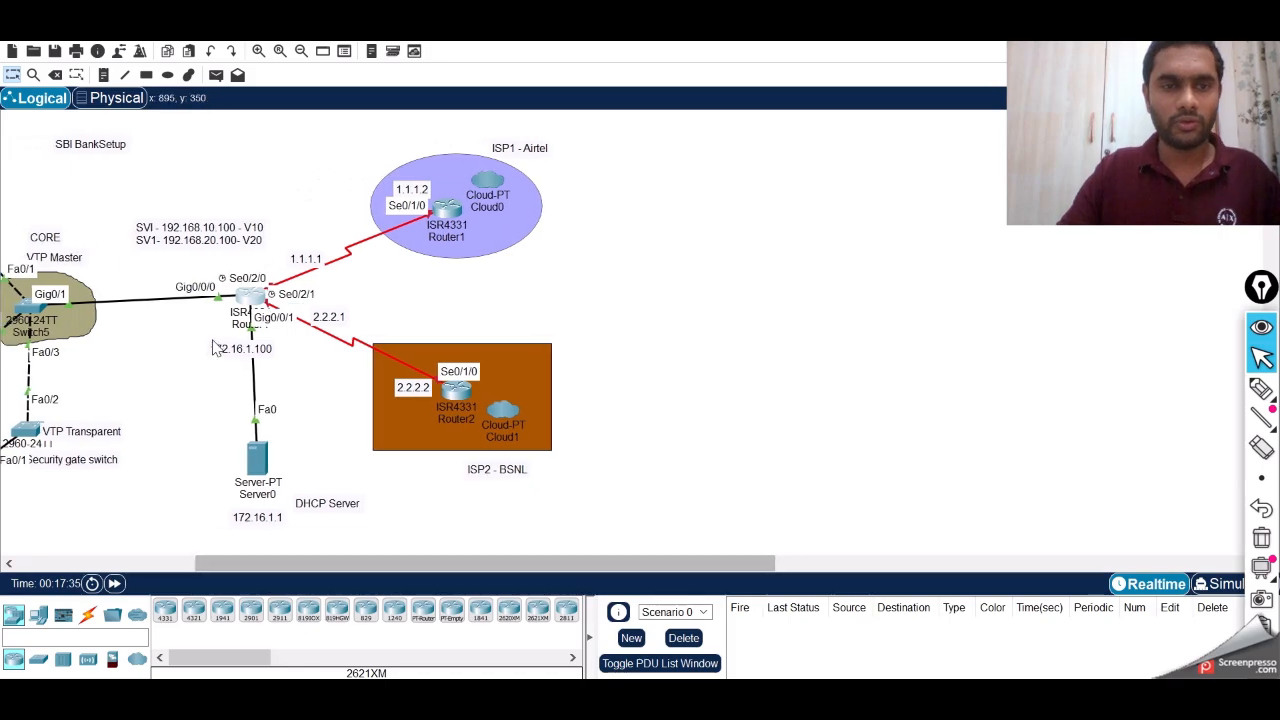
{"action": "left_click", "coordinate": [1261, 388]}
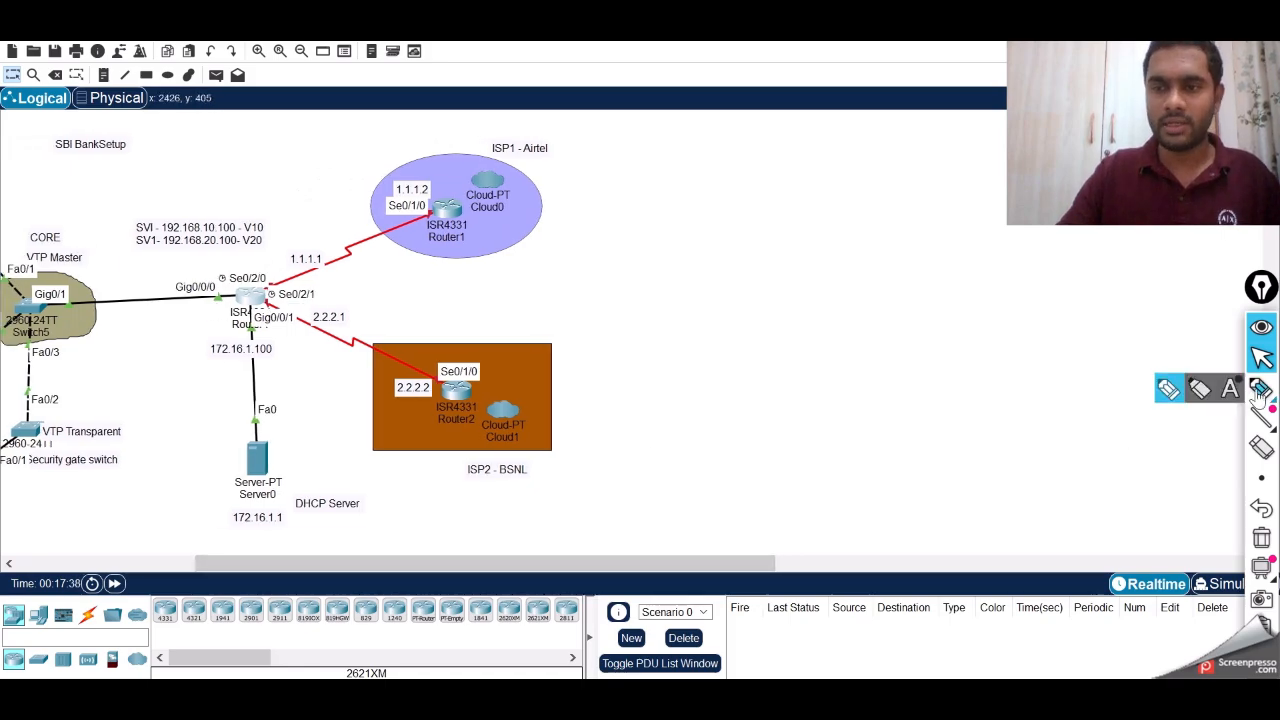
{"action": "left_click", "coordinate": [1176, 386]}
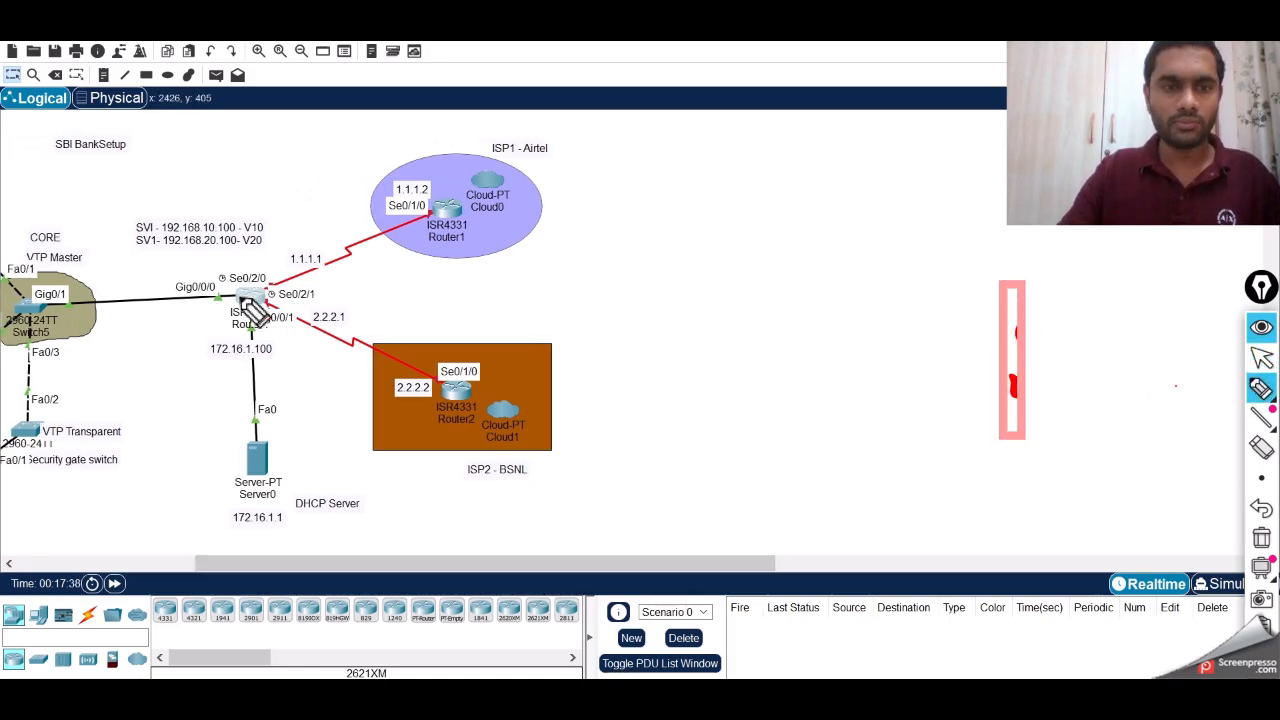
{"action": "left_click_drag", "start_coordinate": [227, 295], "coordinate": [231, 301]}
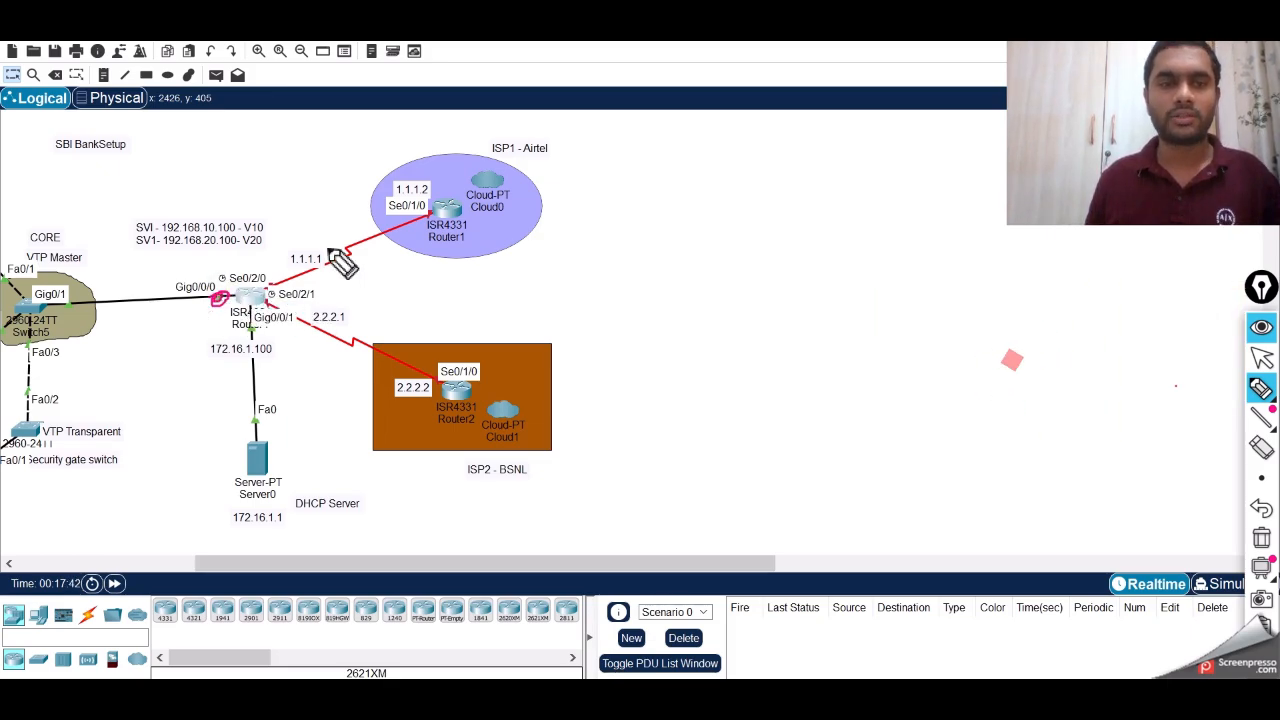
Draw brackets between the bank network and the ISPs, and put check marks beside ISP1 - Airtel and ISP2 - BSNL
{"action": "left_click", "coordinate": [1262, 360]}
{"action": "mouse_move", "coordinate": [1266, 396]}
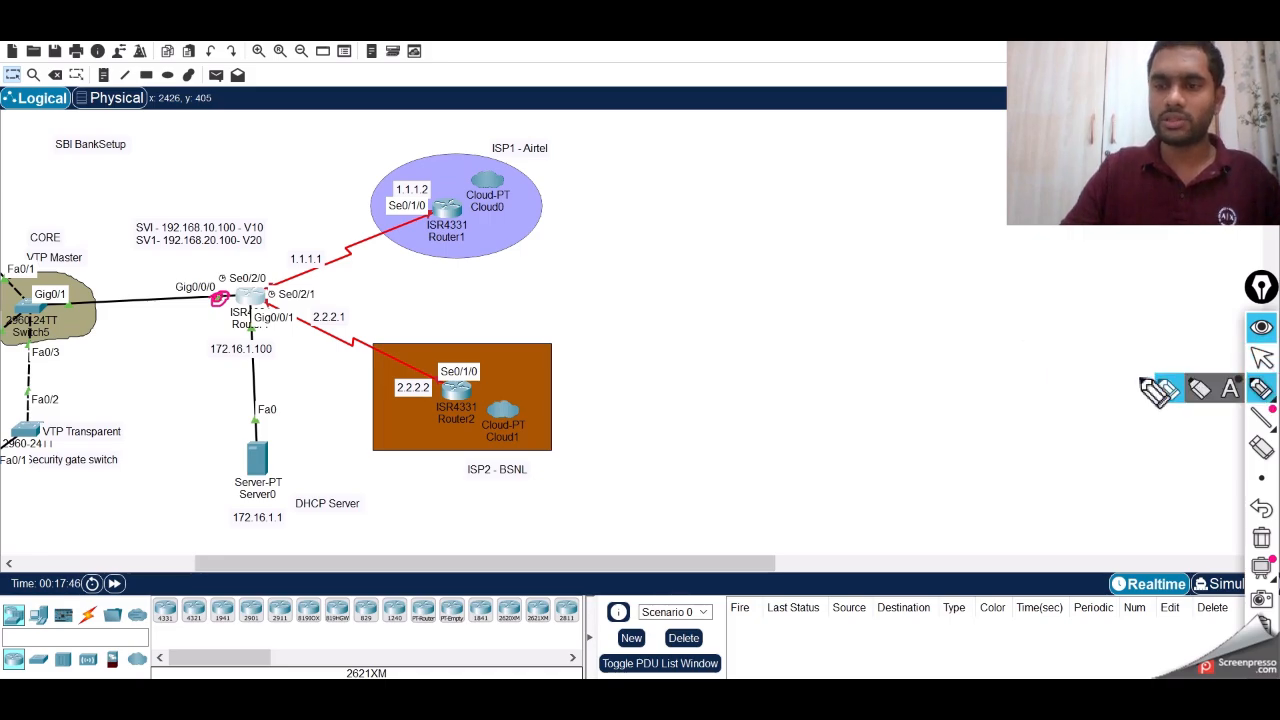
{"action": "left_click", "coordinate": [1167, 388]}
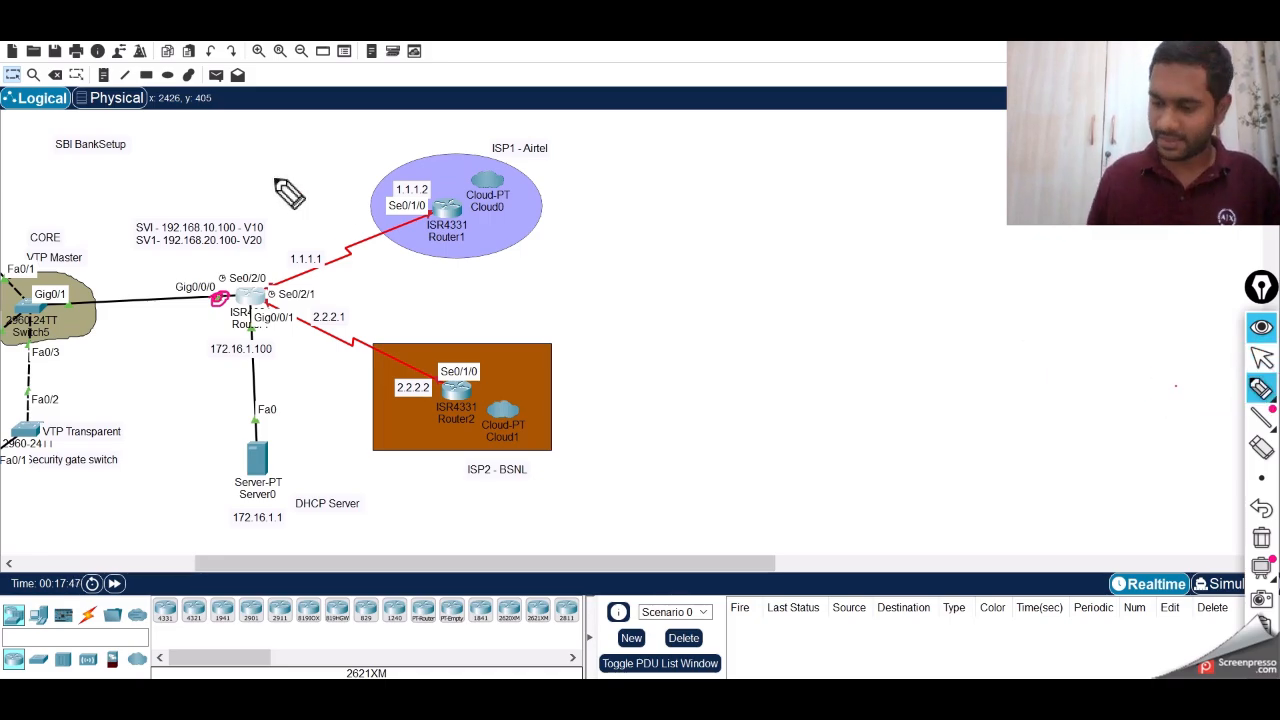
{"action": "mouse_move", "coordinate": [258, 170]}
{"action": "left_mouse_down"}
{"action": "mouse_move", "coordinate": [320, 183]}
{"action": "mouse_move", "coordinate": [366, 240]}
{"action": "mouse_move", "coordinate": [355, 365]}
{"action": "mouse_move", "coordinate": [294, 390]}
{"action": "left_mouse_up"}
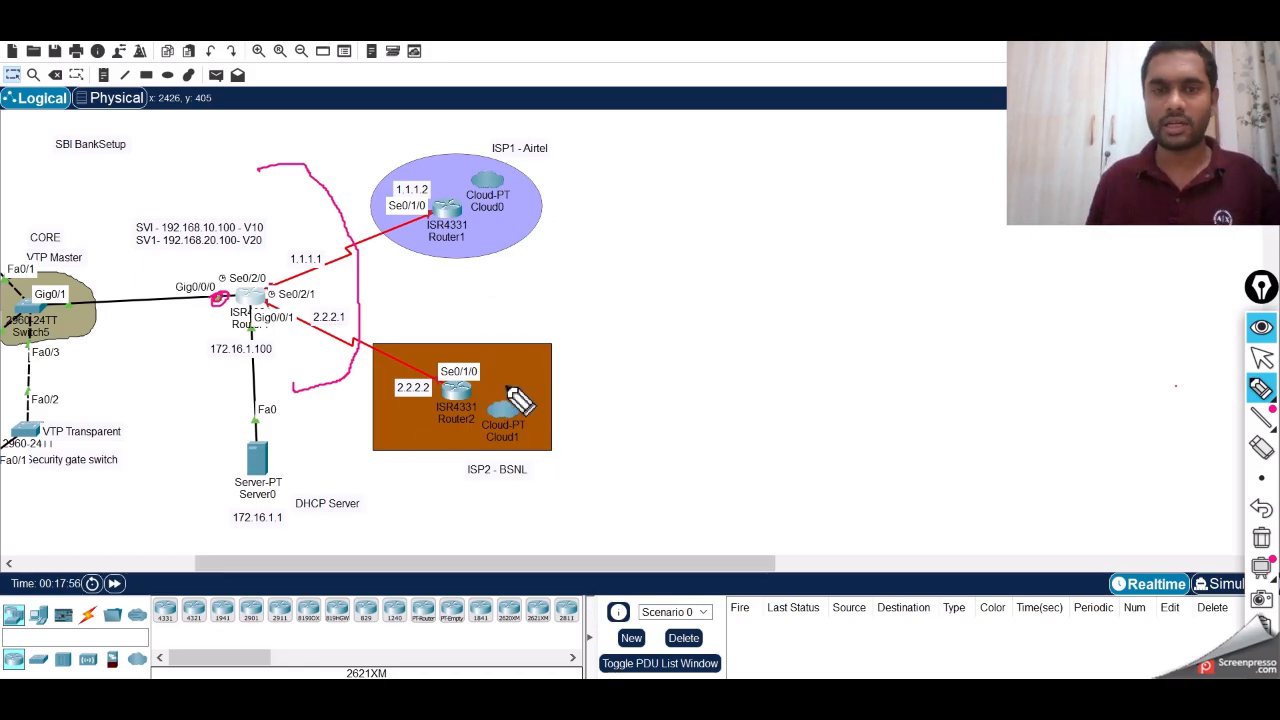
{"action": "left_click_drag", "start_coordinate": [549, 179], "coordinate": [573, 170]}
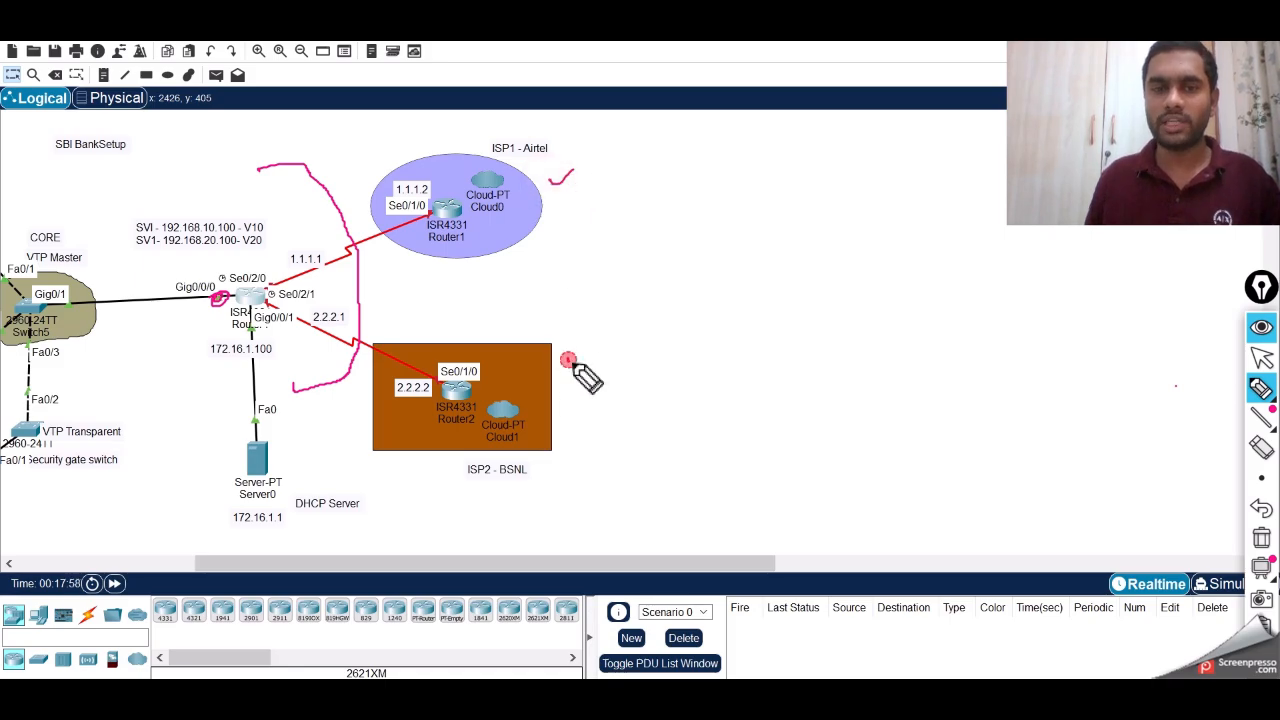
{"action": "left_click_drag", "start_coordinate": [567, 358], "coordinate": [586, 351]}
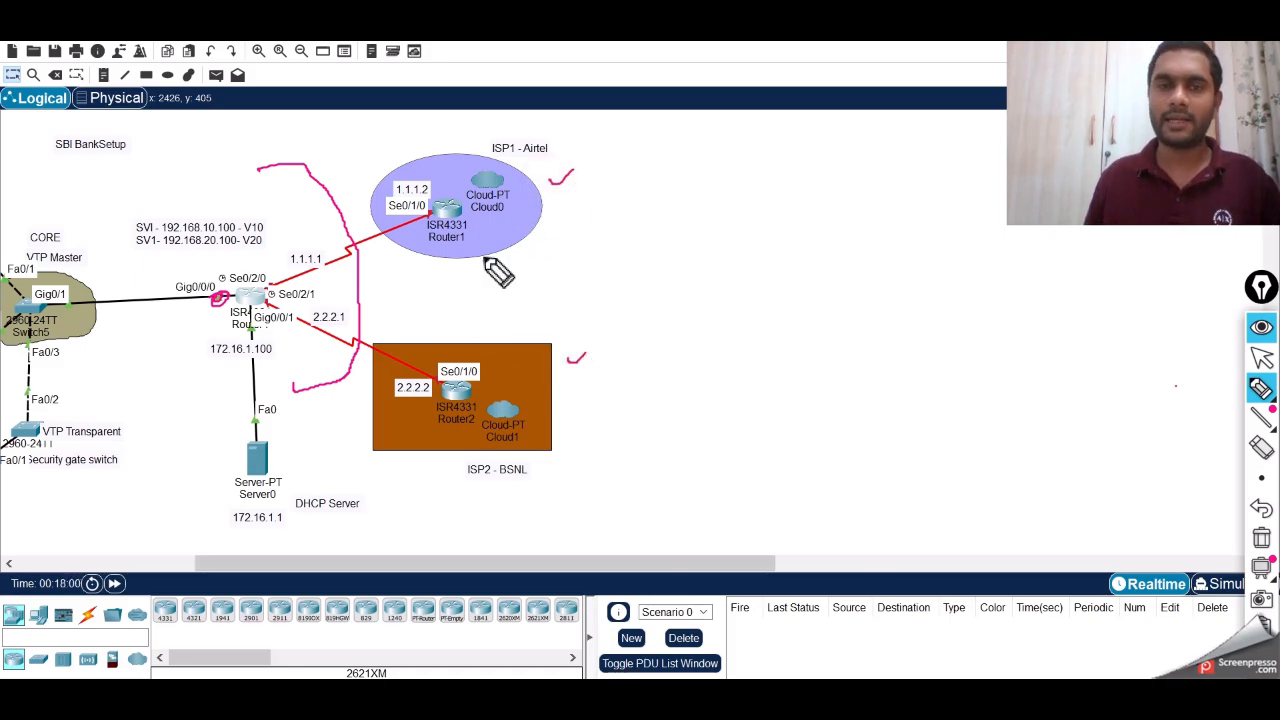
{"action": "left_click", "coordinate": [357, 277]}
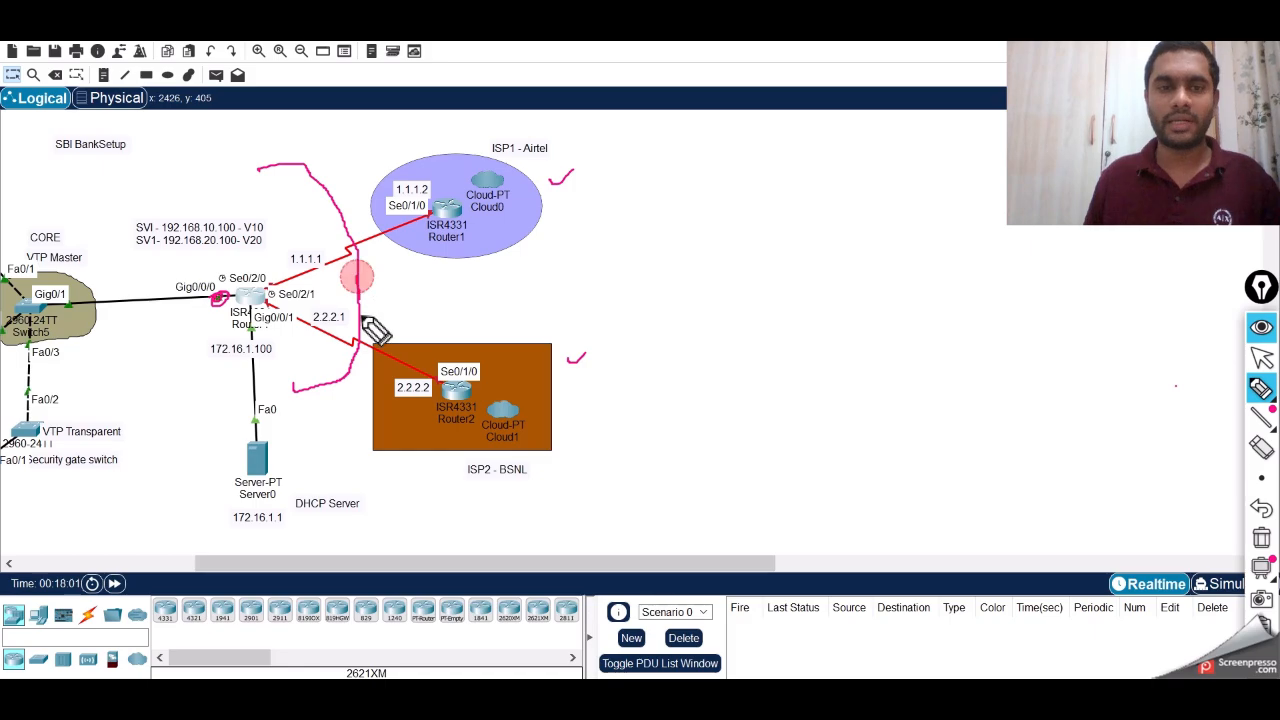
{"action": "mouse_move", "coordinate": [362, 317]}
{"action": "left_mouse_down"}
{"action": "mouse_move", "coordinate": [365, 395]}
{"action": "mouse_move", "coordinate": [325, 406]}
{"action": "mouse_move", "coordinate": [362, 470]}
{"action": "mouse_move", "coordinate": [365, 517]}
{"action": "left_mouse_up"}
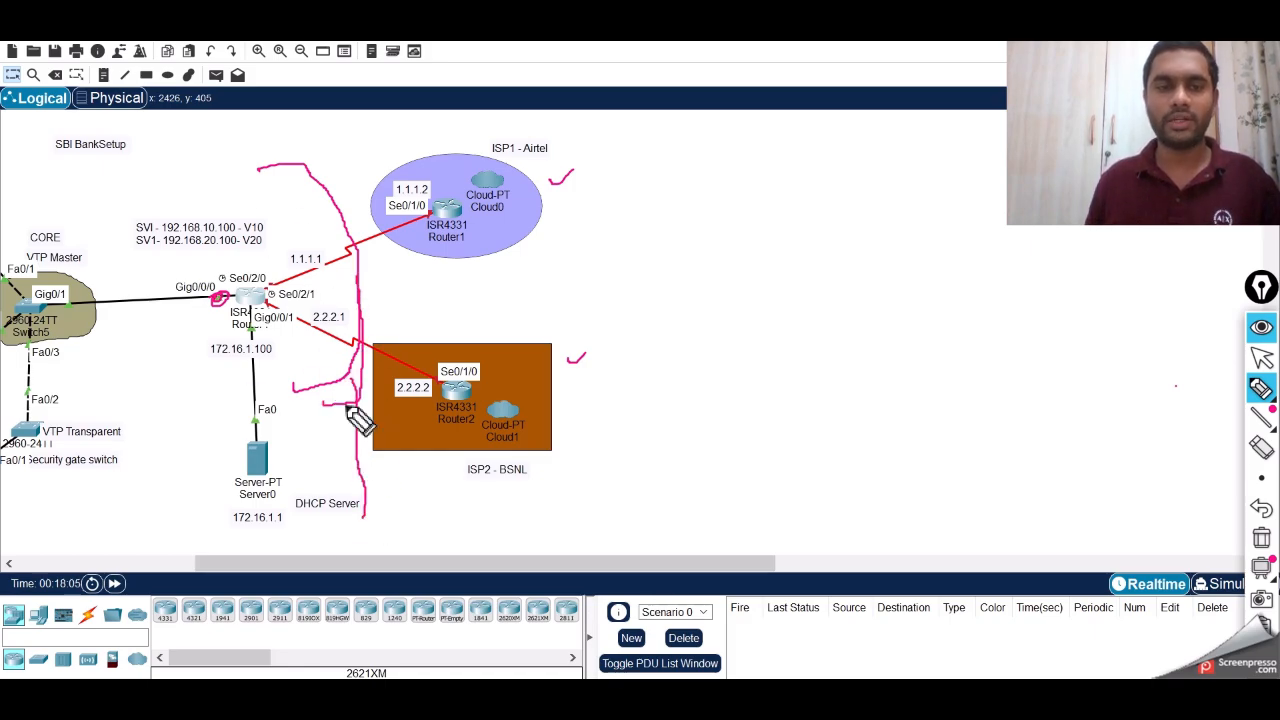
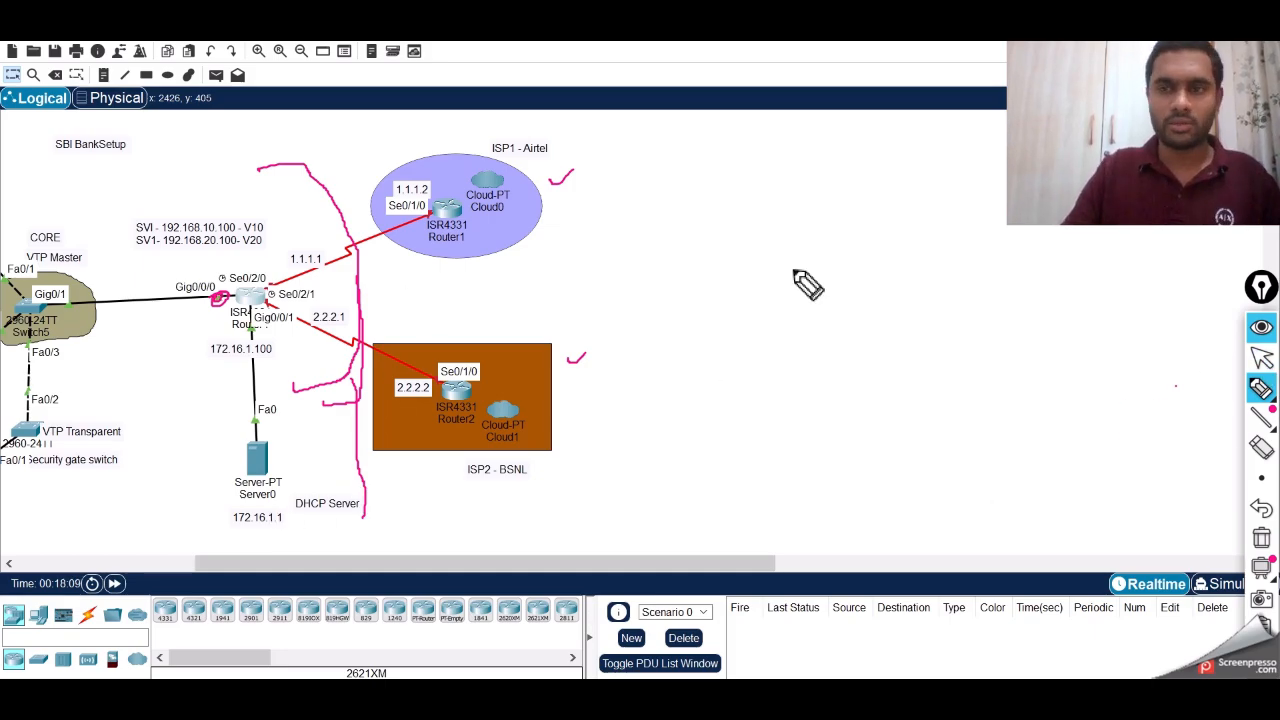
Reopen the CLI of the router between the core switch and the ISPs, and clear the pen annotations
{"action": "left_click", "coordinate": [1263, 358]}
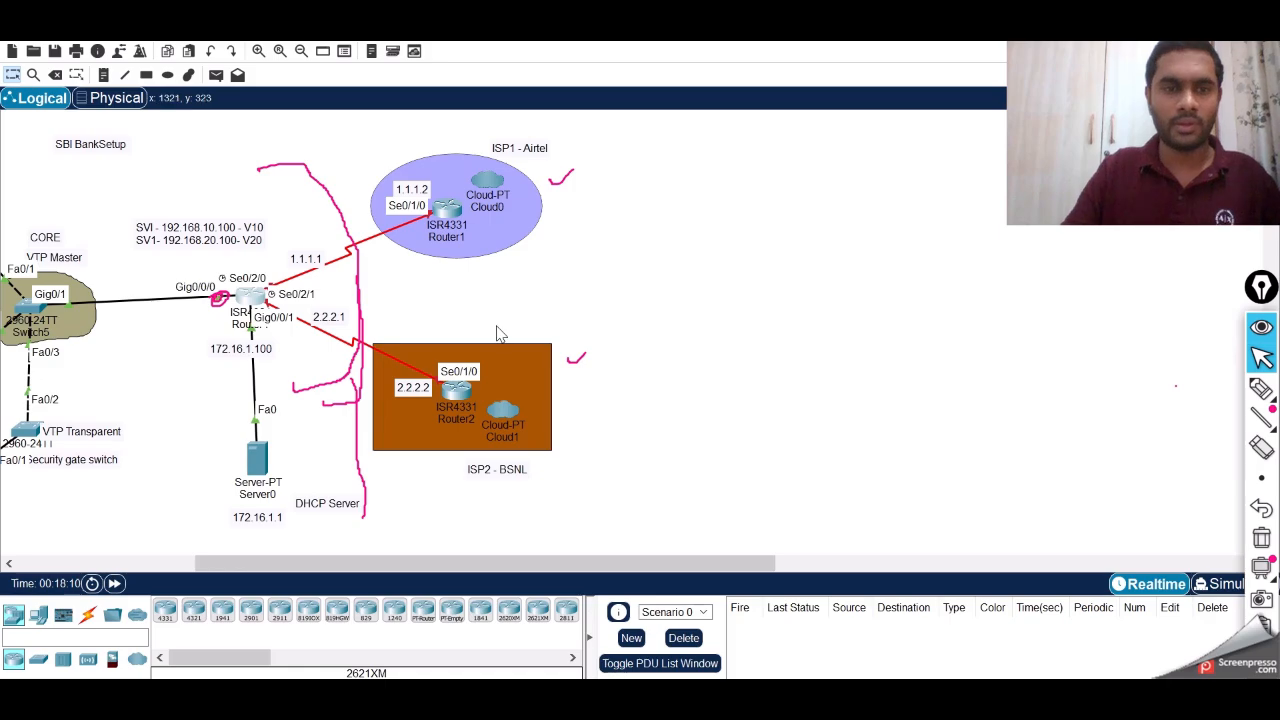
{"action": "left_click", "coordinate": [254, 297]}
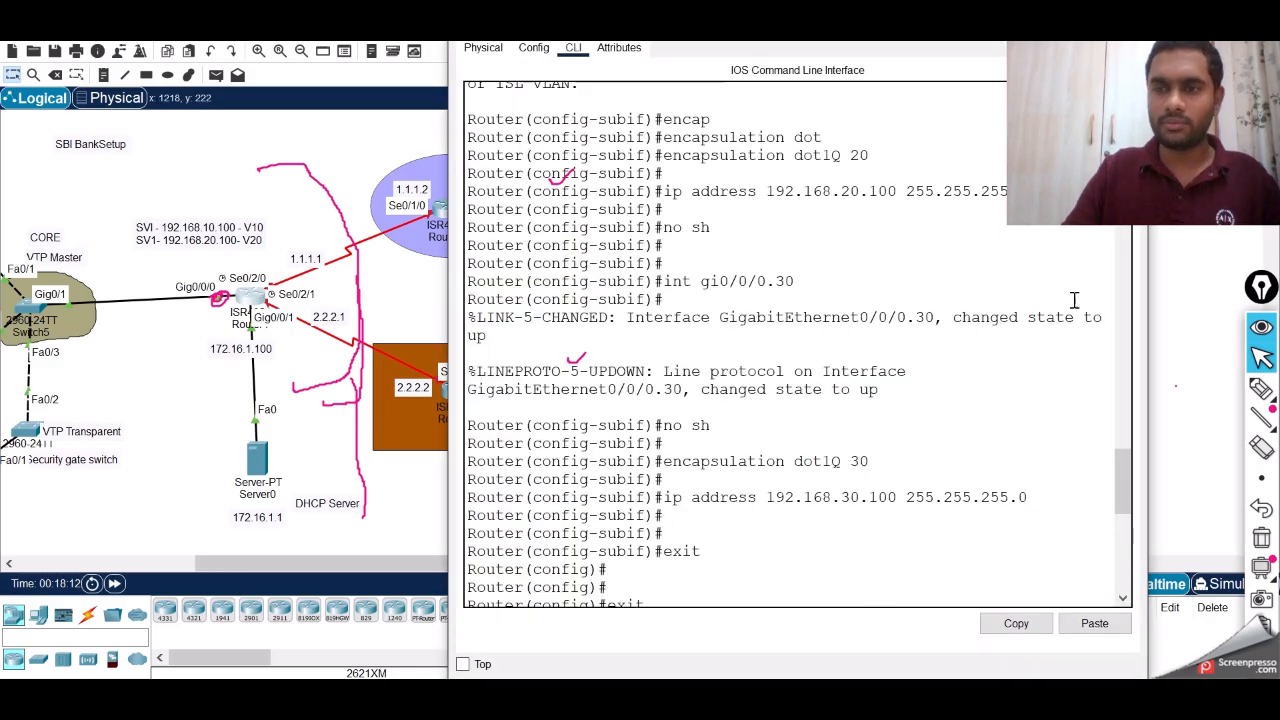
{"action": "left_click", "coordinate": [1264, 541]}
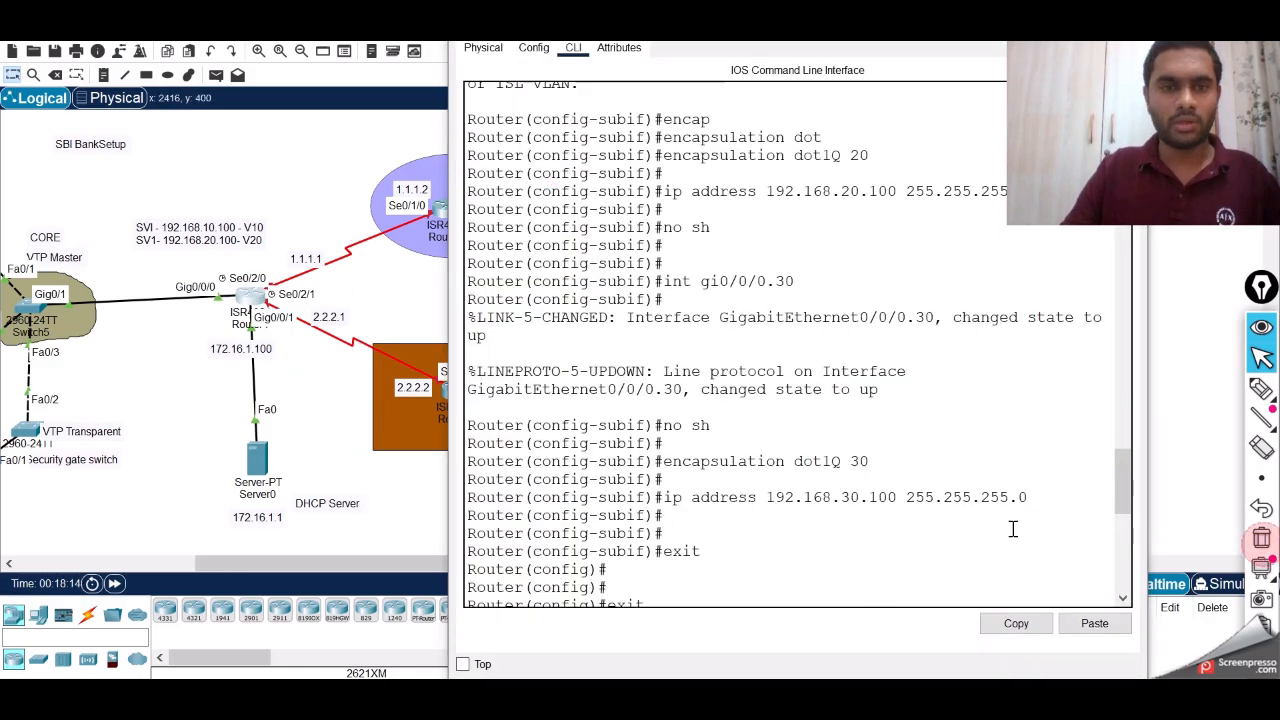
Enter global configuration mode on the router with config t
{"action": "left_click", "coordinate": [738, 591]}
{"action": "key", "text": "Return"}
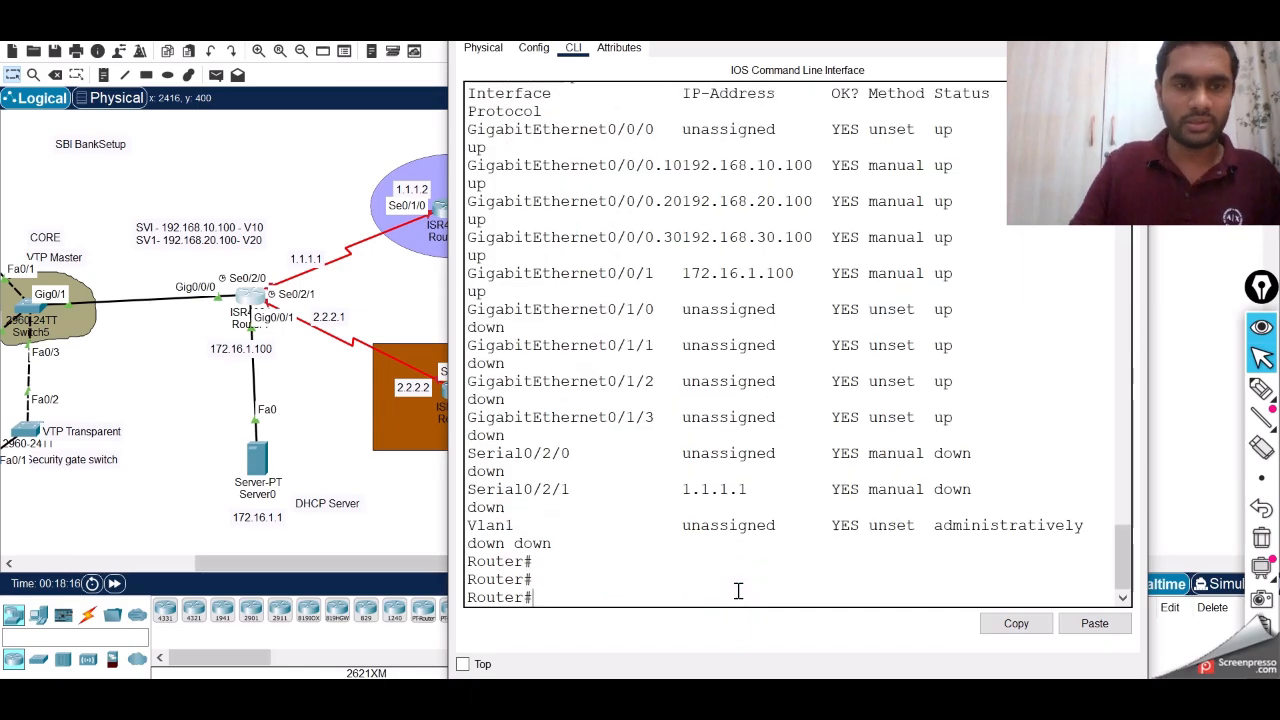
{"action": "type", "text": "config t"}
{"action": "key", "text": "Return"}
{"action": "key", "text": "Return"}
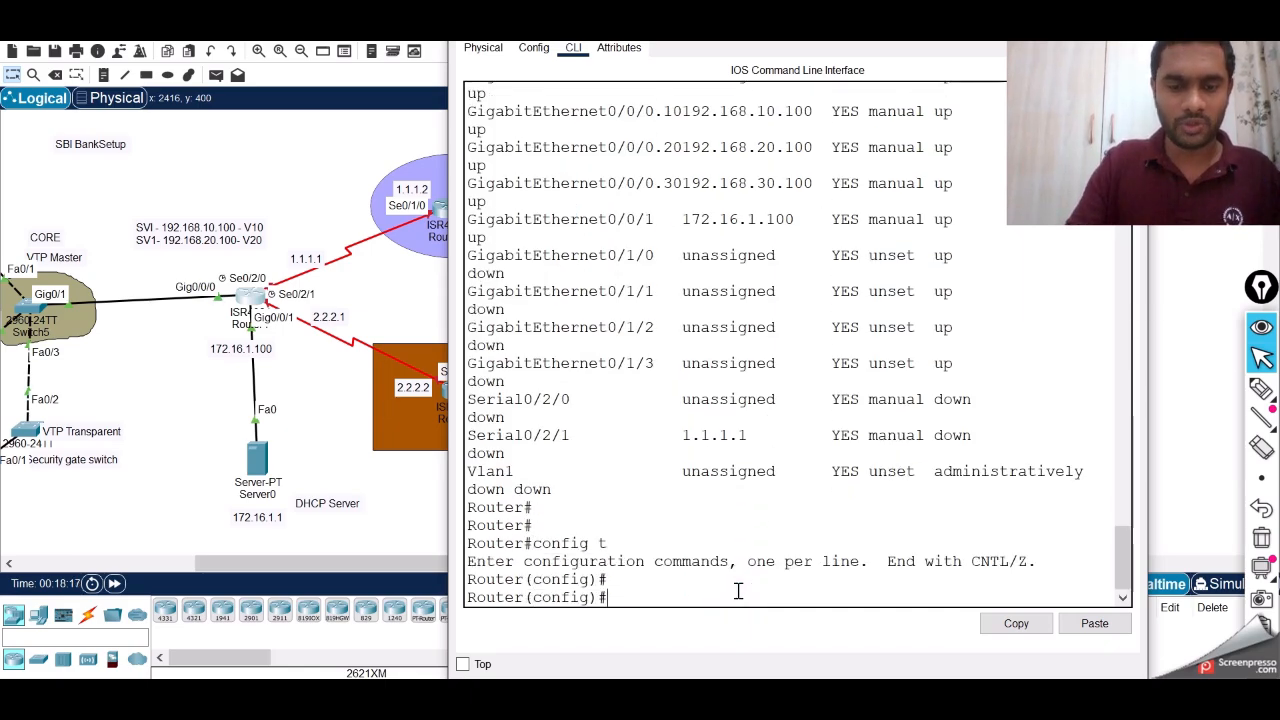
Enter configuration of serial interface se0/2/0 and enable it with no sh
{"action": "left_click", "coordinate": [906, 580]}
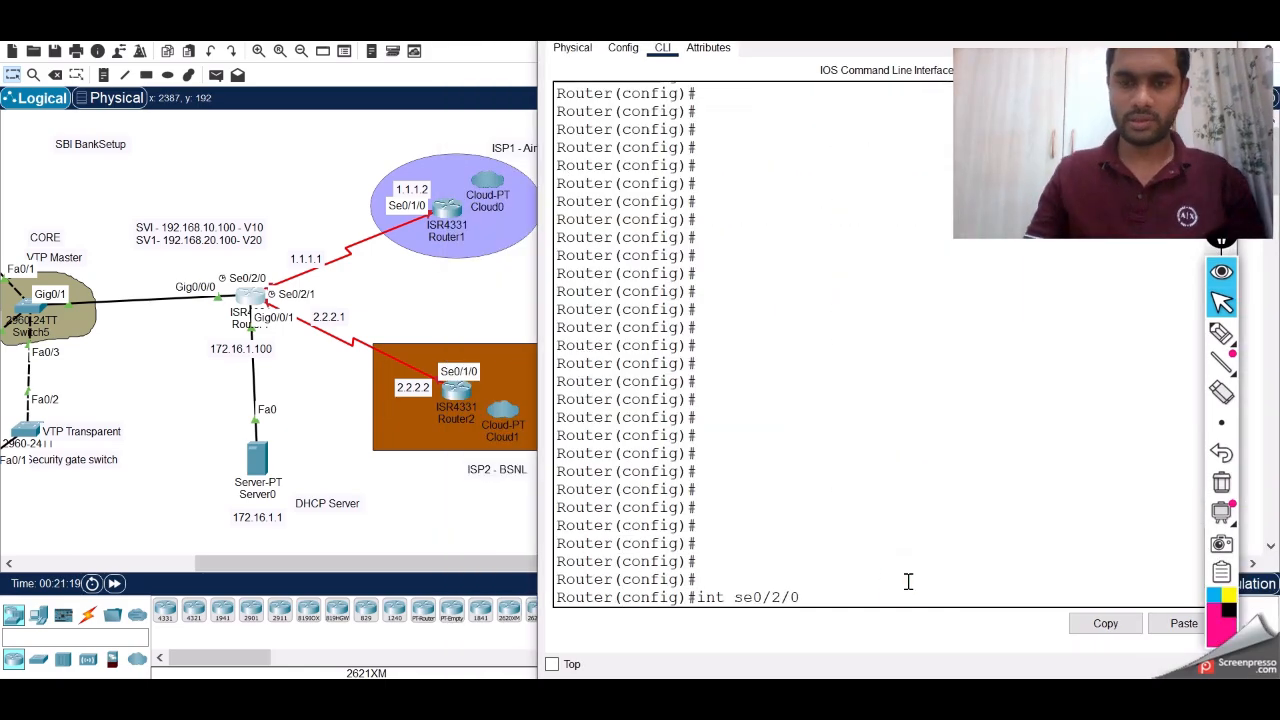
{"action": "key", "text": "Return"}
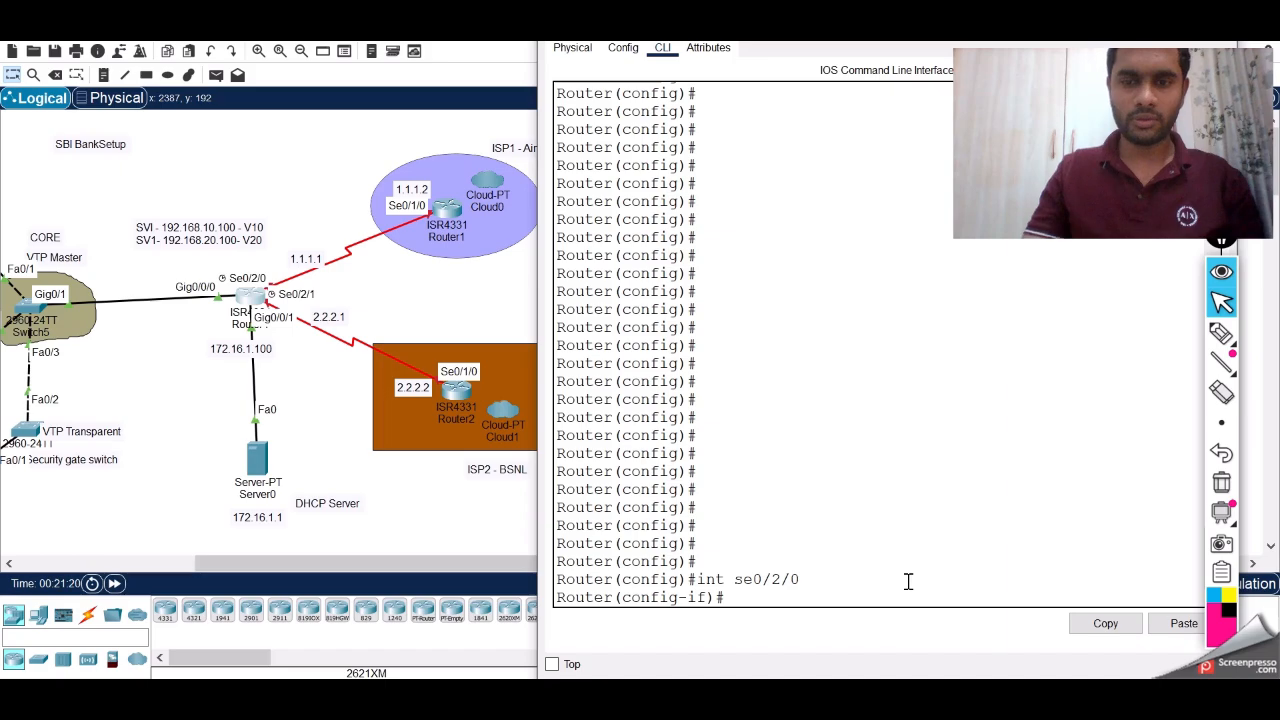
{"action": "type", "text": "no sh"}
{"action": "key", "text": "Return"}
Assign IP address 1.1.1.1 with mask 255.255.255.0 to serial interface se0/2/0
{"action": "type", "text": "ig-if)#i"}
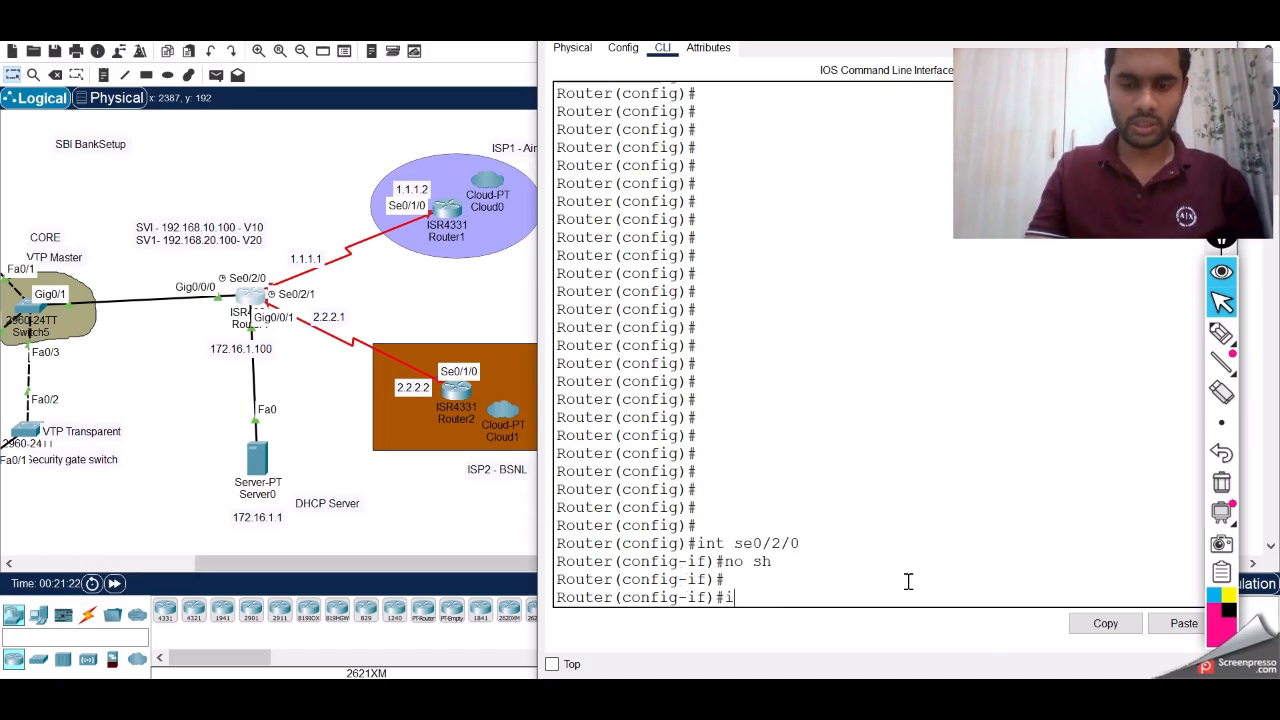
{"action": "type", "text": "p add"}
{"action": "key", "text": "Tab"}
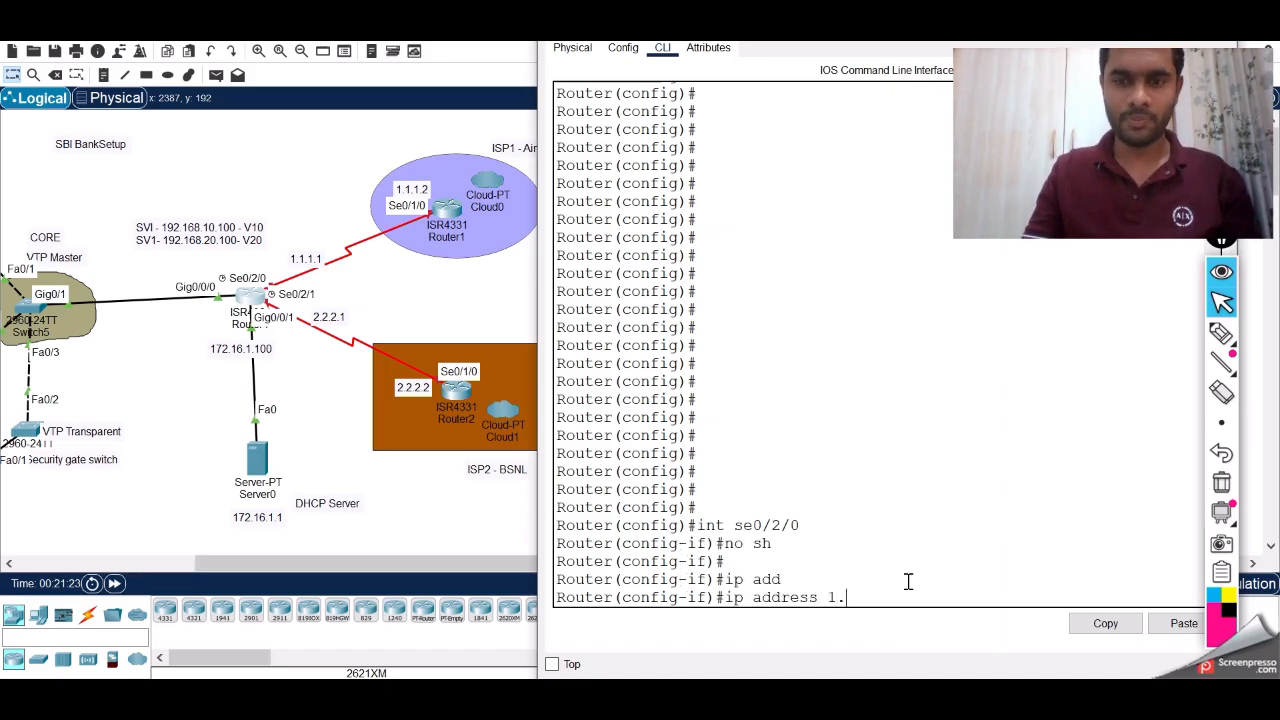
{"action": "type", "text": "1.1.1.1"}
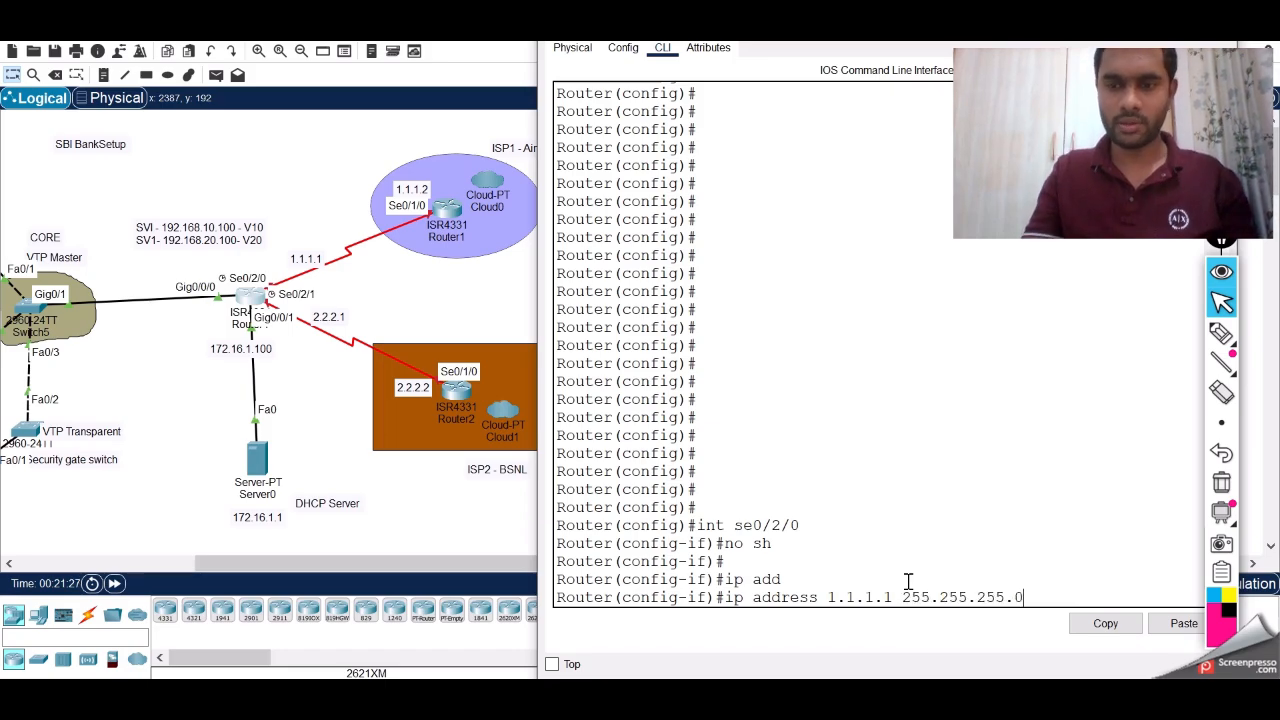
{"action": "type", "text": " 255.255.255.0"}
{"action": "key", "text": "Return"}
{"action": "key", "text": "Return"}
Enter configuration of serial interface se0/2/1 and enable it with no sh
{"action": "key", "text": "Up"}
{"action": "key", "text": "Up"}
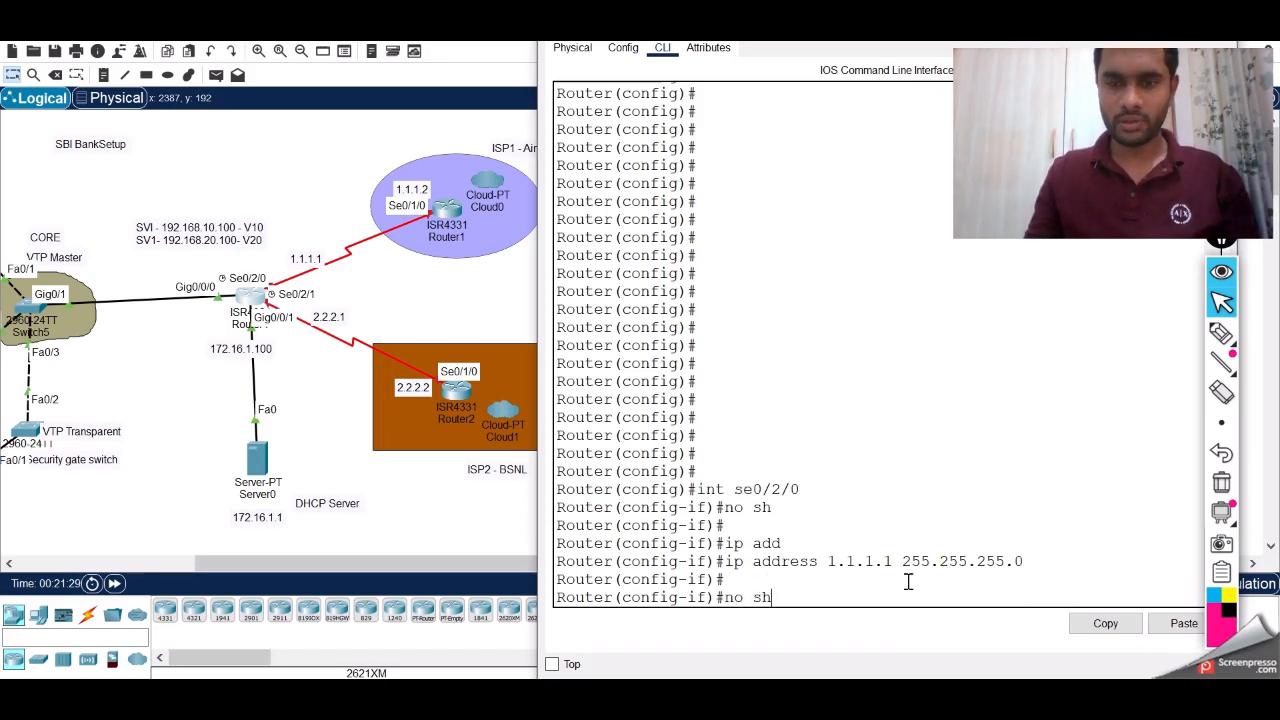
{"action": "key", "text": "Up"}
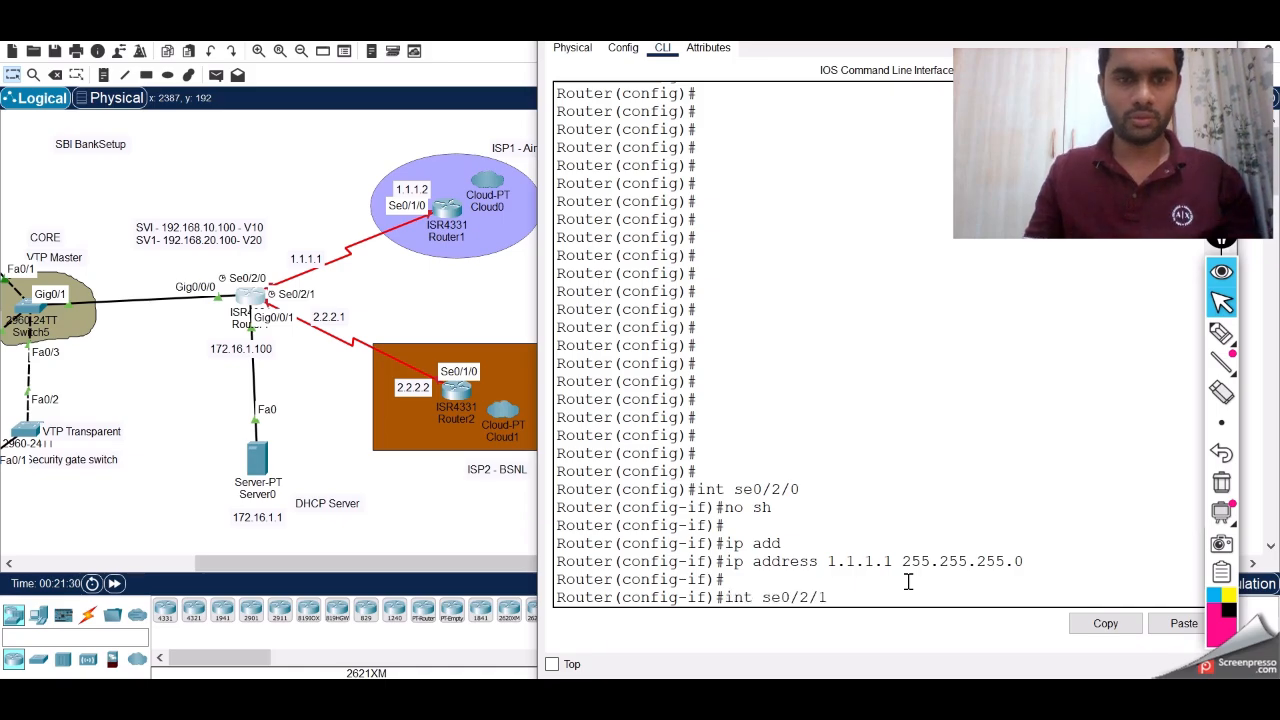
{"action": "key", "text": "Return"}
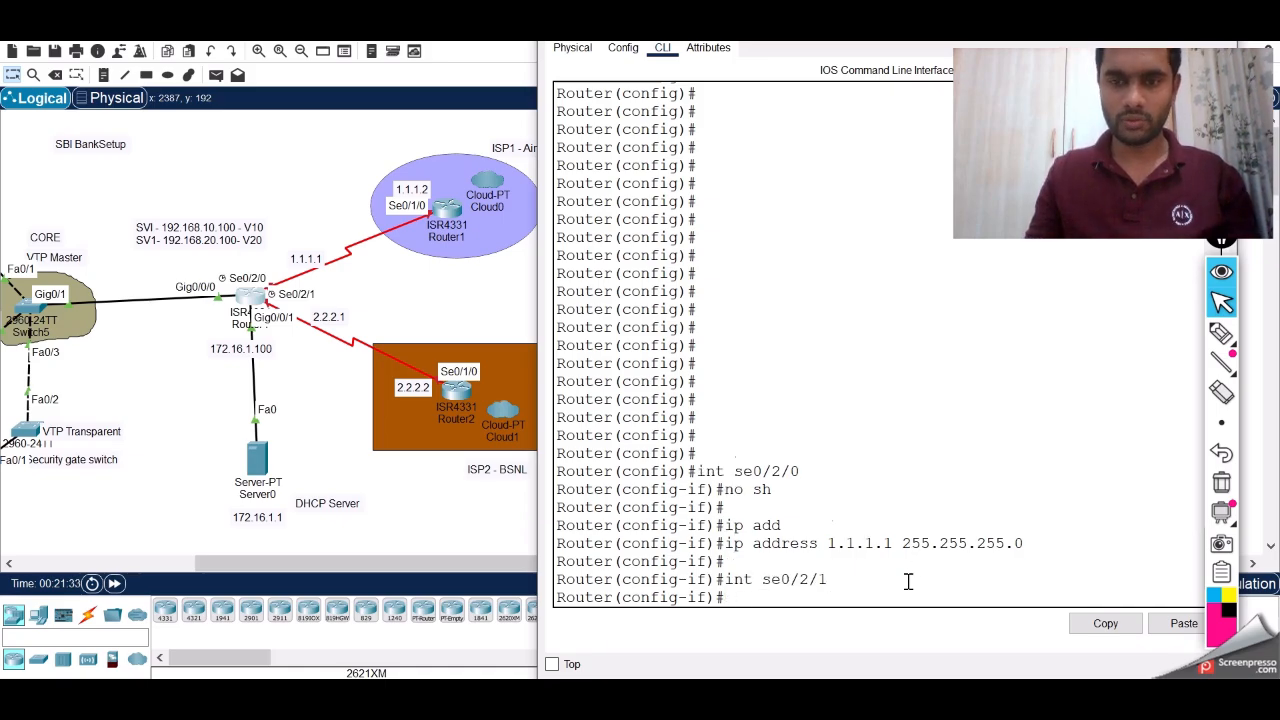
{"action": "key", "text": "Up"}
{"action": "key", "text": "Up"}
{"action": "key", "text": "Up"}
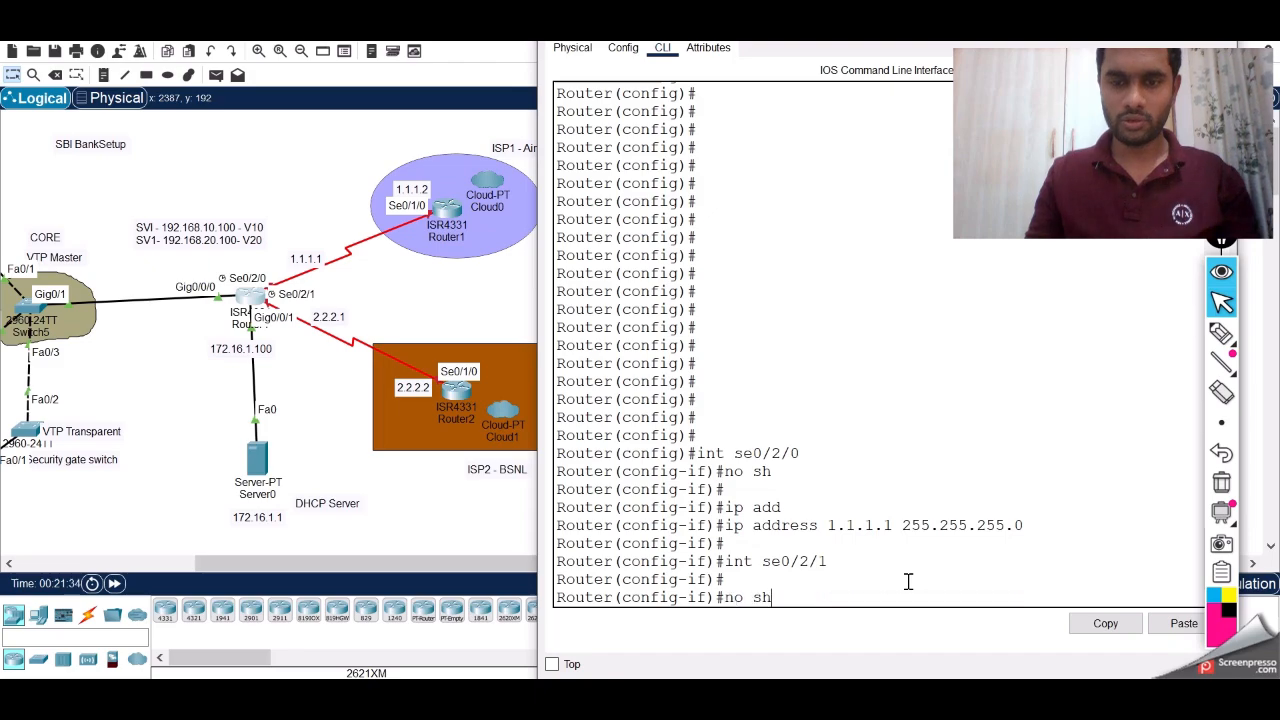
{"action": "key", "text": "Return"}
{"action": "key", "text": "Return"}
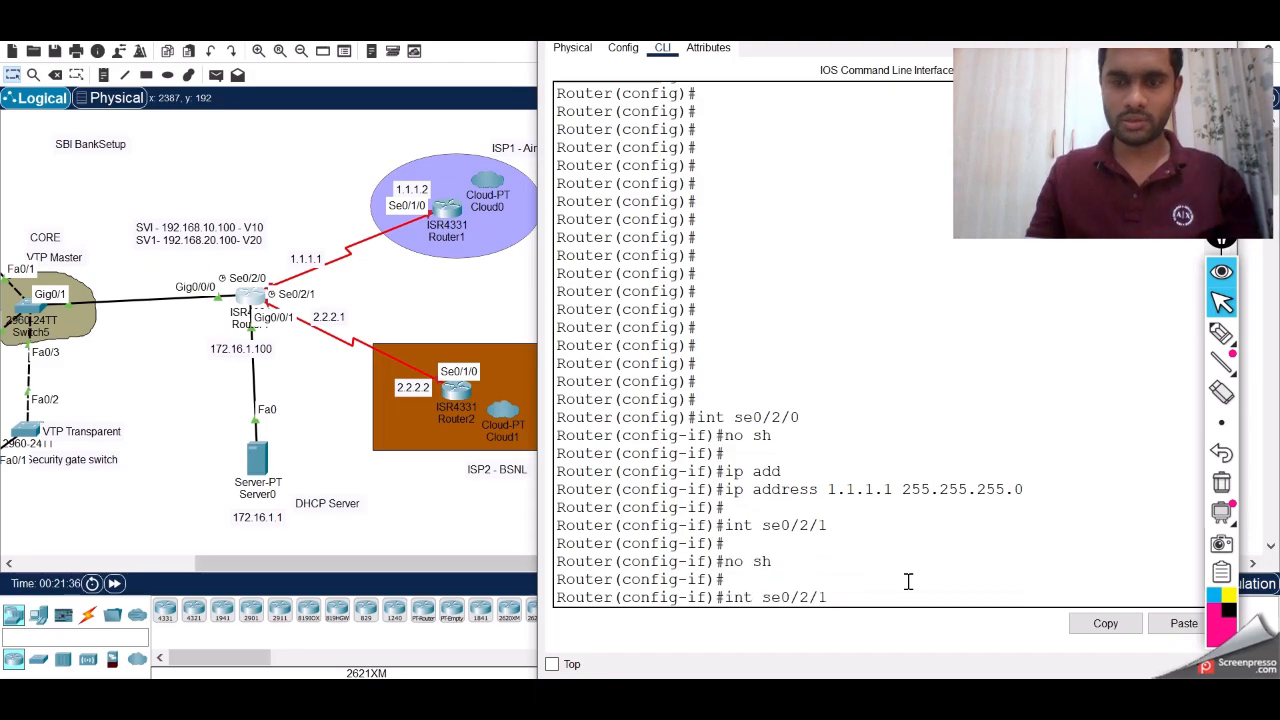
Assign IP address 2.2.2.1 with mask 255.255.255.0 to serial interface se0/2/1
{"action": "key", "text": "Up"}
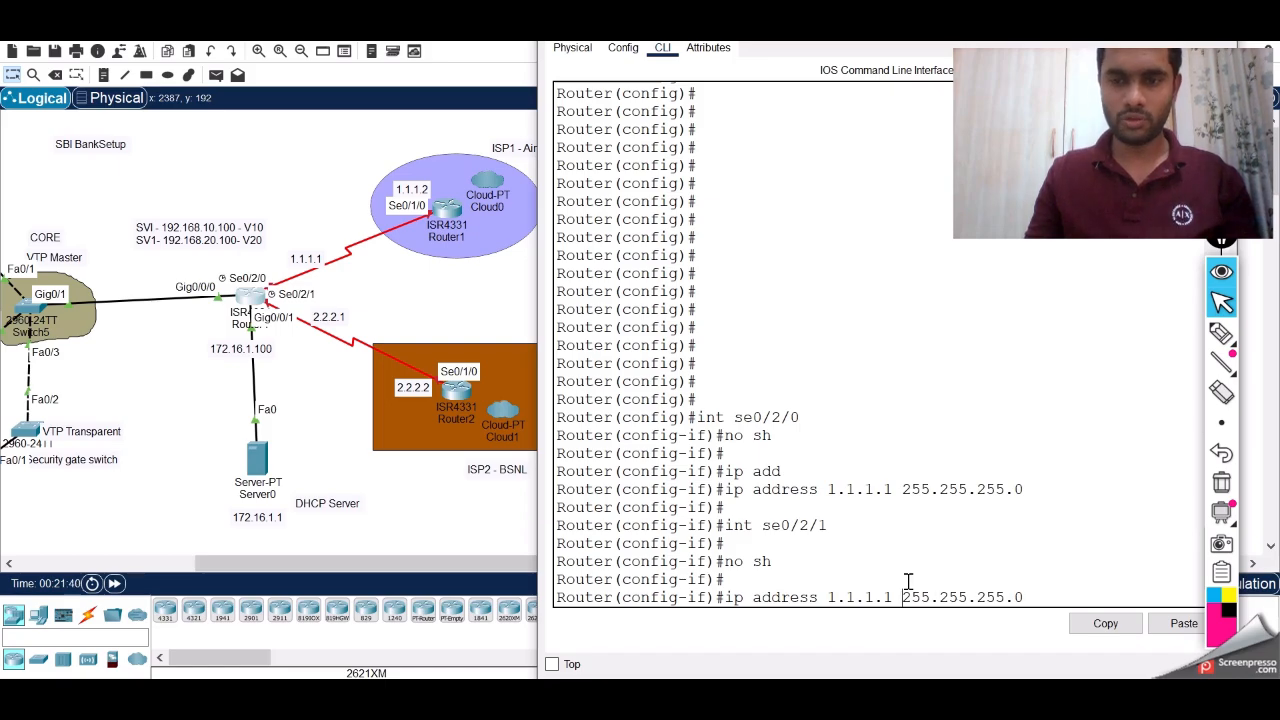
{"action": "key", "text": "BackSpace"}
{"action": "key", "text": "BackSpace"}
{"action": "key", "text": "BackSpace"}
{"action": "key", "text": "BackSpace"}
{"action": "key", "text": "BackSpace"}
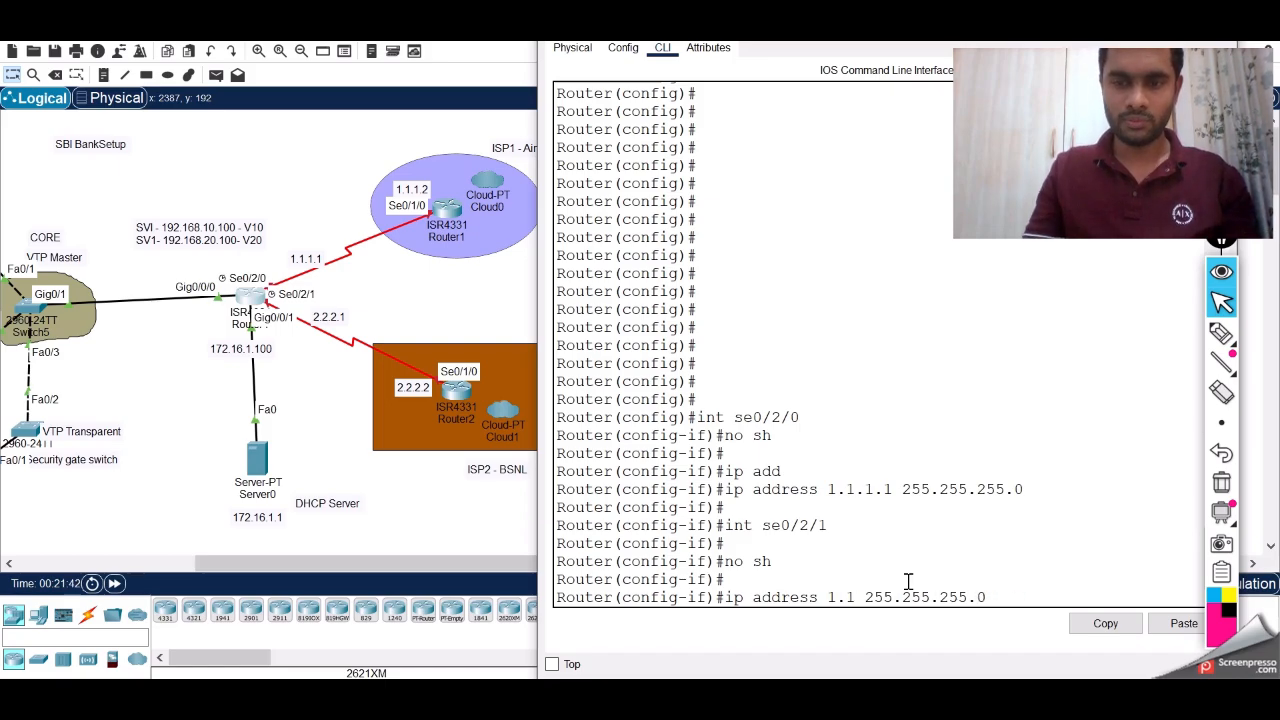
{"action": "type", "text": "2.2.2"}
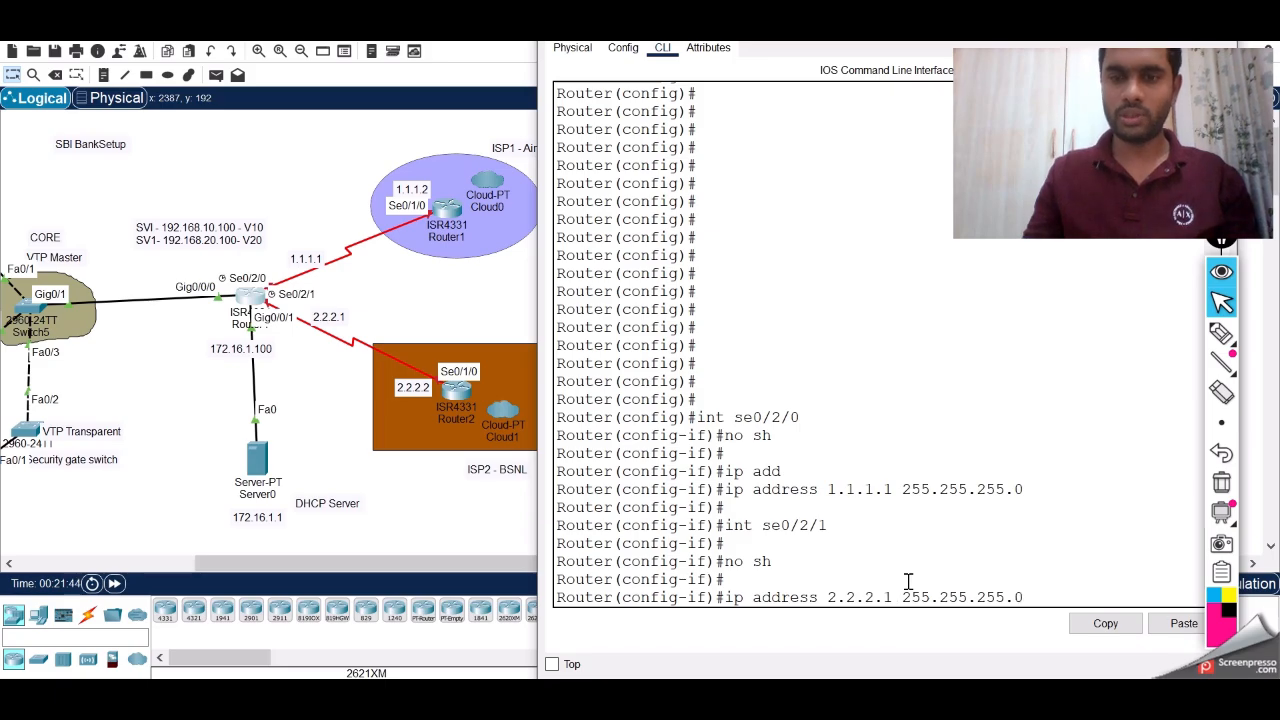
{"action": "key", "text": "Return"}
{"action": "key", "text": "Return"}
{"action": "key", "text": "Return"}
{"action": "key", "text": "Return"}
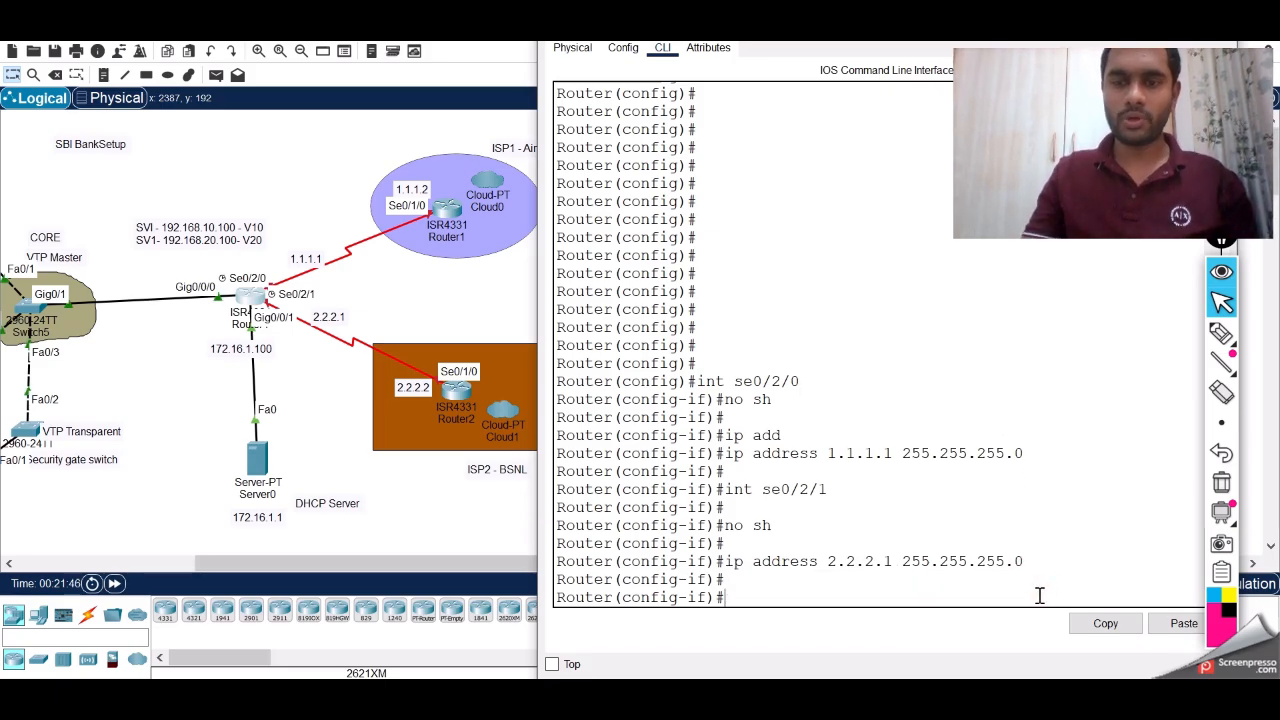
Exit interface and global configuration modes back to the router's privileged prompt
{"action": "type", "text": "exit"}
{"action": "key", "text": "Return"}
{"action": "key", "text": "Return"}
{"action": "key", "text": "Return"}
{"action": "type", "text": "exit"}
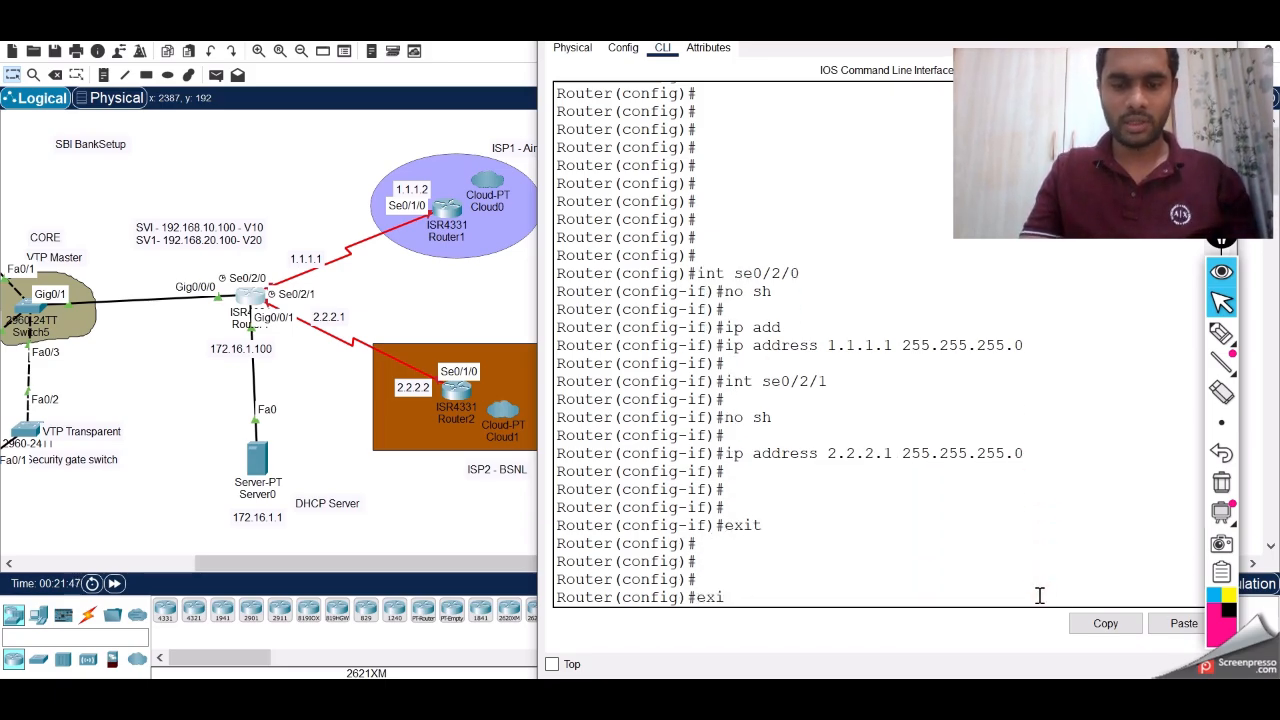
{"action": "key", "text": "Return"}
{"action": "key", "text": "Return"}
List the router's interfaces with sh ip int br and check the Serial0/2/0 and Serial0/2/1 entries
{"action": "type", "text": "sh ip in"}
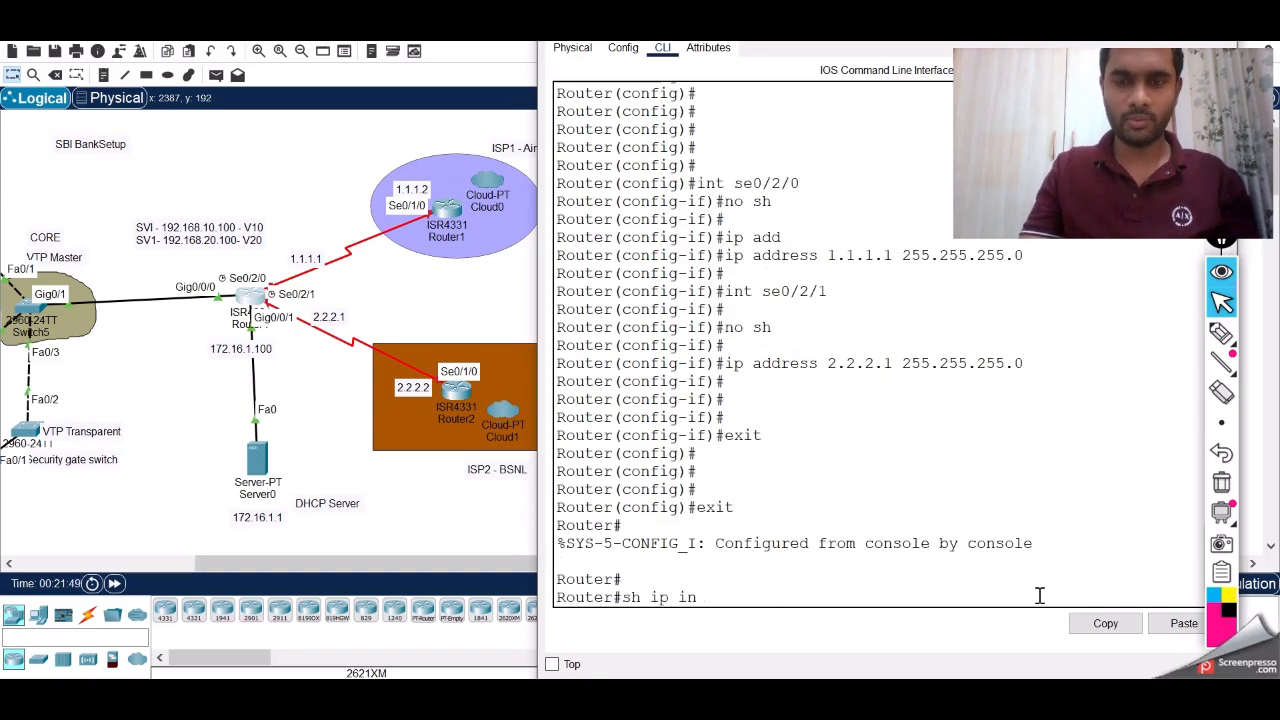
{"action": "type", "text": "t br"}
{"action": "key", "text": "Return"}
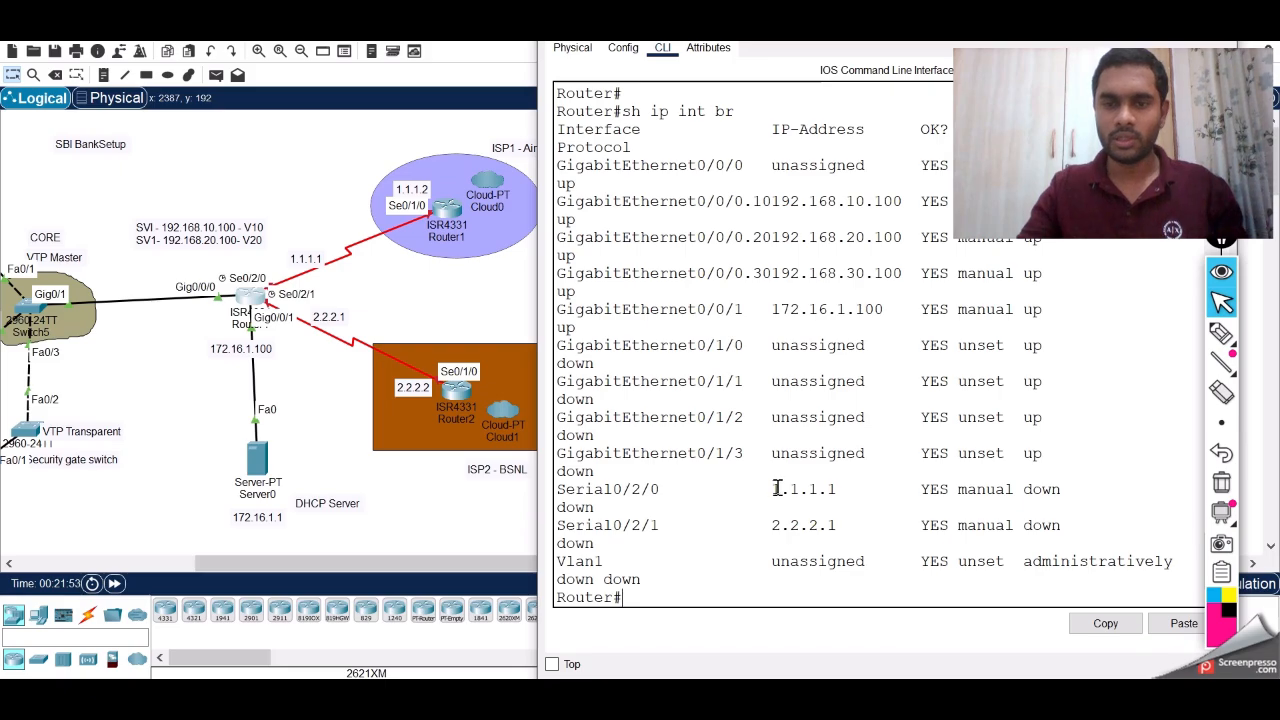
{"action": "left_click_drag", "start_coordinate": [777, 489], "coordinate": [840, 501]}
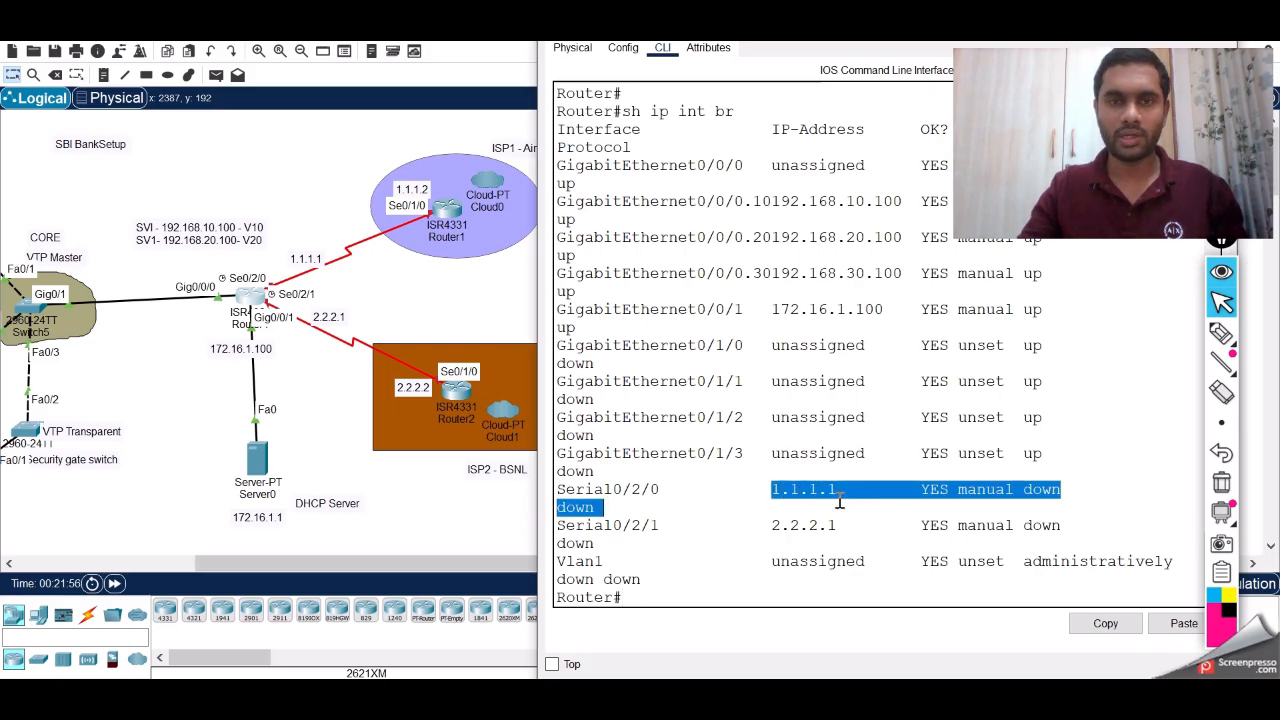
{"action": "left_click_drag", "start_coordinate": [840, 501], "coordinate": [1085, 527]}
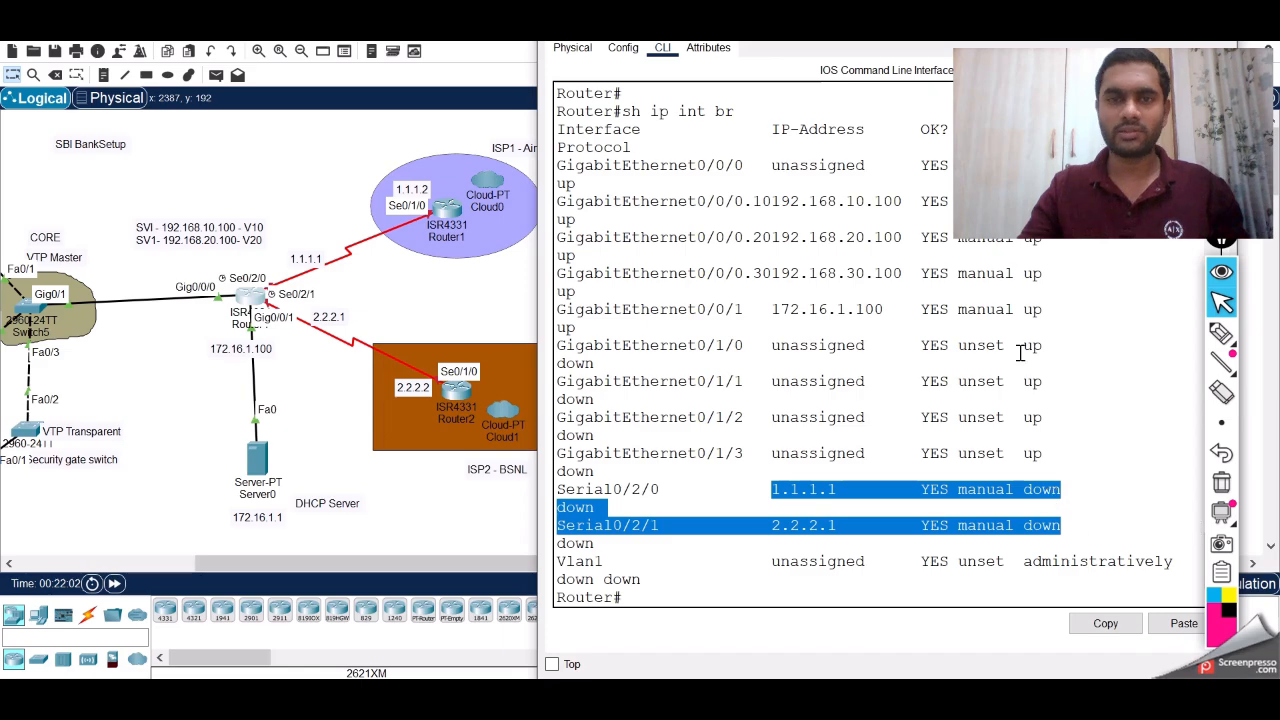
Close this router's window and start a CLI session on Router1 in the ISP1 - Airtel area
{"action": "left_click", "coordinate": [1122, 24]}
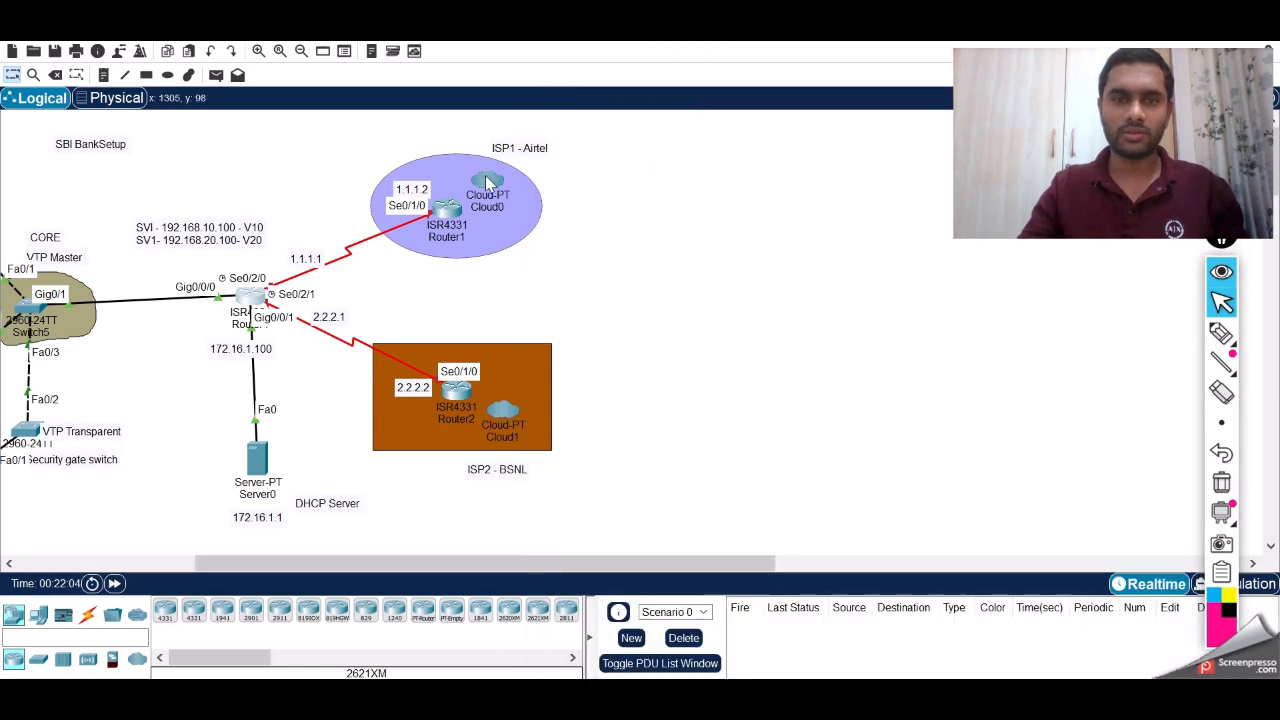
{"action": "left_click", "coordinate": [447, 210]}
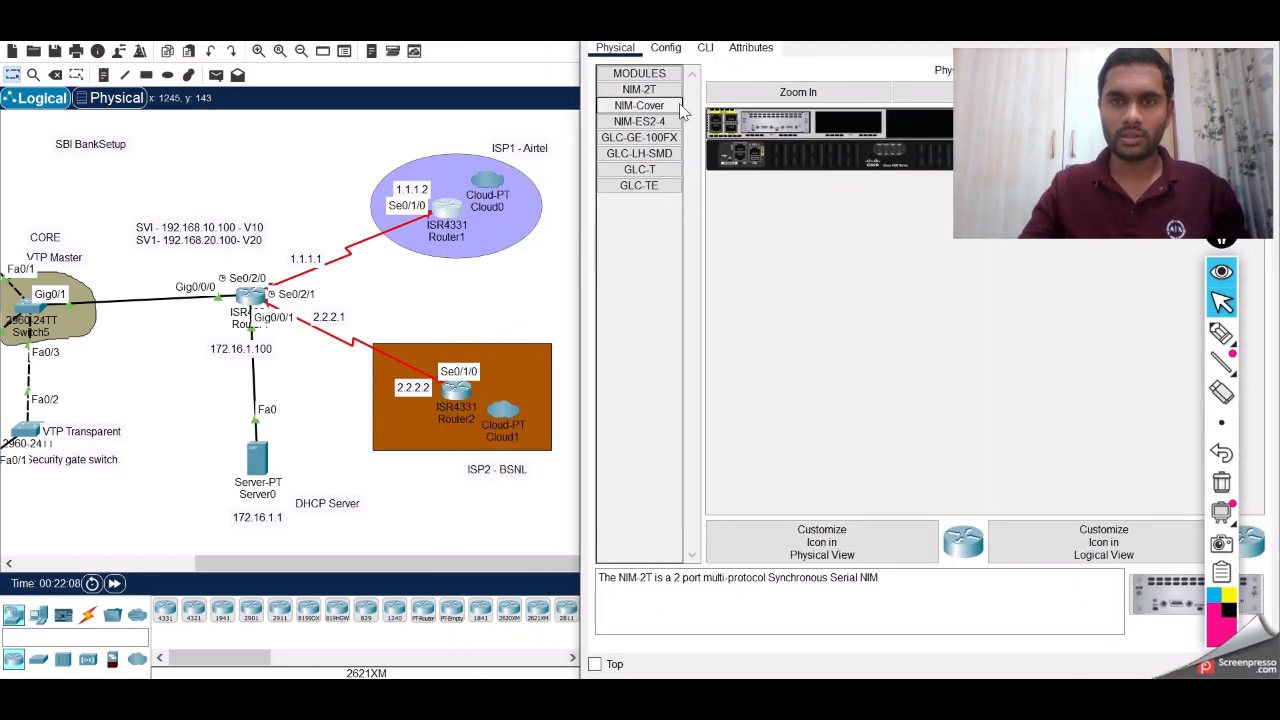
{"action": "left_click", "coordinate": [706, 50]}
{"action": "key", "text": "Return"}
{"action": "key", "text": "Return"}
{"action": "key", "text": "Return"}
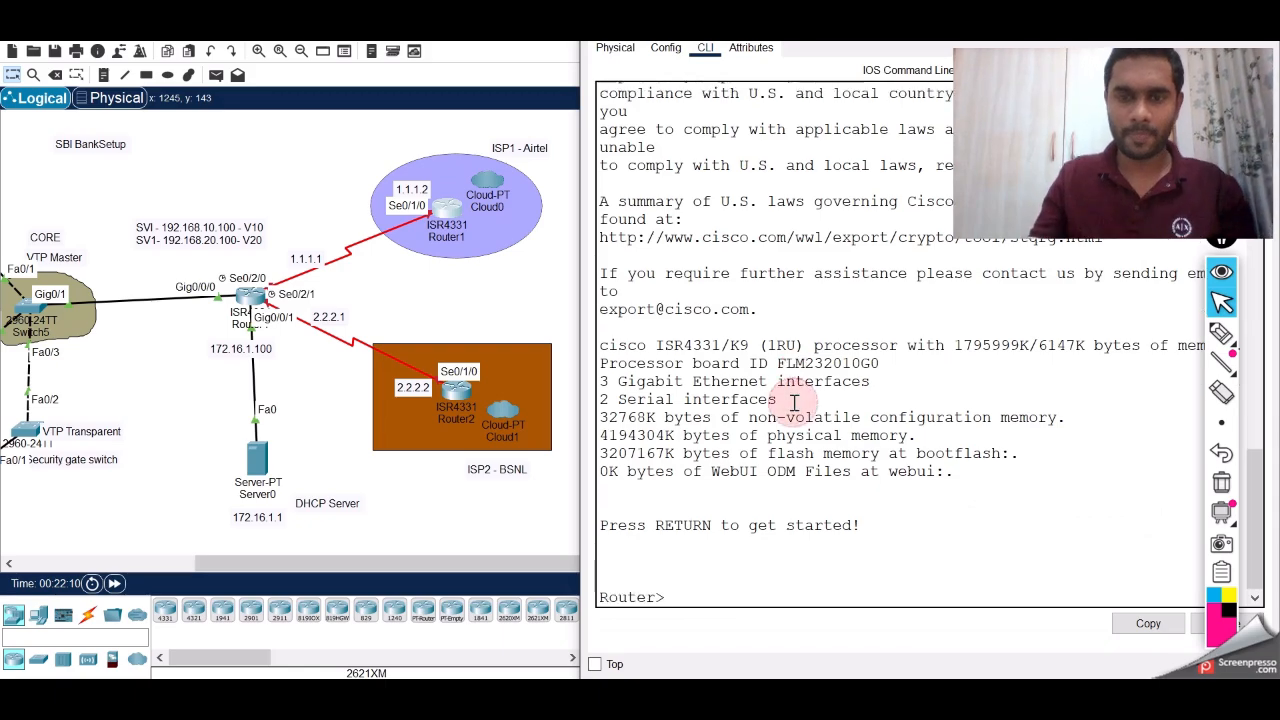
Enter privileged mode with en and global configuration mode with config t on the Airtel router
{"action": "type", "text": "en"}
{"action": "key", "text": "Return"}
{"action": "key", "text": "Return"}
{"action": "key", "text": "Return"}
{"action": "type", "text": "con"}
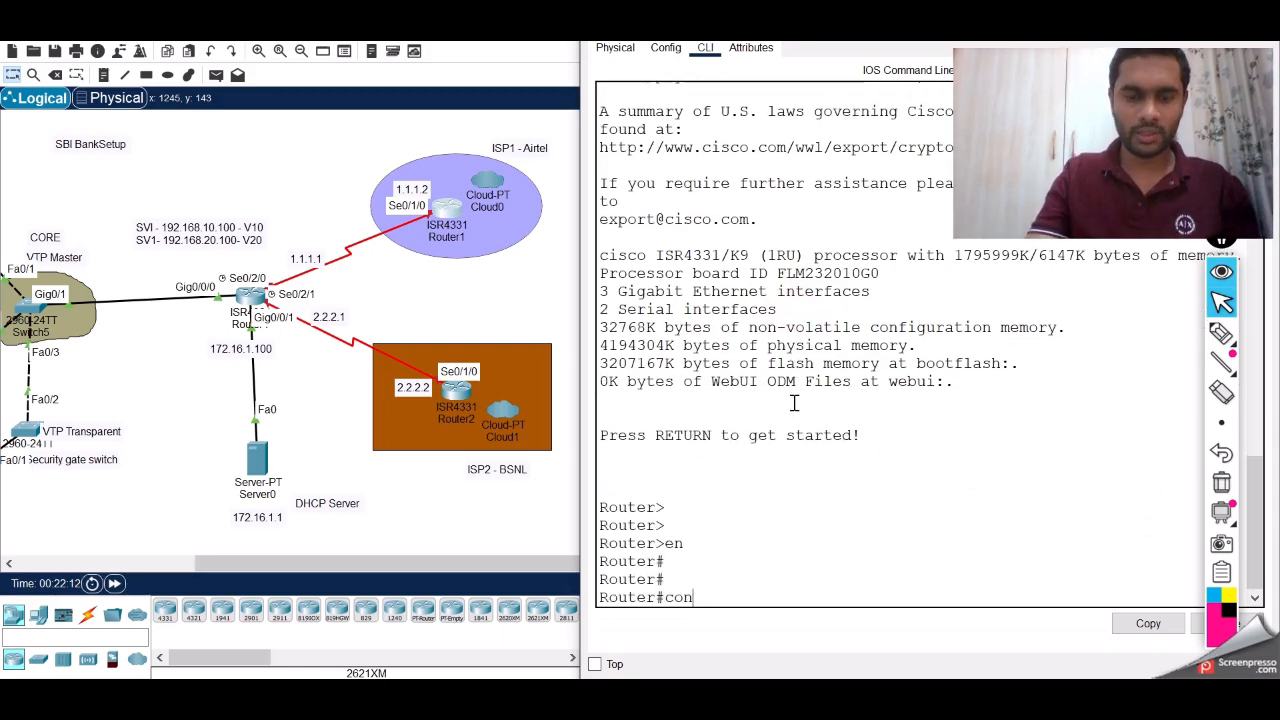
{"action": "type", "text": "fig t"}
{"action": "key", "text": "Return"}
{"action": "key", "text": "Return"}
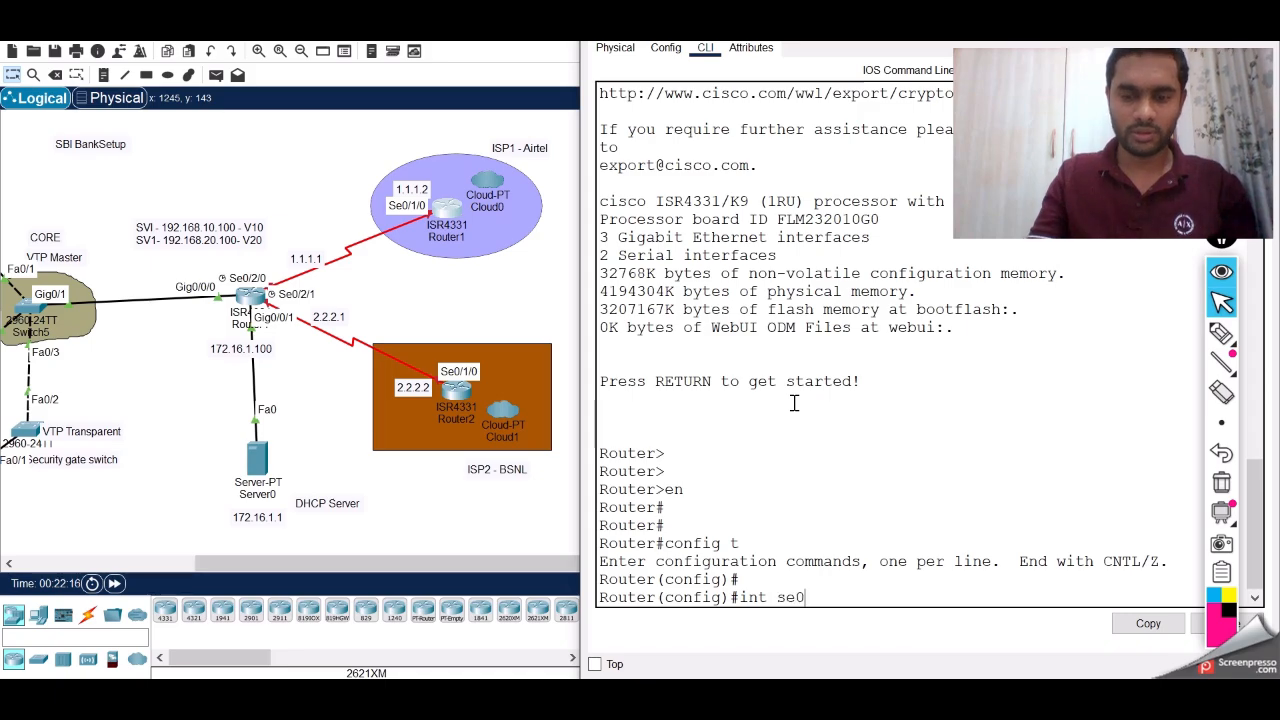
Enter configuration of serial interface se0/1/0 on the Airtel router and enable it with no sh
{"action": "type", "text": "int se0/1/0"}
{"action": "key", "text": "Return"}
{"action": "key", "text": "Return"}
{"action": "key", "text": "Return"}
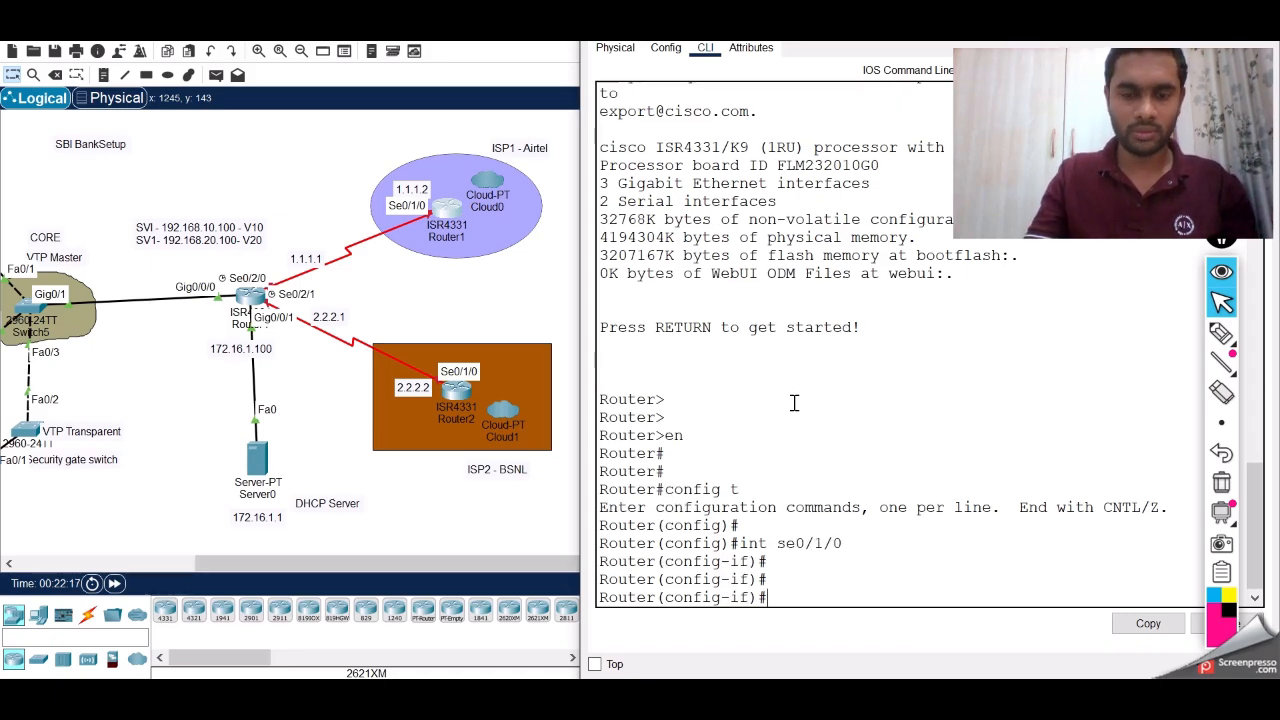
{"action": "type", "text": "no sh"}
{"action": "key", "text": "Return"}
{"action": "key", "text": "Return"}
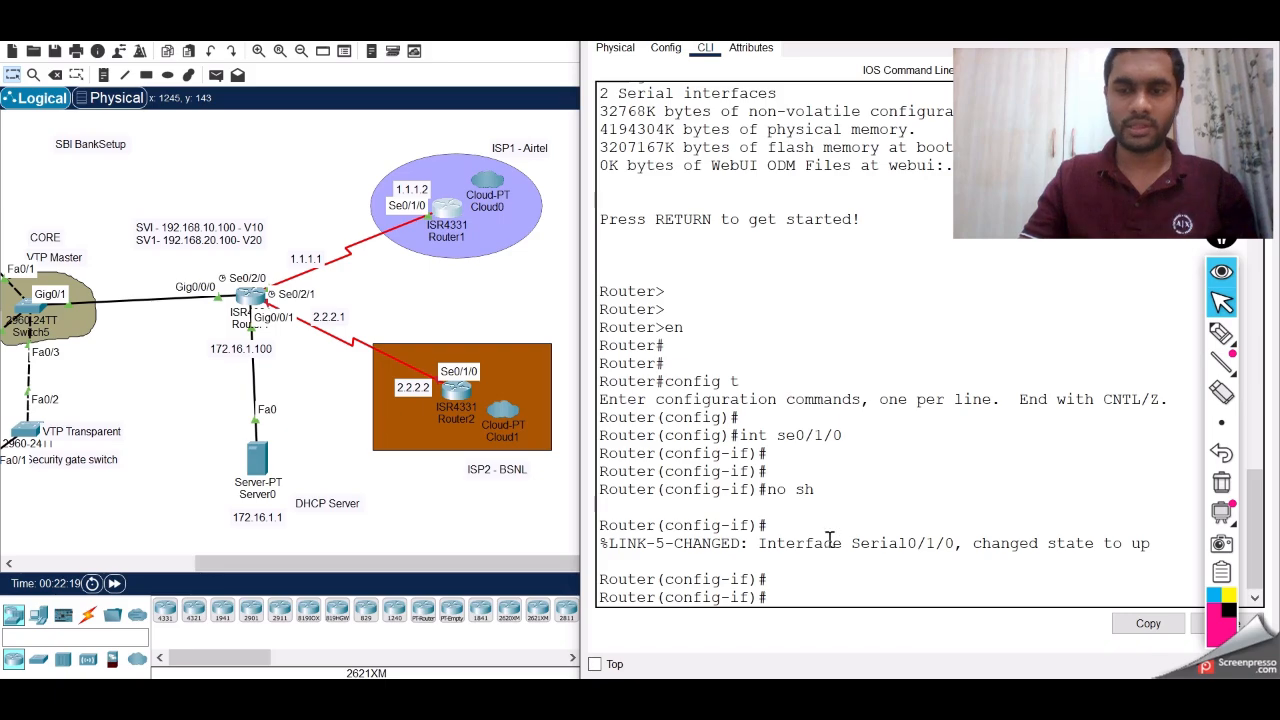
Examine the Serial0/1/0 state-change messages and the no sh command in the Airtel router's console output
{"action": "left_click_drag", "start_coordinate": [757, 545], "coordinate": [983, 558]}
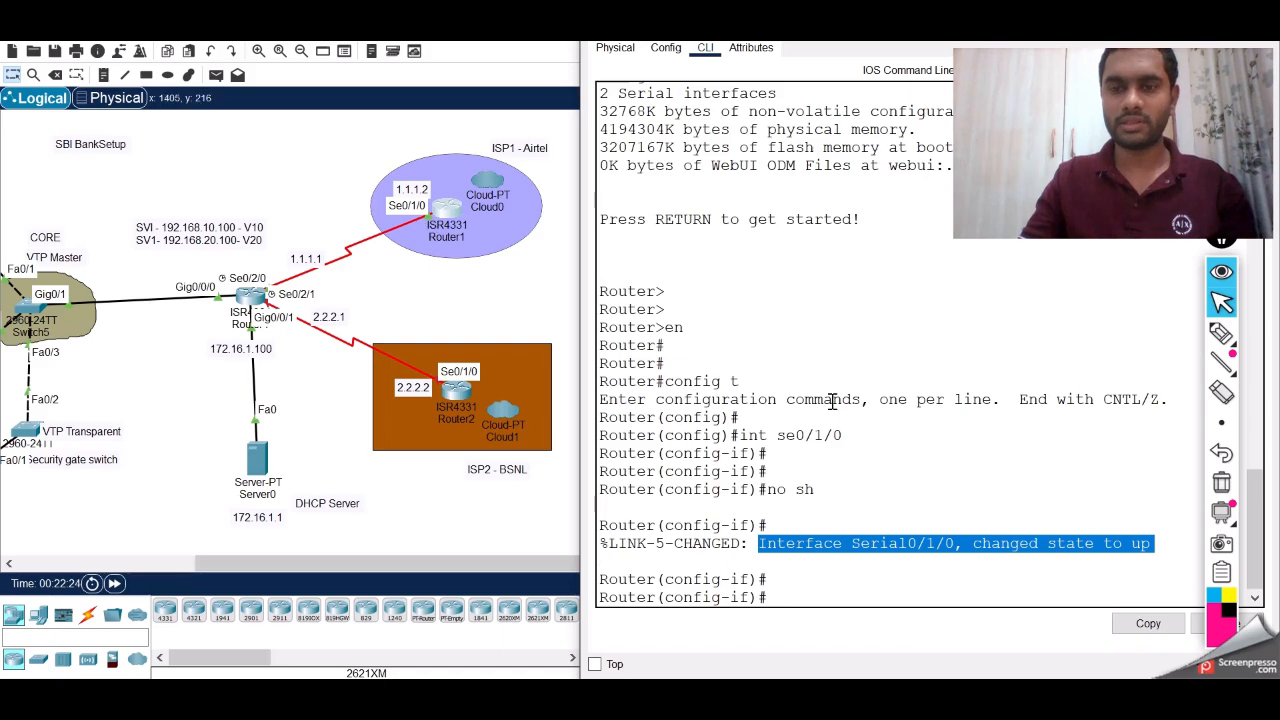
{"action": "left_click", "coordinate": [1006, 570]}
{"action": "left_click_drag", "start_coordinate": [766, 489], "coordinate": [816, 490]}
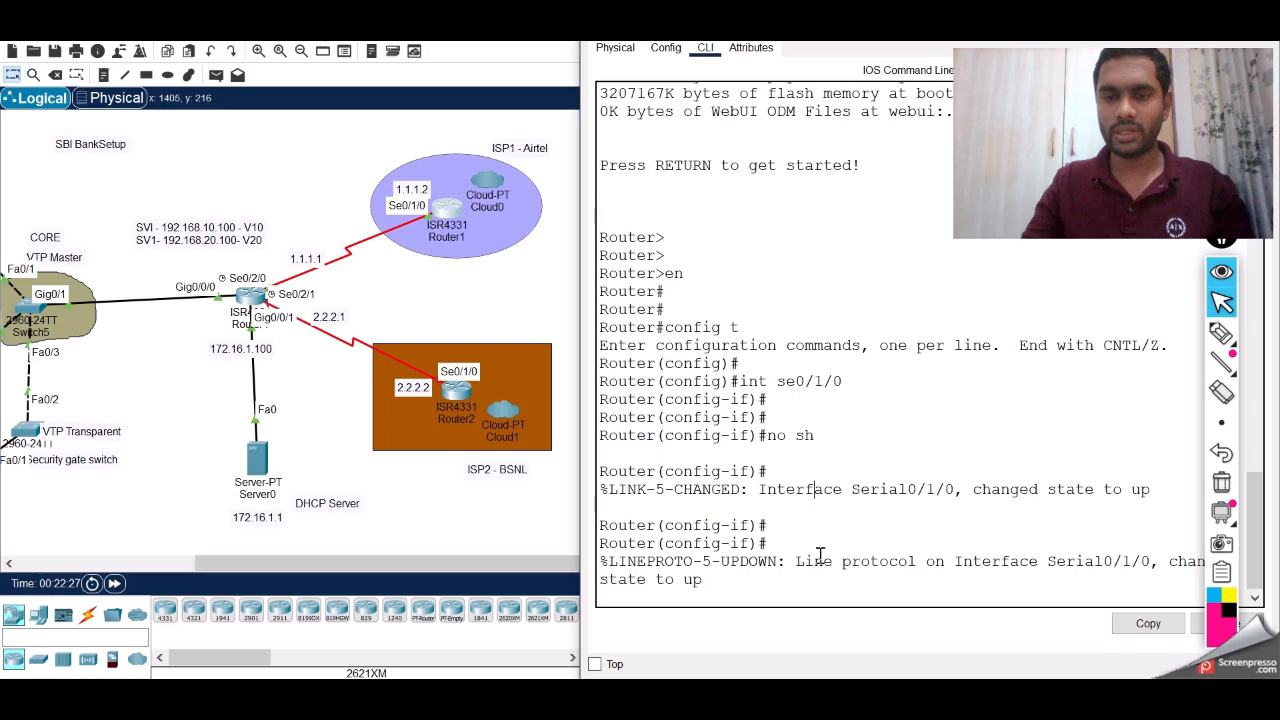
{"action": "key", "text": "Return"}
{"action": "key", "text": "Return"}
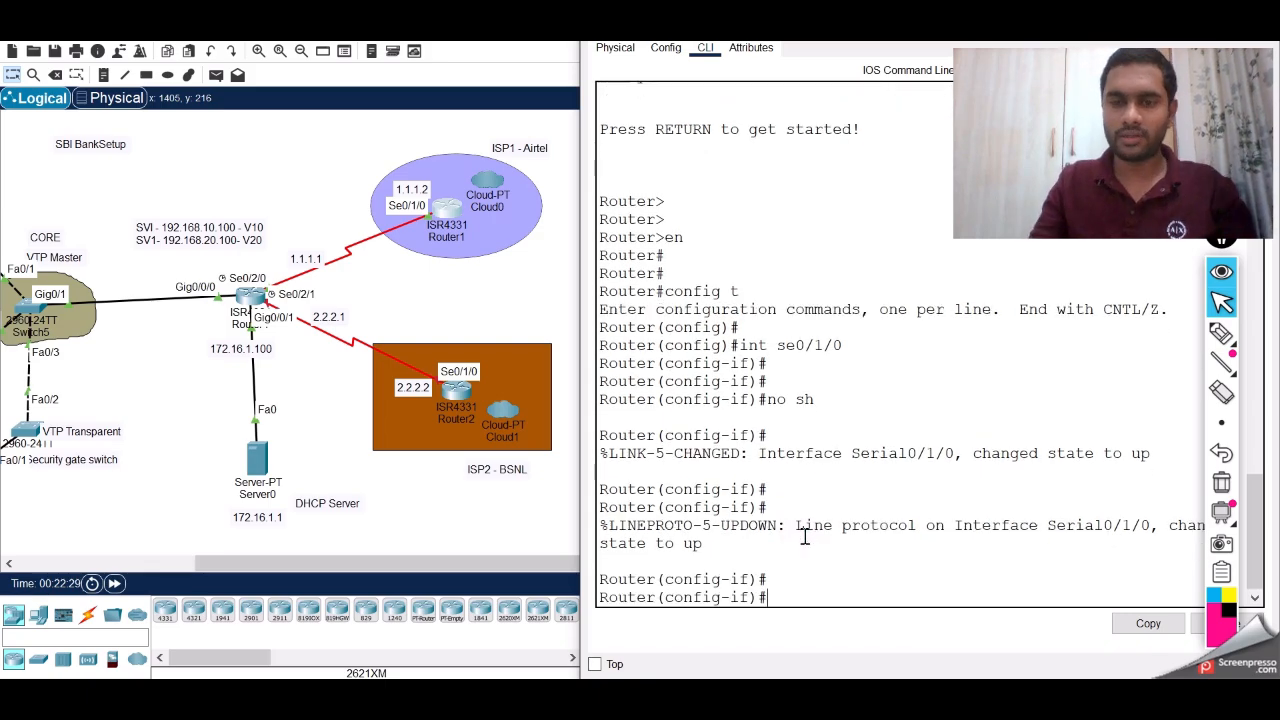
{"action": "left_click_drag", "start_coordinate": [771, 401], "coordinate": [817, 400]}
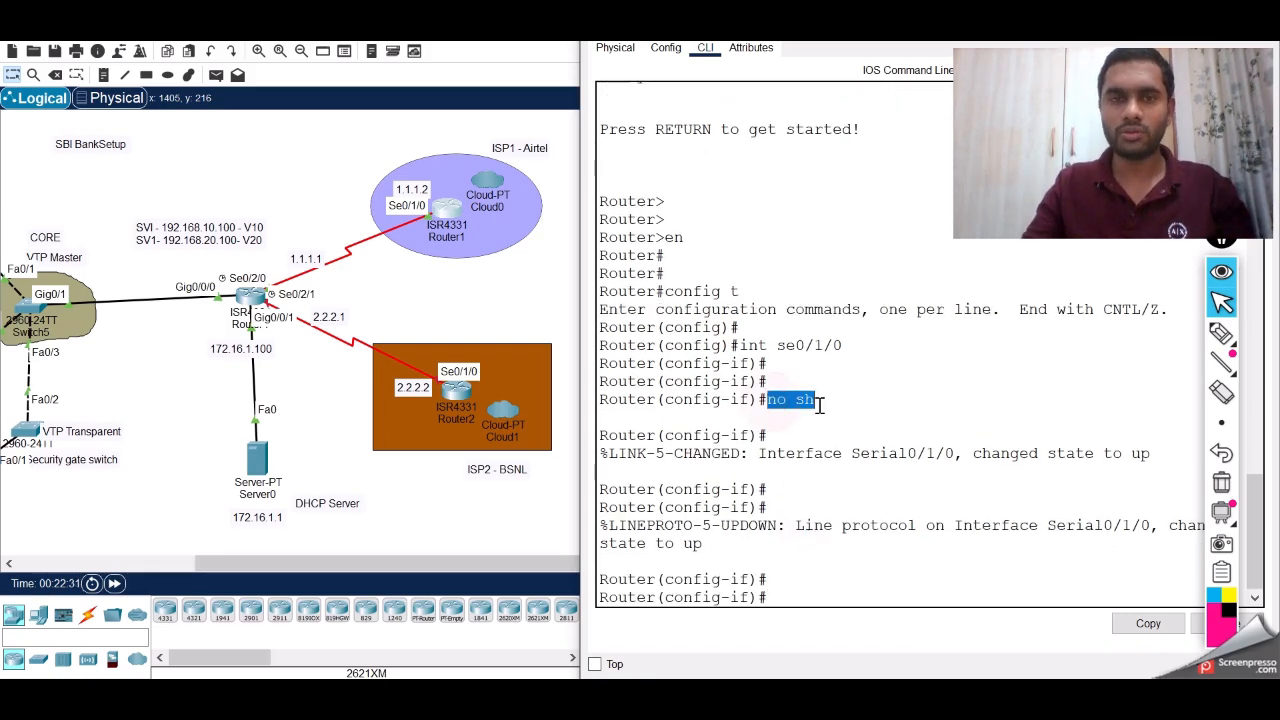
{"action": "left_click", "coordinate": [808, 400]}
Assign IP address 1.1.1.2 with mask 255.255.255.0 to the Airtel router's se0/1/0 interface
{"action": "type", "text": "ip add"}
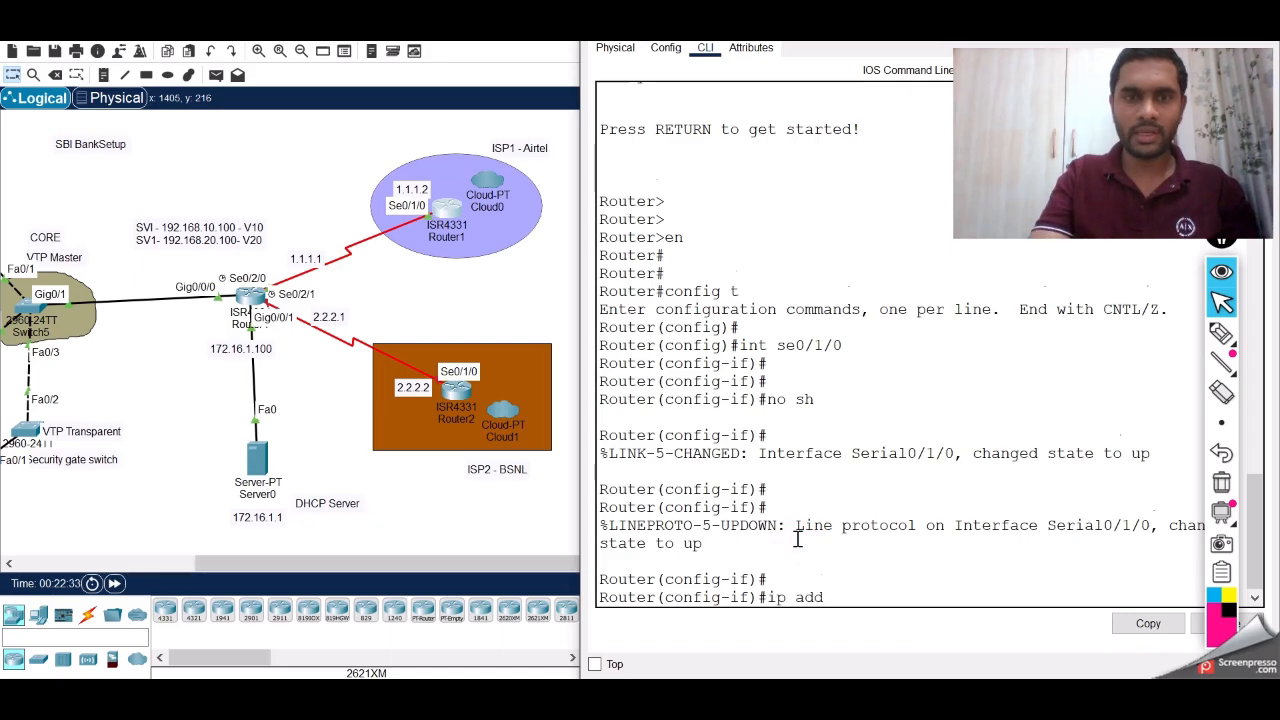
{"action": "key", "text": "Tab"}
{"action": "type", "text": "1.1"}
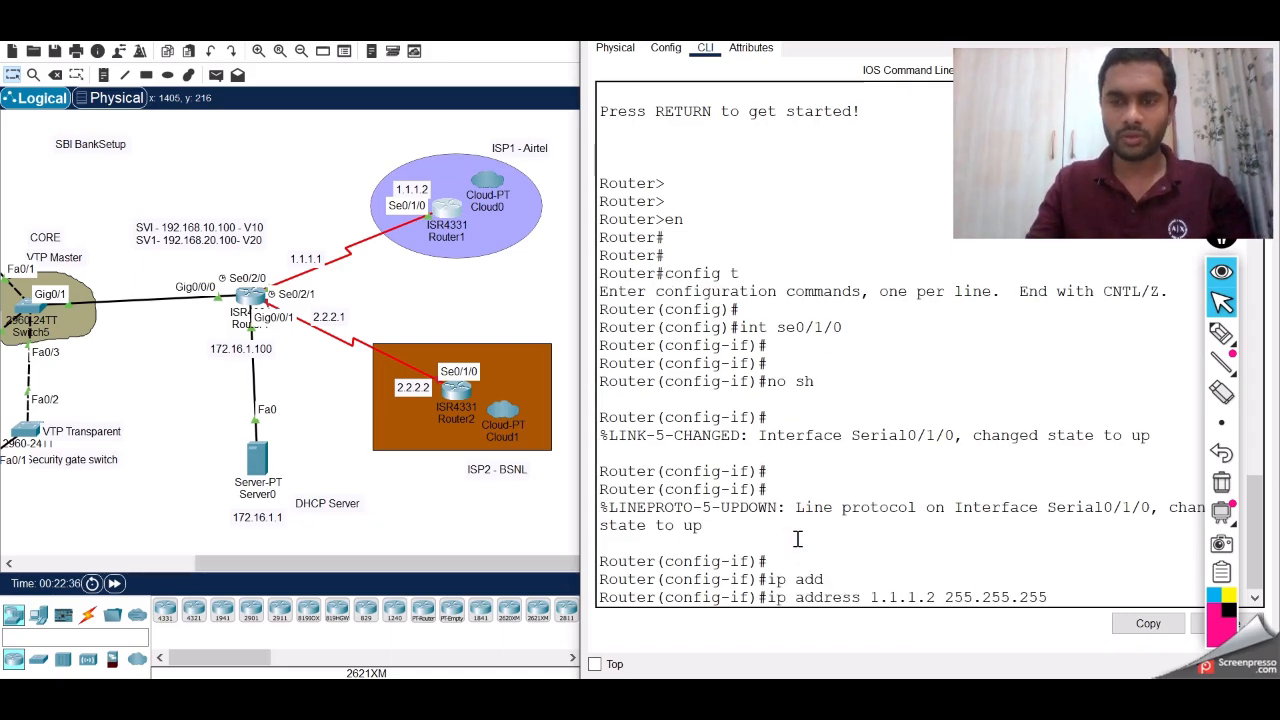
{"action": "type", "text": ".1.2 255.255.255.0"}
{"action": "key", "text": "Return"}
{"action": "key", "text": "Return"}
{"action": "key", "text": "Return"}
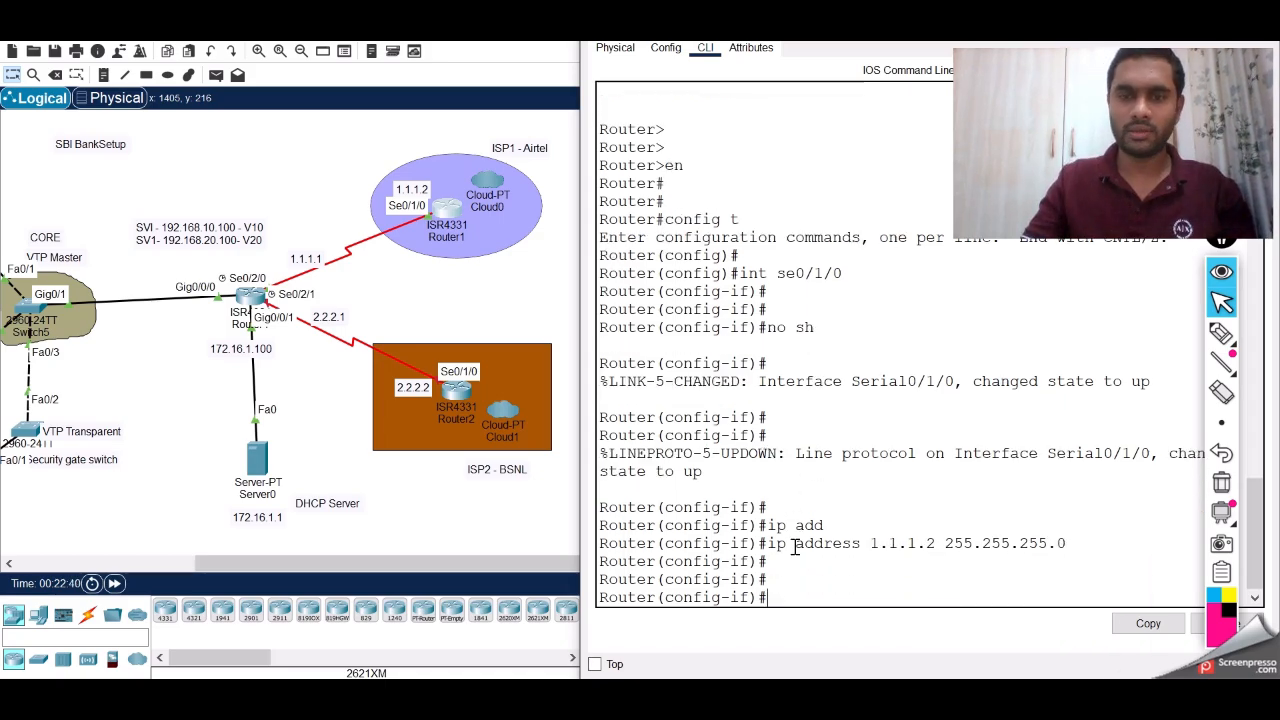
Return to global configuration mode and set the Airtel router's hostname to AIRTELROUTER
{"action": "type", "text": "exit"}
{"action": "key", "text": "Return"}
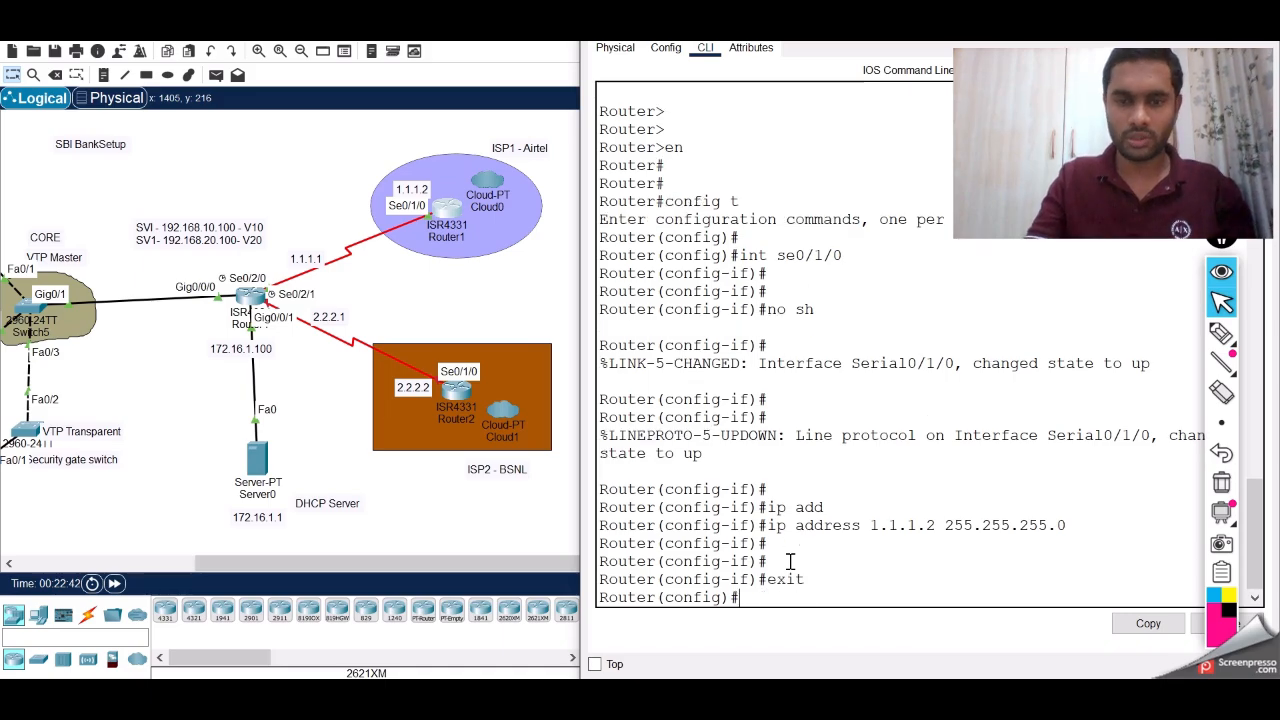
{"action": "key", "text": "Return"}
{"action": "key", "text": "Return"}
{"action": "type", "text": "host"}
{"action": "key", "text": "Tab"}
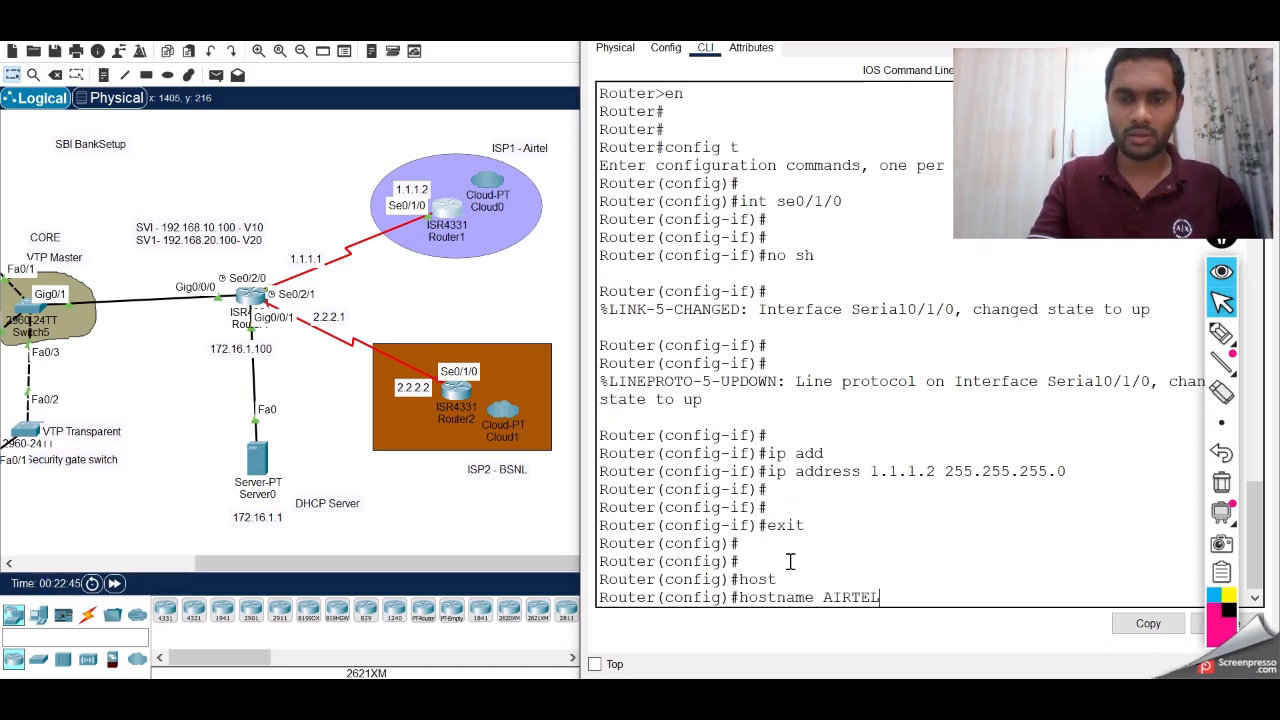
{"action": "type", "text": "AIRTELROUTER"}
{"action": "key", "text": "Return"}
{"action": "key", "text": "Return"}
{"action": "key", "text": "Return"}
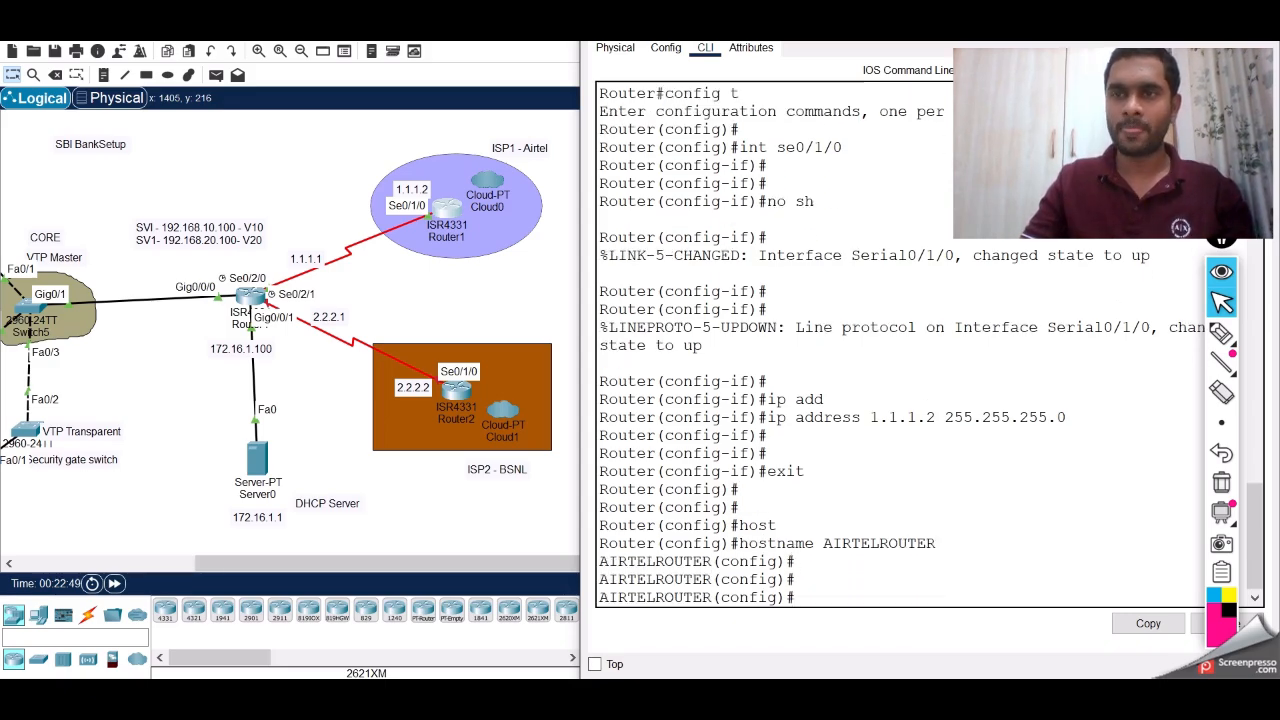
Close the Airtel router's window and start a CLI session on Router2 in the ISP2 - BSNL area
{"action": "left_click", "coordinate": [1172, 22]}
{"action": "left_click", "coordinate": [456, 400]}
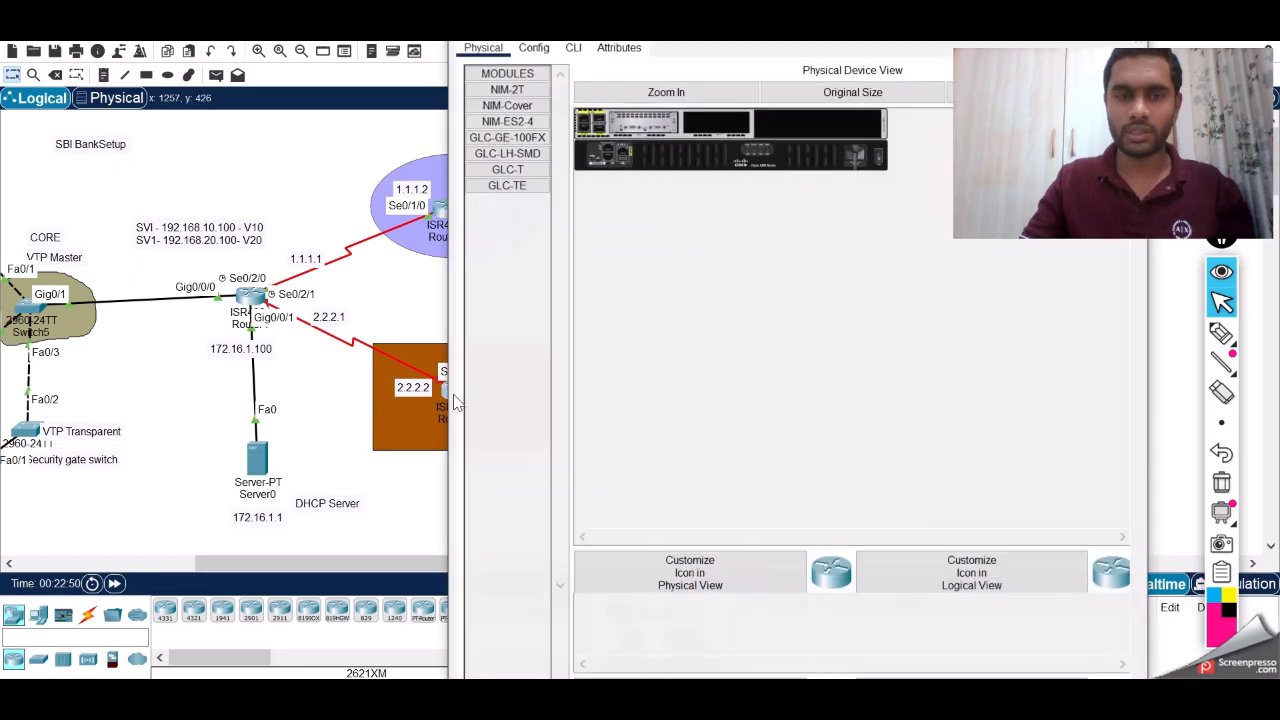
{"action": "left_click", "coordinate": [576, 48]}
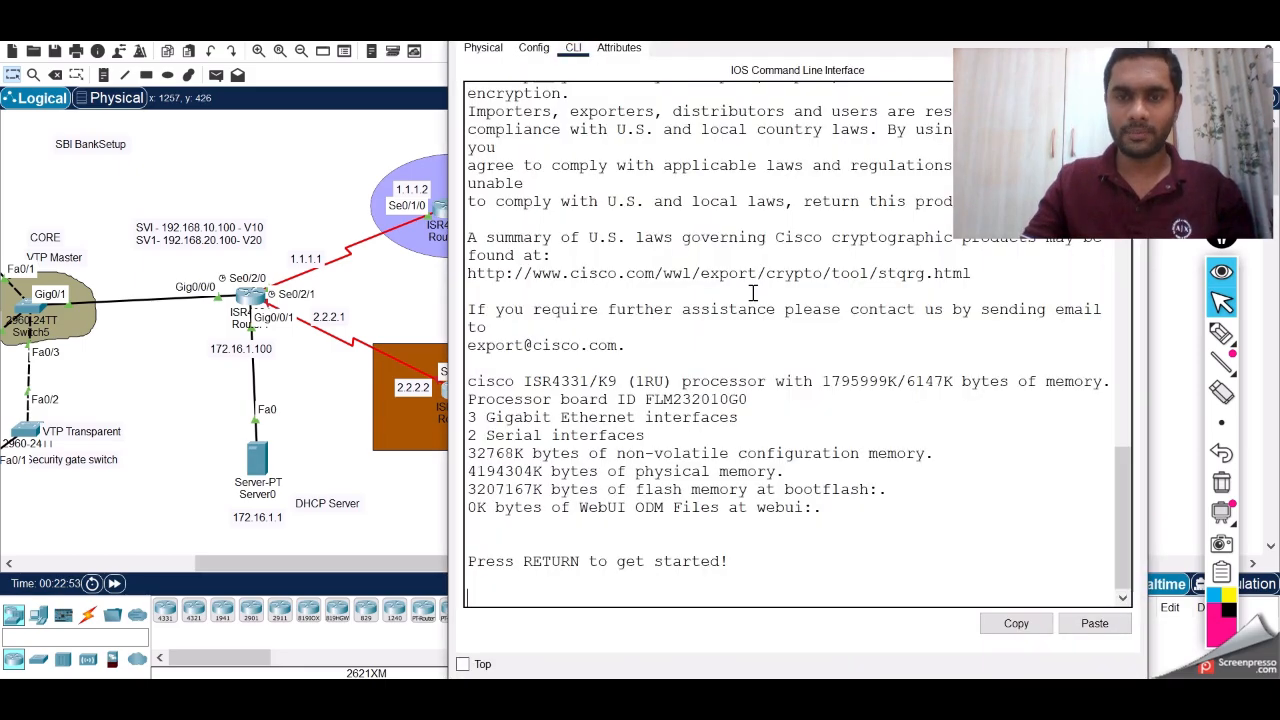
{"action": "key", "text": "Return"}
{"action": "key", "text": "Return"}
{"action": "key", "text": "Return"}
Enter privileged mode with EN and global configuration mode with config t on the BSNL router
{"action": "type", "text": "EN"}
{"action": "key", "text": "Return"}
{"action": "key", "text": "Return"}
{"action": "key", "text": "Return"}
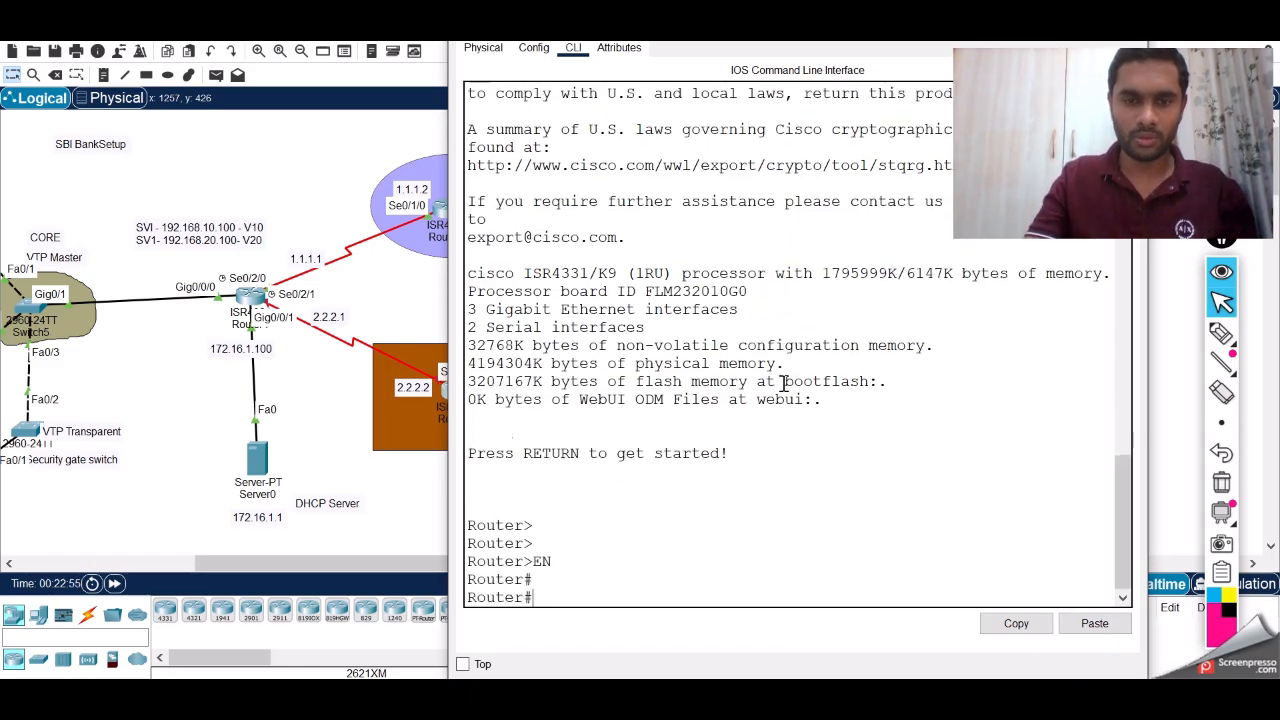
{"action": "type", "text": "config t"}
{"action": "key", "text": "Return"}
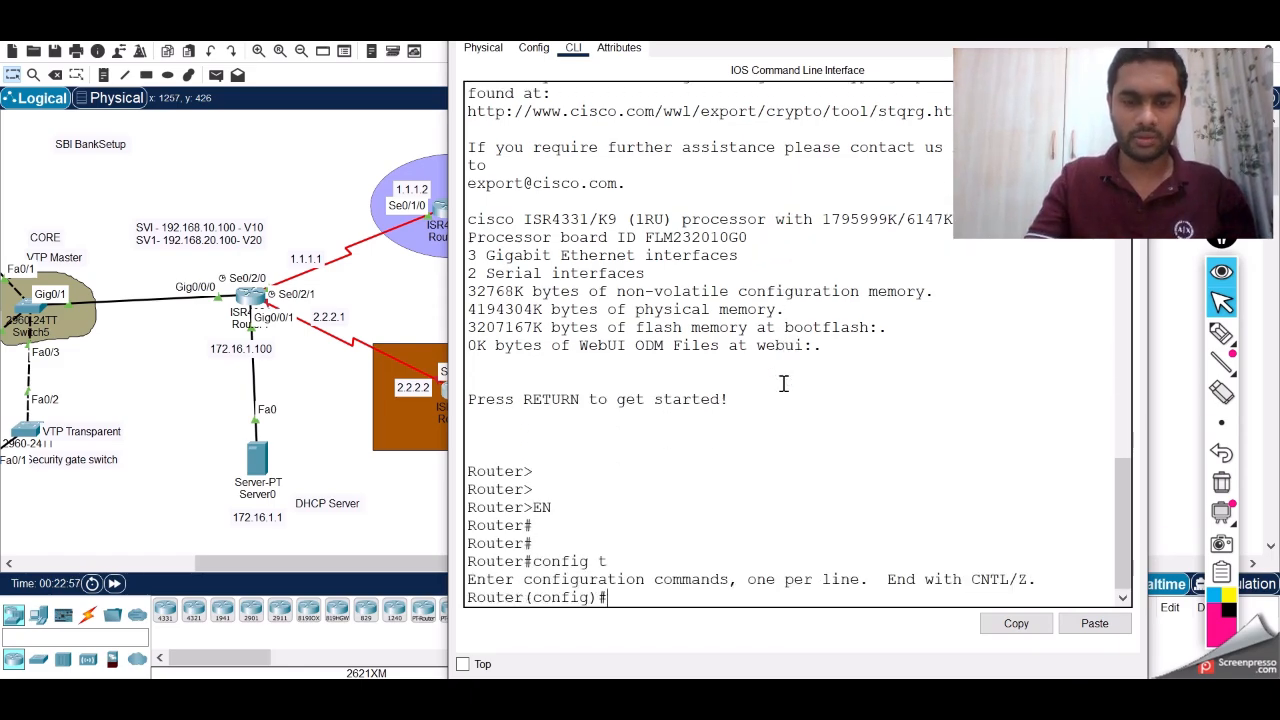
Set the BSNL router's hostname to BSNLROUTER and move its window aside to uncover Router2 in the topology
{"action": "type", "text": "host"}
{"action": "key", "text": "Tab"}
{"action": "type", "text": "BS"}
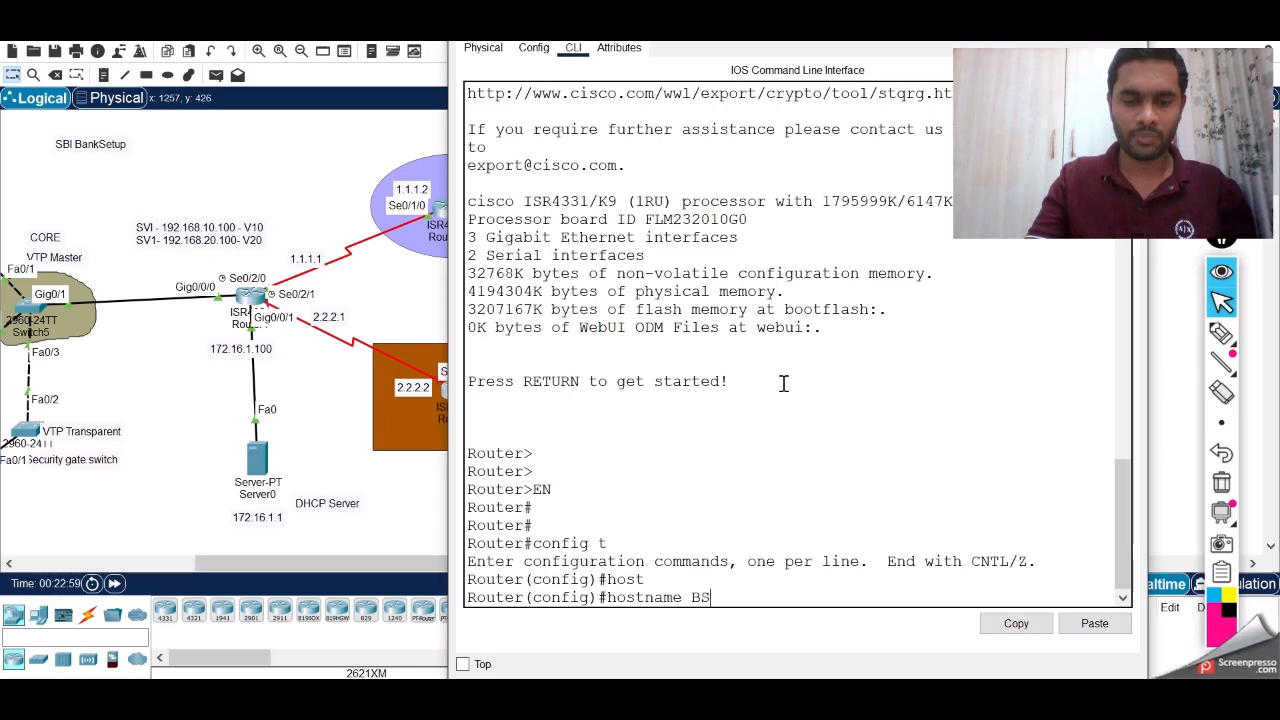
{"action": "type", "text": "NLROUTER"}
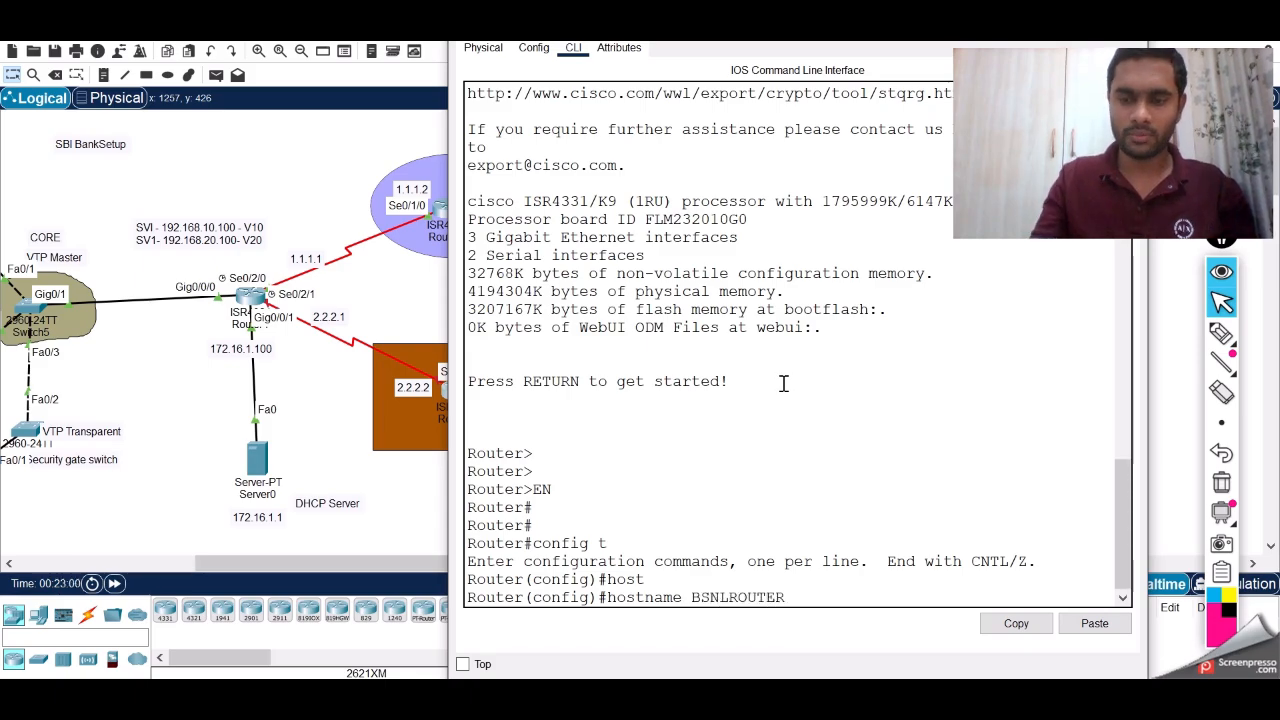
{"action": "key", "text": "Return"}
{"action": "key", "text": "Return"}
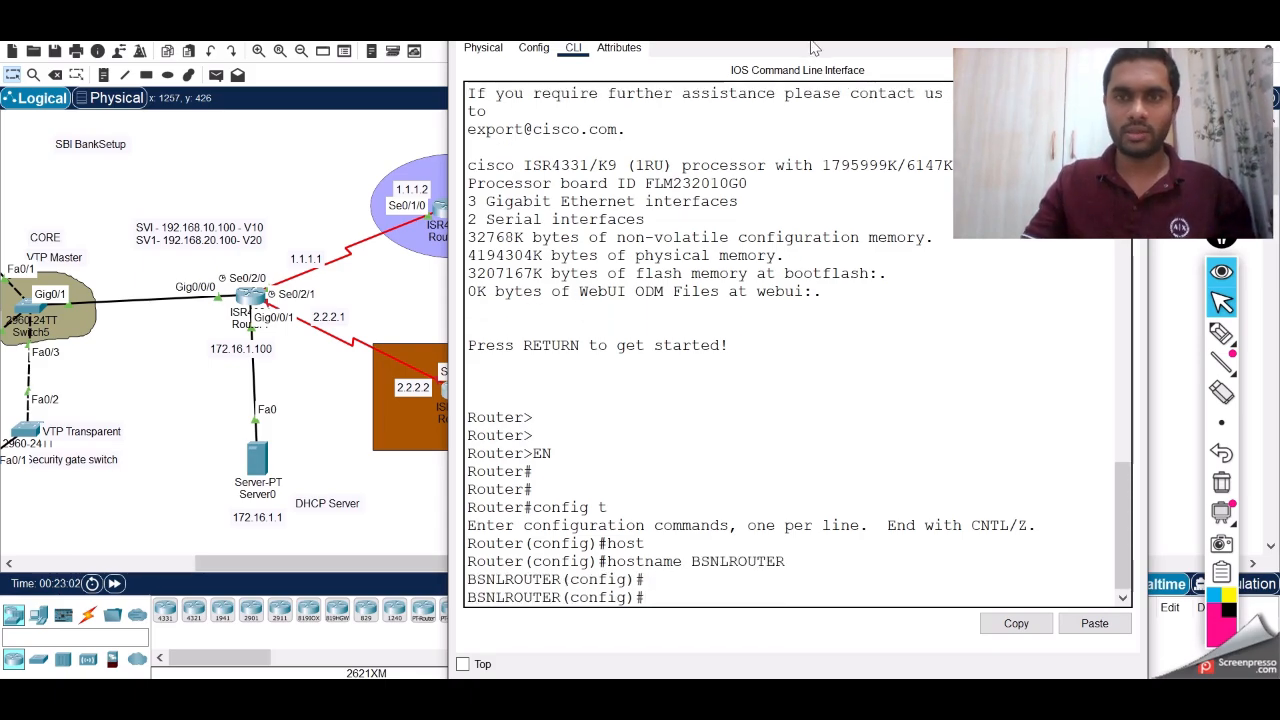
{"action": "left_click_drag", "start_coordinate": [812, 46], "coordinate": [874, 46]}
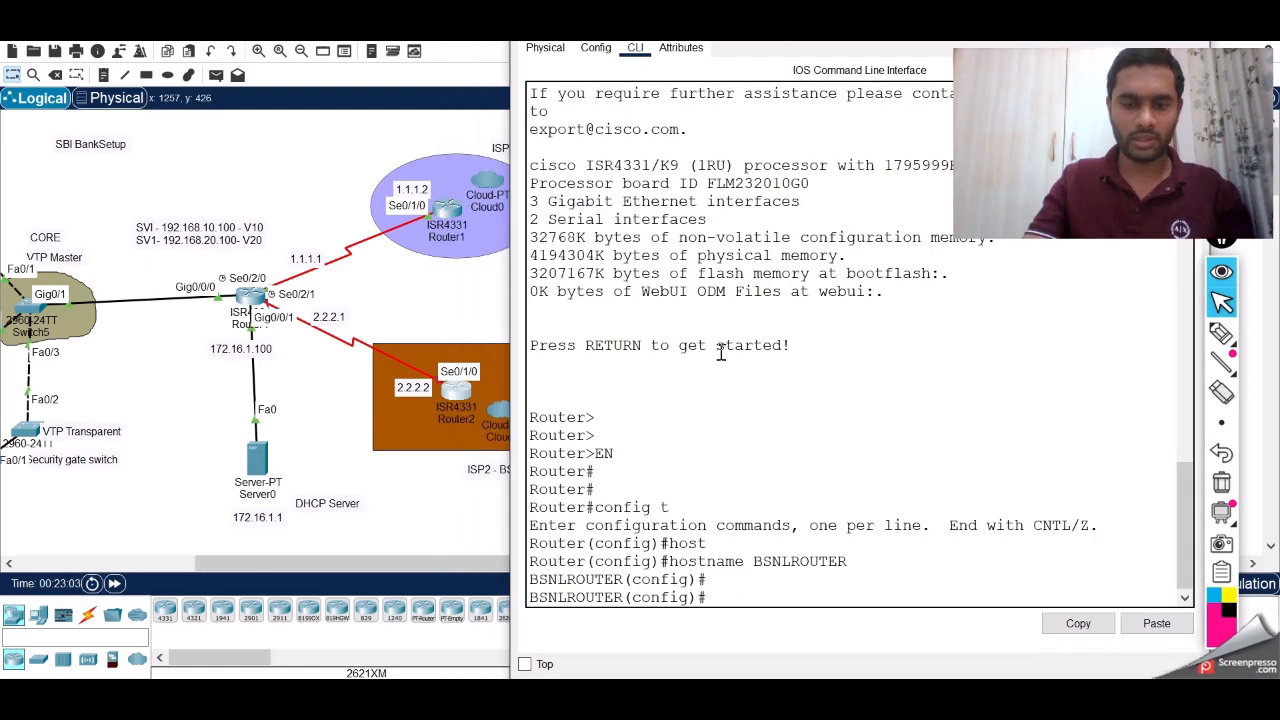
{"action": "type", "text": "i t se"}
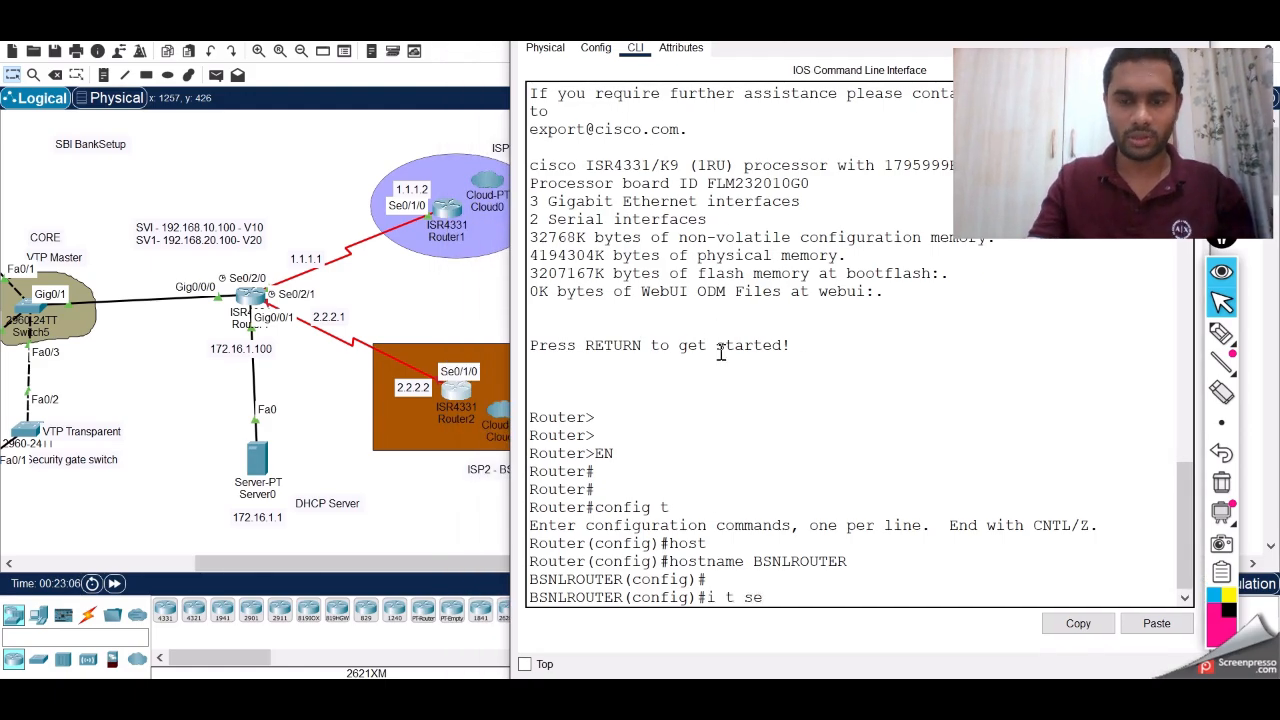
{"action": "type", "text": "0/1"}
{"action": "key", "text": "Return"}
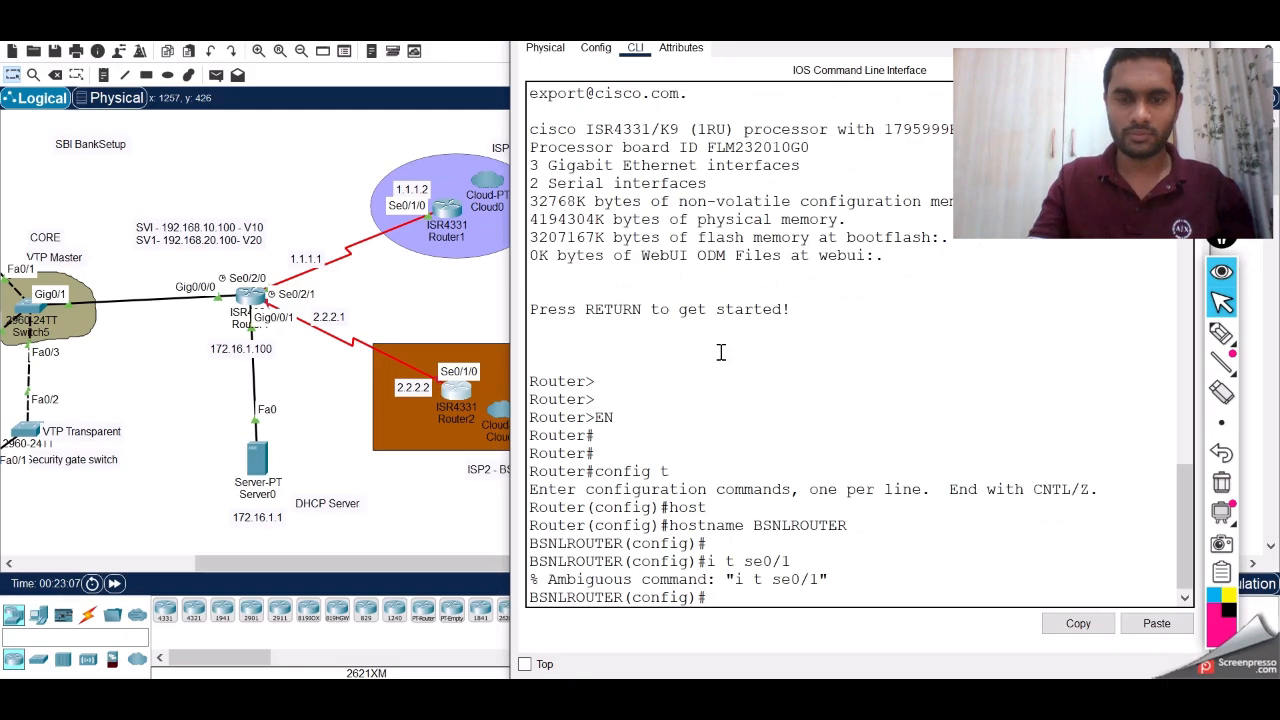
Enter configuration of the BSNL router's se0/1/0 interface and enable it with no sh
{"action": "type", "text": "int se"}
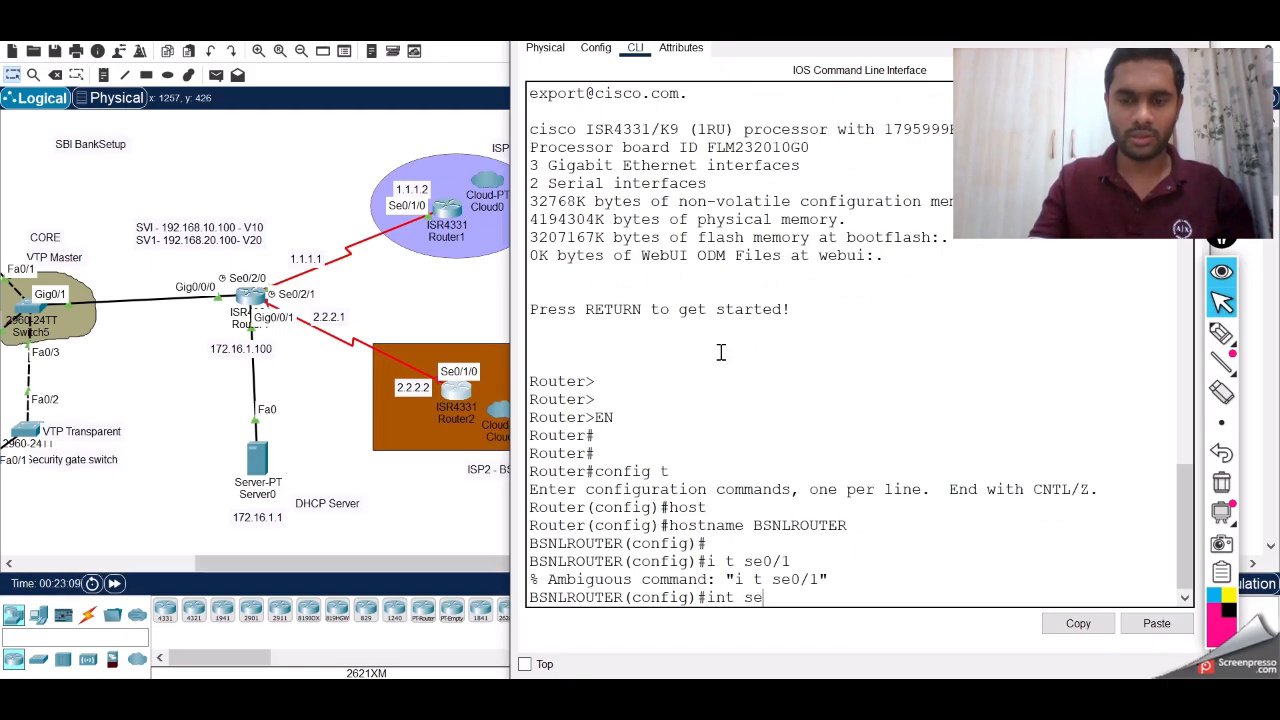
{"action": "type", "text": "0/1/0"}
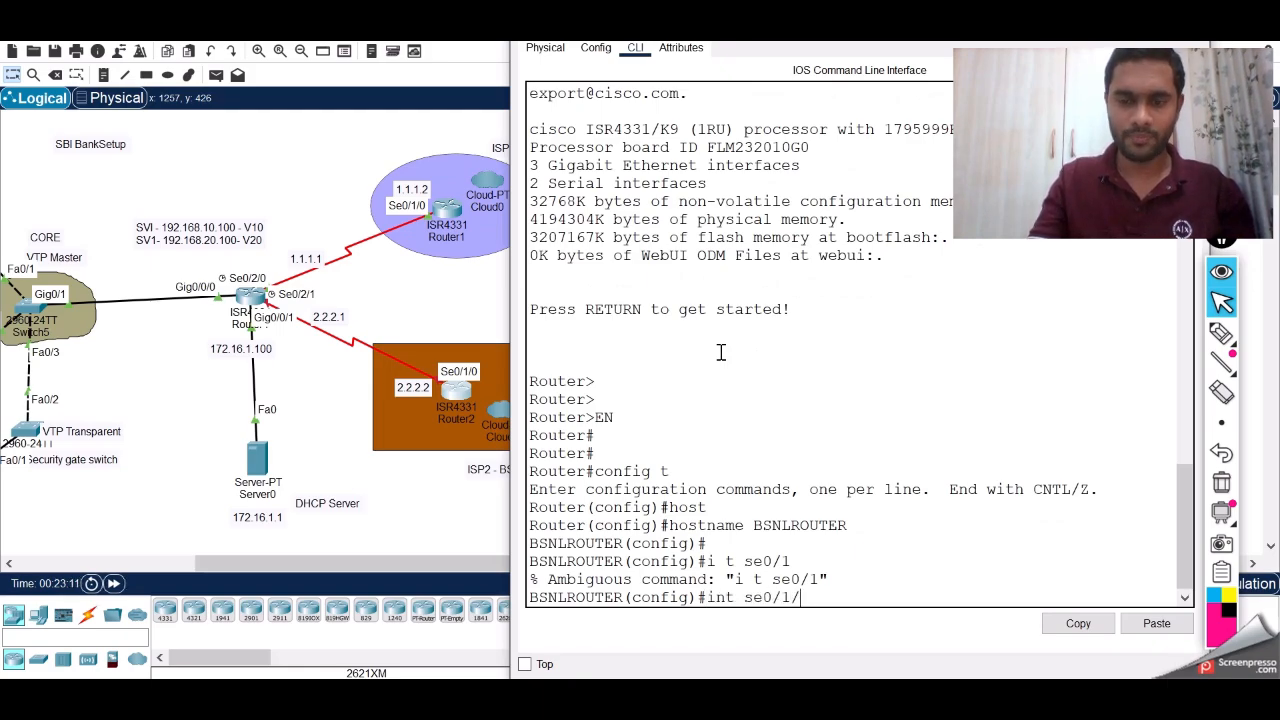
{"action": "key", "text": "Return"}
{"action": "key", "text": "Return"}
{"action": "type", "text": "no sh"}
{"action": "key", "text": "Return"}
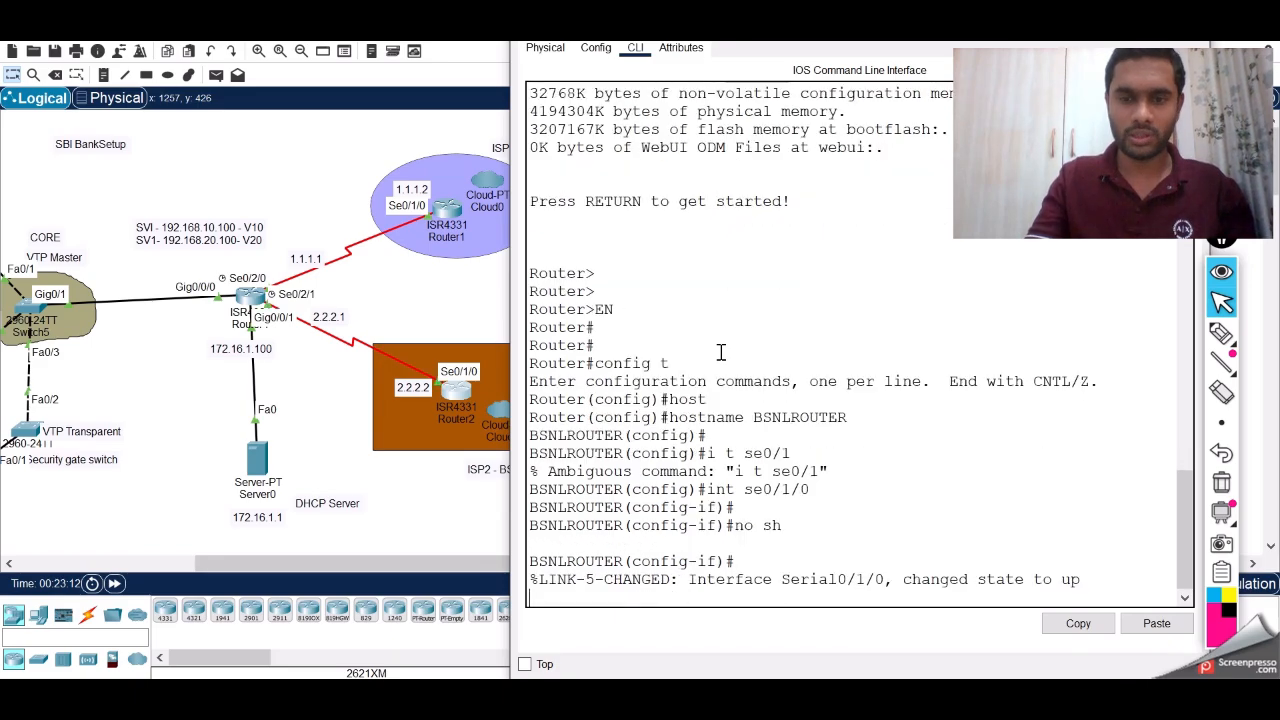
{"action": "key", "text": "Return"}
{"action": "key", "text": "Return"}
{"action": "key", "text": "Return"}
{"action": "left_click_drag", "start_coordinate": [784, 525], "coordinate": [1016, 525]}
{"action": "left_click", "coordinate": [1016, 525]}
Assign IP address 2.2.2.2 with mask 255.255.255.0 to the BSNL router's se0/1/0 interface
{"action": "type", "text": "ig-if)#ip"}
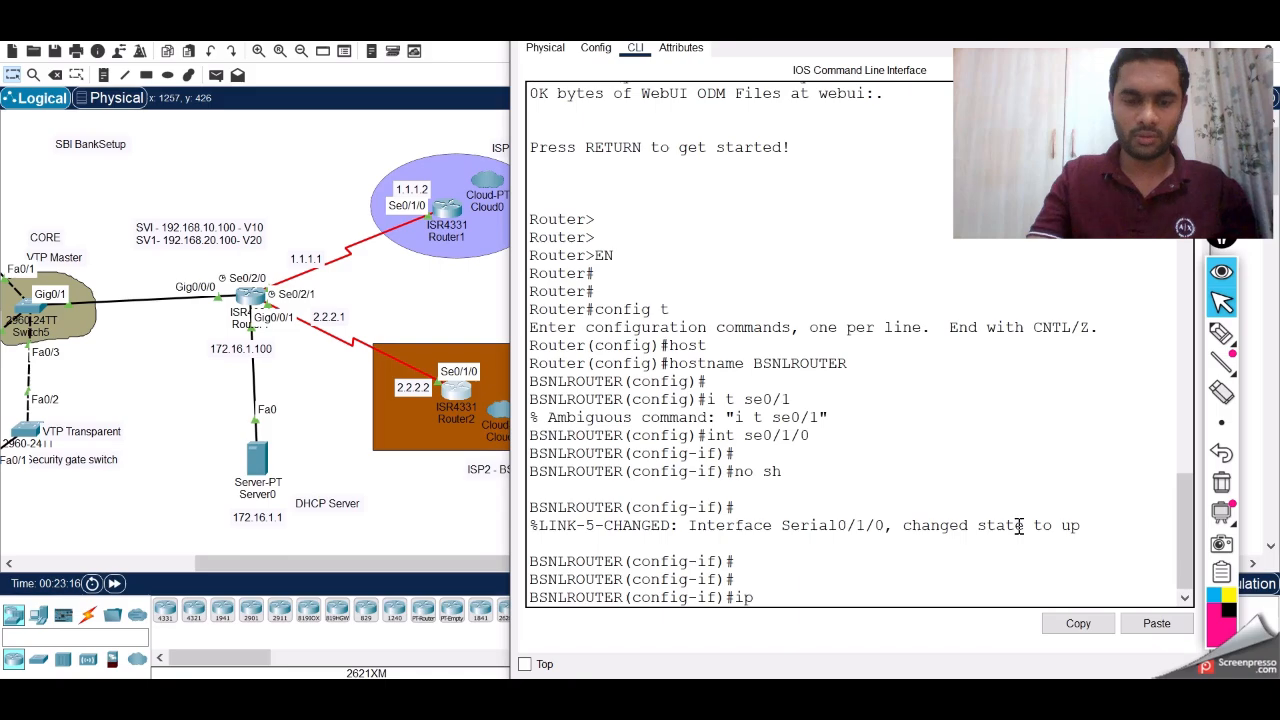
{"action": "type", "text": " add"}
{"action": "key", "text": "Tab"}
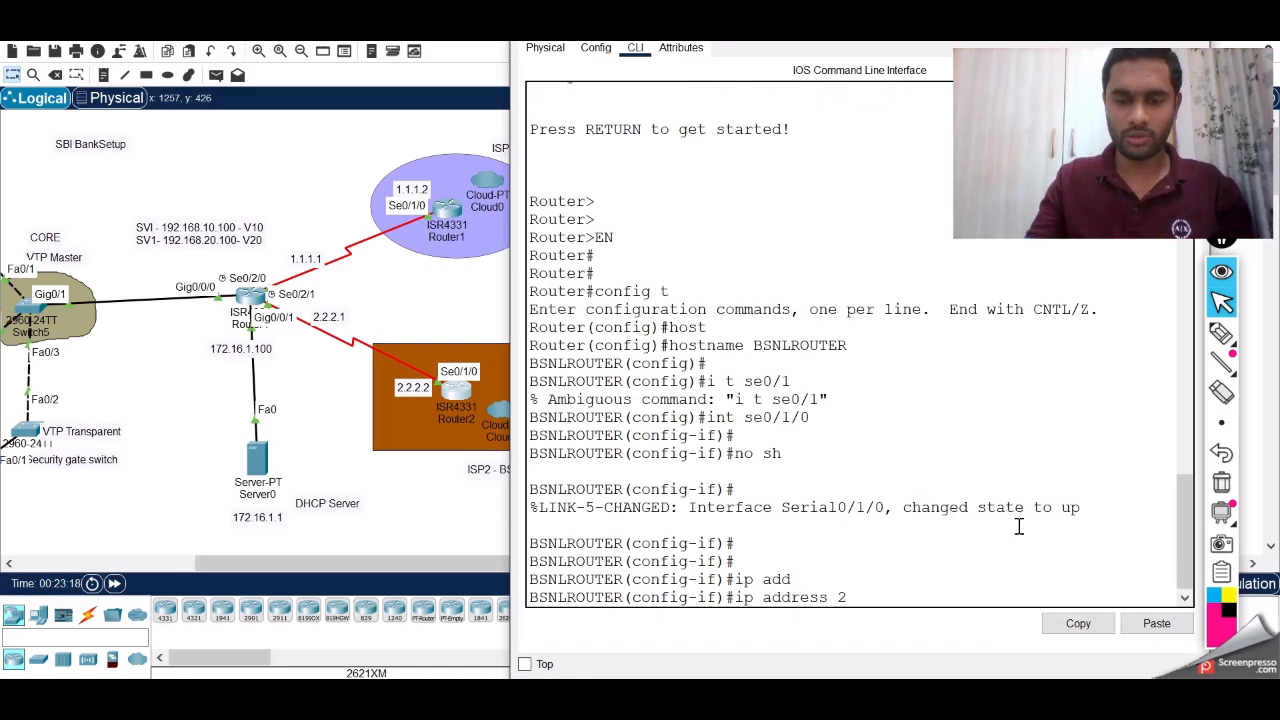
{"action": "type", "text": "2.2.2."}
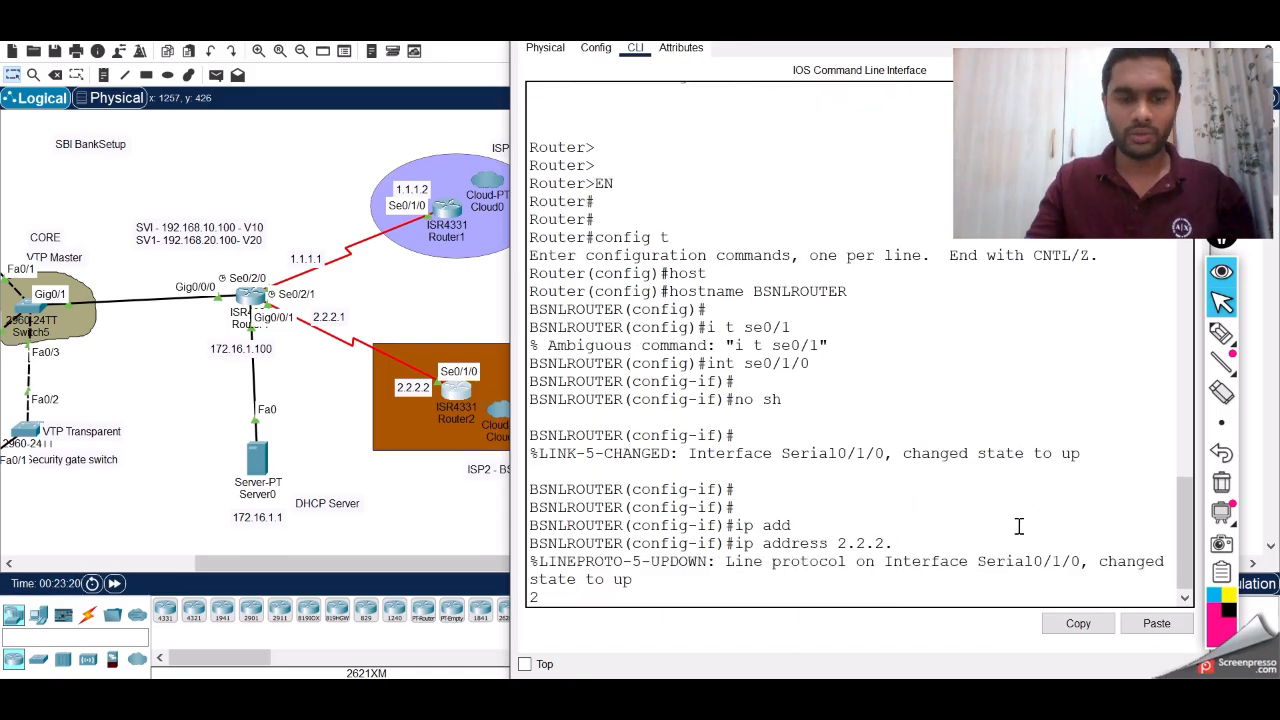
{"action": "type", "text": "2 255.25"}
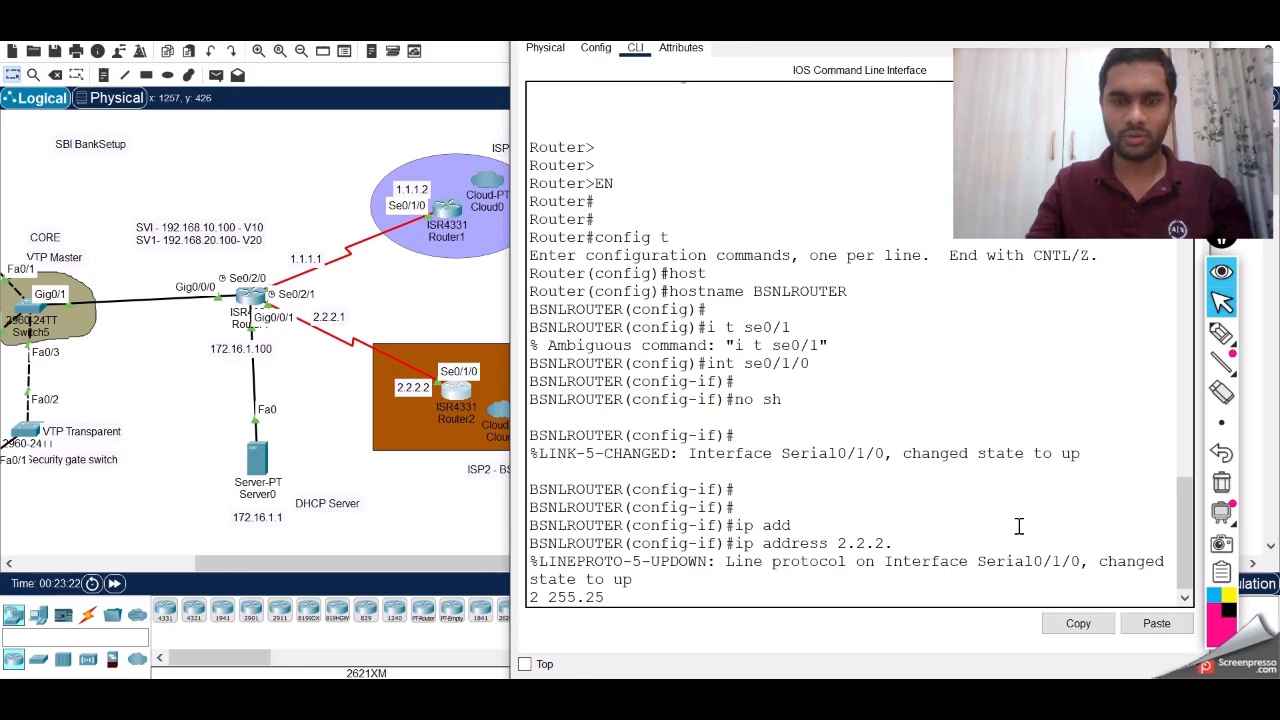
{"action": "type", "text": "5.255.0"}
{"action": "key", "text": "Return"}
{"action": "key", "text": "Return"}
{"action": "key", "text": "Return"}
{"action": "key", "text": "Return"}
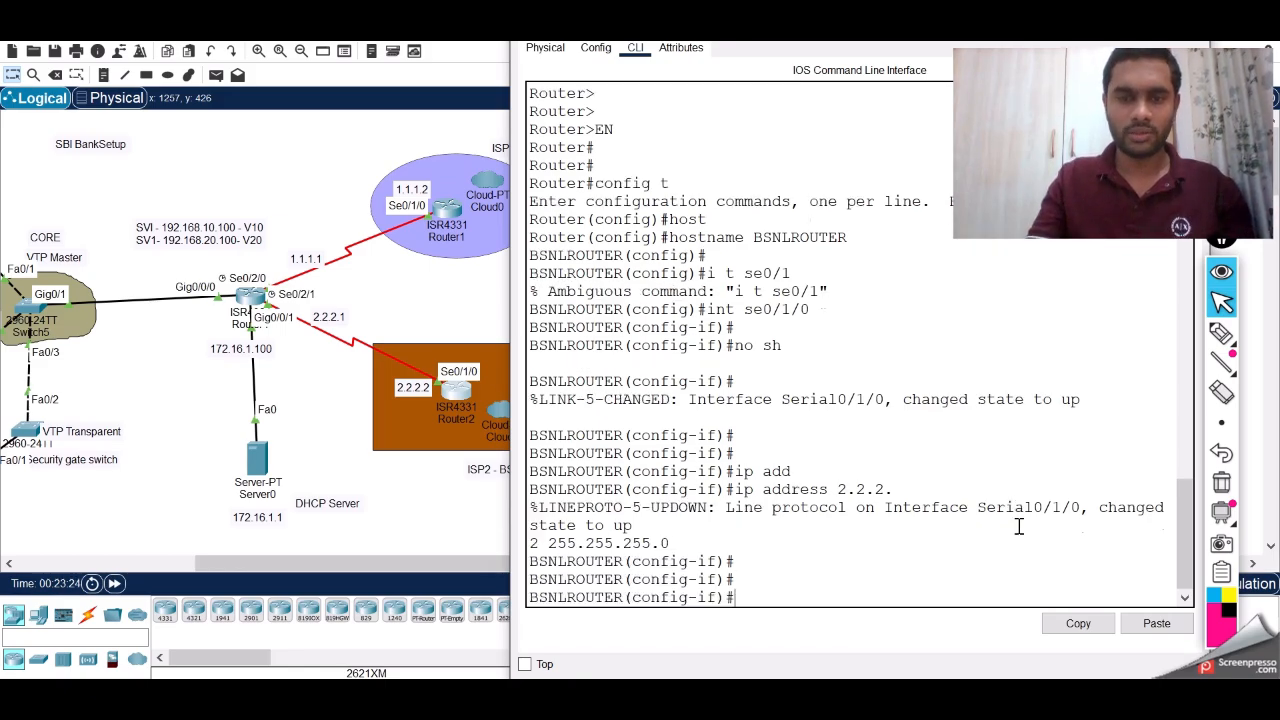
Exit the BSNL router's interface configuration and global configuration modes
{"action": "type", "text": "exit"}
{"action": "key", "text": "Return"}
{"action": "key", "text": "Return"}
{"action": "key", "text": "Return"}
{"action": "type", "text": "exit"}
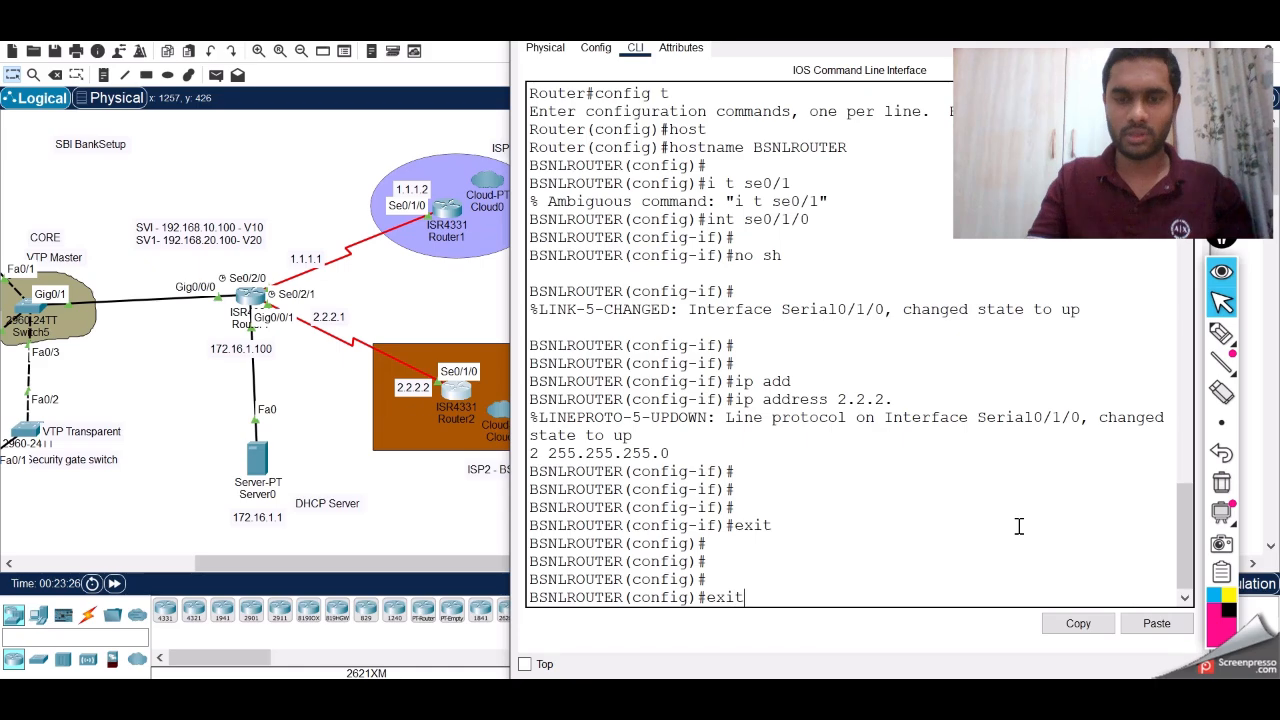
Leave configuration mode on BSNLROUTER and check its interface addresses and status with sh ip int br
{"action": "key", "text": "Return"}
{"action": "key", "text": "Return"}
{"action": "key", "text": "Return"}
{"action": "type", "text": "sh ip int br"}
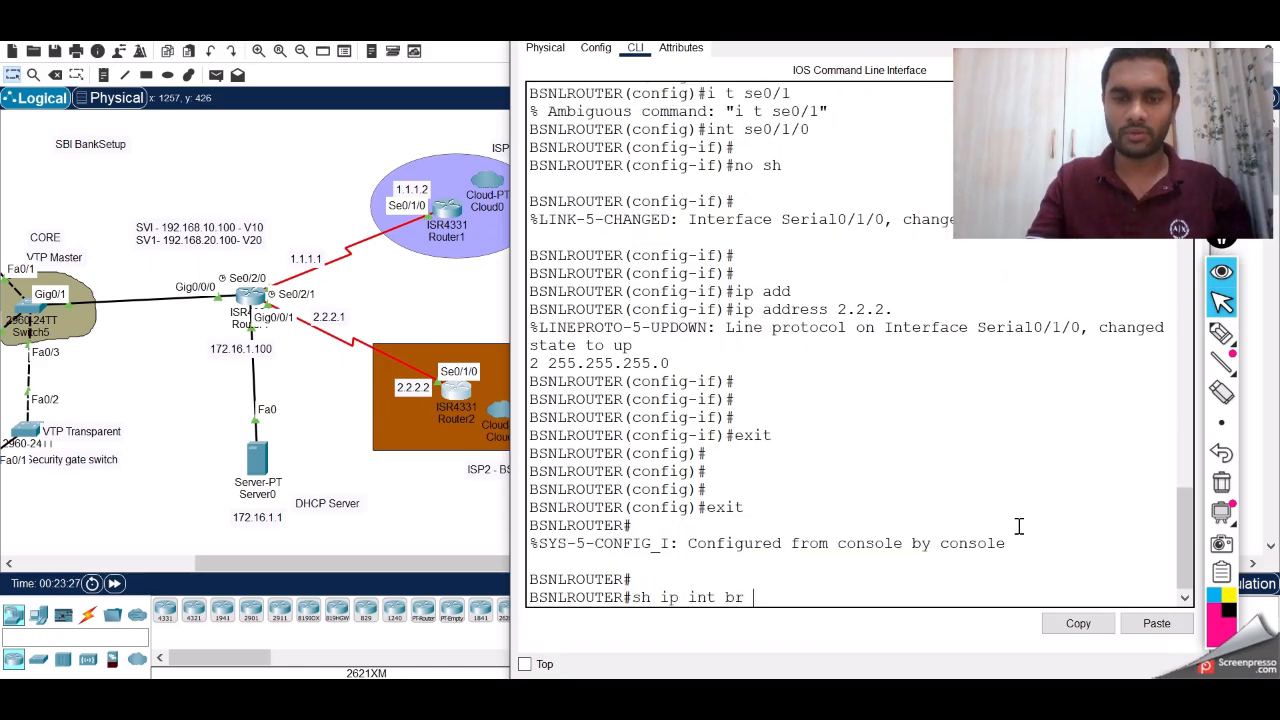
{"action": "key", "text": "Return"}
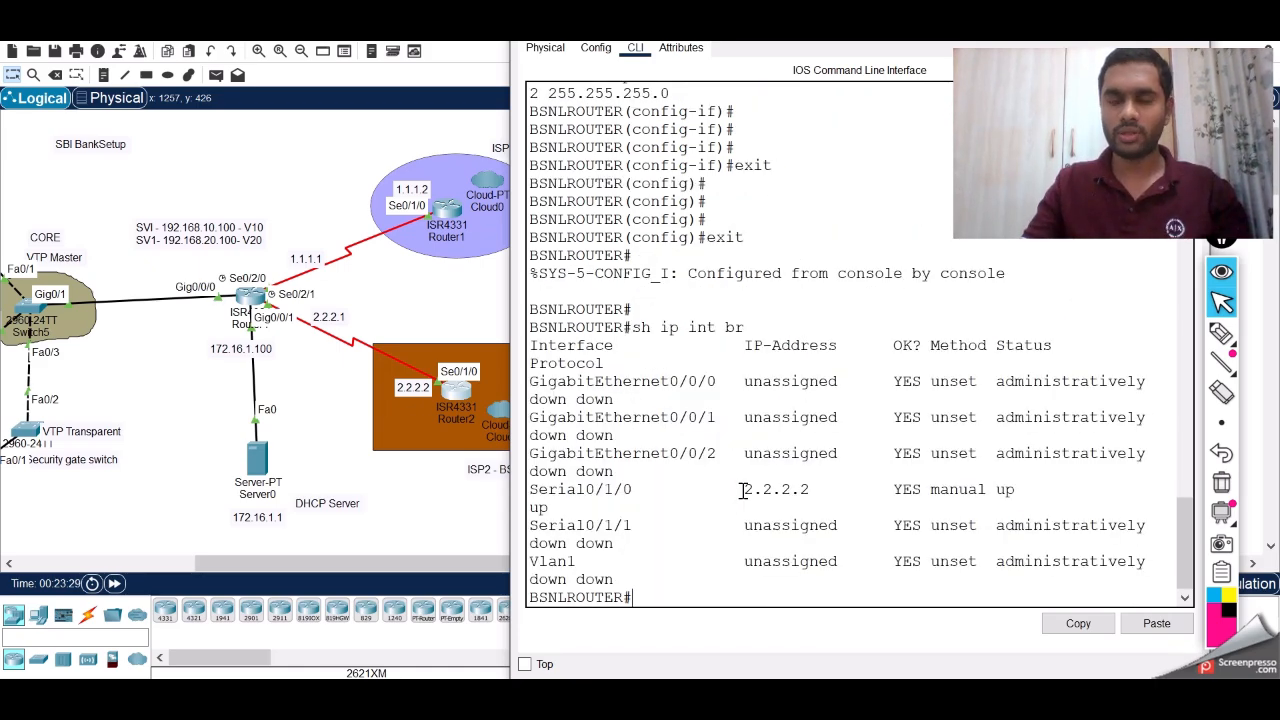
{"action": "left_click_drag", "start_coordinate": [743, 490], "coordinate": [1038, 484]}
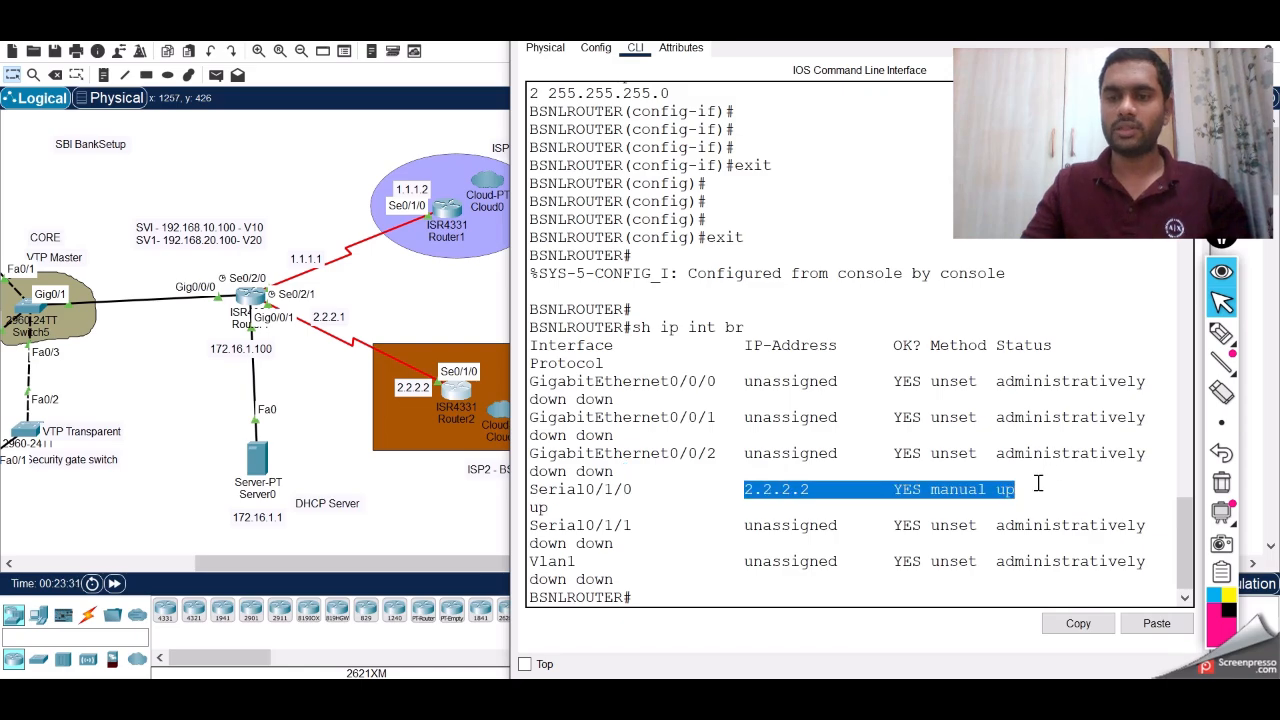
{"action": "left_click", "coordinate": [1038, 484]}
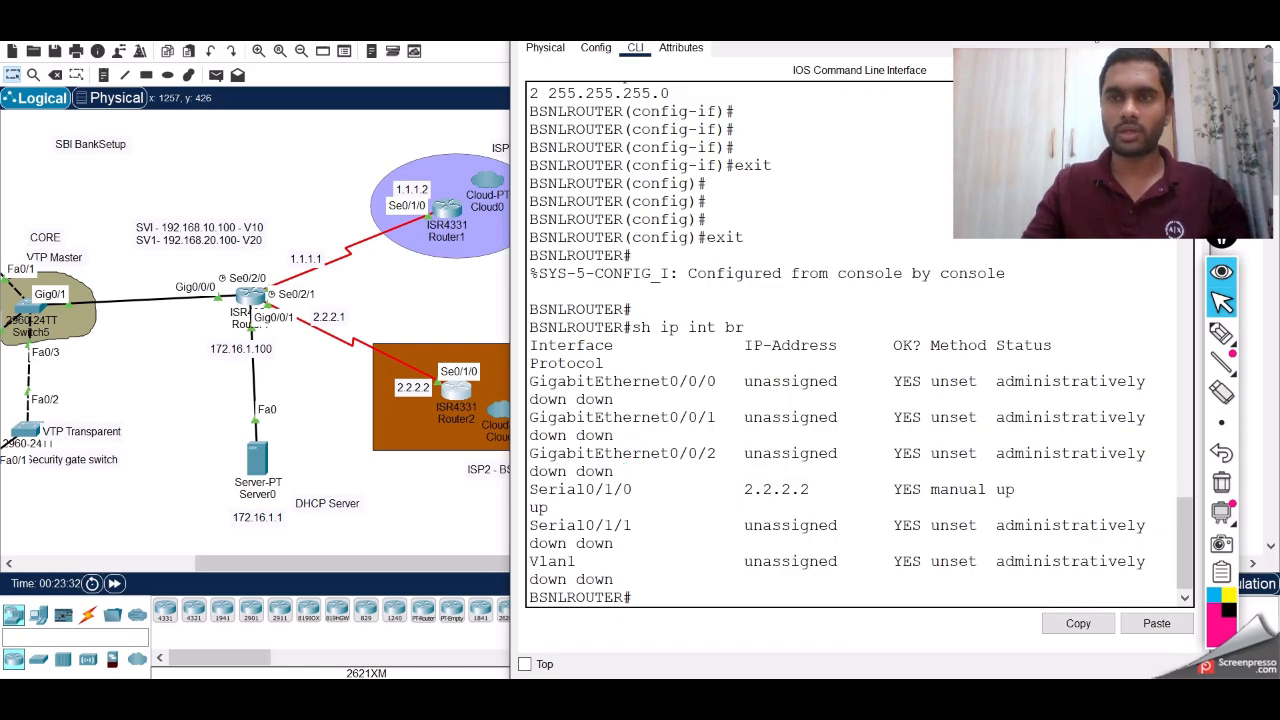
{"action": "left_click", "coordinate": [1093, 28]}
Mark the central router's links to the Airtel and BSNL routers with freehand arrows and erase the drawings
{"action": "left_click_drag", "start_coordinate": [492, 563], "coordinate": [356, 566]}
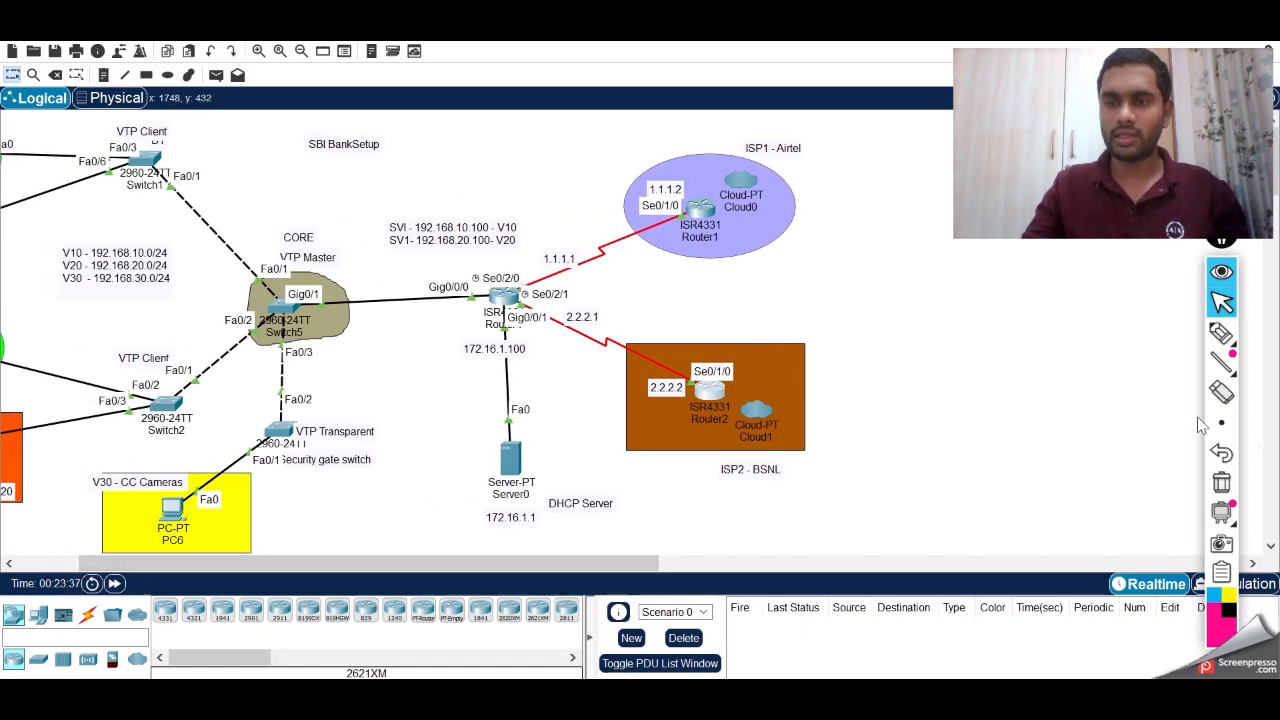
{"action": "mouse_move", "coordinate": [1226, 370]}
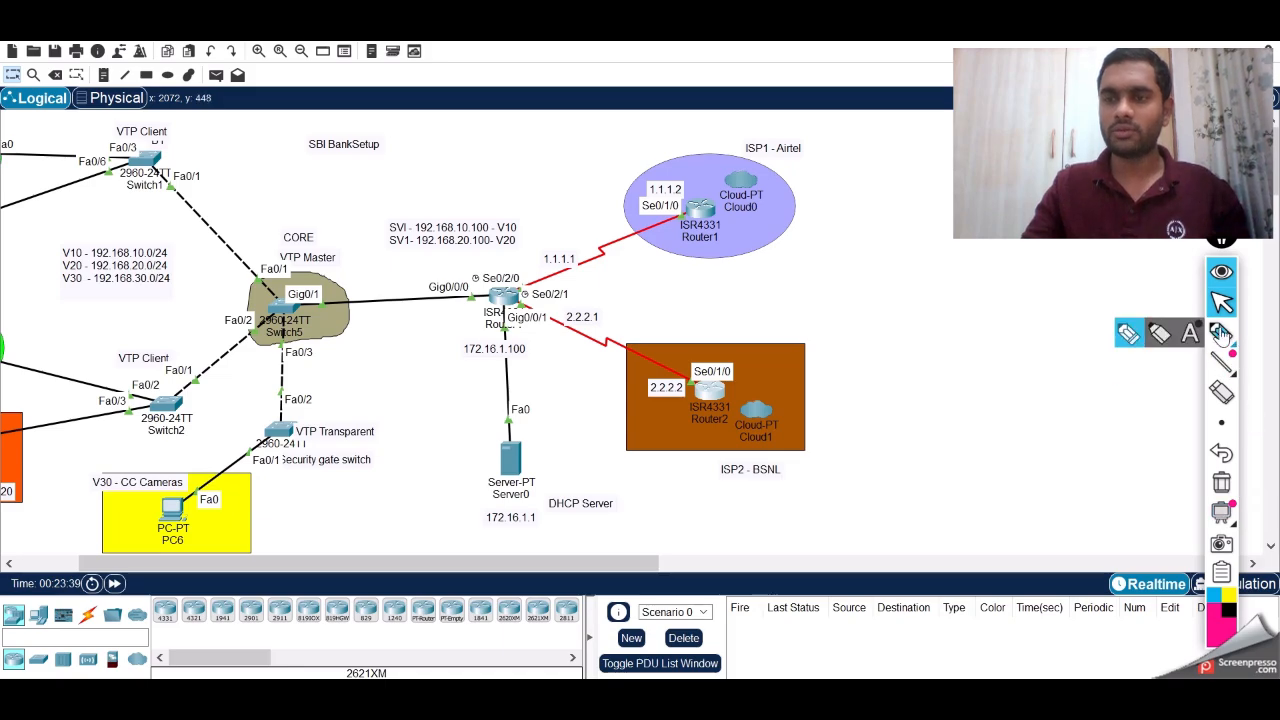
{"action": "left_click", "coordinate": [1221, 333]}
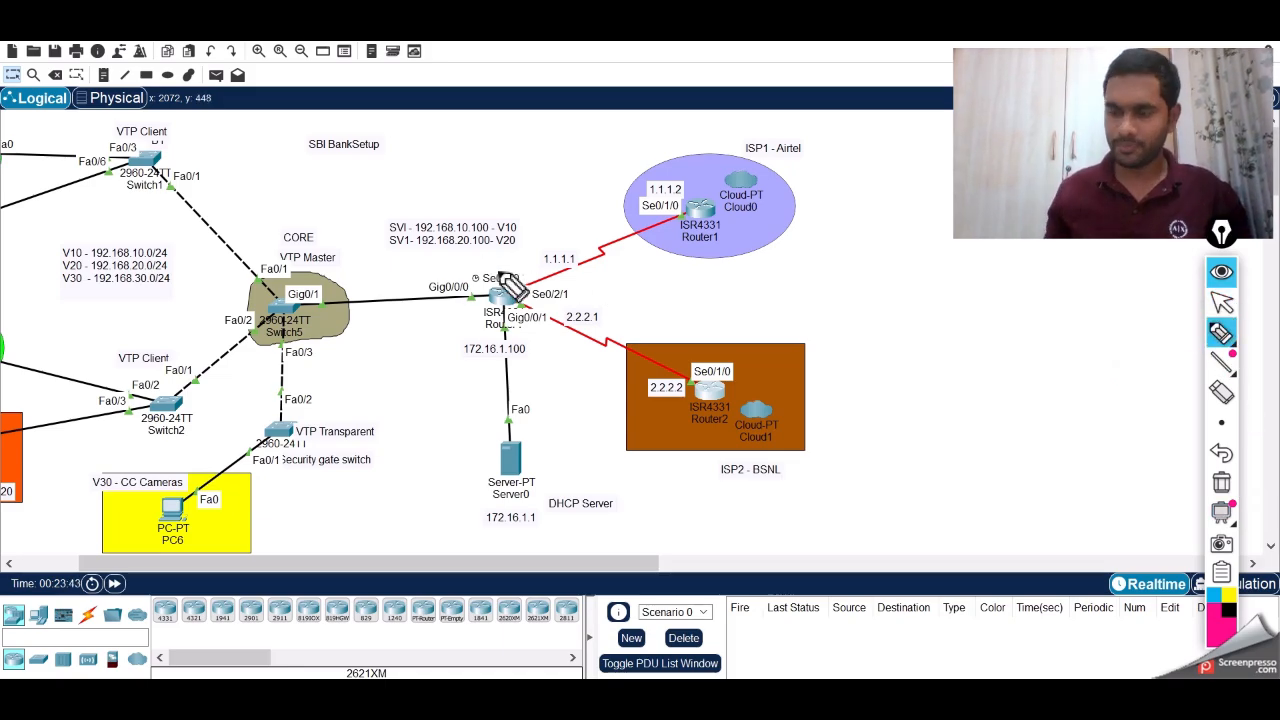
{"action": "left_click", "coordinate": [522, 268]}
{"action": "left_click_drag", "start_coordinate": [522, 268], "coordinate": [598, 224]}
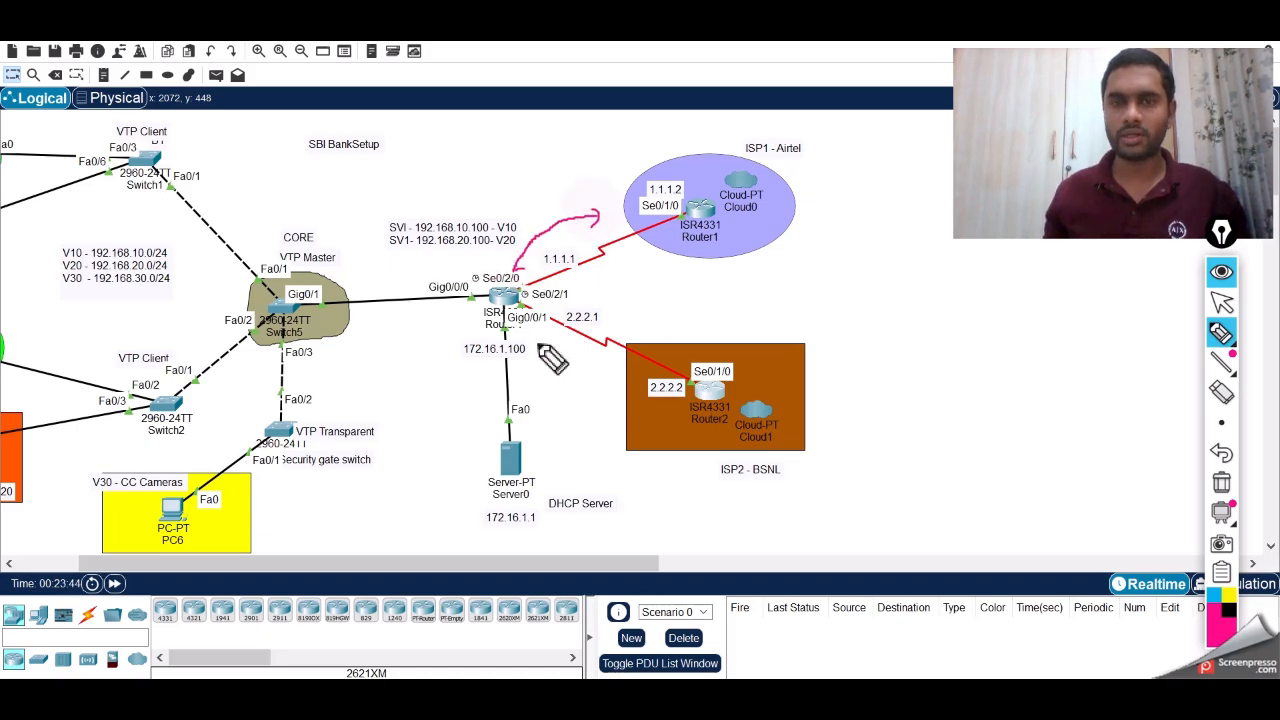
{"action": "left_click", "coordinate": [541, 330]}
{"action": "left_click_drag", "start_coordinate": [541, 330], "coordinate": [652, 386]}
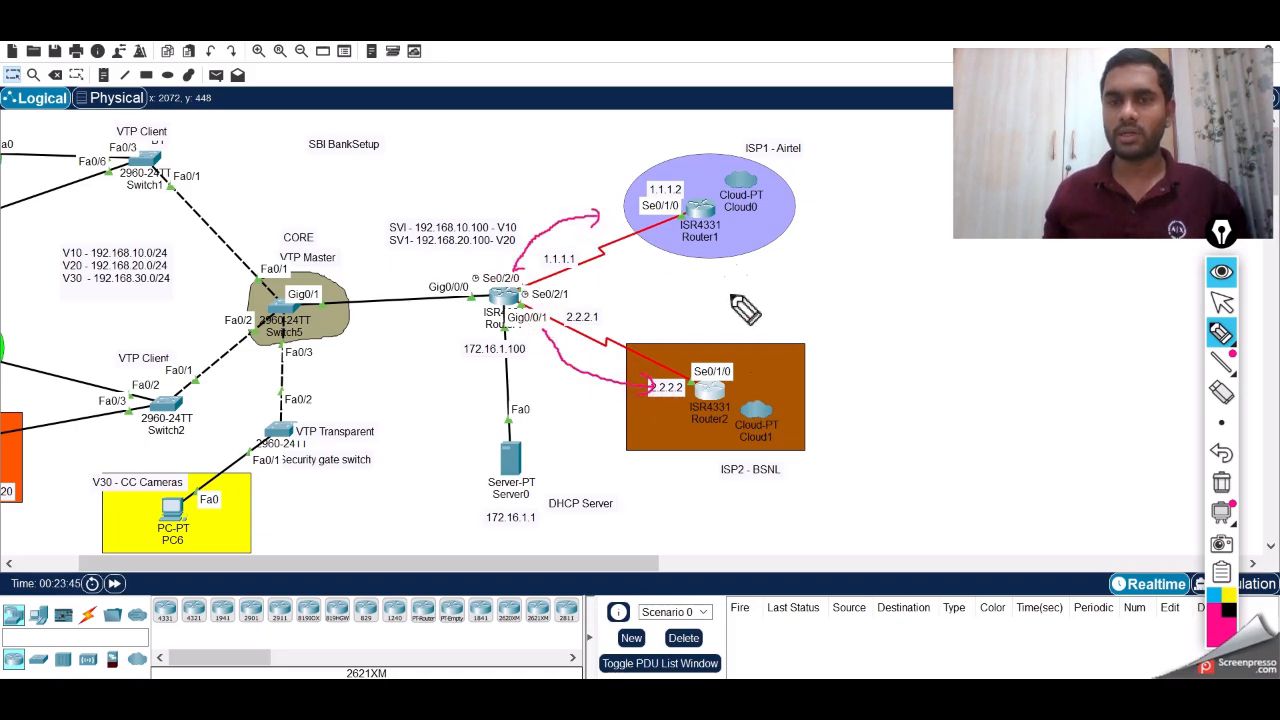
{"action": "left_click", "coordinate": [1222, 303]}
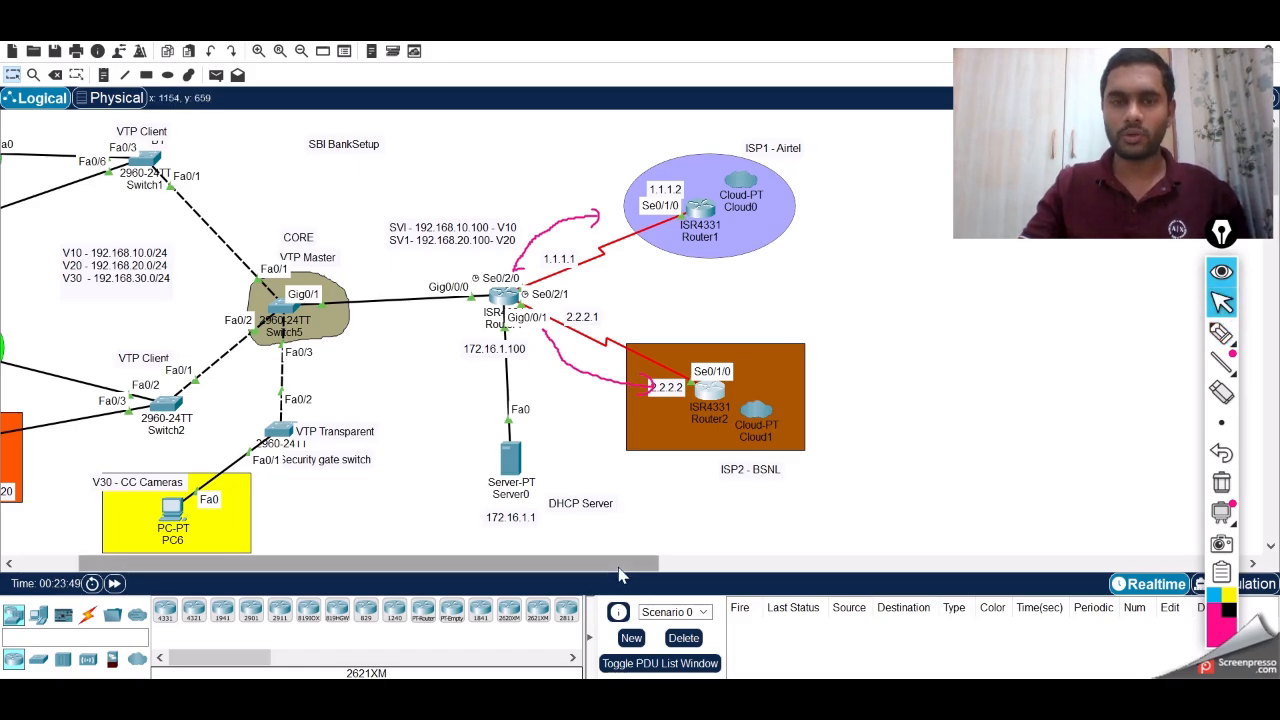
{"action": "left_click_drag", "start_coordinate": [622, 563], "coordinate": [692, 582]}
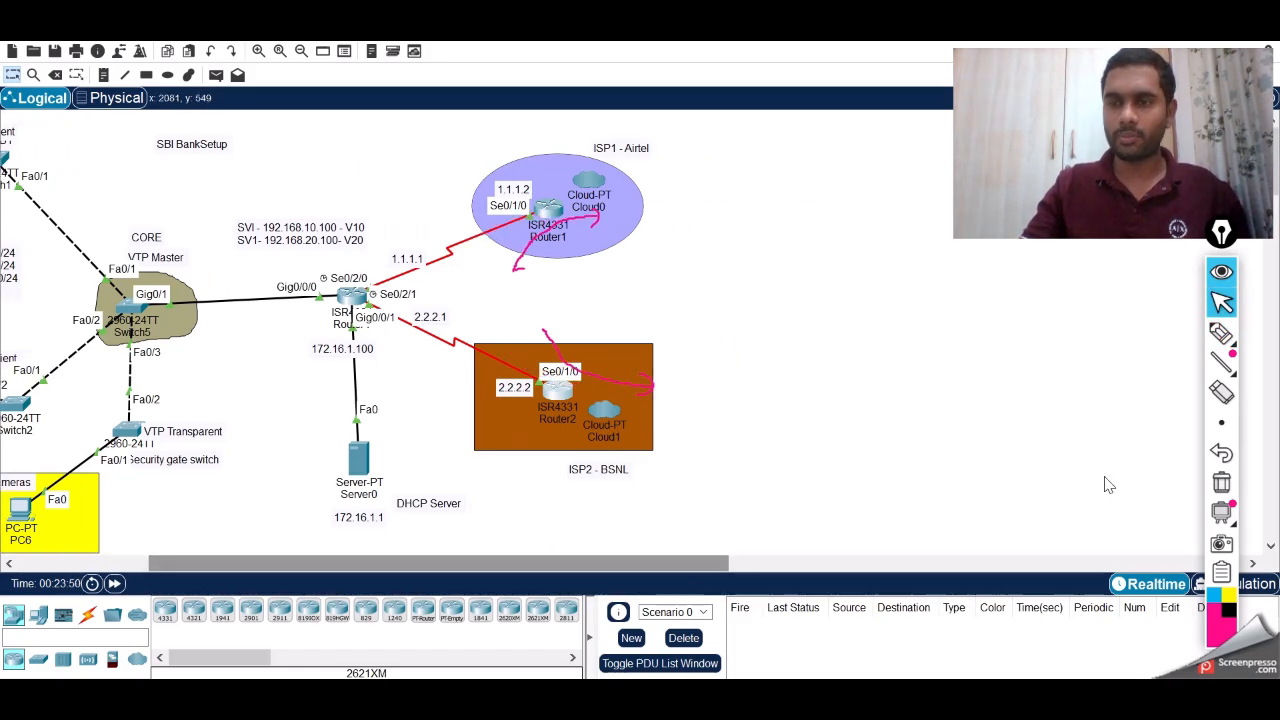
{"action": "left_click", "coordinate": [1219, 494]}
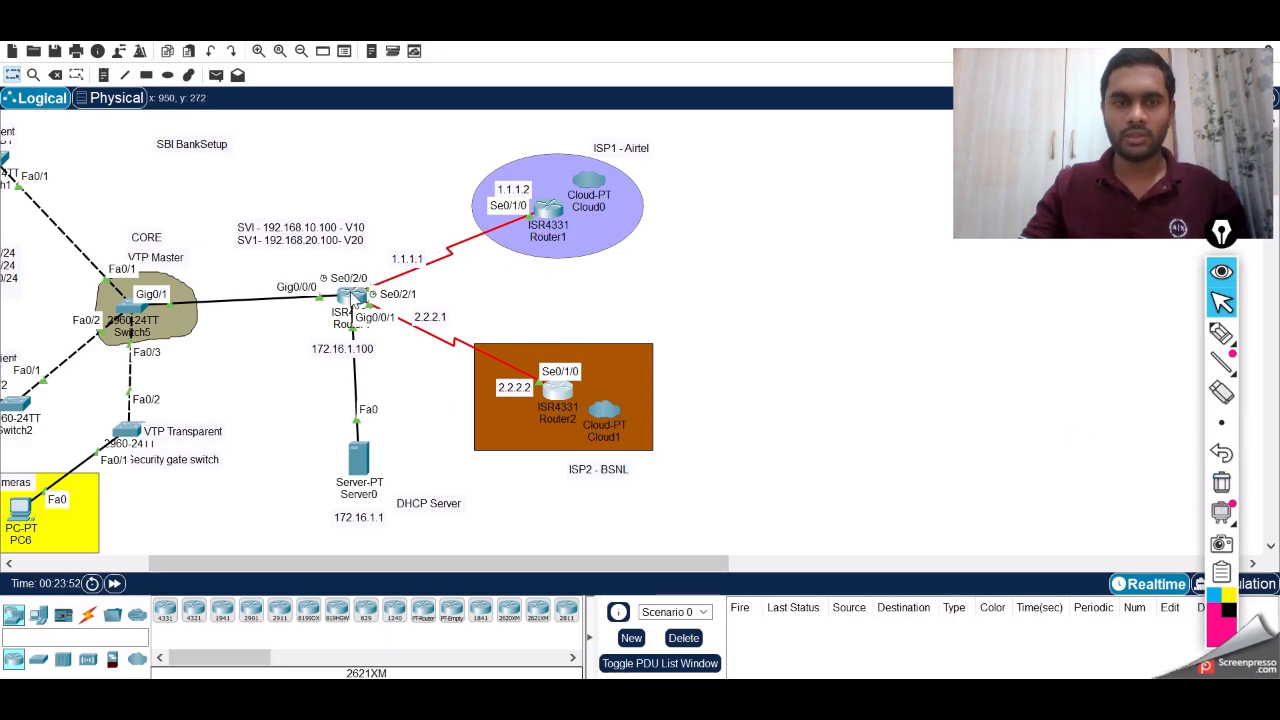
Open the command line of the central router connected to both ISPs and enter global configuration mode
{"action": "left_click", "coordinate": [352, 297]}
{"action": "left_click", "coordinate": [818, 418]}
{"action": "key", "text": "Return"}
{"action": "key", "text": "Return"}
{"action": "key", "text": "Return"}
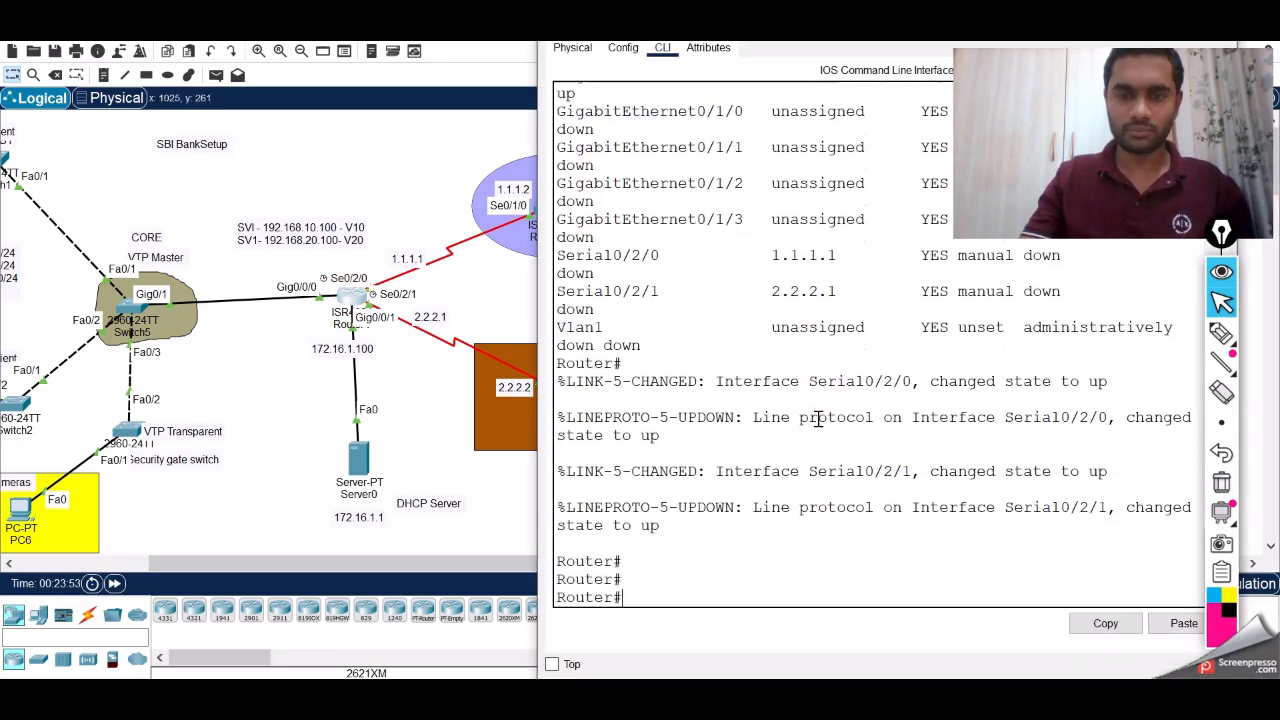
{"action": "type", "text": "config t"}
{"action": "key", "text": "Return"}
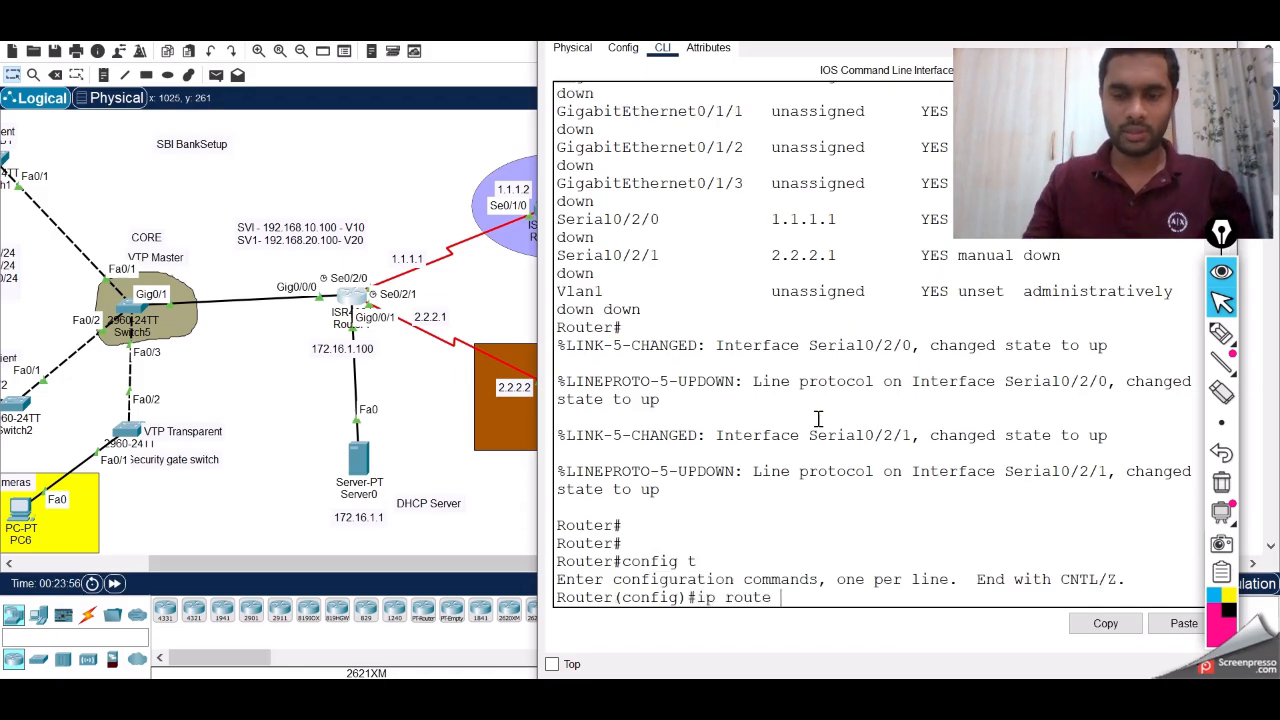
Add a default route on the central router with ip route 0.0.0.0 0.0.0.0 1.1.1.2
{"action": "type", "text": "ip route 0.0.0.0 "}
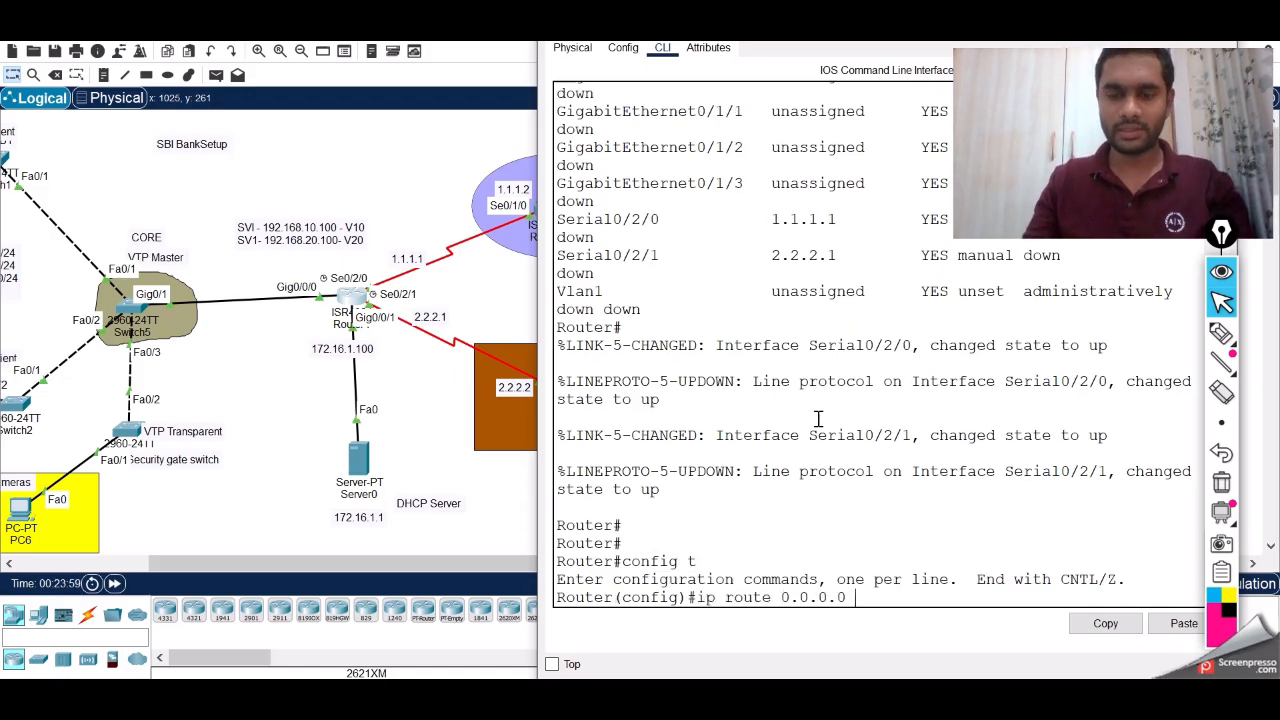
{"action": "type", "text": "0.0.0.0"}
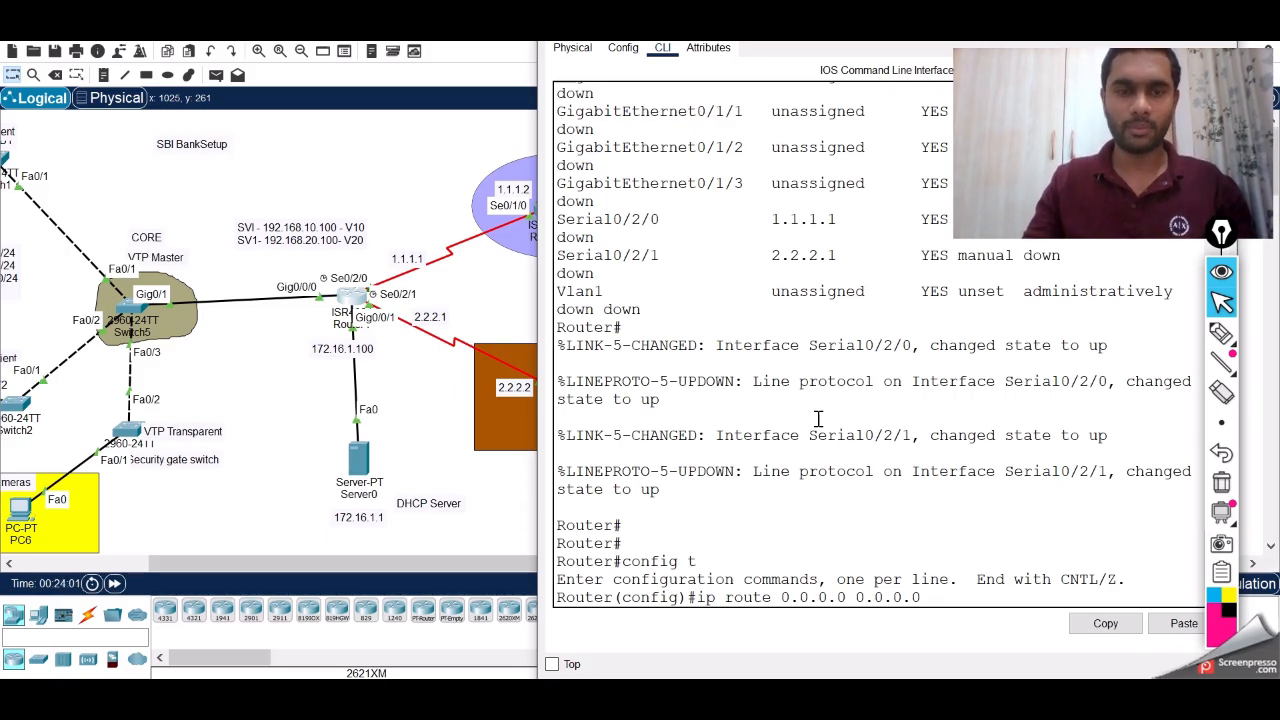
{"action": "type", "text": " 1.1.1"}
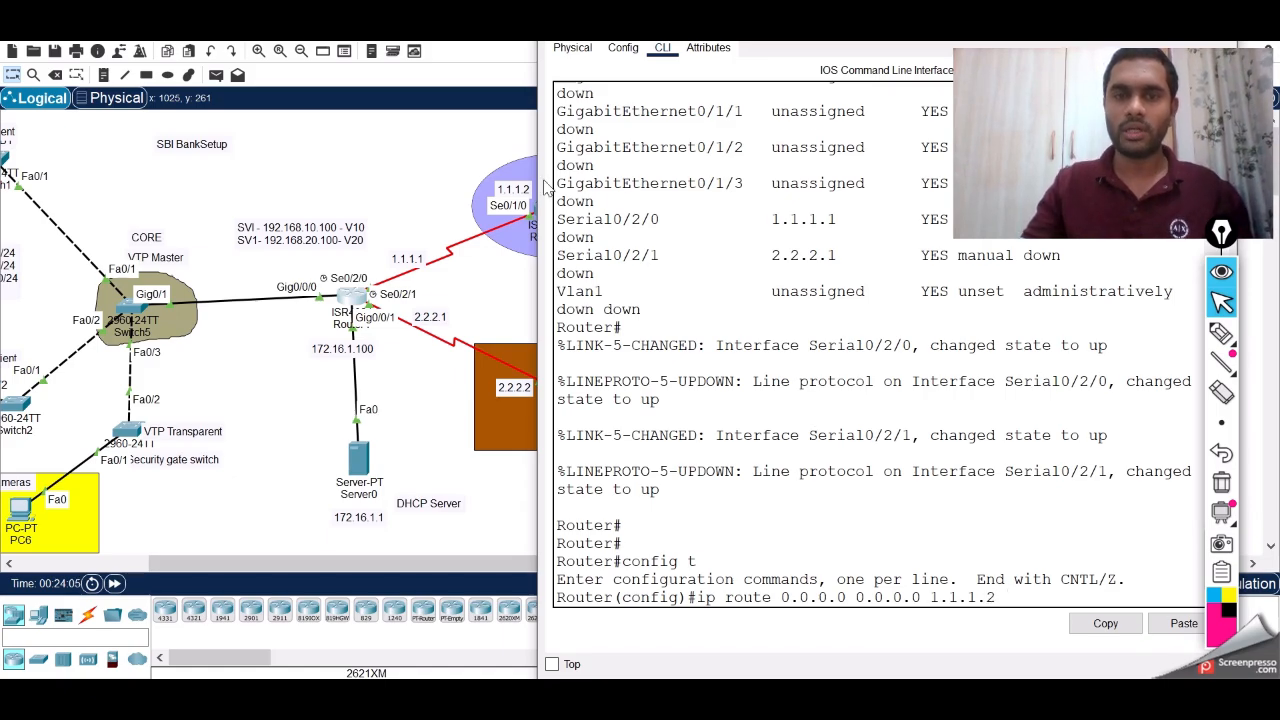
{"action": "type", "text": ".2"}
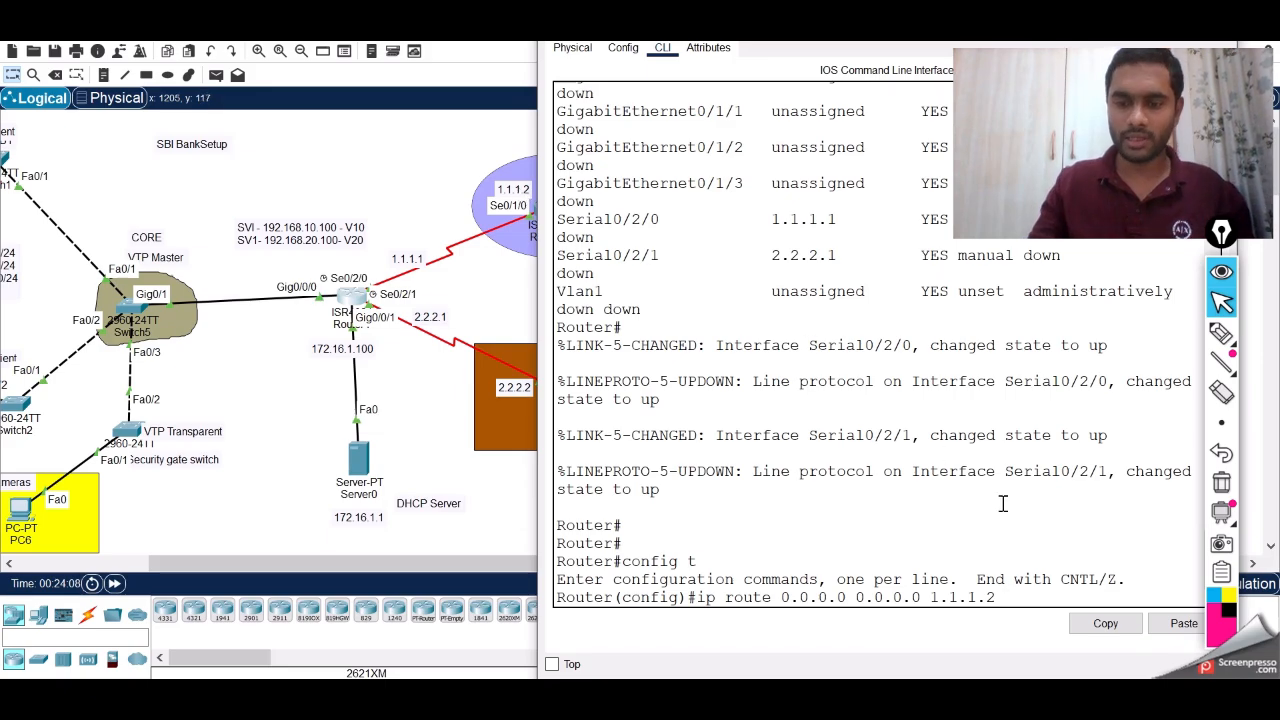
{"action": "key", "text": "Return"}
{"action": "key", "text": "Return"}
{"action": "key", "text": "Return"}
Add a backup default route through 2.2.2.2 with administrative distance 10
{"action": "key", "text": "Up"}
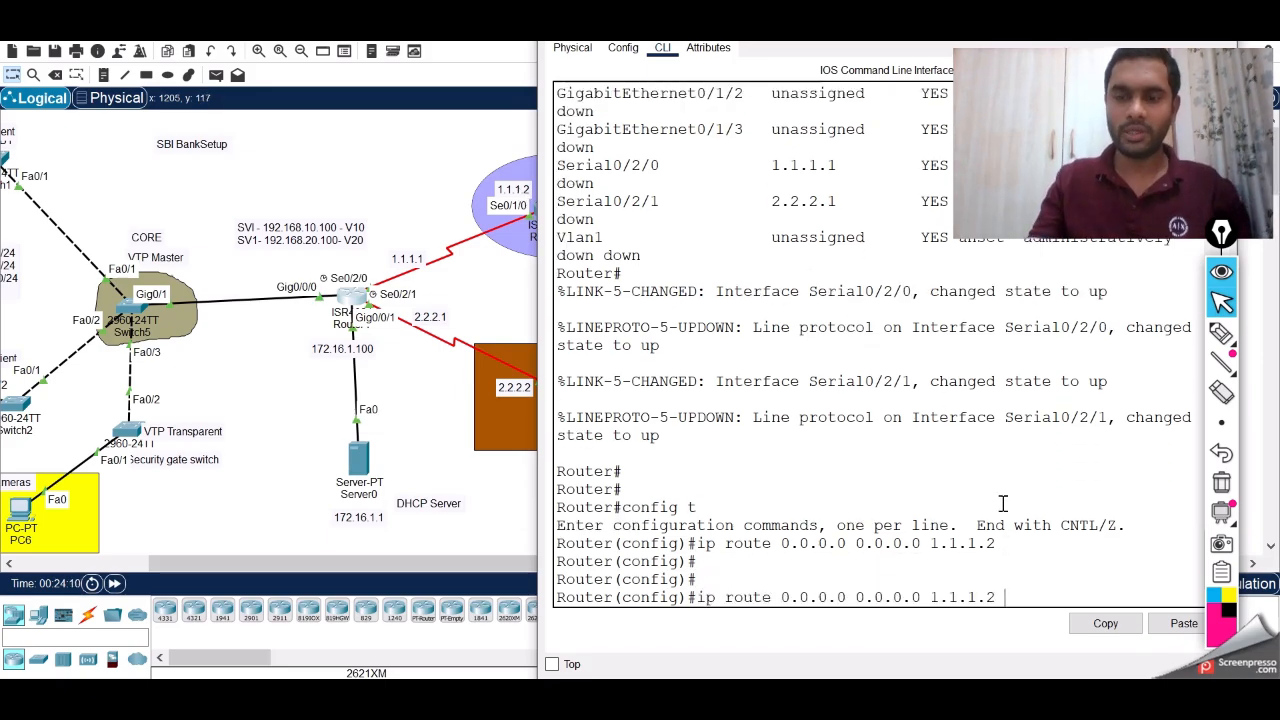
{"action": "key", "text": "BackSpace"}
{"action": "key", "text": "BackSpace"}
{"action": "key", "text": "BackSpace"}
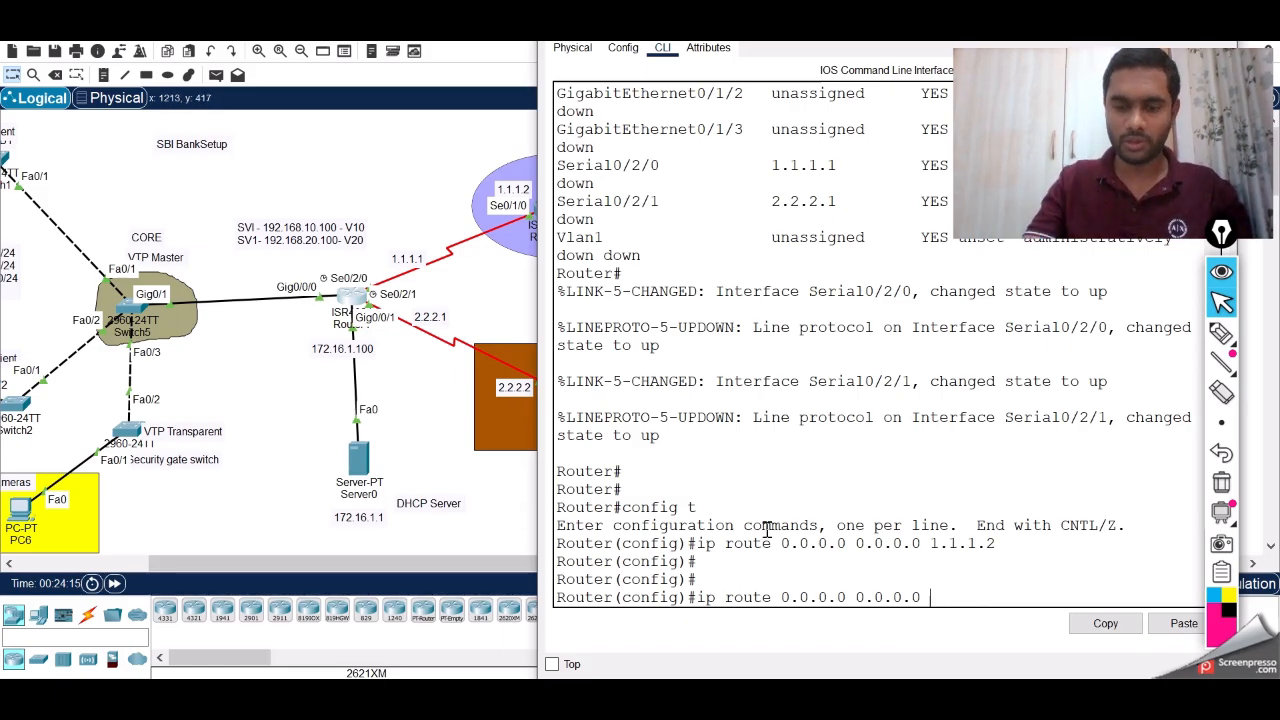
{"action": "type", "text": "2.2.2.2 10"}
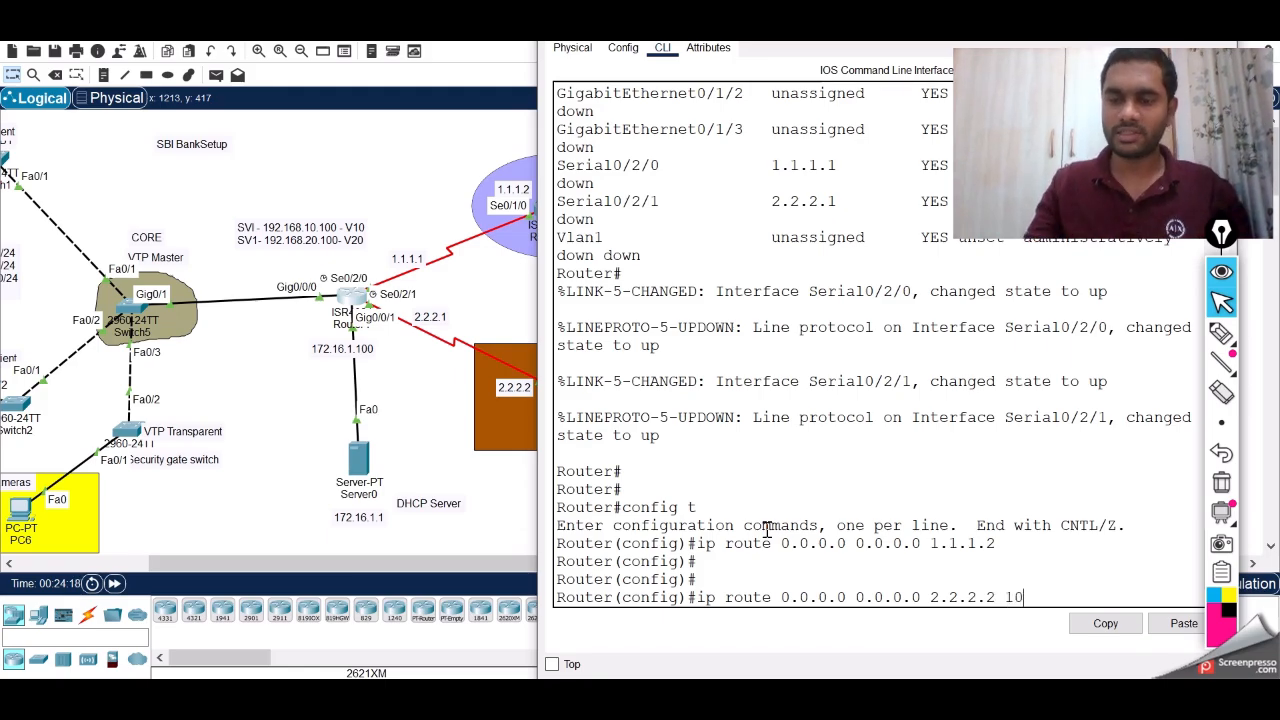
{"action": "key", "text": "Return"}
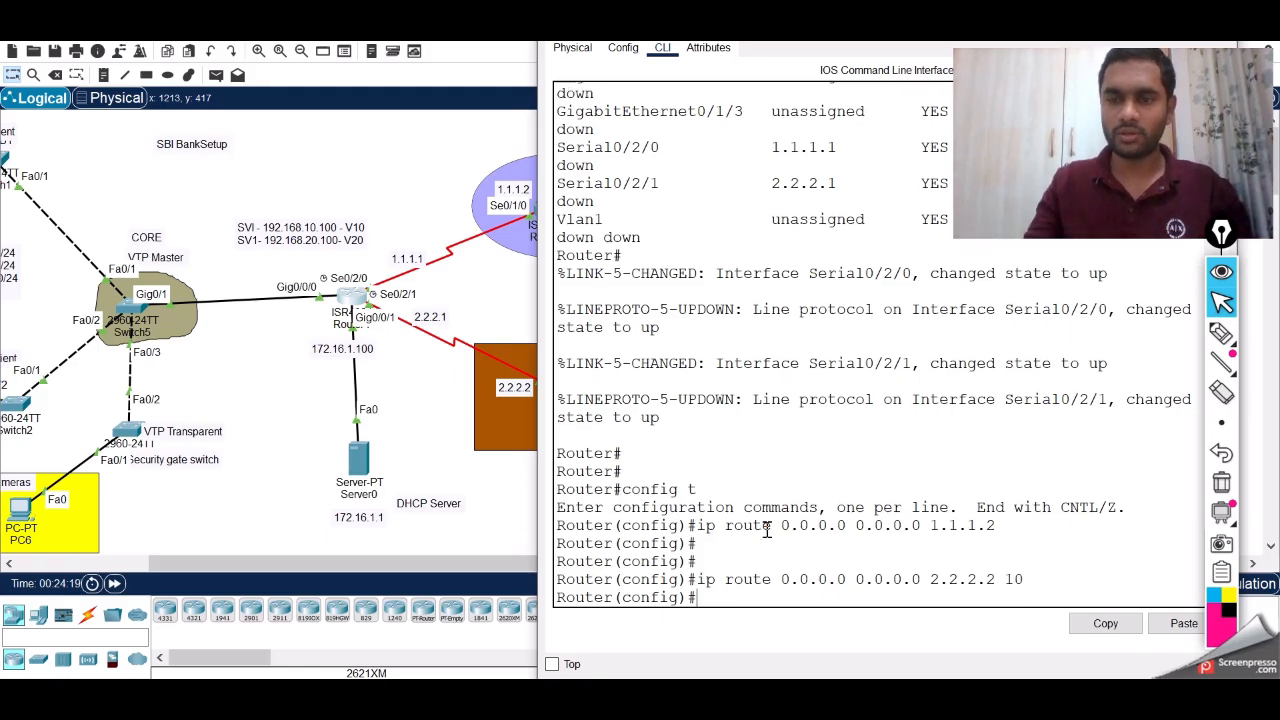
{"action": "key", "text": "Return"}
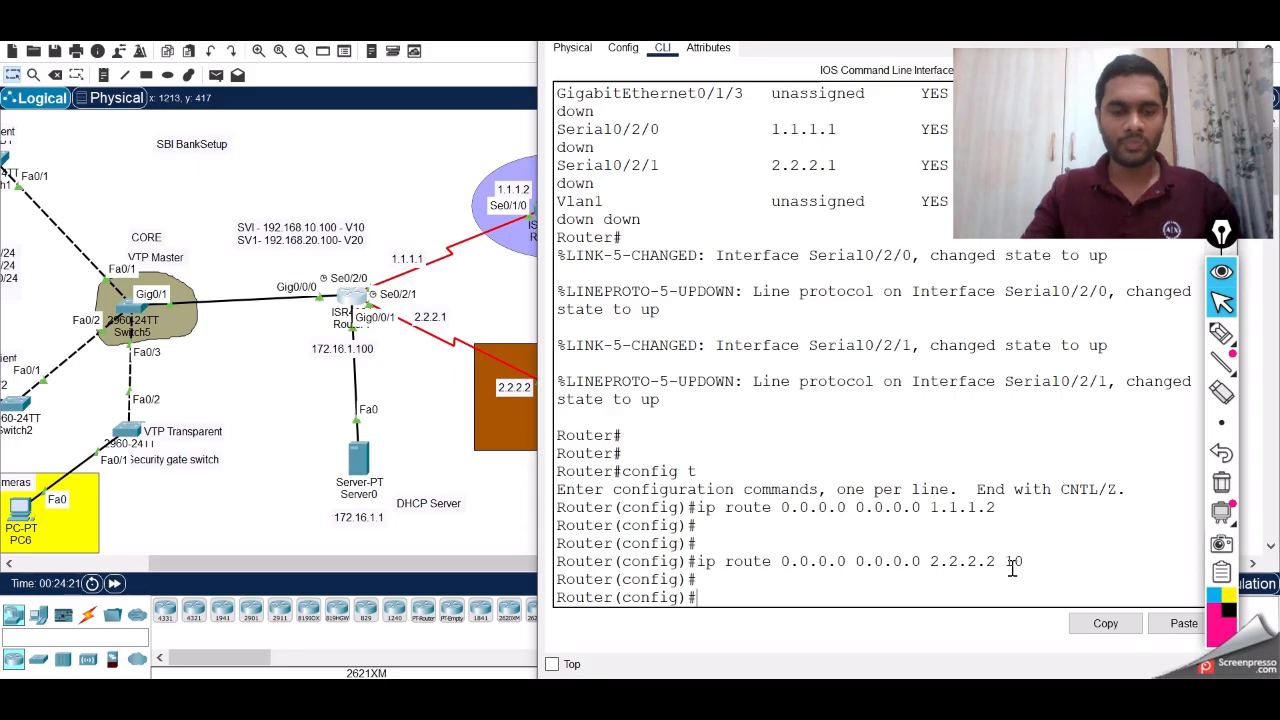
Leave configuration mode and review the running configuration's interface addresses and default routes with sh run
{"action": "type", "text": "exit"}
{"action": "key", "text": "Return"}
{"action": "key", "text": "Return"}
{"action": "key", "text": "Return"}
{"action": "type", "text": "sh run"}
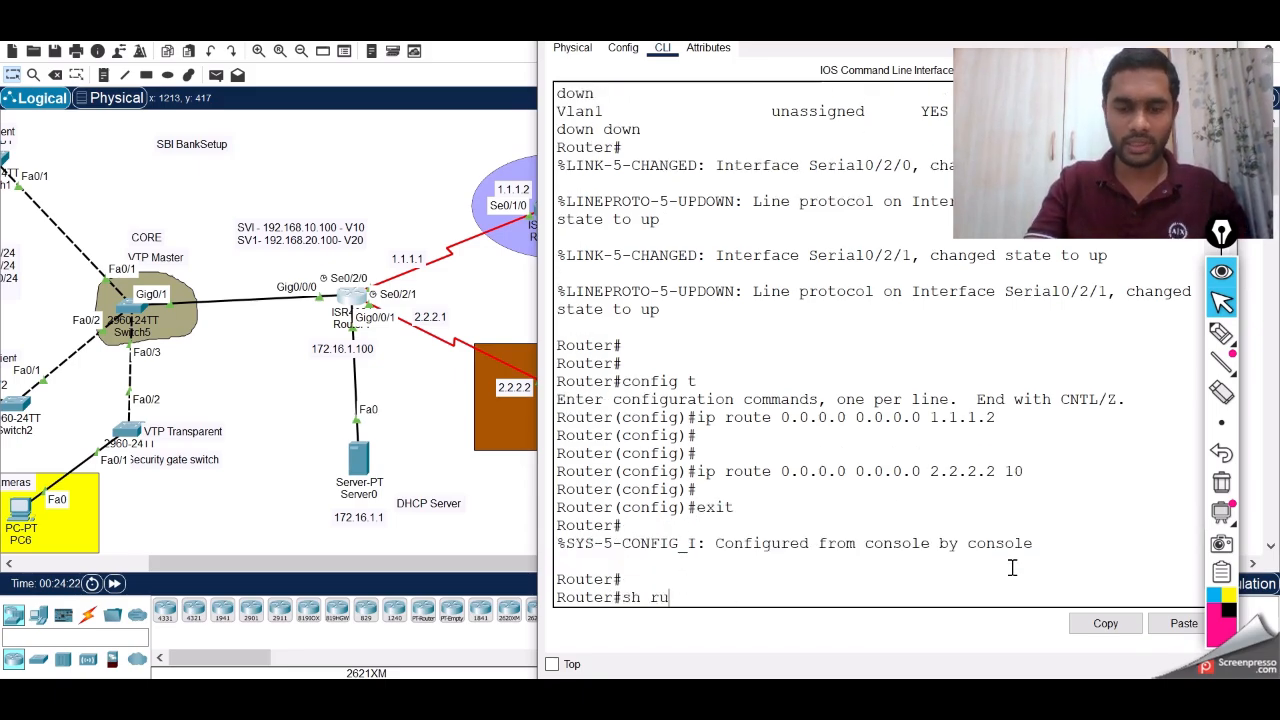
{"action": "key", "text": "Return"}
{"action": "key", "text": "space"}
{"action": "key", "text": "space"}
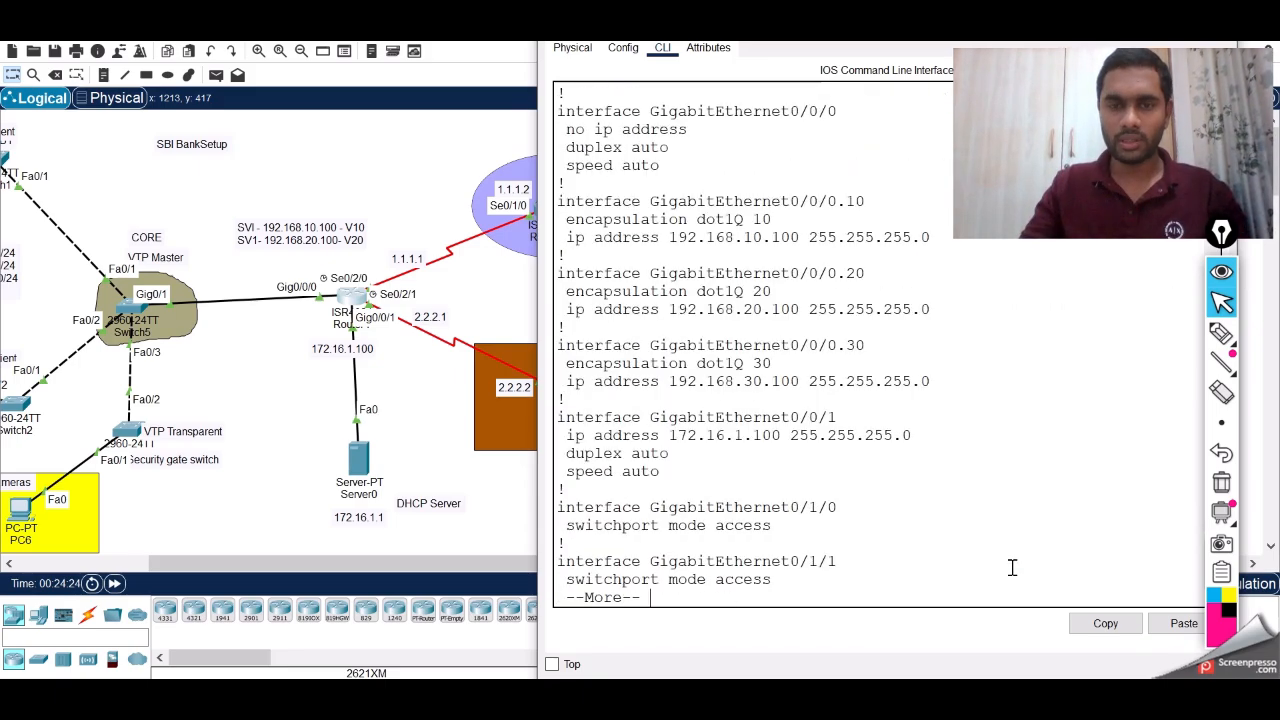
{"action": "left_click_drag", "start_coordinate": [634, 237], "coordinate": [777, 466]}
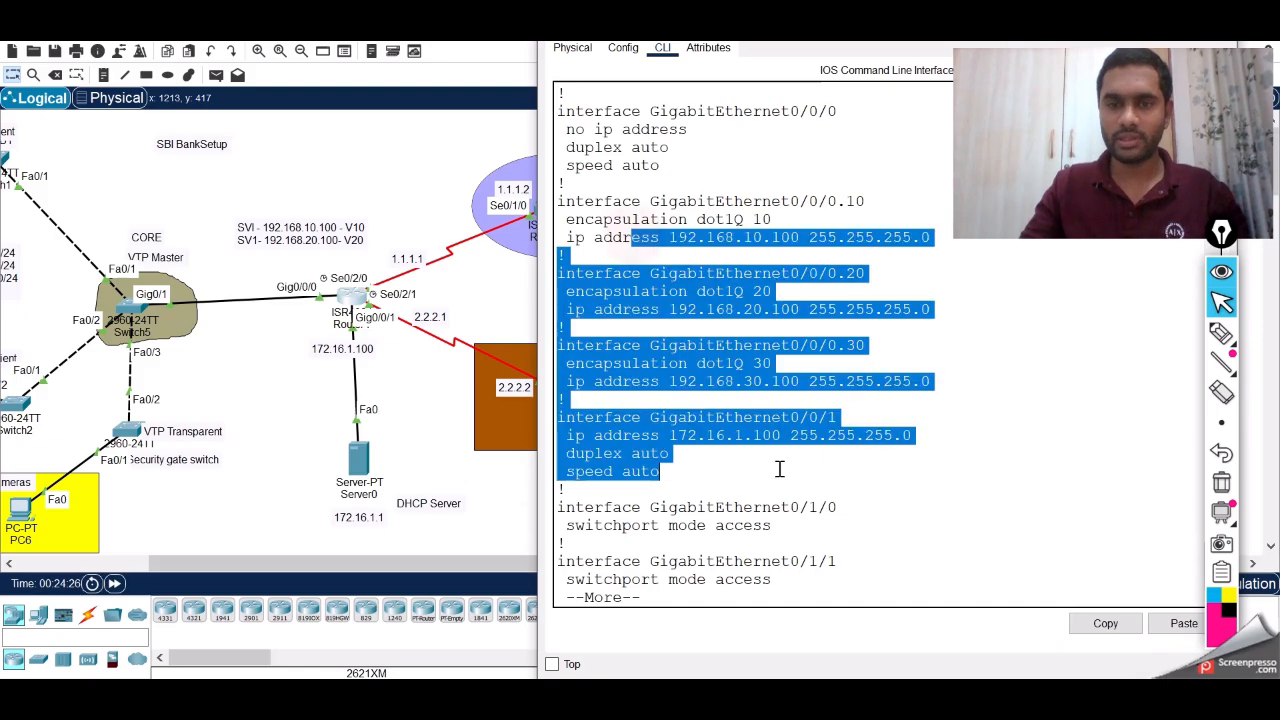
{"action": "key", "text": "space"}
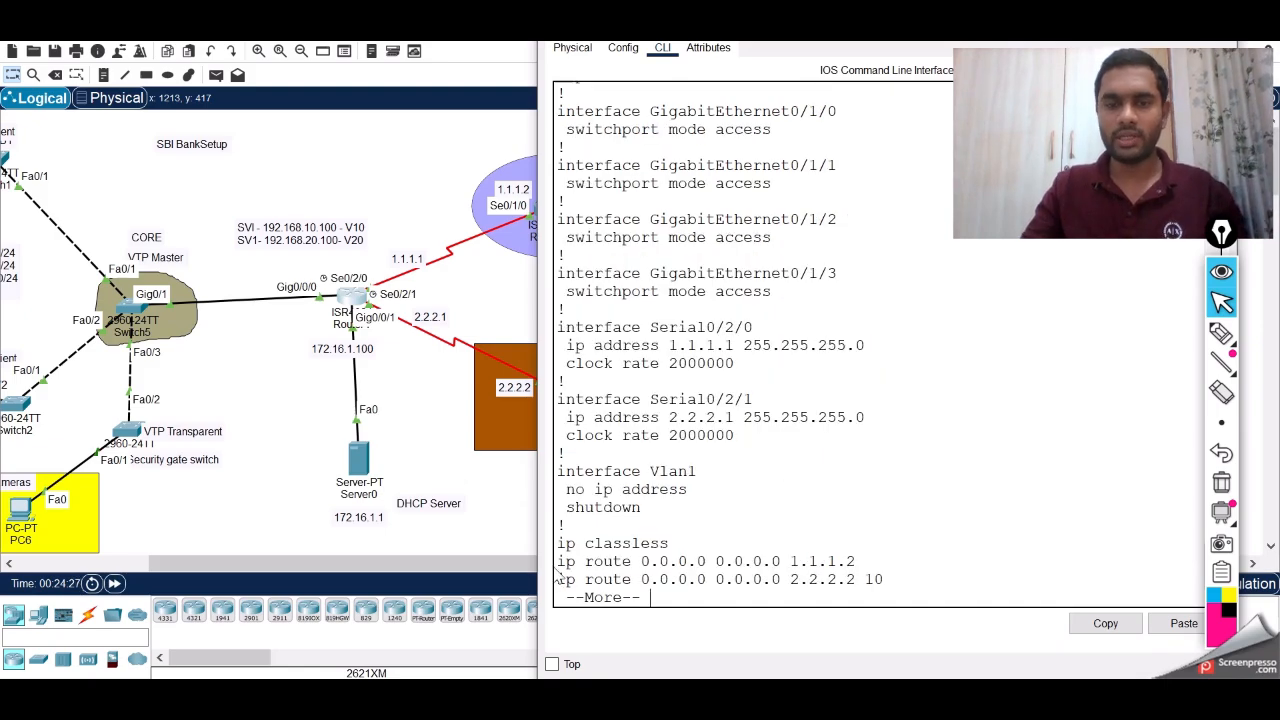
{"action": "left_click_drag", "start_coordinate": [561, 565], "coordinate": [893, 579]}
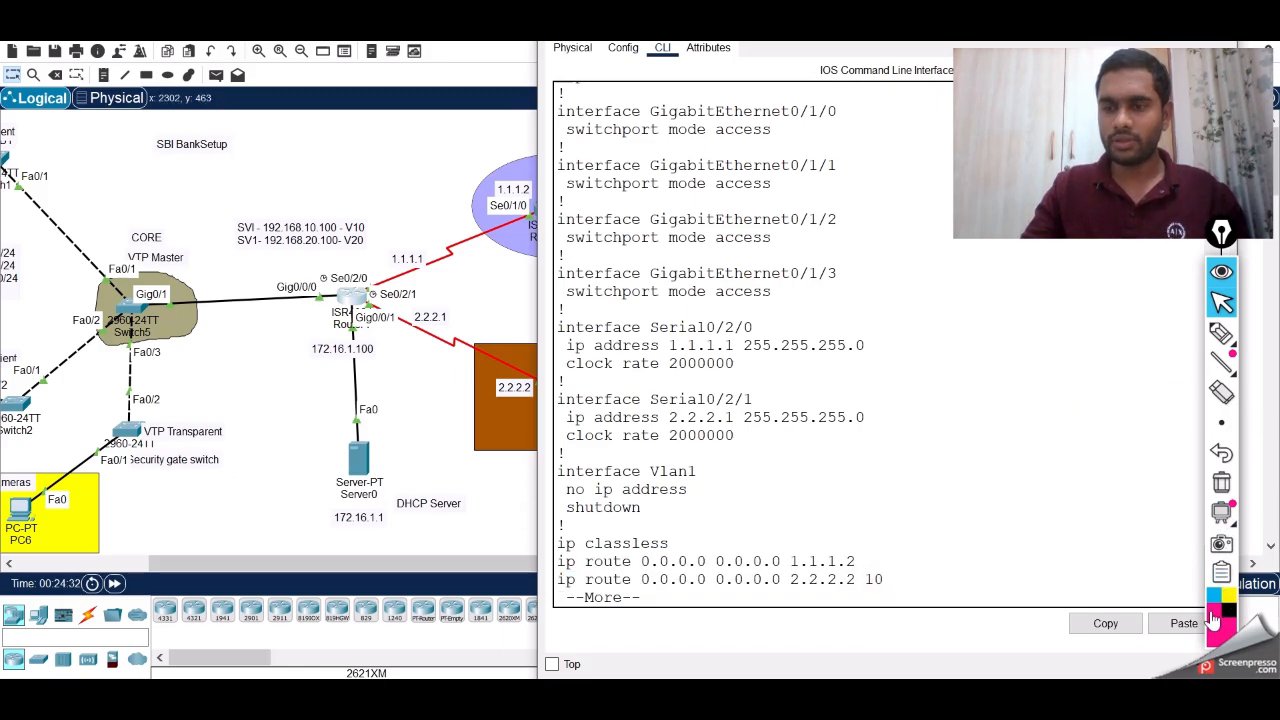
Annotate the 1.1.1.2 default route with the pen, adding an arrow and the handwritten label "ISP Airtel"
{"action": "left_click", "coordinate": [1221, 335]}
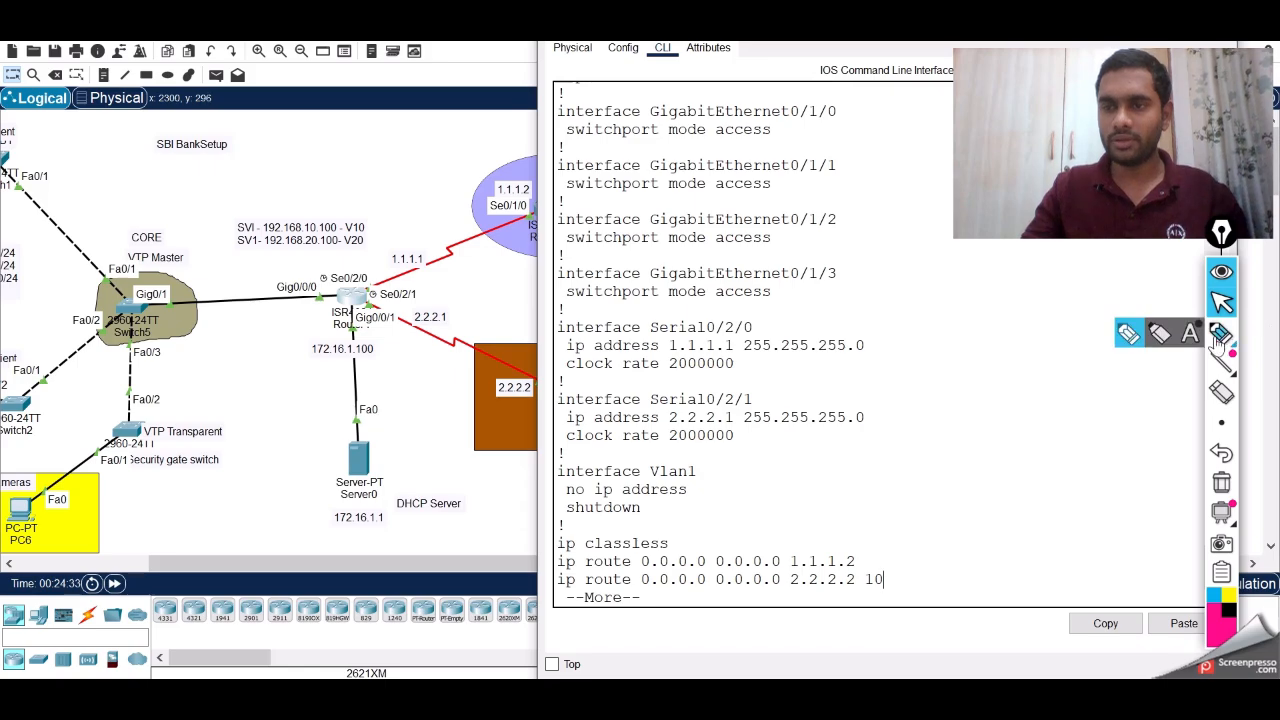
{"action": "left_click", "coordinate": [1126, 336]}
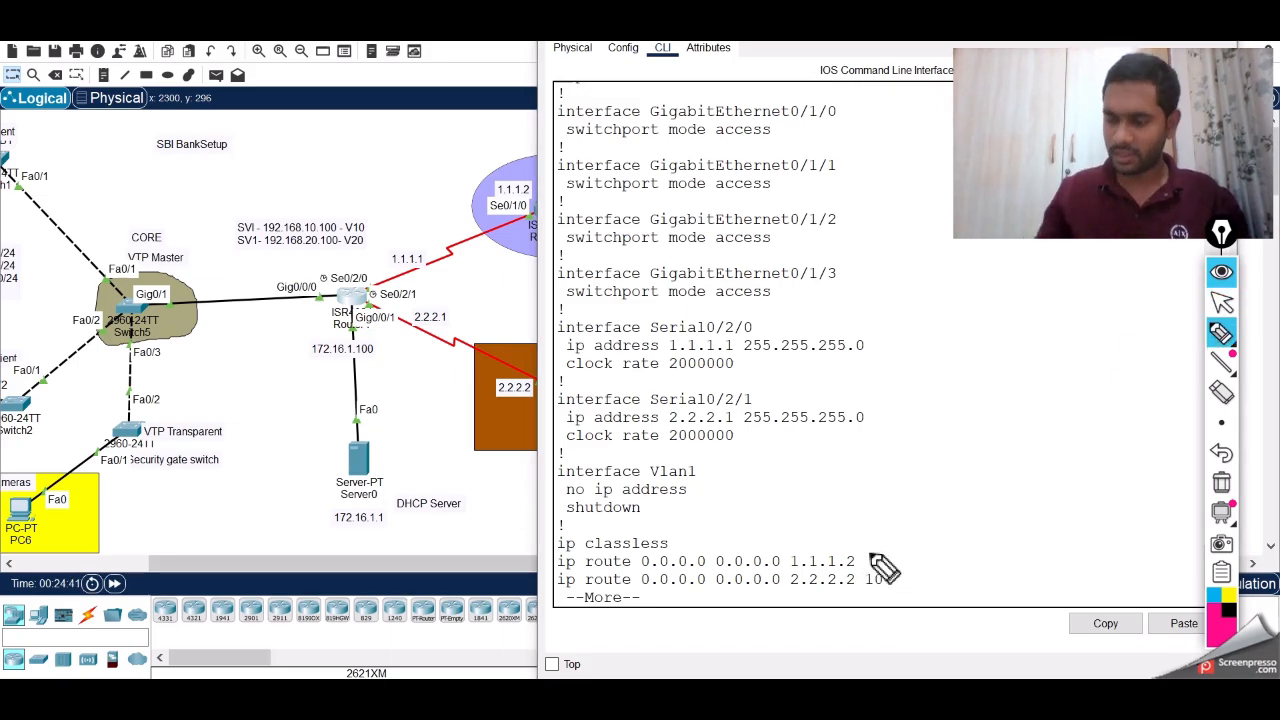
{"action": "left_click_drag", "start_coordinate": [868, 555], "coordinate": [869, 566]}
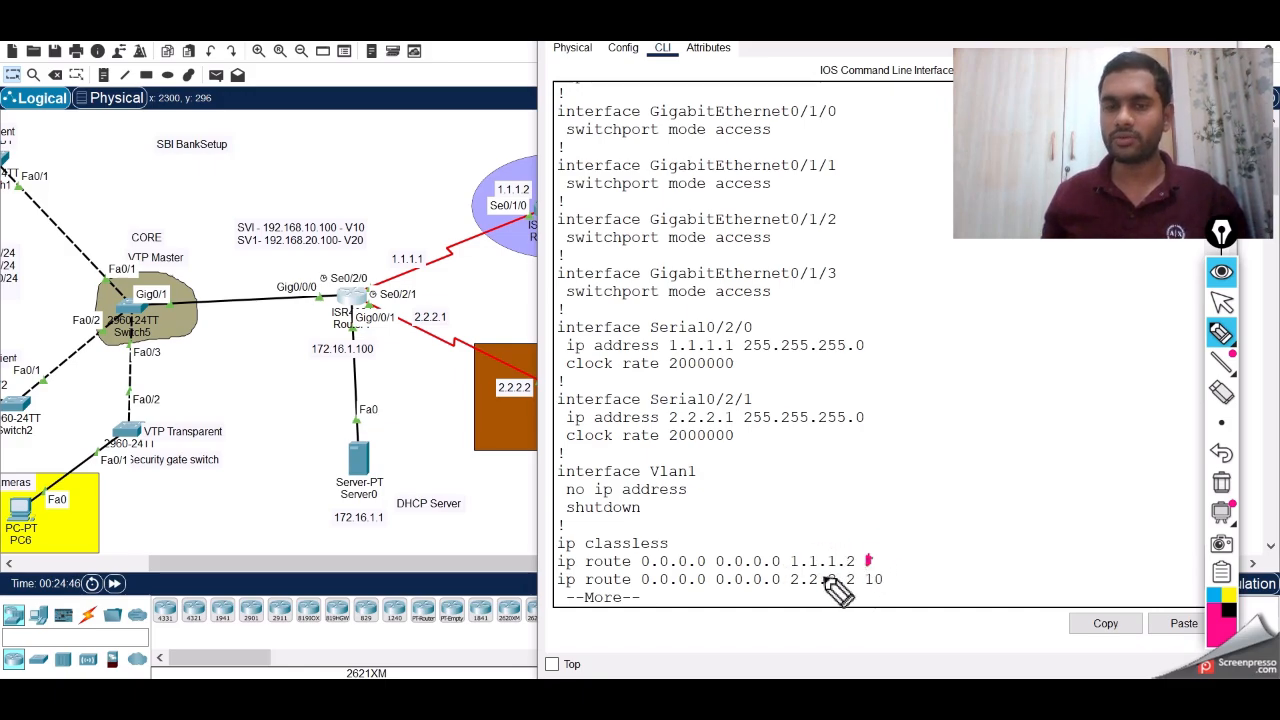
{"action": "mouse_move", "coordinate": [889, 543]}
{"action": "left_mouse_down"}
{"action": "mouse_move", "coordinate": [902, 587]}
{"action": "mouse_move", "coordinate": [897, 556]}
{"action": "left_mouse_up"}
{"action": "left_click_drag", "start_coordinate": [886, 551], "coordinate": [931, 527]}
{"action": "left_click_drag", "start_coordinate": [925, 528], "coordinate": [928, 541]}
{"action": "mouse_move", "coordinate": [937, 529]}
{"action": "left_mouse_down"}
{"action": "mouse_move", "coordinate": [932, 539]}
{"action": "mouse_move", "coordinate": [1037, 513]}
{"action": "left_mouse_up"}
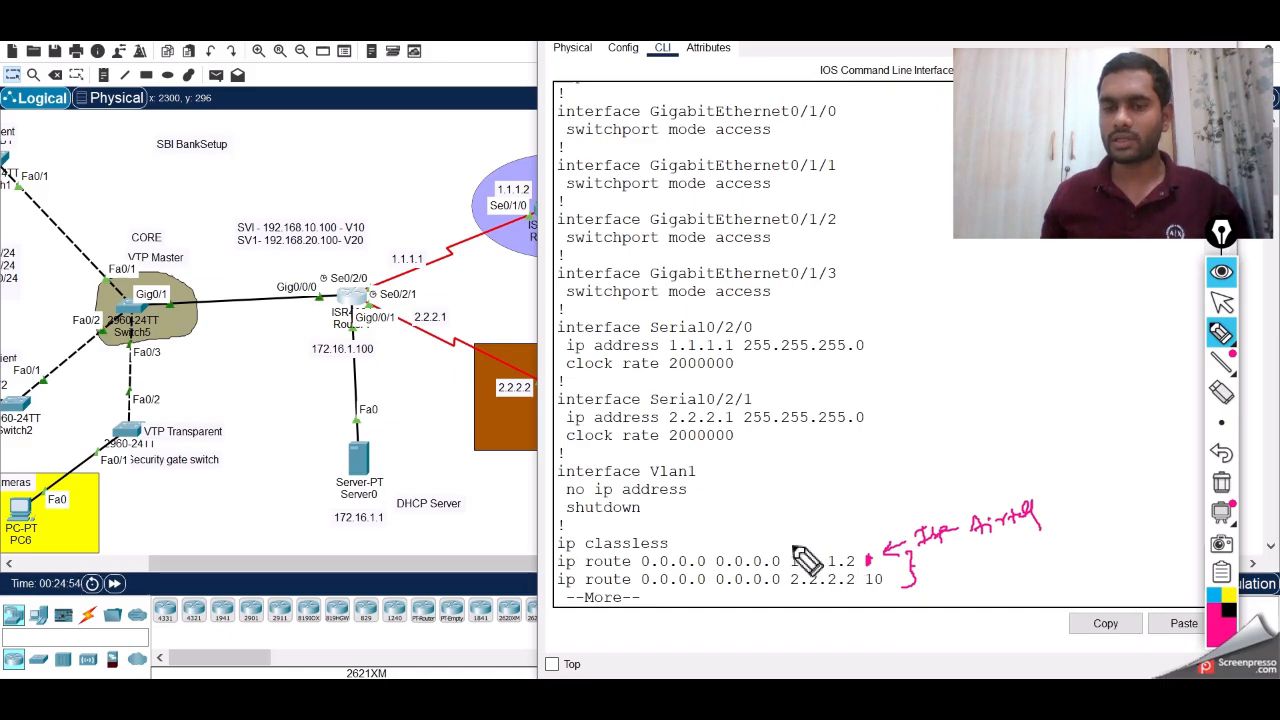
Cross out the 1.1.1.2 route with the pen, underline 2.2.2.2 and label that route "ISP-BSNL"
{"action": "left_click_drag", "start_coordinate": [789, 547], "coordinate": [850, 547]}
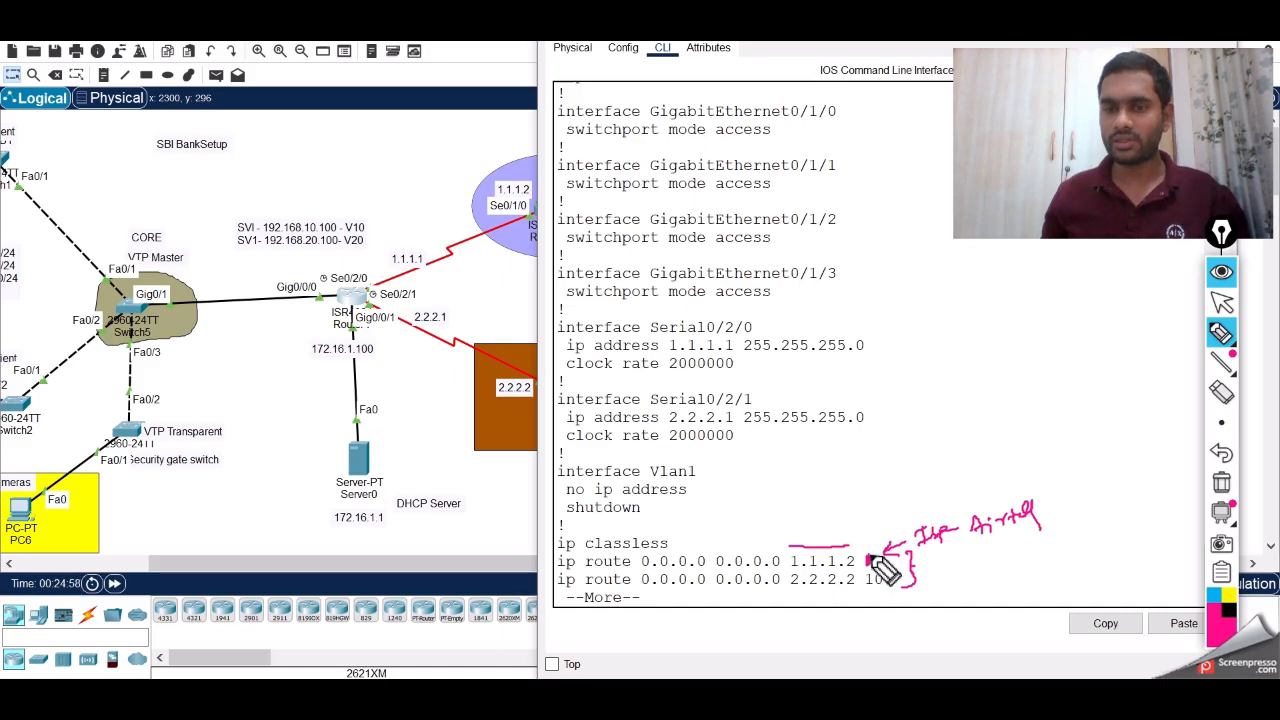
{"action": "left_click_drag", "start_coordinate": [723, 560], "coordinate": [860, 560]}
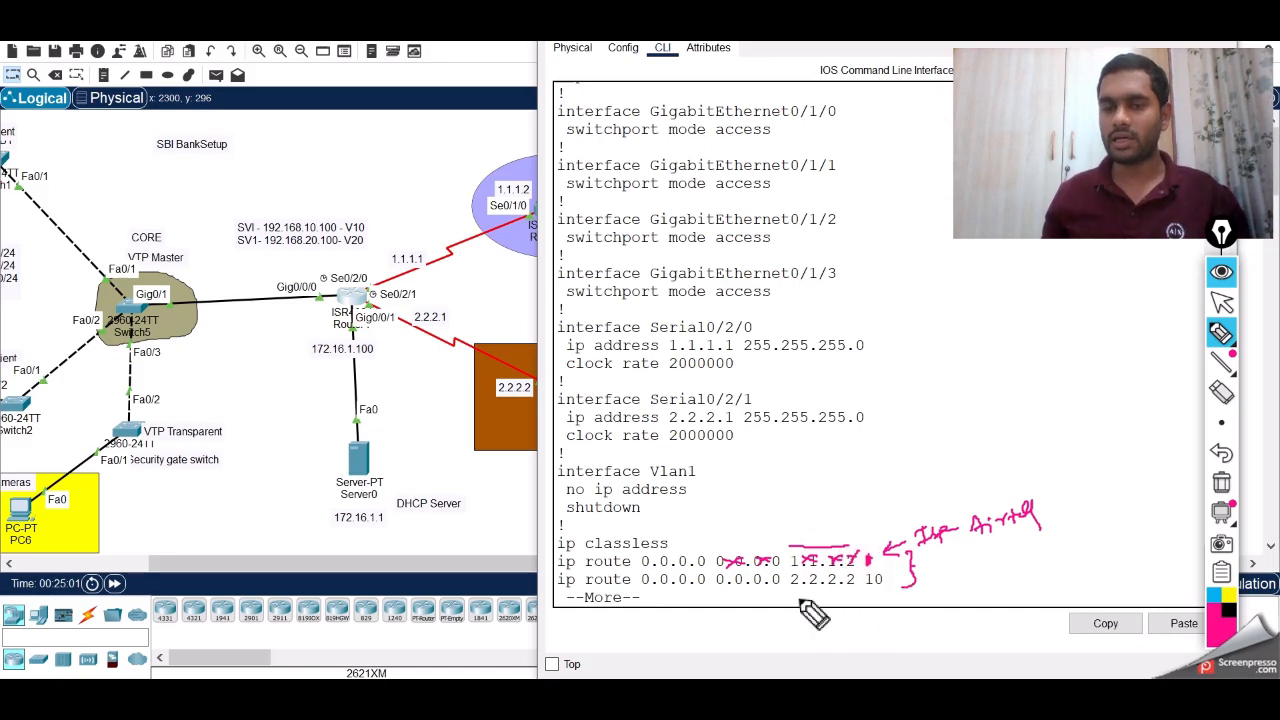
{"action": "mouse_move", "coordinate": [790, 591]}
{"action": "left_mouse_down"}
{"action": "mouse_move", "coordinate": [955, 576]}
{"action": "mouse_move", "coordinate": [975, 557]}
{"action": "mouse_move", "coordinate": [1046, 580]}
{"action": "mouse_move", "coordinate": [1058, 568]}
{"action": "left_mouse_up"}
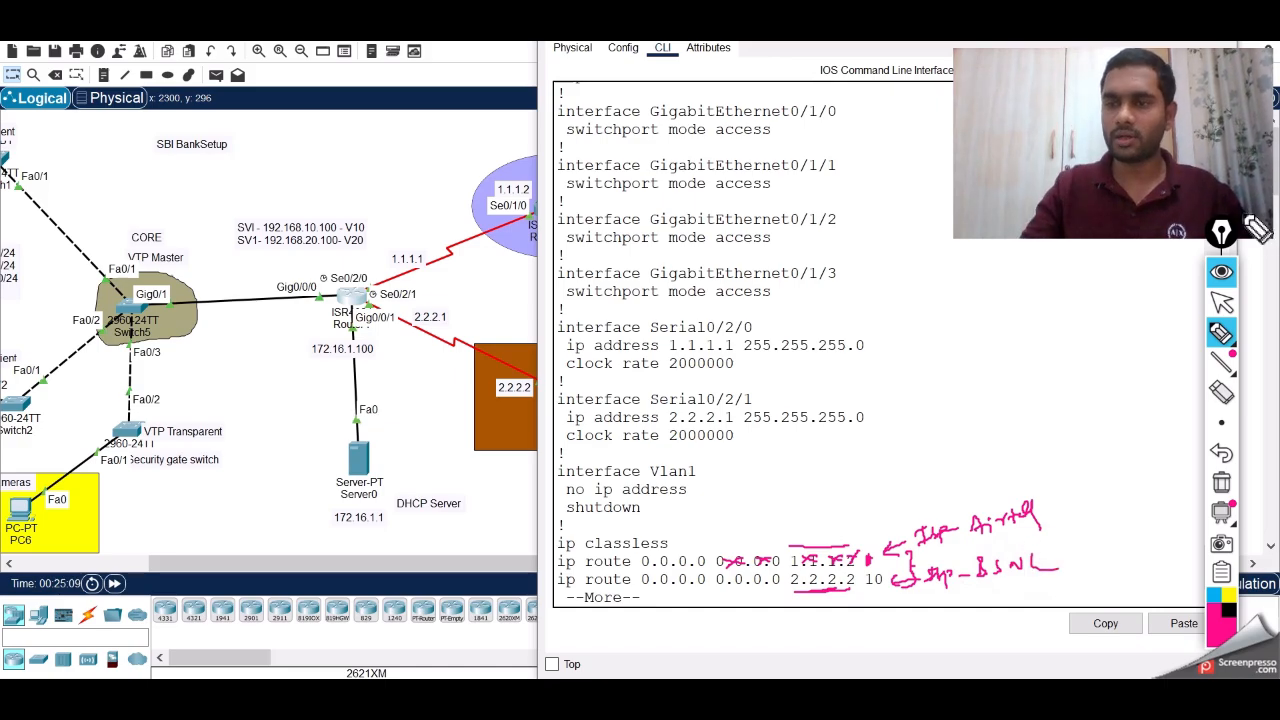
Clear all pen annotations from the screen and leave the running configuration listing to return to the router prompt
{"action": "left_click", "coordinate": [1222, 302]}
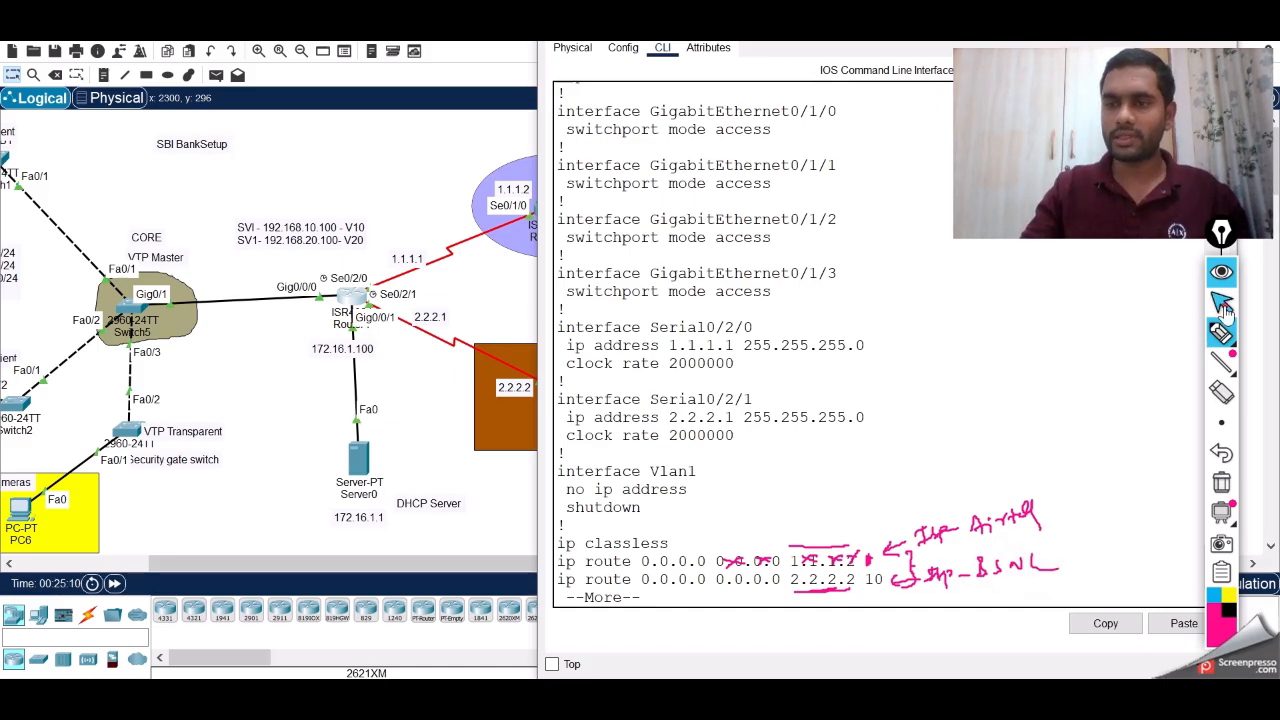
{"action": "left_click", "coordinate": [1222, 480]}
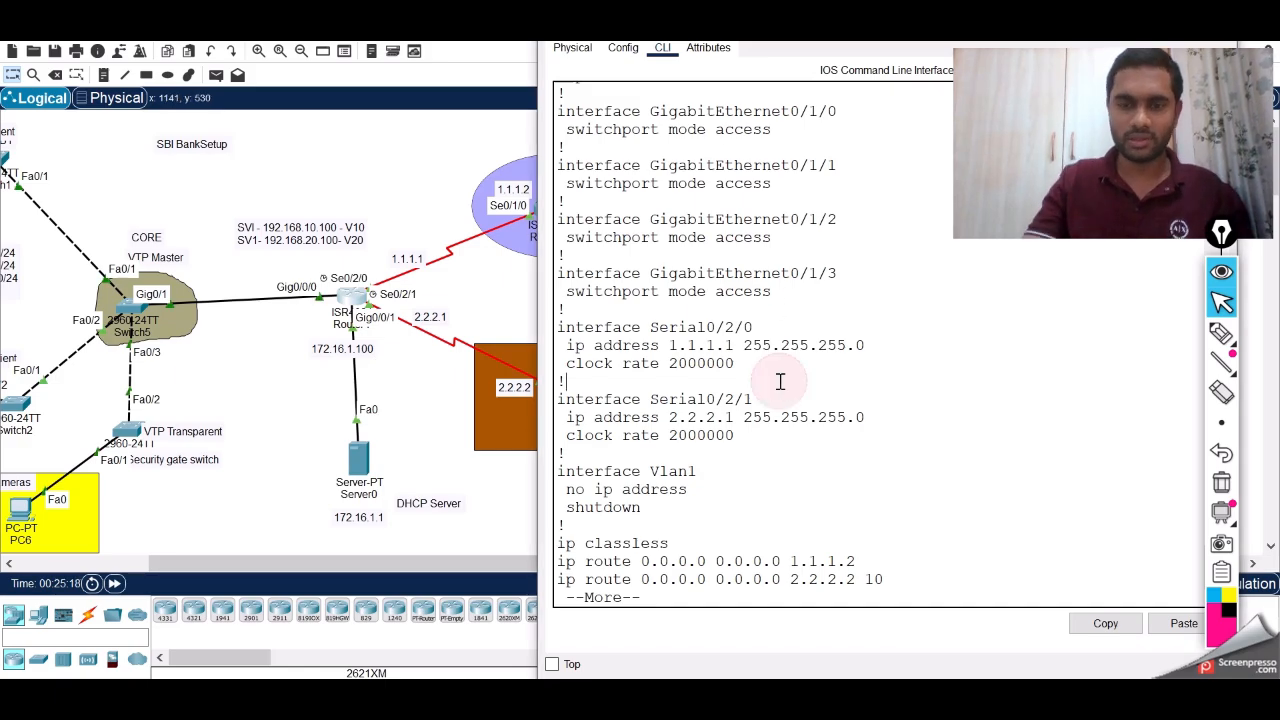
{"action": "key", "text": "Return"}
{"action": "key", "text": "Return"}
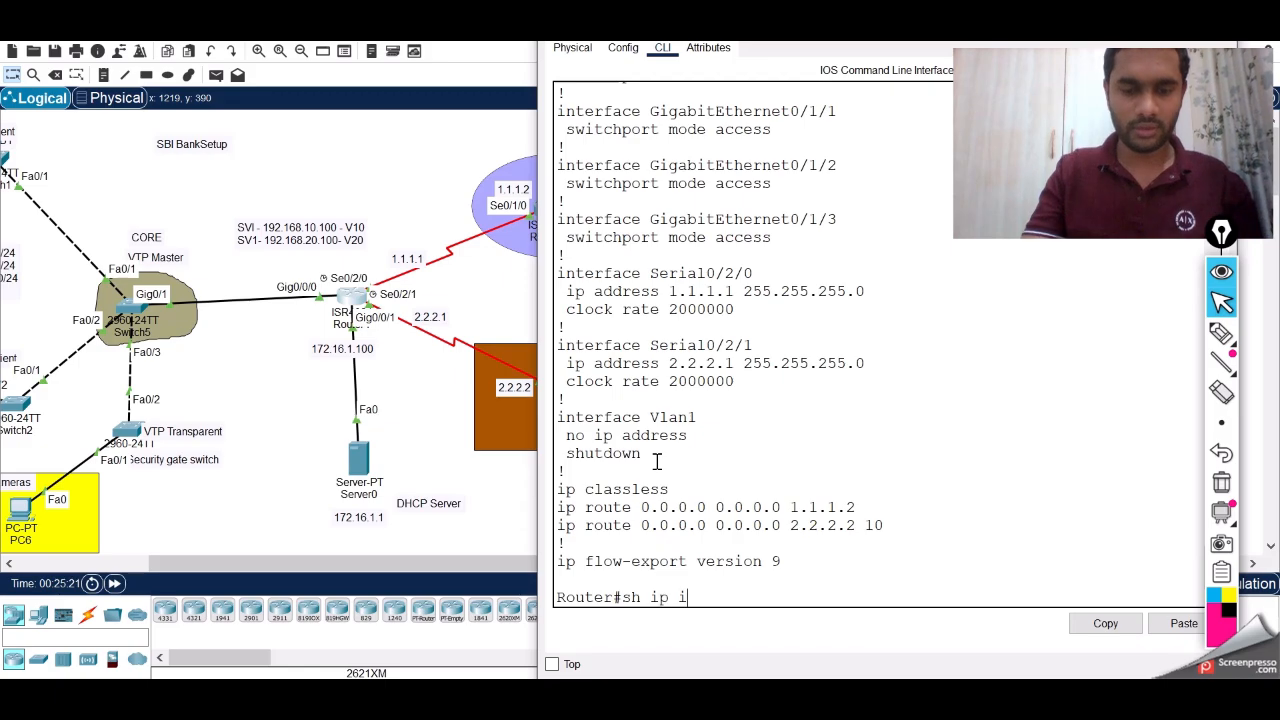
List the router's interface summary with sh ip int br and highlight the GigabitEthernet0/0/1 entry with its IP address
{"action": "type", "text": "sh ip int br"}
{"action": "key", "text": "Return"}
{"action": "key", "text": "Return"}
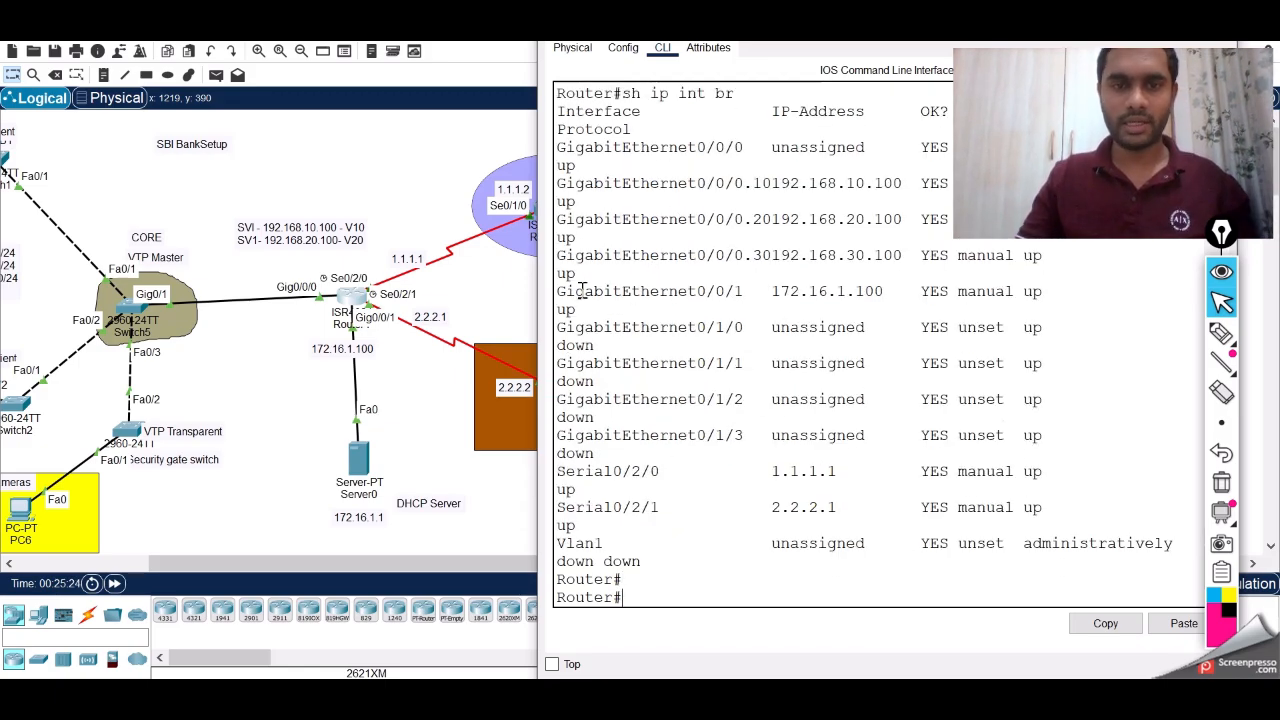
{"action": "left_click_drag", "start_coordinate": [581, 290], "coordinate": [907, 300]}
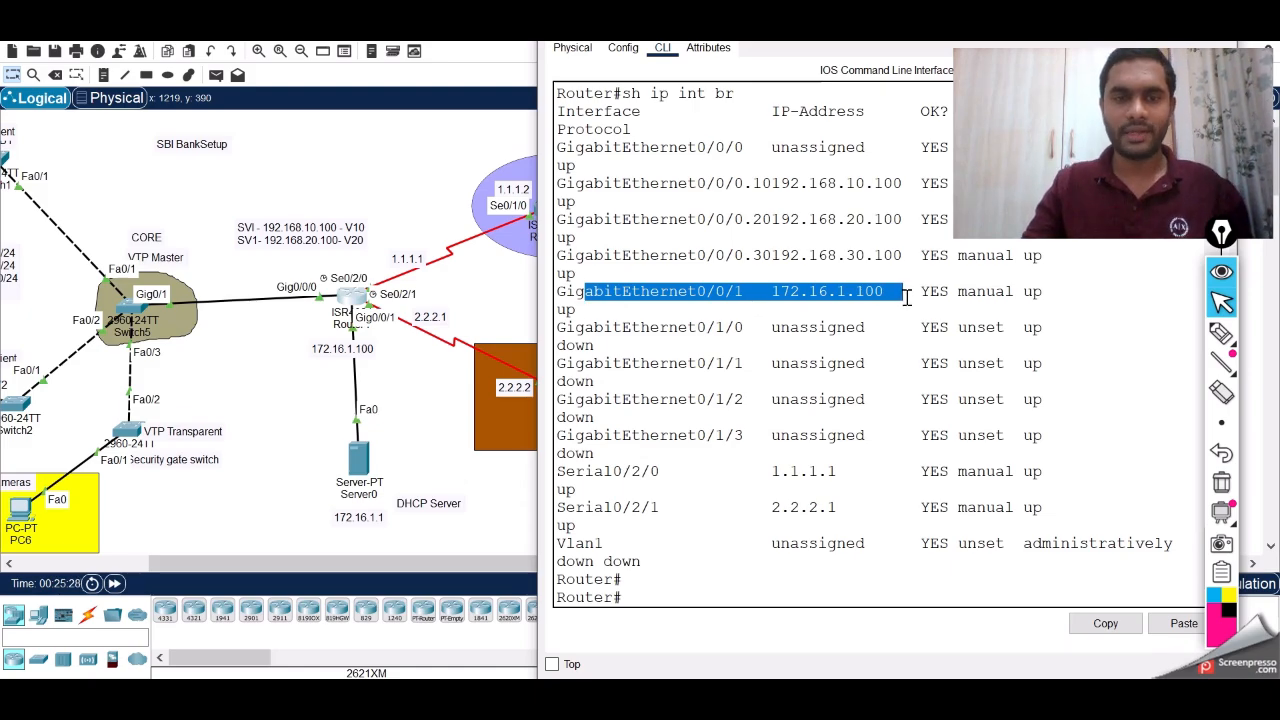
Set Server0's IPv4 subnet mask to 255.255.255.0 in its static IP configuration and close the server window
{"action": "left_click", "coordinate": [372, 461]}
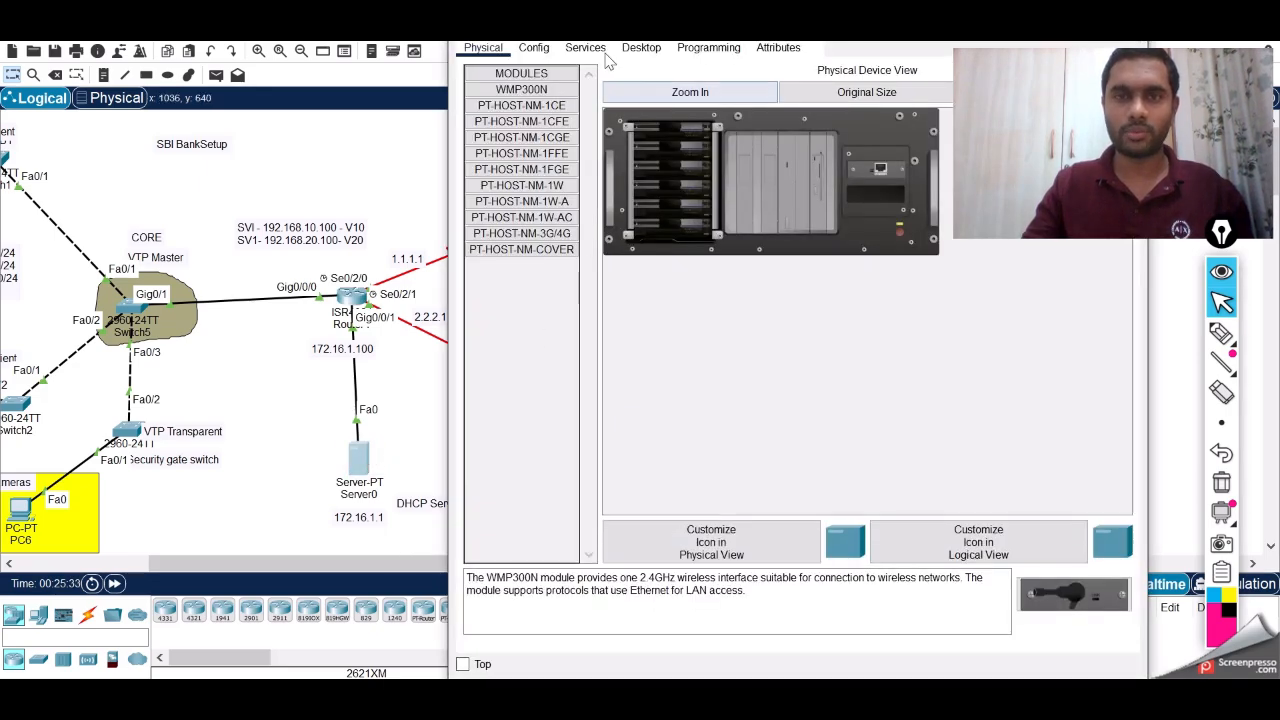
{"action": "left_click", "coordinate": [638, 50]}
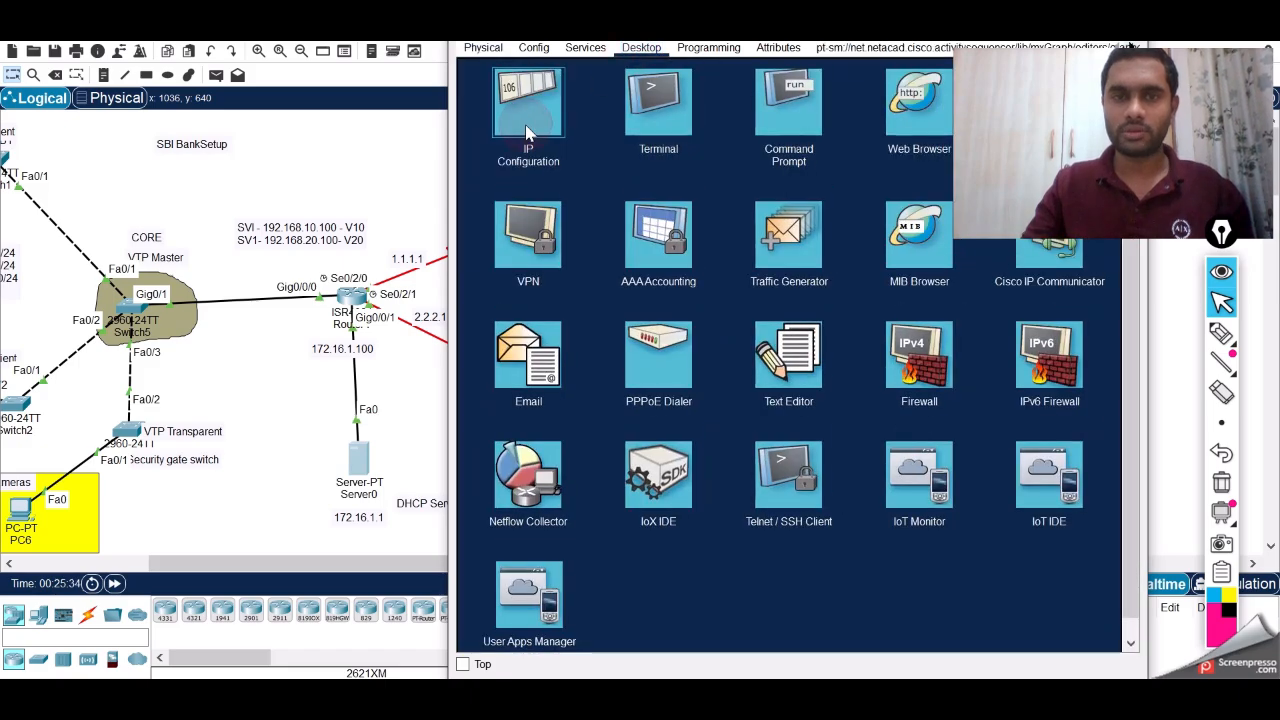
{"action": "left_click", "coordinate": [518, 105]}
{"action": "left_click_drag", "start_coordinate": [743, 136], "coordinate": [697, 160]}
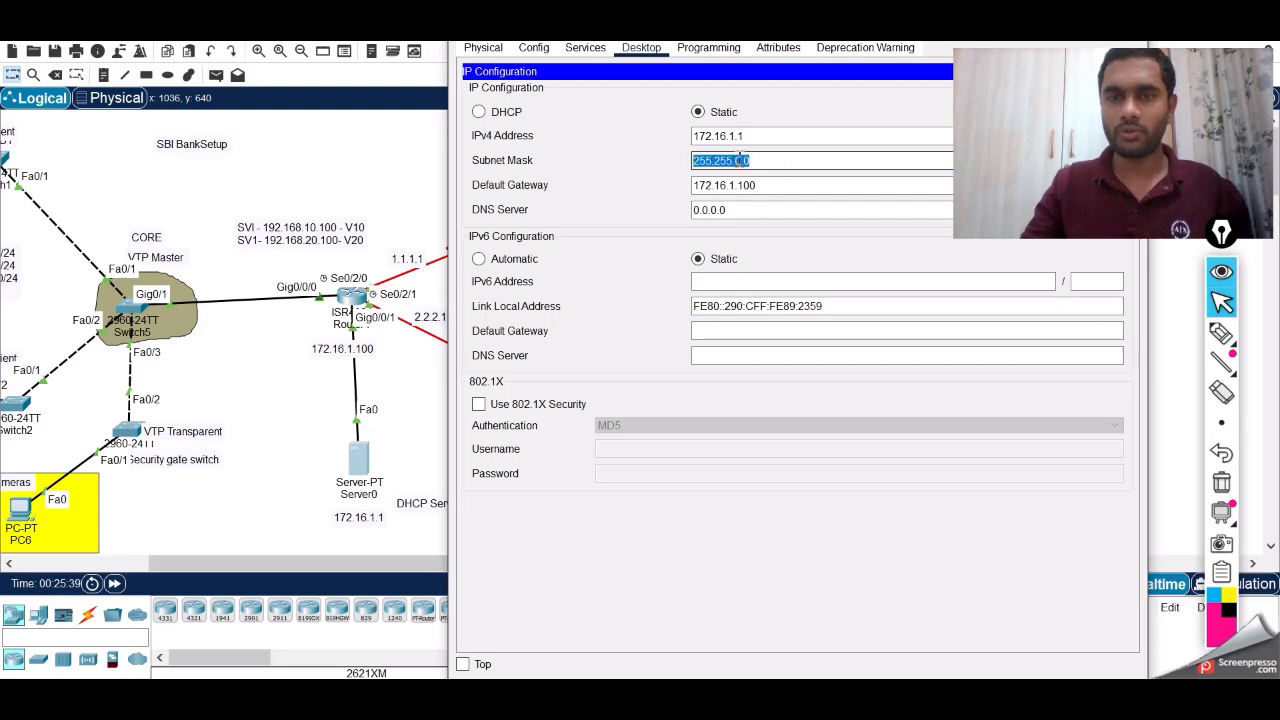
{"action": "type", "text": "255.255.255.0"}
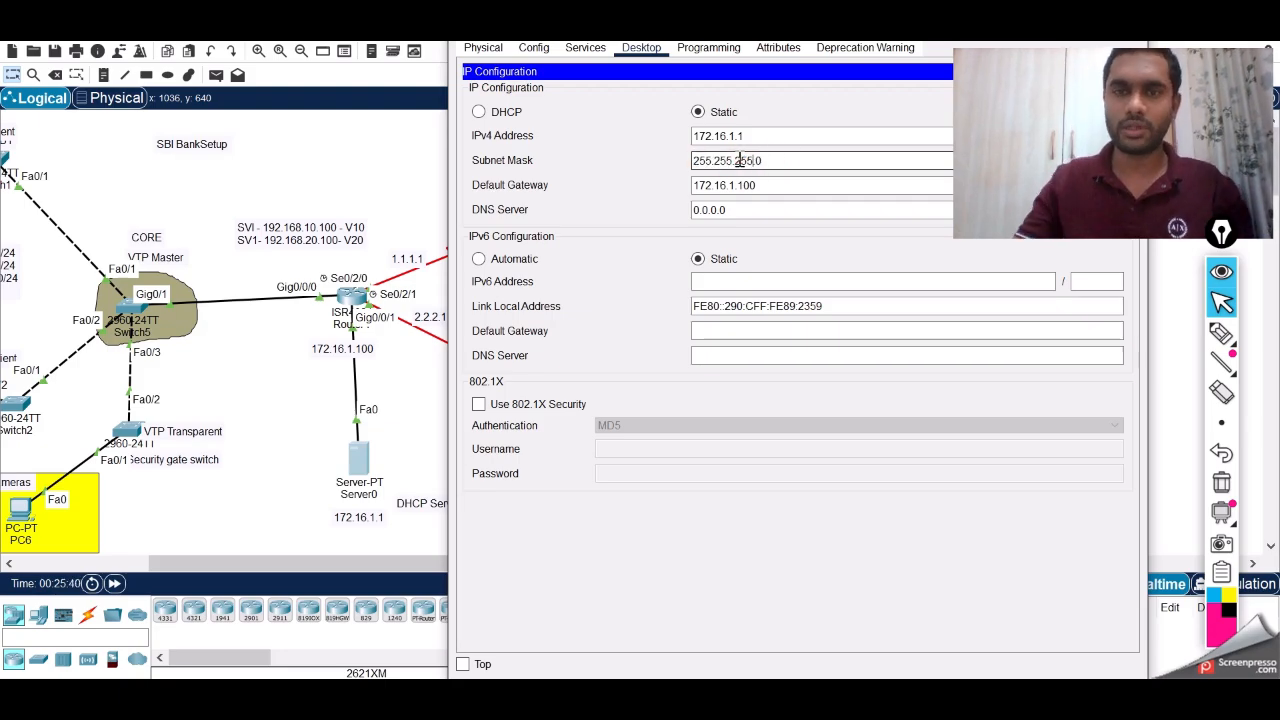
{"action": "left_click", "coordinate": [760, 189]}
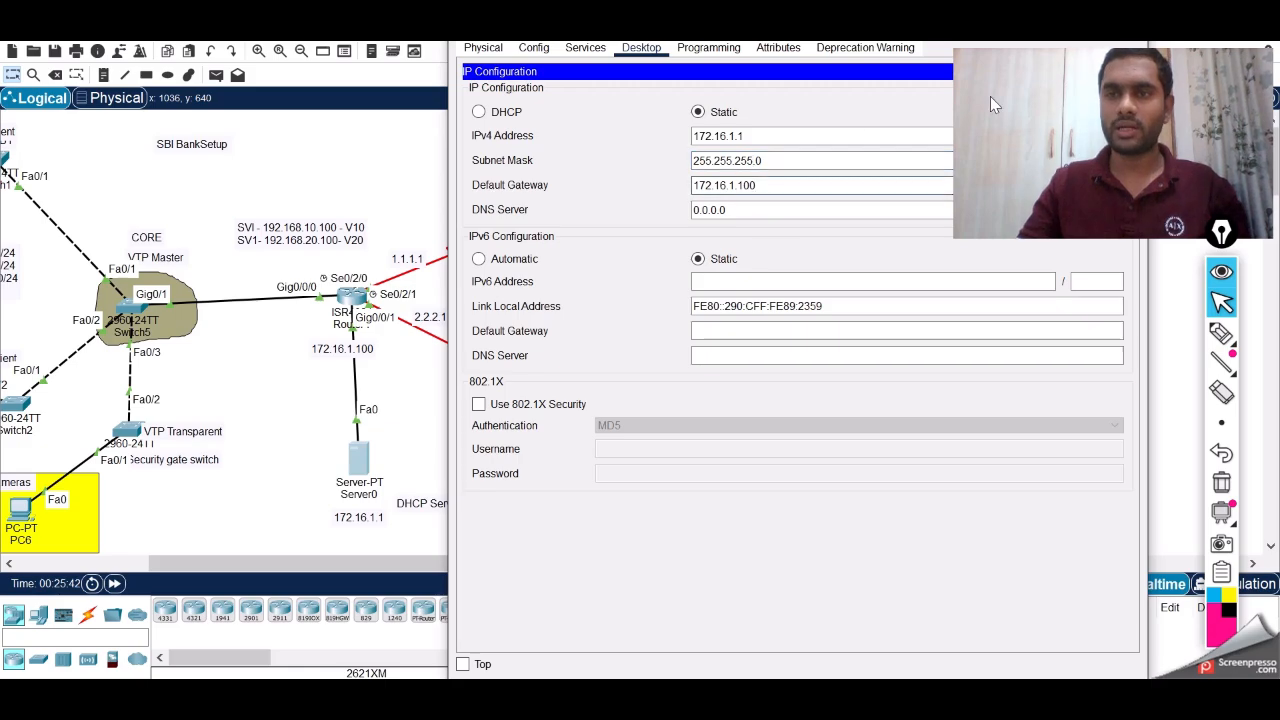
{"action": "left_click_drag", "start_coordinate": [1018, 76], "coordinate": [1279, 404]}
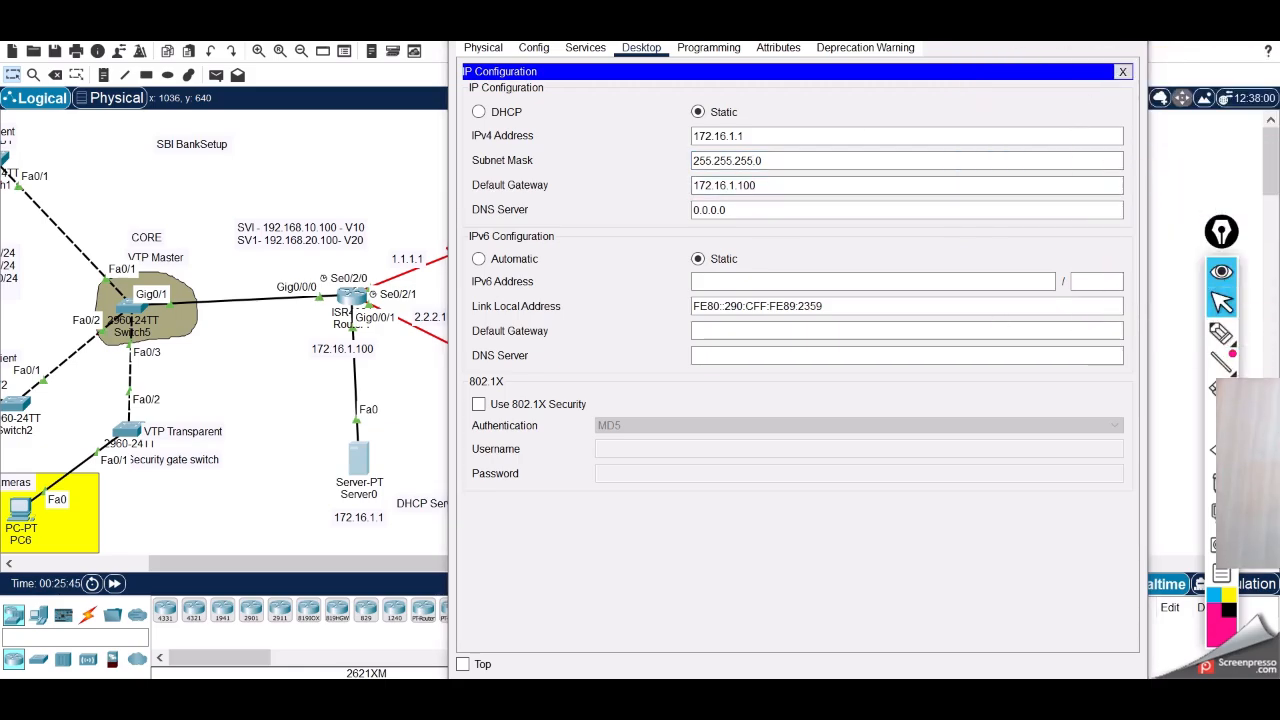
{"action": "left_click", "coordinate": [1132, 29]}
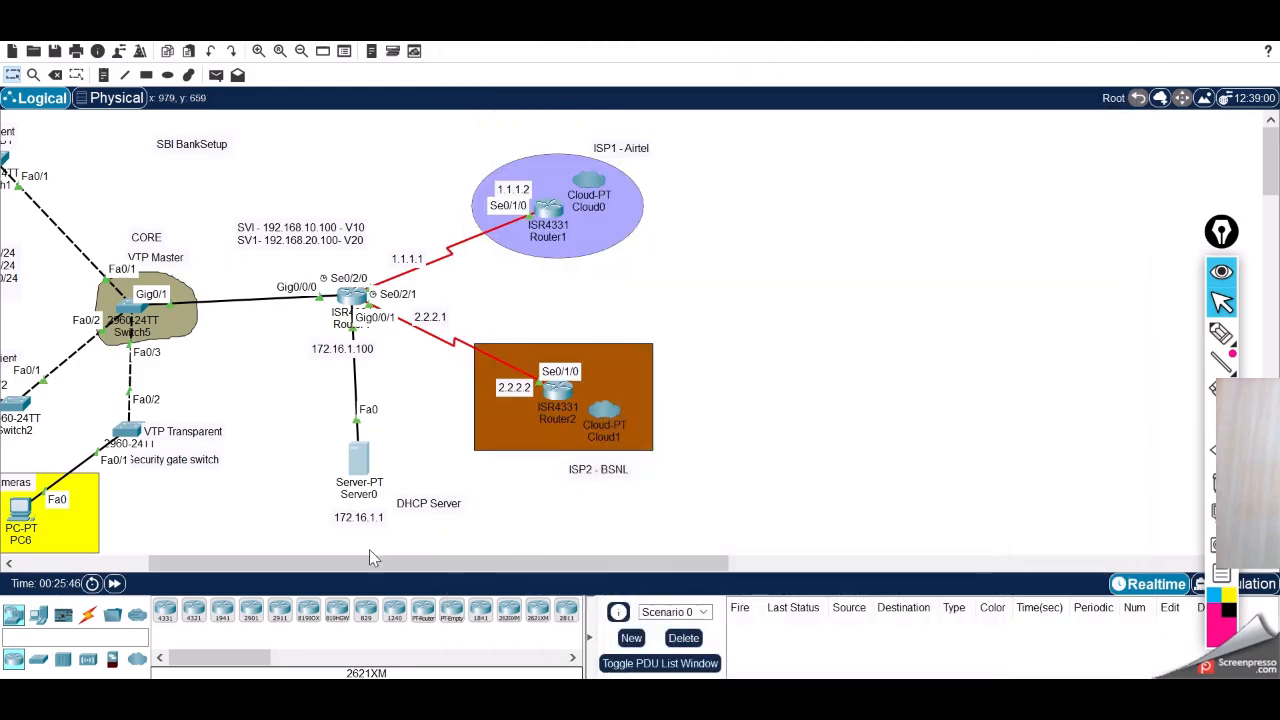
Open Server0's DHCP service settings, enter the pool name VLAN10POOL and turn the DHCP service on
{"action": "left_click_drag", "start_coordinate": [370, 555], "coordinate": [262, 568]}
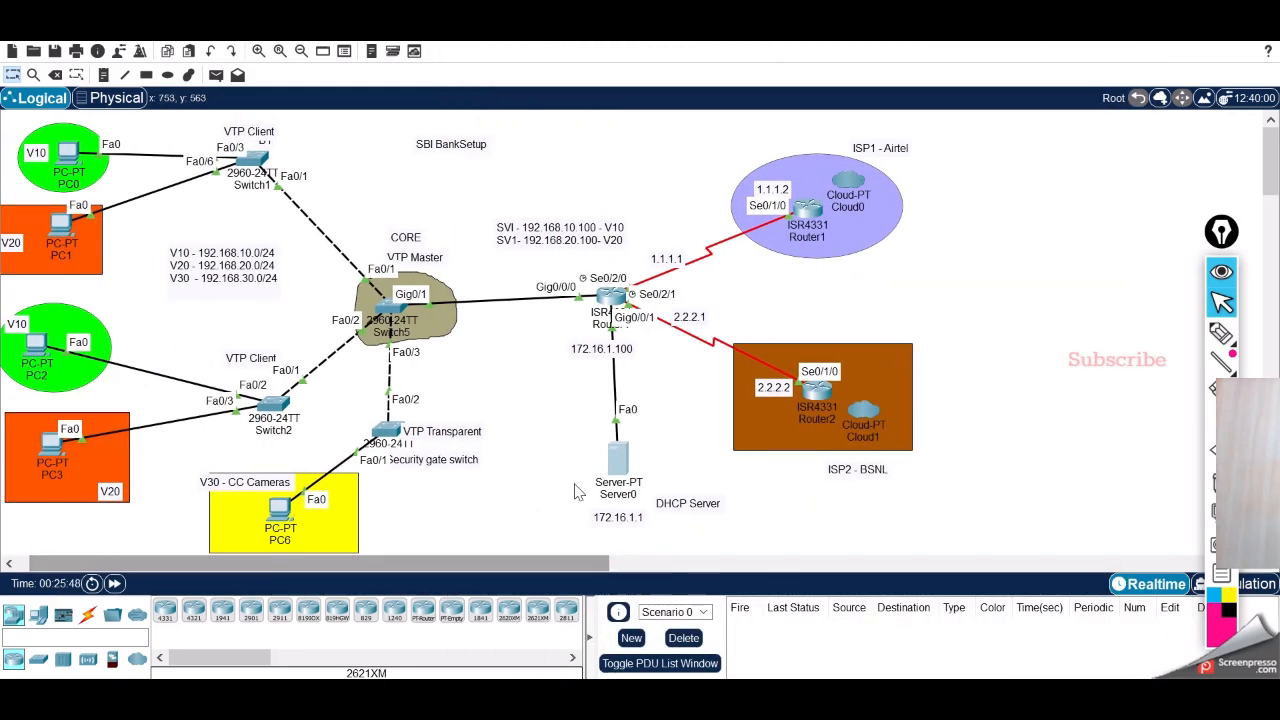
{"action": "left_click", "coordinate": [617, 460]}
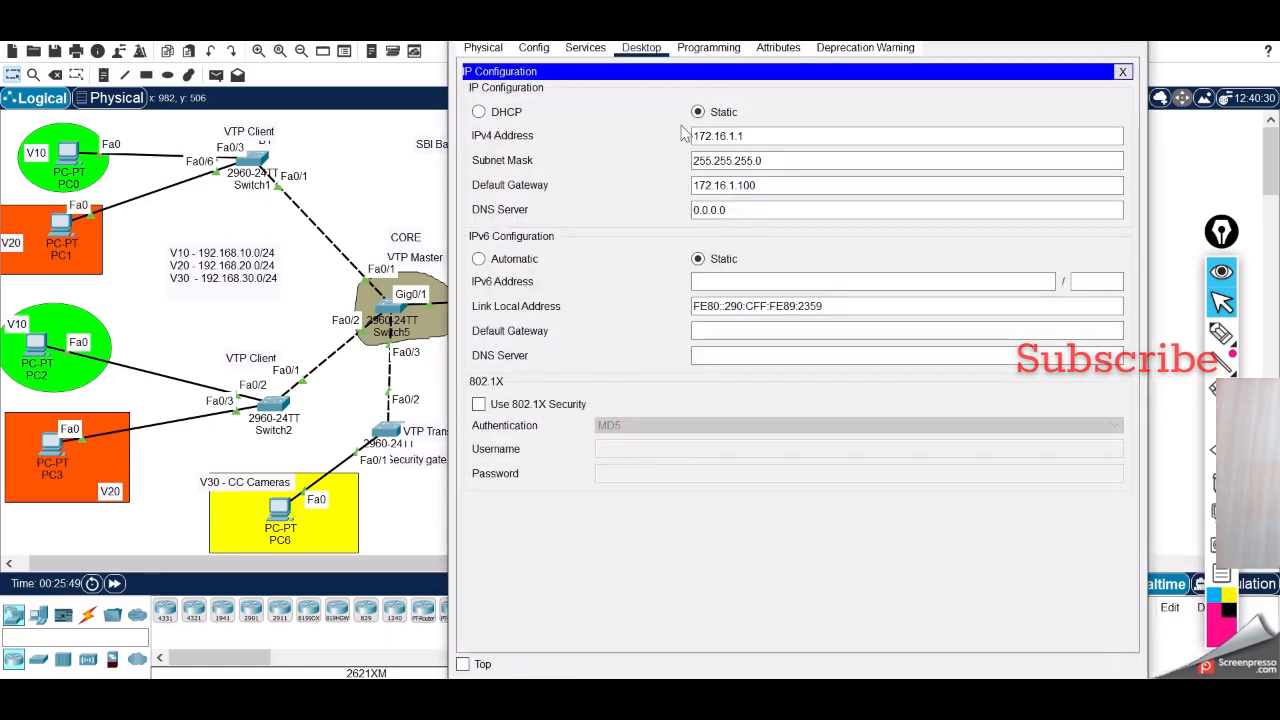
{"action": "left_click", "coordinate": [574, 52]}
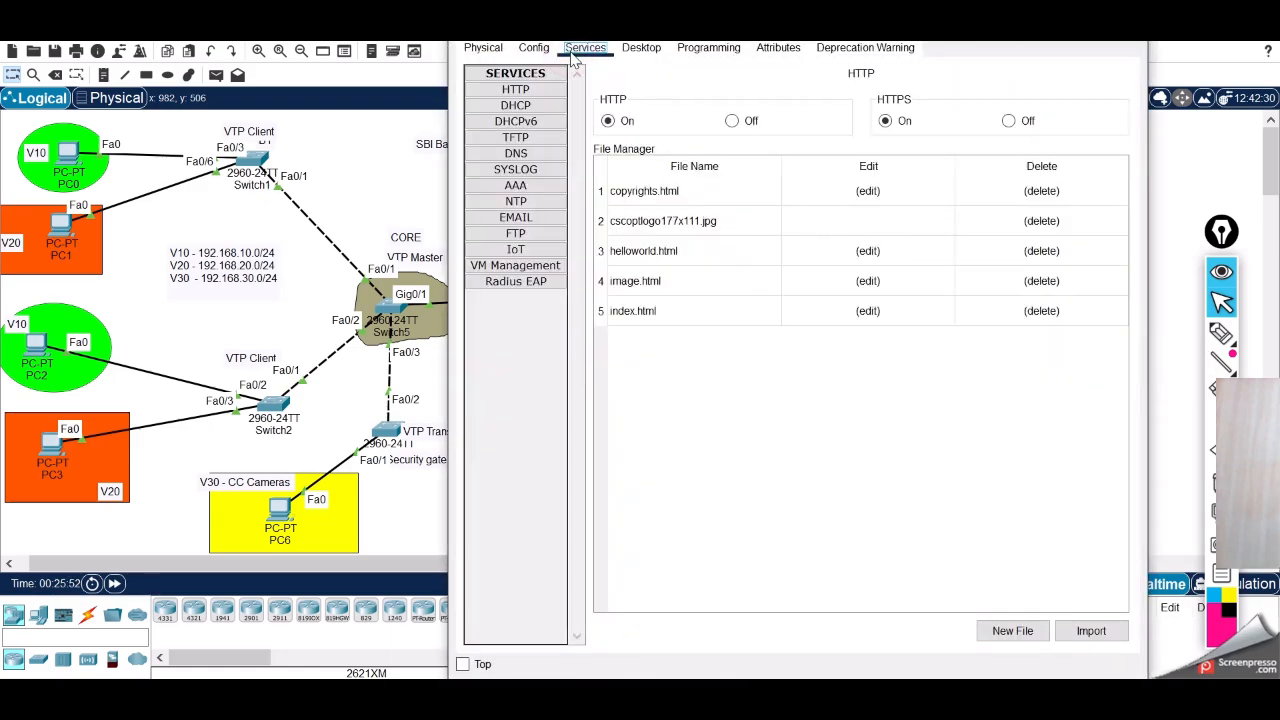
{"action": "left_click", "coordinate": [536, 108]}
{"action": "left_click", "coordinate": [949, 123]}
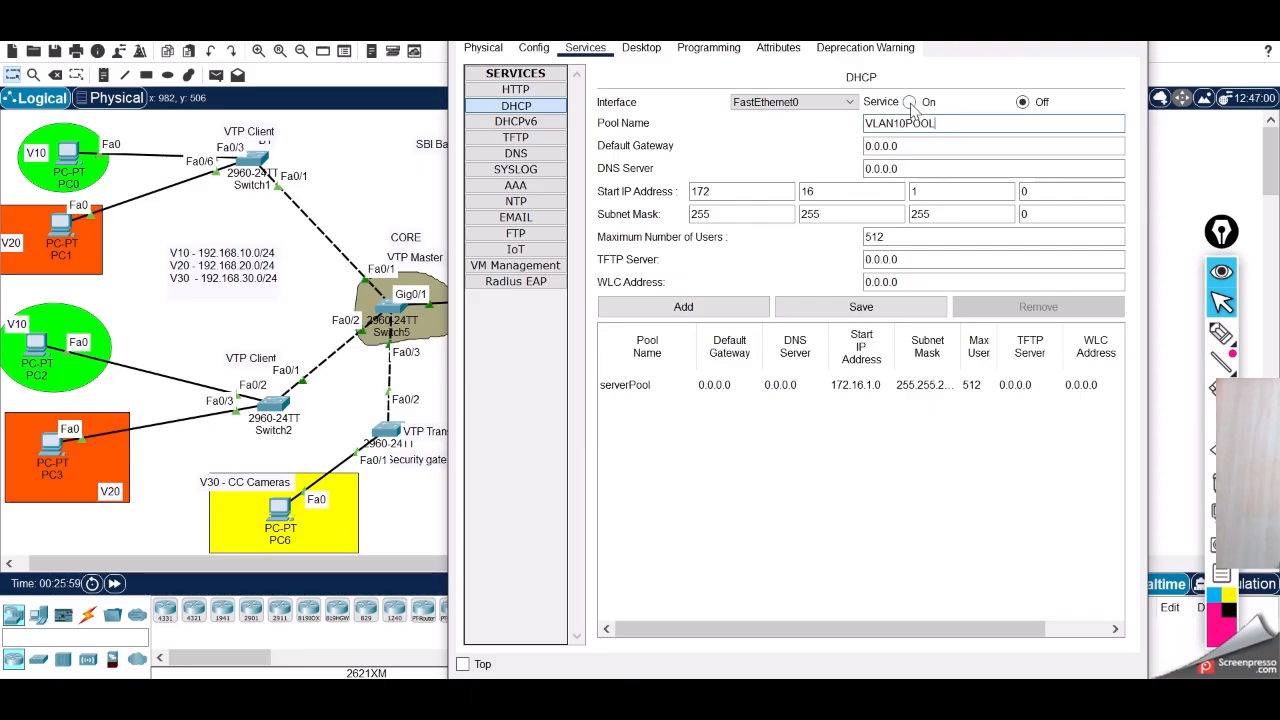
{"action": "left_click", "coordinate": [915, 102]}
Set the VLAN10POOL default gateway to 192.168.10.100 and its DNS server to 172.16.1.1
{"action": "left_click", "coordinate": [911, 145]}
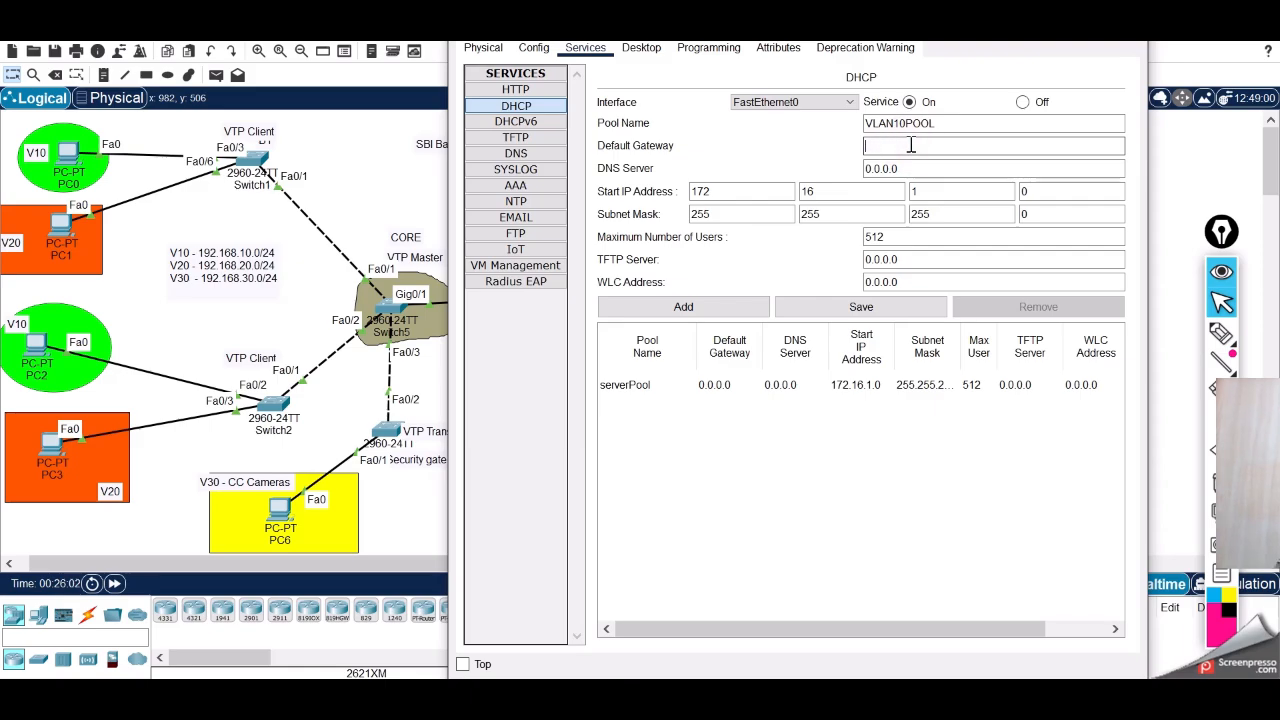
{"action": "left_click_drag", "start_coordinate": [843, 31], "coordinate": [1033, 90]}
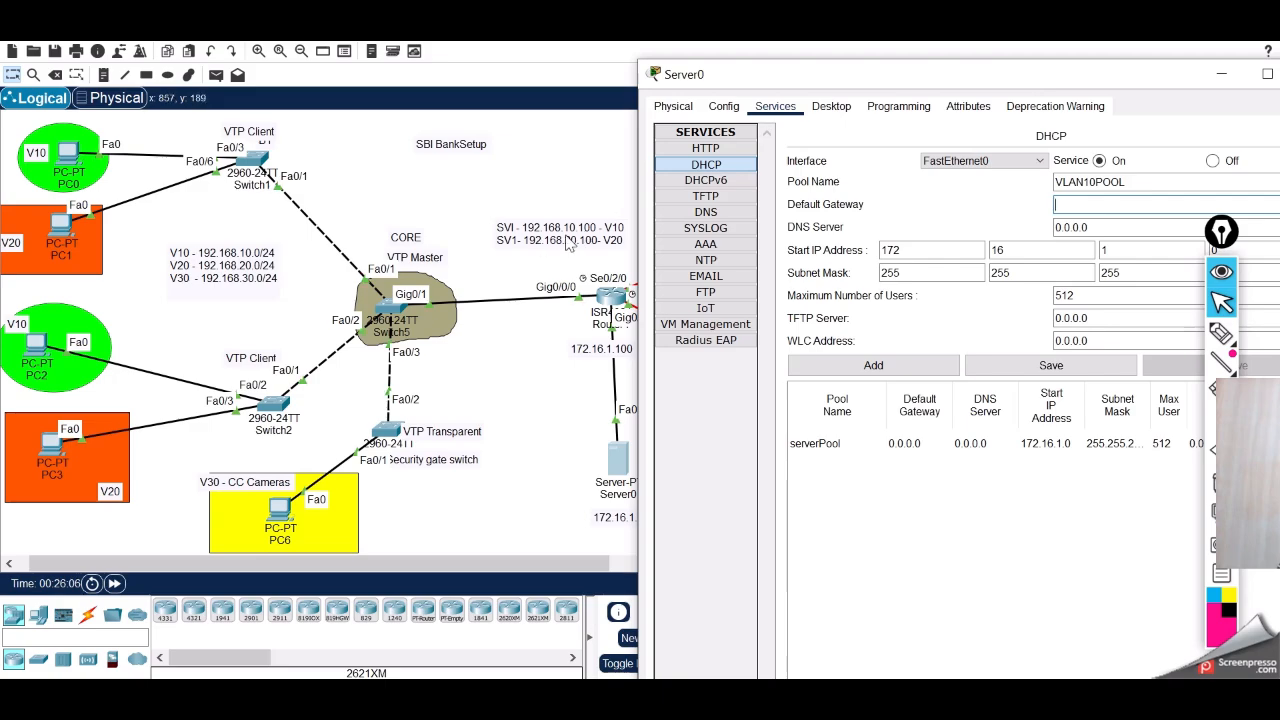
{"action": "left_click", "coordinate": [1087, 207]}
{"action": "type", "text": "192.168"}
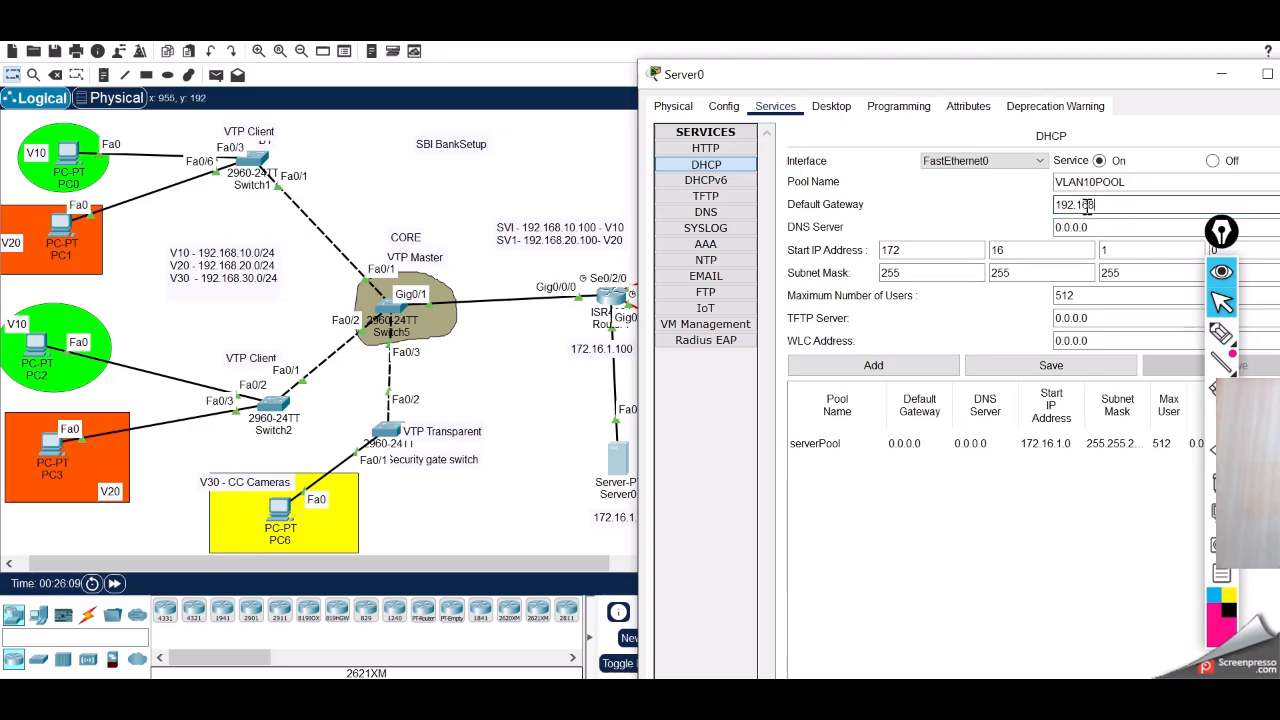
{"action": "type", "text": ".10.100"}
{"action": "left_click", "coordinate": [1095, 227]}
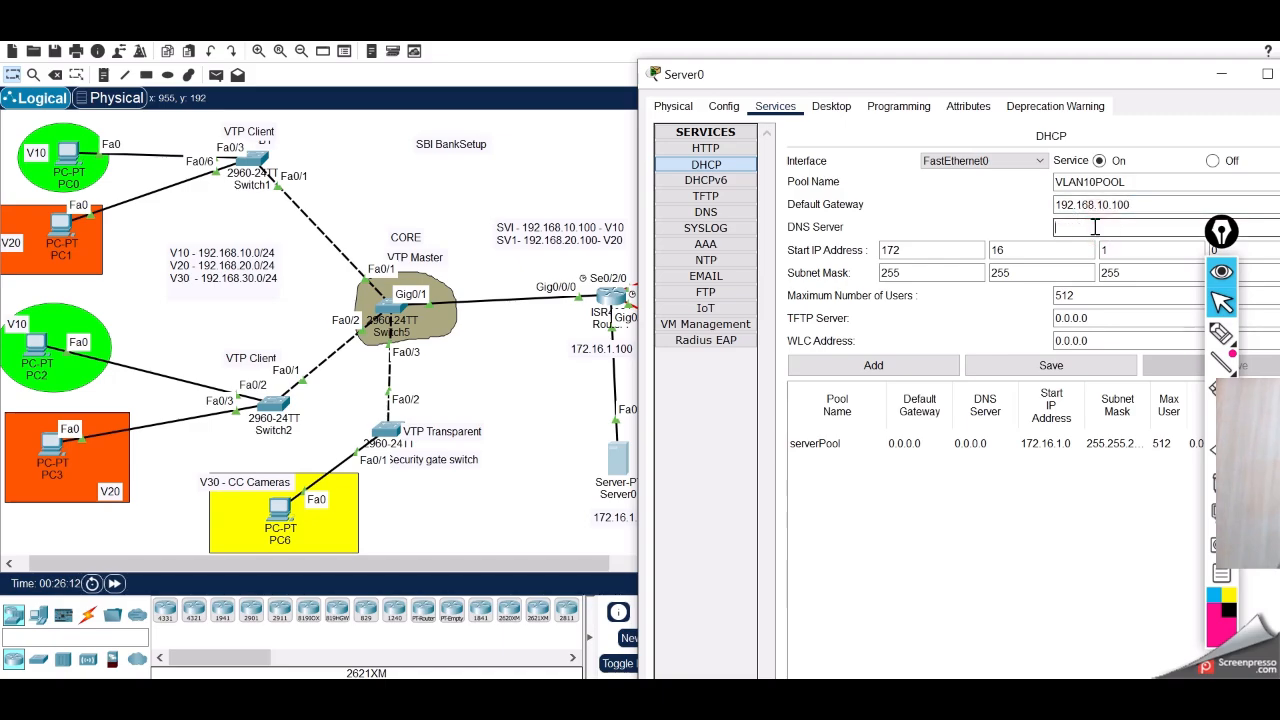
{"action": "type", "text": "172.16.1.1"}
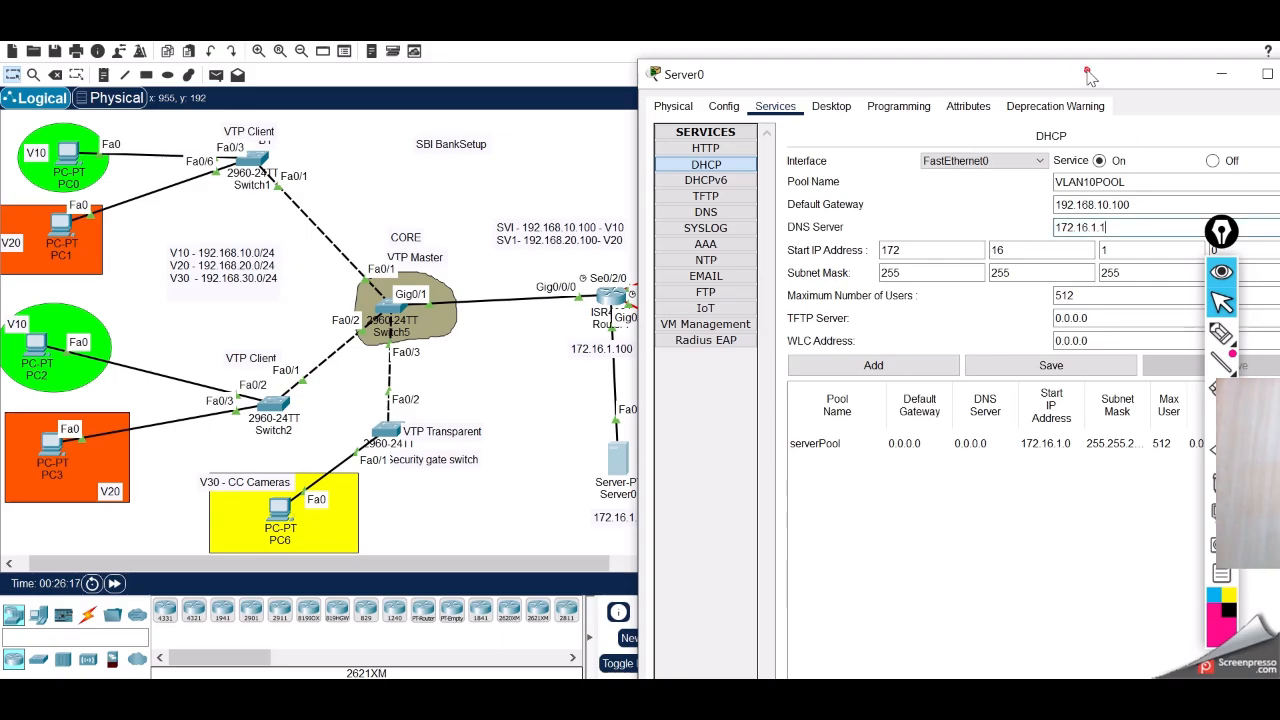
Set the VLAN10POOL start IP address to 172.16.10.5 and the maximum number of users to 100, and add the pool
{"action": "left_click_drag", "start_coordinate": [1090, 77], "coordinate": [1001, 67]}
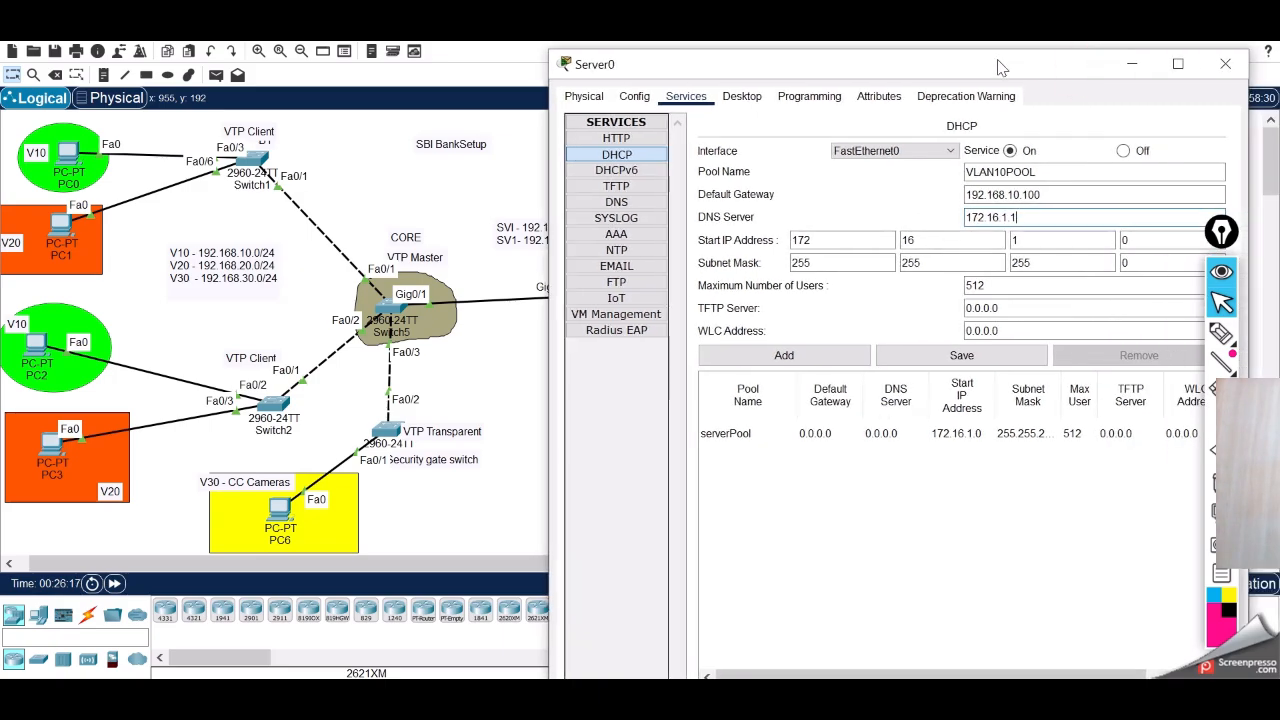
{"action": "left_click", "coordinate": [1038, 245]}
{"action": "type", "text": "0"}
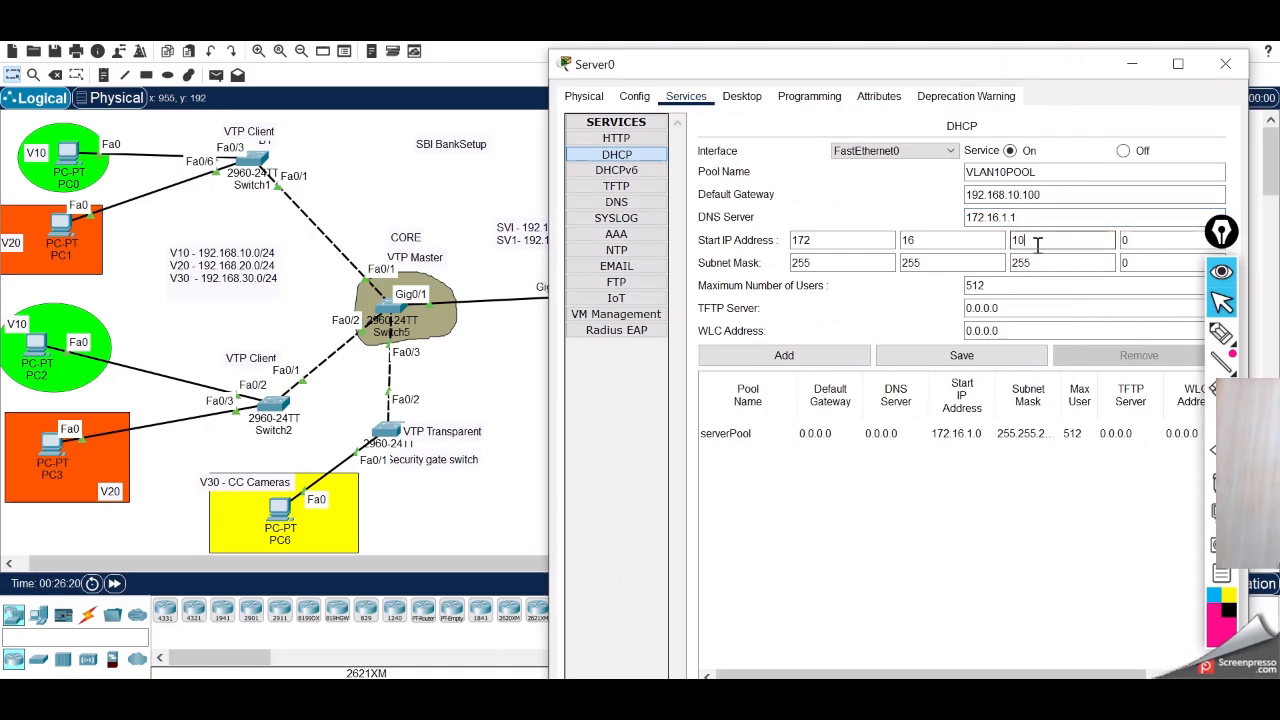
{"action": "left_click", "coordinate": [1128, 246]}
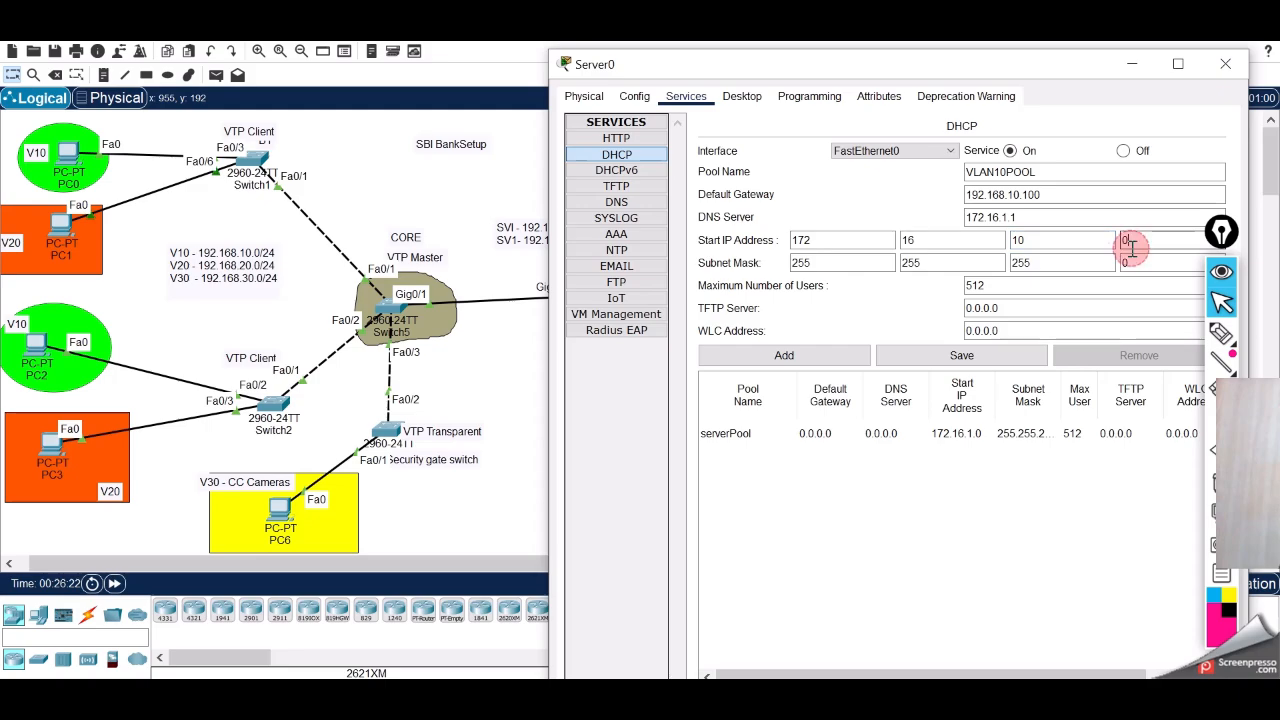
{"action": "type", "text": "5"}
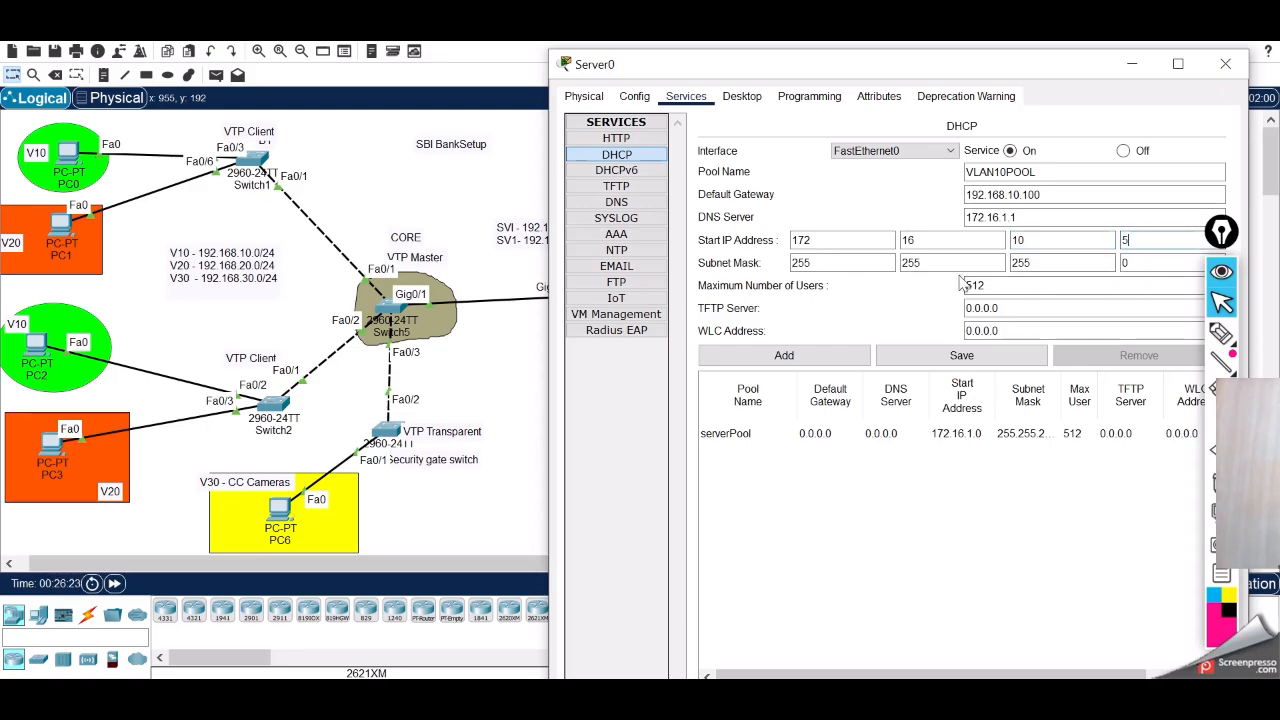
{"action": "left_click", "coordinate": [1075, 284]}
{"action": "key", "text": "BackSpace"}
{"action": "key", "text": "BackSpace"}
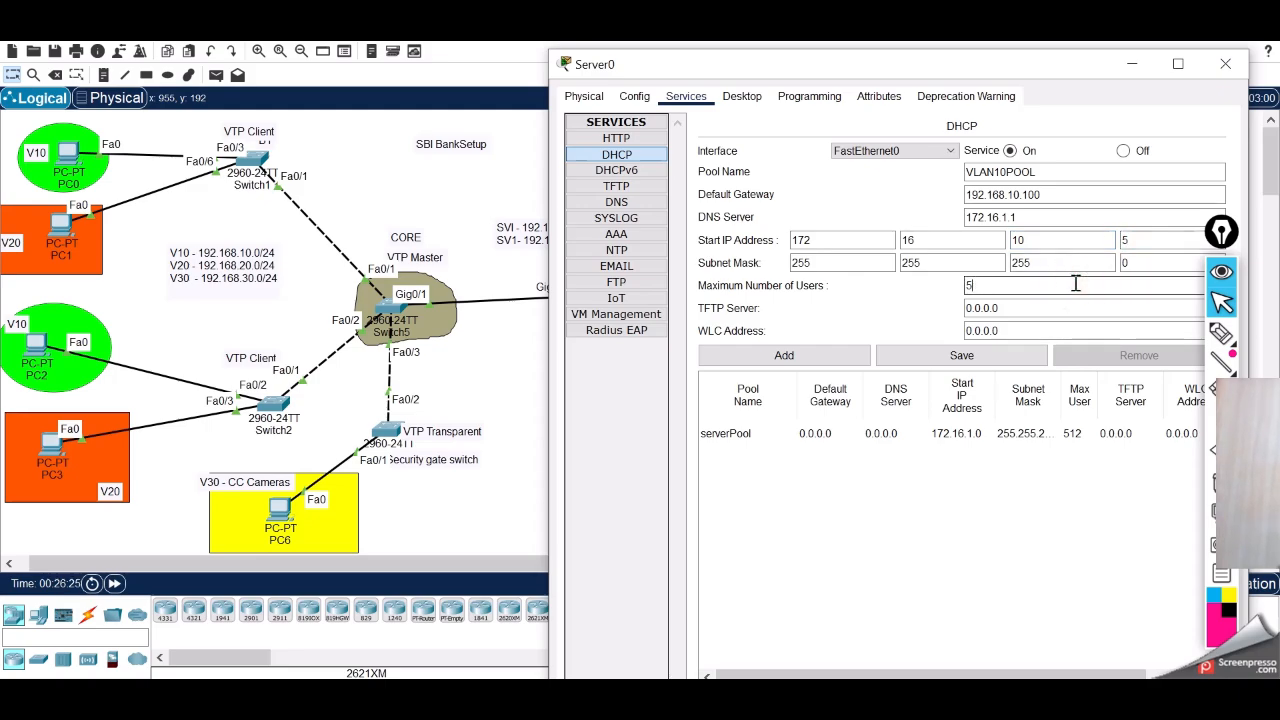
{"action": "type", "text": "100"}
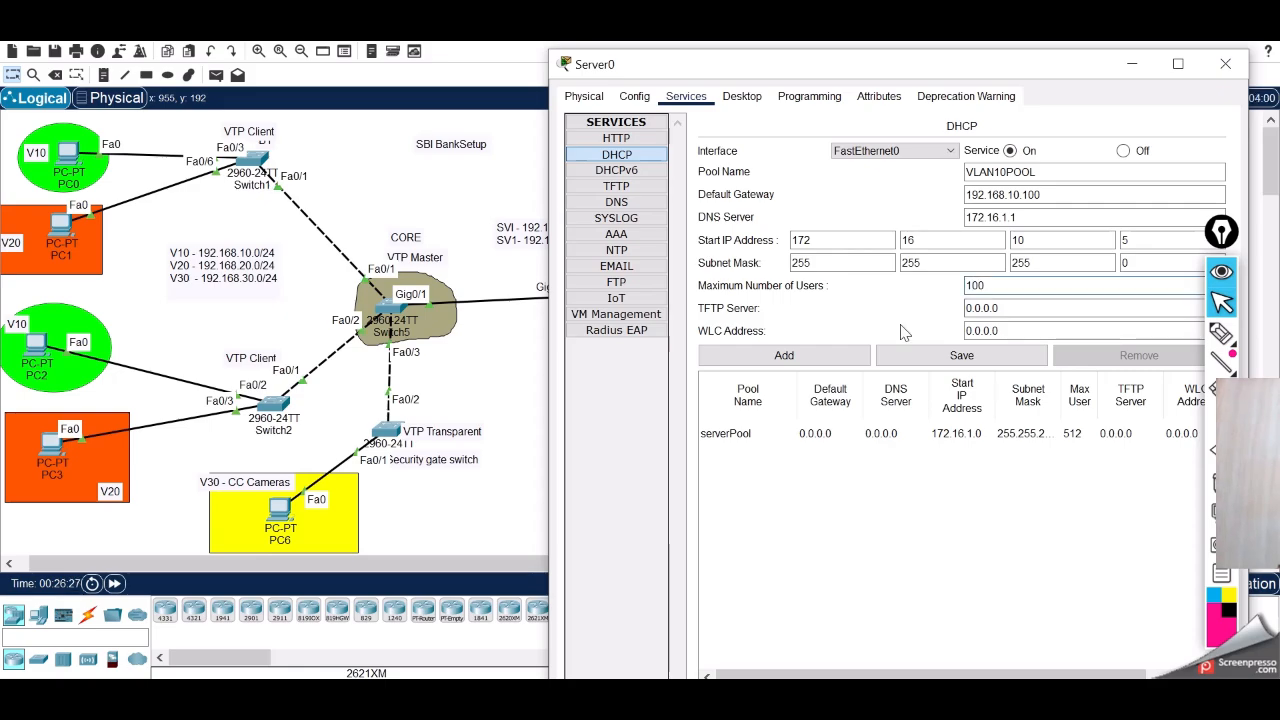
{"action": "left_click", "coordinate": [812, 360]}
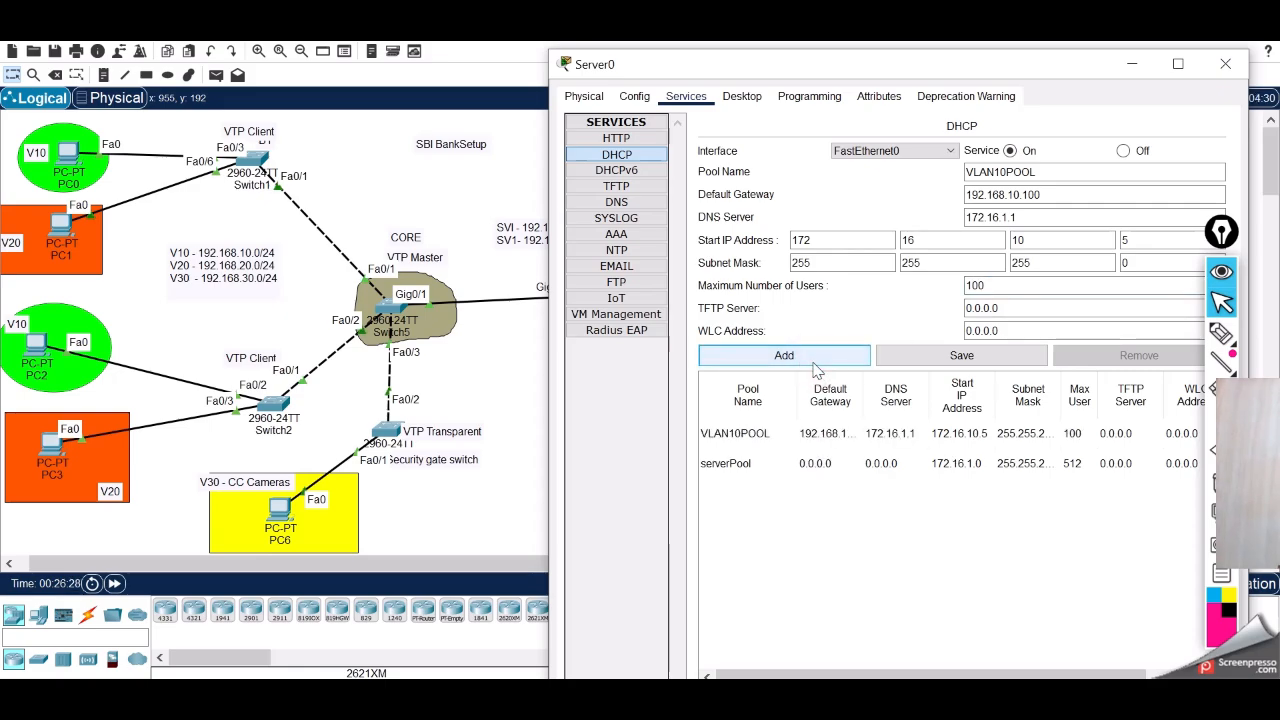
Add a second DHCP pool, VLAN20POOL, based on VLAN10POOL, with default gateway 192.168.20.100 and start IP address 172.16.20.5
{"action": "left_click", "coordinate": [762, 435]}
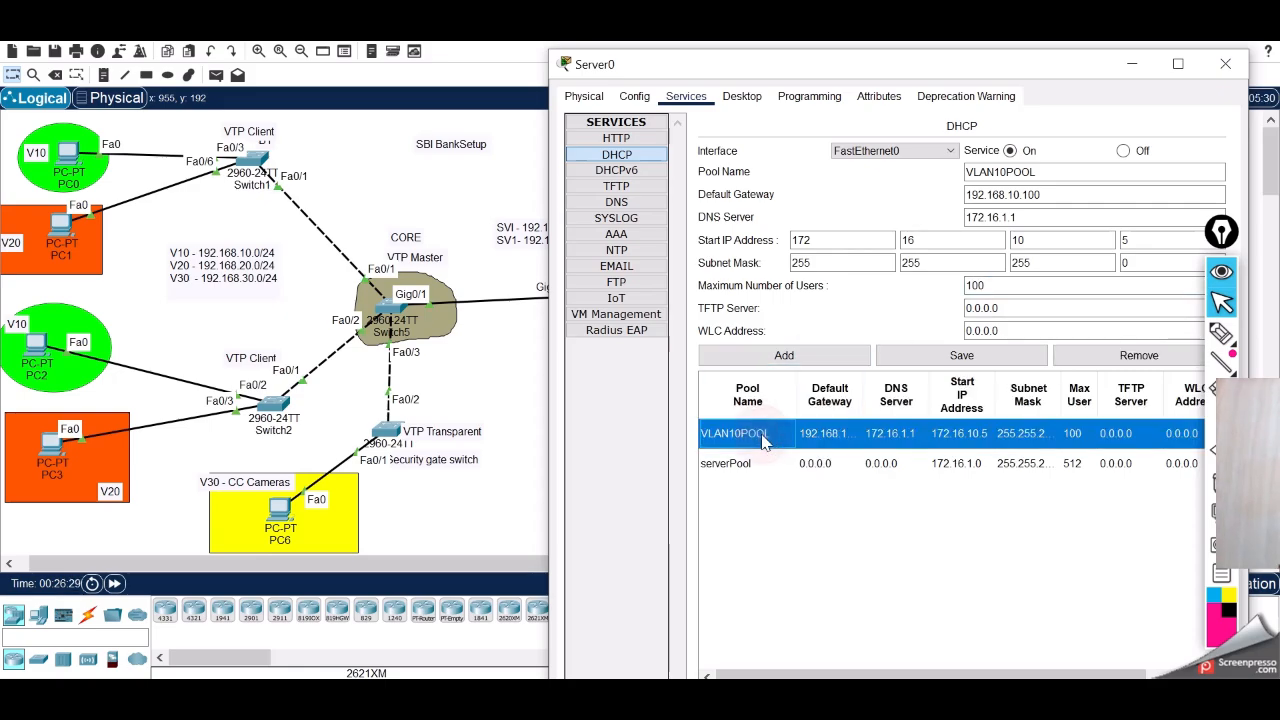
{"action": "left_click", "coordinate": [1007, 172]}
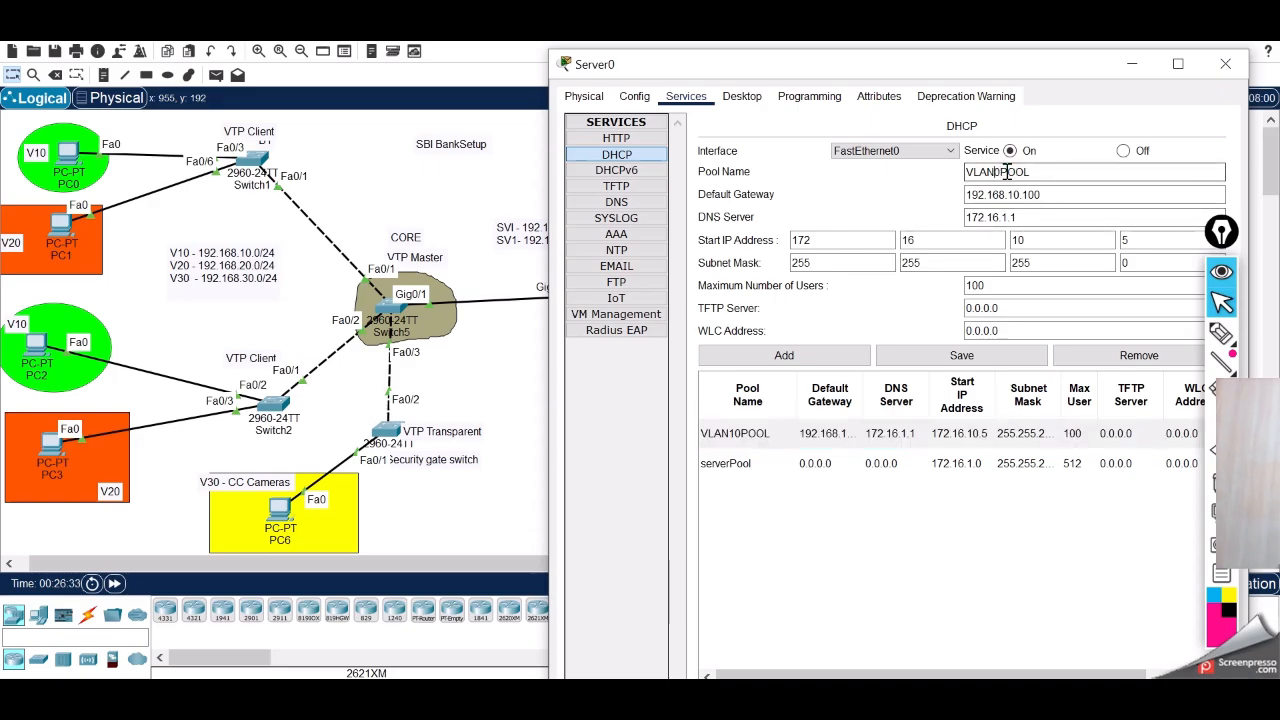
{"action": "left_click", "coordinate": [1011, 195]}
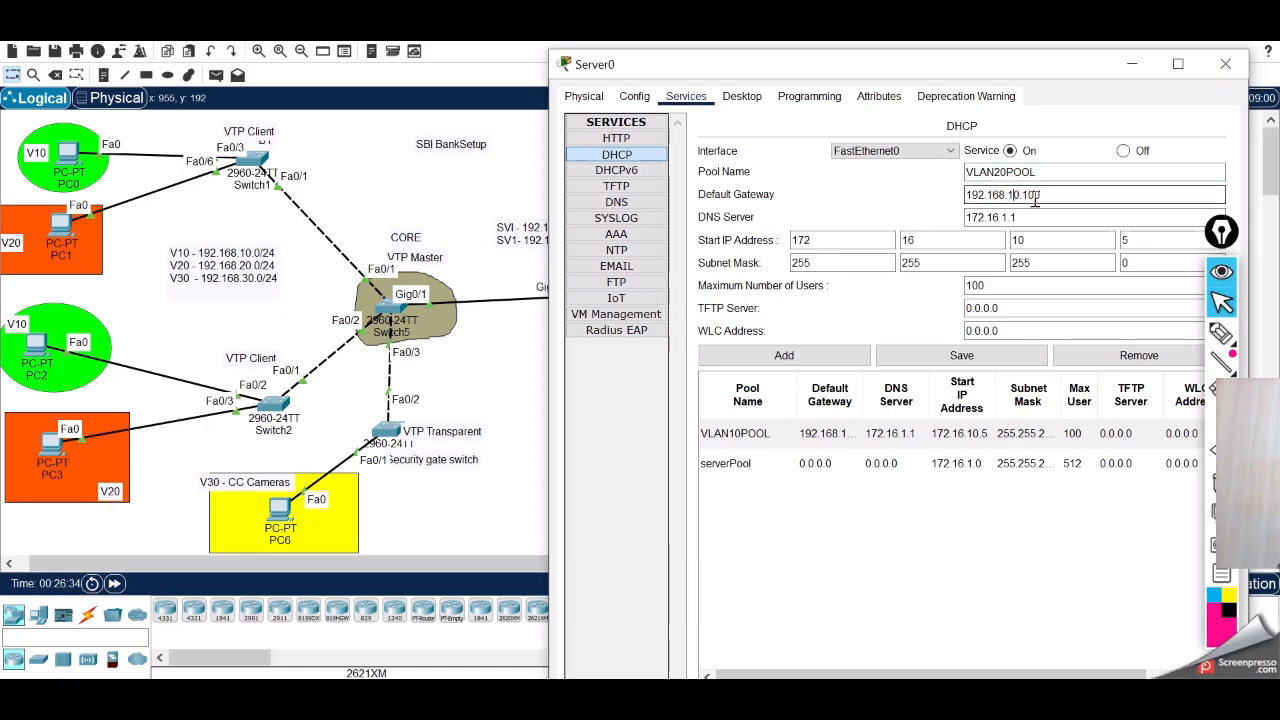
{"action": "left_click", "coordinate": [1018, 219]}
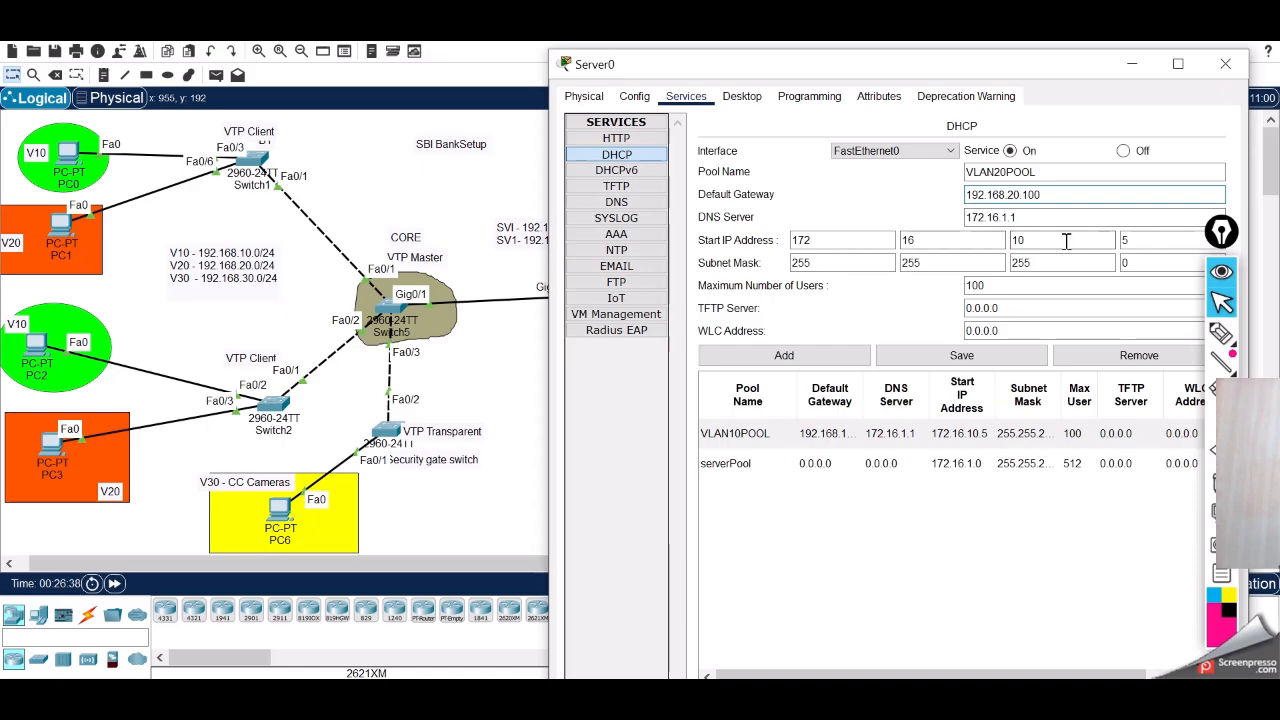
{"action": "left_click", "coordinate": [1018, 241]}
{"action": "key", "text": "BackSpace"}
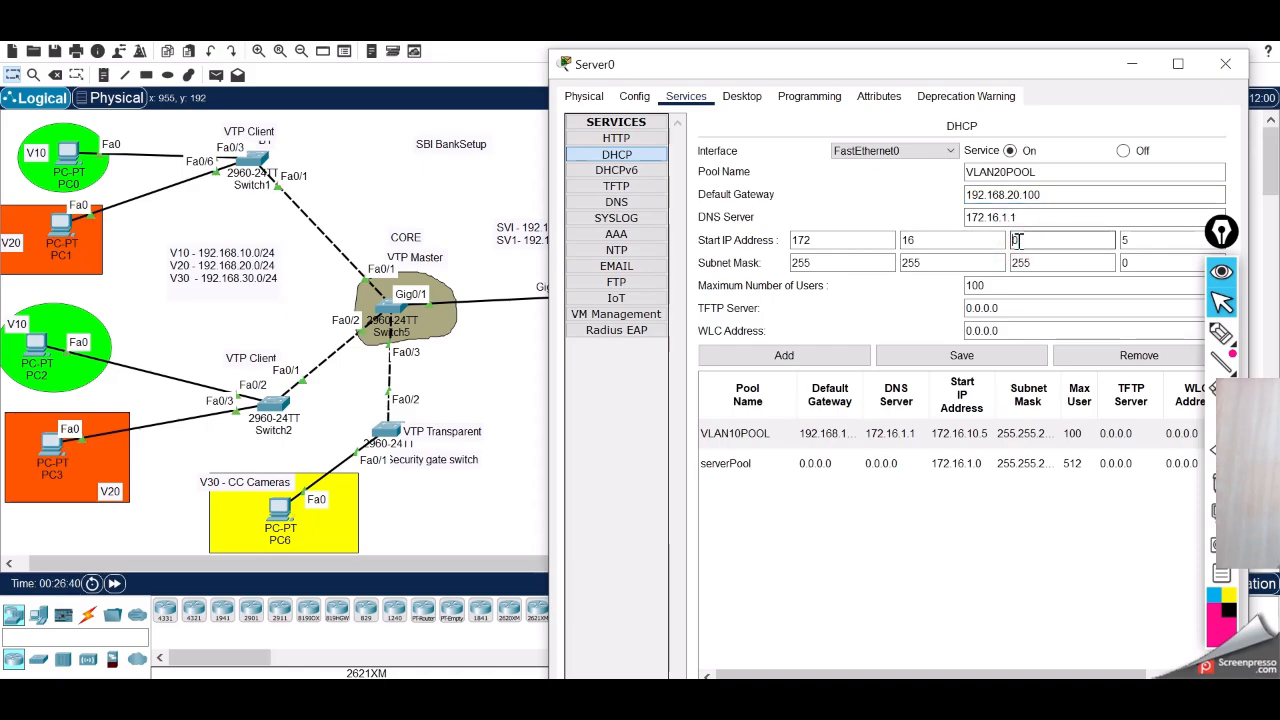
{"action": "type", "text": "2"}
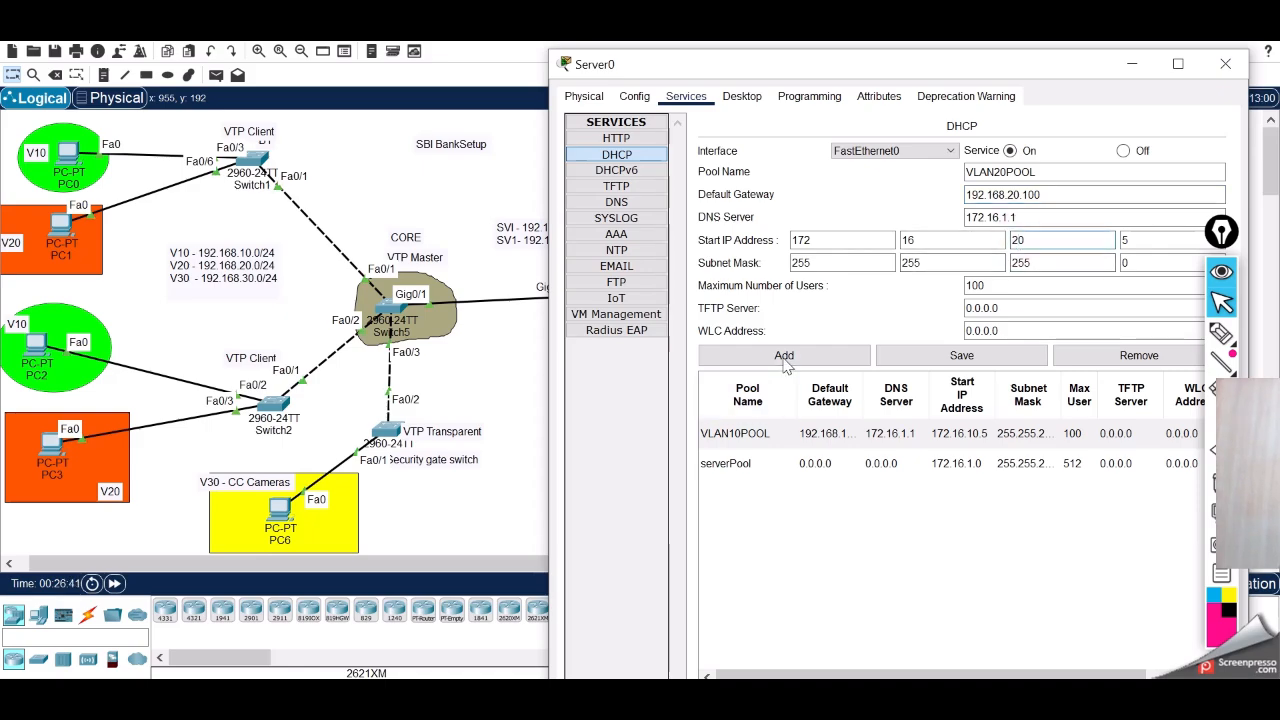
{"action": "left_click", "coordinate": [785, 358]}
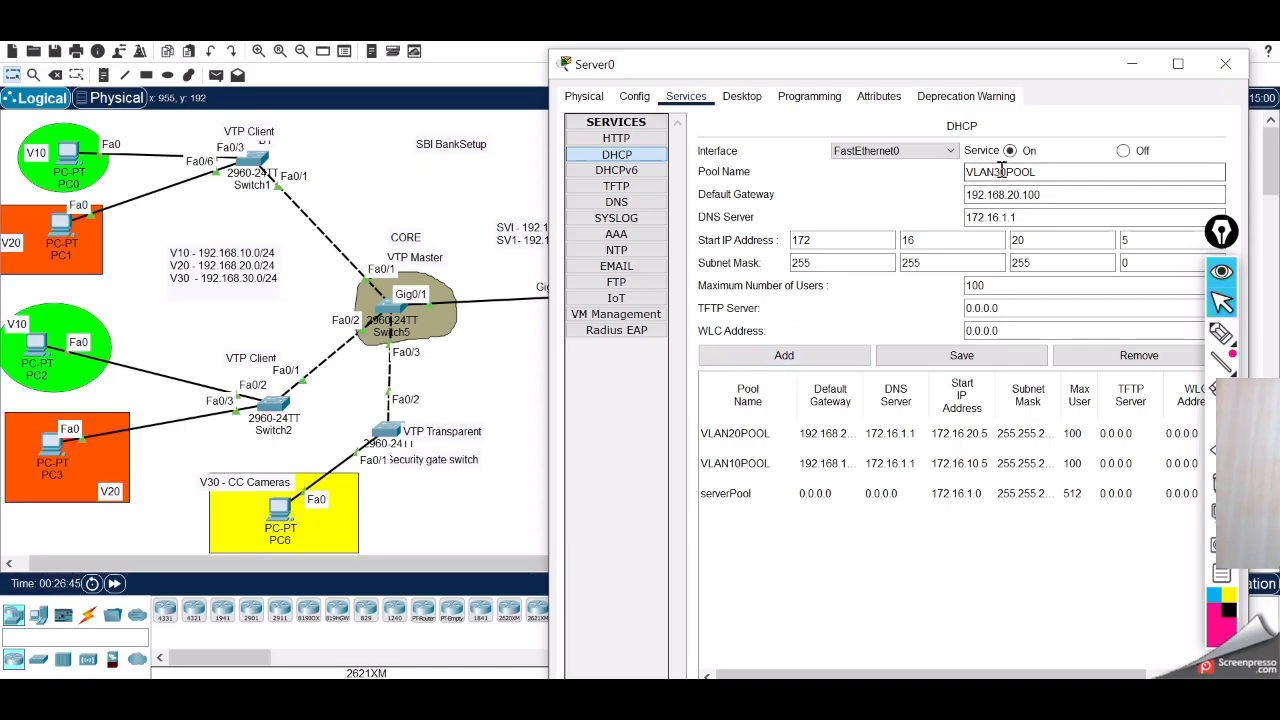
Add a DHCP pool VLAN30POOL with default gateway 192.168.30.100 and start IP address 172.16.30.5, and put Server0's window away
{"action": "left_click", "coordinate": [1013, 195]}
{"action": "key", "text": "BackSpace"}
{"action": "type", "text": "3"}
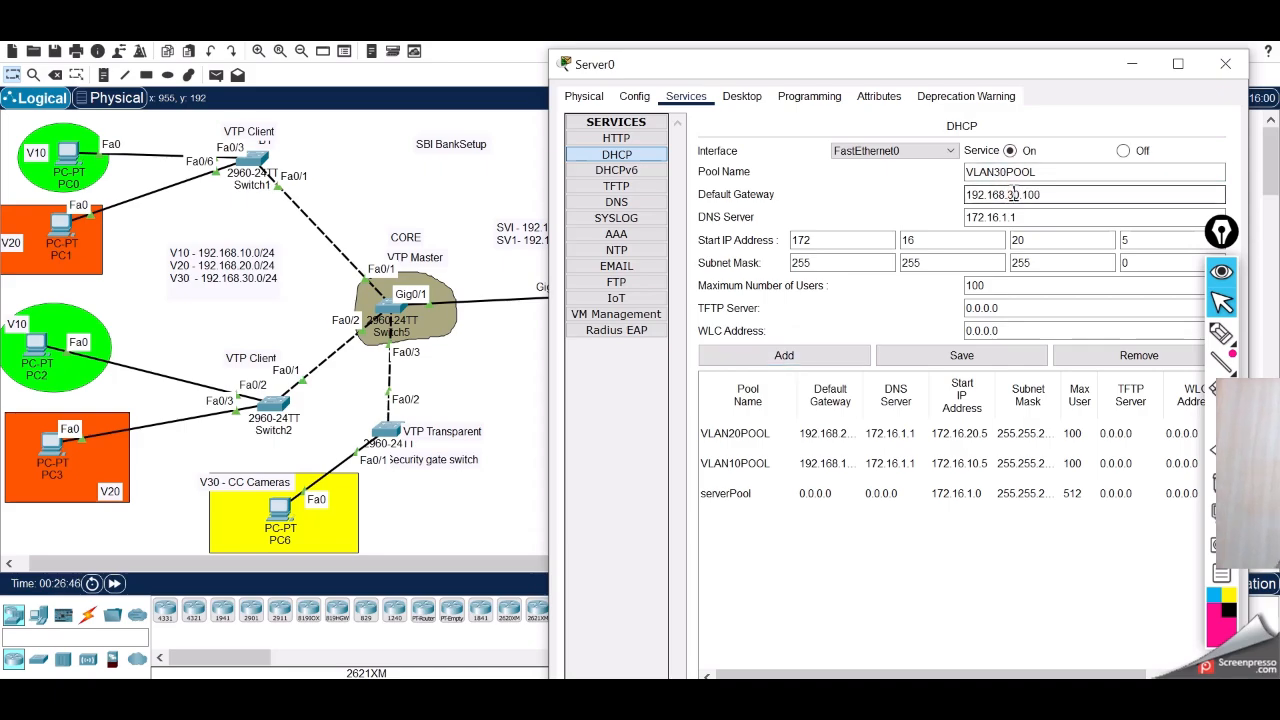
{"action": "left_click", "coordinate": [1017, 243]}
{"action": "type", "text": "3"}
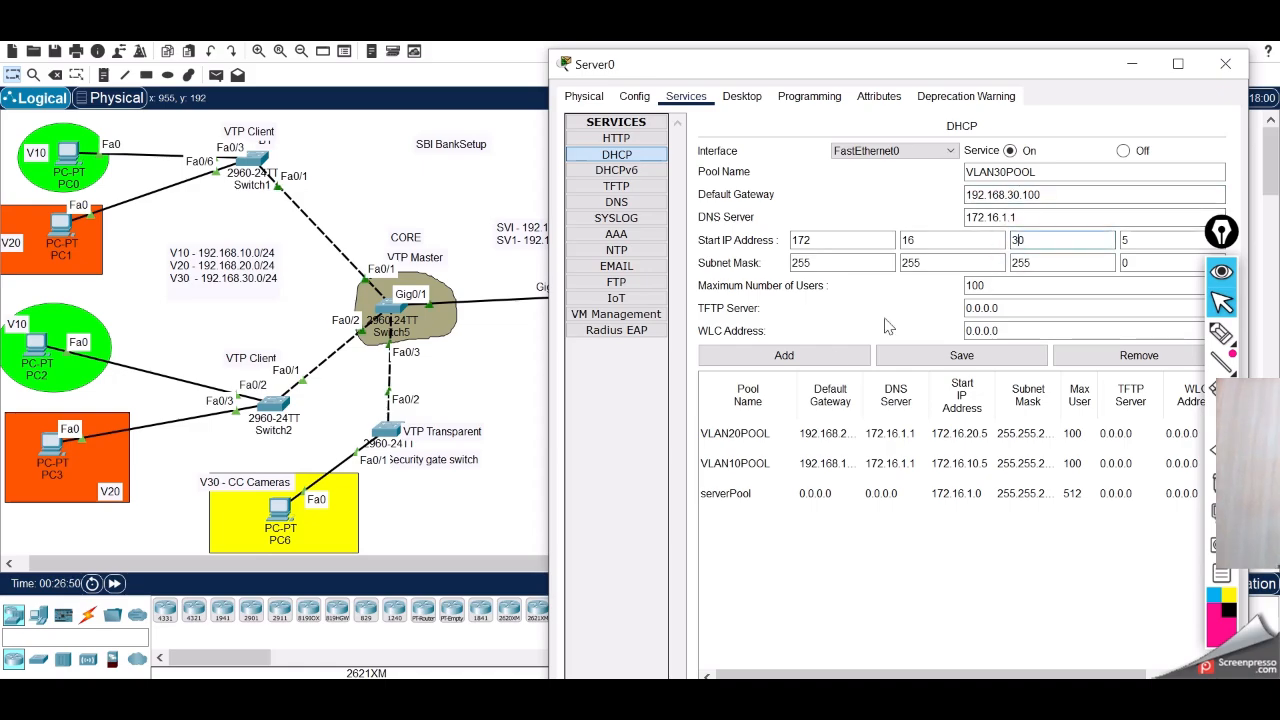
{"action": "left_click", "coordinate": [823, 357]}
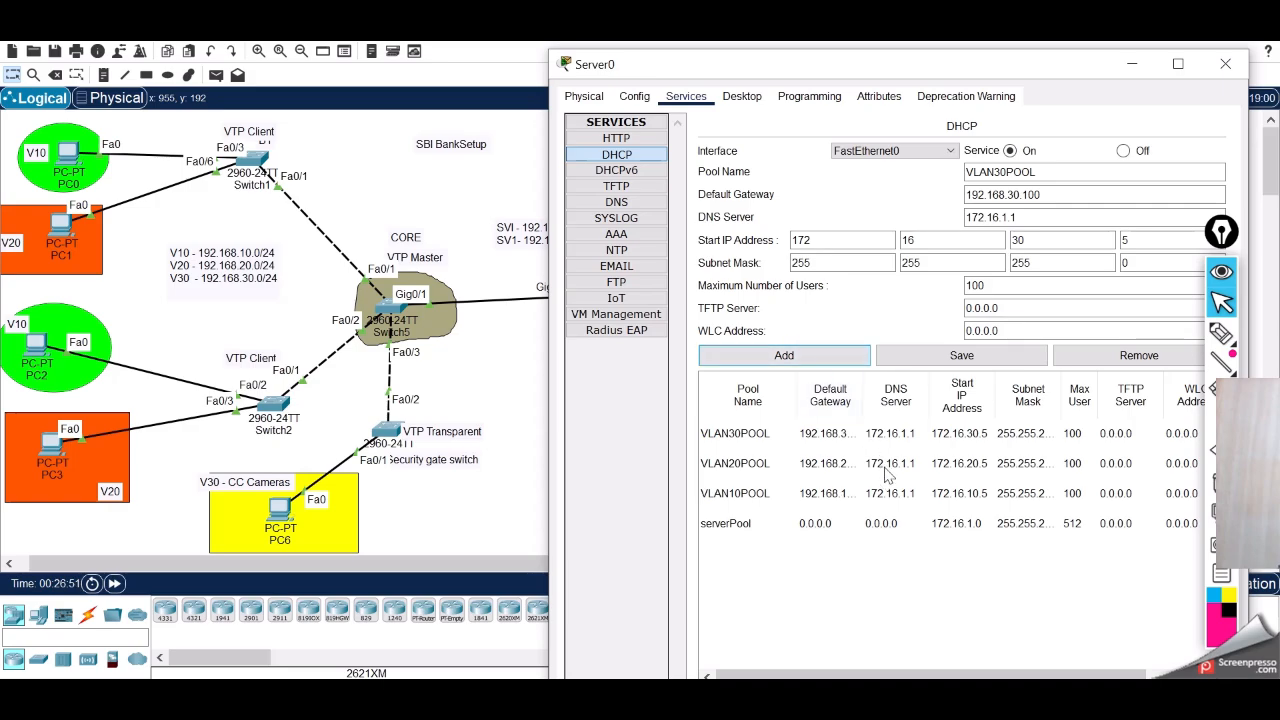
{"action": "left_click", "coordinate": [1129, 68]}
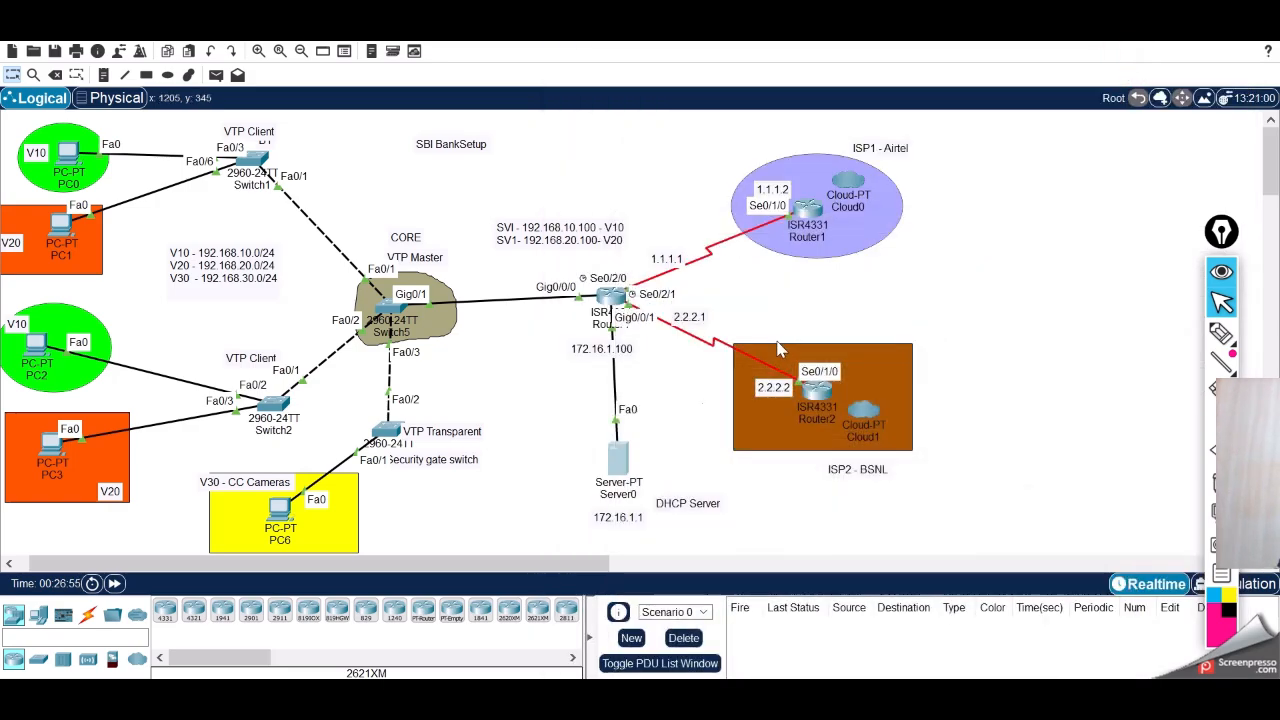
Switch PC0's IPv4 configuration to DHCP and dismiss its window
{"action": "left_click_drag", "start_coordinate": [560, 580], "coordinate": [471, 580]}
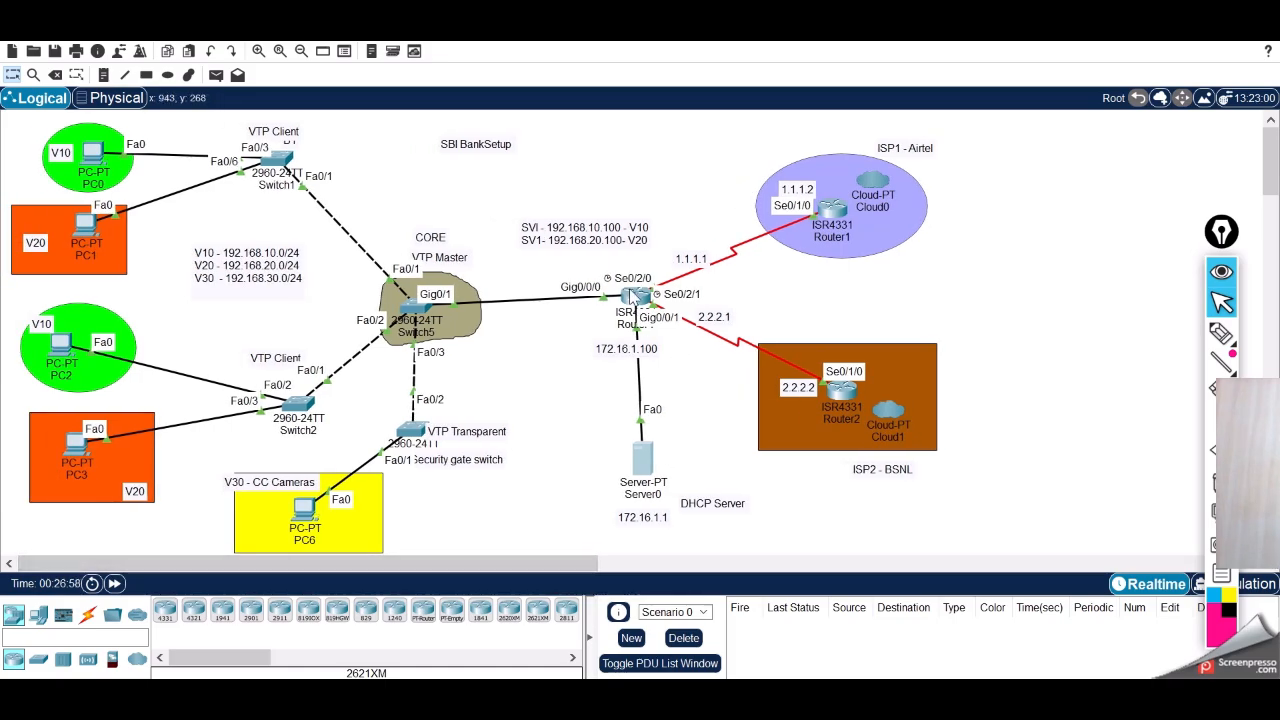
{"action": "mouse_move", "coordinate": [632, 296]}
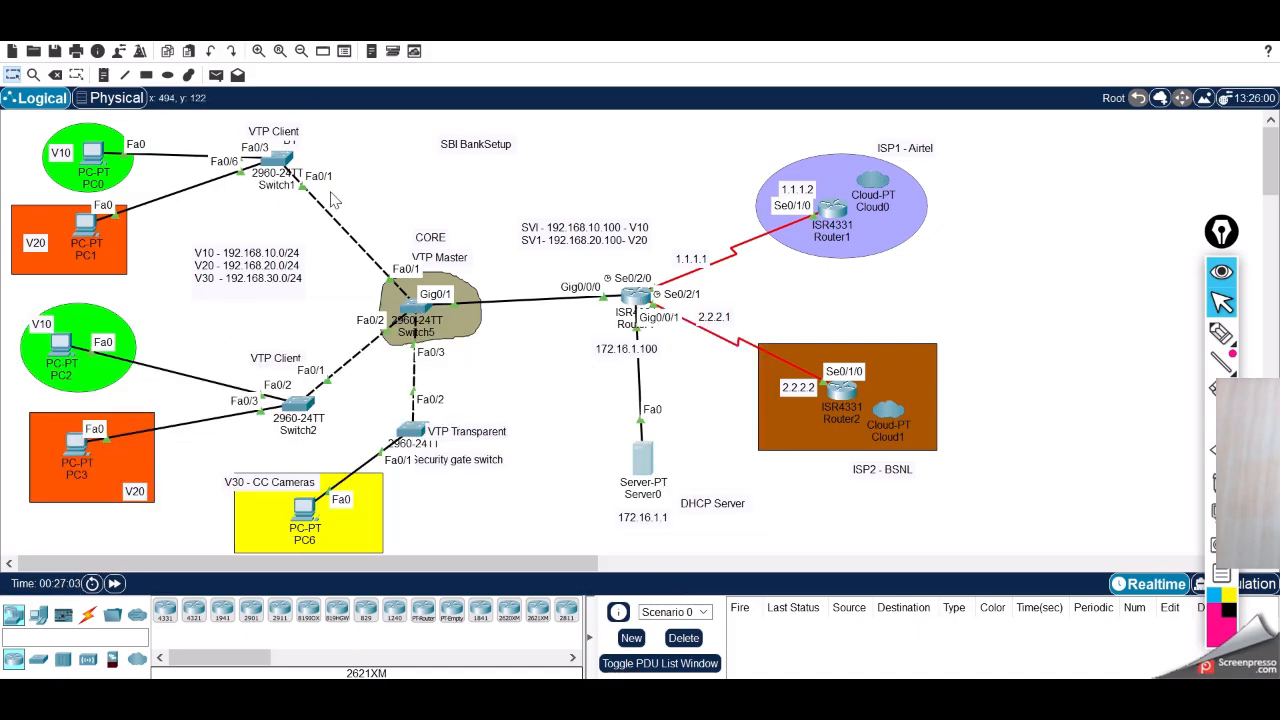
{"action": "left_click", "coordinate": [94, 150]}
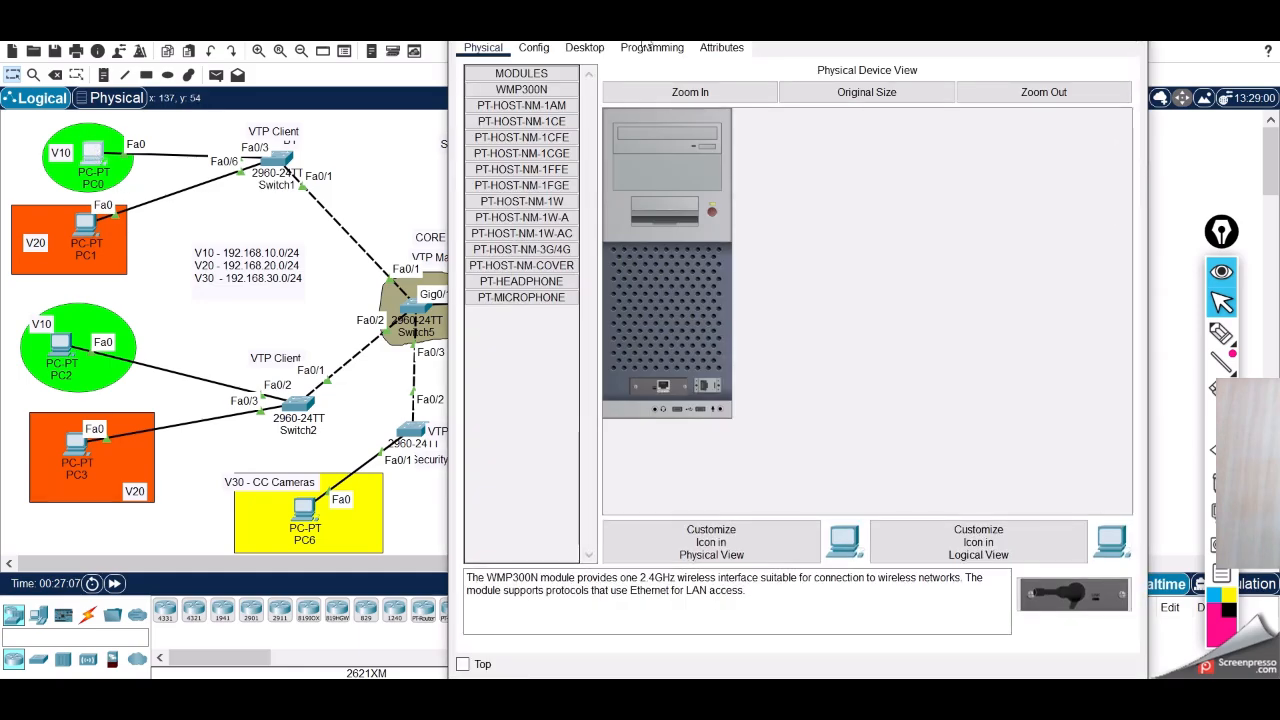
{"action": "left_click", "coordinate": [585, 50]}
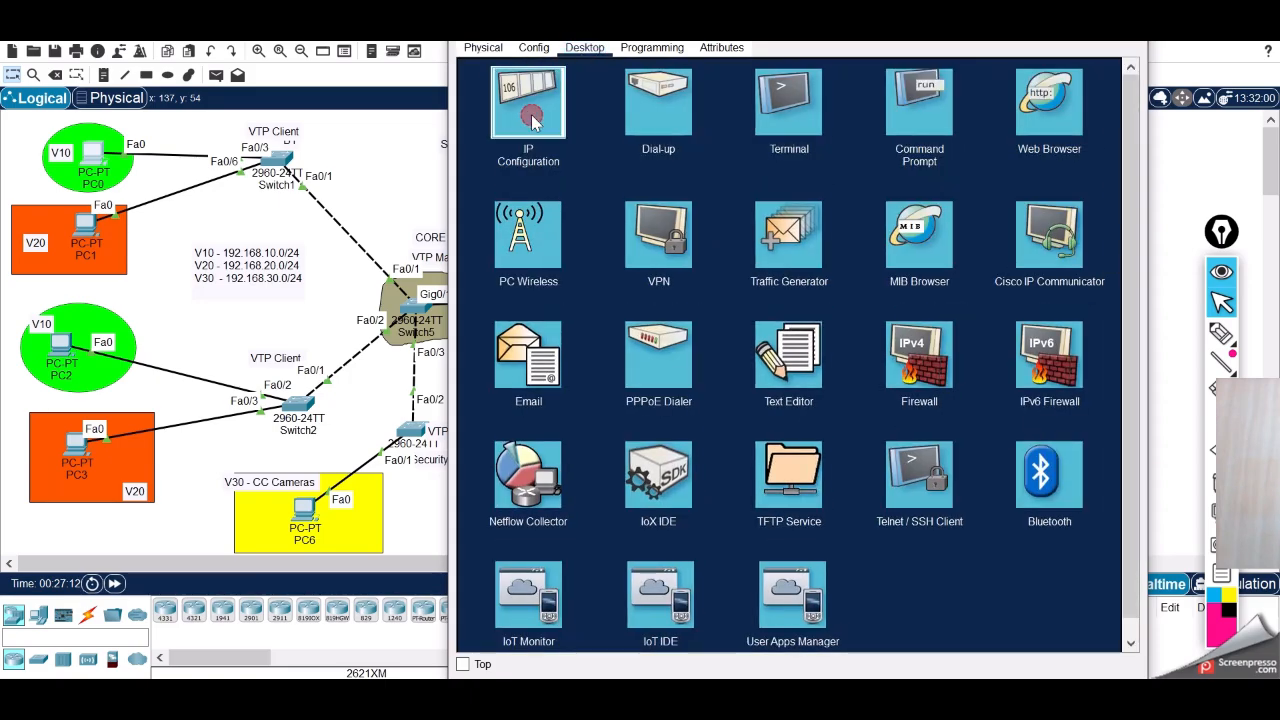
{"action": "left_click", "coordinate": [531, 114]}
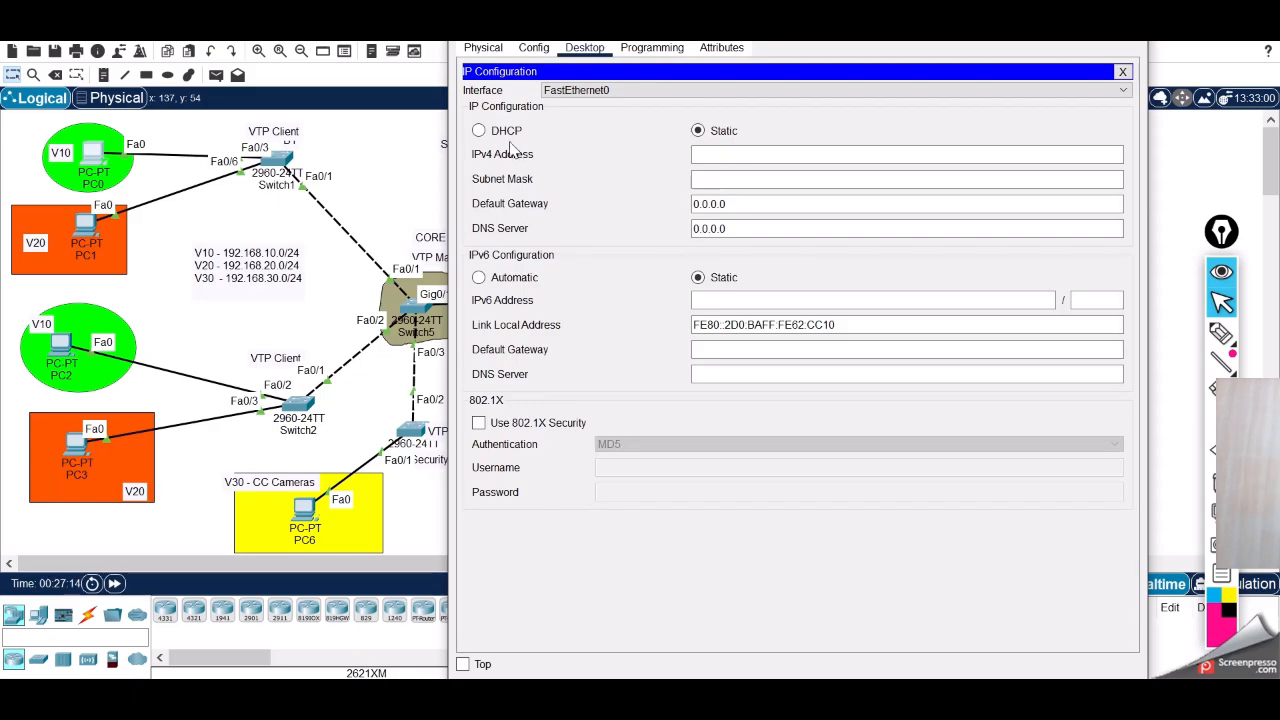
{"action": "left_click", "coordinate": [507, 134]}
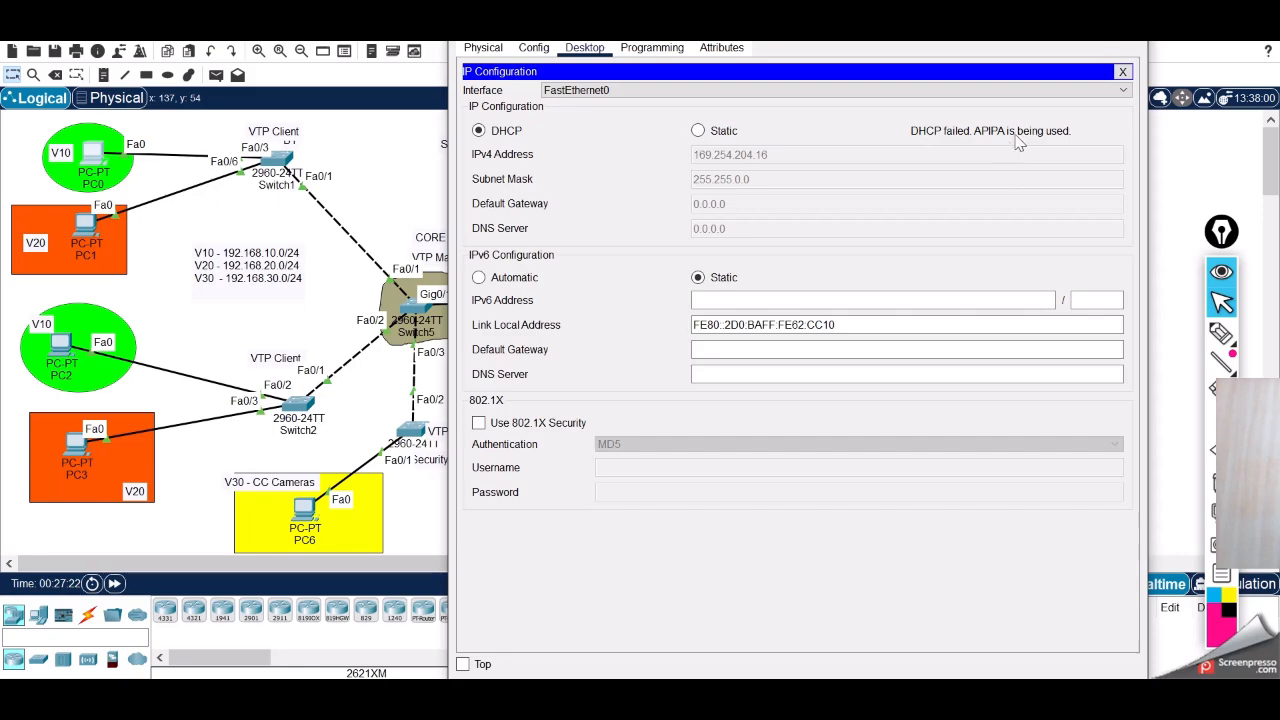
{"action": "left_click", "coordinate": [1131, 24]}
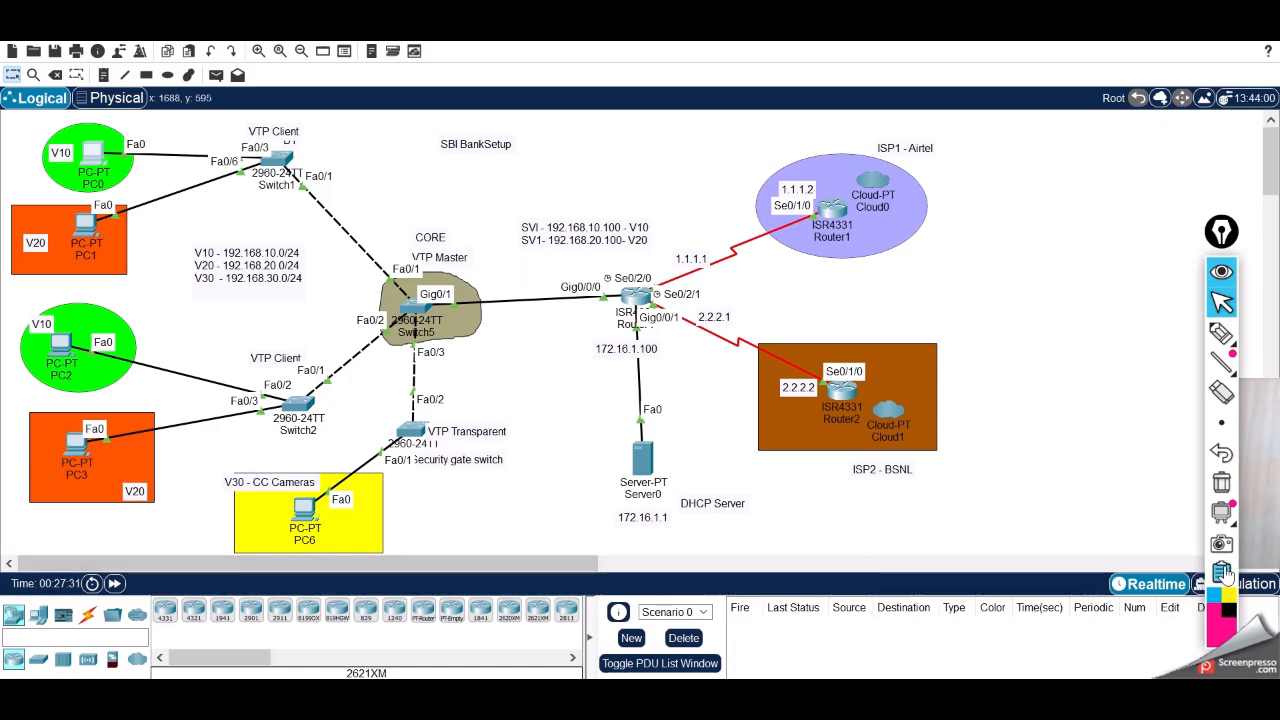
Annotate the diagram with "DHCP relay", arrows from PC0 to the router and marks around Server0, and erase all annotations
{"action": "left_click", "coordinate": [1221, 333]}
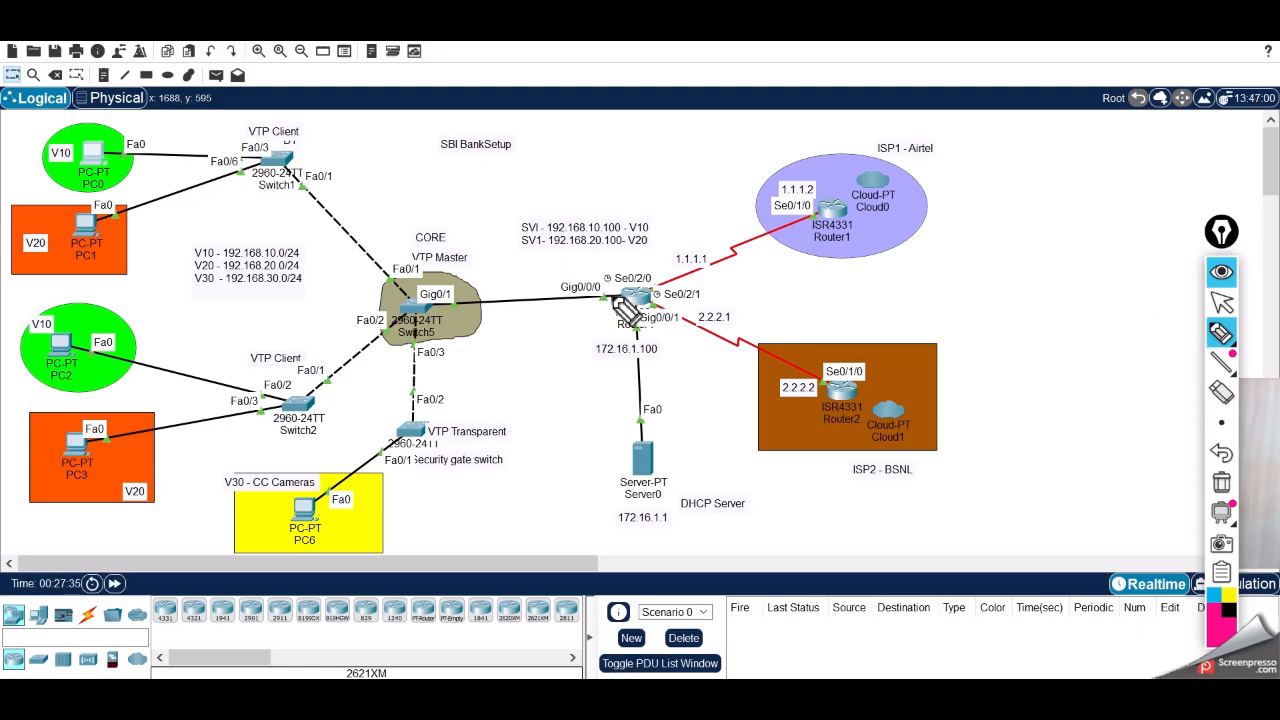
{"action": "mouse_move", "coordinate": [560, 150]}
{"action": "left_mouse_down"}
{"action": "mouse_move", "coordinate": [606, 131]}
{"action": "mouse_move", "coordinate": [676, 162]}
{"action": "left_mouse_up"}
{"action": "left_click", "coordinate": [148, 148]}
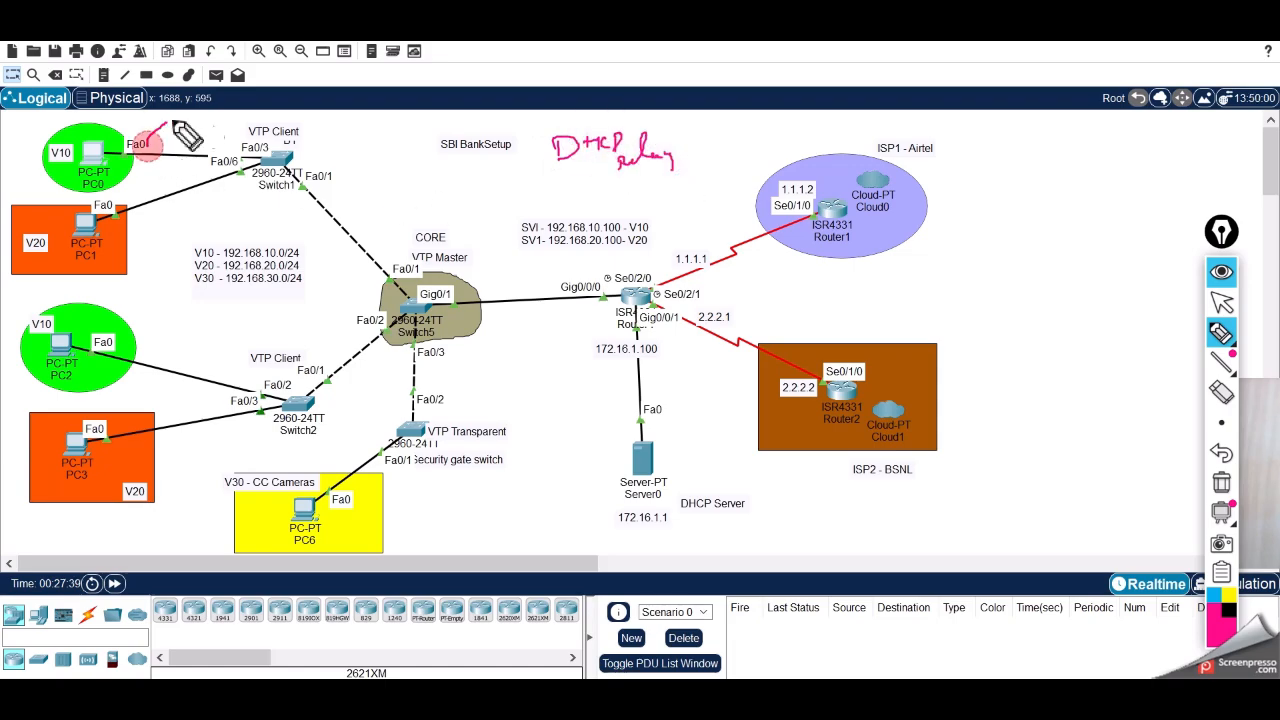
{"action": "mouse_move", "coordinate": [178, 128]}
{"action": "left_mouse_down"}
{"action": "mouse_move", "coordinate": [216, 123]}
{"action": "mouse_move", "coordinate": [218, 140]}
{"action": "left_mouse_up"}
{"action": "mouse_move", "coordinate": [305, 157]}
{"action": "left_mouse_down"}
{"action": "mouse_move", "coordinate": [412, 190]}
{"action": "mouse_move", "coordinate": [420, 236]}
{"action": "left_mouse_up"}
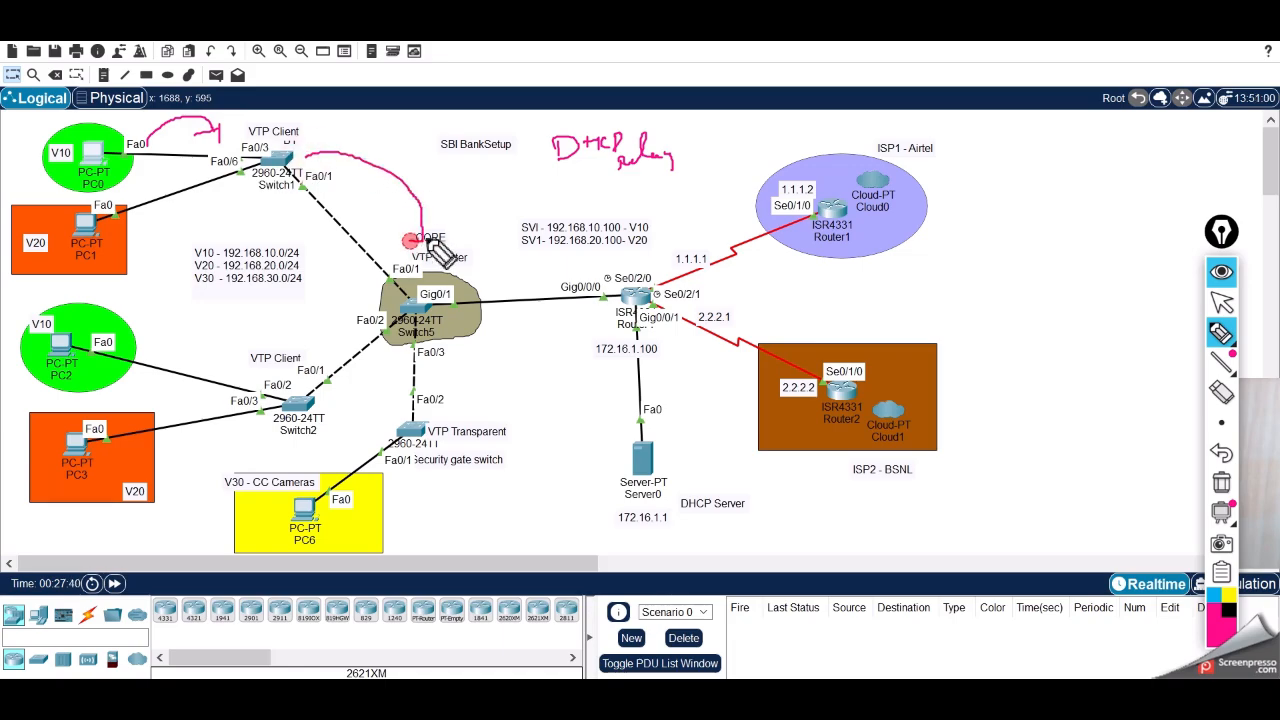
{"action": "mouse_move", "coordinate": [433, 298]}
{"action": "left_mouse_down"}
{"action": "mouse_move", "coordinate": [560, 262]}
{"action": "mouse_move", "coordinate": [582, 270]}
{"action": "mouse_move", "coordinate": [578, 282]}
{"action": "left_mouse_up"}
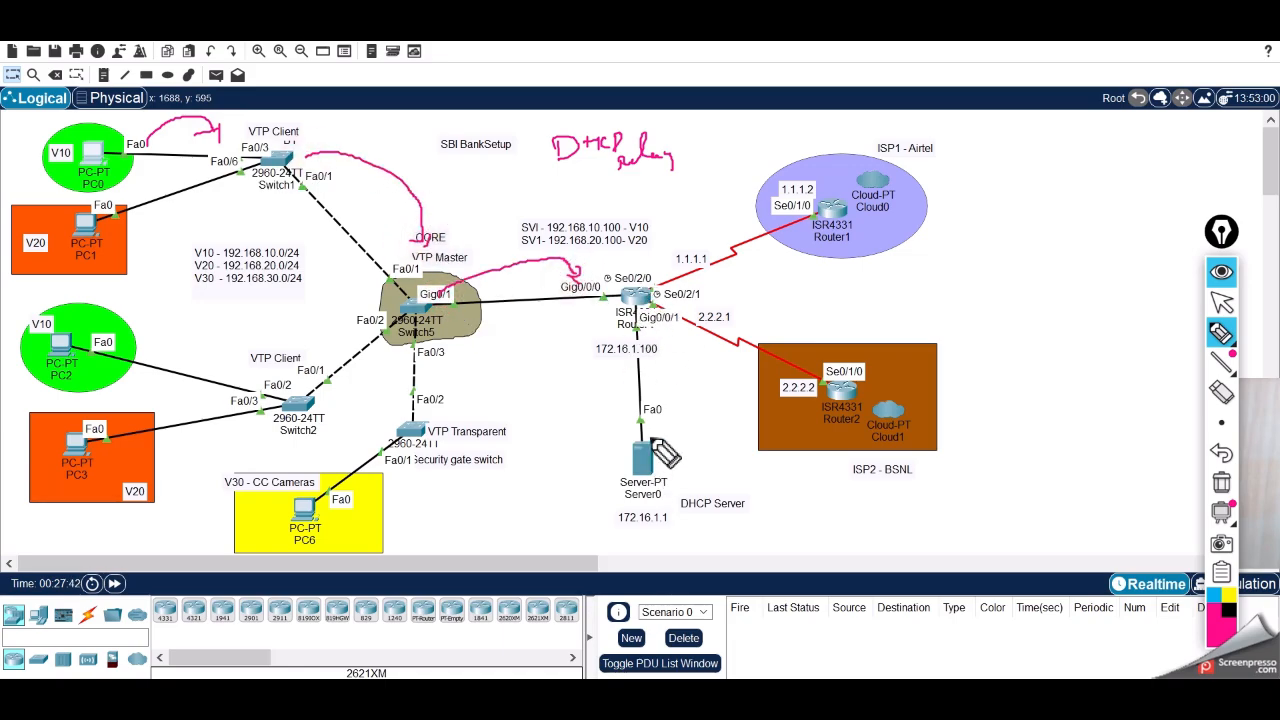
{"action": "mouse_move", "coordinate": [604, 440]}
{"action": "left_mouse_down"}
{"action": "mouse_move", "coordinate": [590, 458]}
{"action": "mouse_move", "coordinate": [612, 478]}
{"action": "left_mouse_up"}
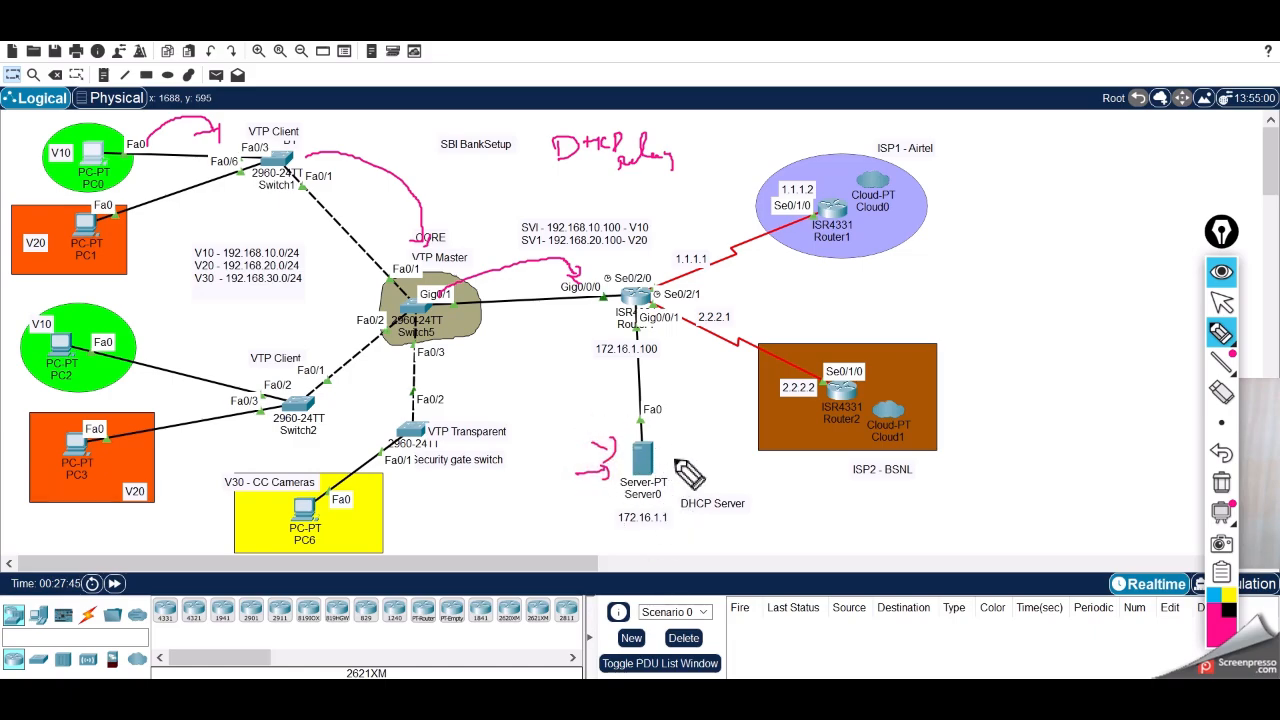
{"action": "mouse_move", "coordinate": [680, 445]}
{"action": "left_mouse_down"}
{"action": "mouse_move", "coordinate": [668, 452]}
{"action": "mouse_move", "coordinate": [688, 453]}
{"action": "mouse_move", "coordinate": [662, 470]}
{"action": "mouse_move", "coordinate": [698, 470]}
{"action": "left_mouse_up"}
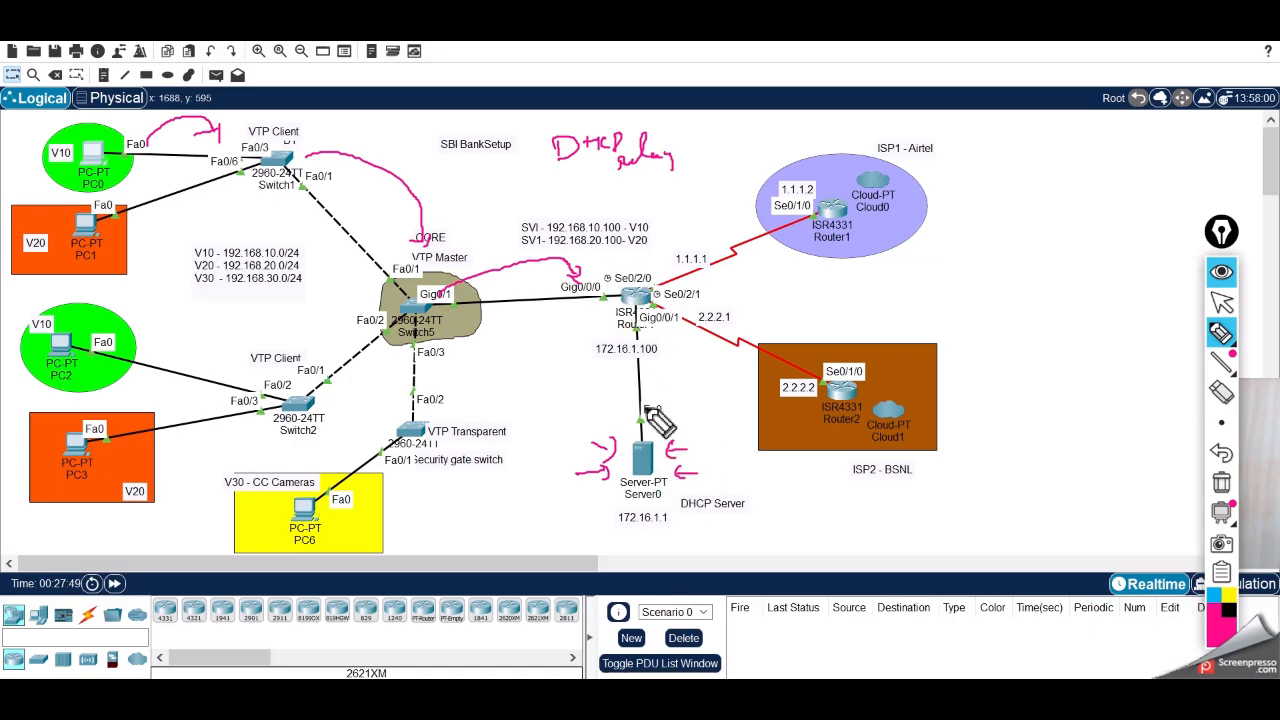
{"action": "left_click_drag", "start_coordinate": [622, 531], "coordinate": [702, 527]}
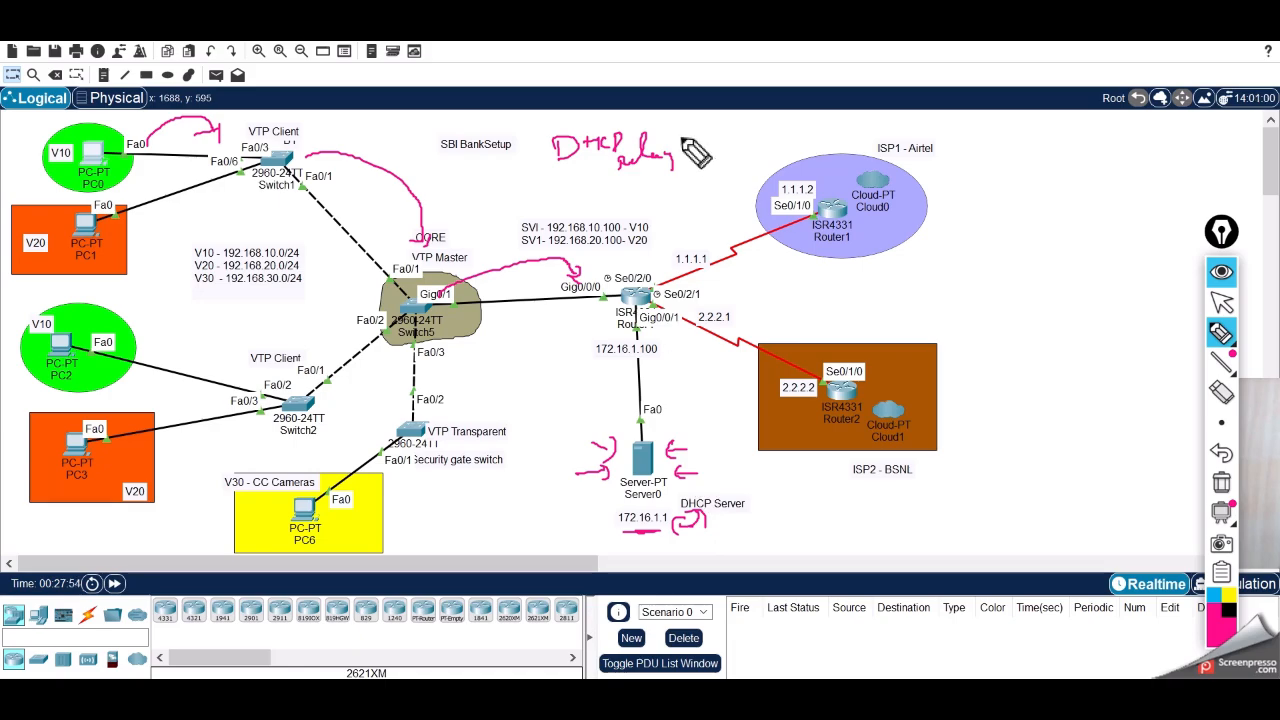
{"action": "left_click_drag", "start_coordinate": [680, 127], "coordinate": [684, 165]}
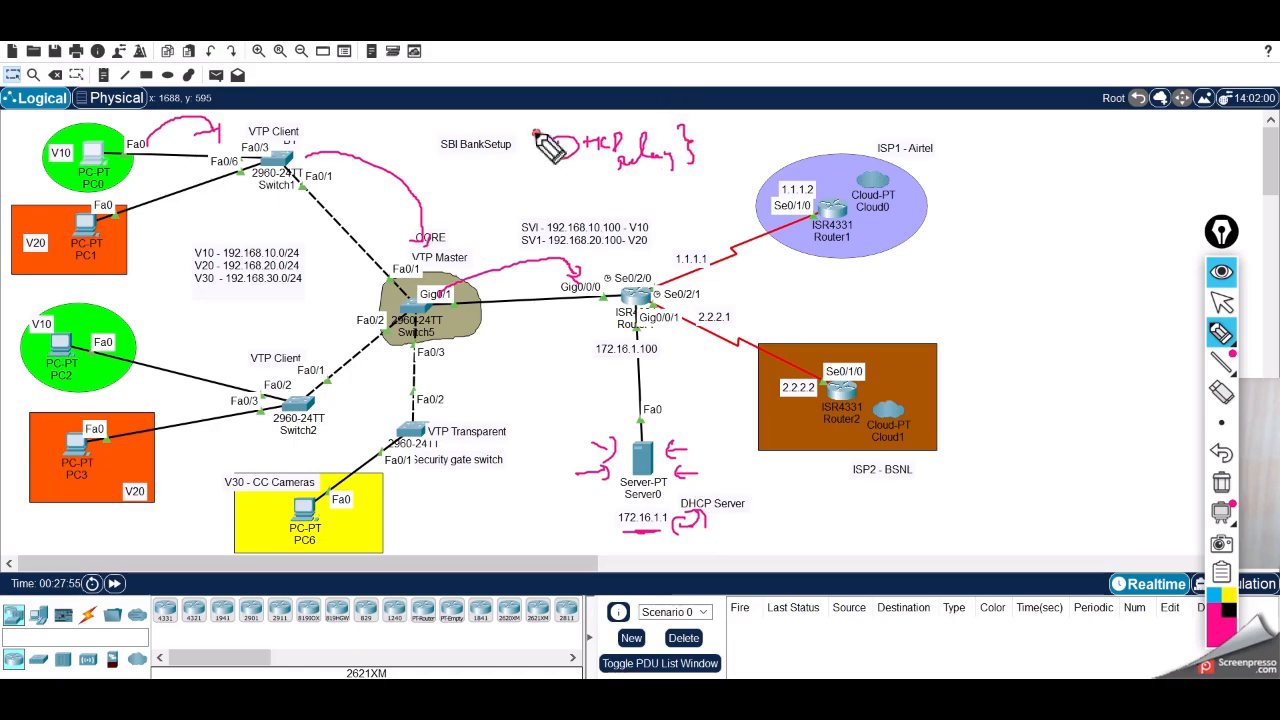
{"action": "left_click_drag", "start_coordinate": [543, 132], "coordinate": [532, 186]}
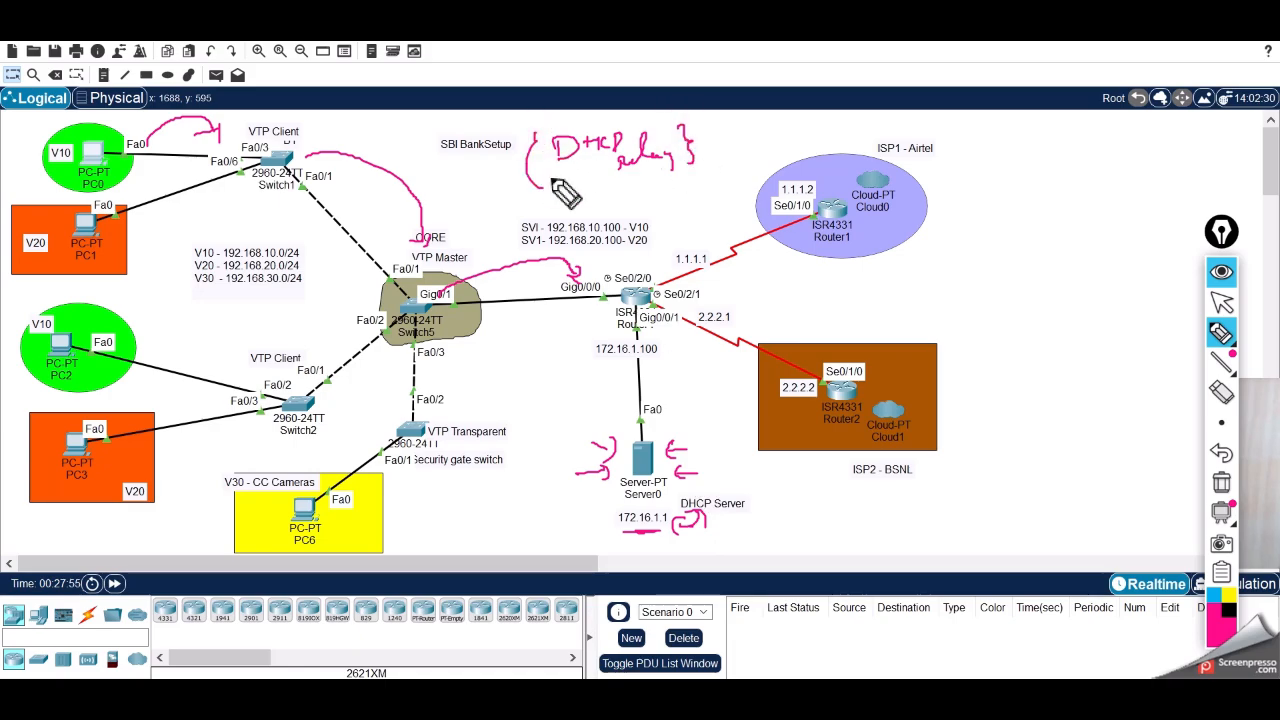
{"action": "left_click", "coordinate": [1221, 302]}
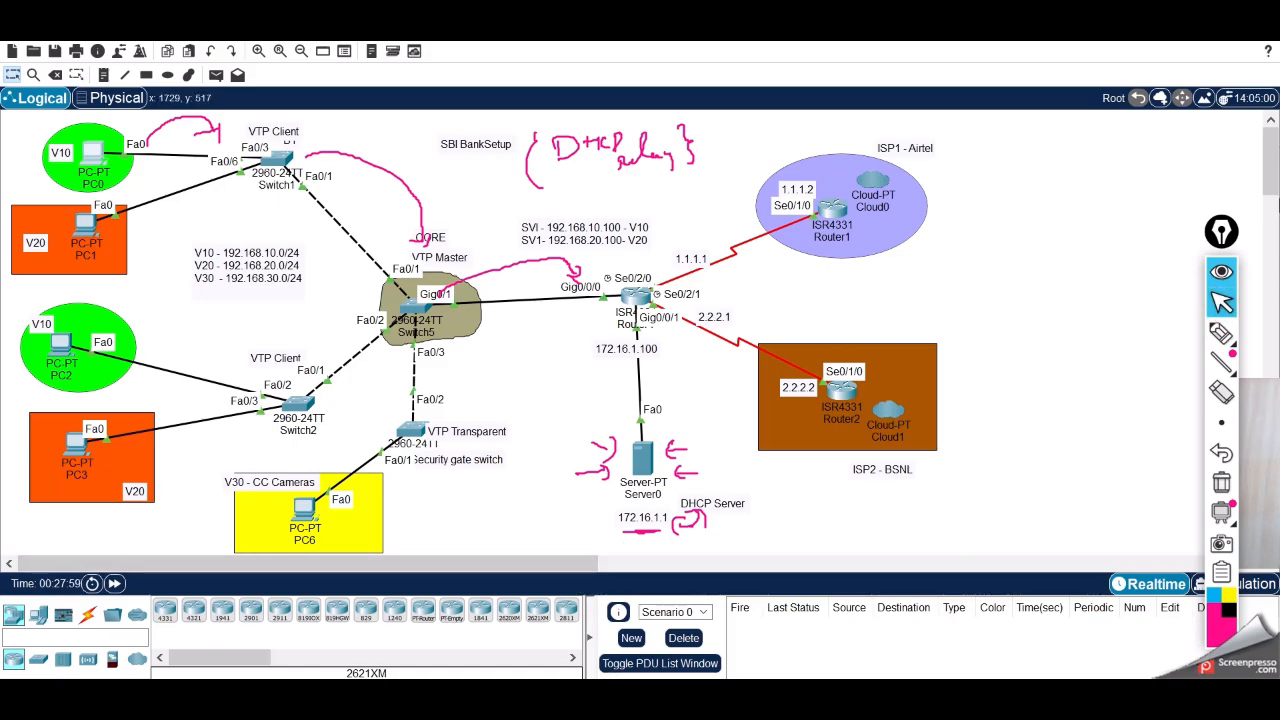
{"action": "left_click", "coordinate": [1221, 482]}
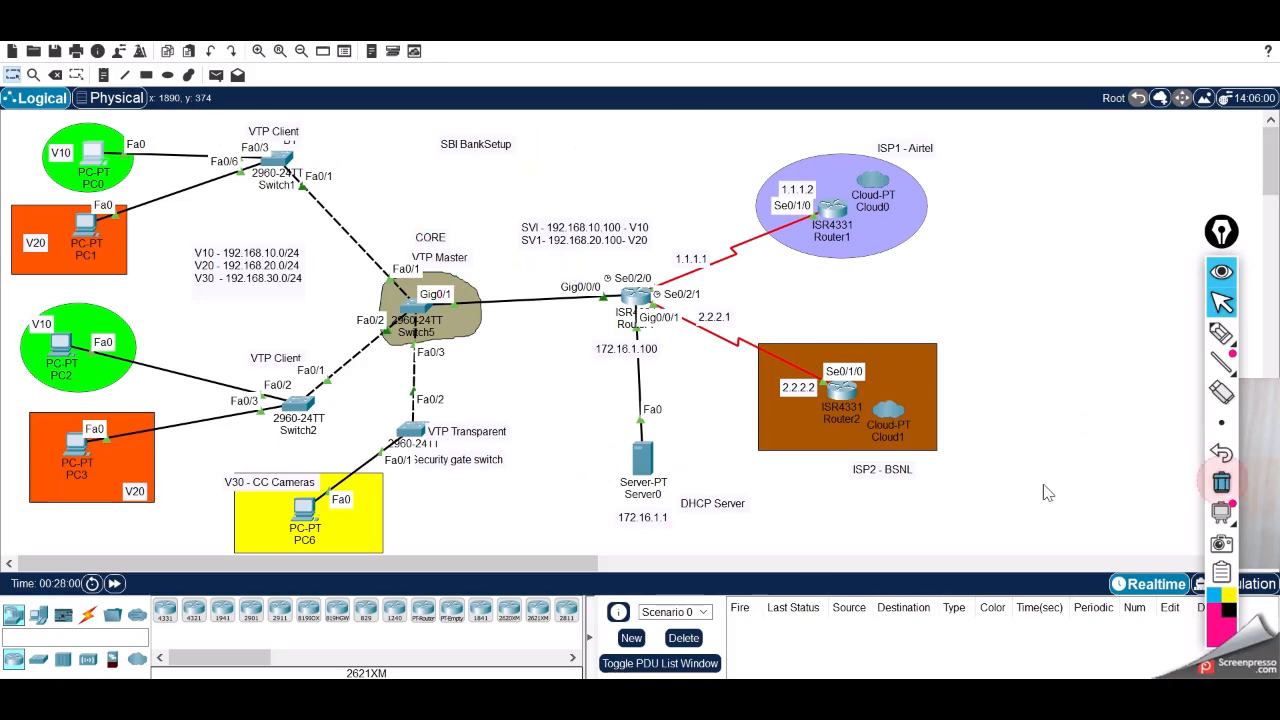
Open the command line of the router linked to Switch5 and Server0, and enter configuration mode for subinterface gi0/0/0.10
{"action": "left_click_drag", "start_coordinate": [564, 566], "coordinate": [603, 567]}
{"action": "left_click", "coordinate": [453, 297]}
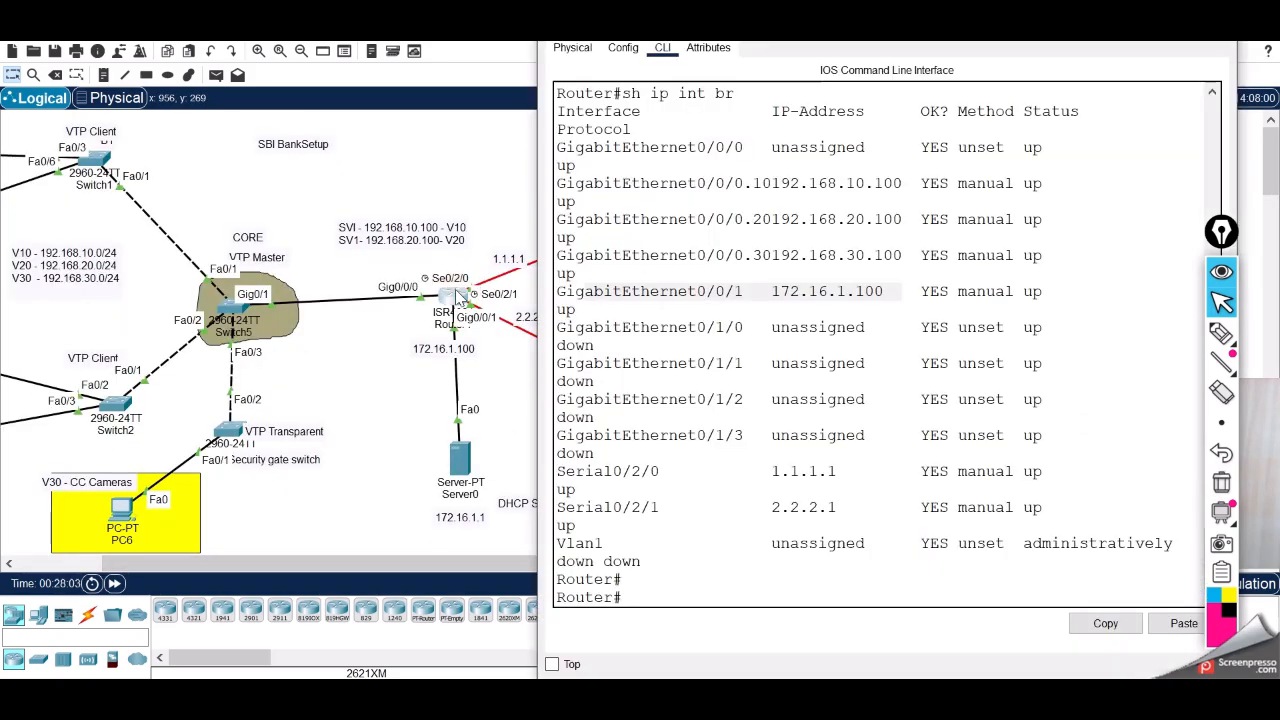
{"action": "left_click", "coordinate": [815, 337]}
{"action": "key", "text": "Return"}
{"action": "key", "text": "Return"}
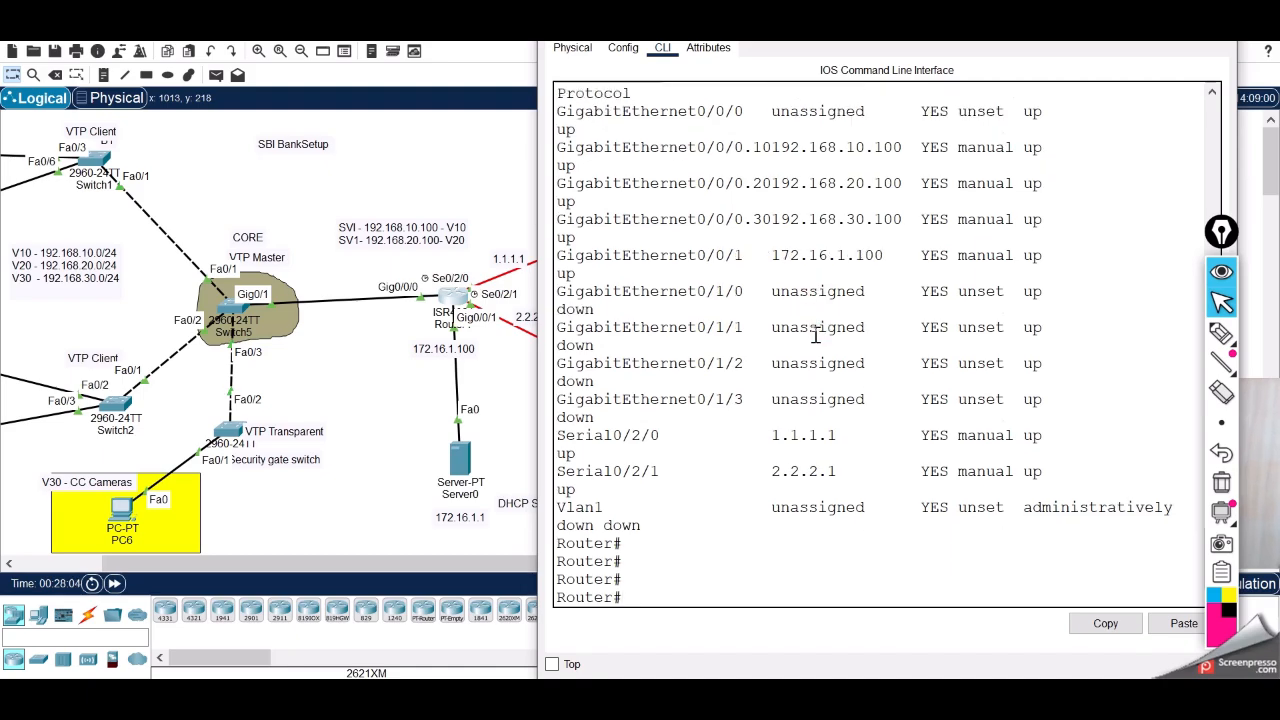
{"action": "type", "text": "CONFIG T"}
{"action": "key", "text": "Return"}
{"action": "type", "text": "ig)#i"}
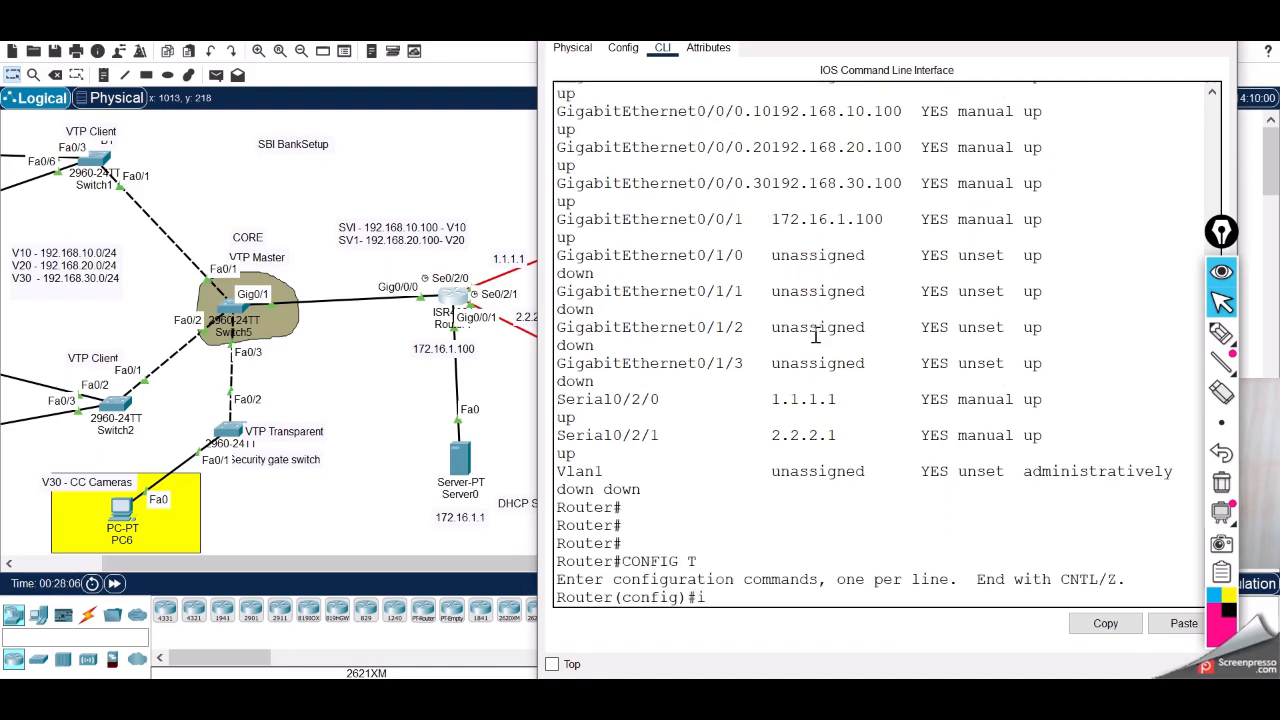
{"action": "type", "text": "nt gi0/0/0.10"}
{"action": "key", "text": "Return"}
{"action": "key", "text": "Return"}
{"action": "key", "text": "Return"}
Set the IP helper address of subinterface gi0/0/0.10 to the DHCP server 172.16.1.1
{"action": "type", "text": "ig-subif)#i"}
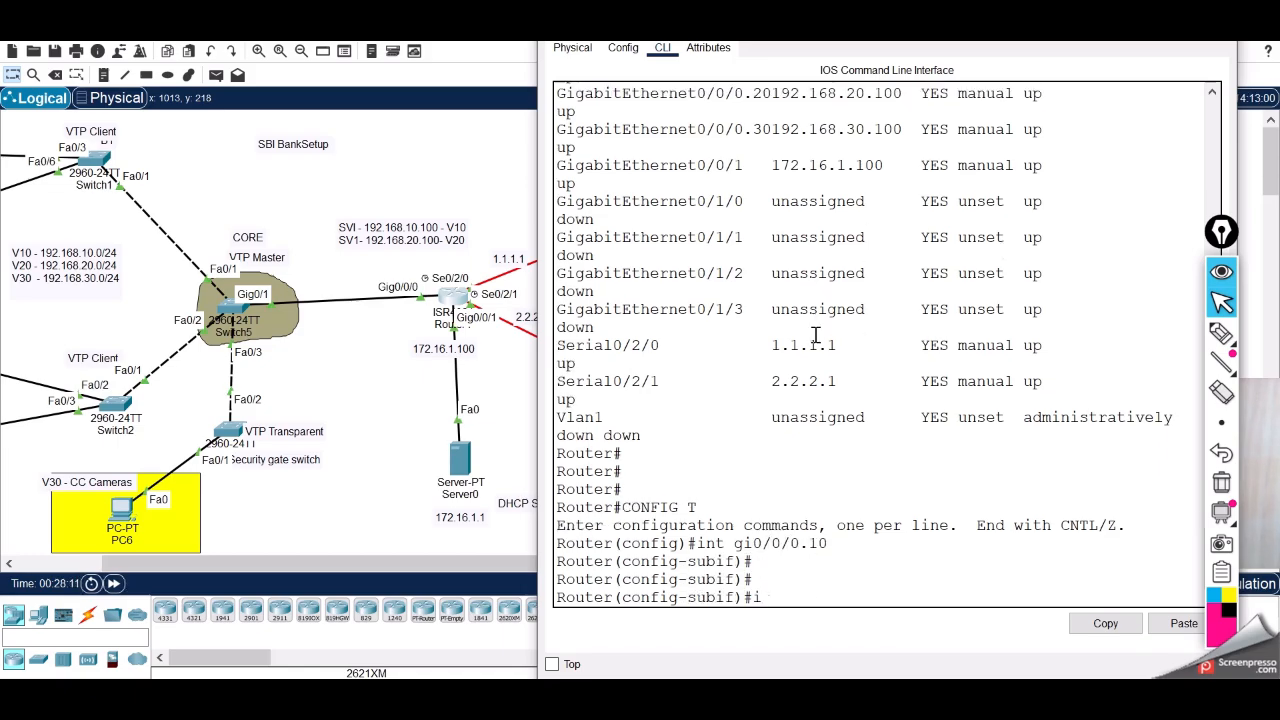
{"action": "type", "text": "p hel"}
{"action": "key", "text": "Tab"}
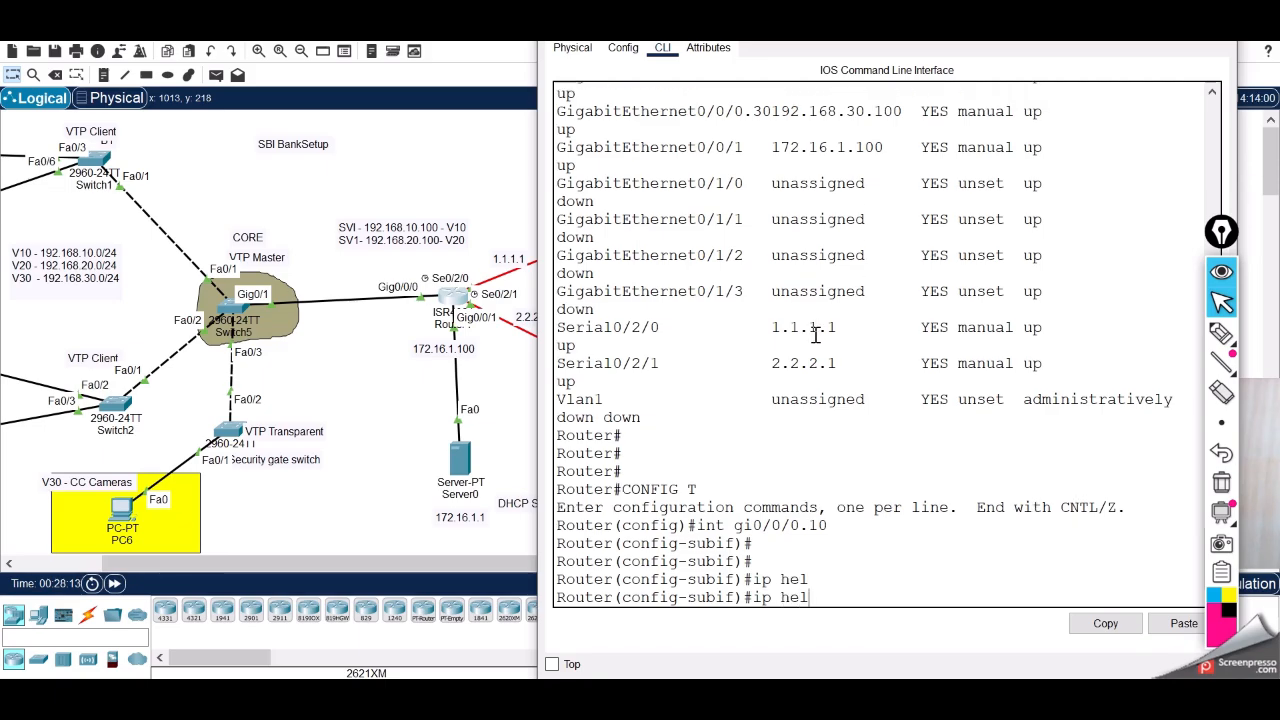
{"action": "type", "text": "p"}
{"action": "key", "text": "Tab"}
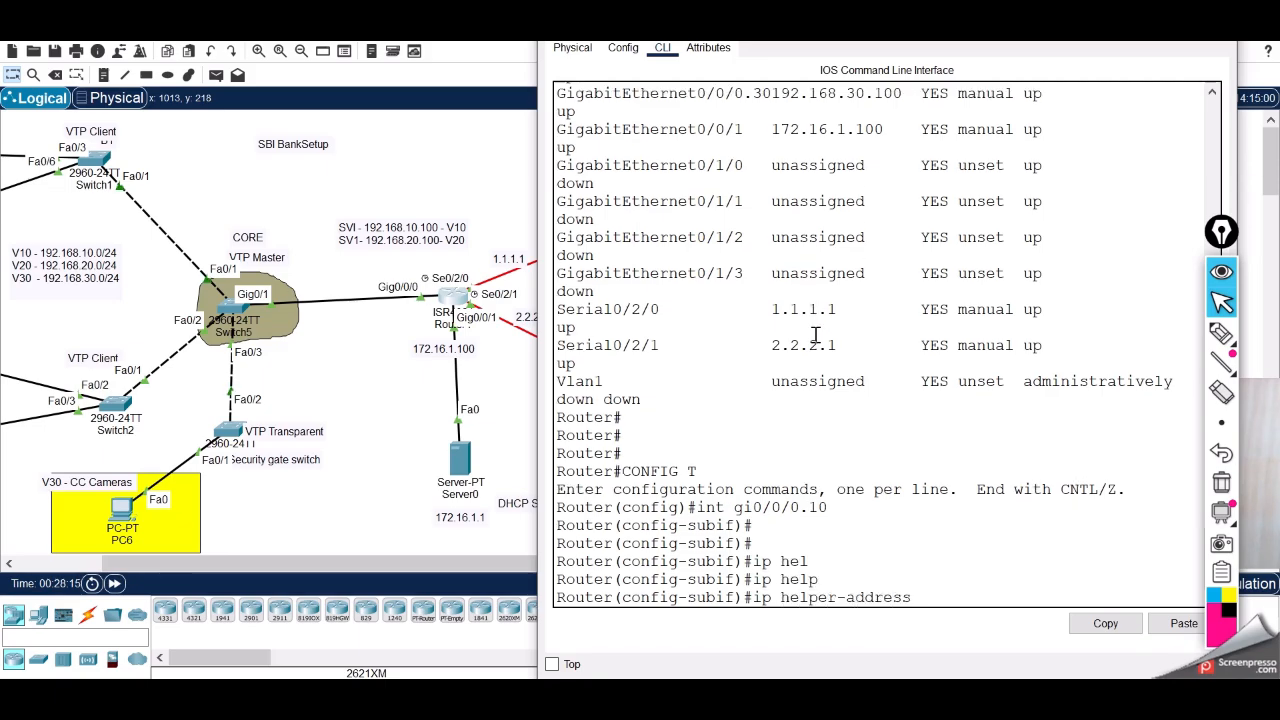
{"action": "type", "text": "172.16.1.1"}
{"action": "key", "text": "Return"}
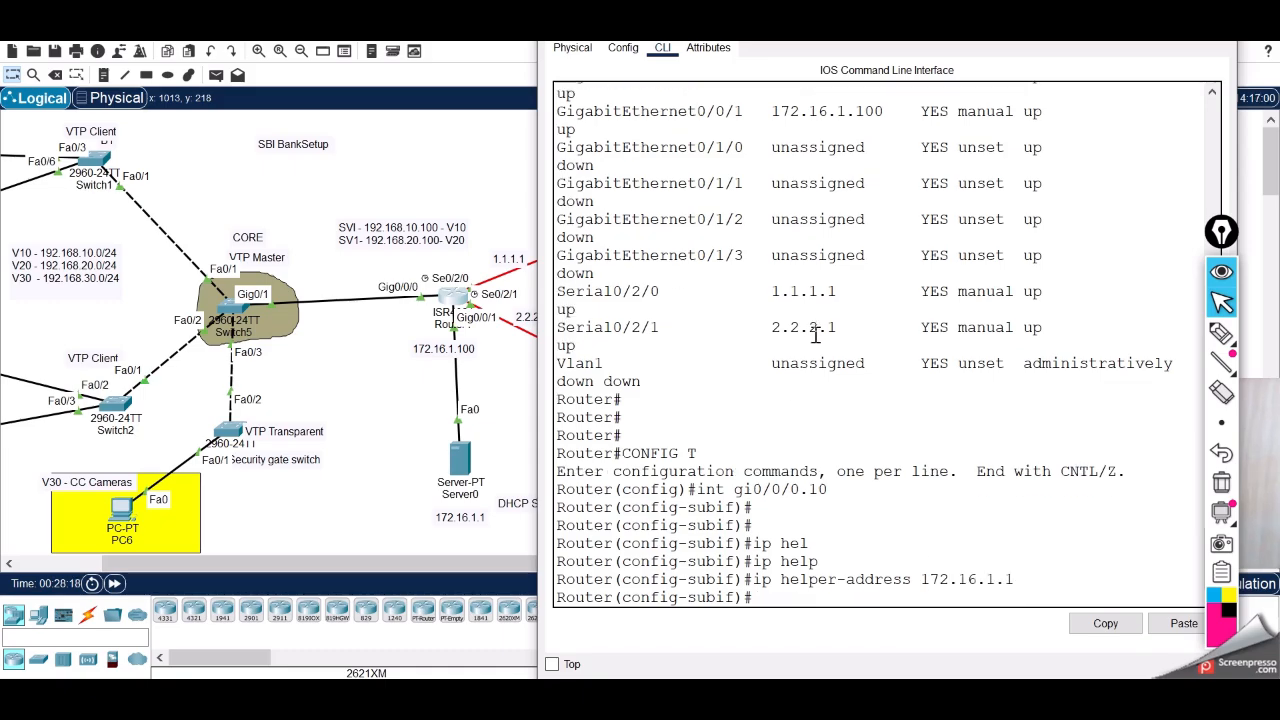
{"action": "key", "text": "Return"}
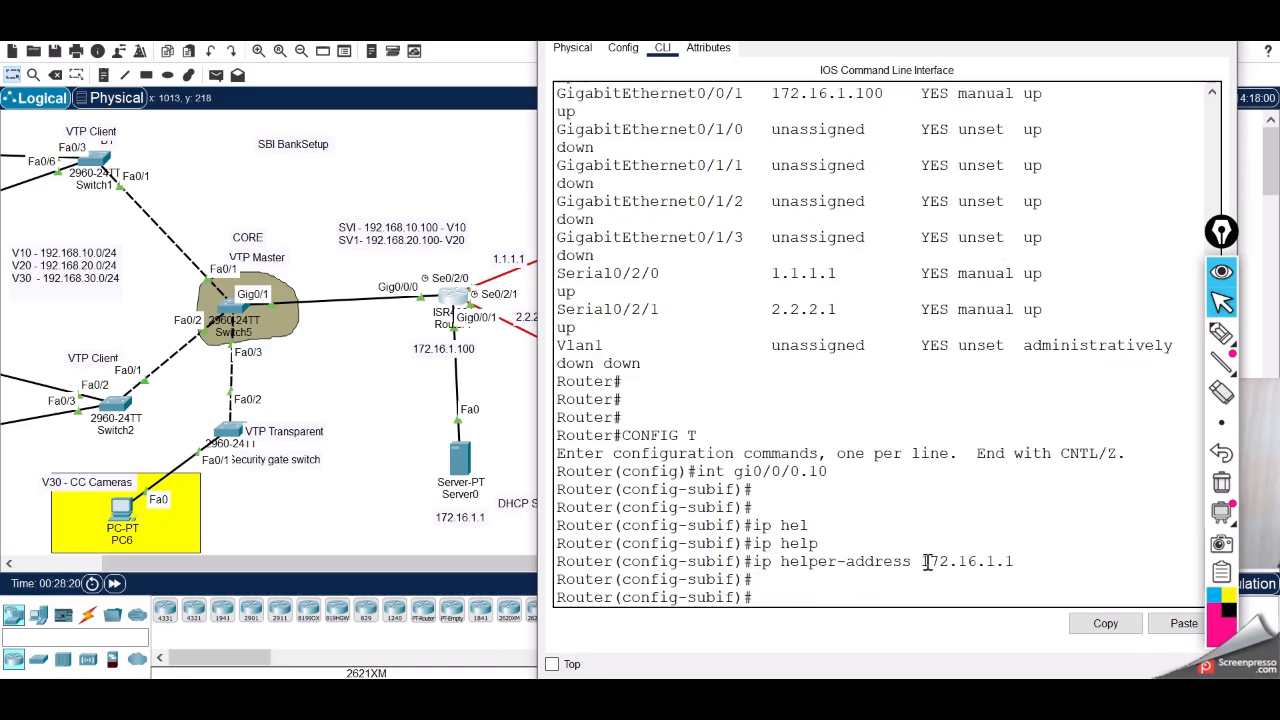
{"action": "left_click_drag", "start_coordinate": [926, 562], "coordinate": [989, 575]}
{"action": "left_click", "coordinate": [1004, 573]}
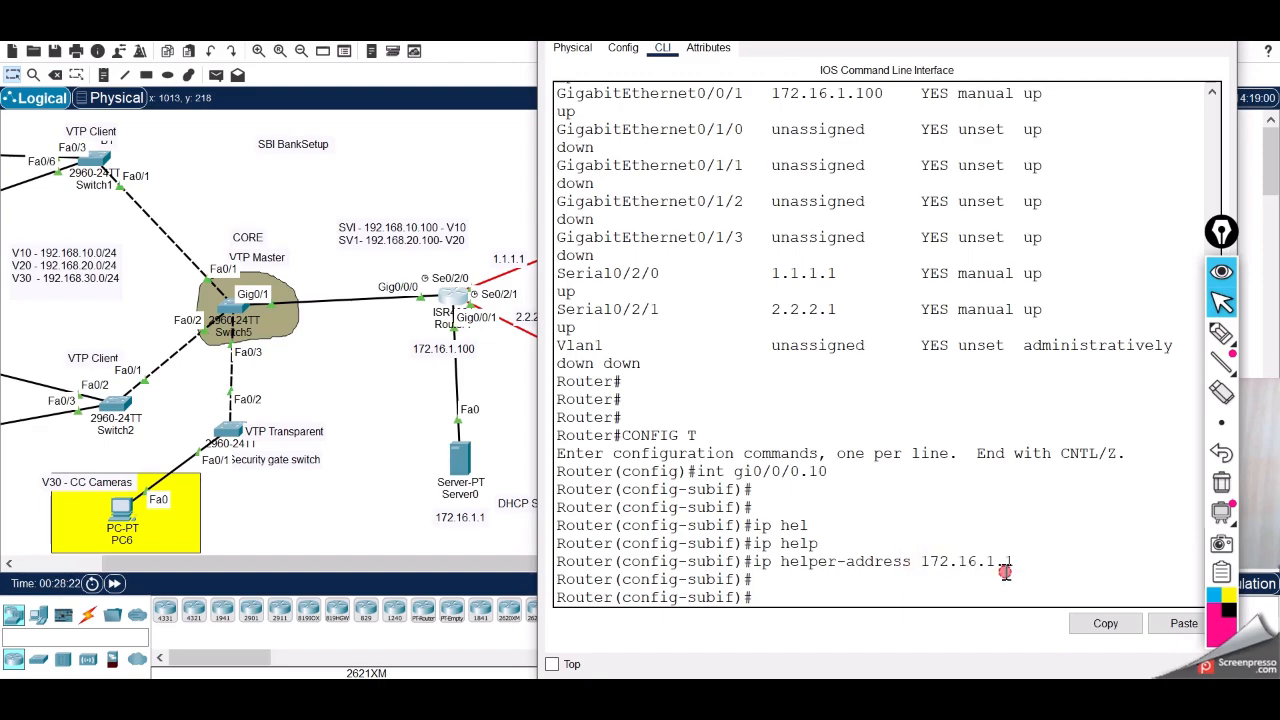
{"action": "key", "text": "Return"}
{"action": "key", "text": "Return"}
Switch to subinterface gi0/0/0.20 and set its IP helper address to 172.16.1.1 as well
{"action": "key", "text": "Up"}
{"action": "key", "text": "Up"}
{"action": "key", "text": "Up"}
{"action": "key", "text": "Up"}
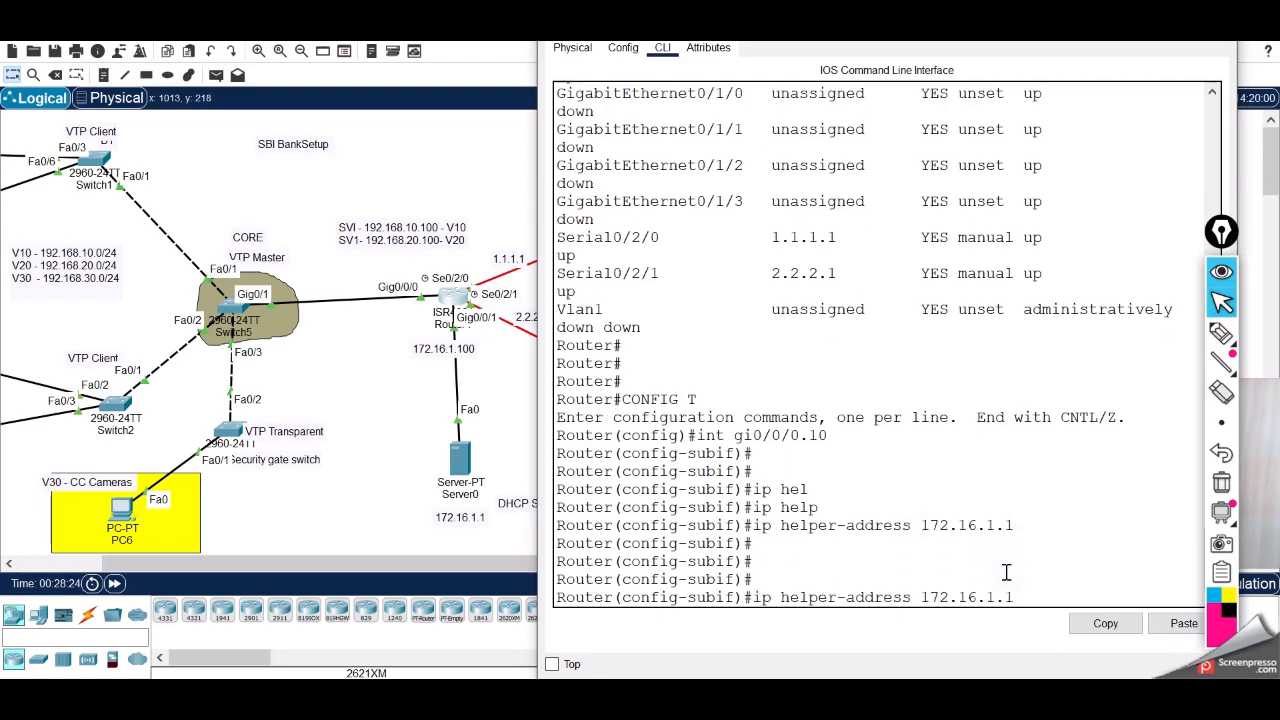
{"action": "key", "text": "BackSpace"}
{"action": "type", "text": "20"}
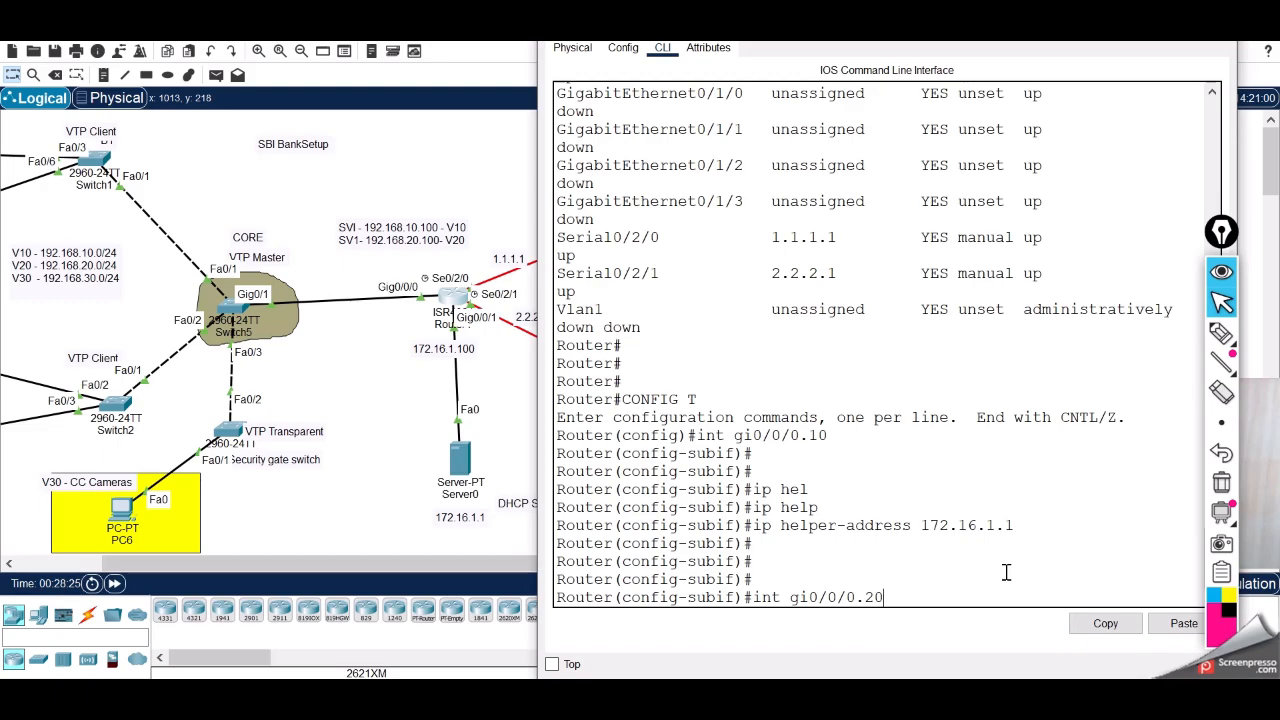
{"action": "key", "text": "Return"}
{"action": "key", "text": "Return"}
{"action": "key", "text": "Return"}
{"action": "key", "text": "Up"}
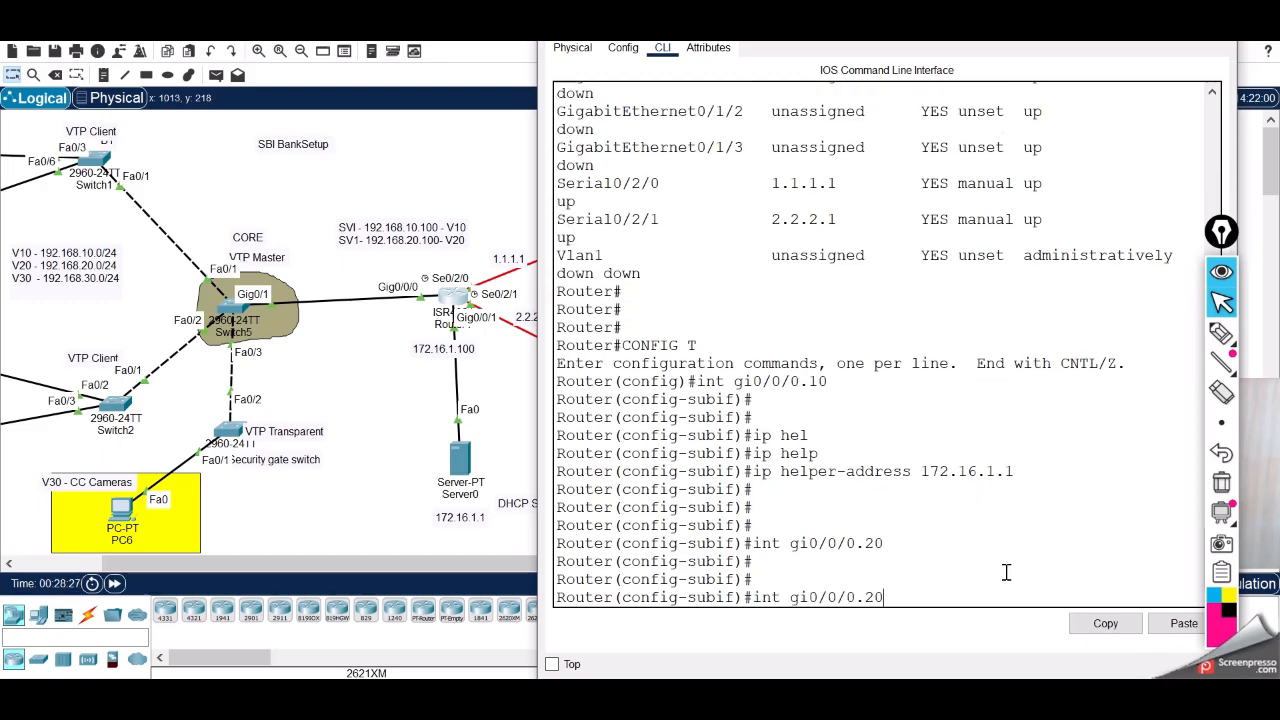
{"action": "key", "text": "Up"}
{"action": "key", "text": "Return"}
{"action": "key", "text": "Return"}
{"action": "key", "text": "Return"}
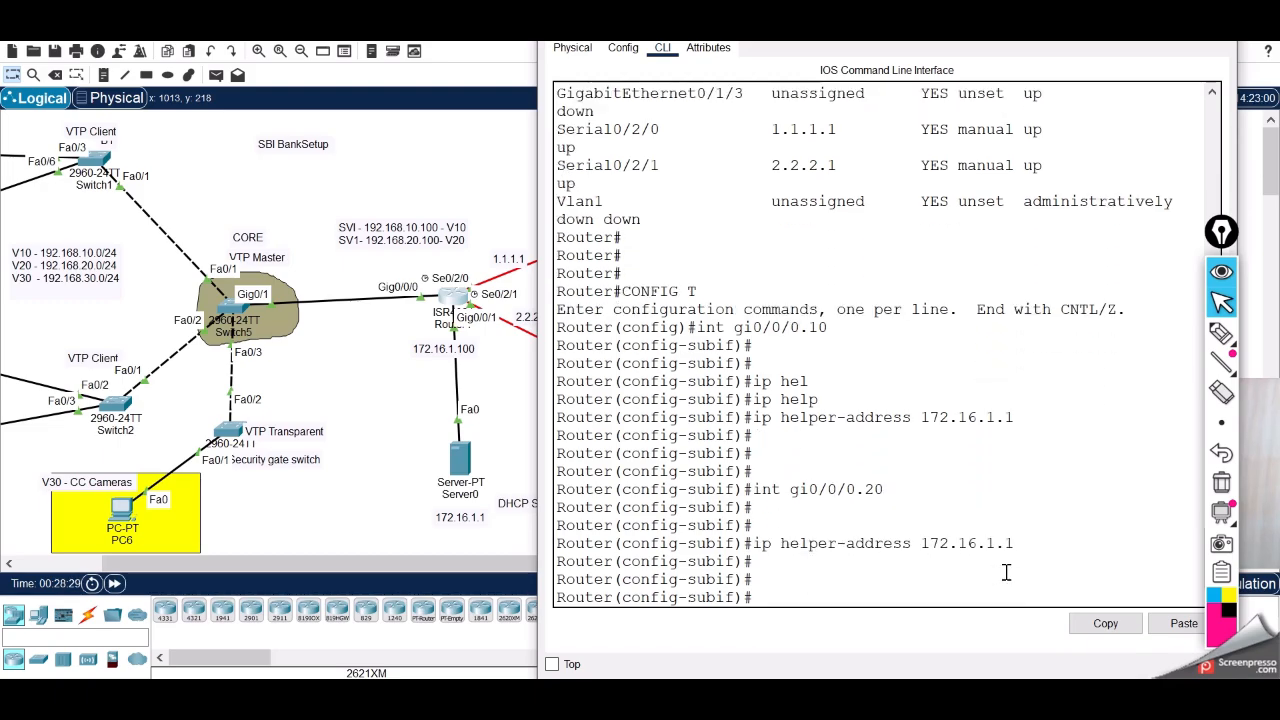
Switch the router's configuration to subinterface gi0/0/0.30
{"action": "key", "text": "Up"}
{"action": "key", "text": "Up"}
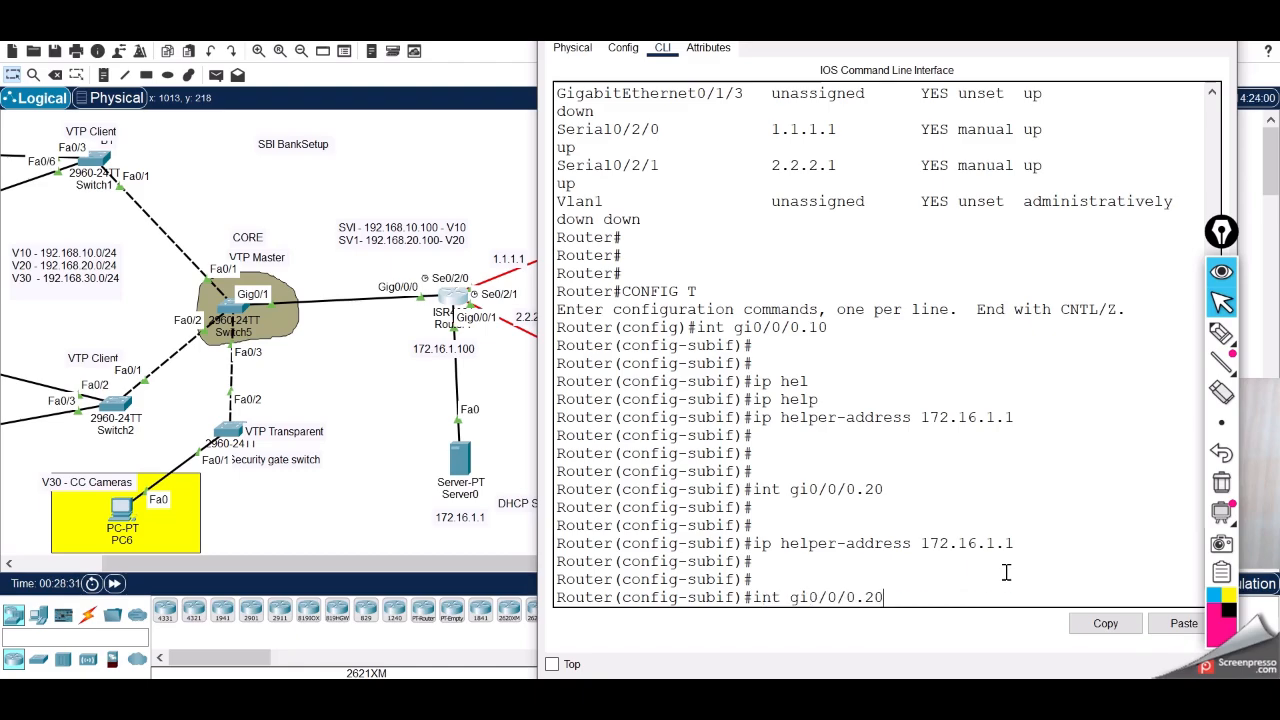
{"action": "key", "text": "BackSpace"}
{"action": "key", "text": "BackSpace"}
{"action": "type", "text": "30"}
{"action": "key", "text": "Return"}
{"action": "key", "text": "Return"}
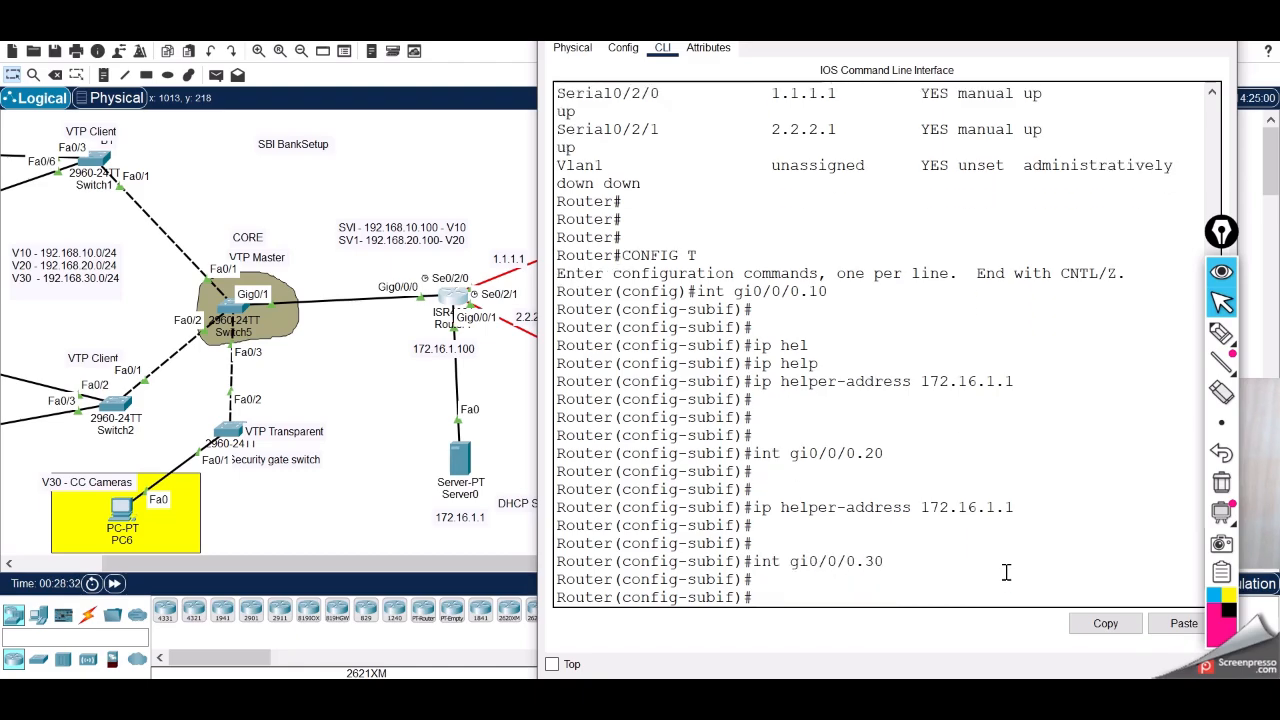
Set the IP helper address of subinterface gi0/0/0.30 to 172.16.1.1, highlight the entered relay commands and put the router window away
{"action": "key", "text": "Up"}
{"action": "key", "text": "Up"}
{"action": "key", "text": "Return"}
{"action": "key", "text": "Return"}
{"action": "key", "text": "Return"}
{"action": "key", "text": "Return"}
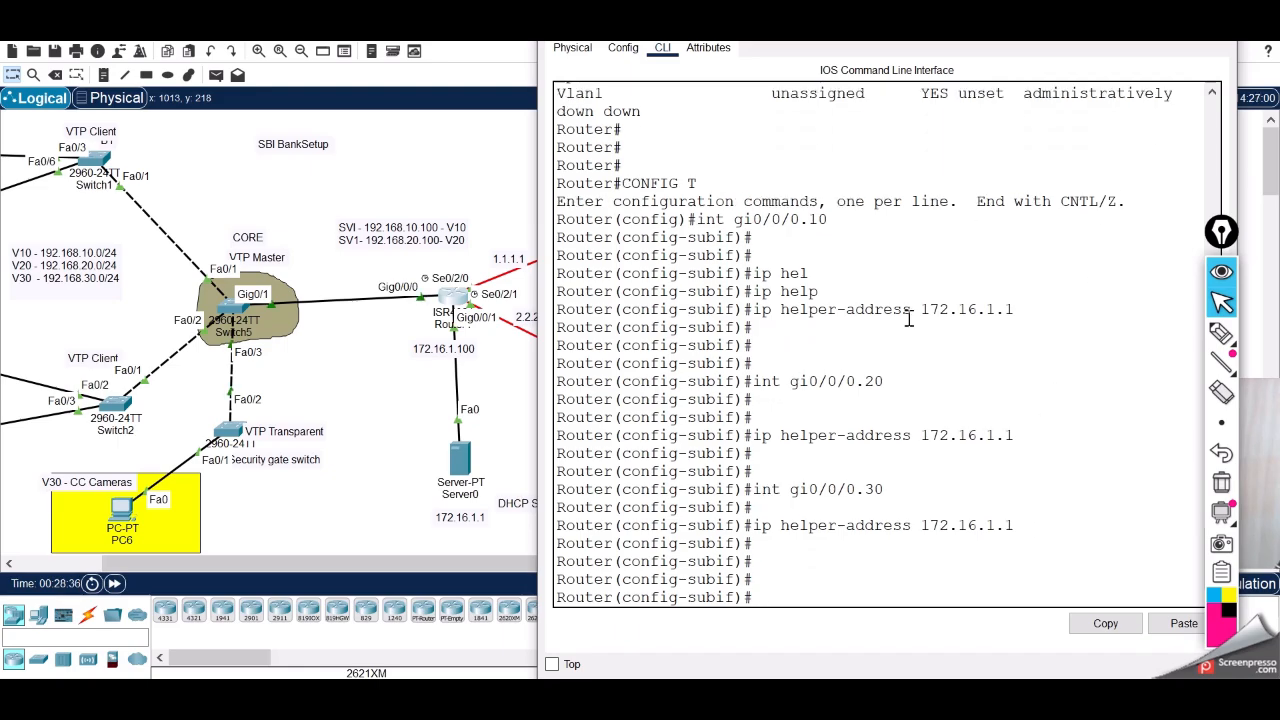
{"action": "left_click_drag", "start_coordinate": [762, 219], "coordinate": [1002, 558]}
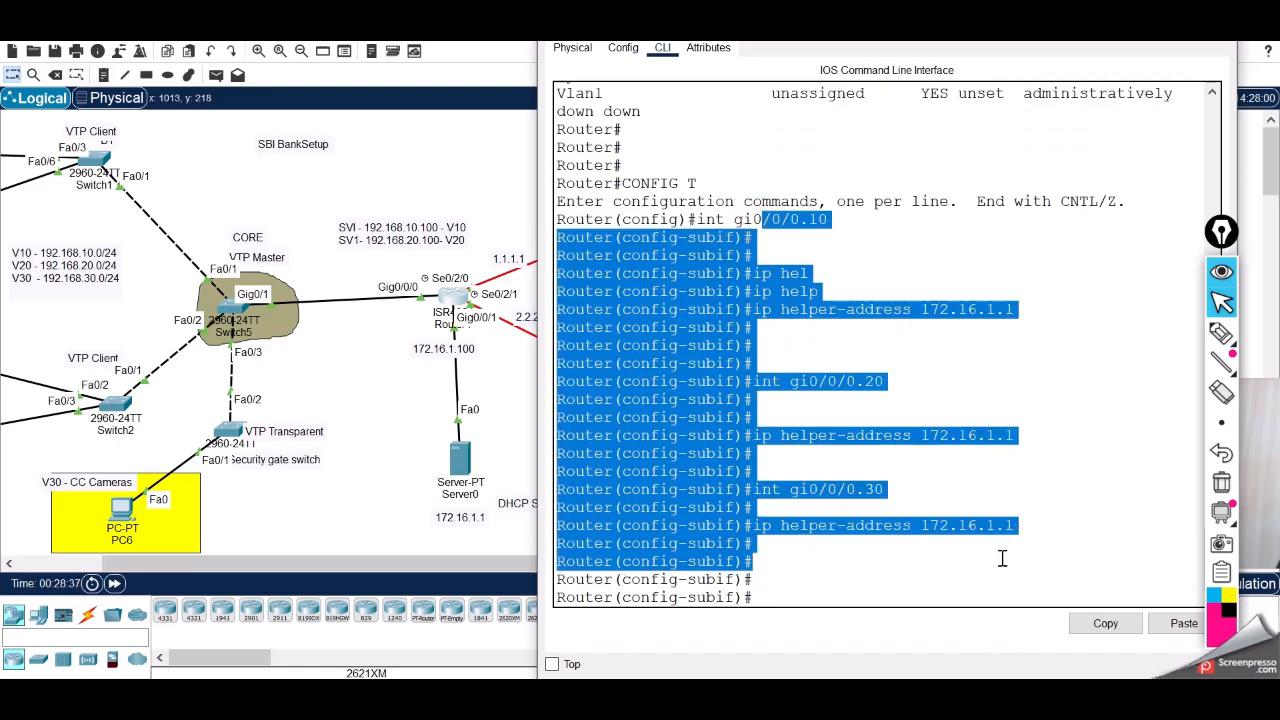
{"action": "left_click", "coordinate": [1150, 30]}
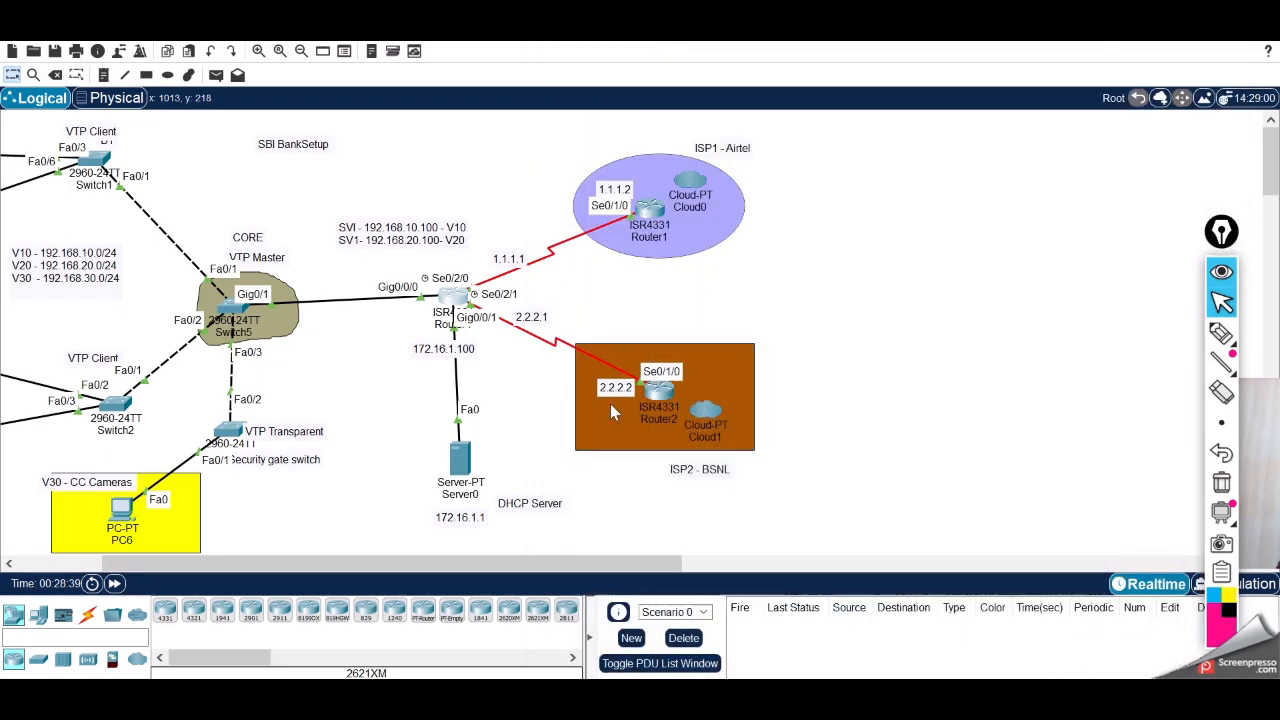
Request a new address on PC0 by switching its IP configuration to Static and back to DHCP
{"action": "left_click_drag", "start_coordinate": [533, 573], "coordinate": [449, 573]}
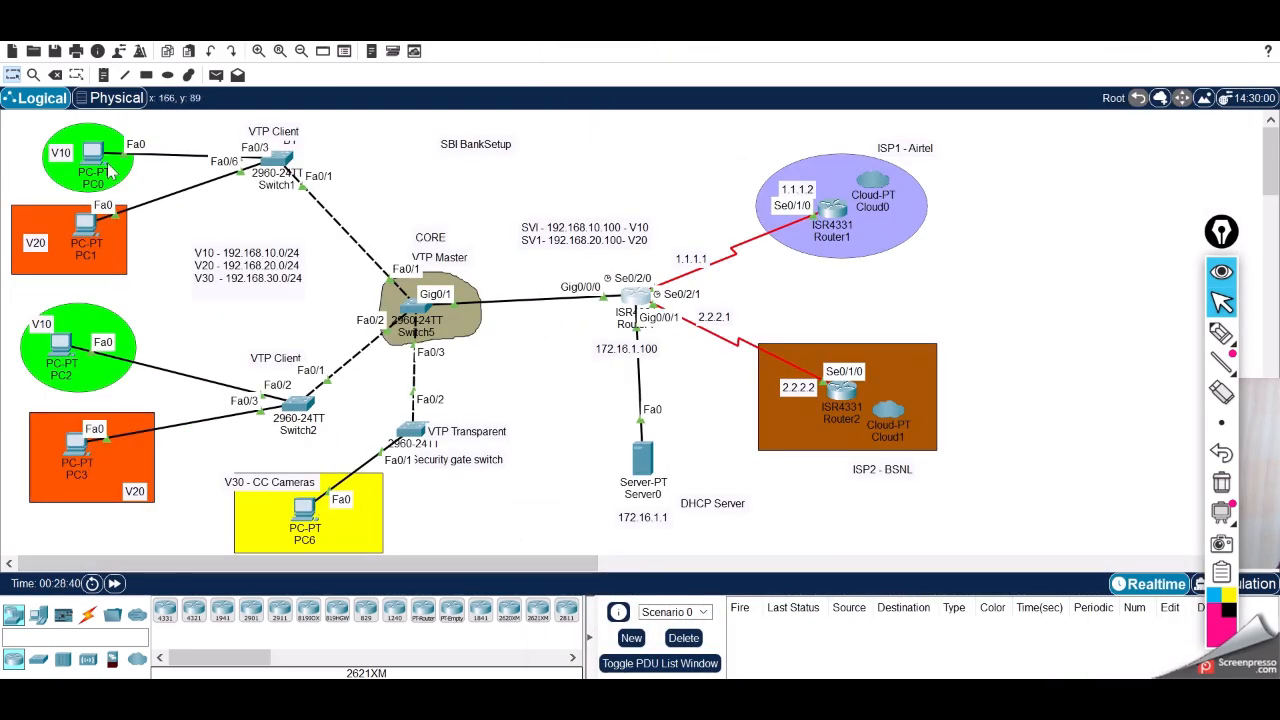
{"action": "left_click", "coordinate": [97, 153]}
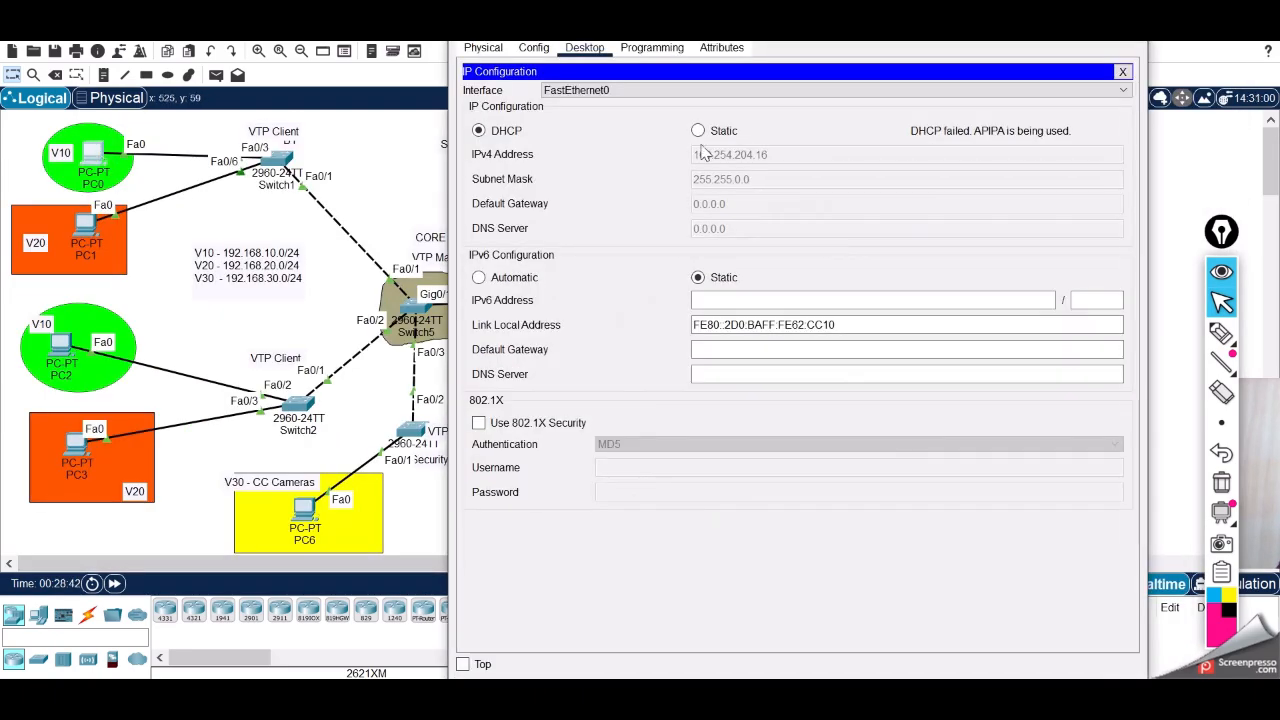
{"action": "left_click", "coordinate": [698, 131]}
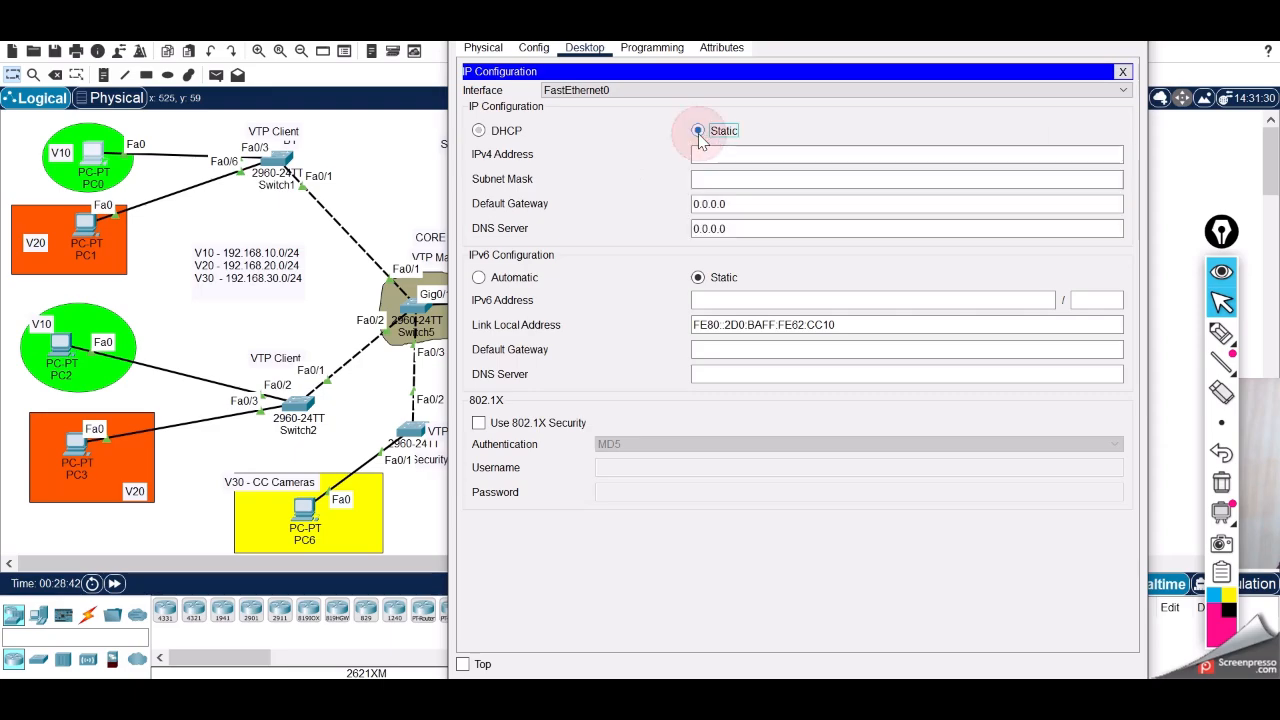
{"action": "left_click", "coordinate": [480, 131]}
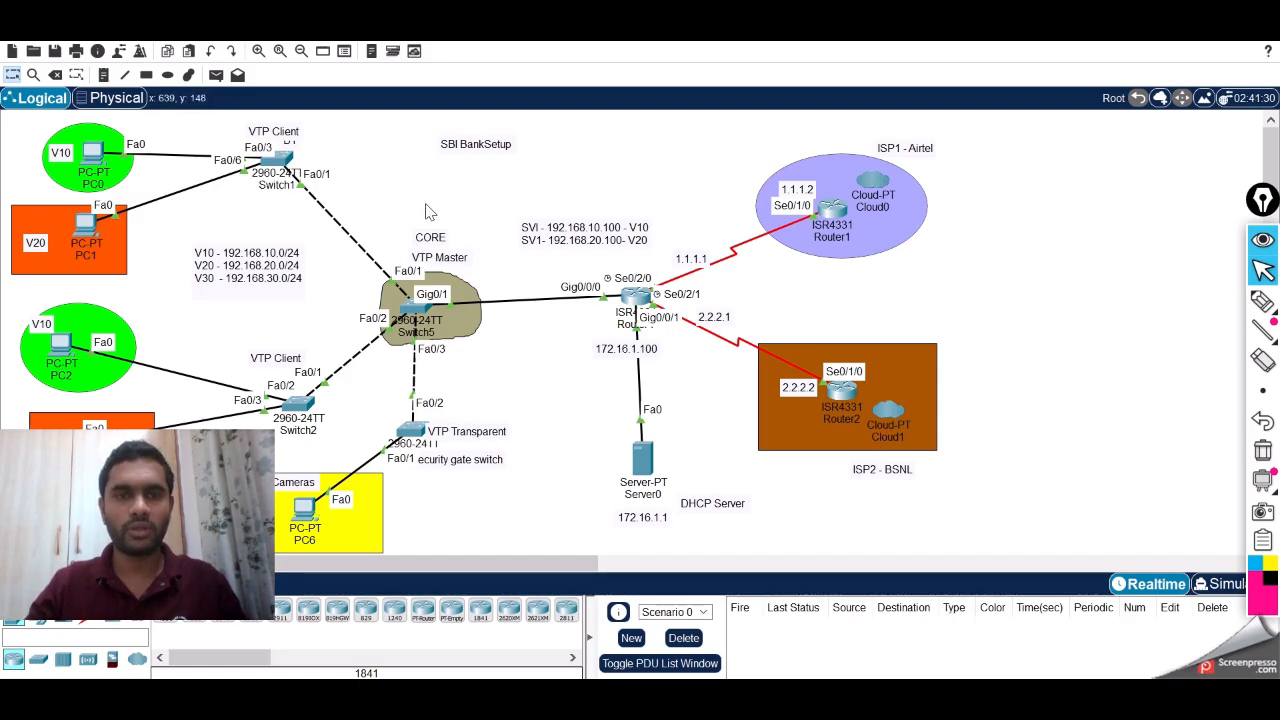
Enter simulation mode and trigger a new DHCP request from PC0 by toggling its IP configuration to Static and back to DHCP
{"action": "left_click", "coordinate": [1207, 592]}
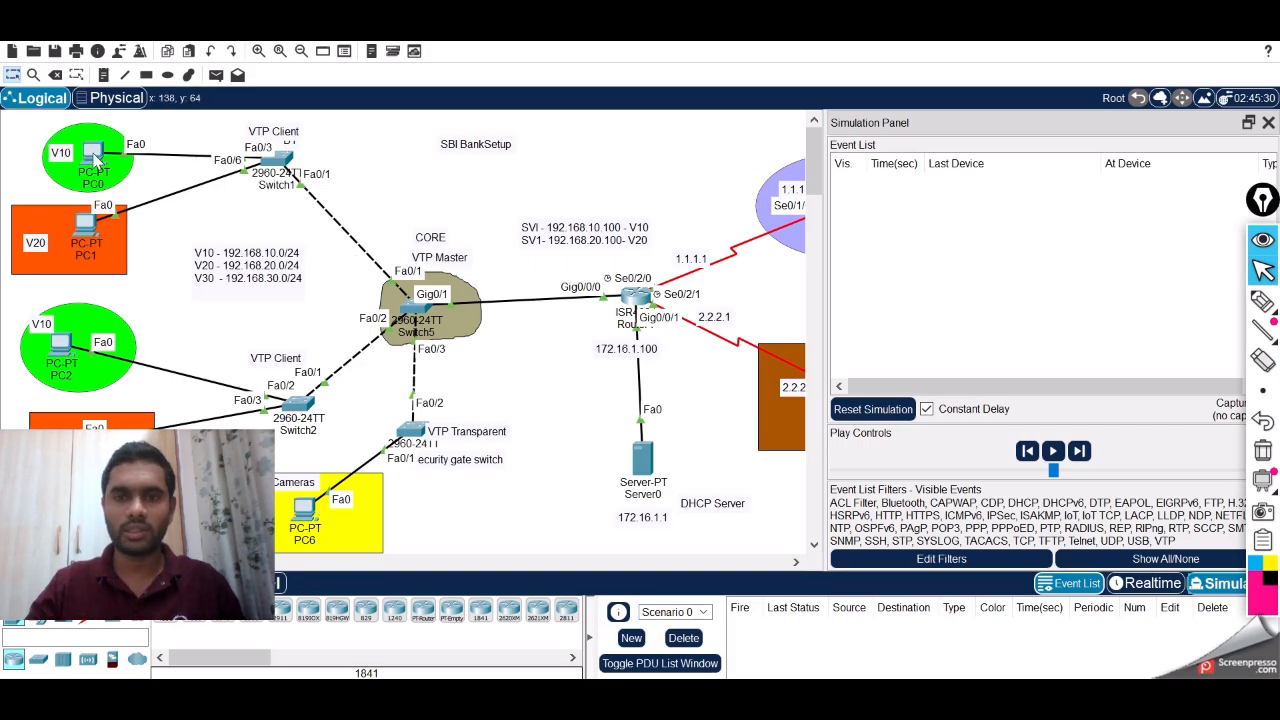
{"action": "left_click", "coordinate": [93, 155]}
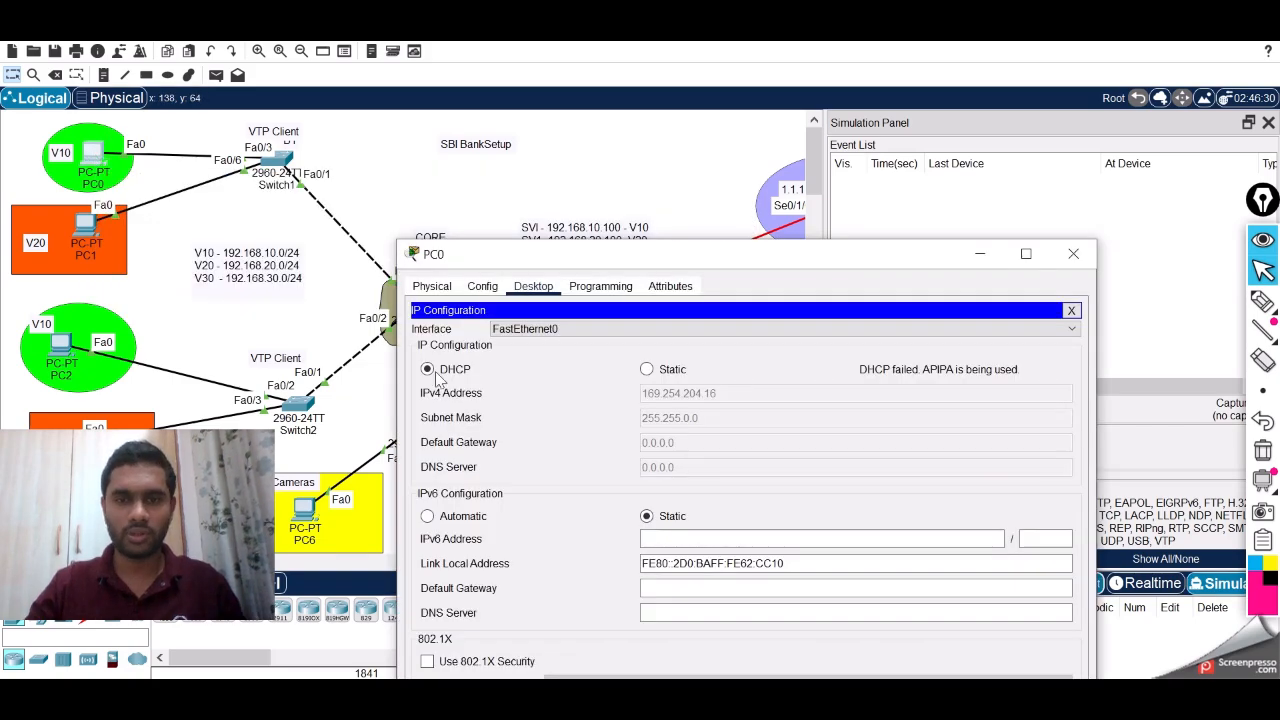
{"action": "left_click", "coordinate": [665, 369]}
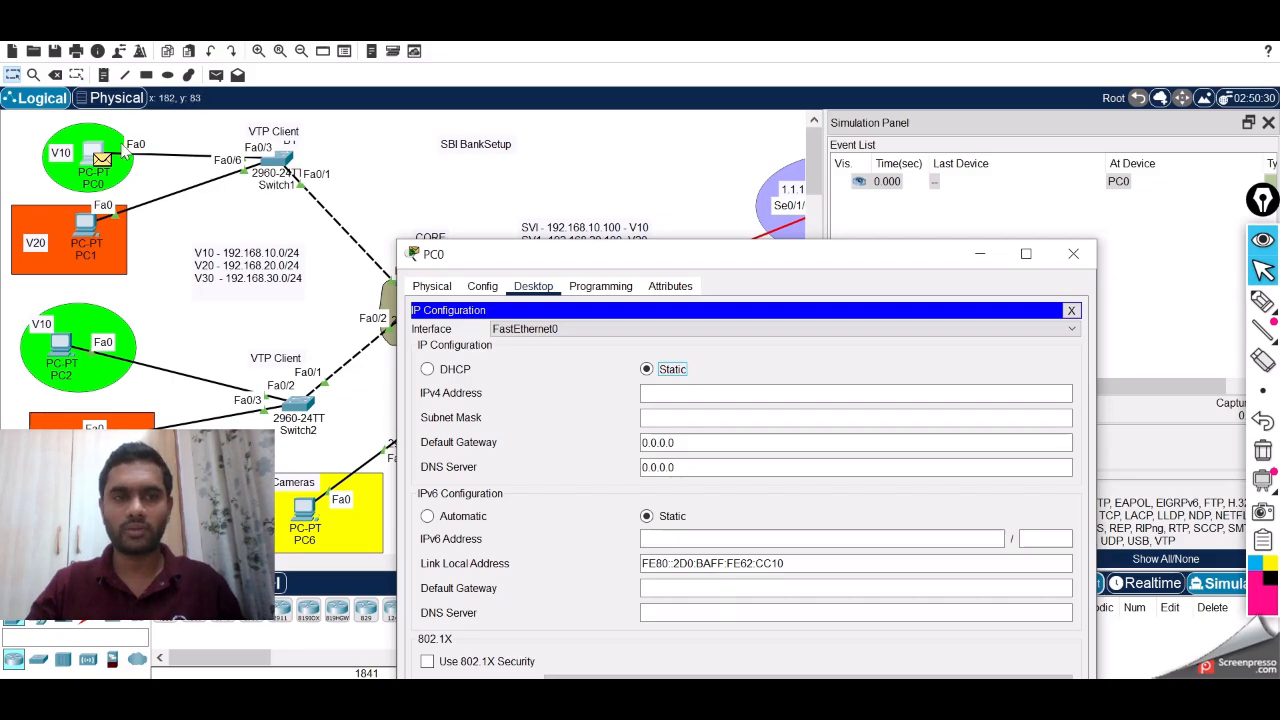
{"action": "left_click", "coordinate": [458, 371]}
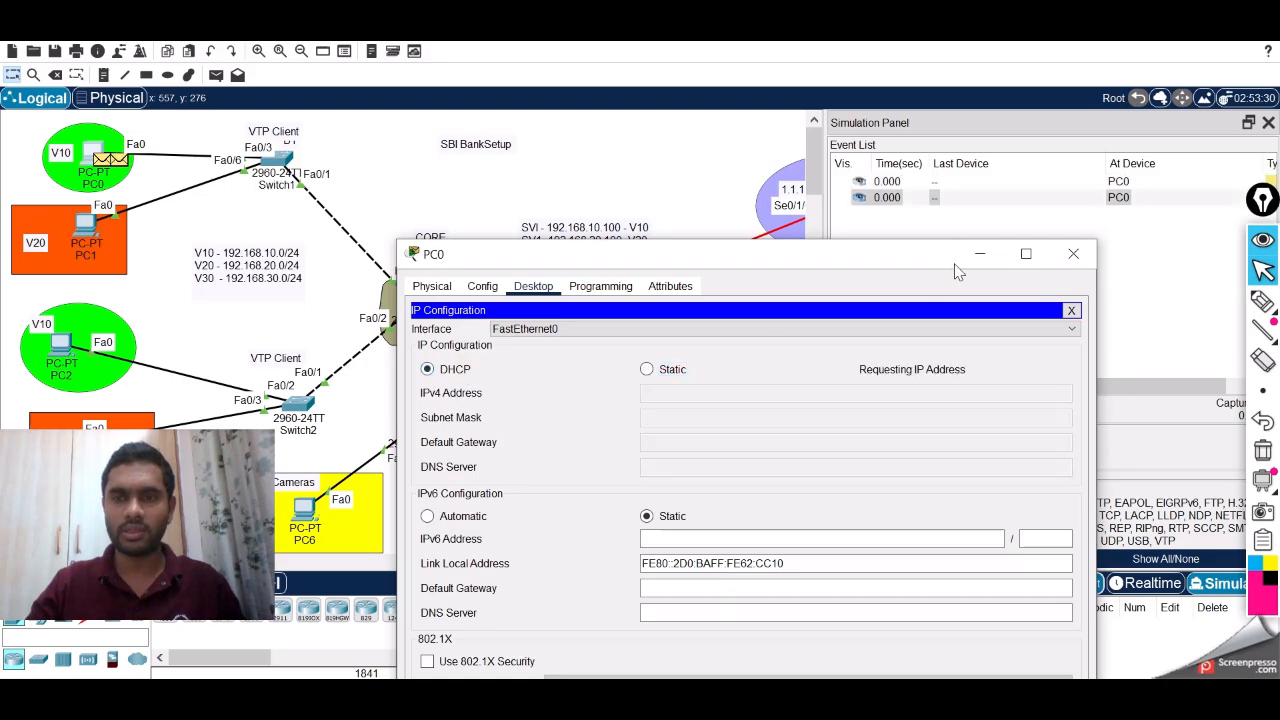
{"action": "left_click", "coordinate": [981, 256]}
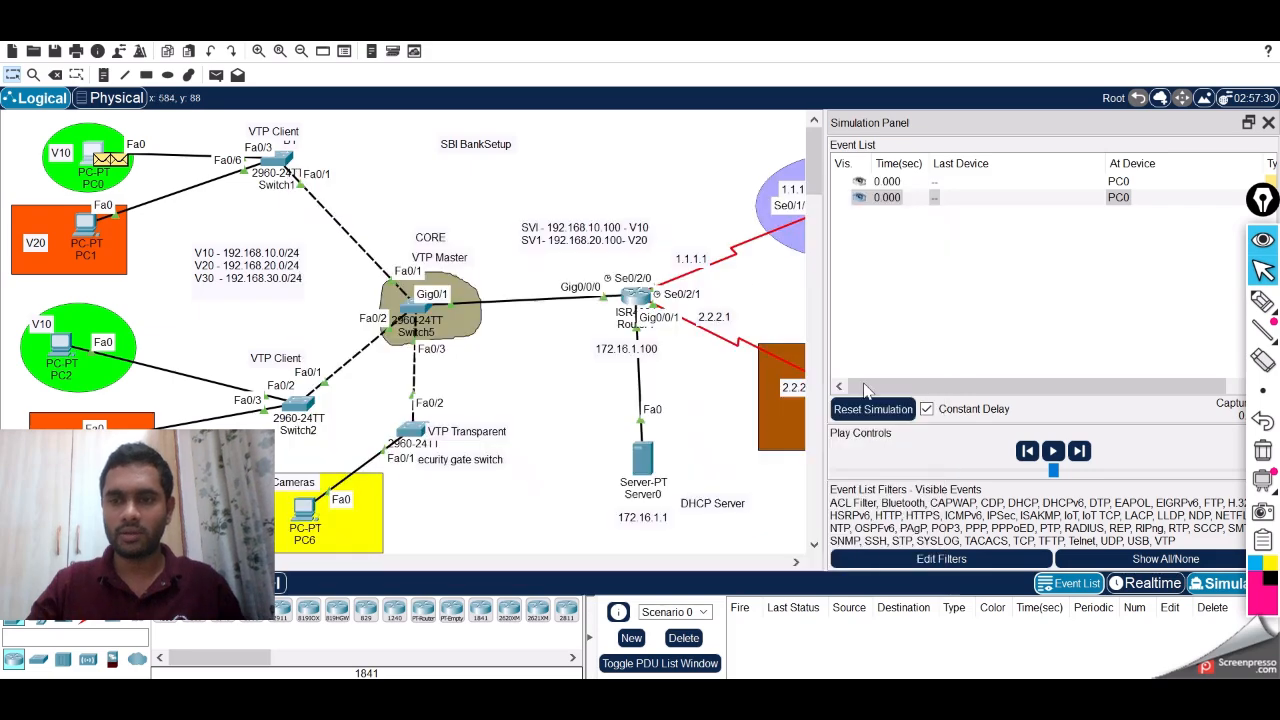
Play the simulation to follow PC0's DHCP packet through the network, and pause it once the packet reaches Server0
{"action": "left_click", "coordinate": [1054, 453]}
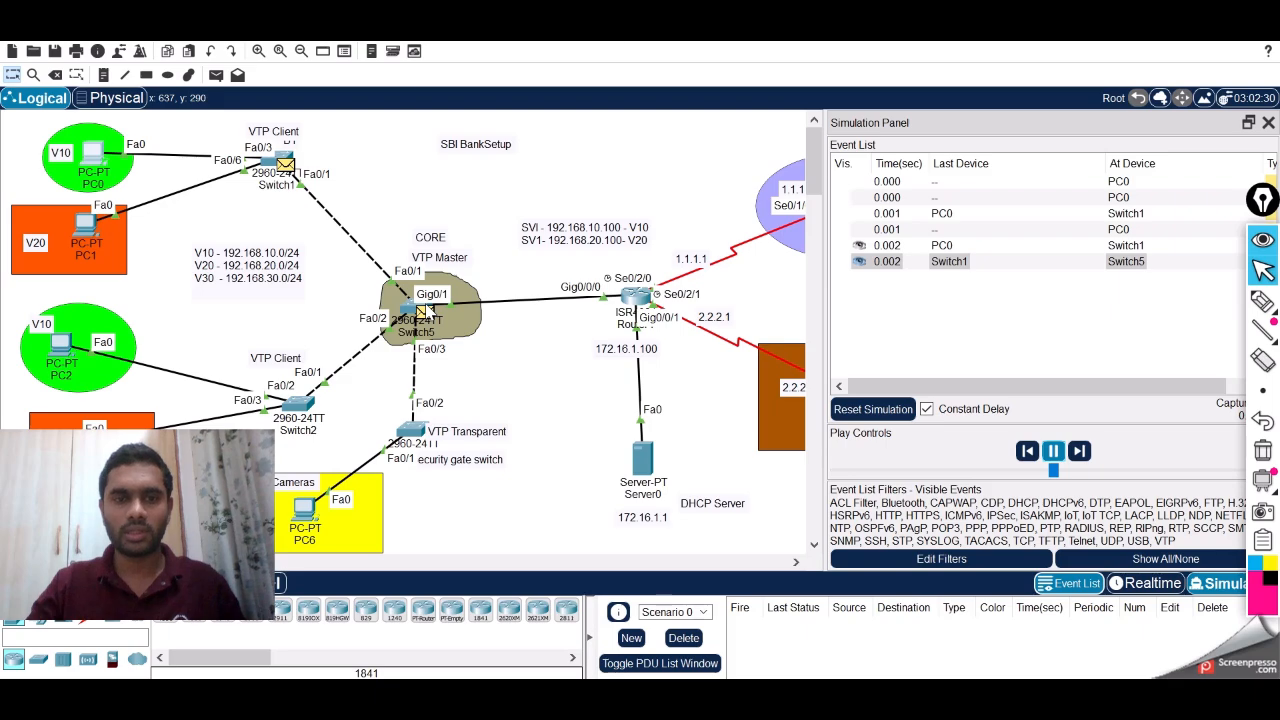
{"action": "mouse_move", "coordinate": [427, 311]}
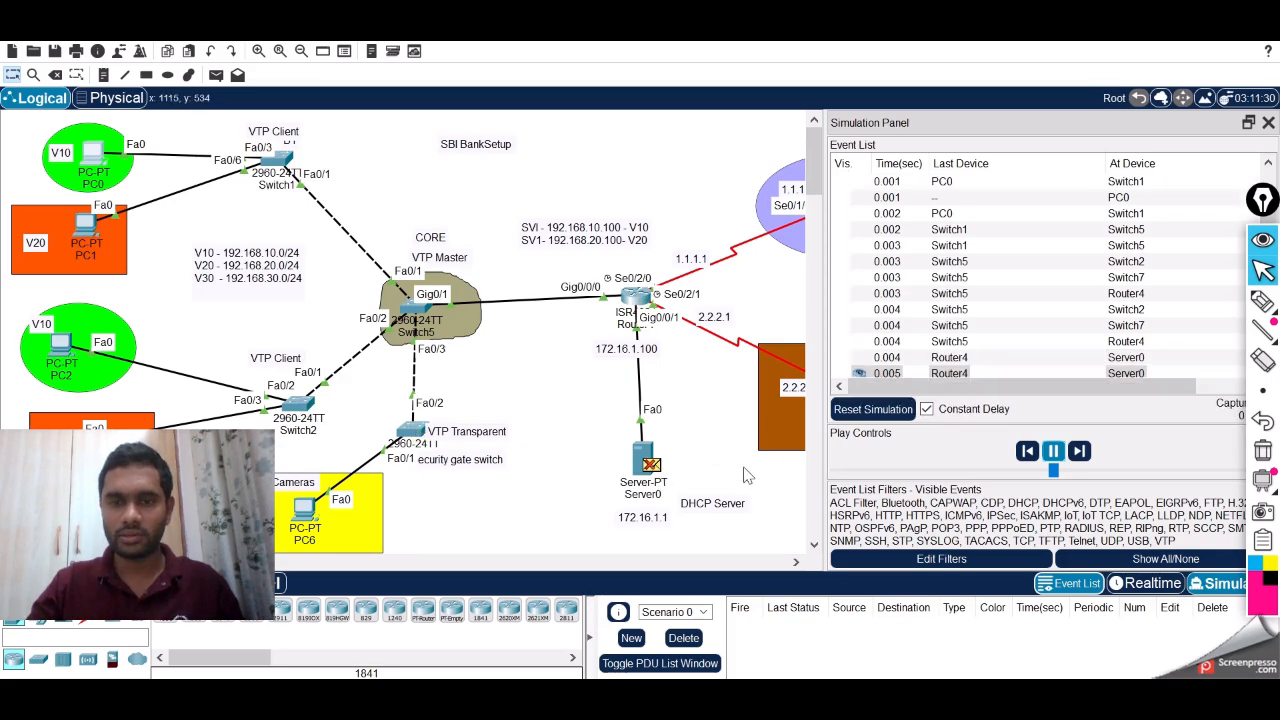
{"action": "left_click", "coordinate": [1055, 460]}
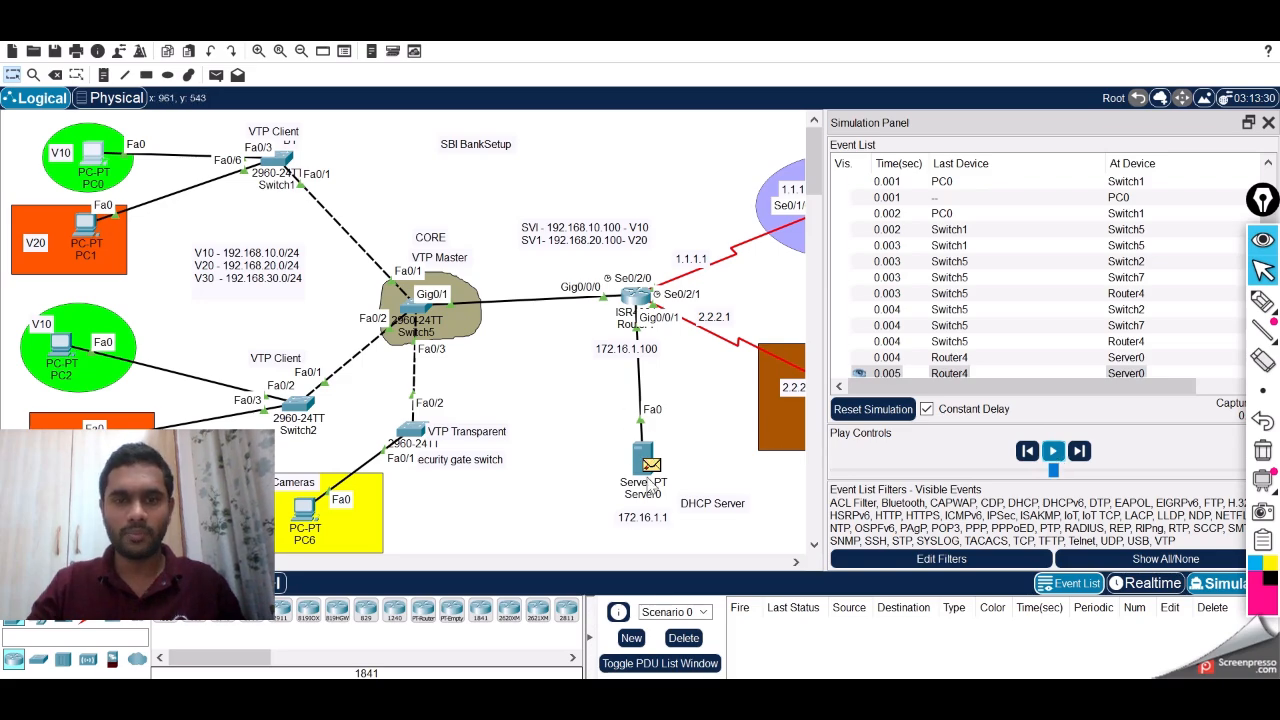
{"action": "scroll", "coordinate": [1025, 320], "scroll_direction": "down", "scroll_amount": 1}
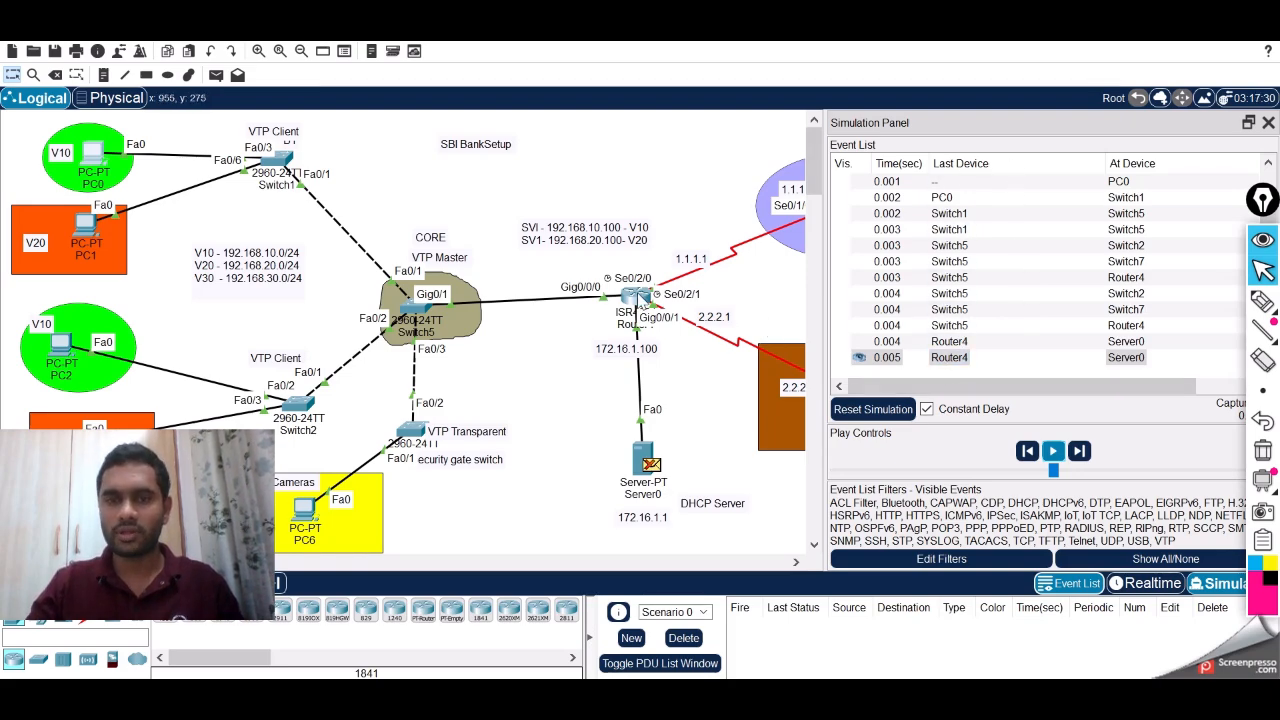
Open the PDU information of the last event from Router4 to Server0 and examine the inbound Layer 7 processing
{"action": "left_click", "coordinate": [960, 364]}
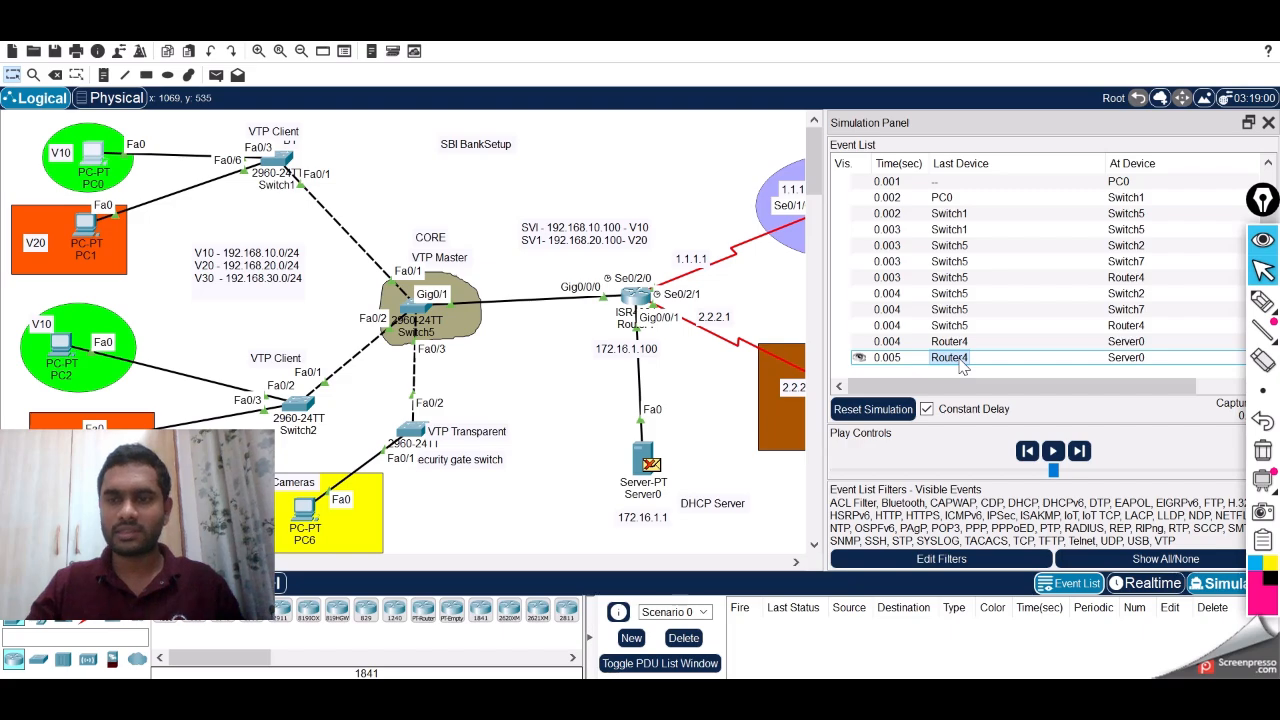
{"action": "left_click", "coordinate": [960, 366]}
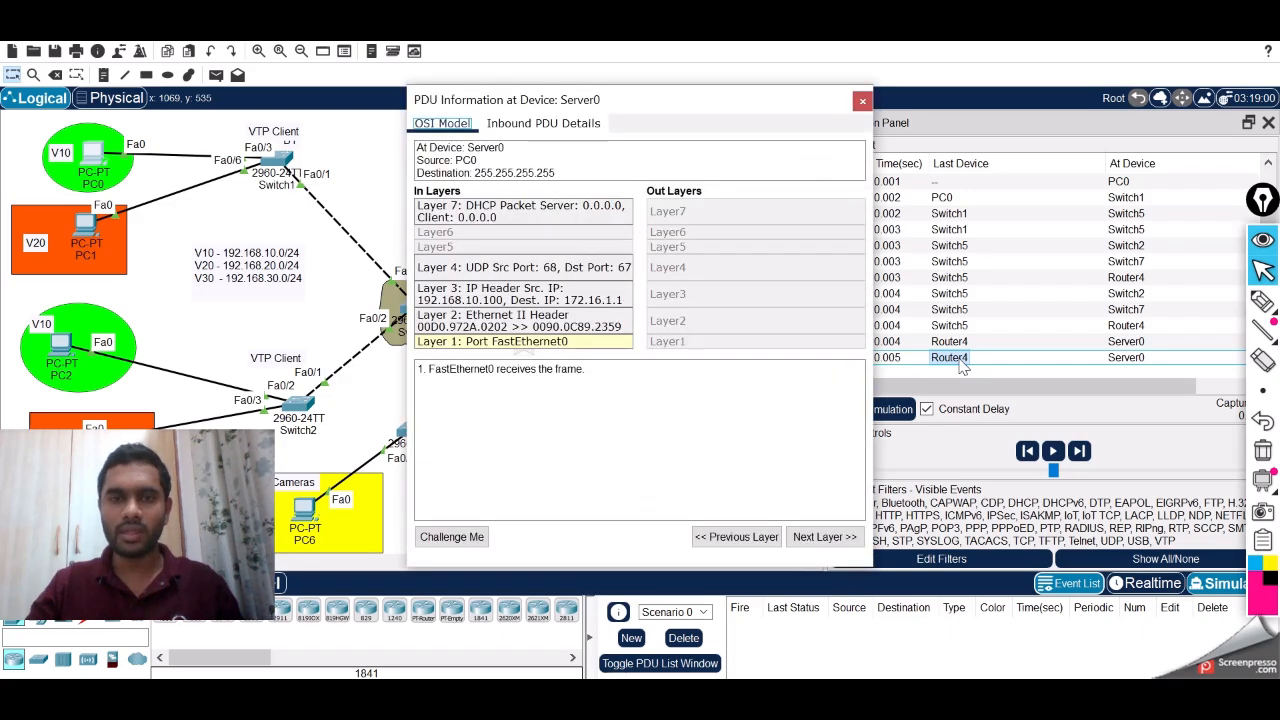
{"action": "left_click", "coordinate": [540, 208]}
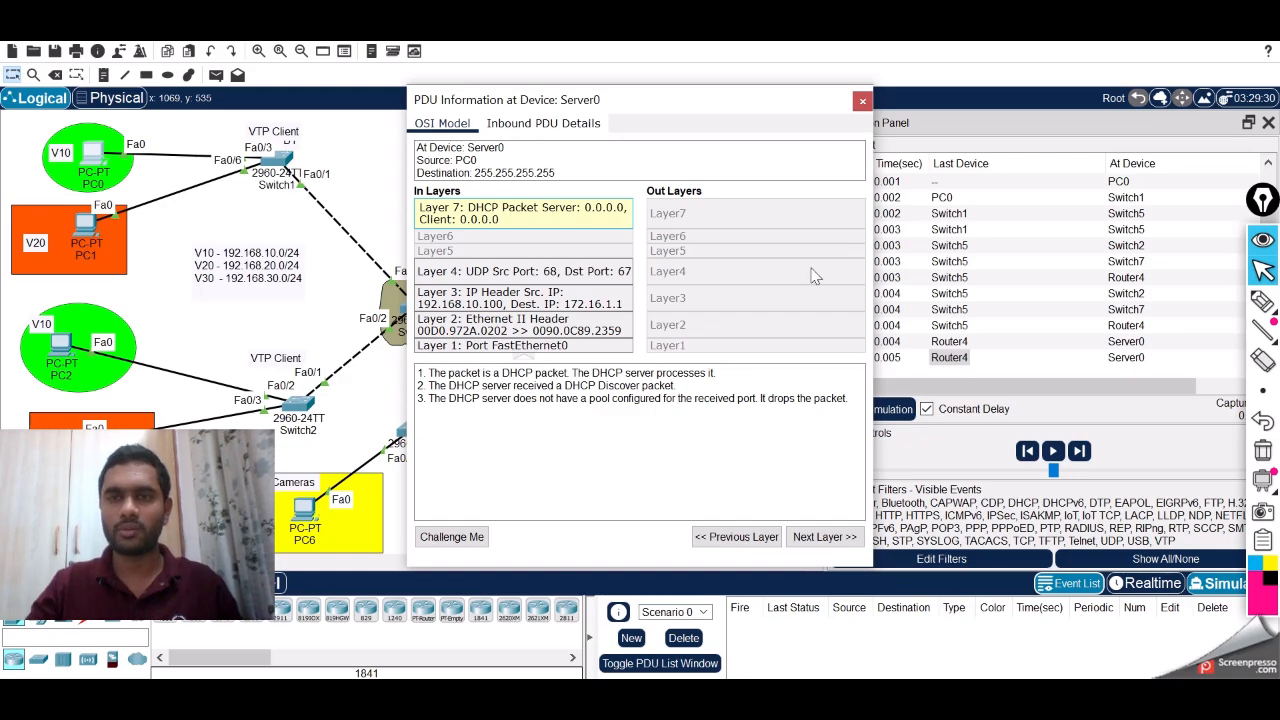
Underline the key words in the third line of the Layer 7 description with the annotation pen
{"action": "left_click", "coordinate": [1262, 301]}
{"action": "left_click", "coordinate": [1172, 303]}
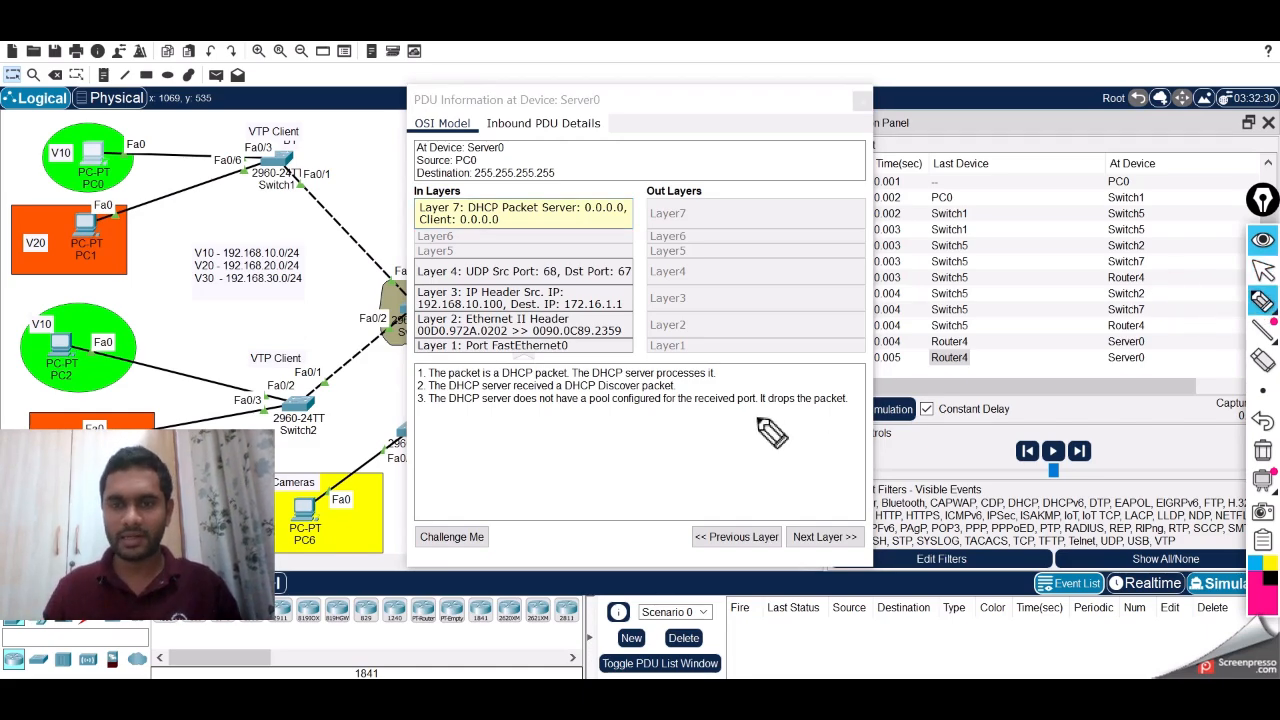
{"action": "left_click_drag", "start_coordinate": [720, 409], "coordinate": [838, 411]}
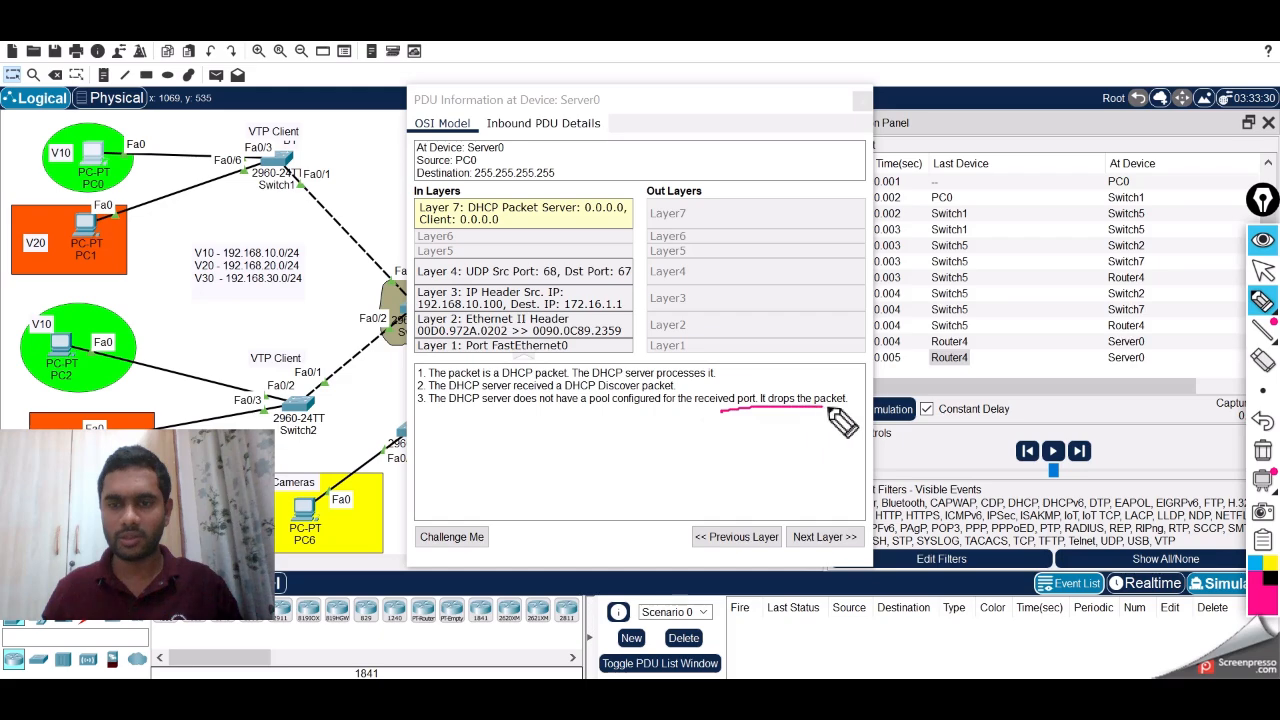
{"action": "left_click_drag", "start_coordinate": [485, 411], "coordinate": [770, 408]}
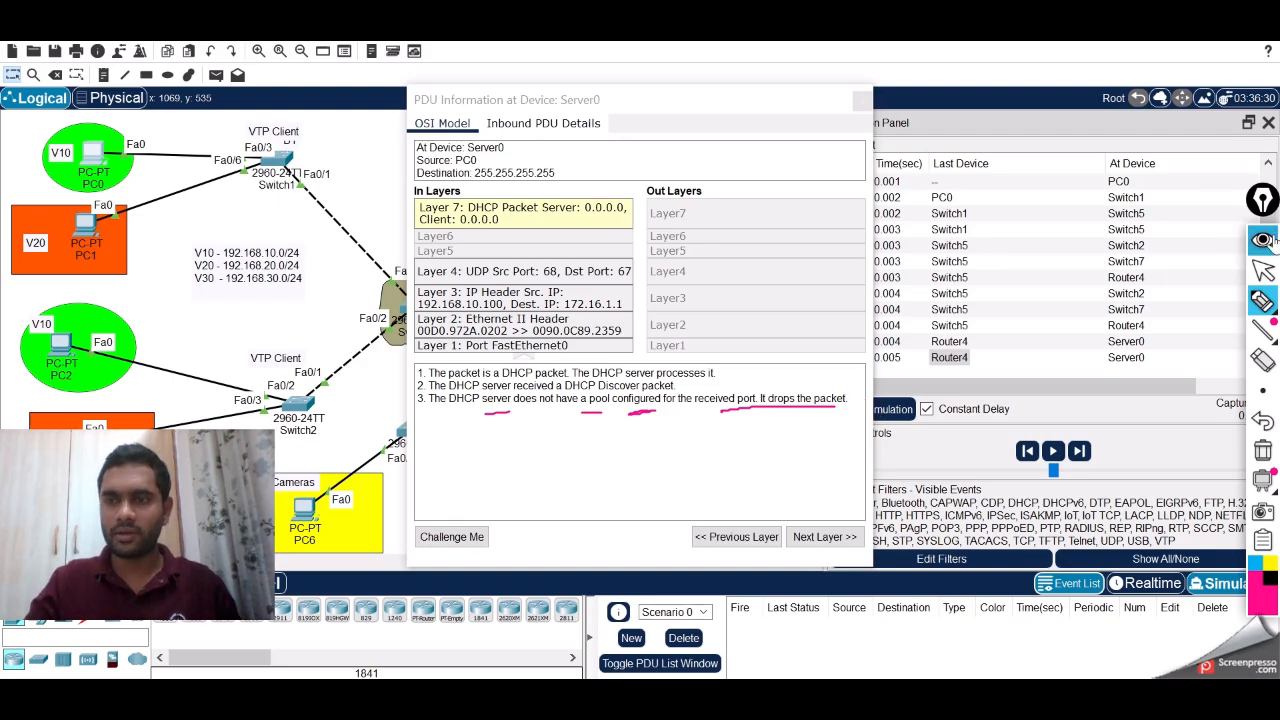
{"action": "left_click", "coordinate": [1261, 274]}
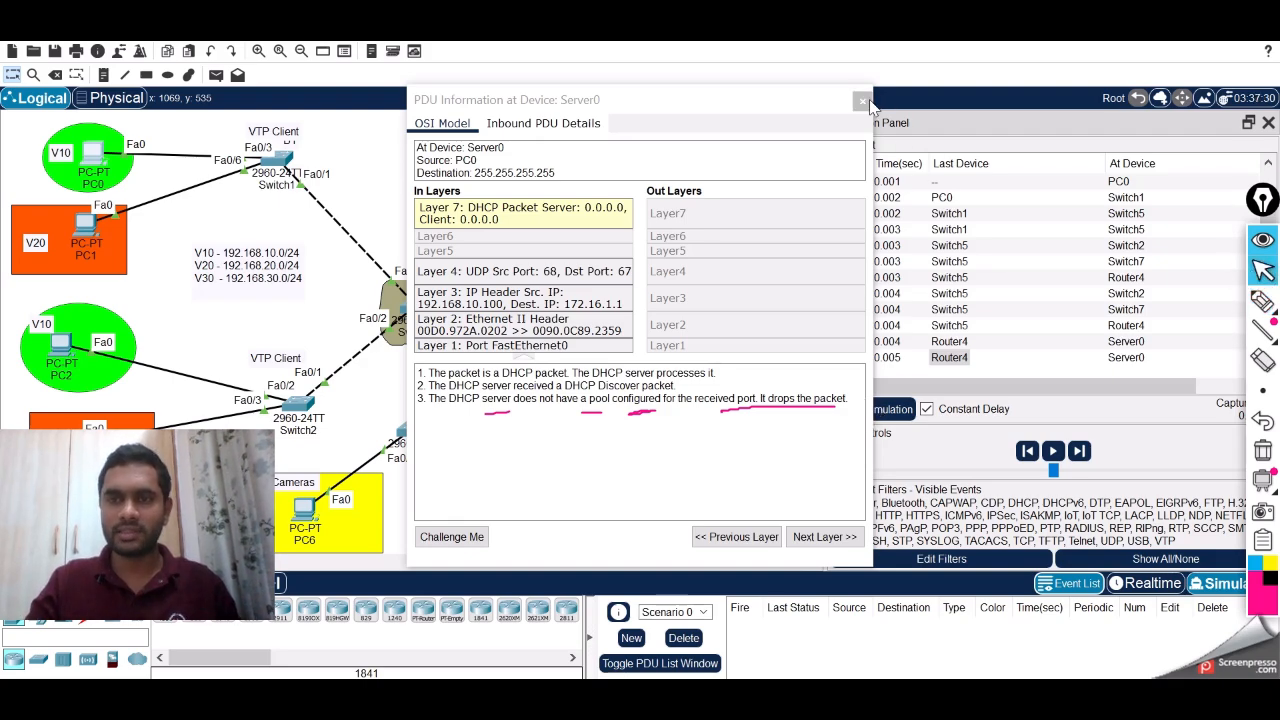
Close the PDU information, return to realtime mode and erase the pen annotations
{"action": "left_click", "coordinate": [862, 102]}
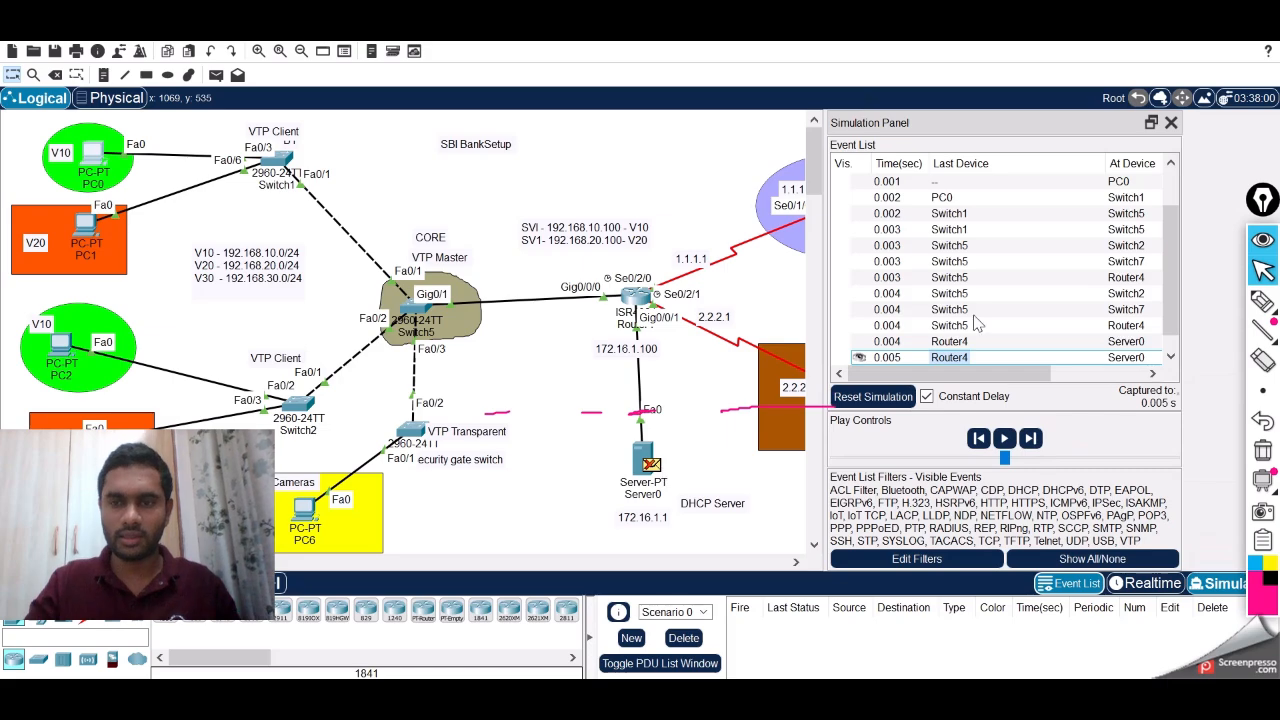
{"action": "left_click", "coordinate": [1150, 586]}
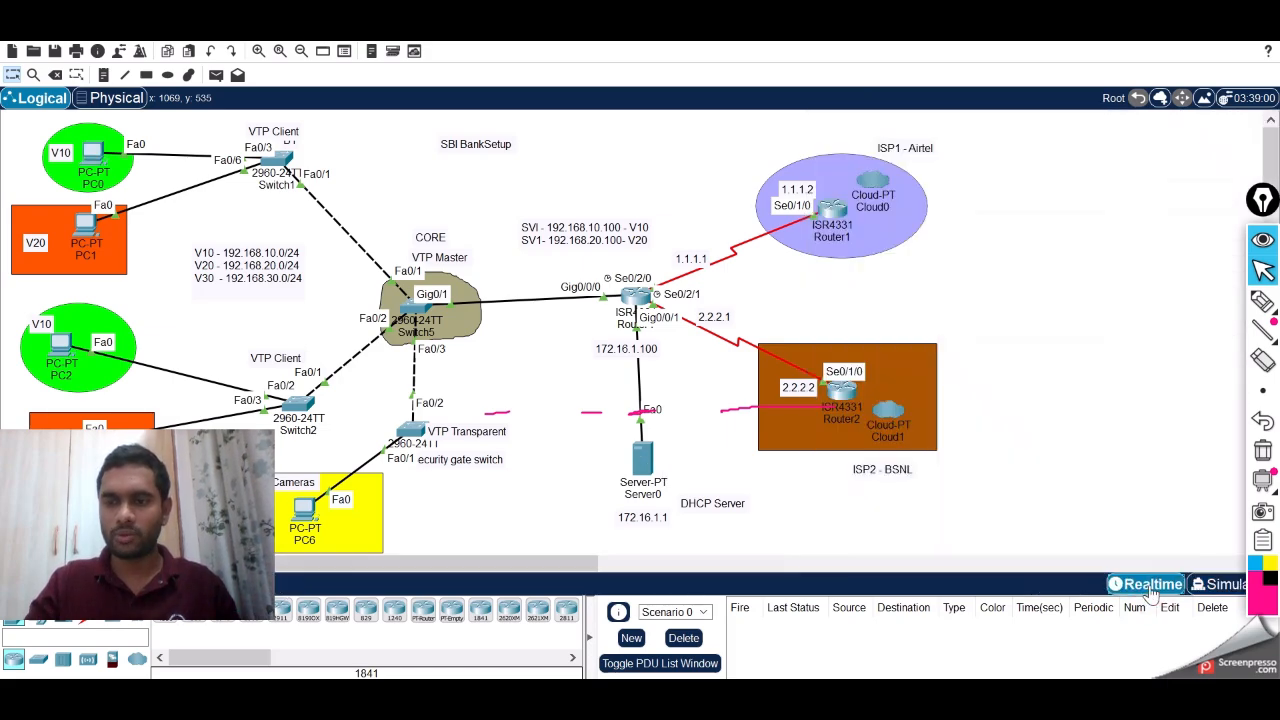
{"action": "left_click", "coordinate": [1262, 452]}
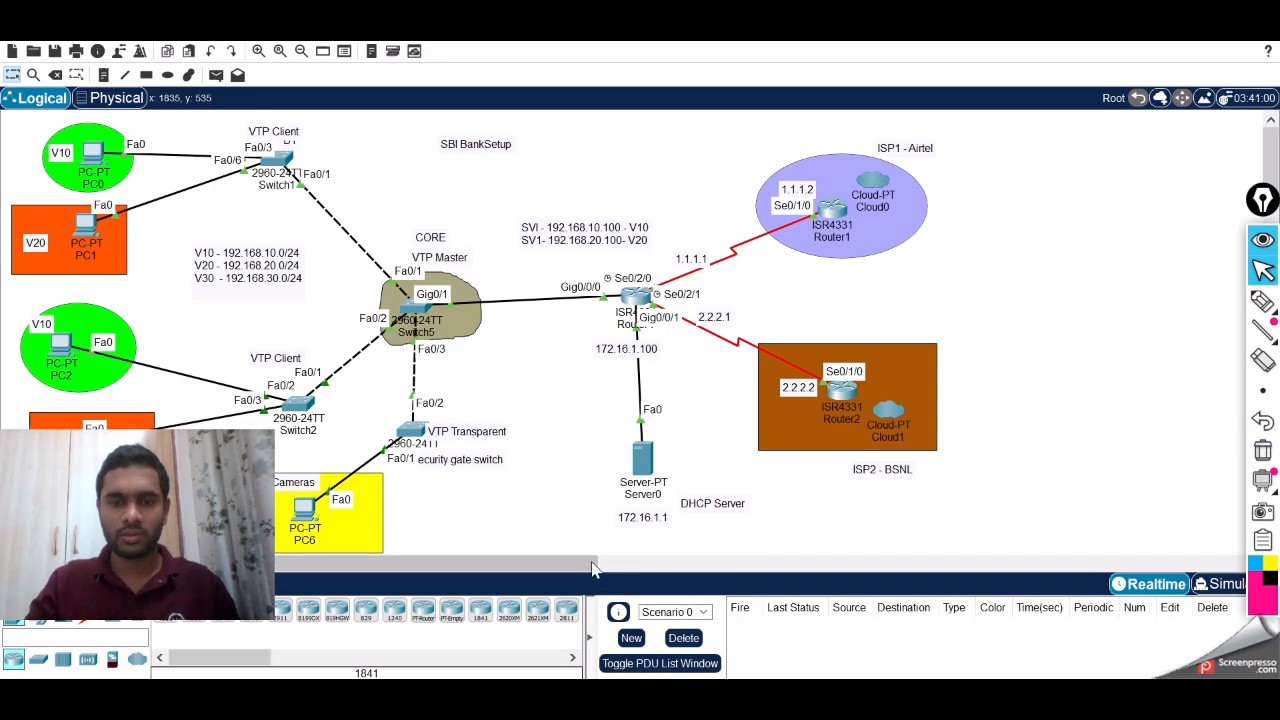
Set the start IP address of VLAN10POOL in Server0's DHCP service to 192.168.10.5 and save the pool
{"action": "left_click_drag", "start_coordinate": [590, 561], "coordinate": [689, 551]}
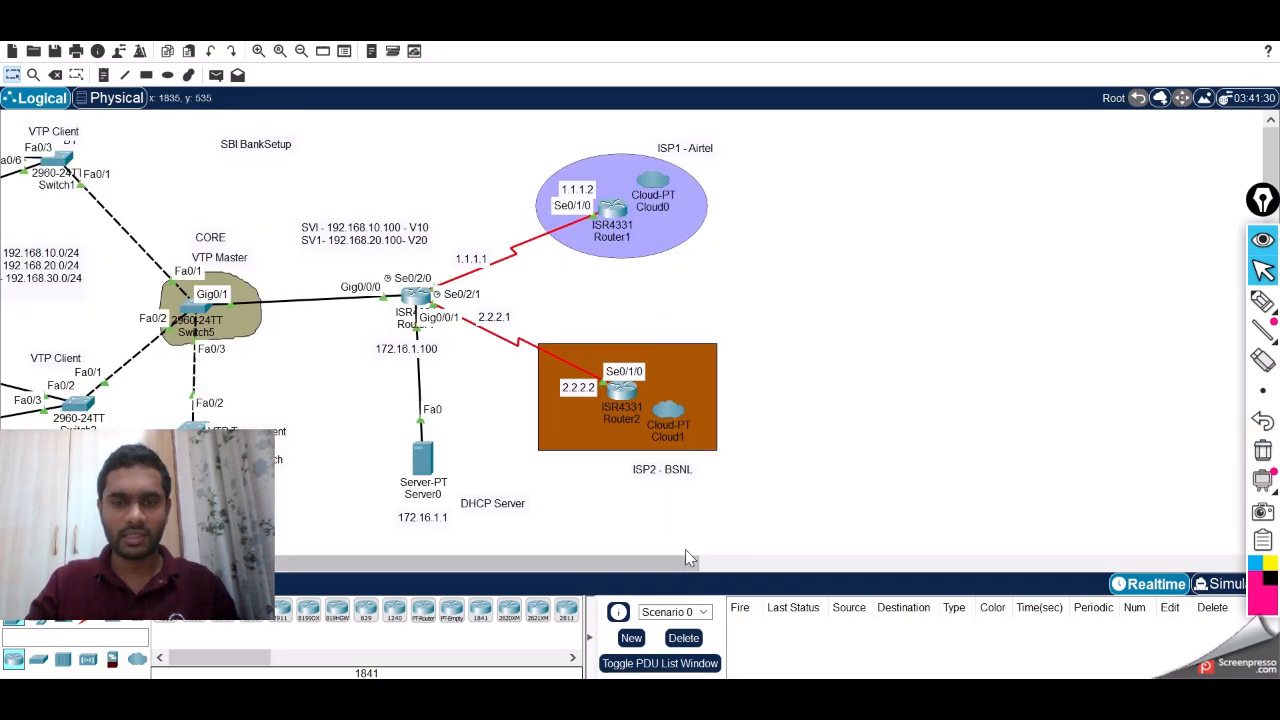
{"action": "left_click", "coordinate": [422, 458]}
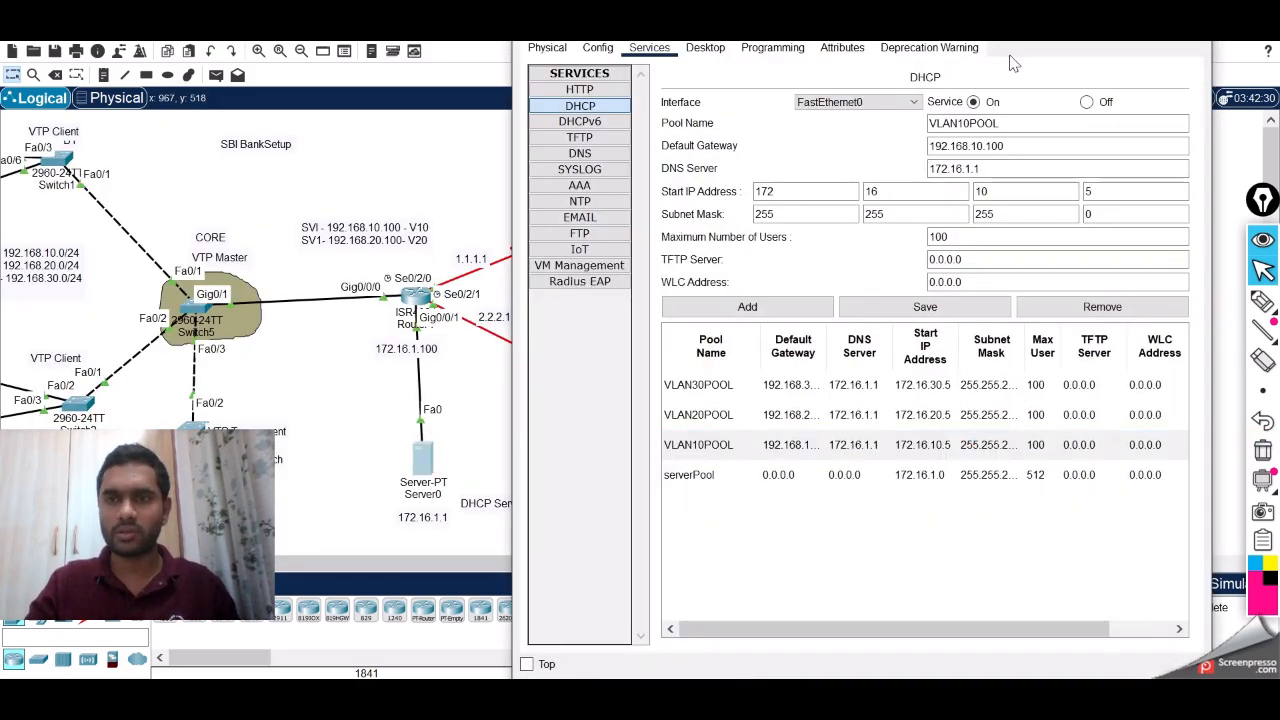
{"action": "left_click", "coordinate": [785, 453]}
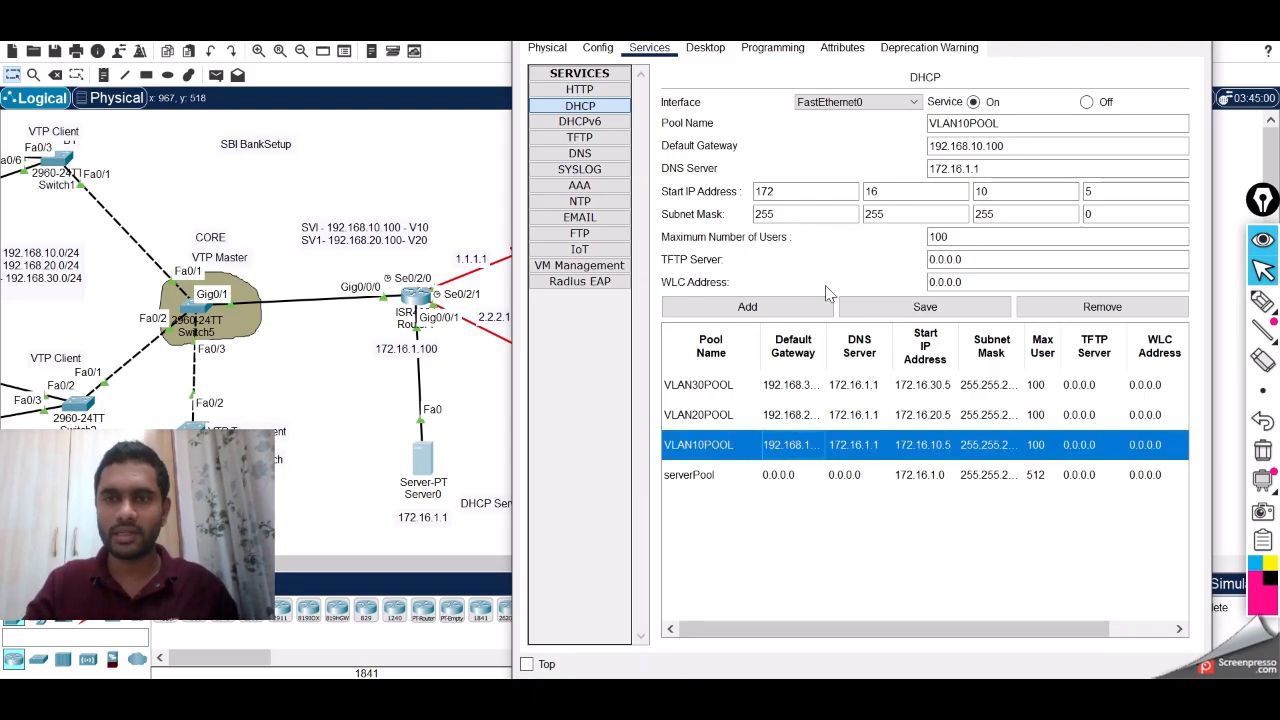
{"action": "left_click", "coordinate": [1016, 125]}
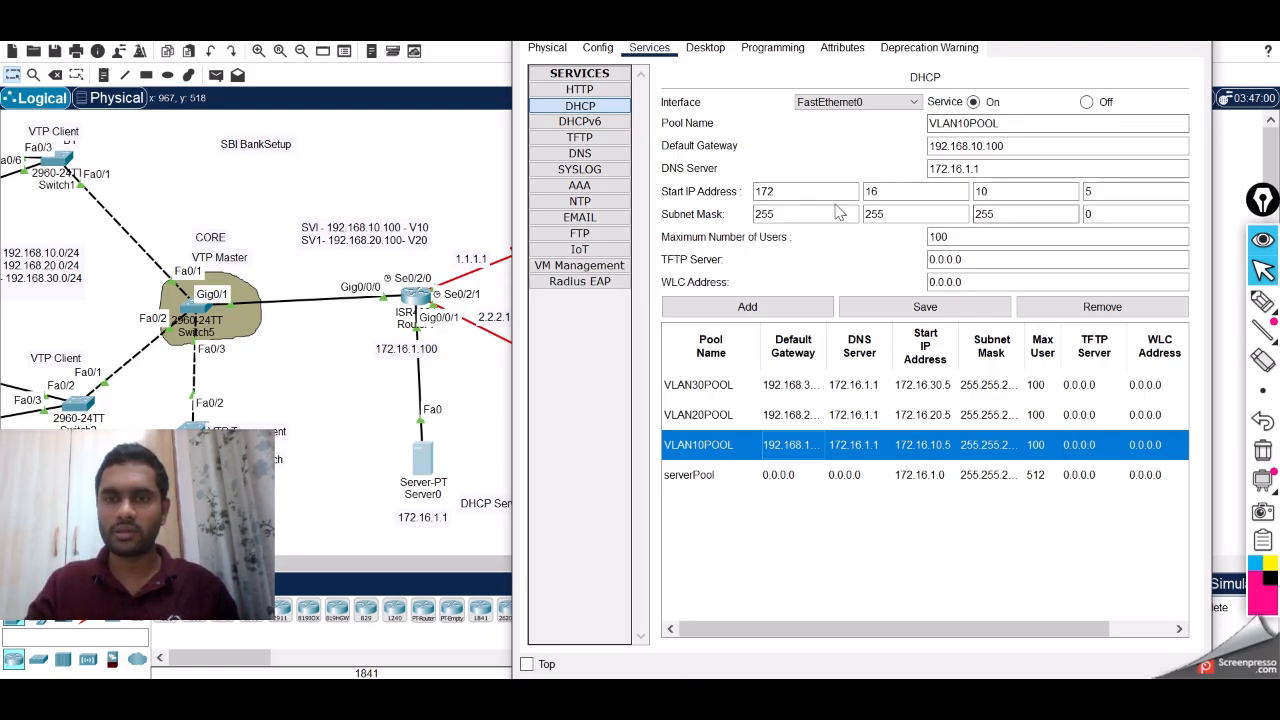
{"action": "left_click", "coordinate": [800, 191]}
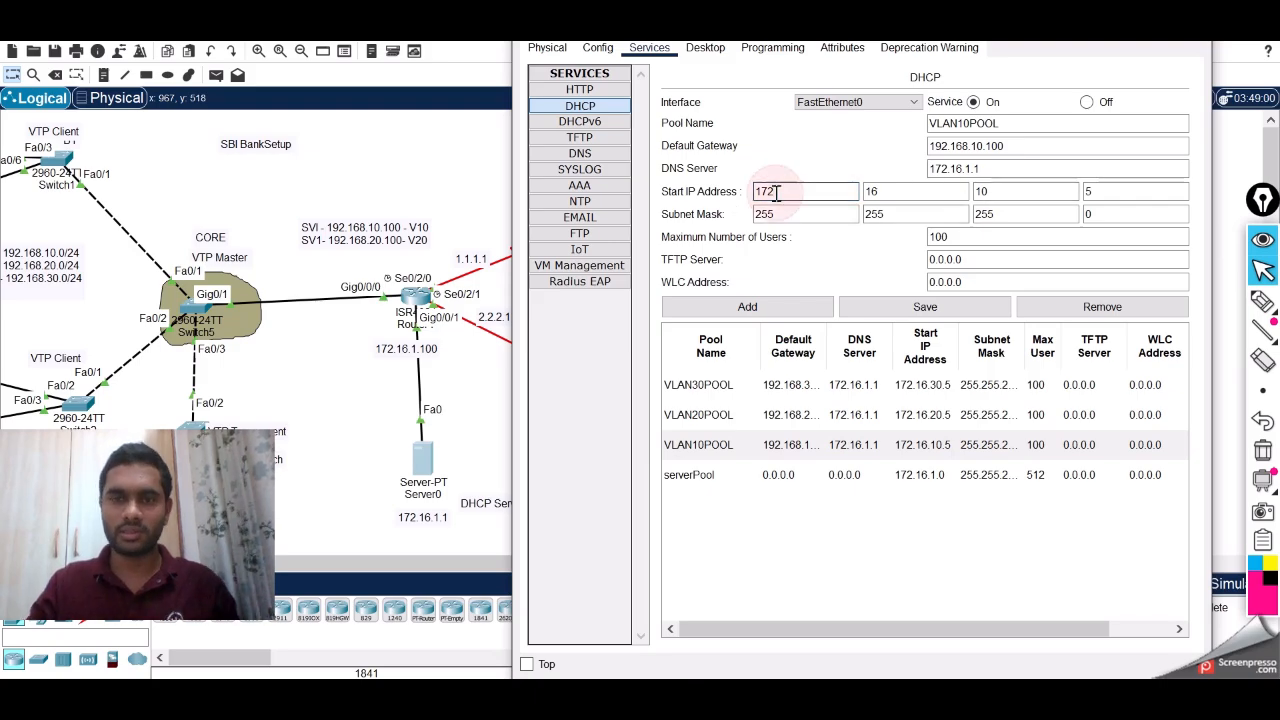
{"action": "key", "text": "BackSpace"}
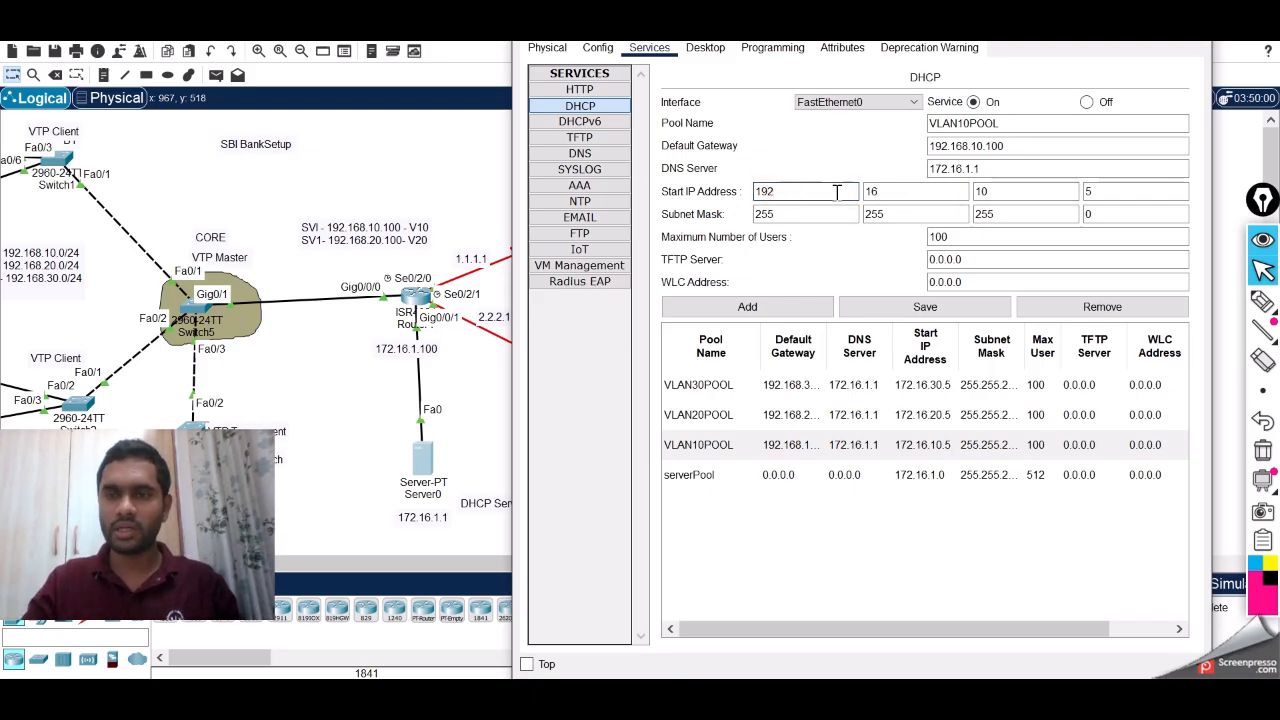
{"action": "left_click", "coordinate": [888, 191]}
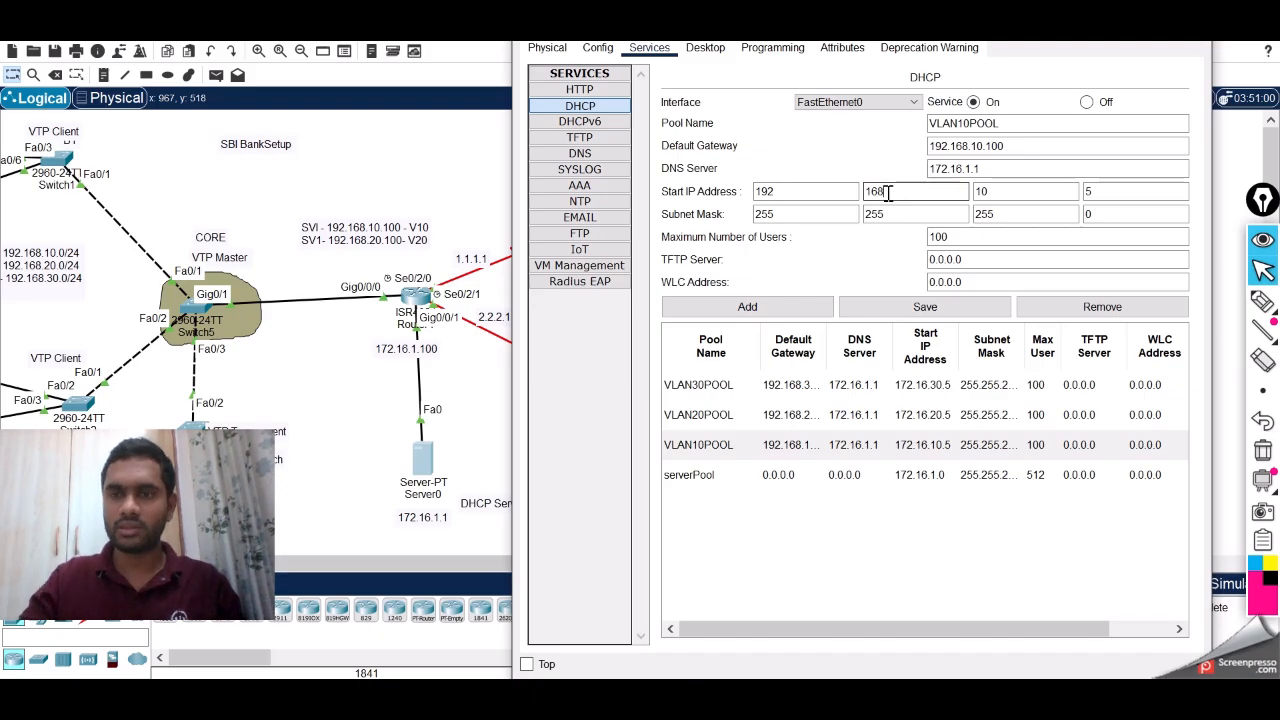
{"action": "type", "text": "8"}
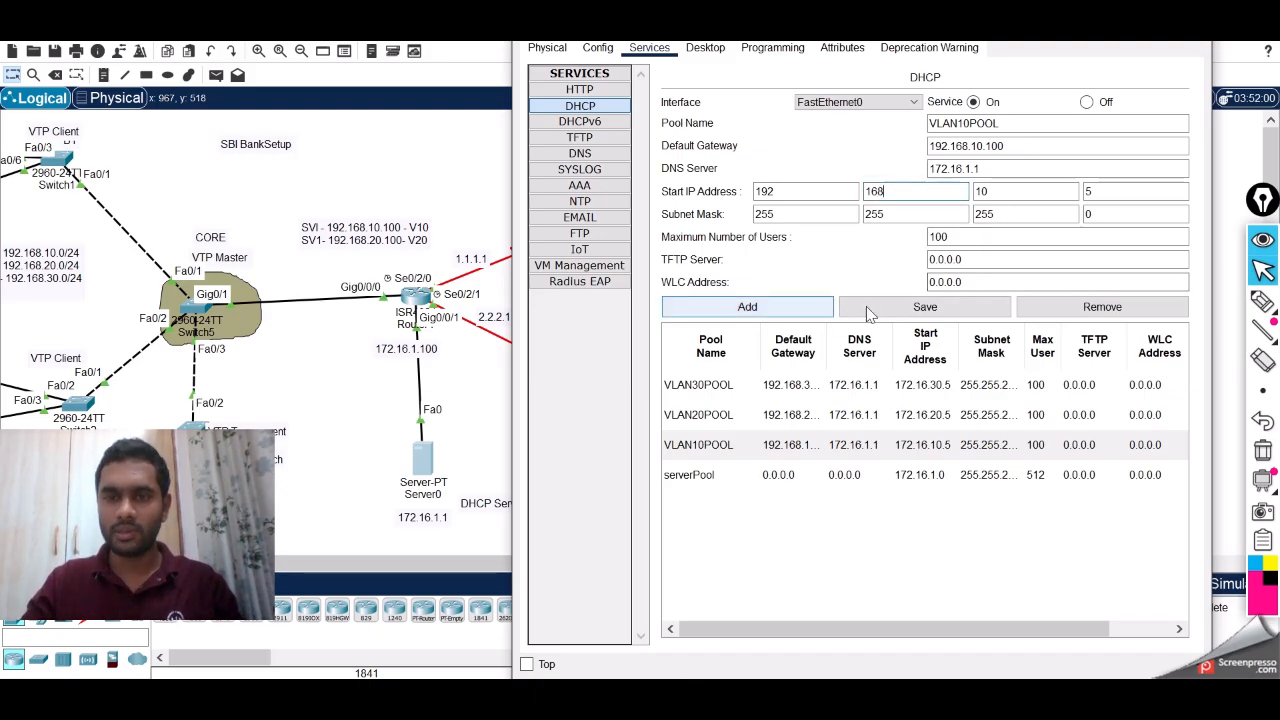
{"action": "left_click", "coordinate": [871, 312]}
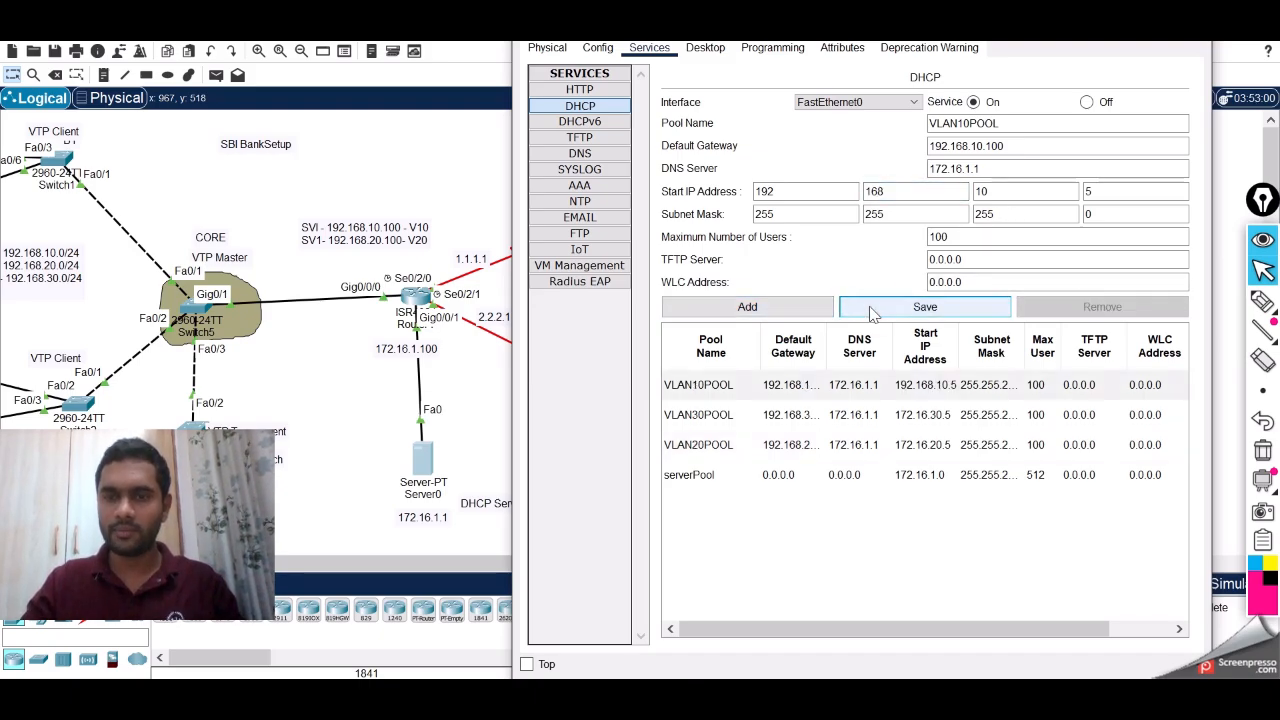
Set the start IP address of VLAN20POOL to 192.168.20.5 and save the pool
{"action": "left_click", "coordinate": [772, 452]}
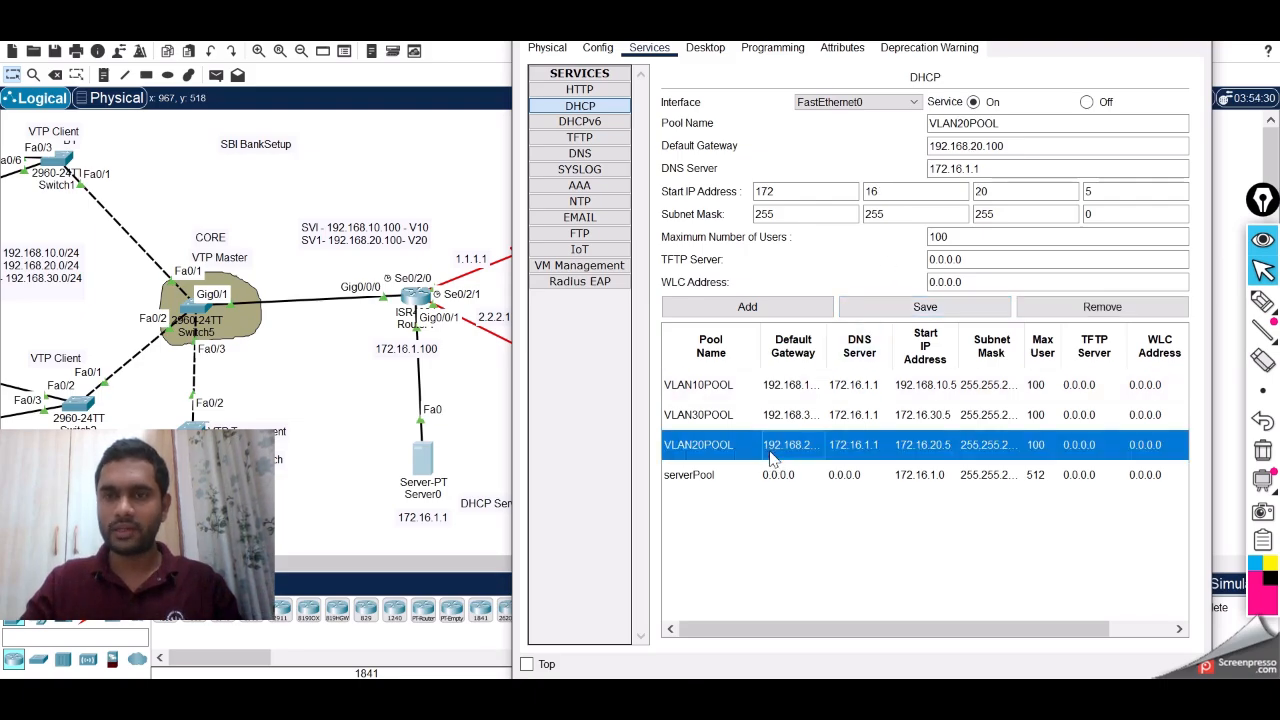
{"action": "left_click", "coordinate": [807, 191]}
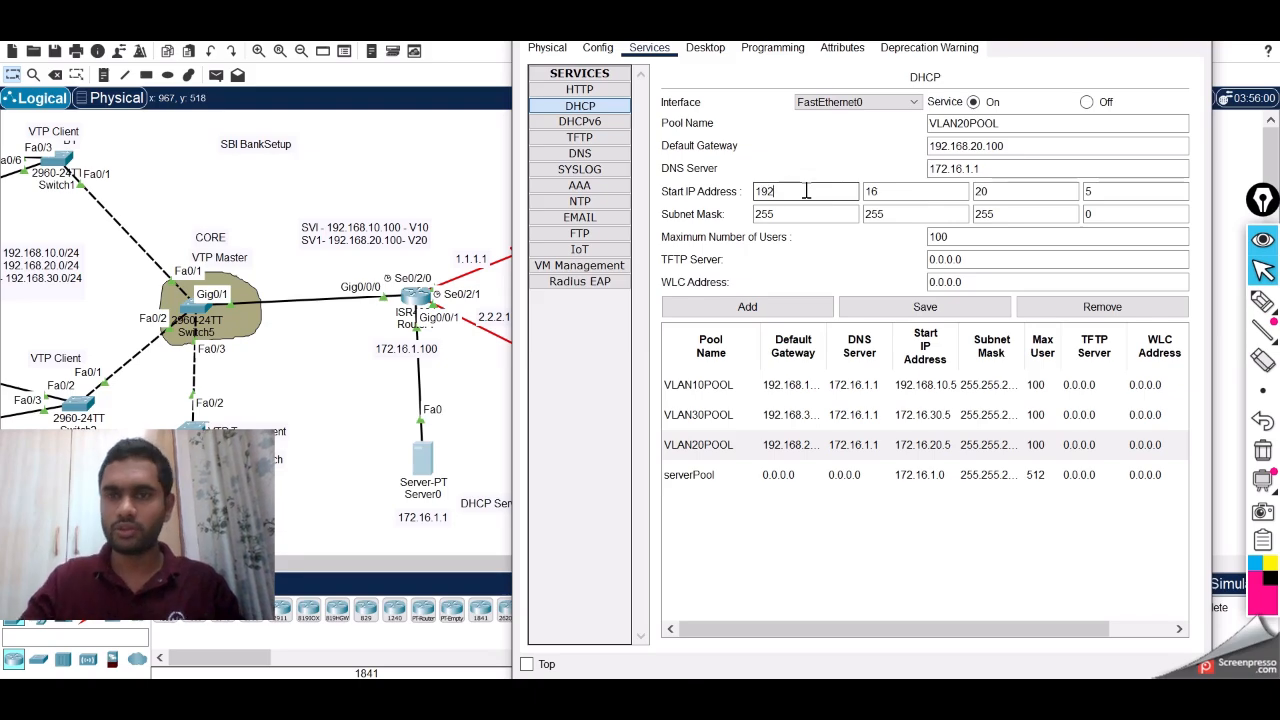
{"action": "left_click", "coordinate": [905, 192]}
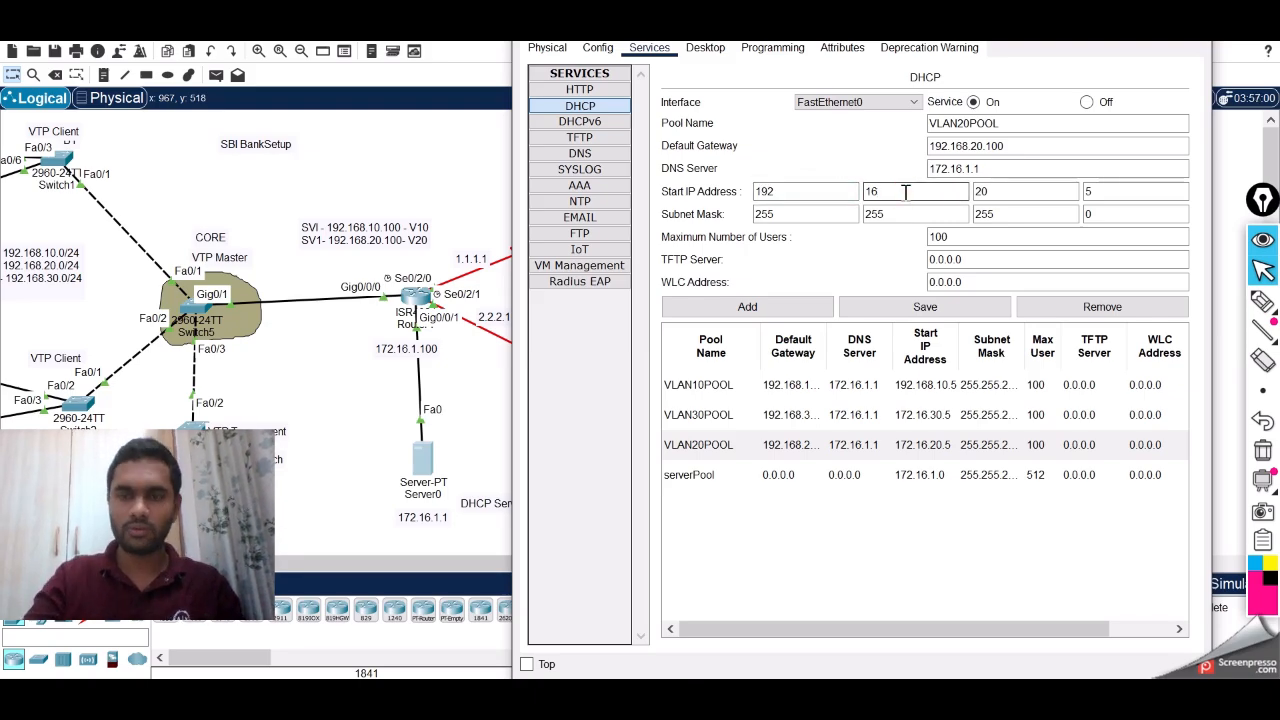
{"action": "left_click", "coordinate": [1008, 193]}
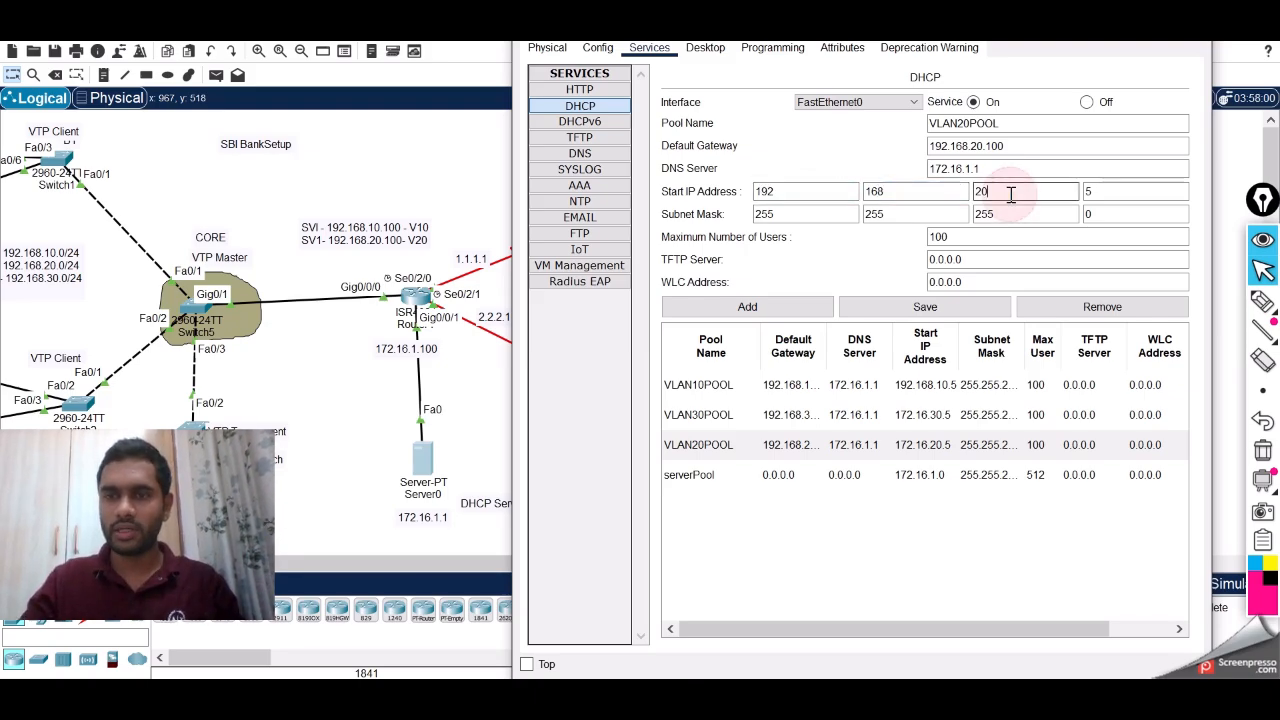
{"action": "left_click", "coordinate": [925, 309]}
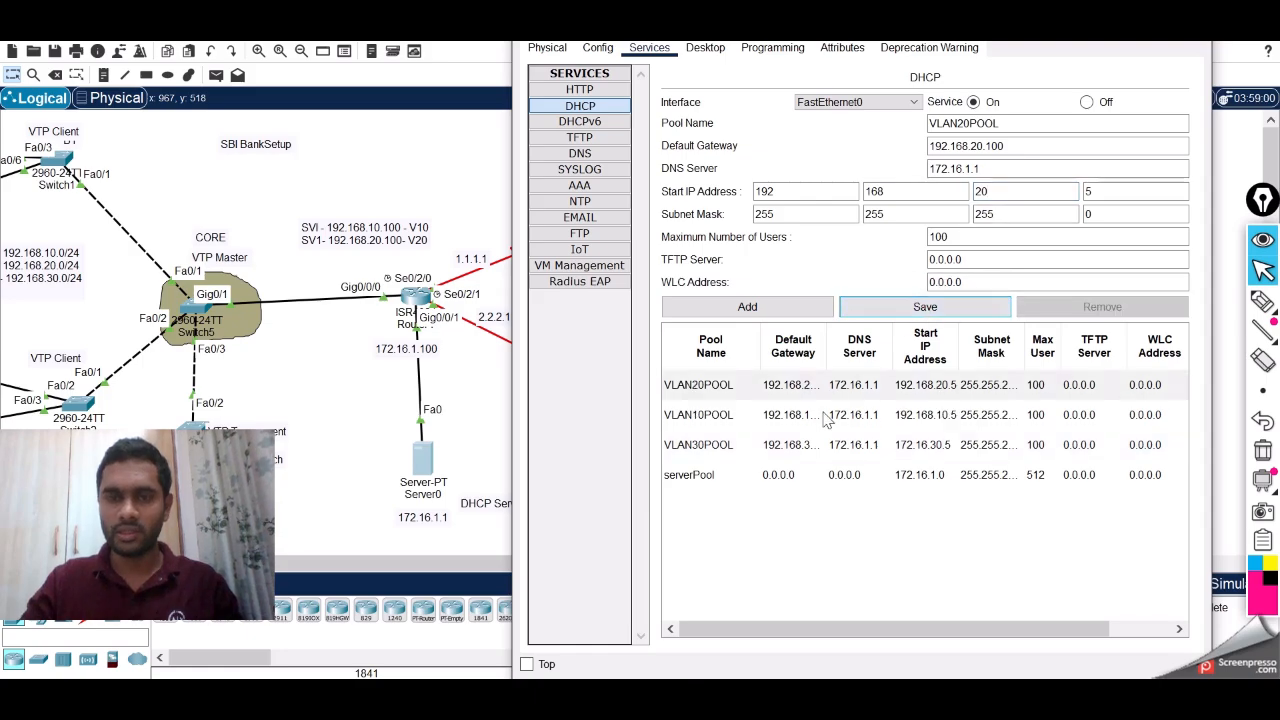
Try to set the start IP address of VLAN30POOL to 192.168.30.5, then select VLAN10POOL
{"action": "left_click", "coordinate": [777, 447]}
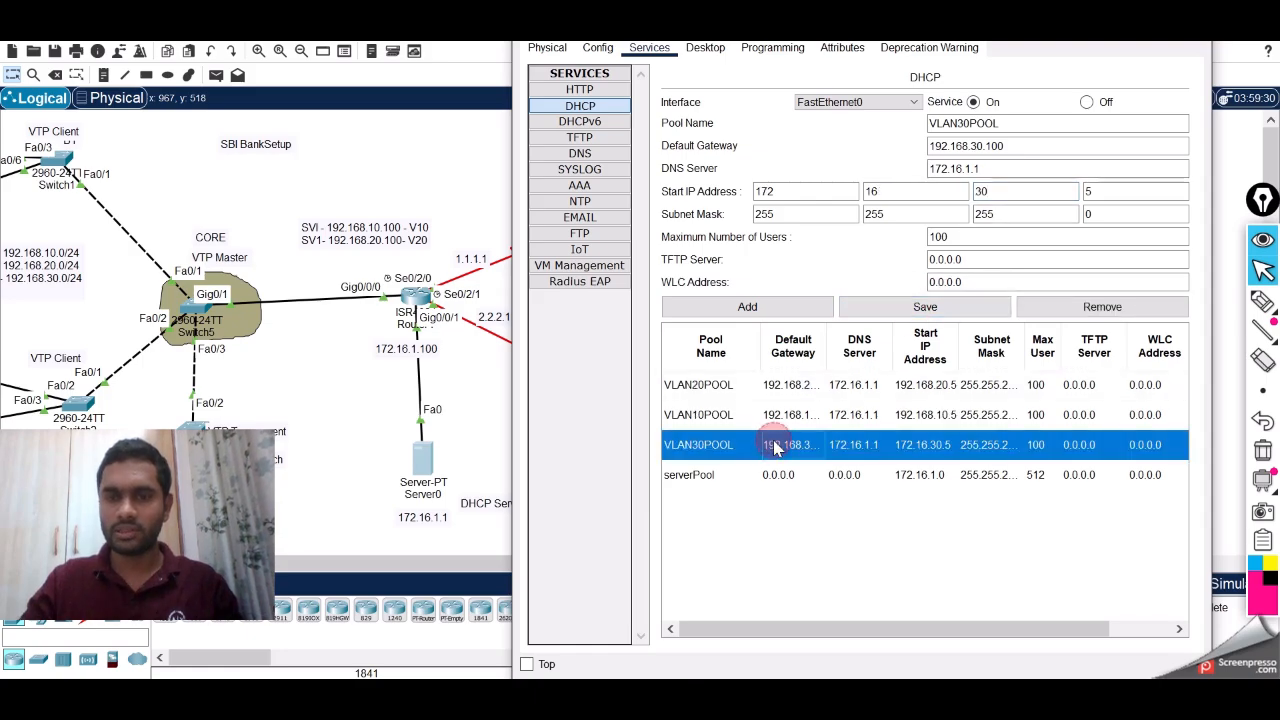
{"action": "left_click", "coordinate": [792, 193]}
{"action": "key", "text": "BackSpace"}
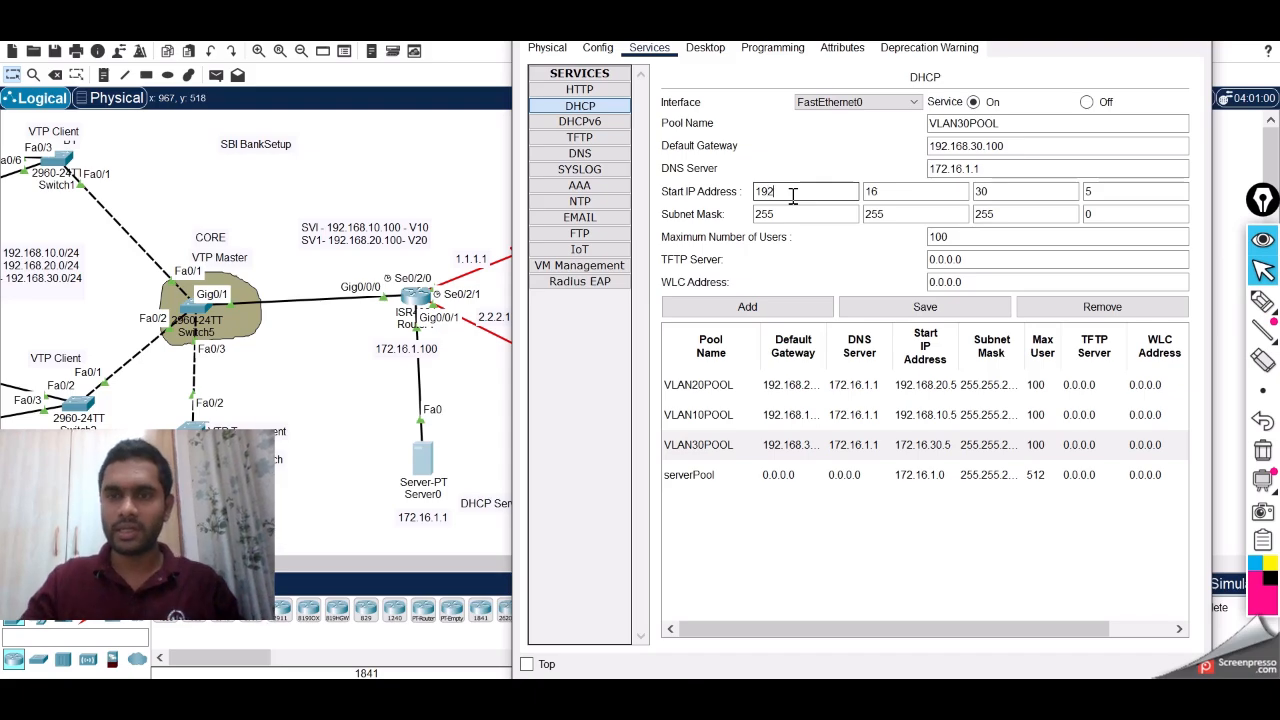
{"action": "left_click", "coordinate": [876, 195]}
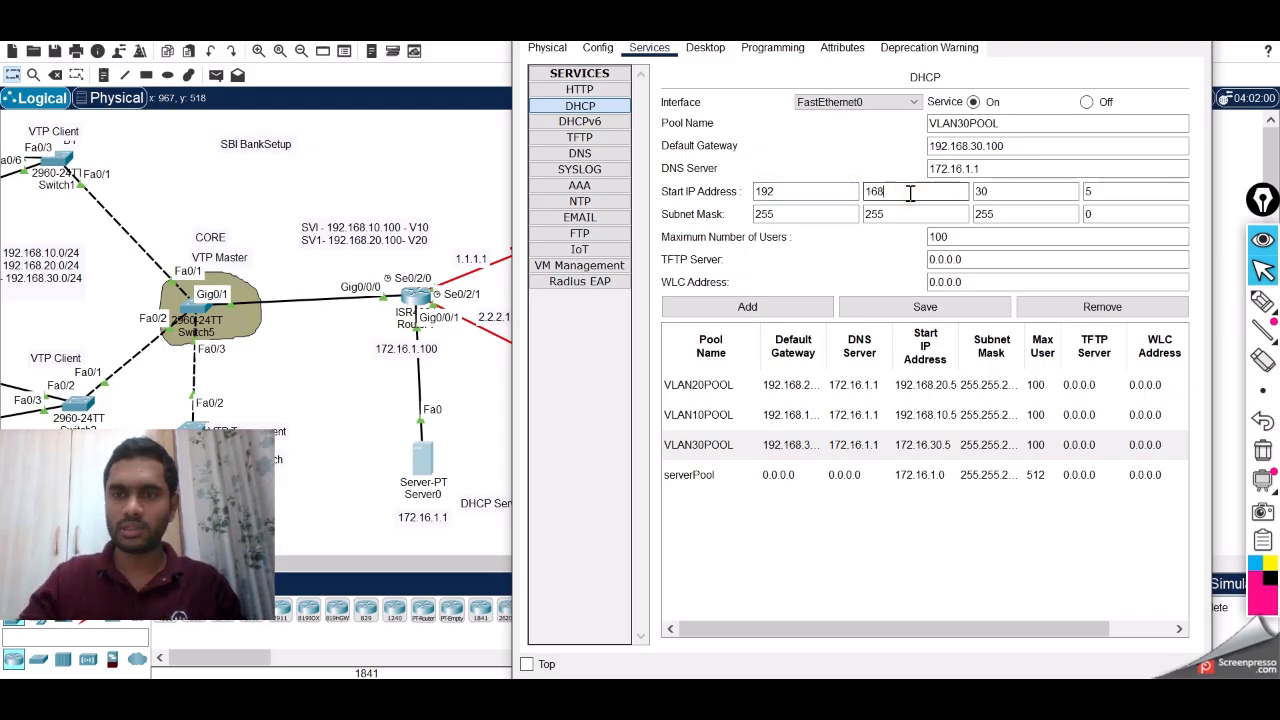
{"action": "type", "text": "8"}
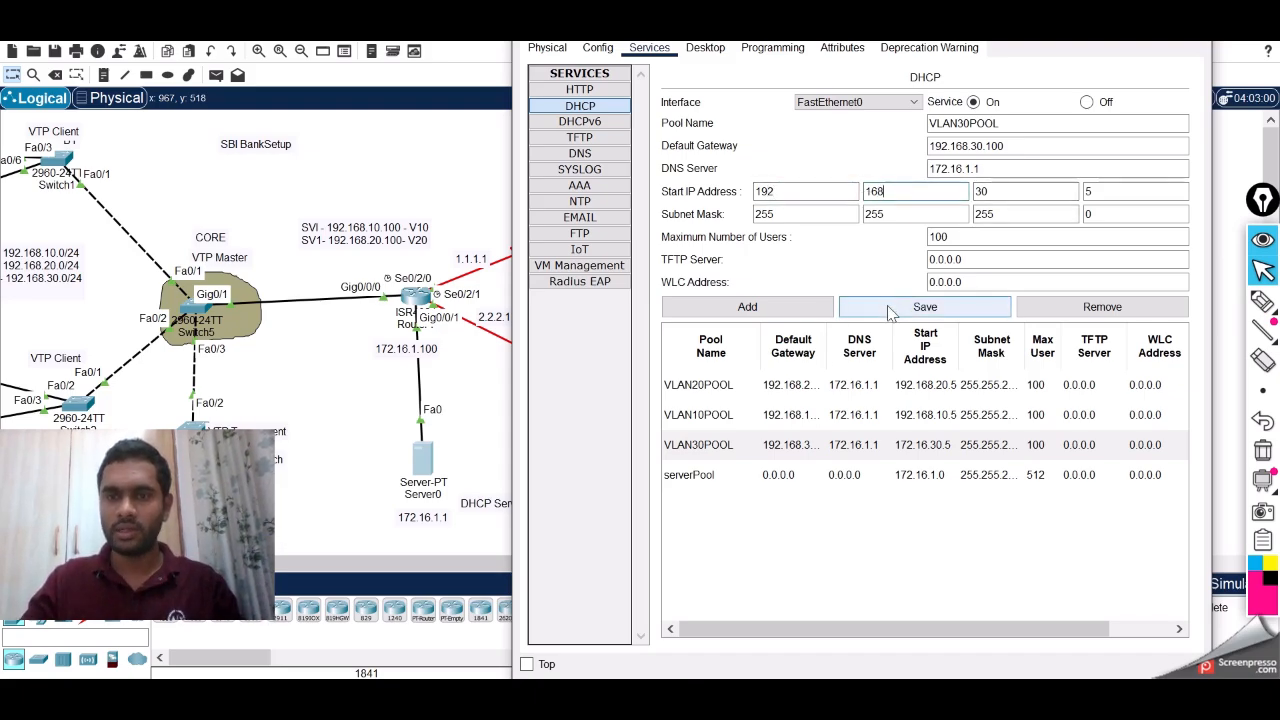
{"action": "left_click", "coordinate": [745, 418]}
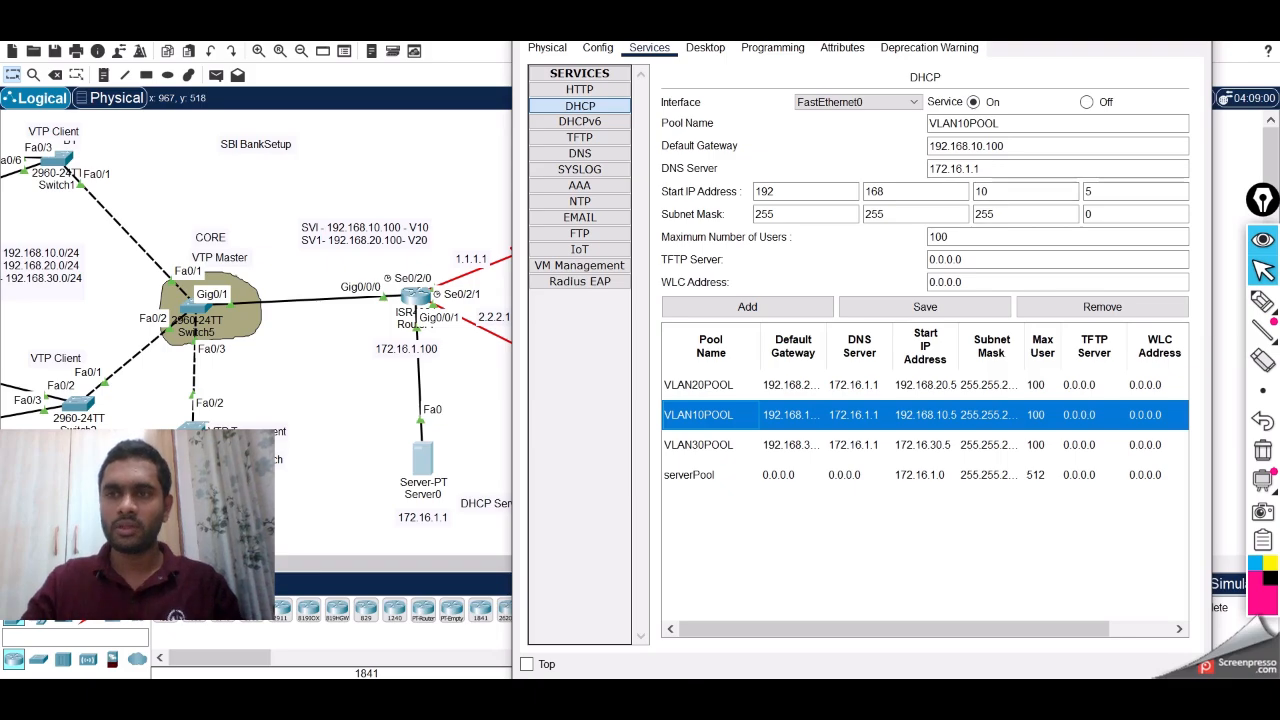
Close the Server0 window and make PC0 request a new DHCP address by switching its IP configuration to Static and back to DHCP
{"action": "left_click", "coordinate": [1190, 23]}
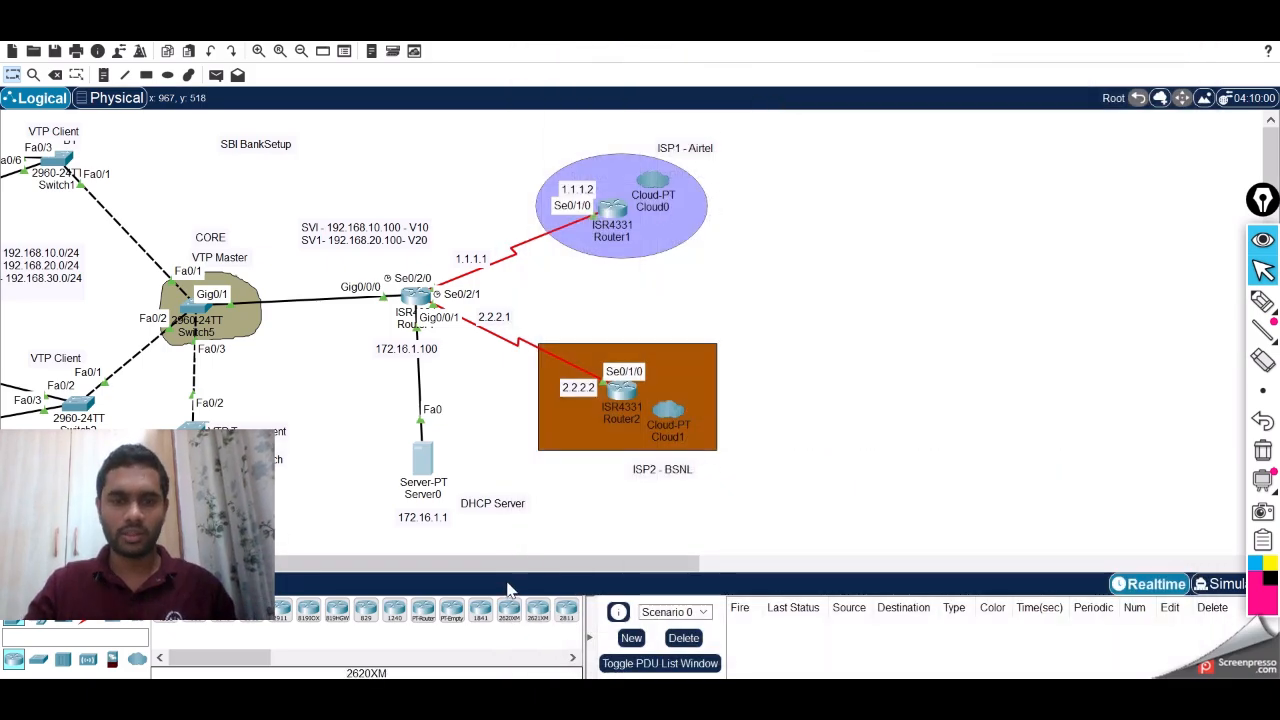
{"action": "scroll", "coordinate": [503, 571], "scroll_direction": "left", "scroll_amount": 3}
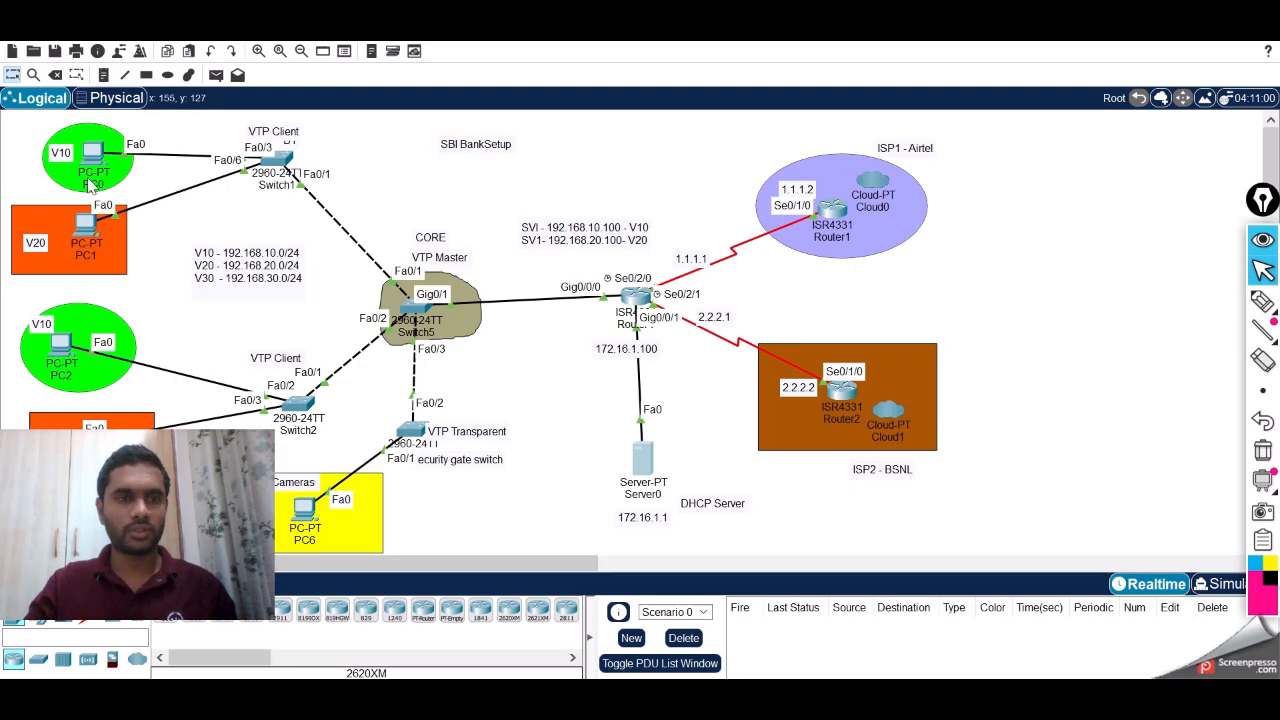
{"action": "left_click", "coordinate": [90, 152]}
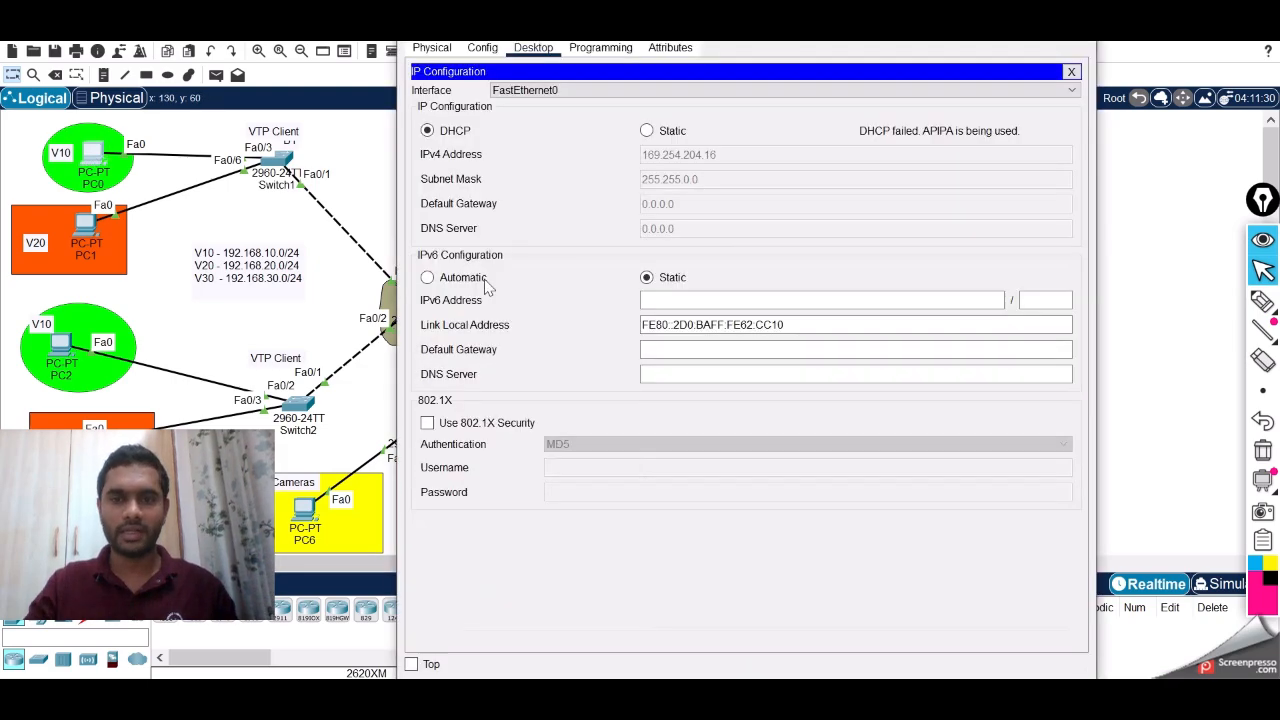
{"action": "left_click", "coordinate": [661, 134]}
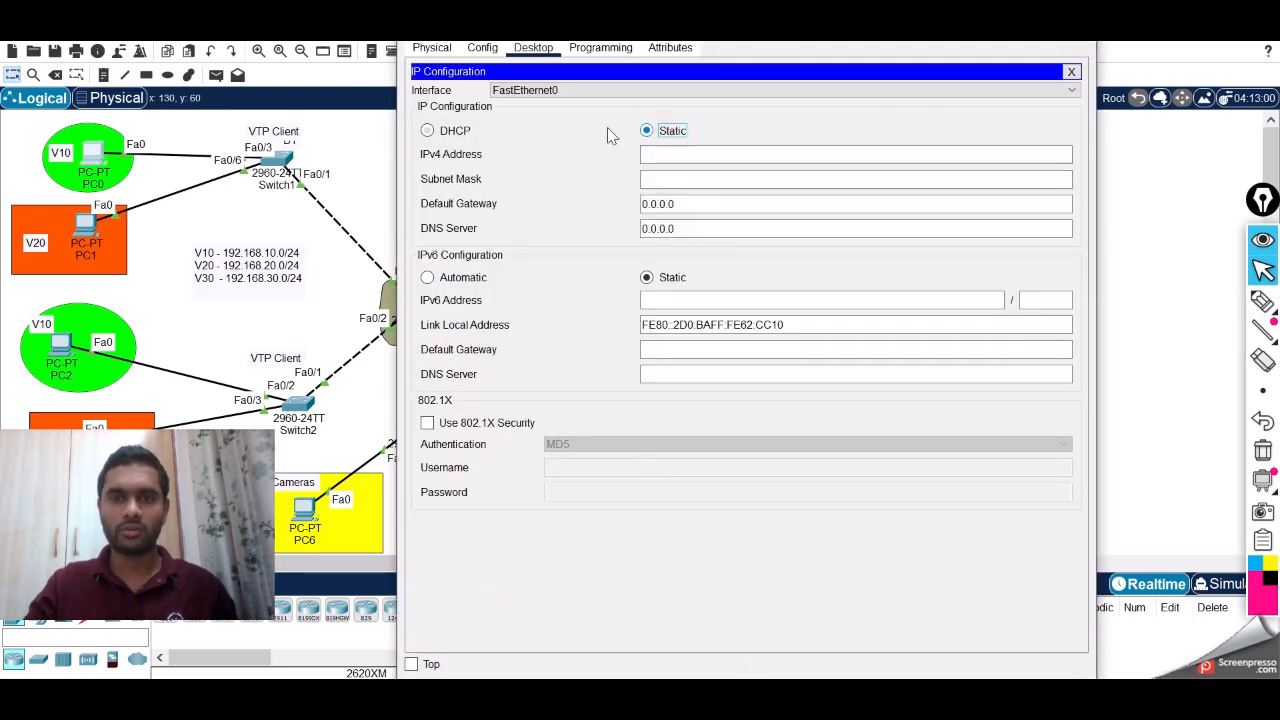
{"action": "left_click", "coordinate": [450, 132]}
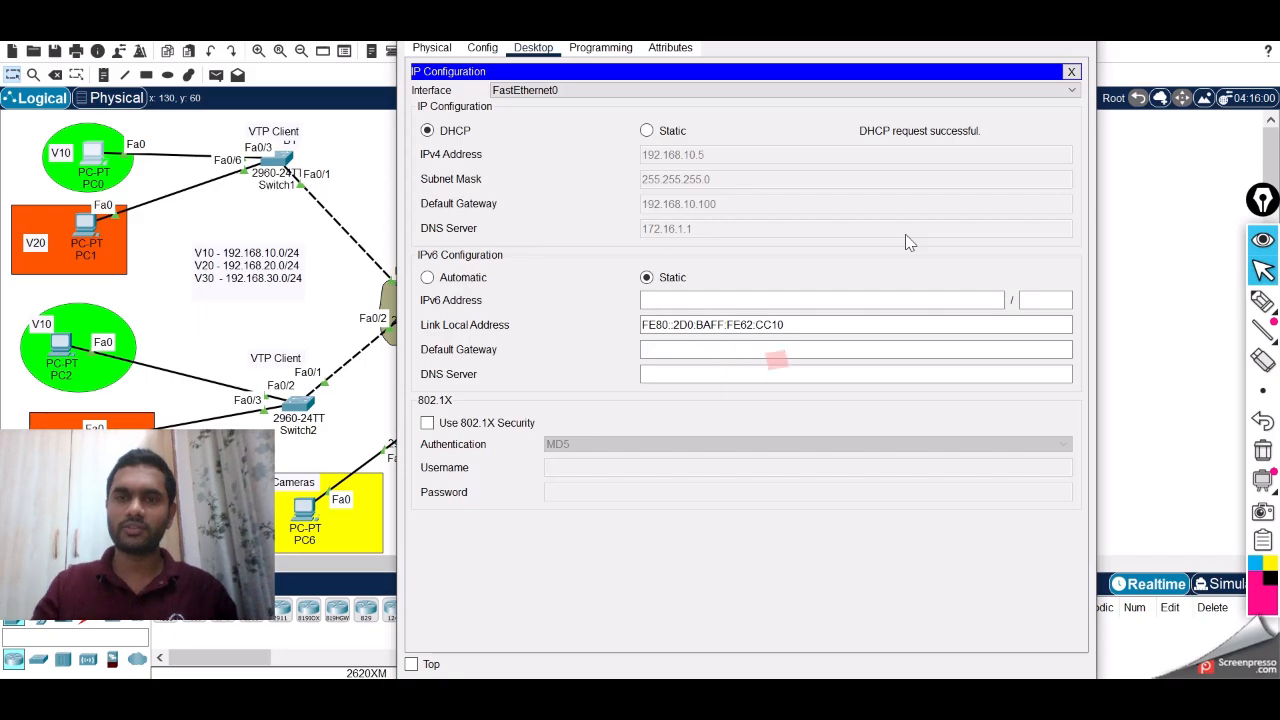
Mark PC0's DHCP status message and its assigned IPv4 settings with the annotation pen, and erase the marks
{"action": "left_click", "coordinate": [1254, 304]}
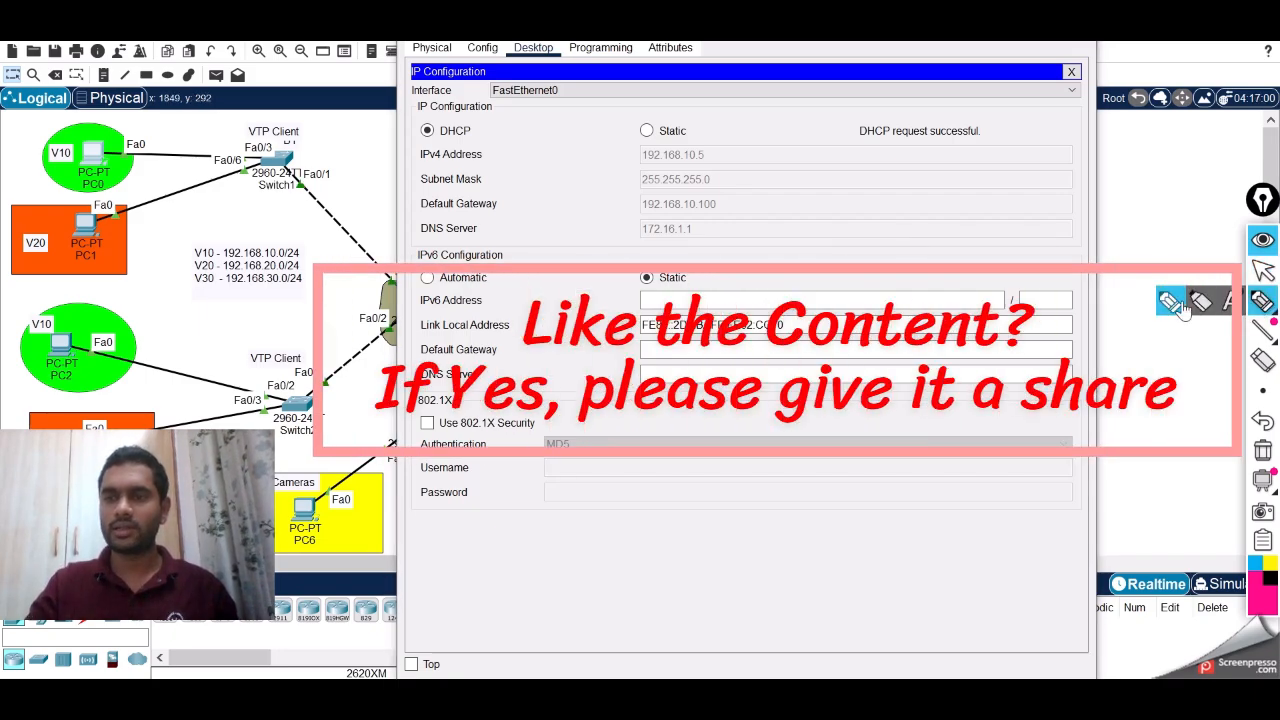
{"action": "left_click", "coordinate": [1172, 303]}
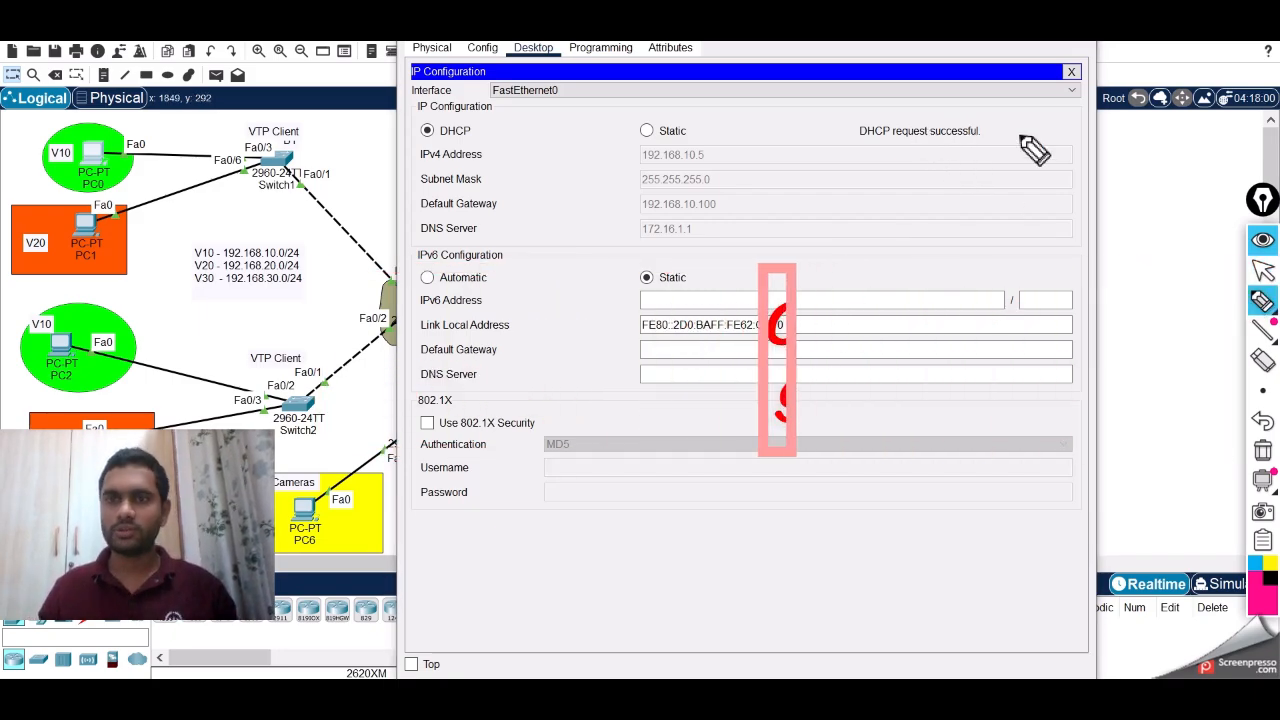
{"action": "left_click_drag", "start_coordinate": [938, 146], "coordinate": [982, 142]}
{"action": "left_click_drag", "start_coordinate": [987, 120], "coordinate": [994, 156]}
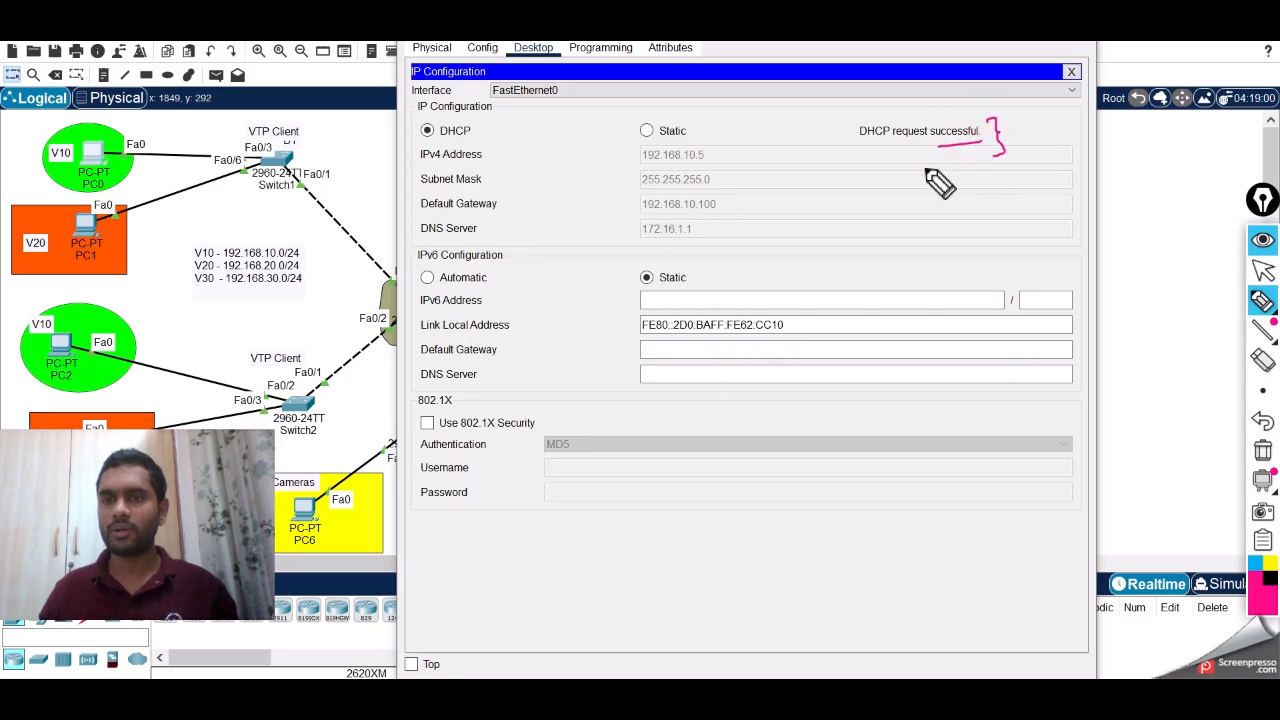
{"action": "left_click_drag", "start_coordinate": [727, 148], "coordinate": [738, 235]}
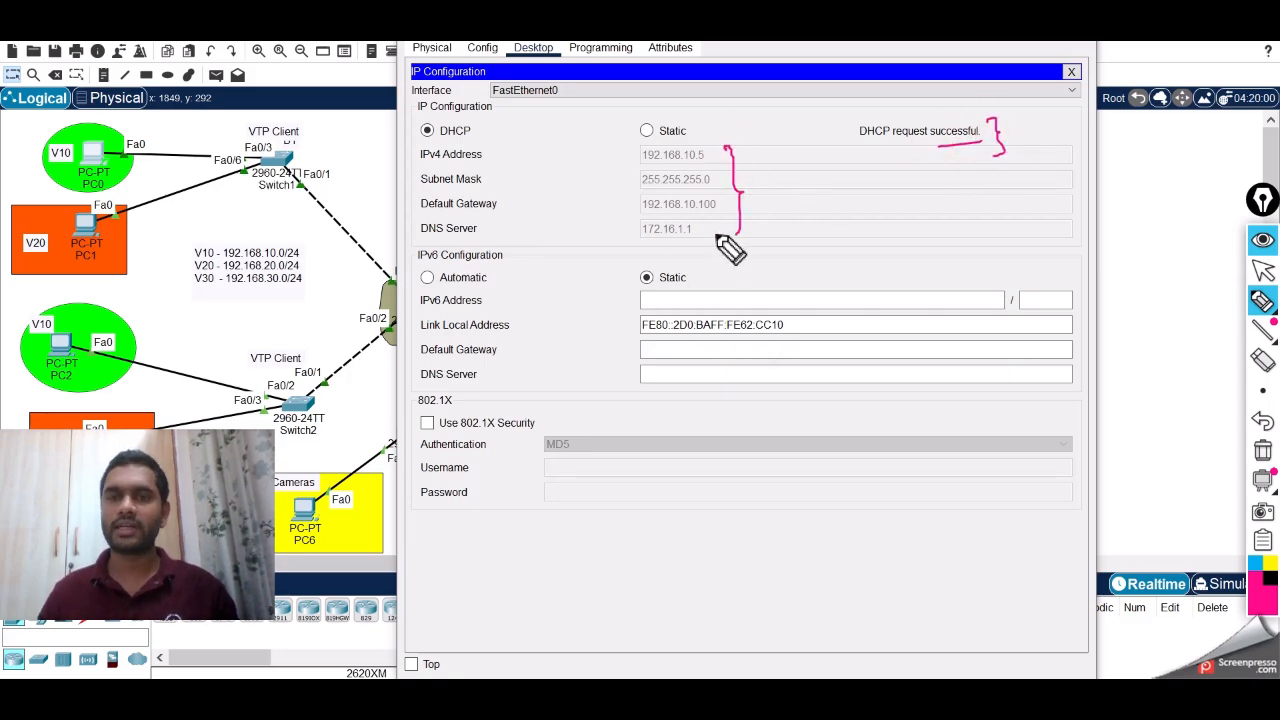
{"action": "left_click_drag", "start_coordinate": [623, 147], "coordinate": [627, 241]}
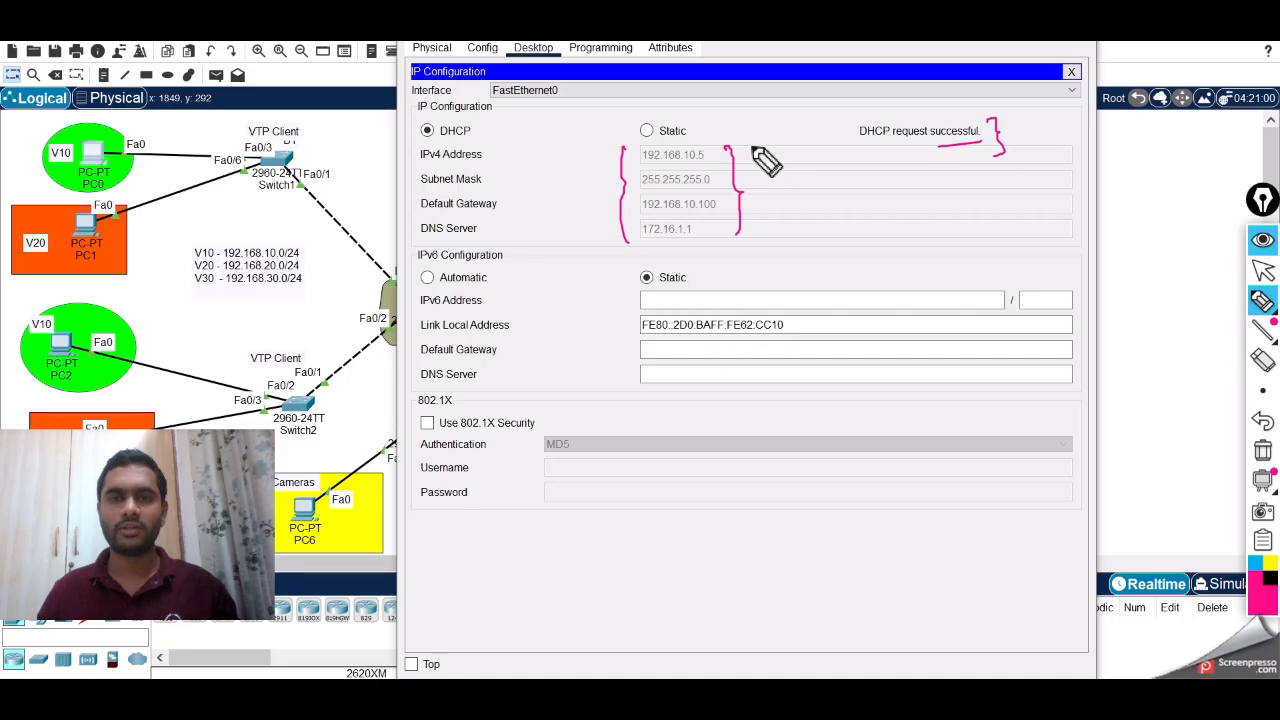
{"action": "mouse_move", "coordinate": [718, 154]}
{"action": "left_mouse_down"}
{"action": "mouse_move", "coordinate": [718, 179]}
{"action": "mouse_move", "coordinate": [747, 163]}
{"action": "mouse_move", "coordinate": [749, 191]}
{"action": "left_mouse_up"}
{"action": "left_click_drag", "start_coordinate": [704, 232], "coordinate": [724, 229]}
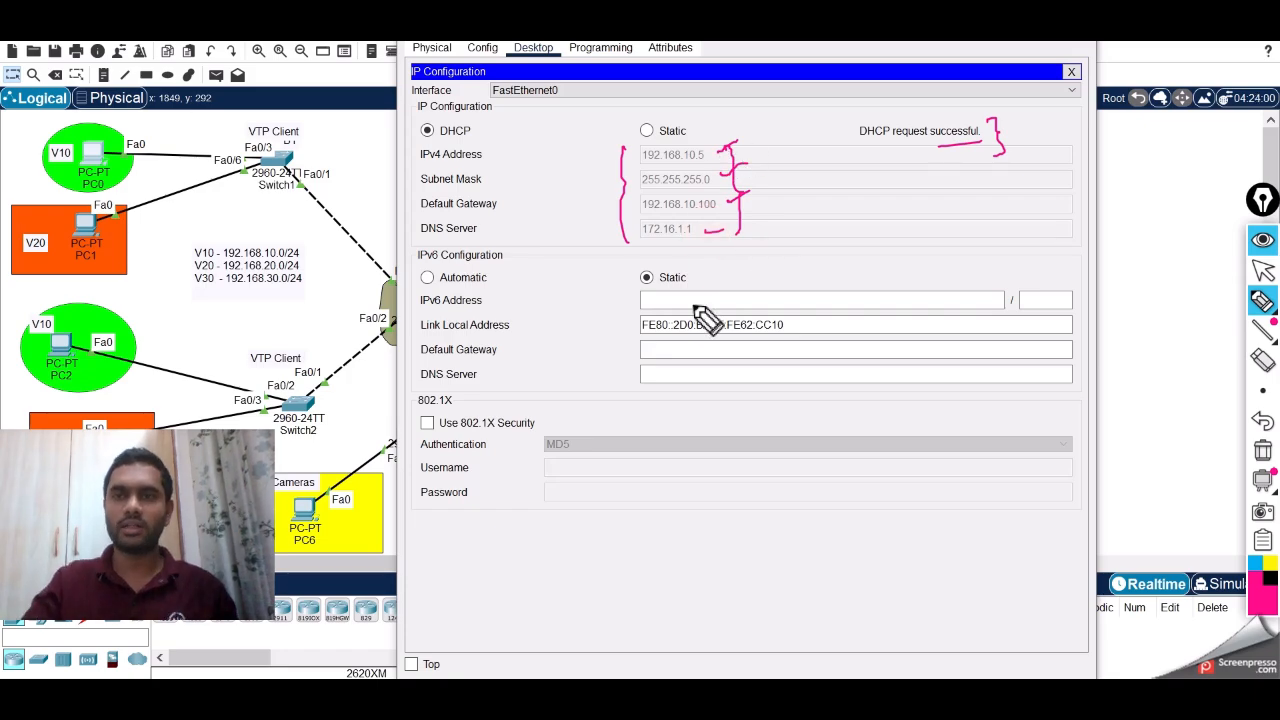
{"action": "left_click", "coordinate": [1262, 449]}
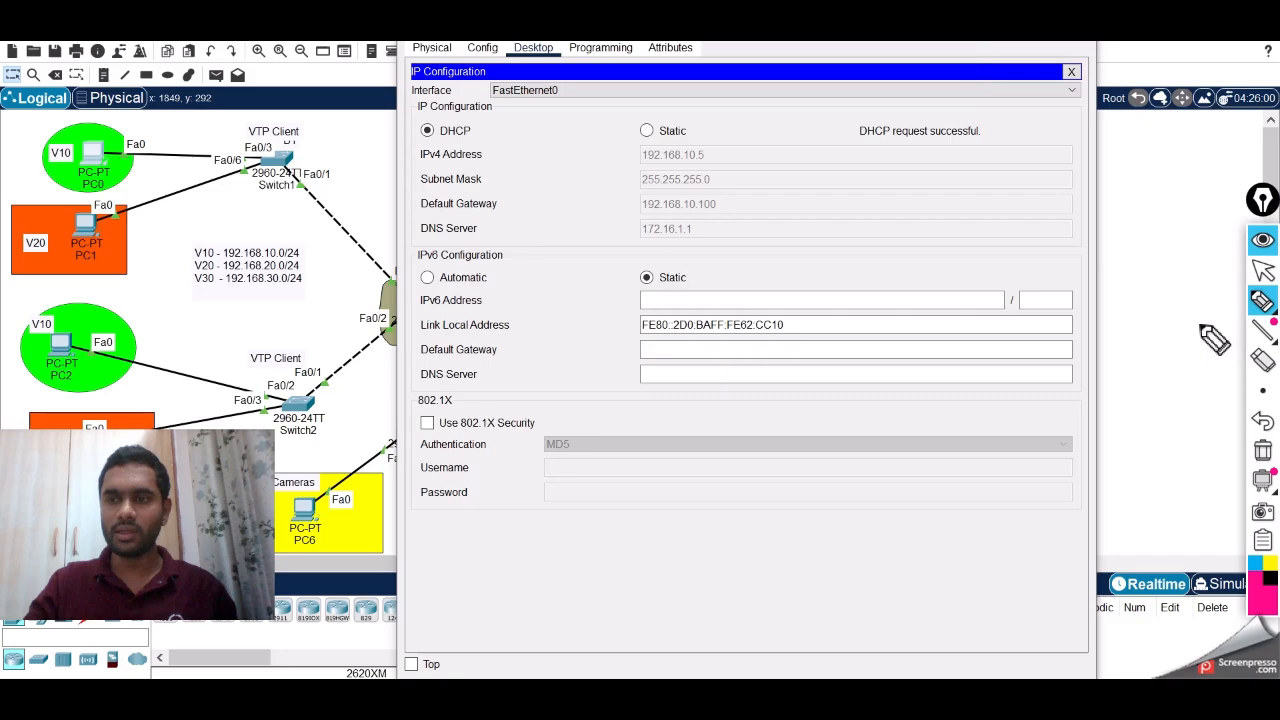
{"action": "left_click", "coordinate": [1262, 270]}
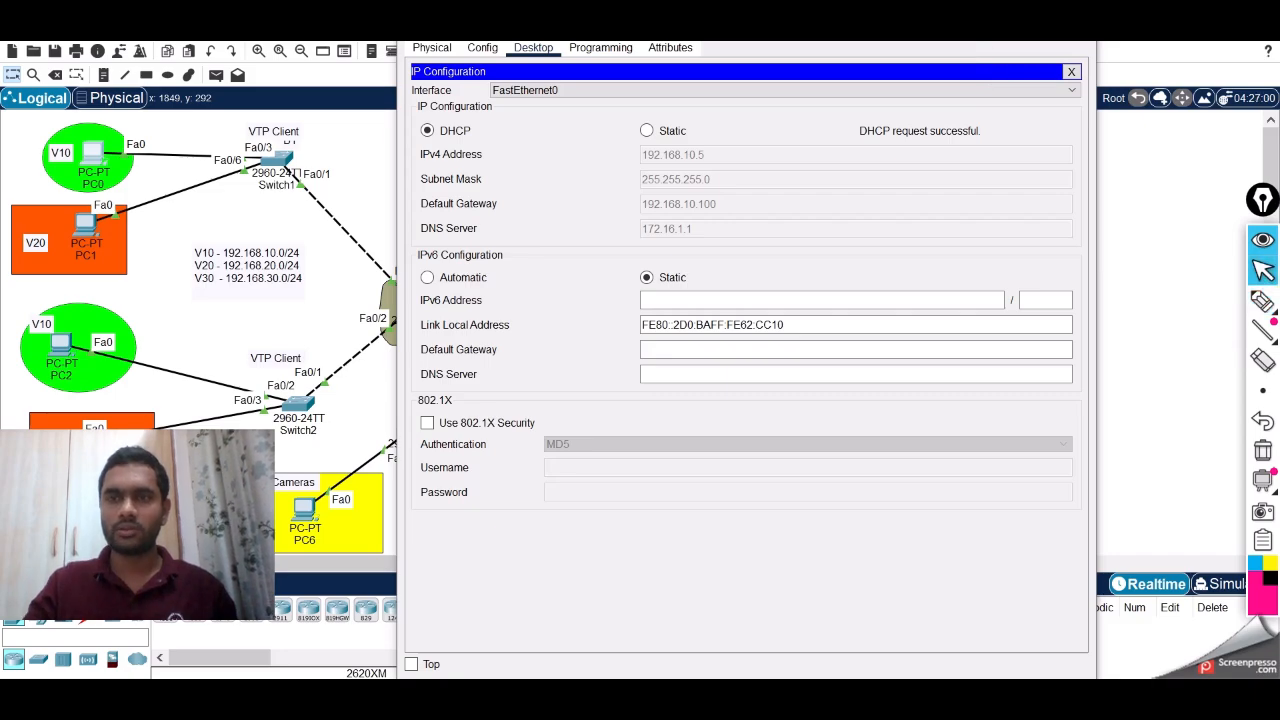
Close PC0 and make PC1 request a new DHCP address by switching its IP configuration to Static and back to DHCP
{"action": "left_click", "coordinate": [984, 30]}
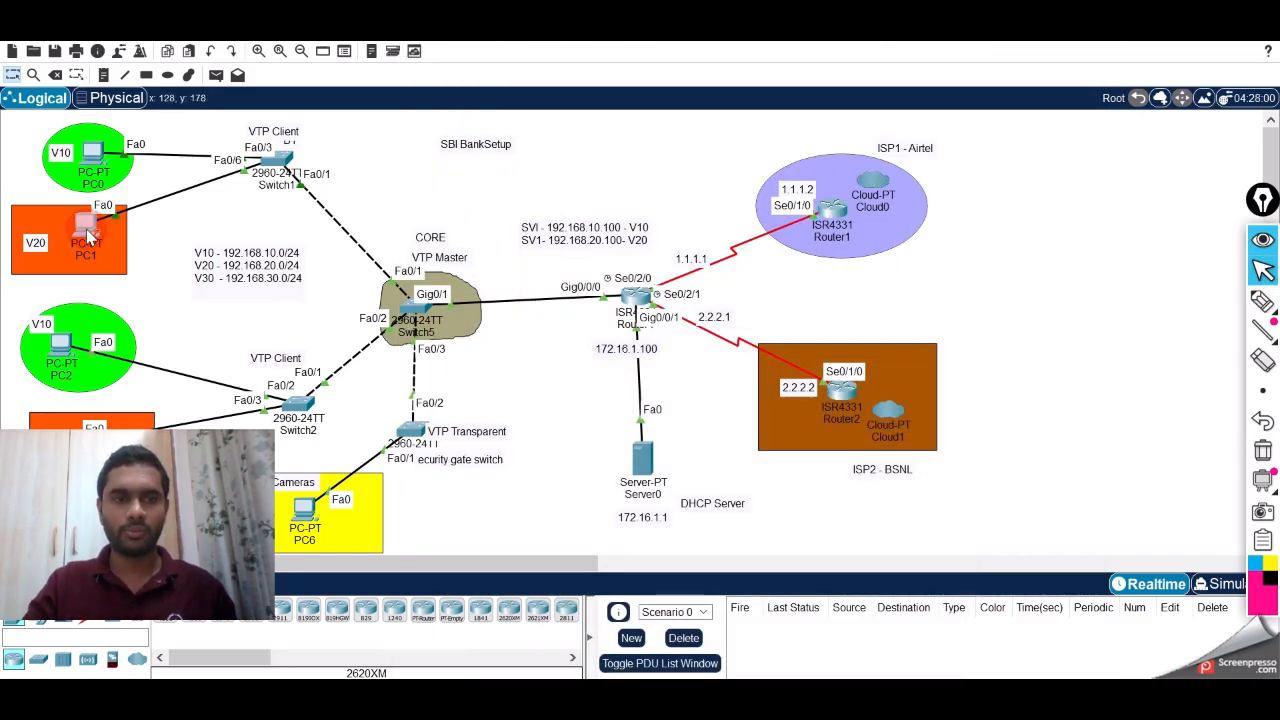
{"action": "left_click", "coordinate": [88, 235]}
{"action": "left_click", "coordinate": [730, 134]}
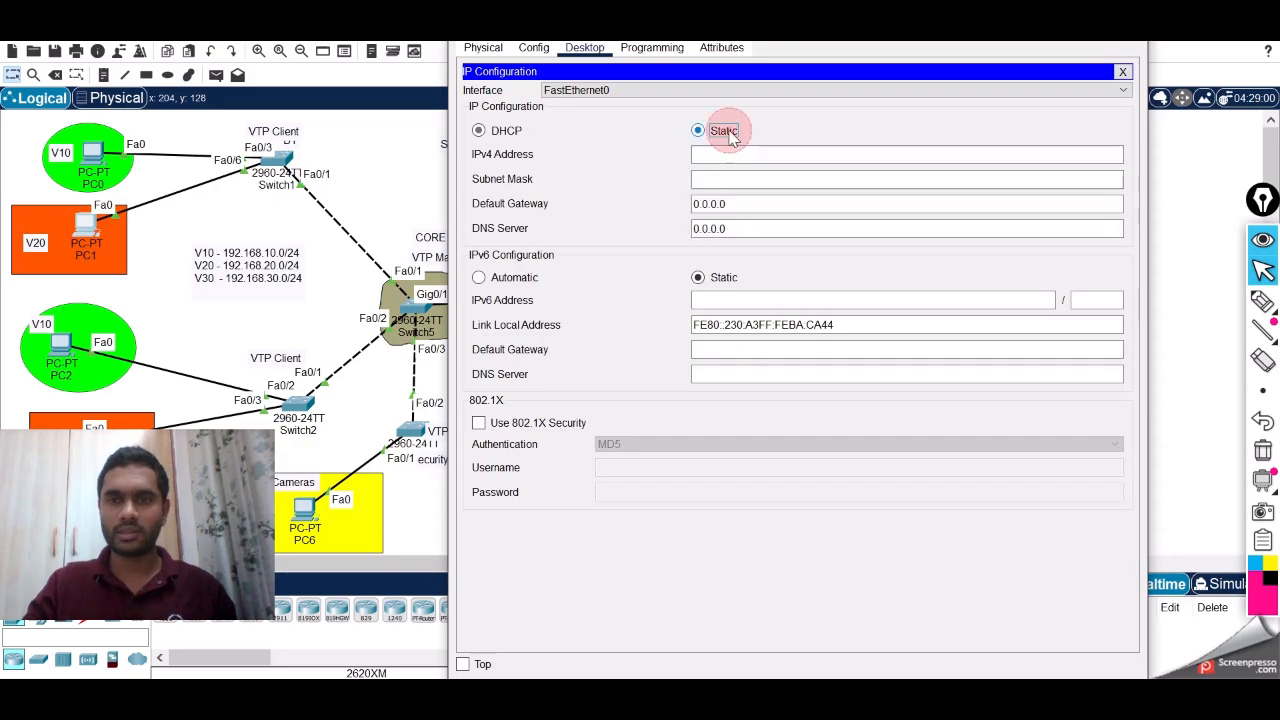
{"action": "left_click", "coordinate": [506, 132]}
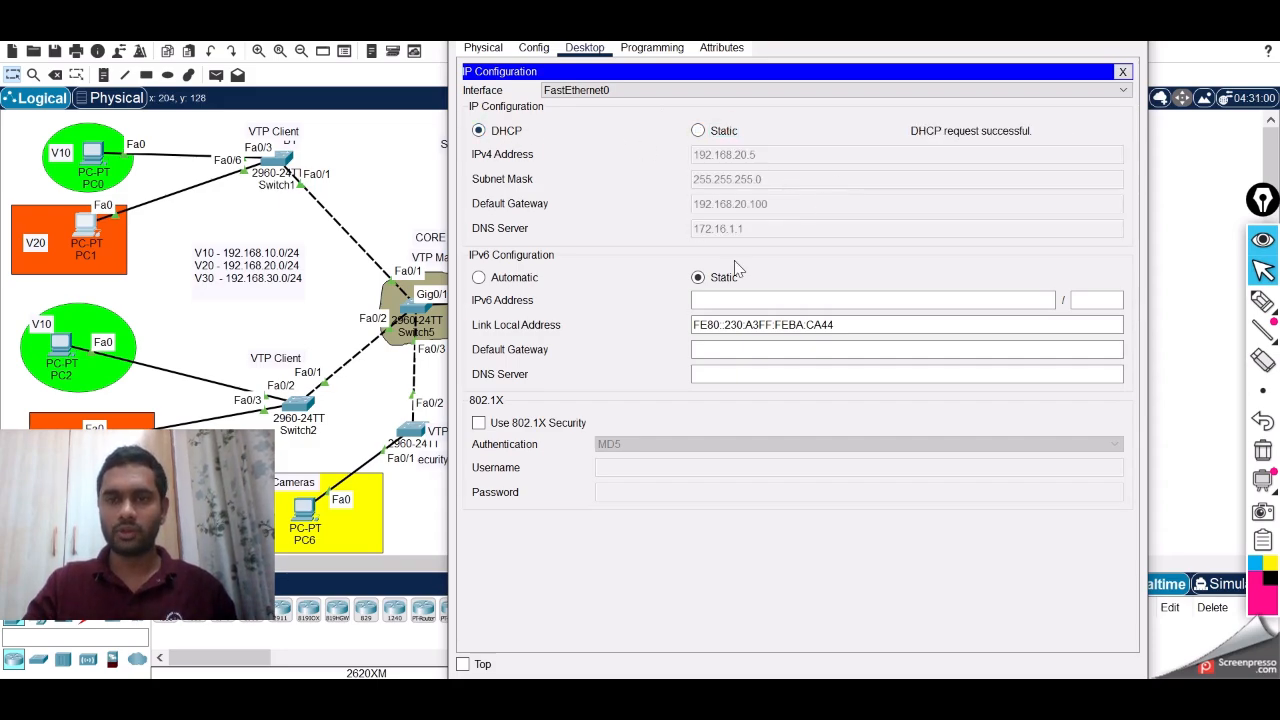
Annotate PC1's assigned IPv4 address with a pen note reading "vlan 20" and underline the address's subnet part
{"action": "mouse_move", "coordinate": [1263, 303]}
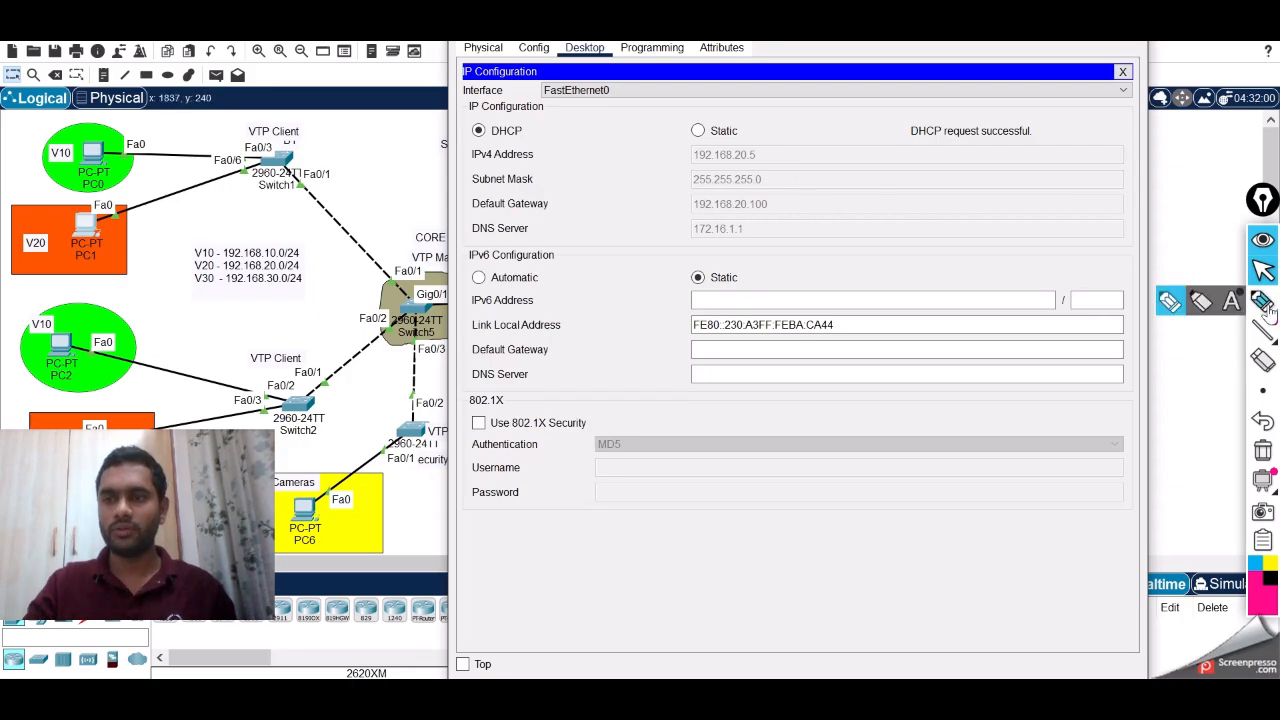
{"action": "left_click", "coordinate": [1170, 302]}
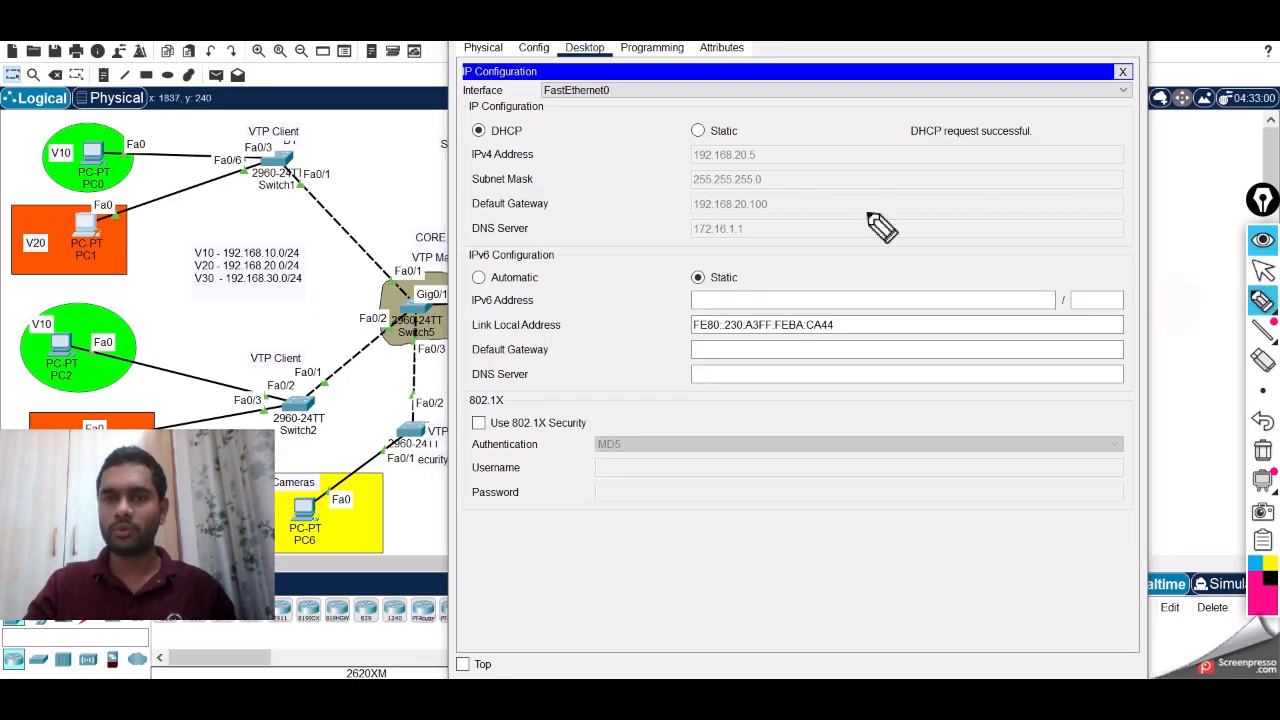
{"action": "mouse_move", "coordinate": [748, 140]}
{"action": "left_mouse_down"}
{"action": "mouse_move", "coordinate": [795, 110]}
{"action": "mouse_move", "coordinate": [817, 122]}
{"action": "left_mouse_up"}
{"action": "left_click_drag", "start_coordinate": [819, 110], "coordinate": [831, 116]}
{"action": "left_click_drag", "start_coordinate": [836, 104], "coordinate": [838, 105]}
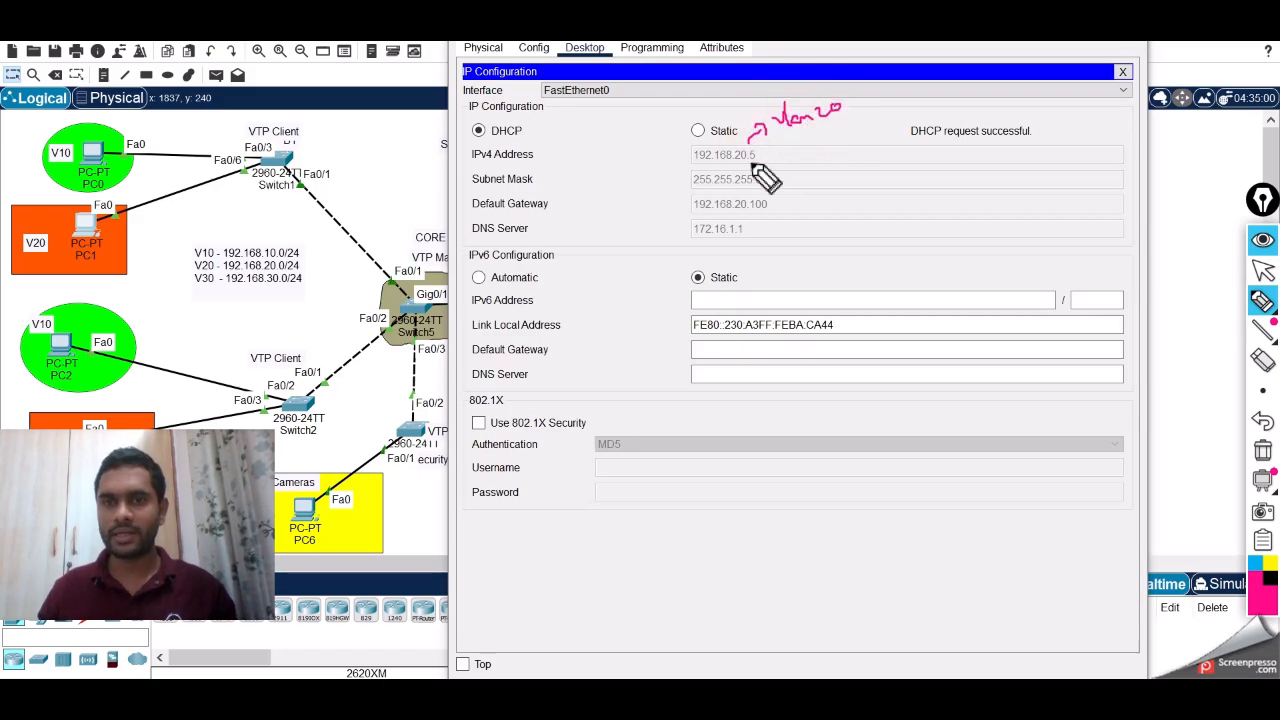
{"action": "left_click_drag", "start_coordinate": [735, 167], "coordinate": [760, 166]}
Write the example VLAN 10 addresses 10.5 and 10.6 with the annotation pen and enclose them in braces
{"action": "mouse_move", "coordinate": [868, 152]}
{"action": "left_mouse_down"}
{"action": "mouse_move", "coordinate": [934, 145]}
{"action": "mouse_move", "coordinate": [920, 180]}
{"action": "mouse_move", "coordinate": [941, 173]}
{"action": "left_mouse_up"}
{"action": "left_click", "coordinate": [937, 174]}
{"action": "mouse_move", "coordinate": [944, 160]}
{"action": "left_mouse_down"}
{"action": "mouse_move", "coordinate": [958, 158]}
{"action": "mouse_move", "coordinate": [925, 199]}
{"action": "mouse_move", "coordinate": [937, 195]}
{"action": "left_mouse_up"}
{"action": "left_click", "coordinate": [944, 194]}
{"action": "left_click_drag", "start_coordinate": [954, 179], "coordinate": [953, 192]}
{"action": "left_click_drag", "start_coordinate": [964, 151], "coordinate": [980, 193]}
{"action": "left_click_drag", "start_coordinate": [911, 168], "coordinate": [903, 208]}
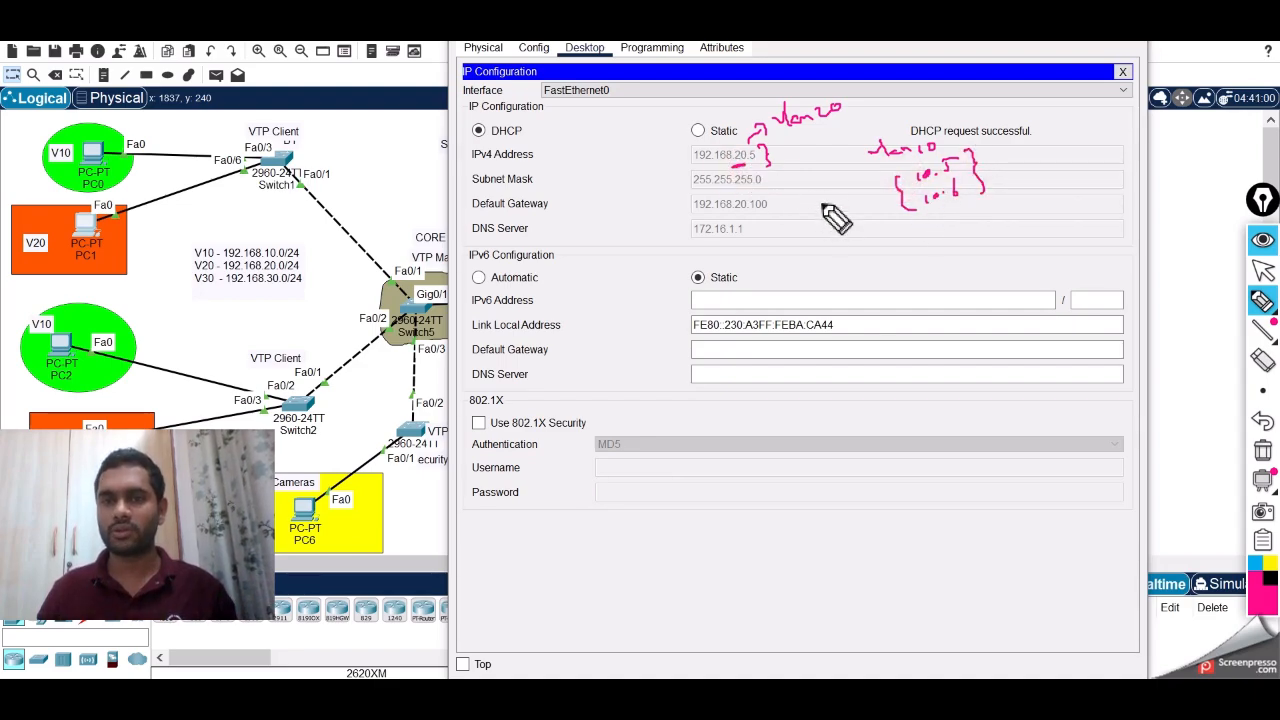
Write example addresses for another VLAN, circle PC1's IPv4 address, tick its DNS server, erase all marks, and close PC1
{"action": "mouse_move", "coordinate": [809, 195]}
{"action": "left_mouse_down"}
{"action": "mouse_move", "coordinate": [838, 205]}
{"action": "mouse_move", "coordinate": [845, 228]}
{"action": "mouse_move", "coordinate": [878, 224]}
{"action": "mouse_move", "coordinate": [852, 248]}
{"action": "mouse_move", "coordinate": [890, 242]}
{"action": "left_mouse_up"}
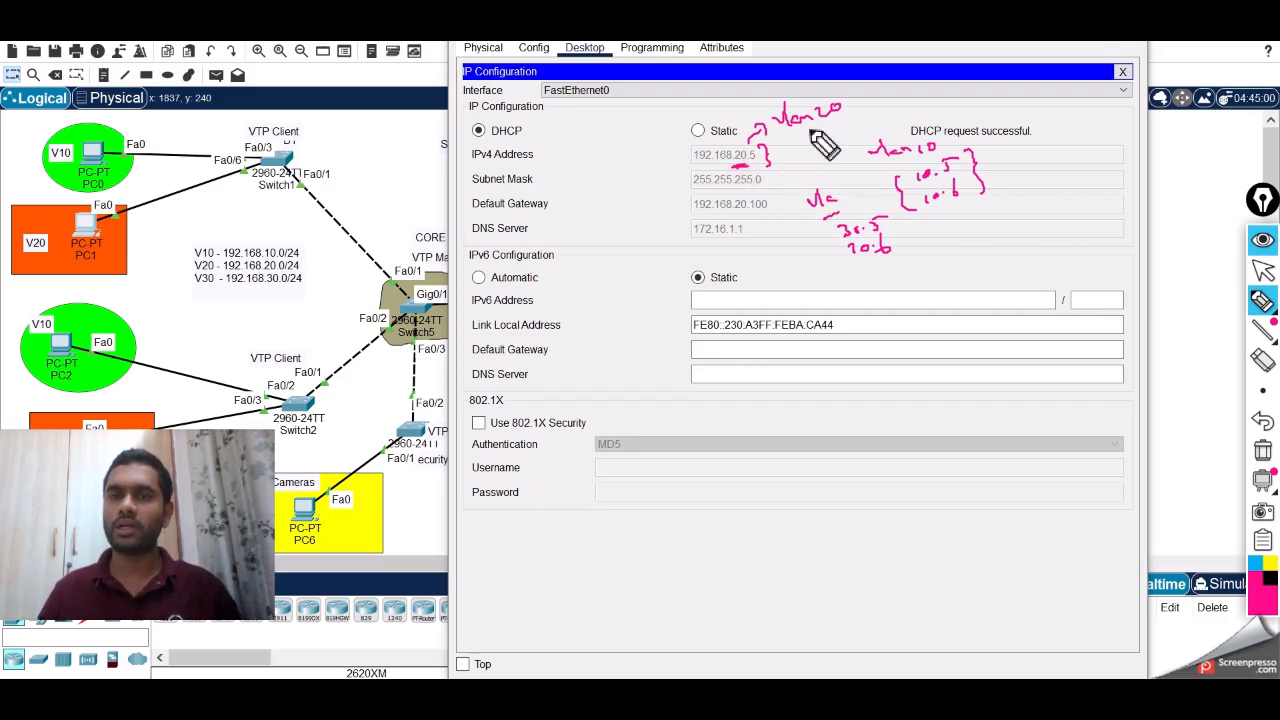
{"action": "left_click_drag", "start_coordinate": [789, 130], "coordinate": [818, 126]}
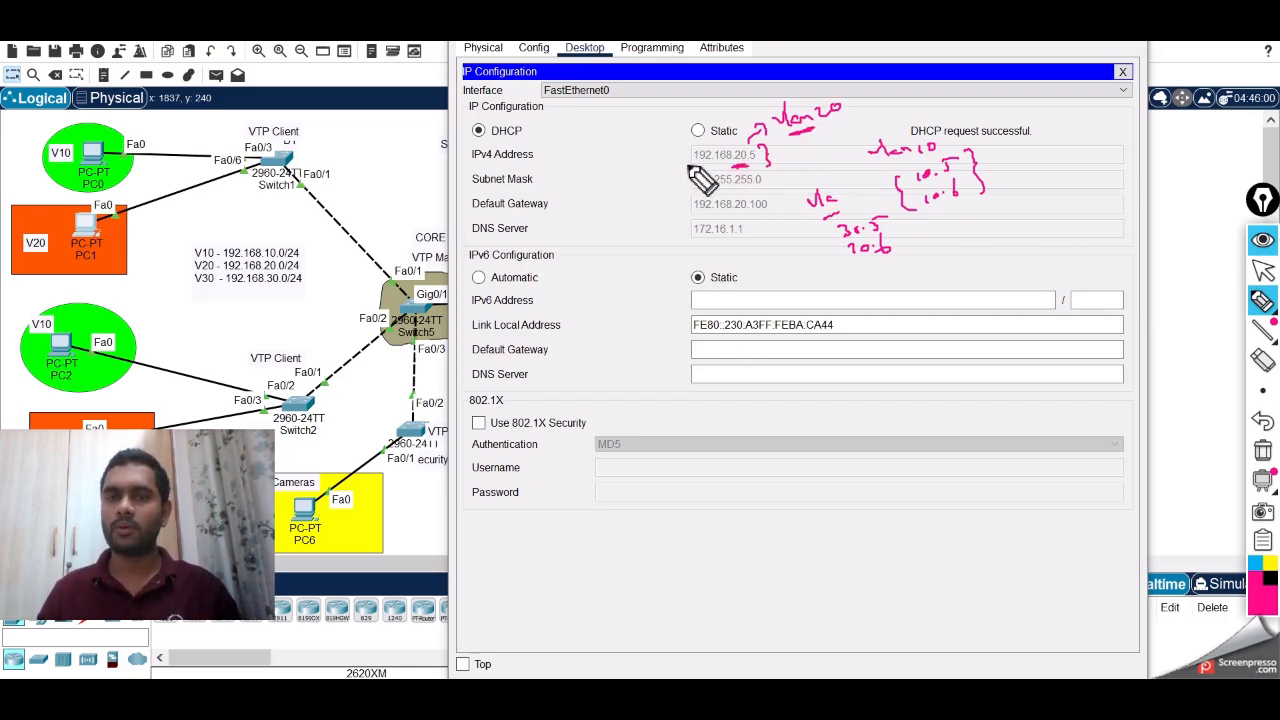
{"action": "left_click_drag", "start_coordinate": [692, 163], "coordinate": [766, 160]}
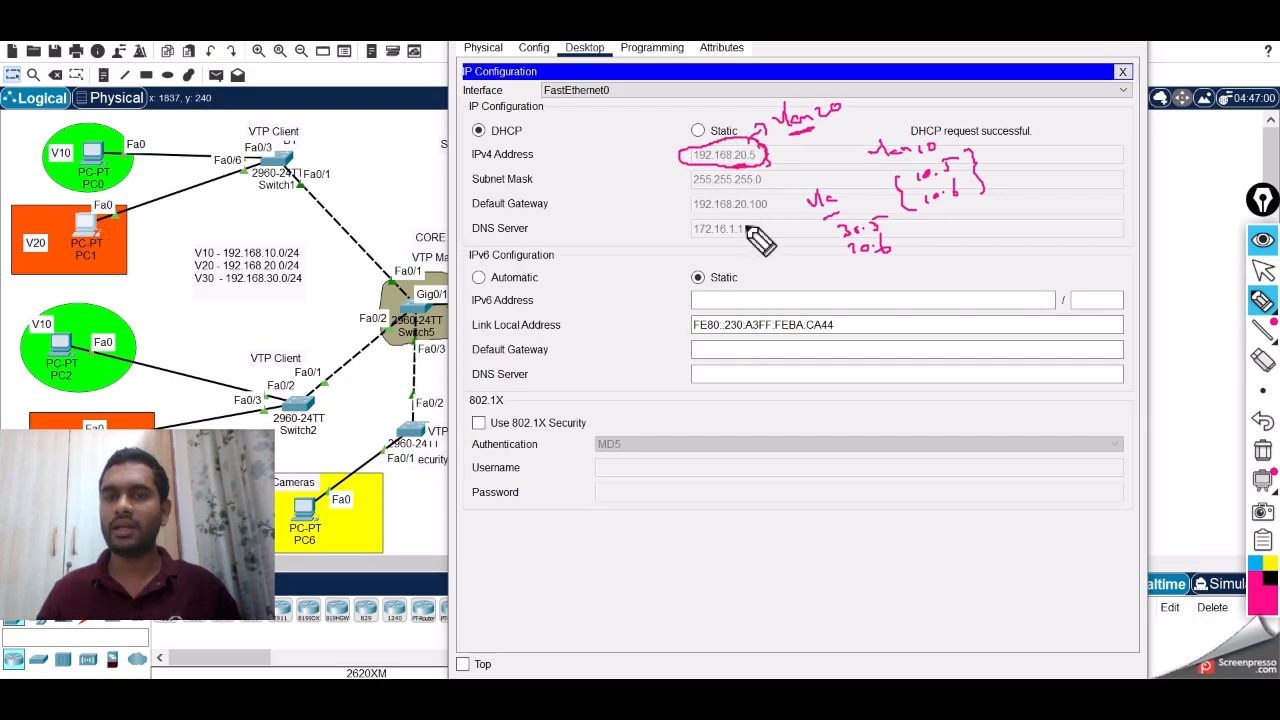
{"action": "left_click_drag", "start_coordinate": [766, 226], "coordinate": [745, 230]}
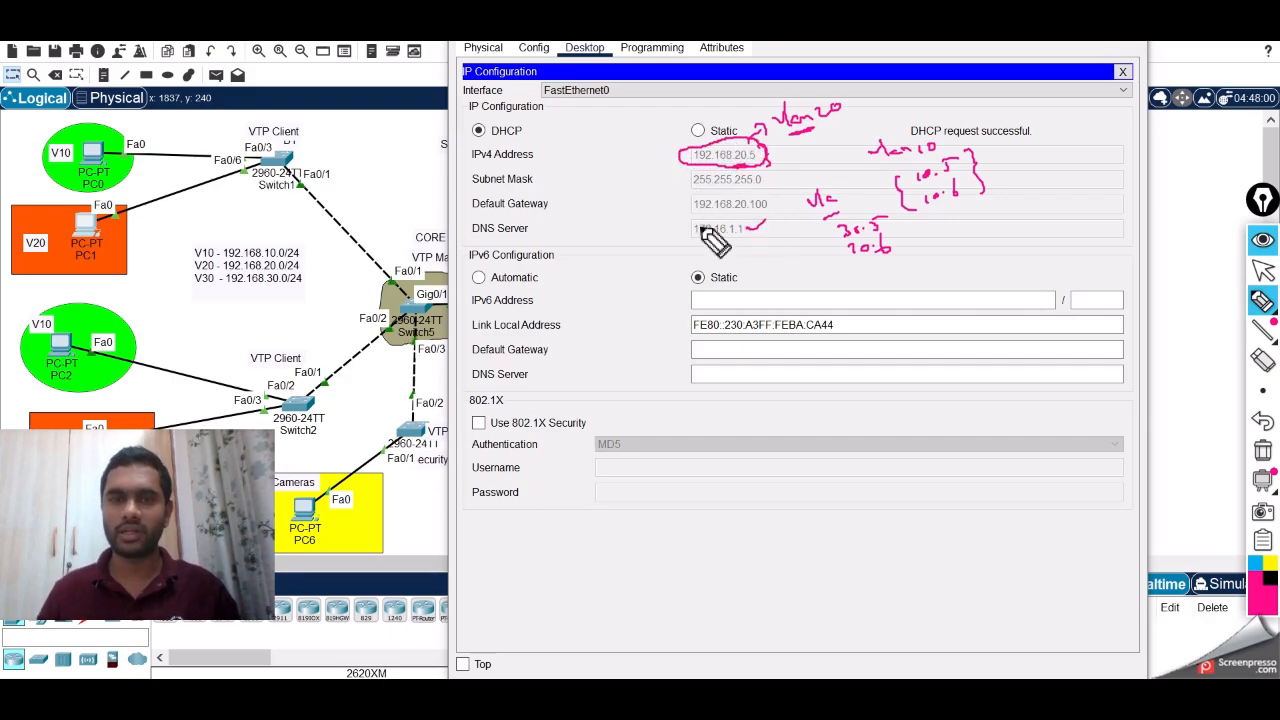
{"action": "left_click", "coordinate": [1263, 272]}
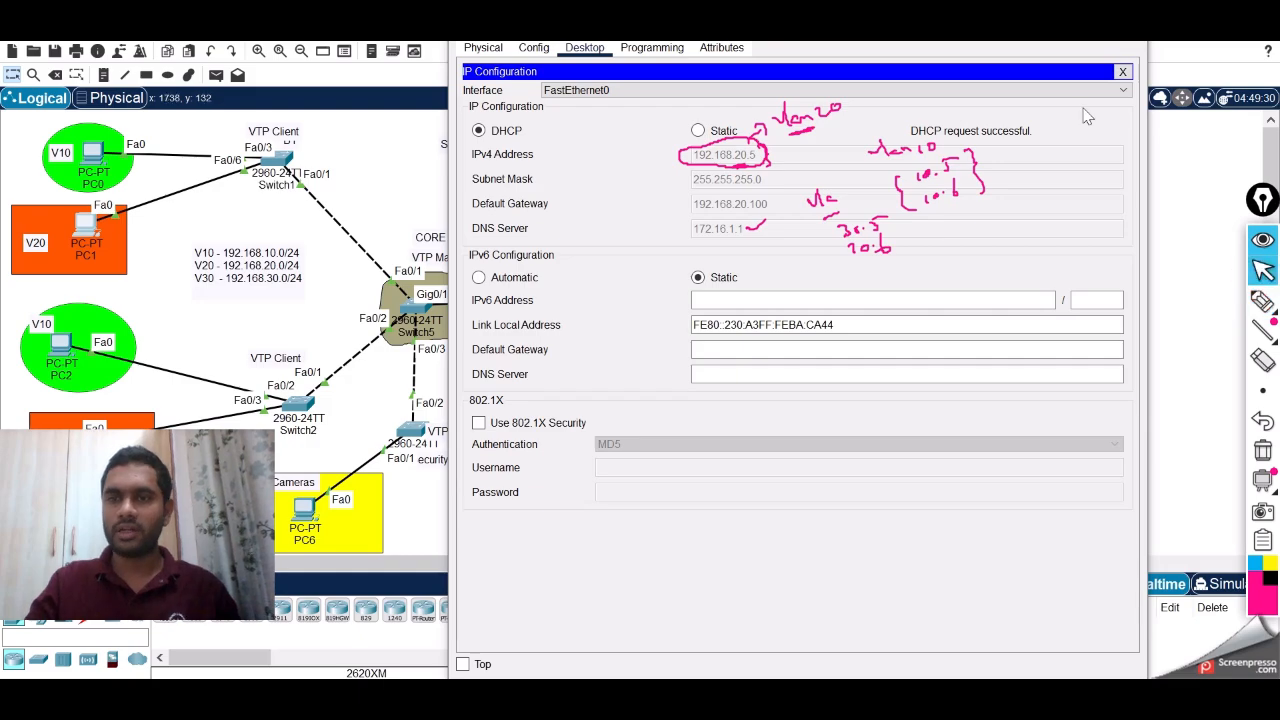
{"action": "left_click", "coordinate": [1263, 452]}
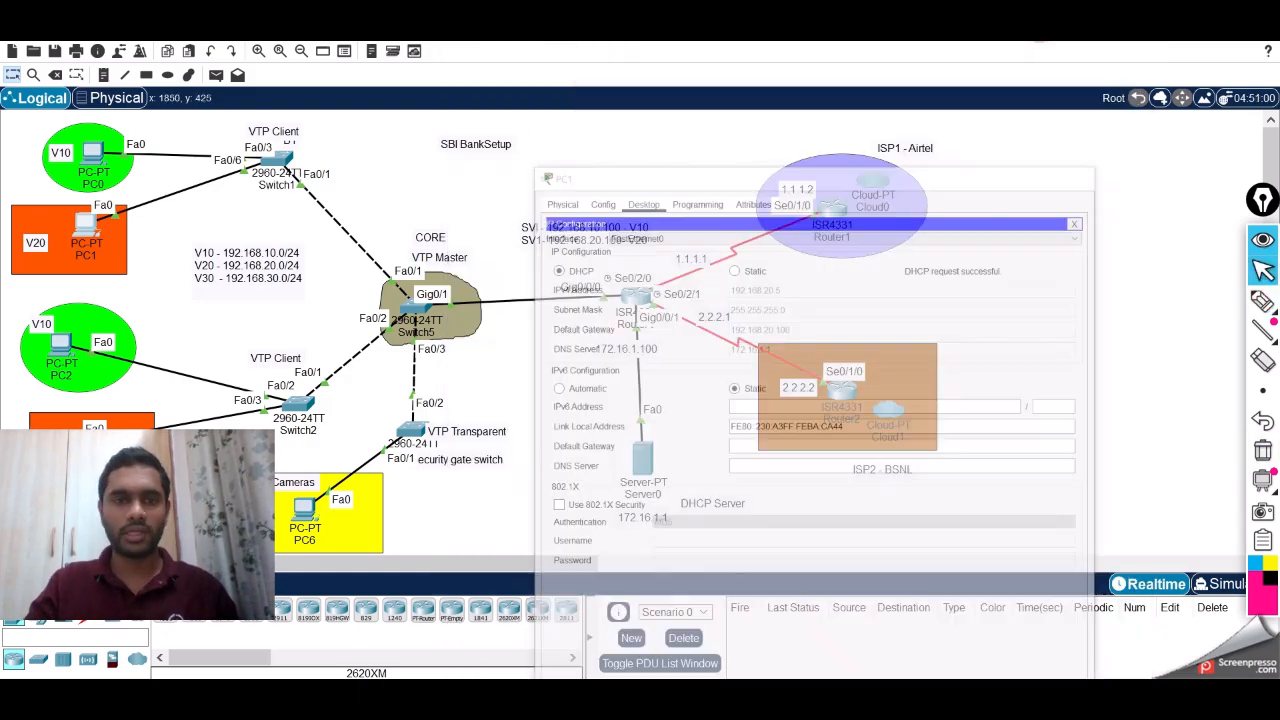
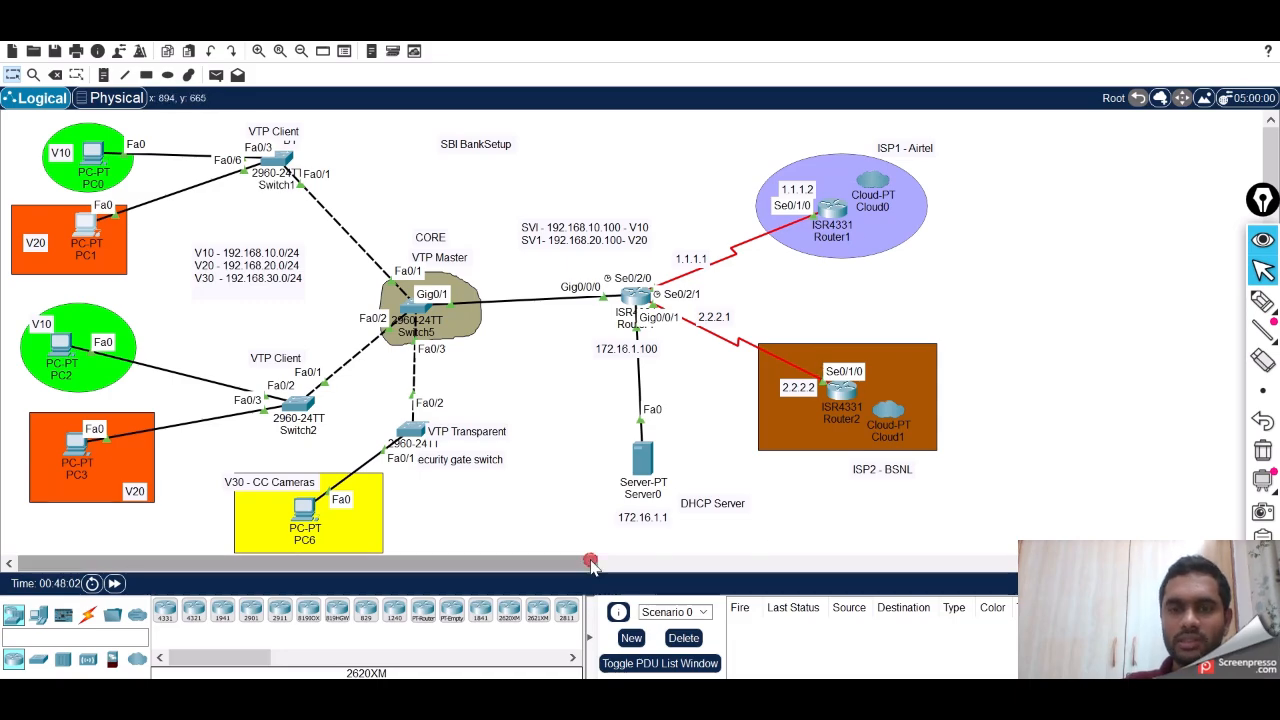
Ping 8.8.8.8 from the Windows Command Prompt, stop the ping, and close the Command Prompt windows
{"action": "left_click_drag", "start_coordinate": [590, 565], "coordinate": [600, 566]}
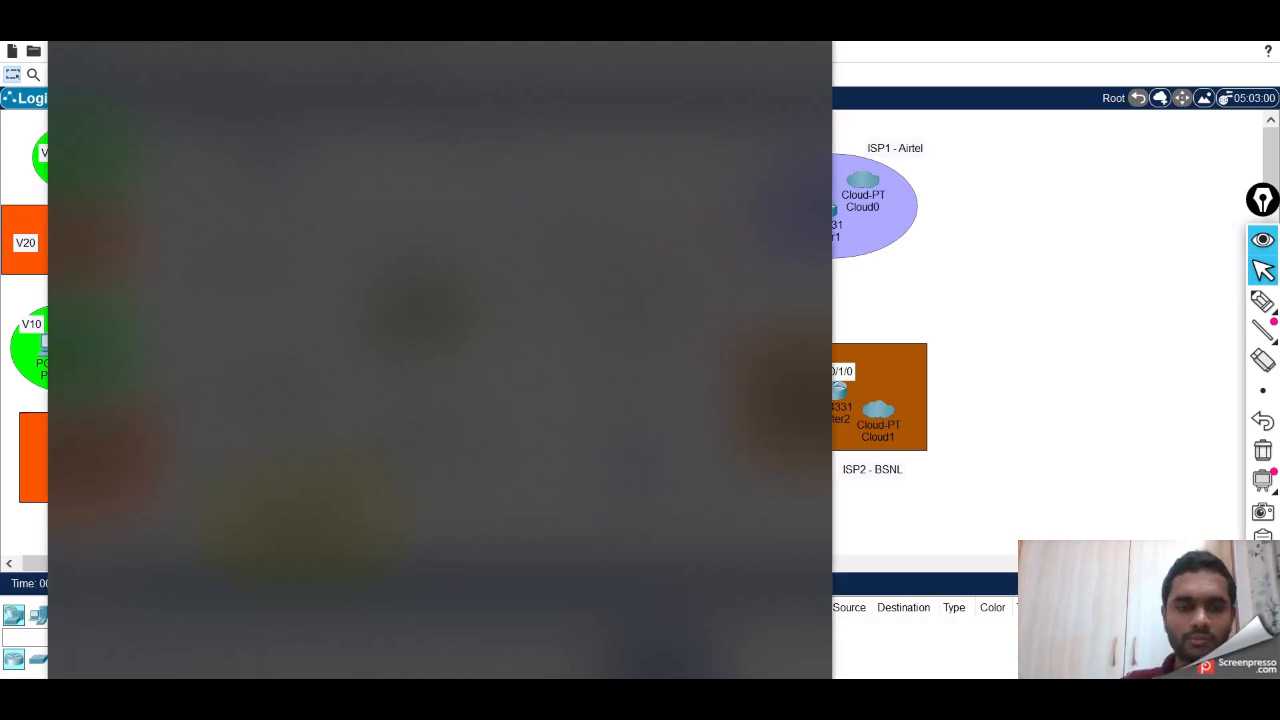
{"action": "type", "text": "cmd"}
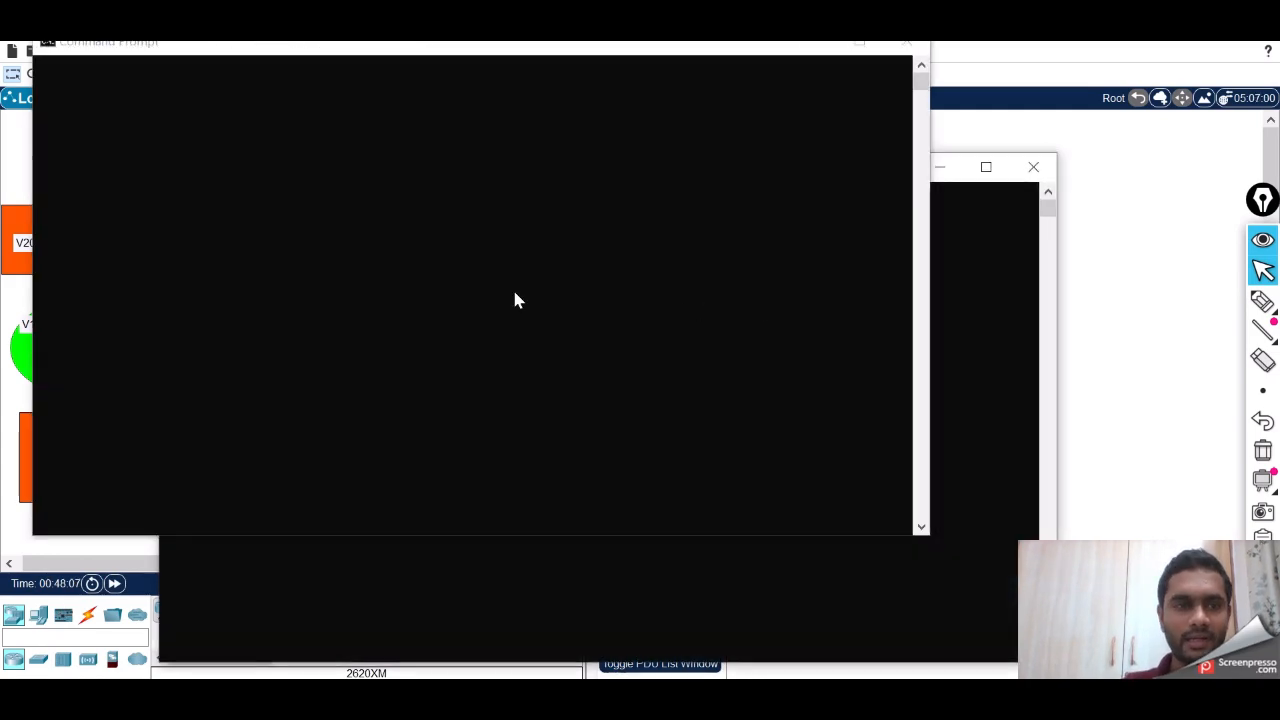
{"action": "left_click", "coordinate": [514, 293]}
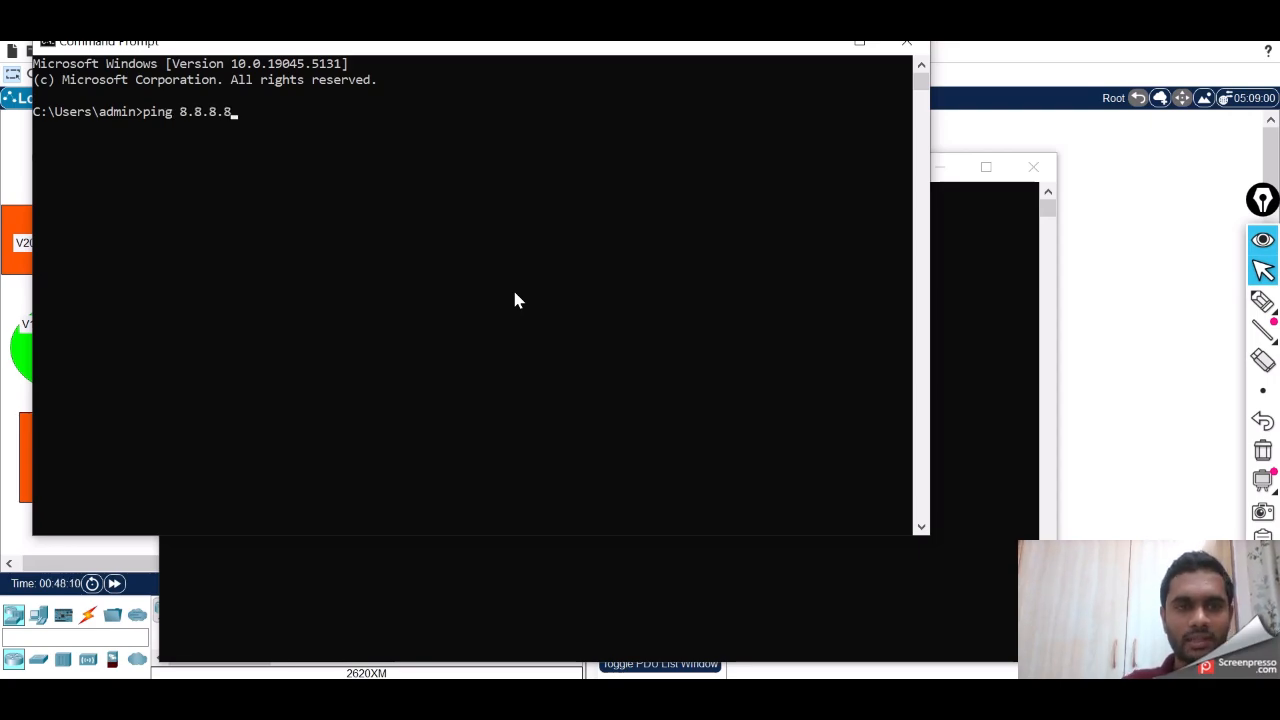
{"action": "key", "text": "Return"}
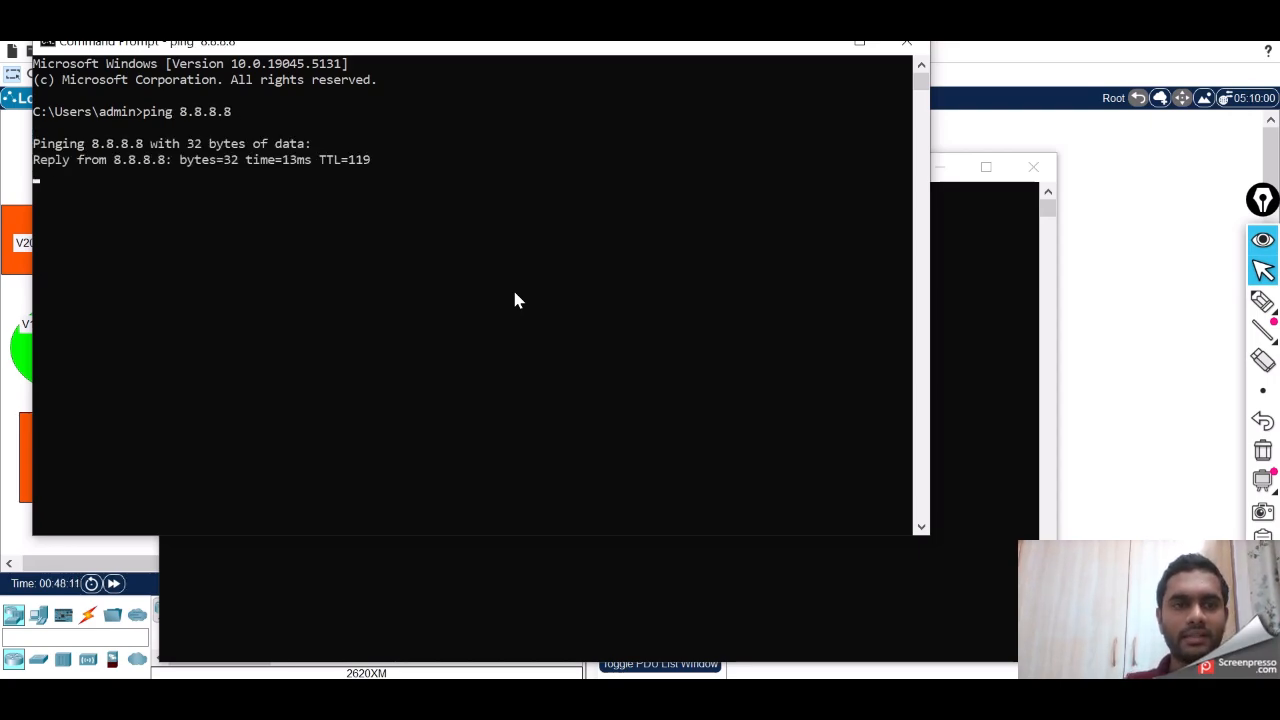
{"action": "key", "text": "ctrl+c"}
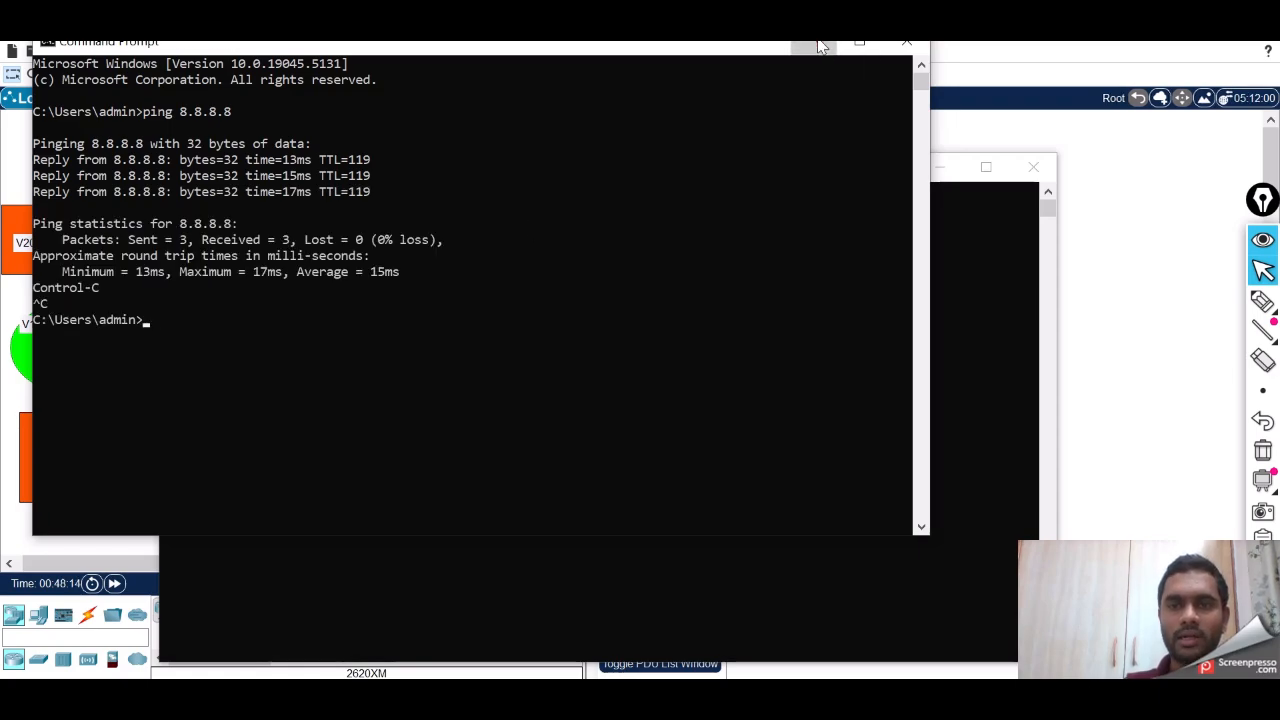
{"action": "left_click", "coordinate": [906, 42]}
{"action": "left_click", "coordinate": [1033, 167]}
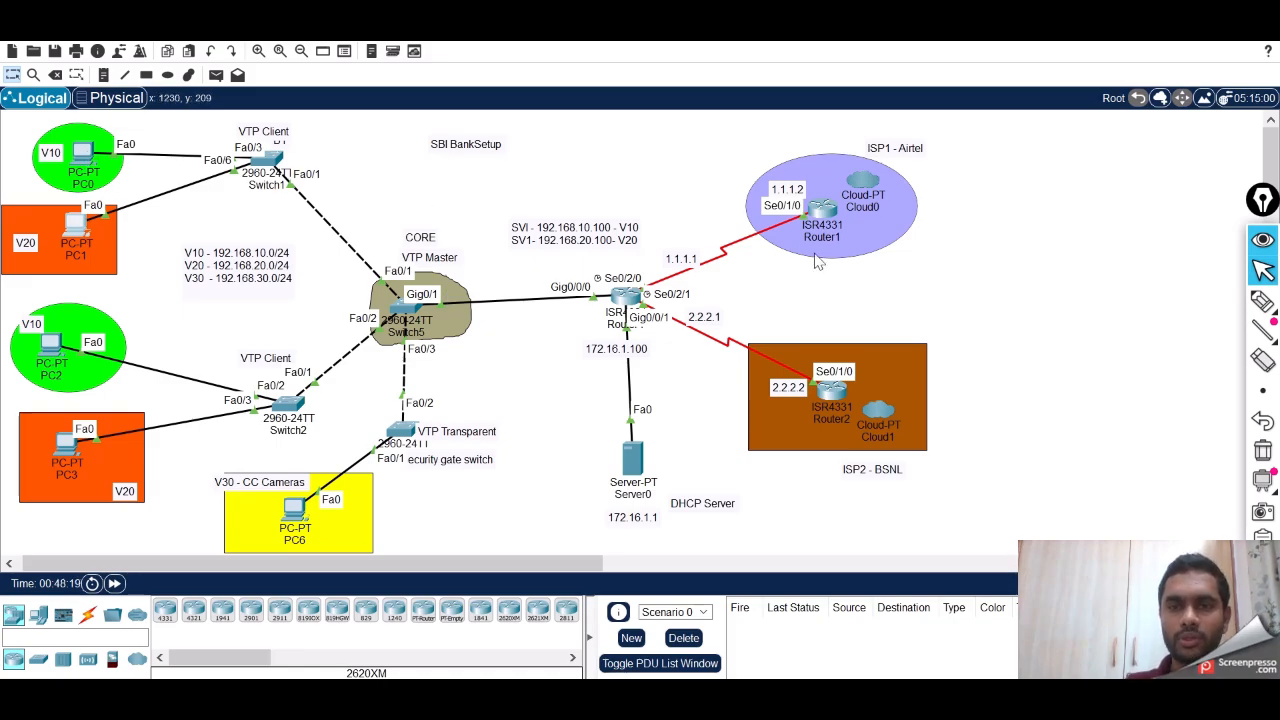
Write 8.8.8.8 with the annotation pen beside both the ISP1 - Airtel and ISP2 - BSNL areas of the topology
{"action": "left_click_drag", "start_coordinate": [550, 564], "coordinate": [730, 567]}
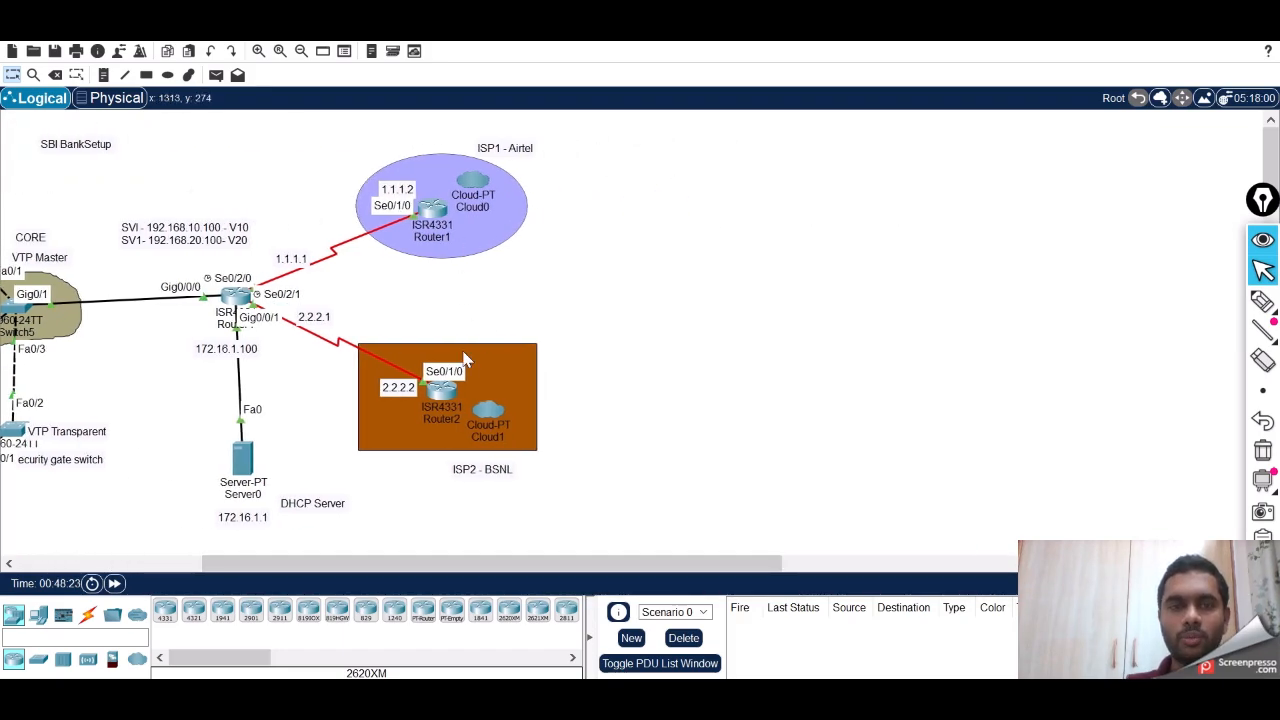
{"action": "left_click_drag", "start_coordinate": [498, 563], "coordinate": [578, 566]}
{"action": "left_click", "coordinate": [1261, 302]}
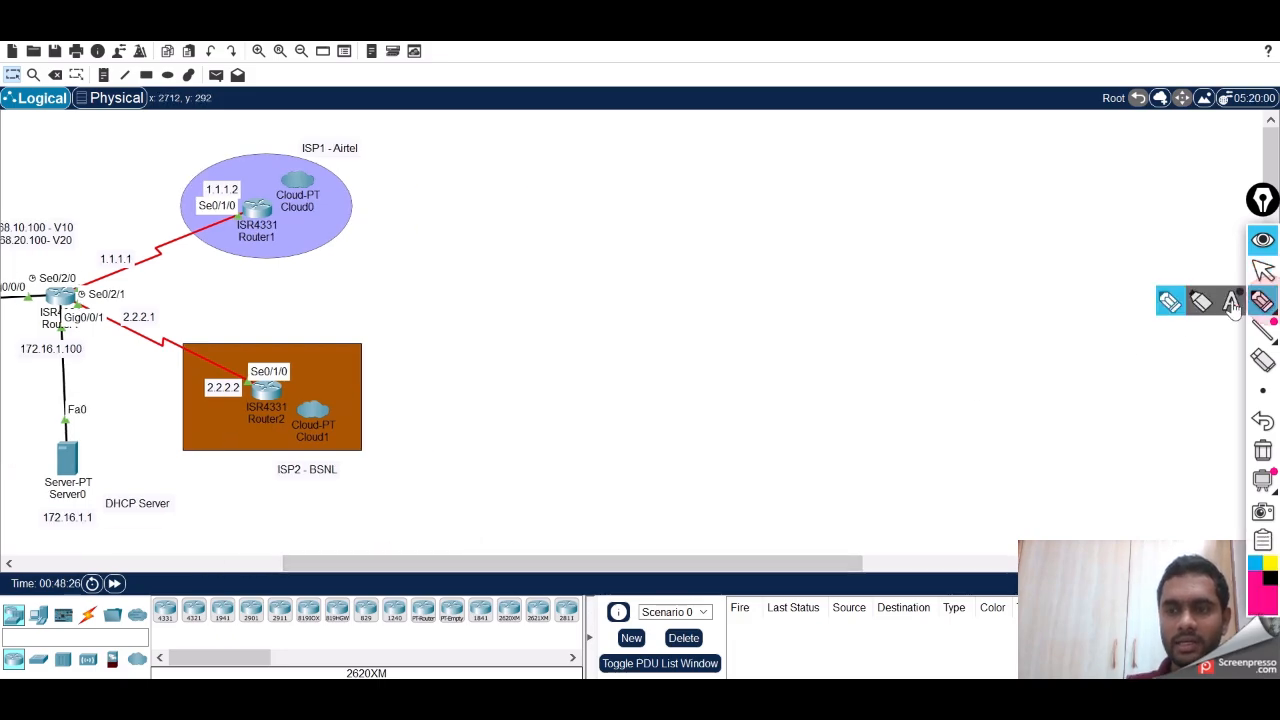
{"action": "left_click", "coordinate": [1185, 305]}
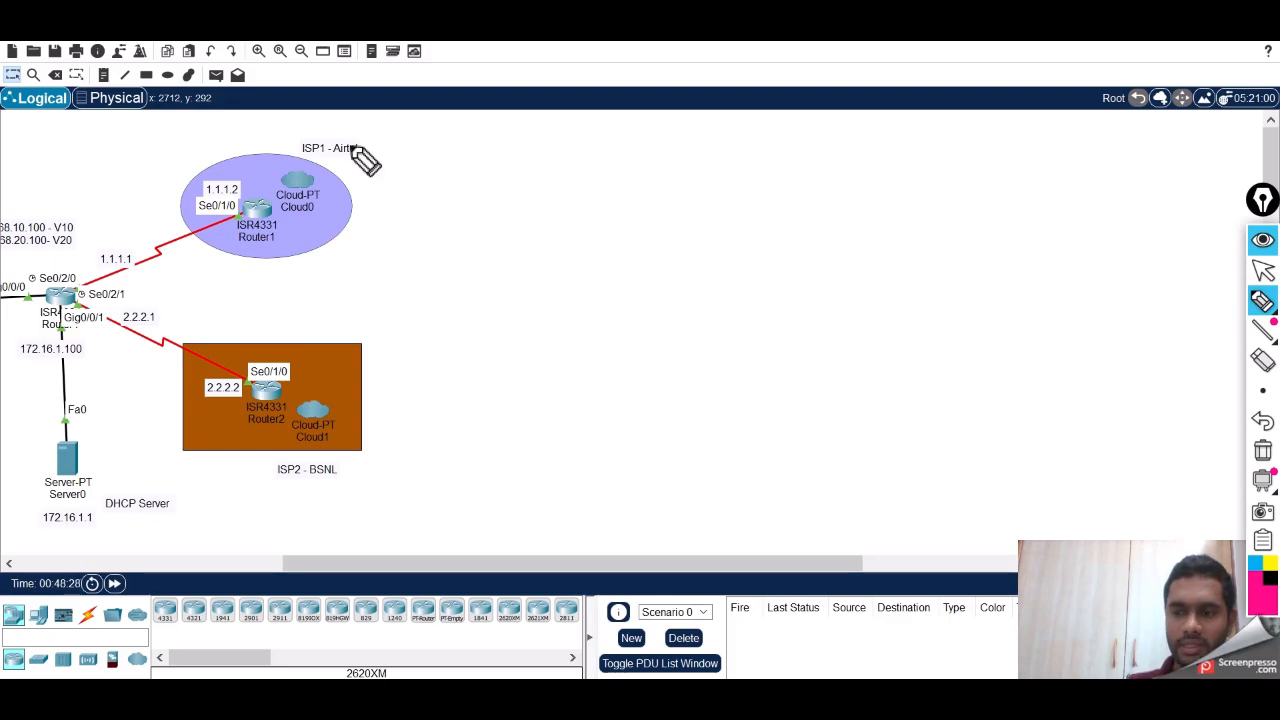
{"action": "left_click_drag", "start_coordinate": [366, 165], "coordinate": [436, 148]}
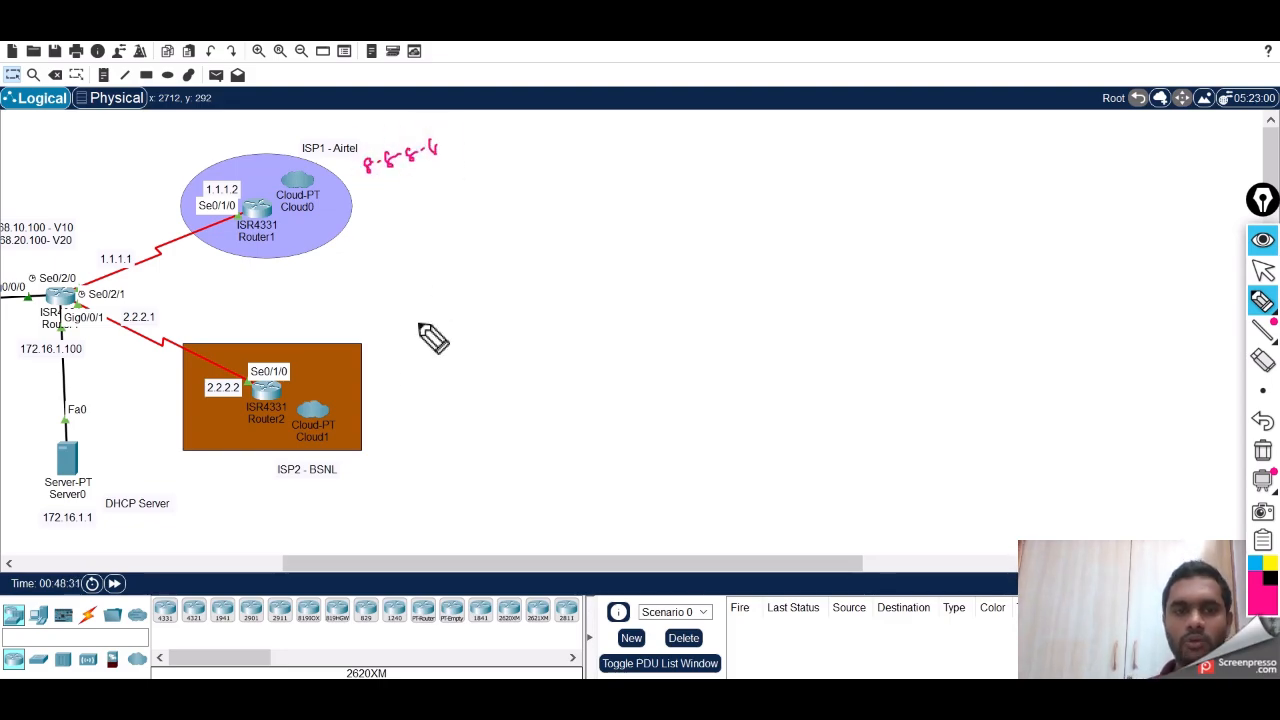
{"action": "left_click_drag", "start_coordinate": [372, 385], "coordinate": [443, 364]}
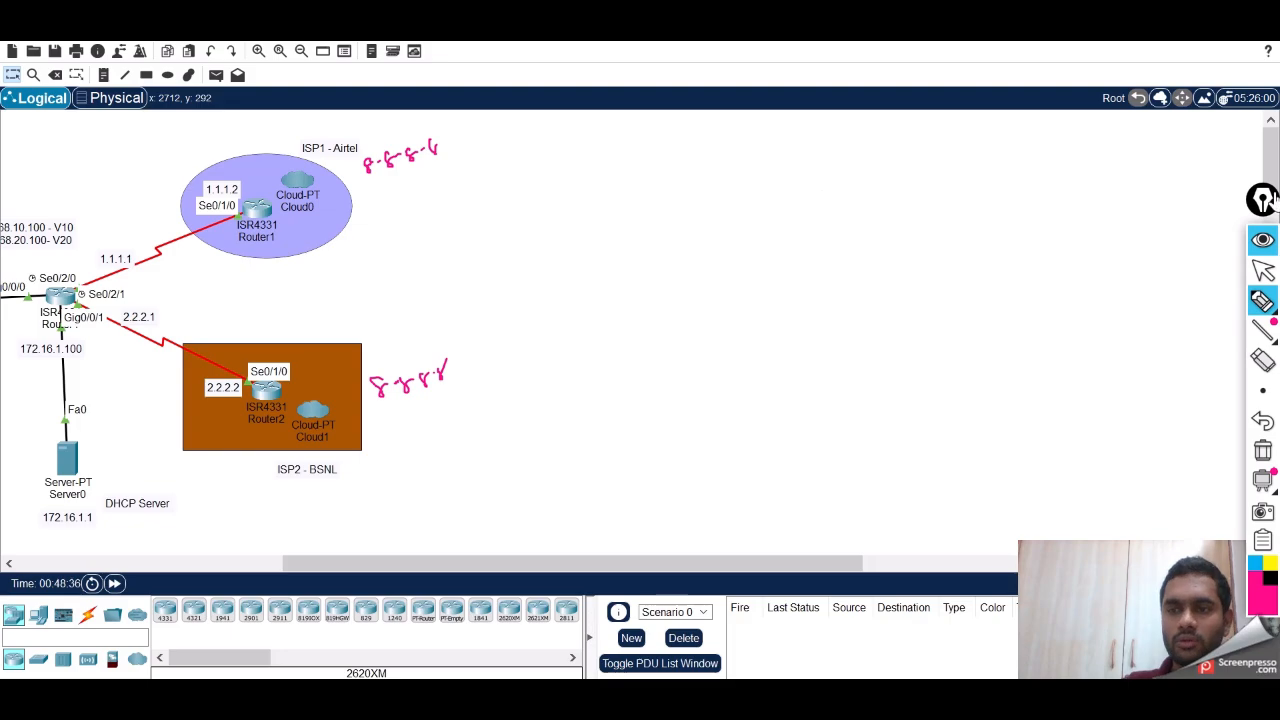
{"action": "left_click", "coordinate": [1262, 270]}
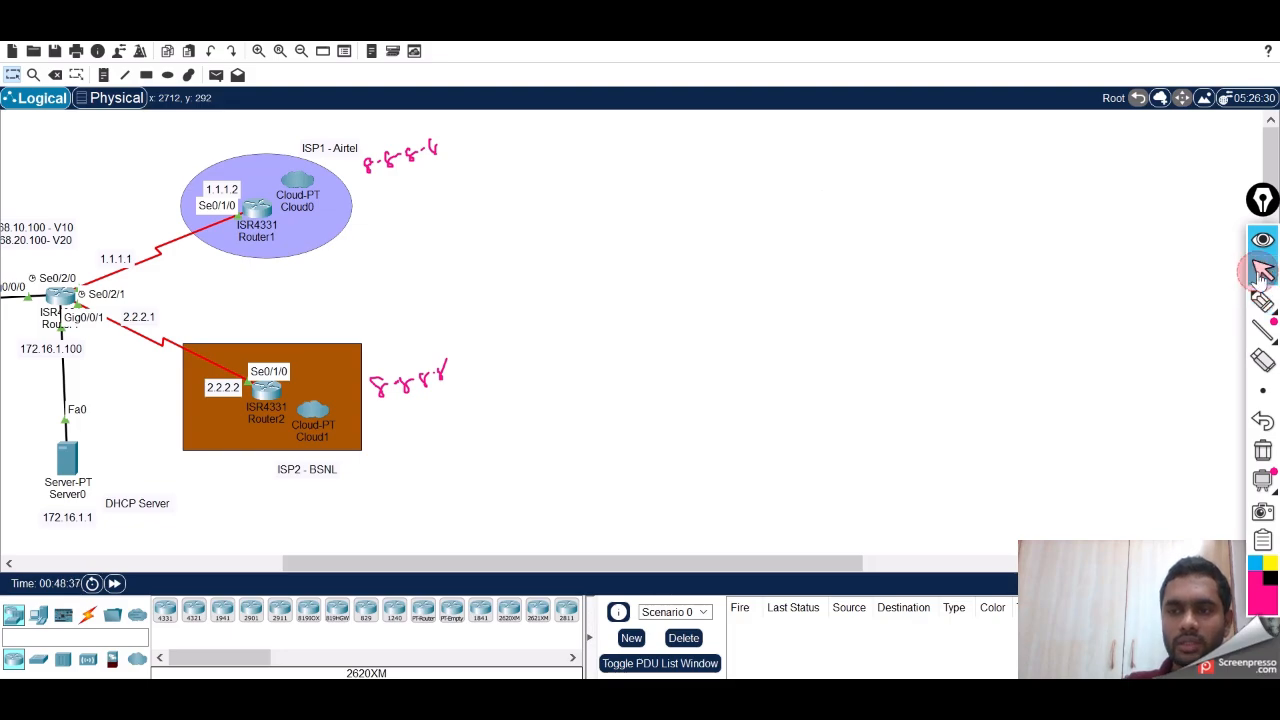
Open Router1's command line in the Airtel area and enter privileged mode and global configuration mode with en and config t
{"action": "left_click", "coordinate": [258, 208]}
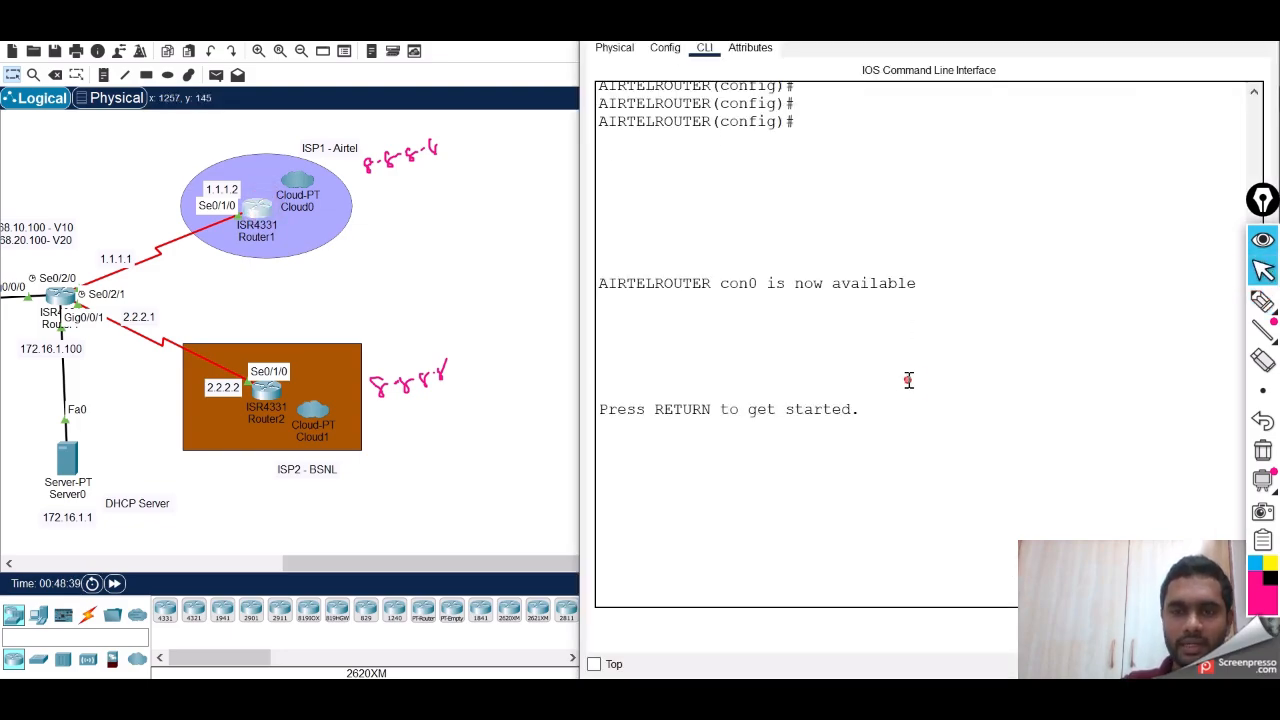
{"action": "key", "text": "Return"}
{"action": "key", "text": "Return"}
{"action": "key", "text": "Return"}
{"action": "type", "text": "en"}
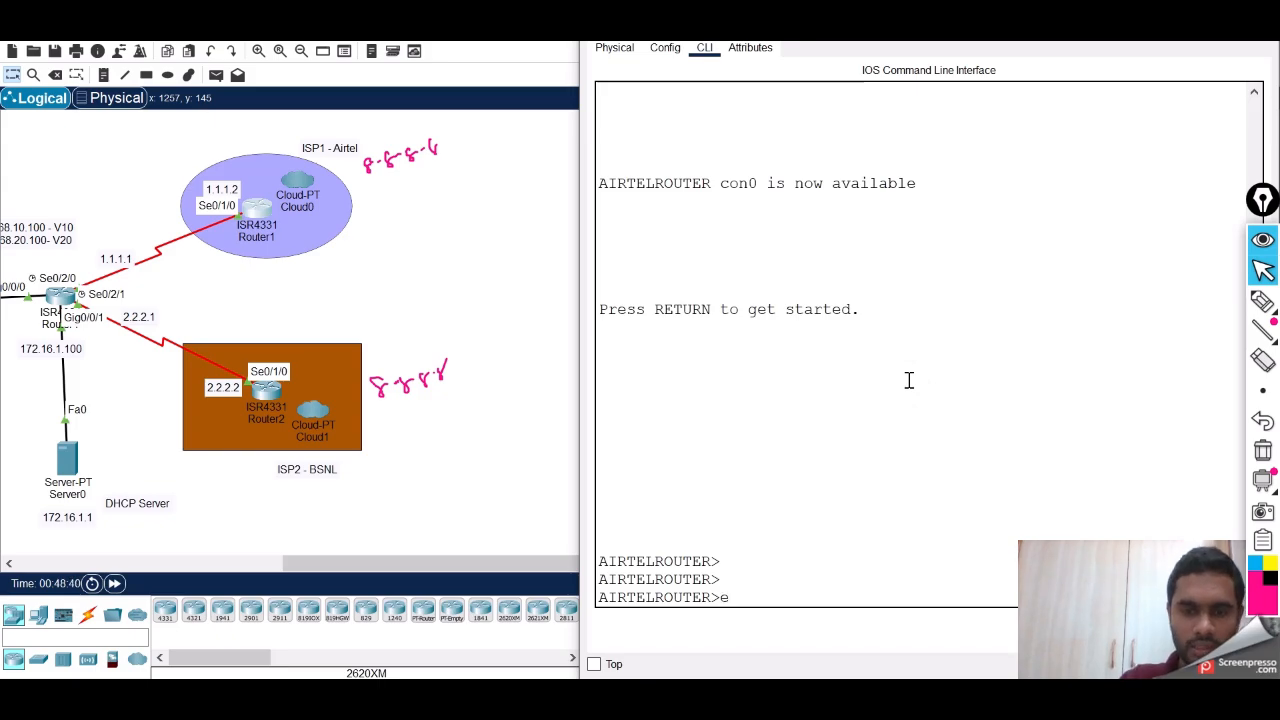
{"action": "key", "text": "Return"}
{"action": "key", "text": "Return"}
{"action": "key", "text": "Return"}
{"action": "type", "text": "config t"}
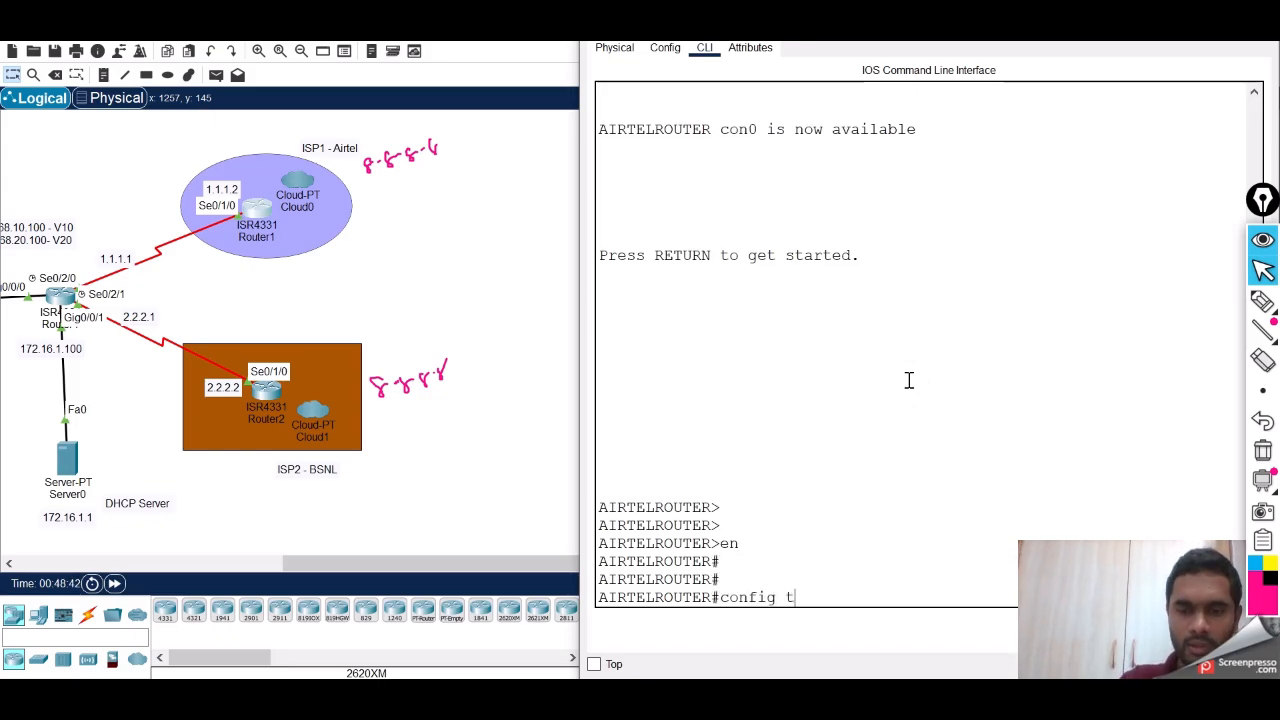
{"action": "key", "text": "Return"}
Create loopback interface lo0 on the Airtel router and enable it with no sh
{"action": "type", "text": "int lo0"}
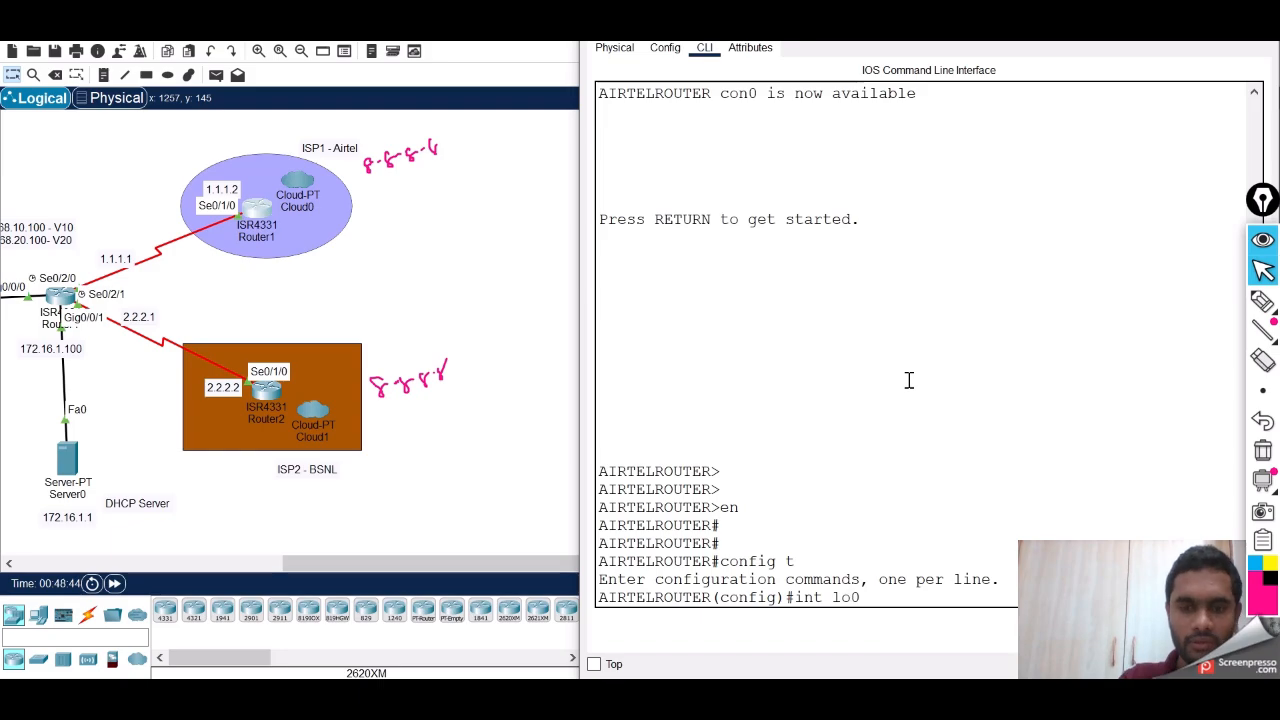
{"action": "key", "text": "Return"}
{"action": "key", "text": "Return"}
{"action": "key", "text": "Return"}
{"action": "type", "text": "no sh"}
{"action": "key", "text": "Return"}
{"action": "key", "text": "Return"}
{"action": "key", "text": "Return"}
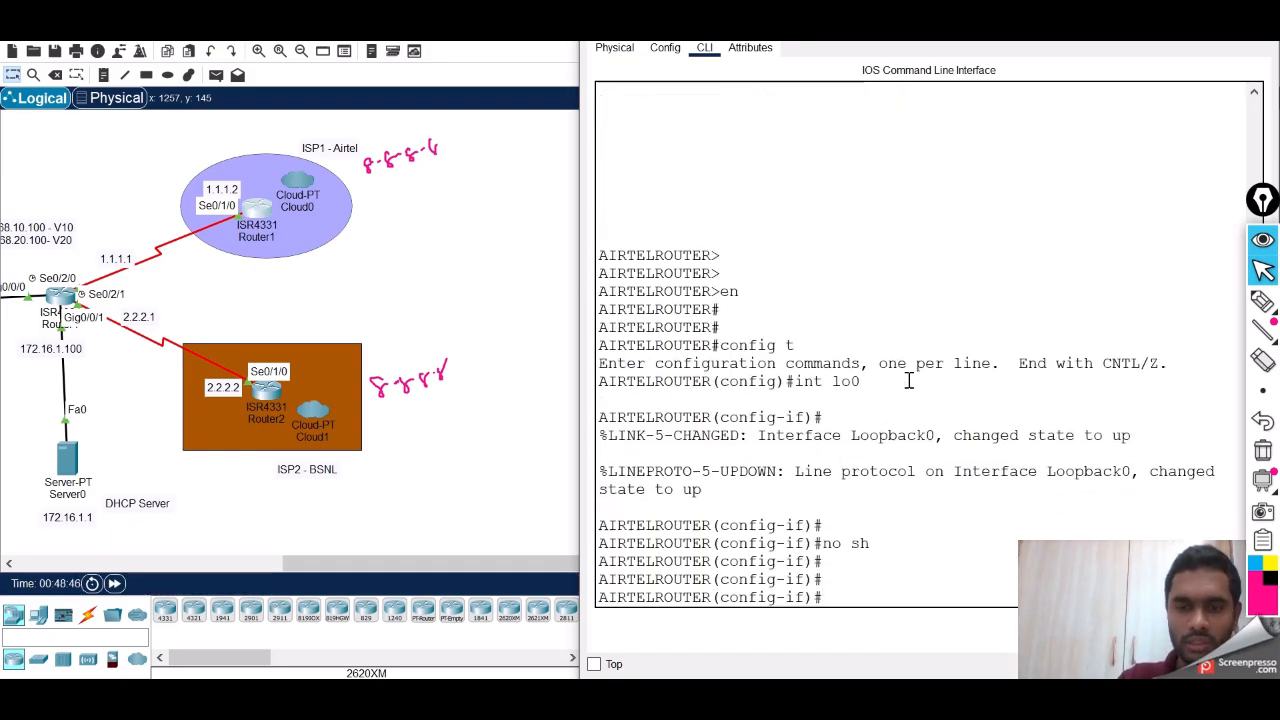
Try to assign IP address 8.8.8.8 to the Airtel router's loopback interface without a subnet mask
{"action": "type", "text": "ip add"}
{"action": "key", "text": "Tab"}
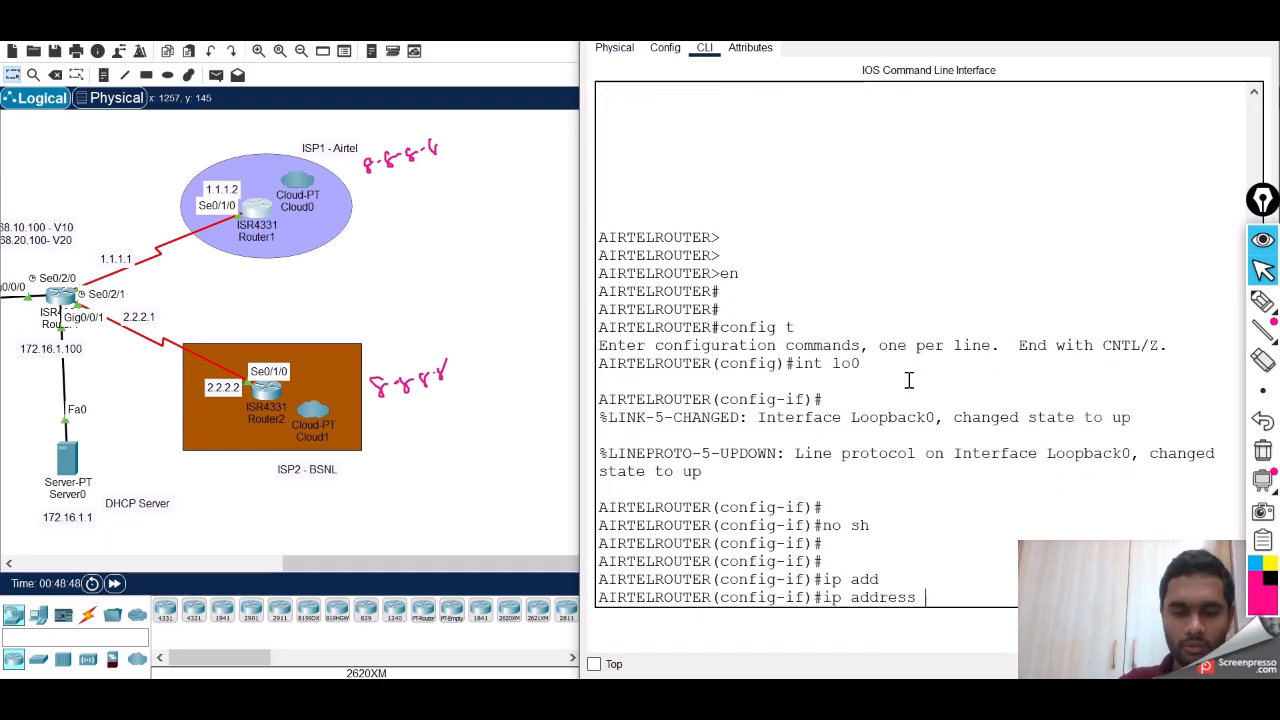
{"action": "type", "text": "8.8.8.8"}
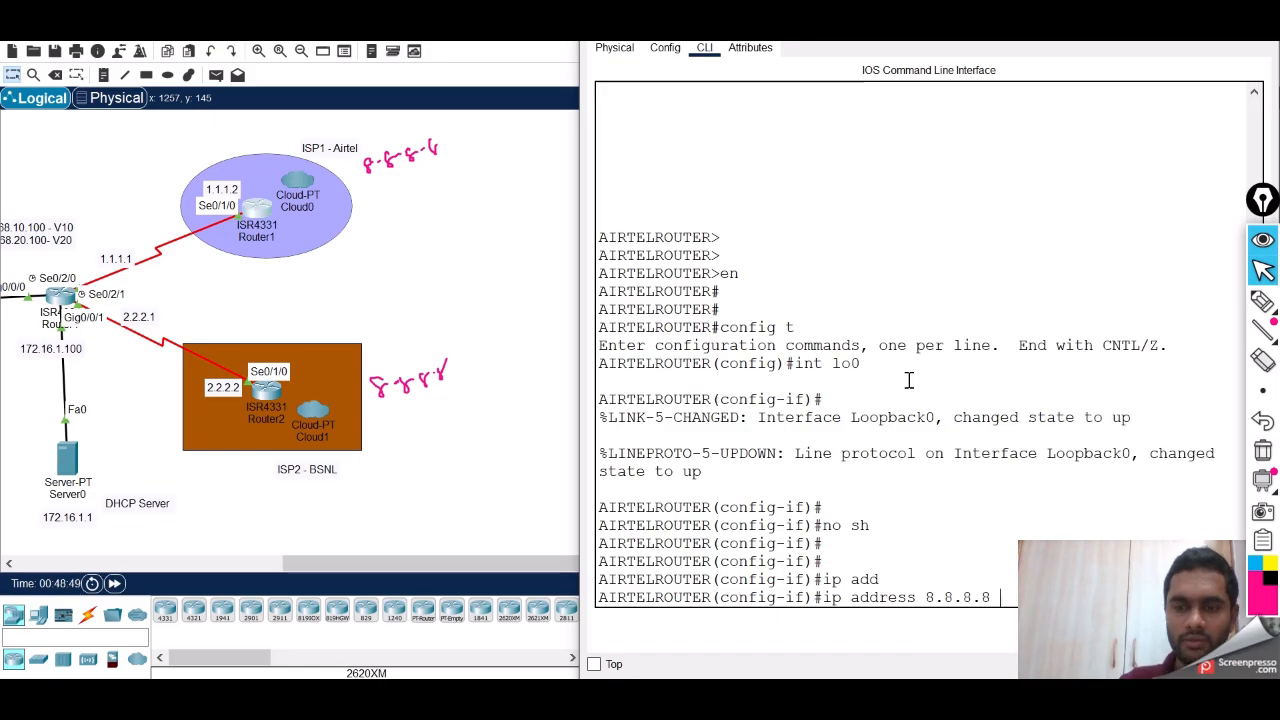
{"action": "left_click_drag", "start_coordinate": [1121, 577], "coordinate": [1084, 208]}
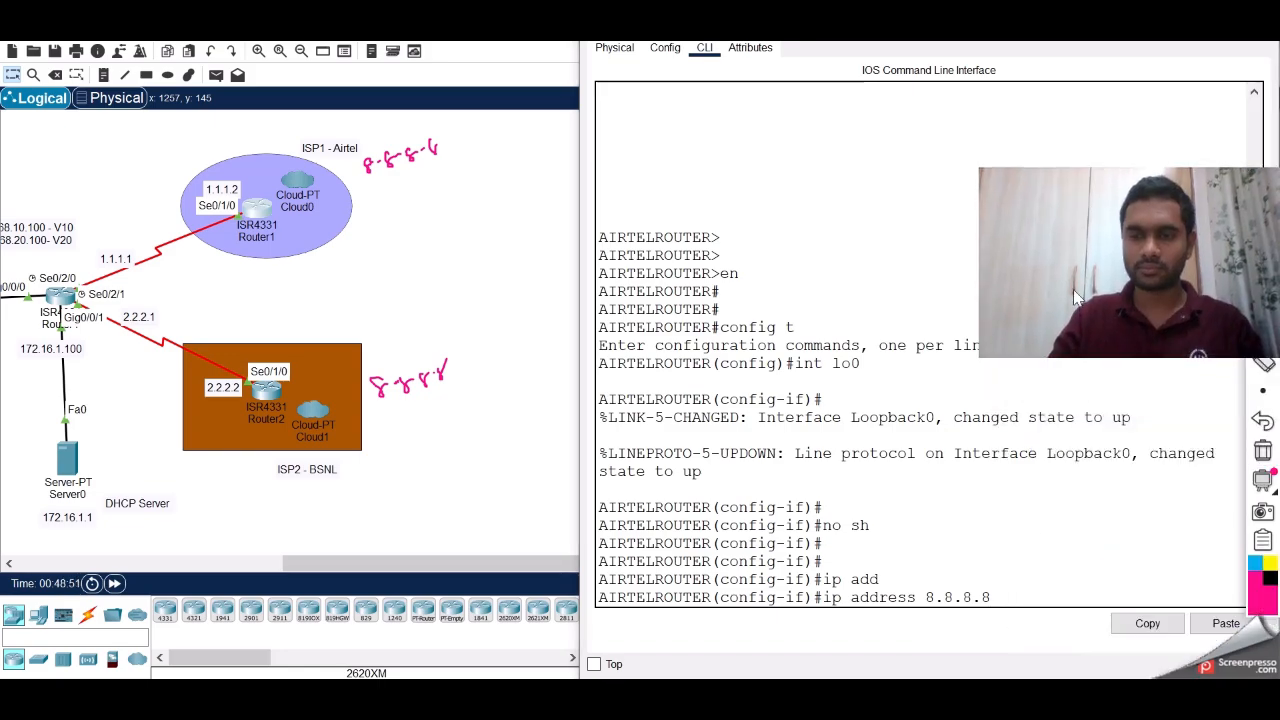
{"action": "left_click", "coordinate": [1017, 582]}
{"action": "key", "text": "Return"}
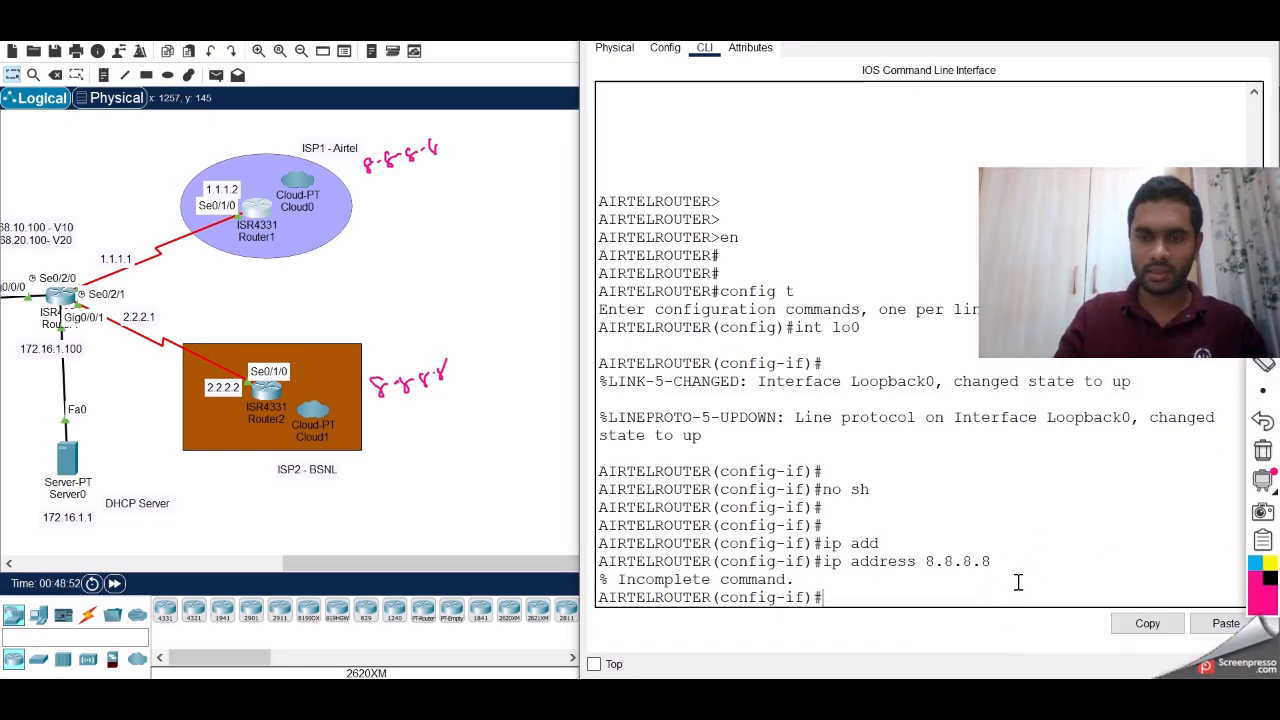
{"action": "key", "text": "Return"}
Assign IP address 8.8.8.8 with subnet mask 255.255.255.255 to the Airtel router's loopback interface
{"action": "key", "text": "Up"}
{"action": "type", "text": "255"}
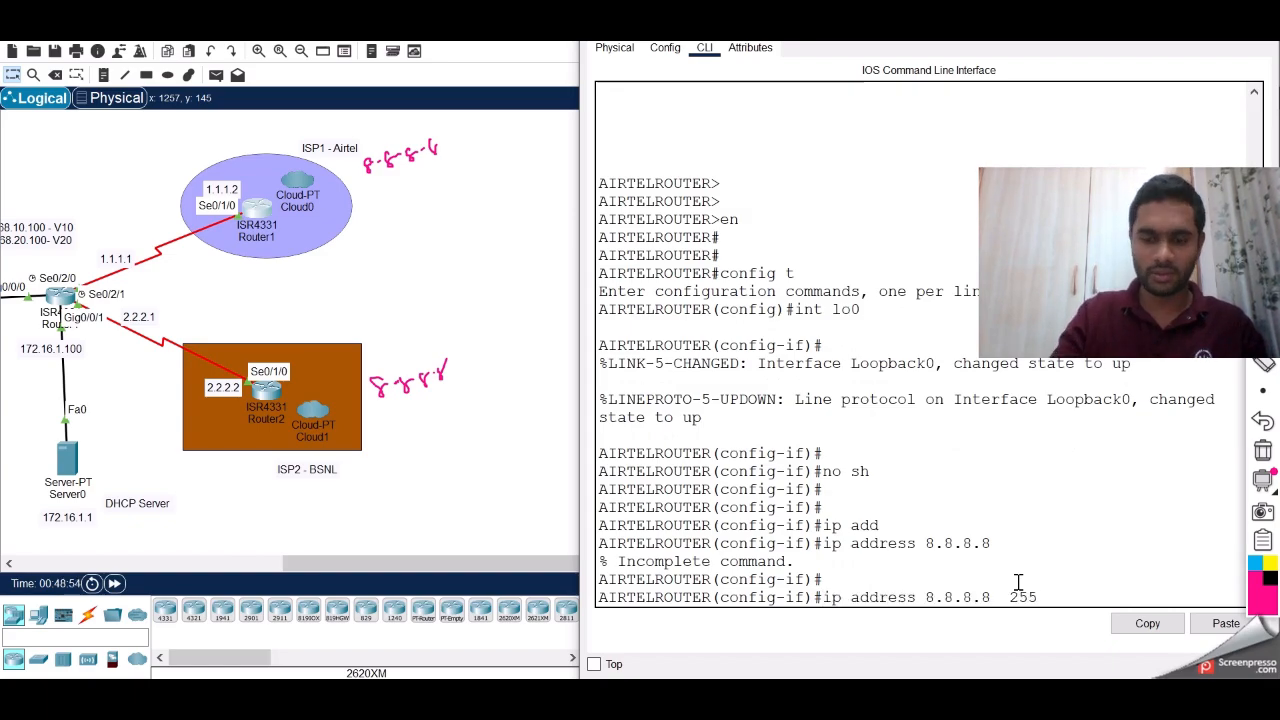
{"action": "type", "text": ".255.255"}
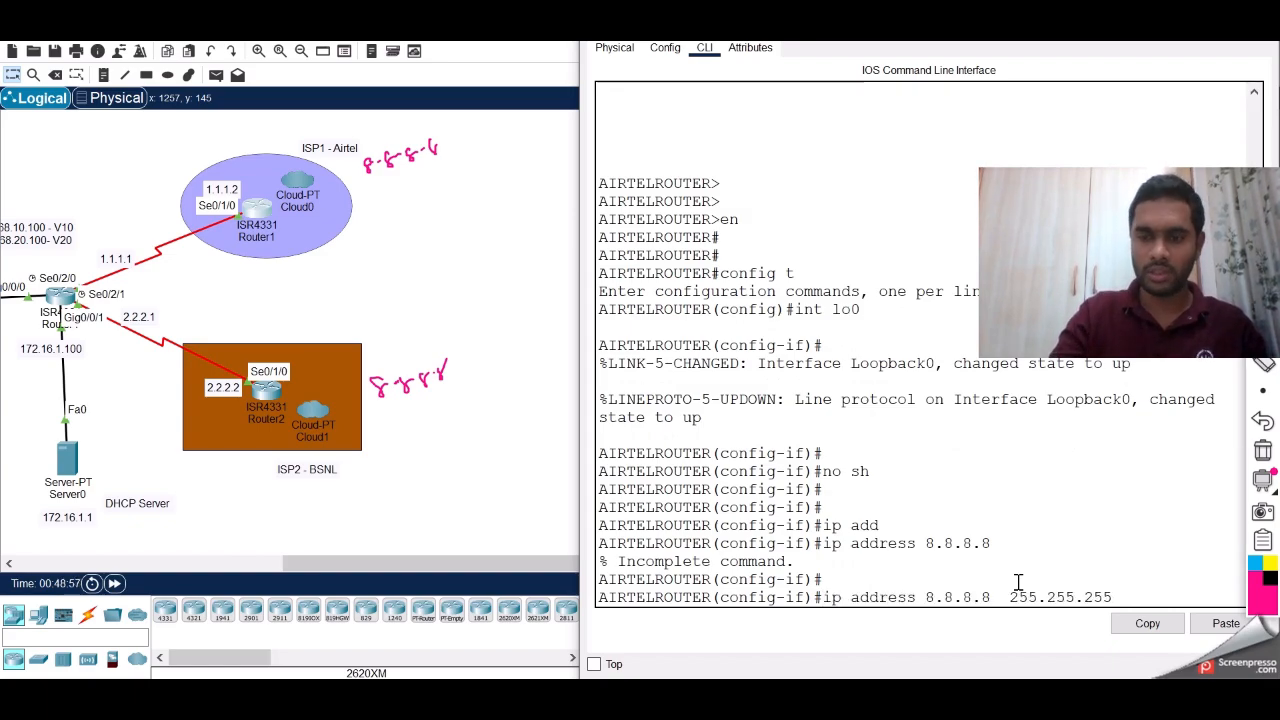
{"action": "type", "text": ".255"}
{"action": "key", "text": "Return"}
{"action": "key", "text": "Return"}
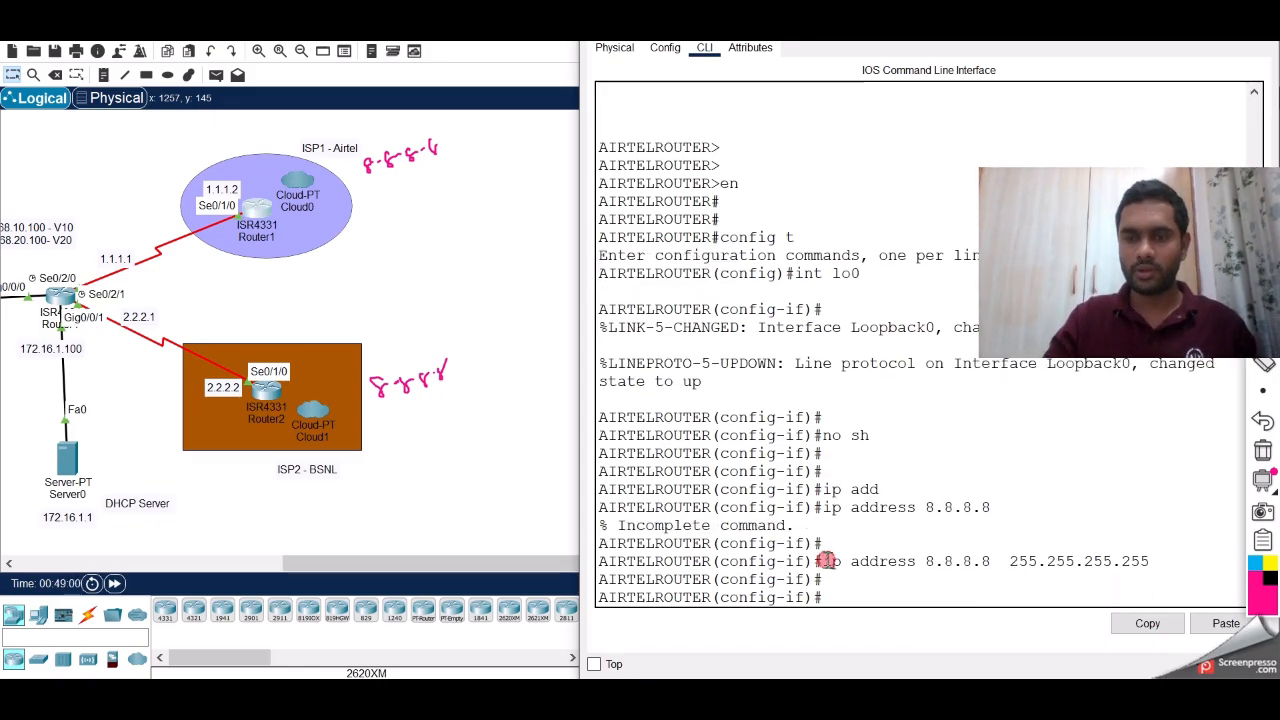
Copy the ip address 8.8.8.8 255.255.255.255 command from the Airtel router's console and open Router2's command line in the BSNL area
{"action": "left_click_drag", "start_coordinate": [826, 561], "coordinate": [1150, 565]}
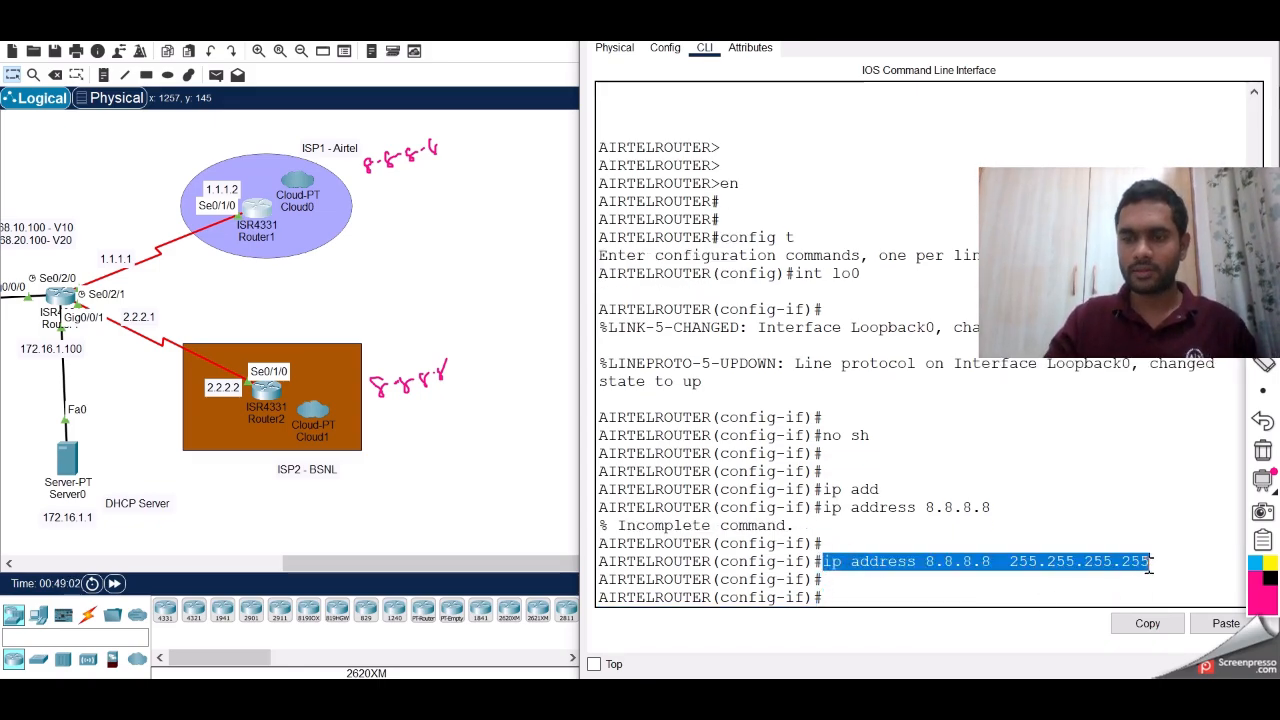
{"action": "left_click", "coordinate": [1147, 623]}
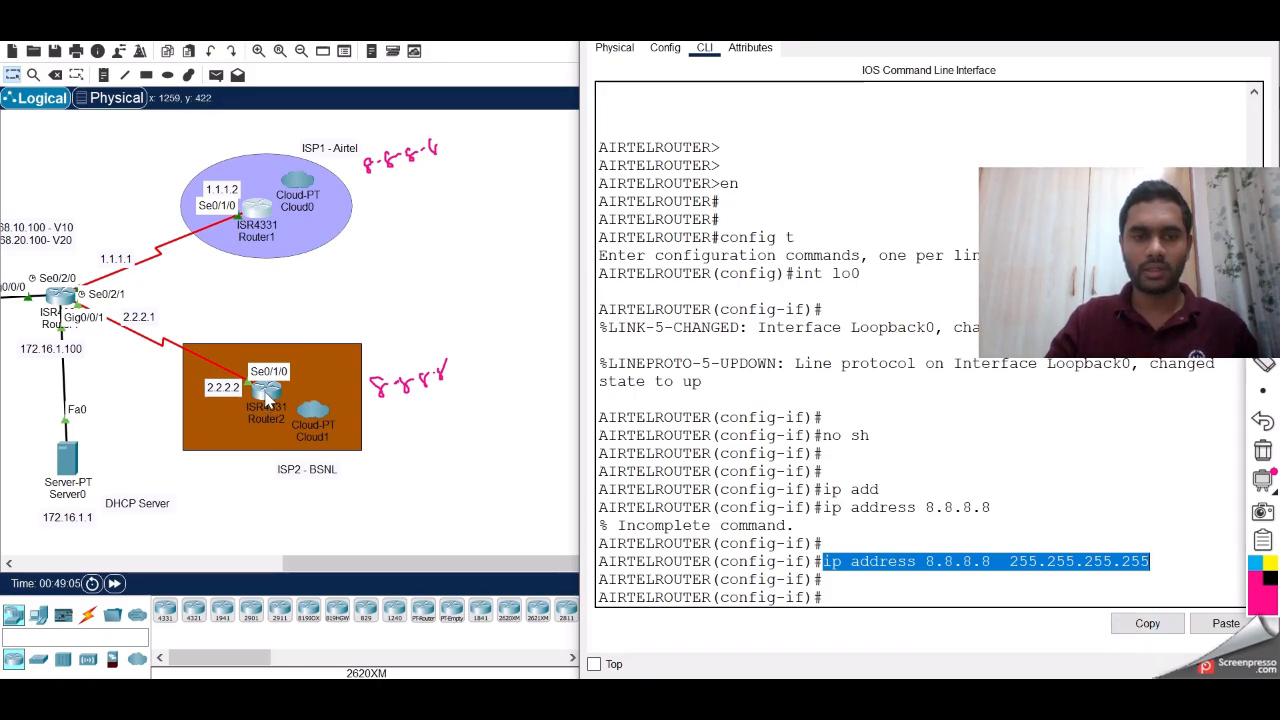
{"action": "left_click", "coordinate": [266, 399]}
{"action": "left_click", "coordinate": [266, 399]}
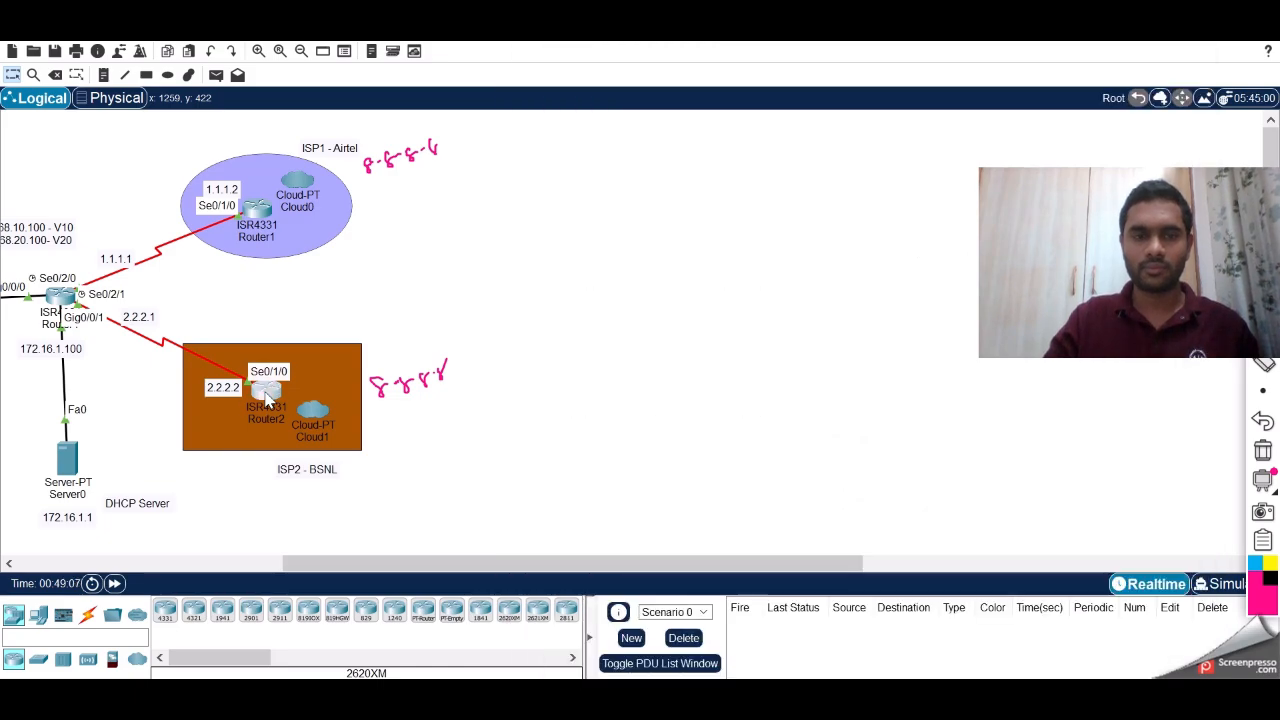
{"action": "left_click", "coordinate": [266, 398]}
{"action": "left_click", "coordinate": [266, 398]}
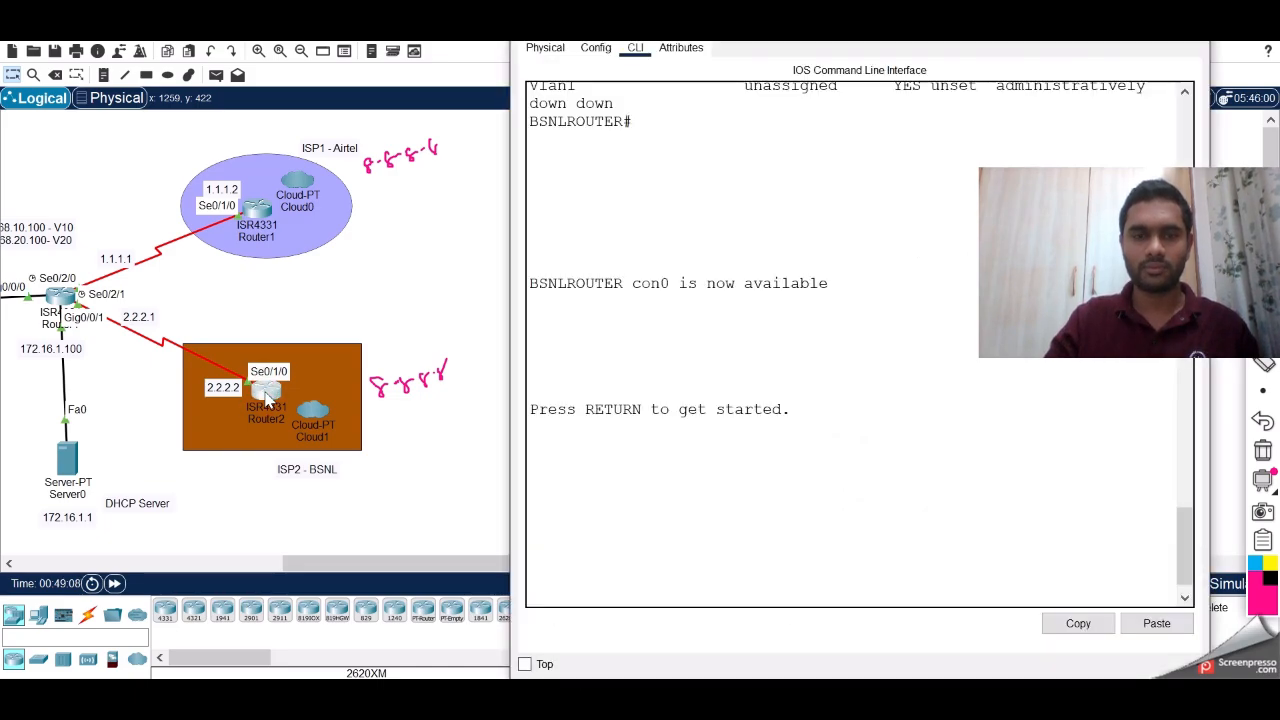
Enter privileged mode and global configuration mode on the BSNL router with en and config t
{"action": "key", "text": "Return"}
{"action": "key", "text": "Return"}
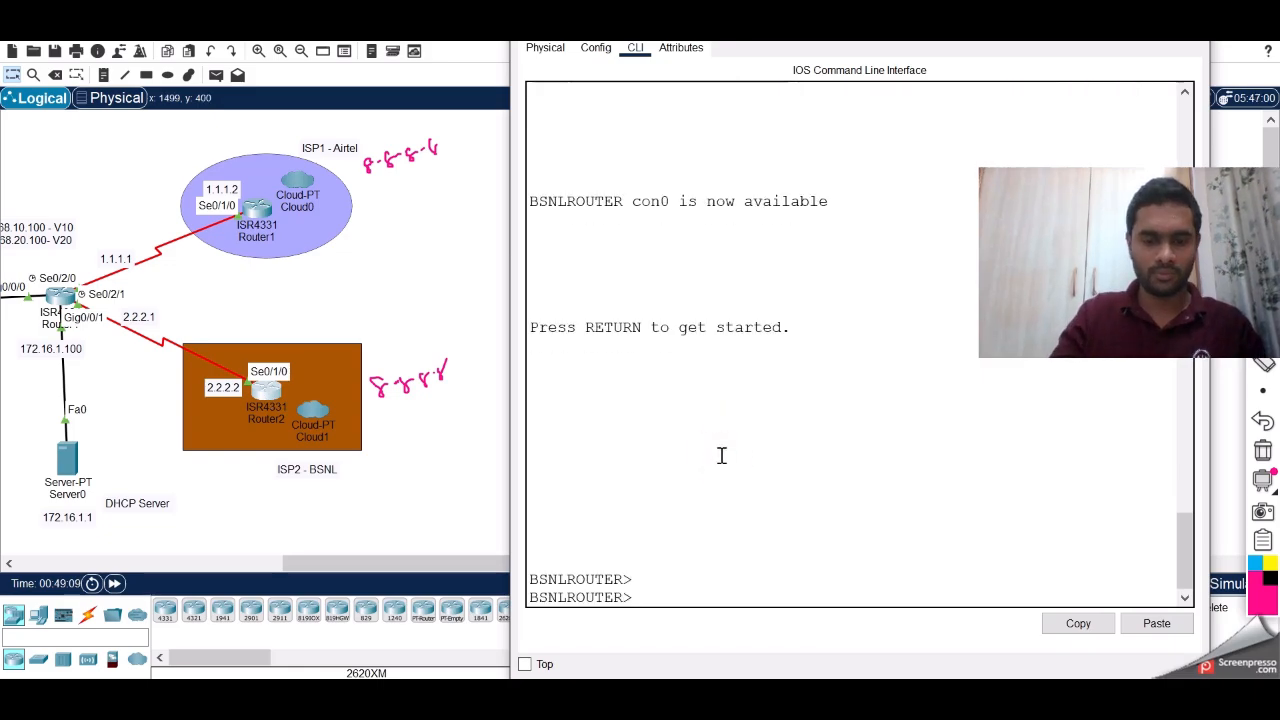
{"action": "type", "text": "en"}
{"action": "key", "text": "Return"}
{"action": "type", "text": "config t"}
{"action": "key", "text": "Return"}
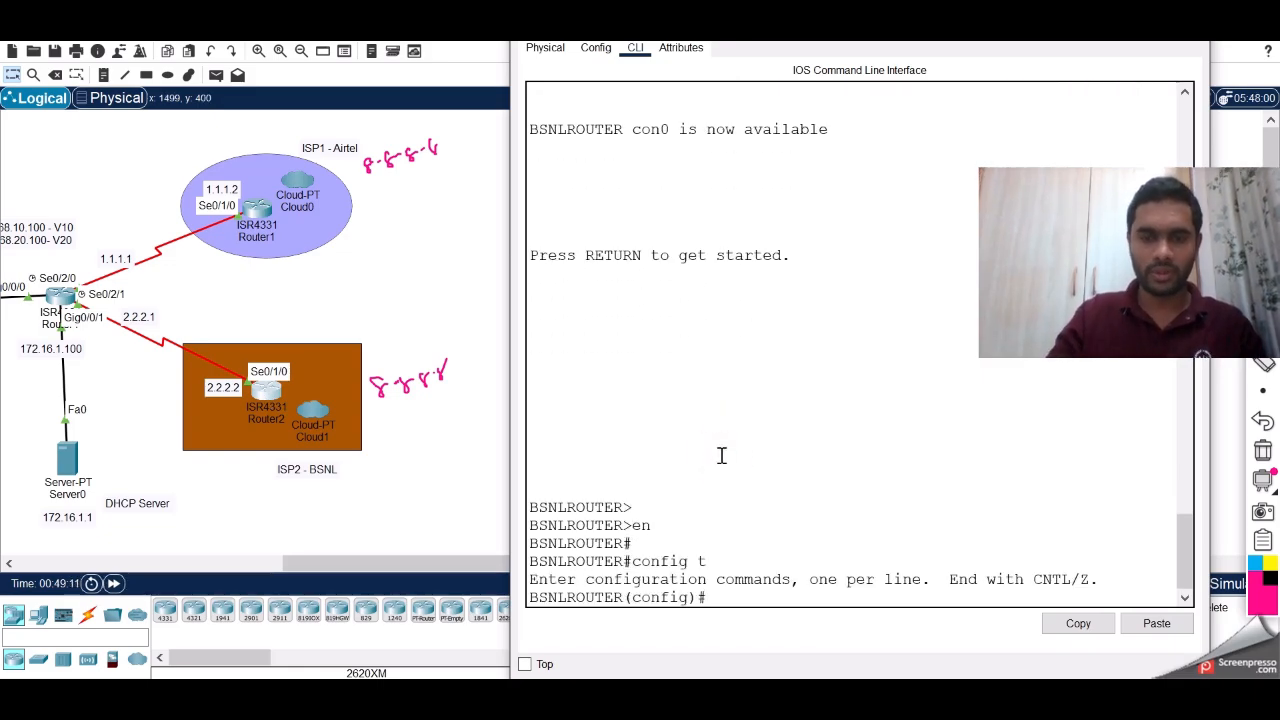
Create loopback interface lo0 on the BSNL router and enable it with no sh
{"action": "type", "text": "int lo0"}
{"action": "key", "text": "Return"}
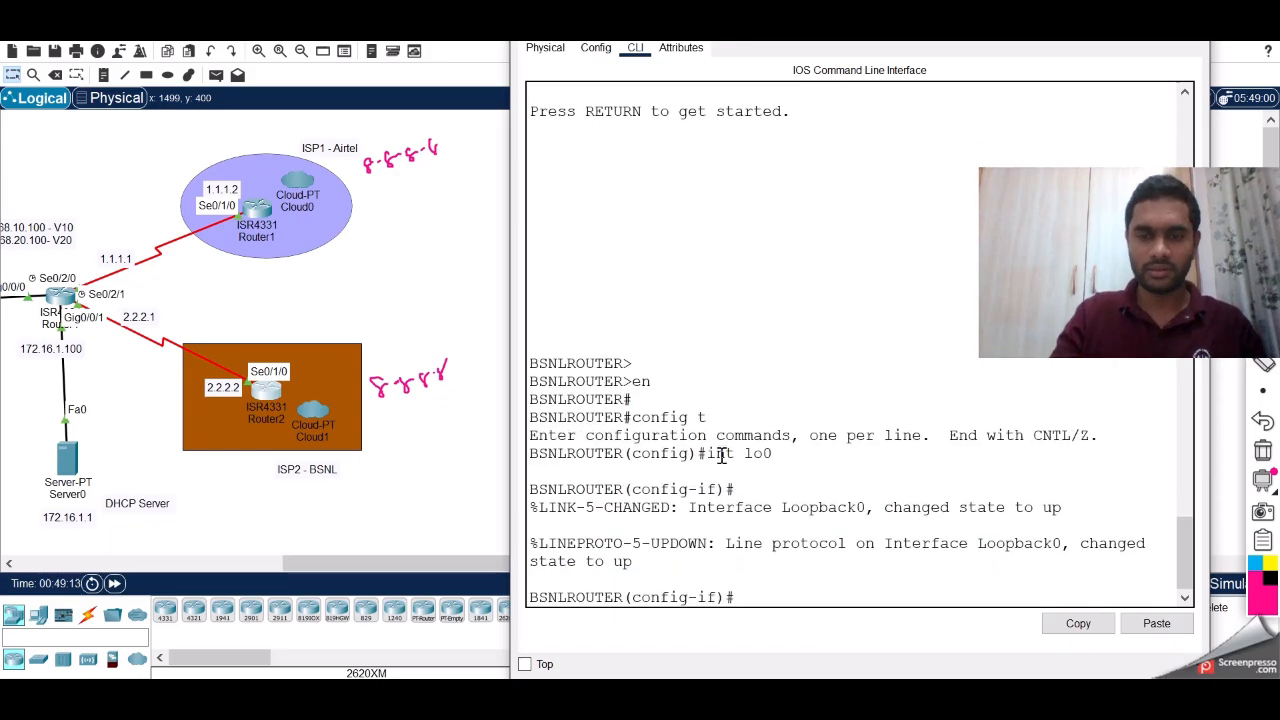
{"action": "type", "text": "no sh"}
{"action": "key", "text": "Return"}
{"action": "key", "text": "Return"}
{"action": "key", "text": "Return"}
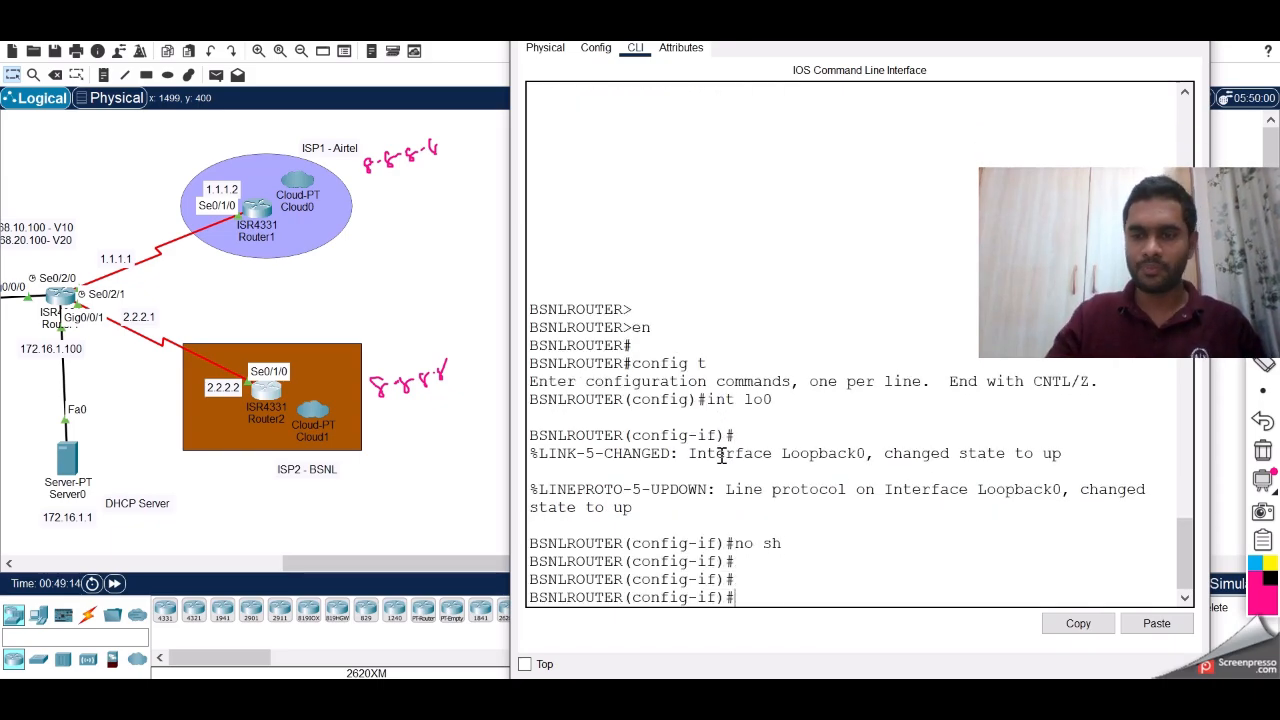
Paste and run the copied command to give the BSNL router's loopback address 8.8.8.8 with mask 255.255.255.255
{"action": "left_click", "coordinate": [1156, 623]}
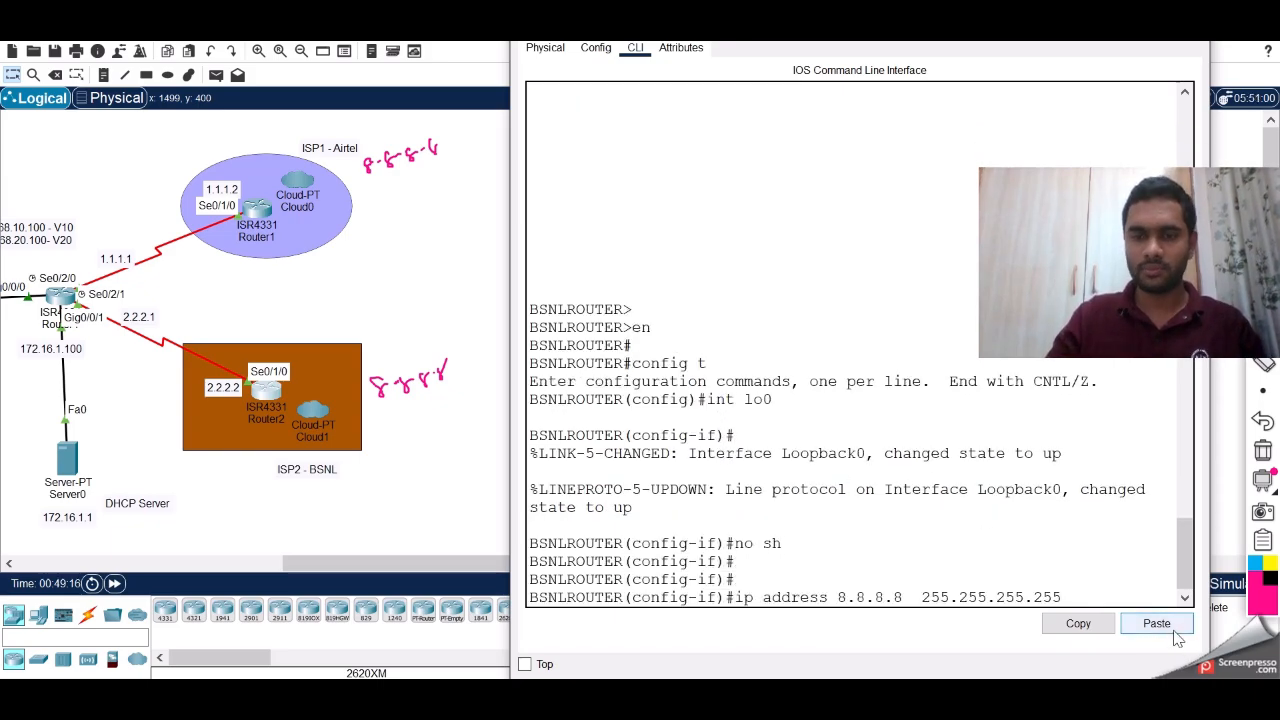
{"action": "key", "text": "Return"}
{"action": "key", "text": "Return"}
{"action": "key", "text": "Return"}
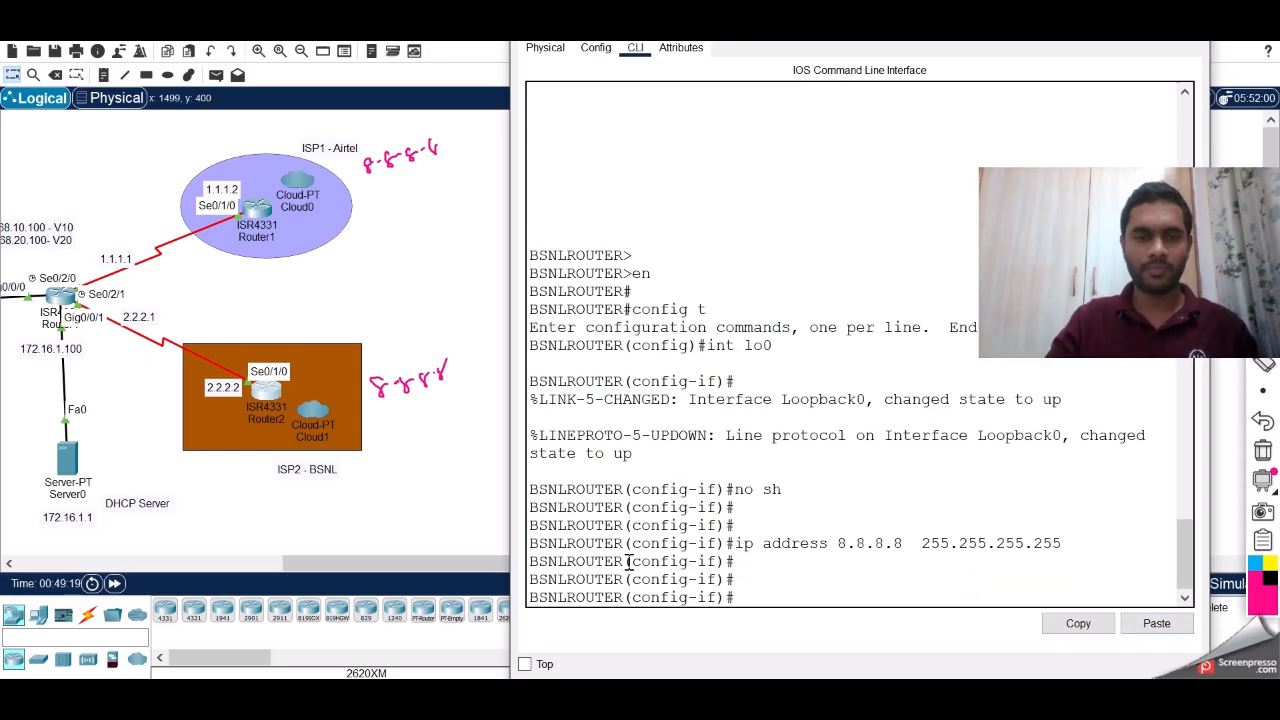
Return to the full topology and erase the handwritten 8.8.8.8 annotations
{"action": "left_click", "coordinate": [445, 567]}
{"action": "left_click_drag", "start_coordinate": [445, 565], "coordinate": [209, 578]}
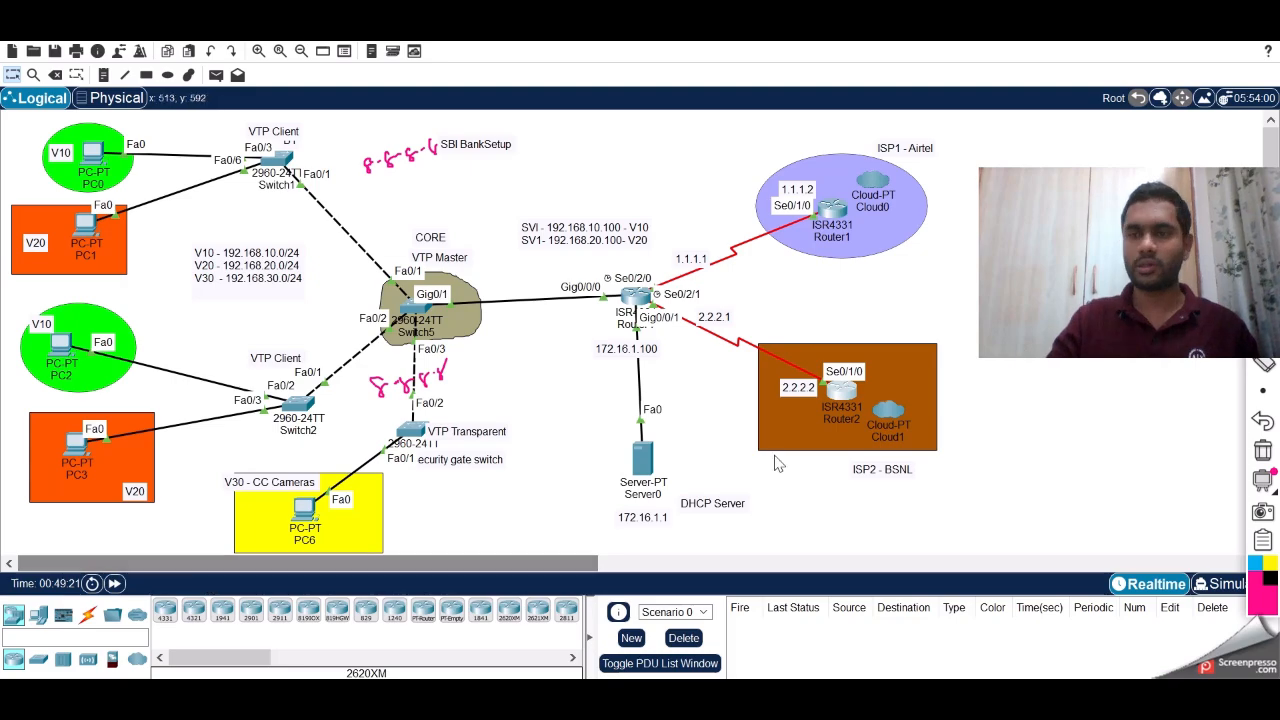
{"action": "left_click", "coordinate": [1262, 450]}
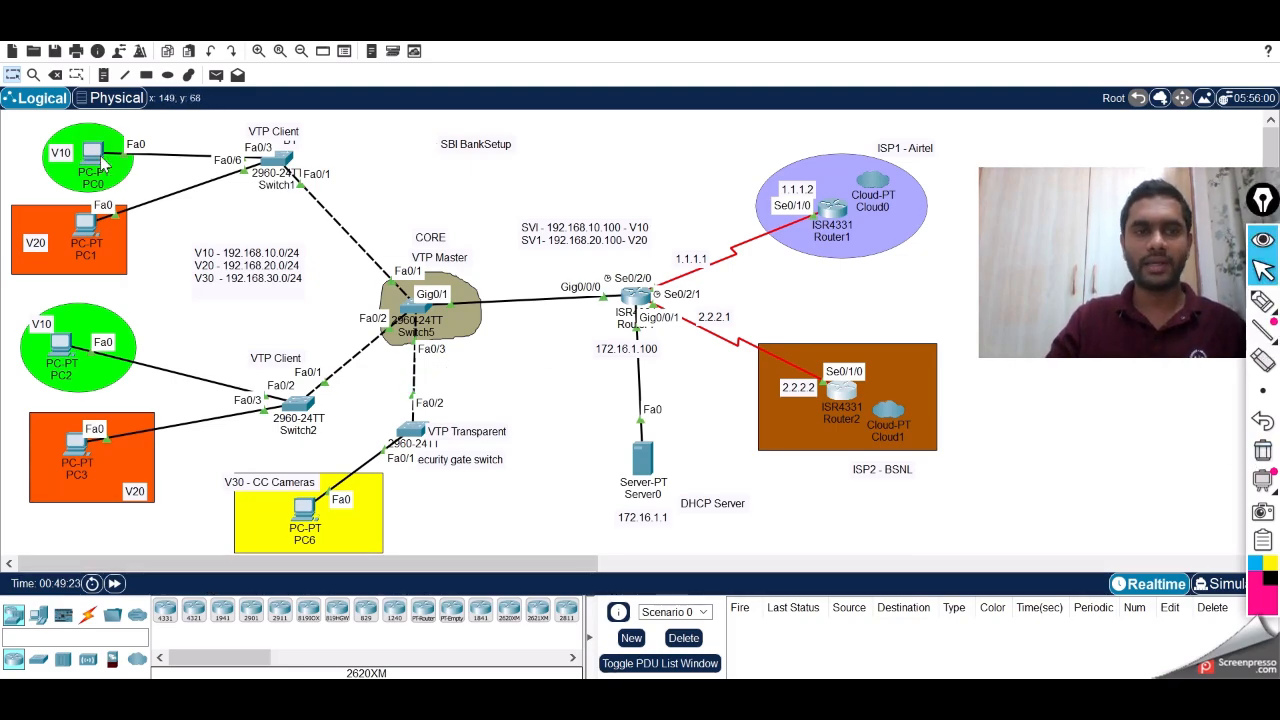
Close PC0's IP configuration and open its command prompt at a fresh line below the earlier ping to 172.16.1.1
{"action": "left_click", "coordinate": [98, 156]}
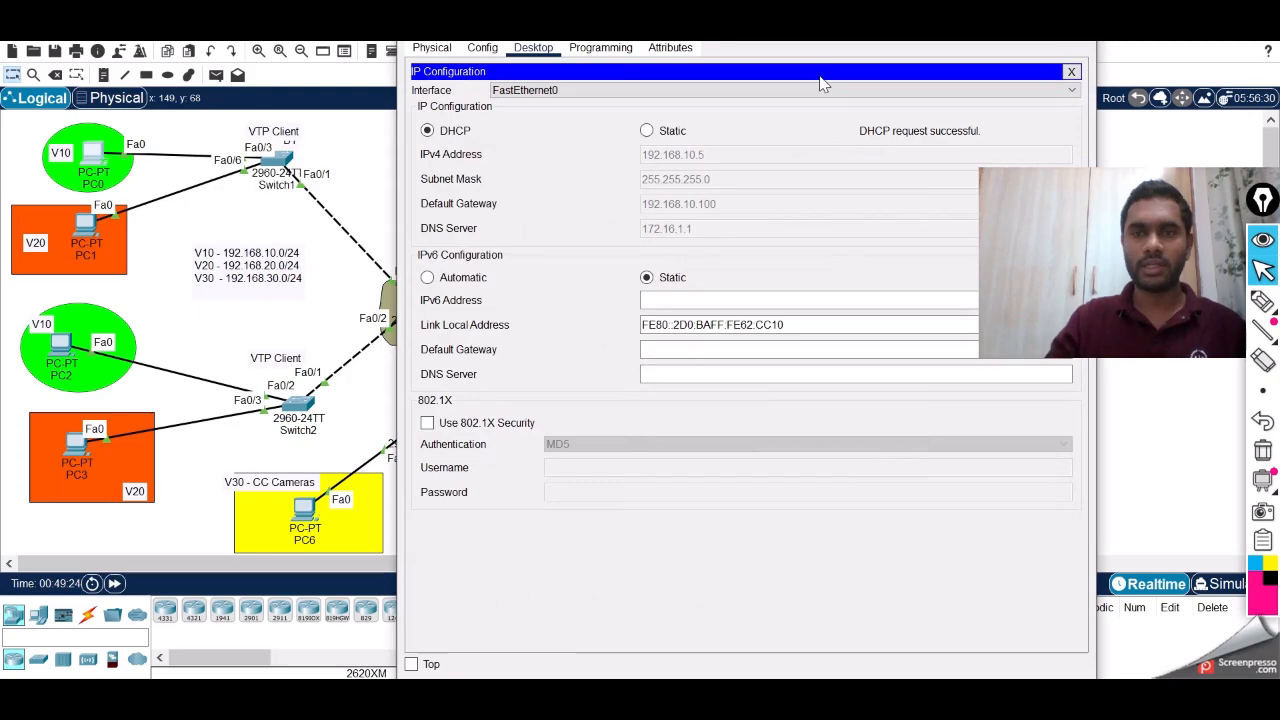
{"action": "left_click", "coordinate": [1071, 71]}
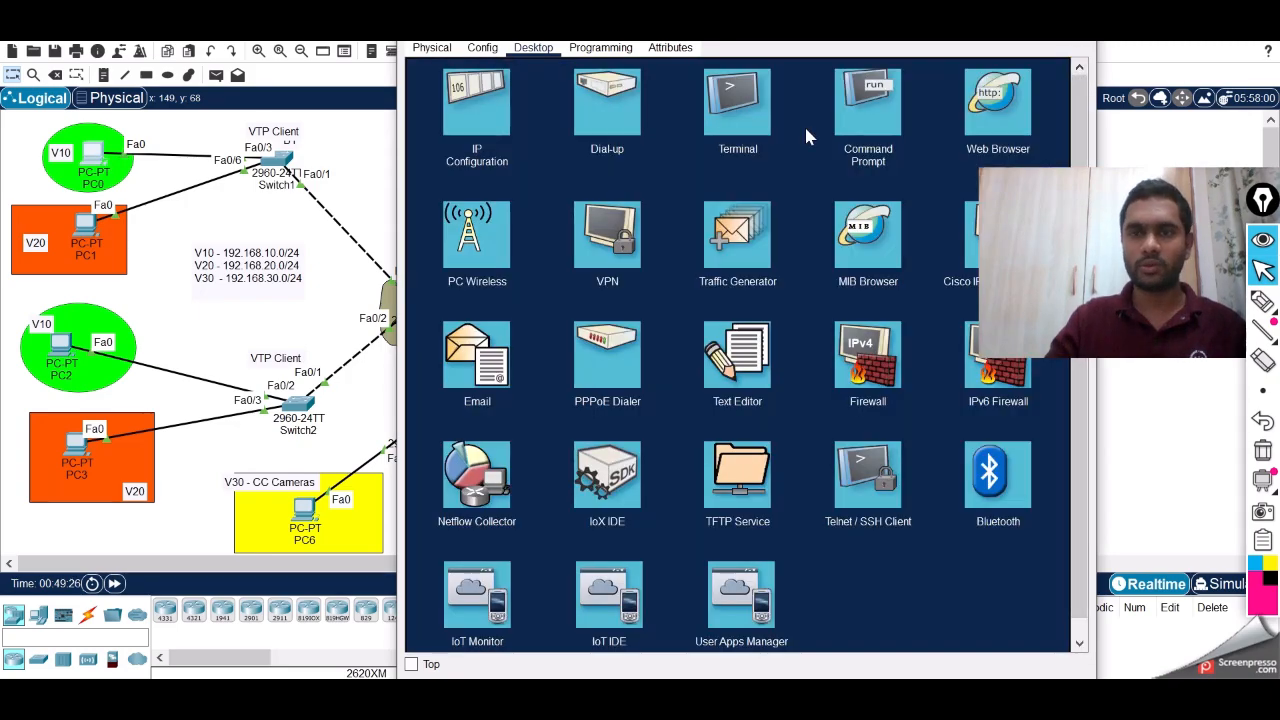
{"action": "left_click", "coordinate": [864, 117]}
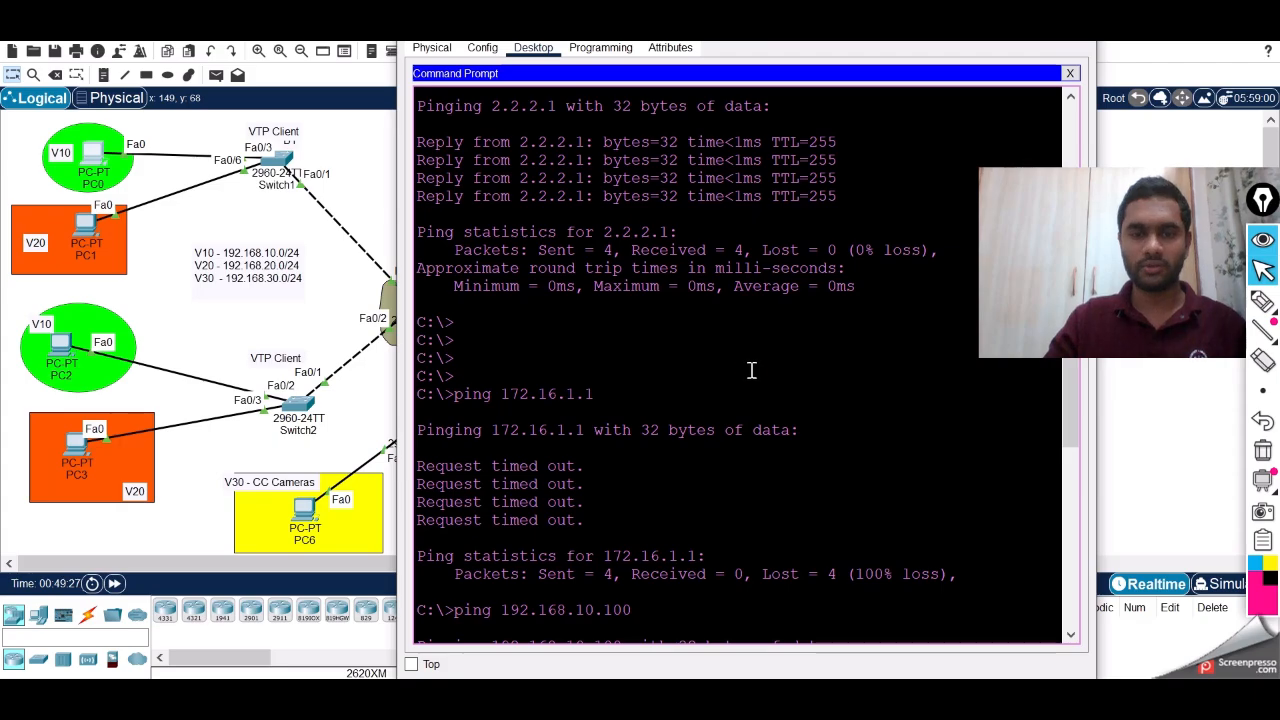
{"action": "scroll", "coordinate": [751, 366], "scroll_direction": "down", "scroll_amount": 15}
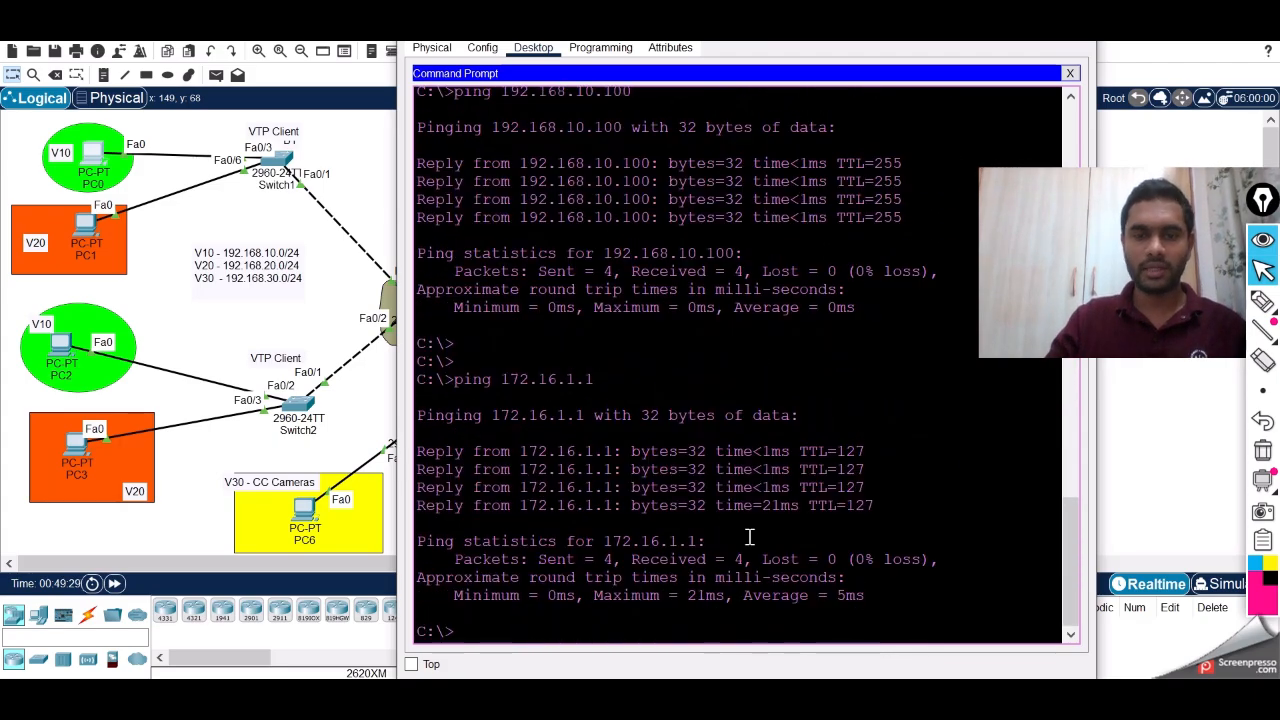
{"action": "key", "text": "Return"}
{"action": "key", "text": "Return"}
{"action": "key", "text": "Return"}
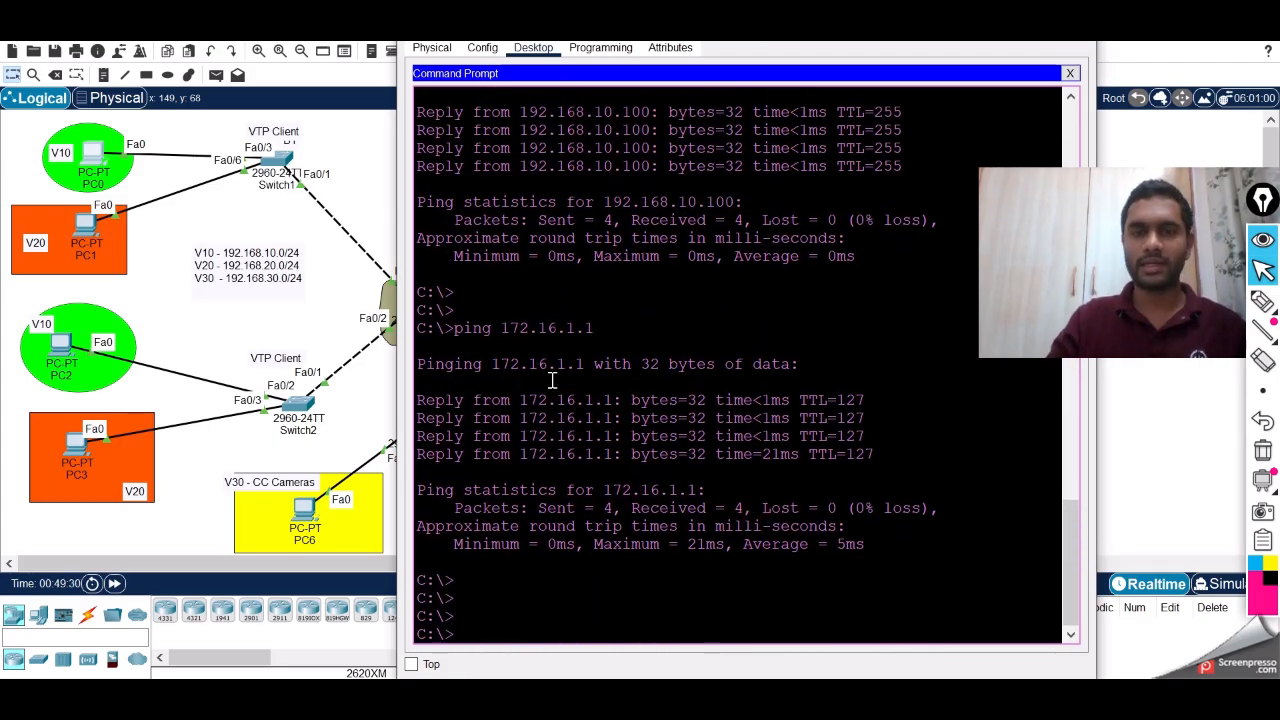
{"action": "left_click_drag", "start_coordinate": [483, 328], "coordinate": [772, 460]}
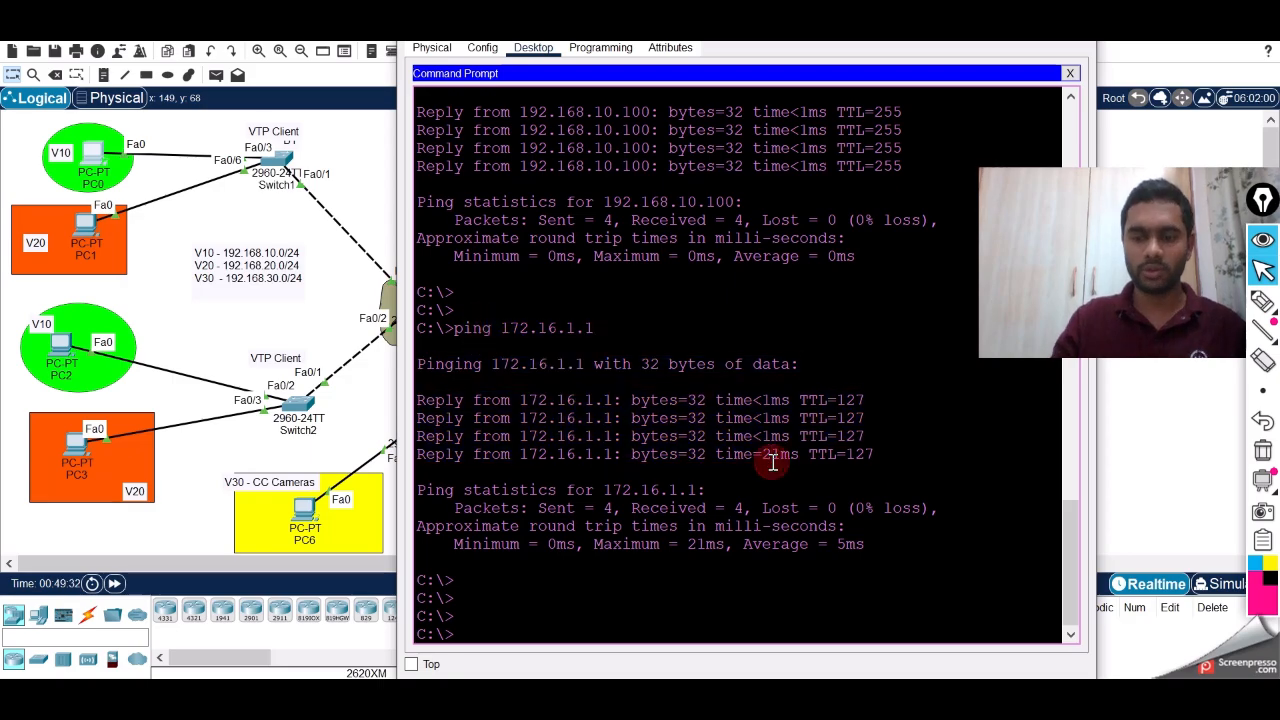
{"action": "key", "text": "Return"}
{"action": "key", "text": "Return"}
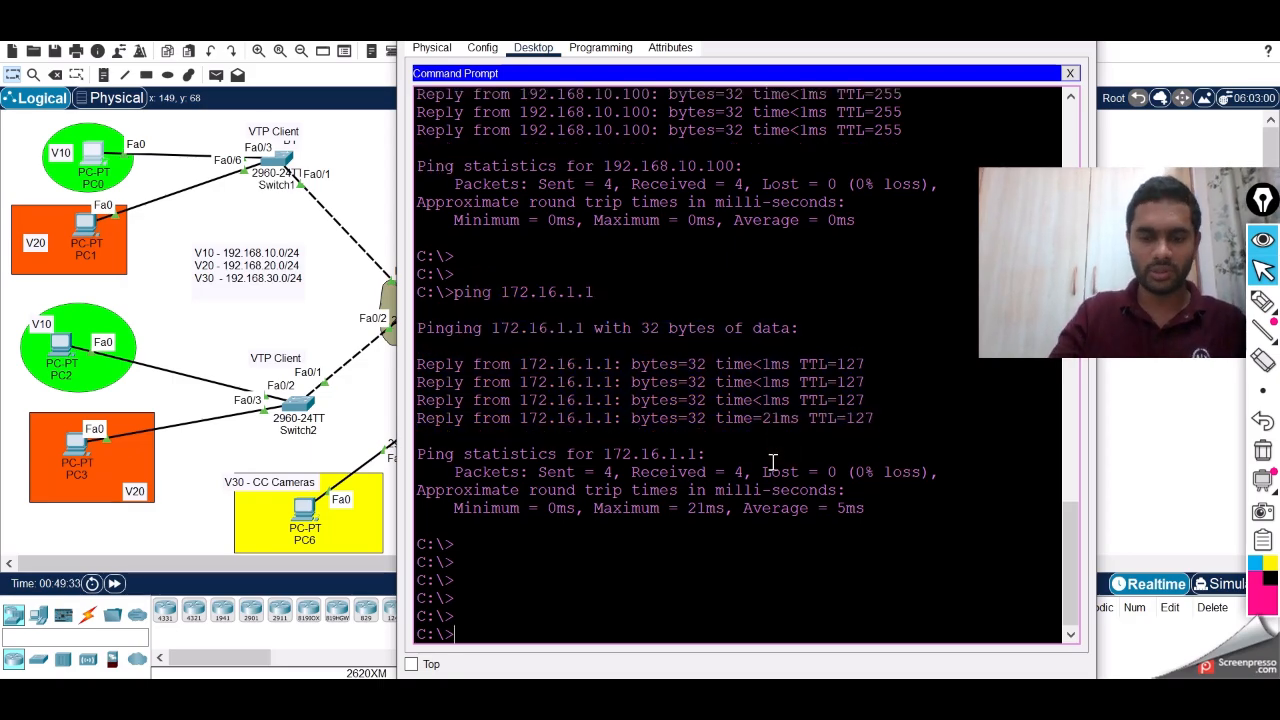
Ping 8.8.8.8 from PC0, interrupt the test before it completes, and close PC0's window
{"action": "type", "text": "ping 8.8.8.8"}
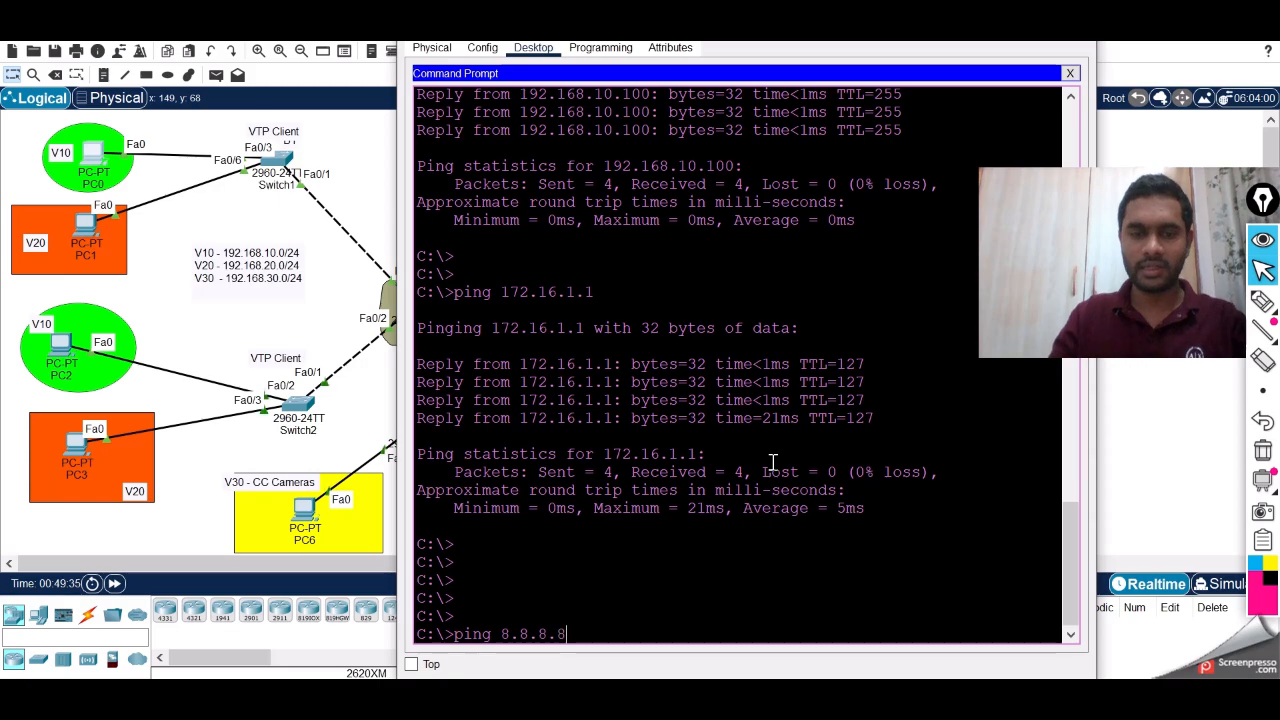
{"action": "key", "text": "Return"}
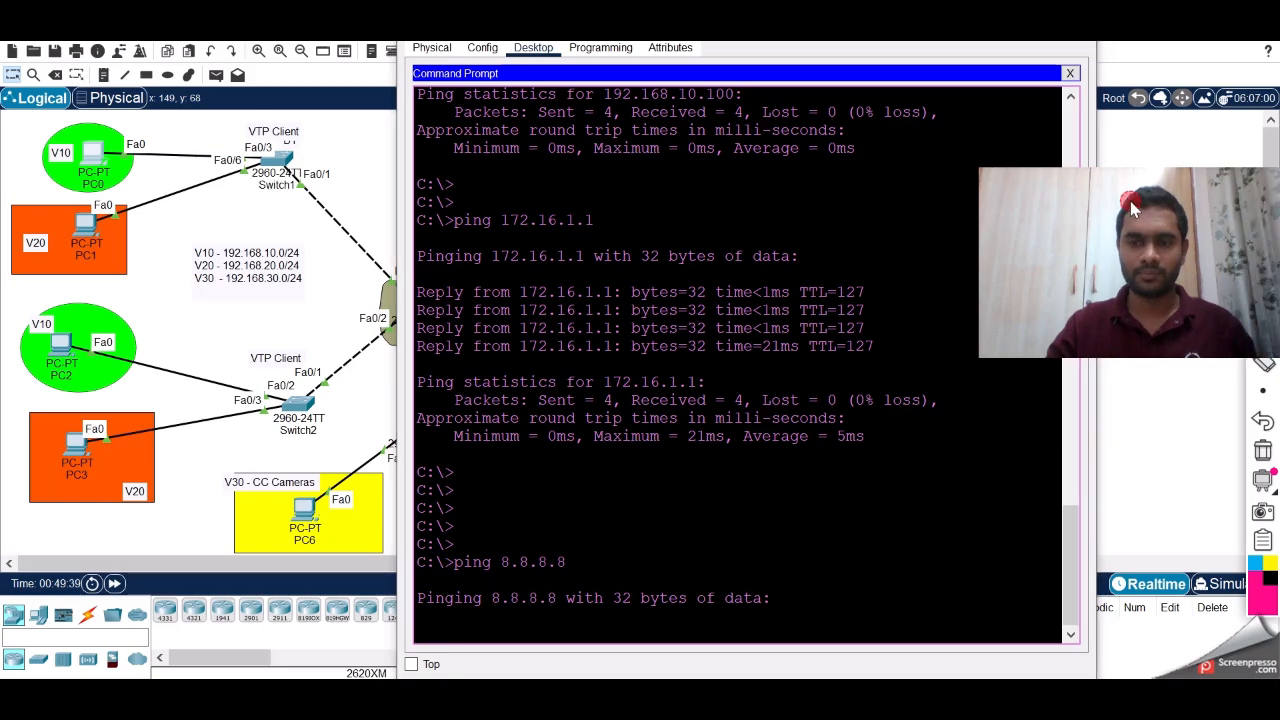
{"action": "left_click_drag", "start_coordinate": [1130, 201], "coordinate": [1185, 281]}
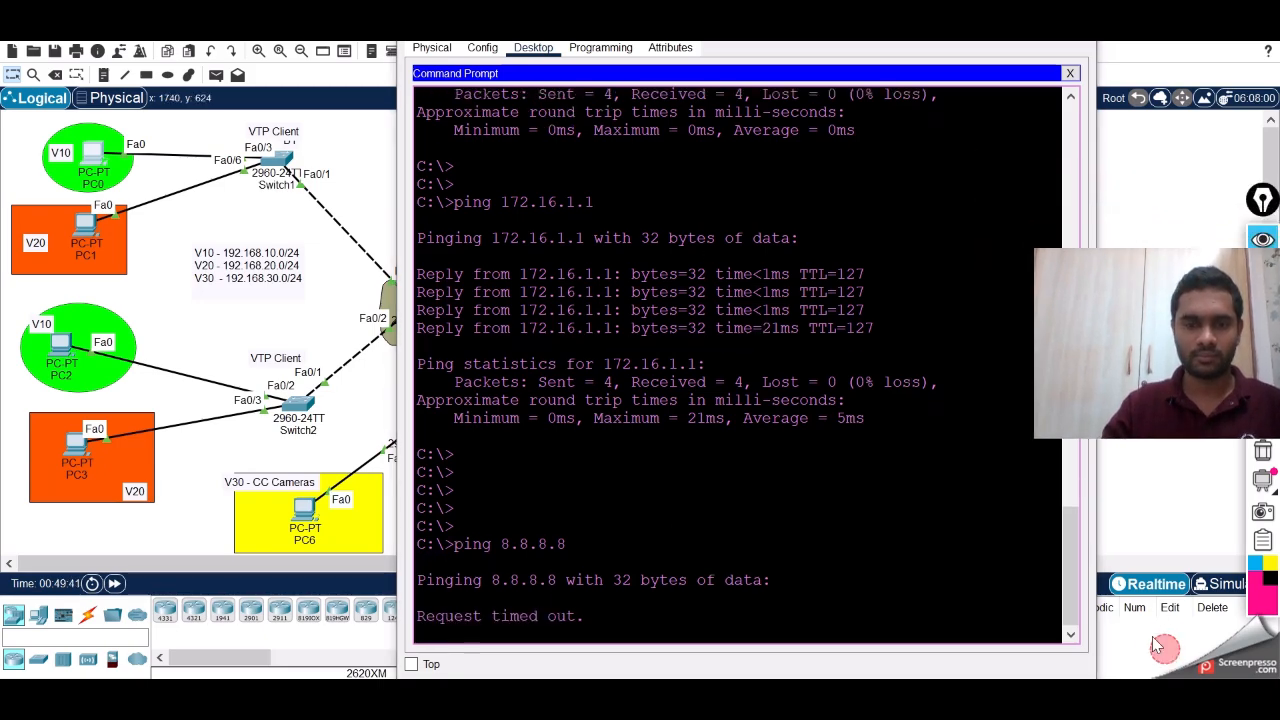
{"action": "left_click", "coordinate": [1203, 588]}
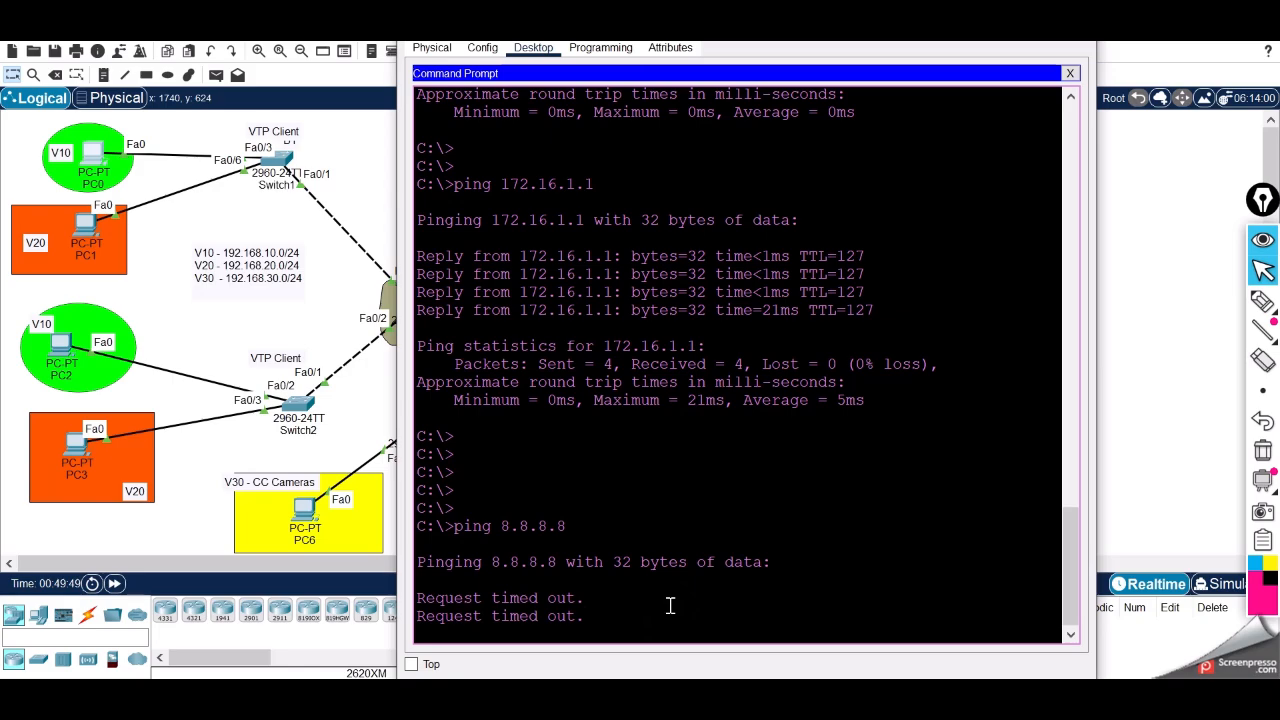
{"action": "key", "text": "ctrl+c"}
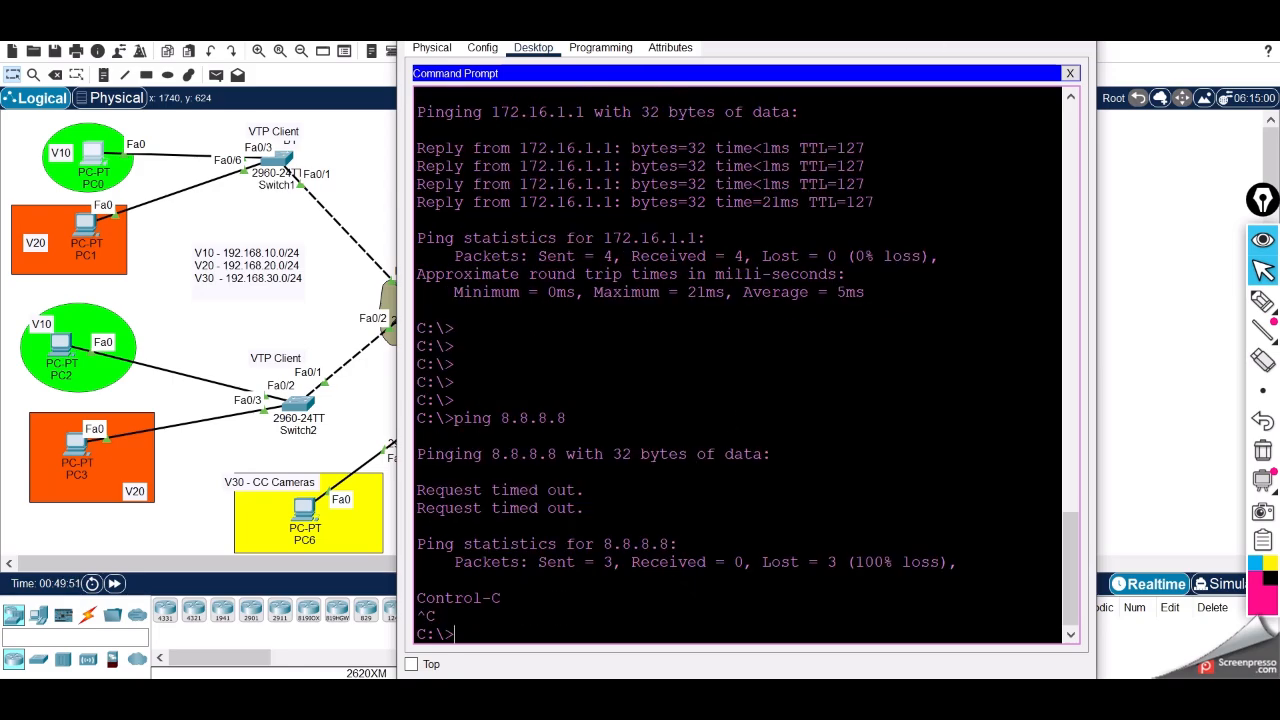
{"action": "left_click", "coordinate": [1080, 27]}
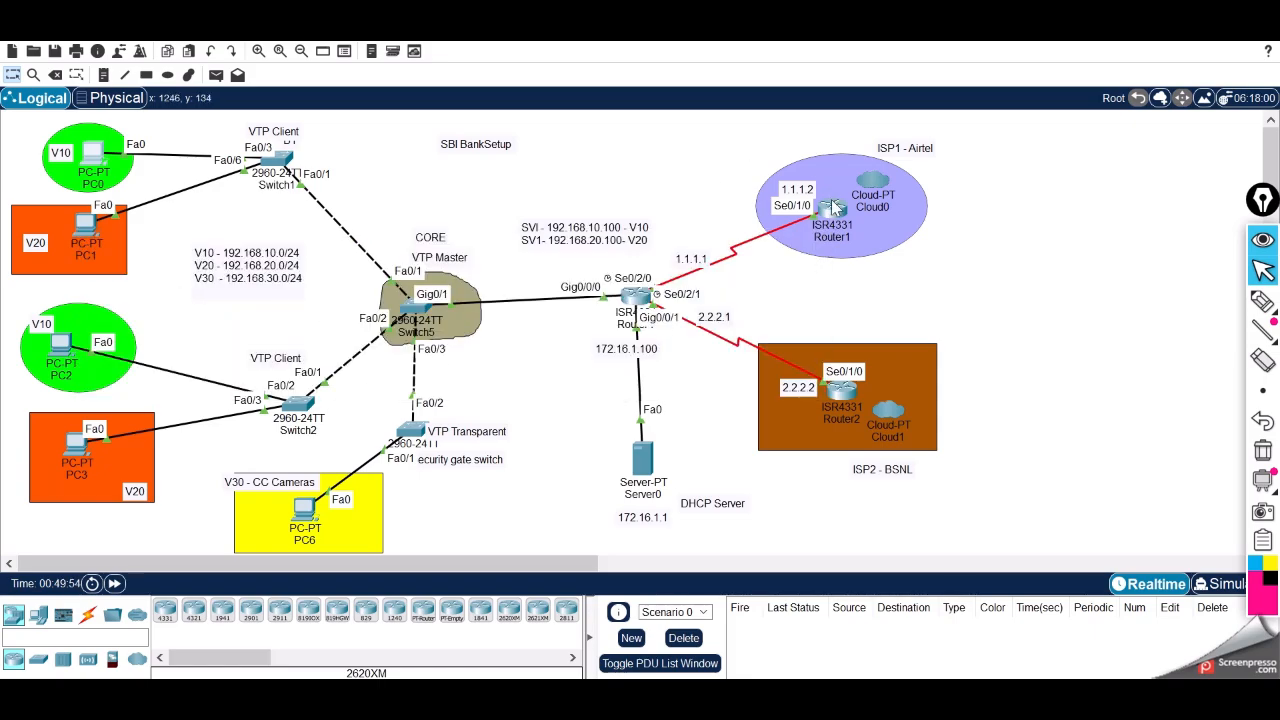
Reopen Router1's command line in the Airtel area and enter global configuration mode with config t
{"action": "left_click_drag", "start_coordinate": [545, 575], "coordinate": [604, 577]}
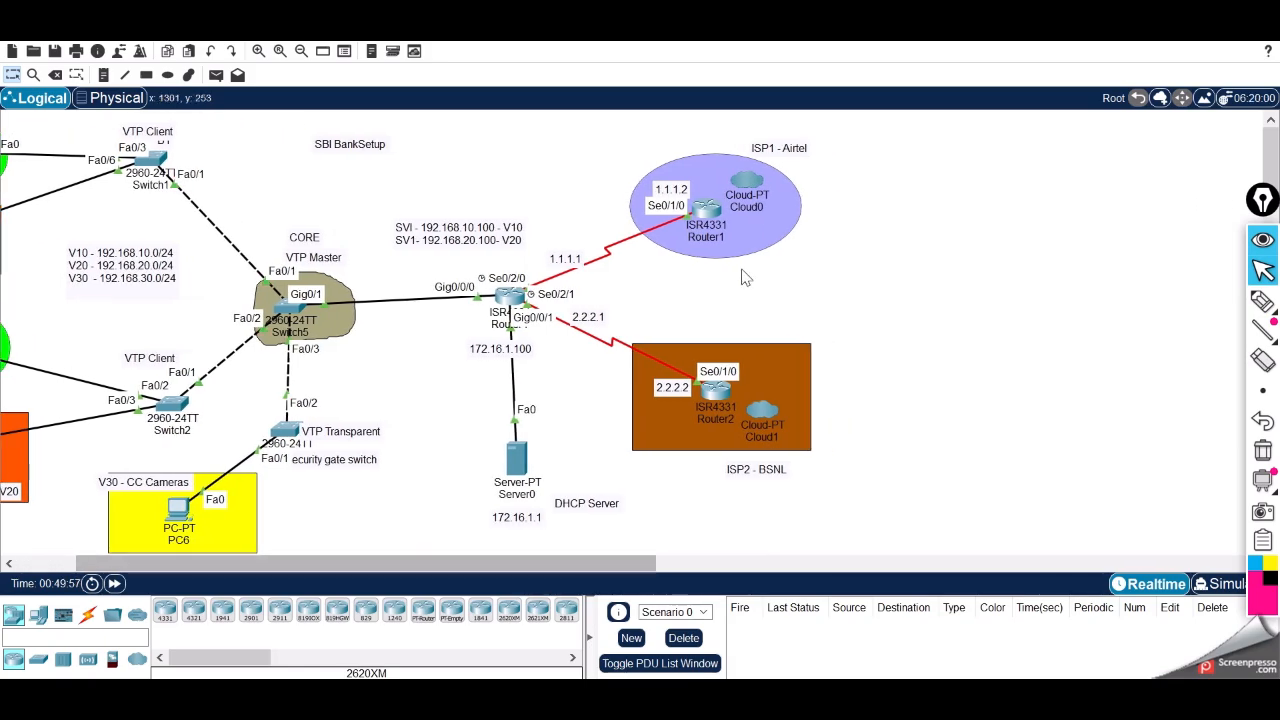
{"action": "left_click", "coordinate": [706, 210]}
{"action": "left_click", "coordinate": [887, 527]}
{"action": "key", "text": "Return"}
{"action": "key", "text": "Return"}
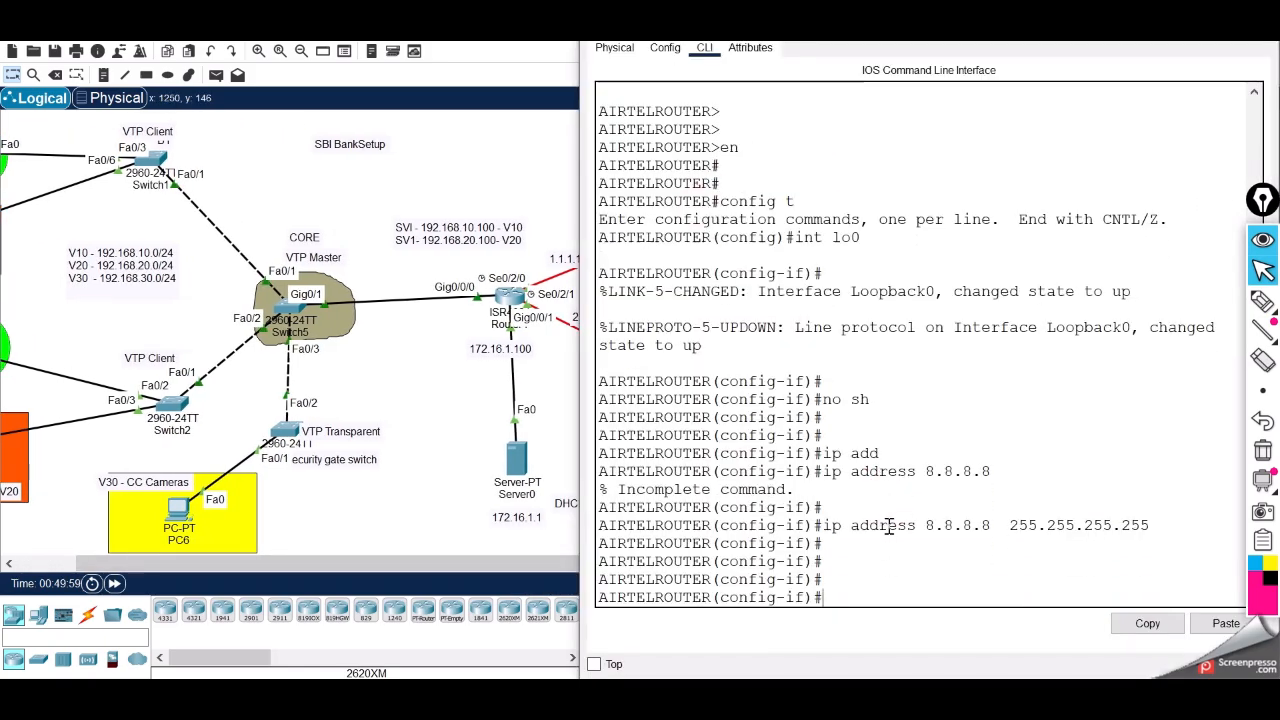
{"action": "key", "text": "Return"}
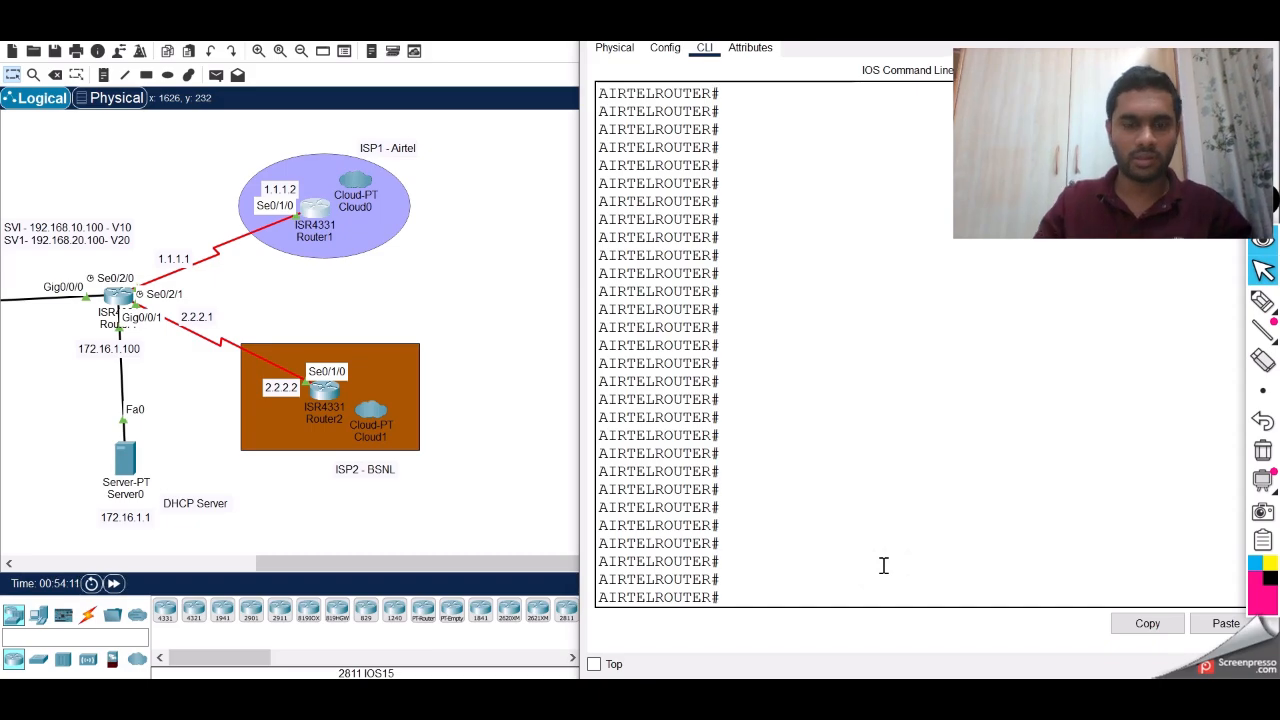
{"action": "type", "text": "nfig t"}
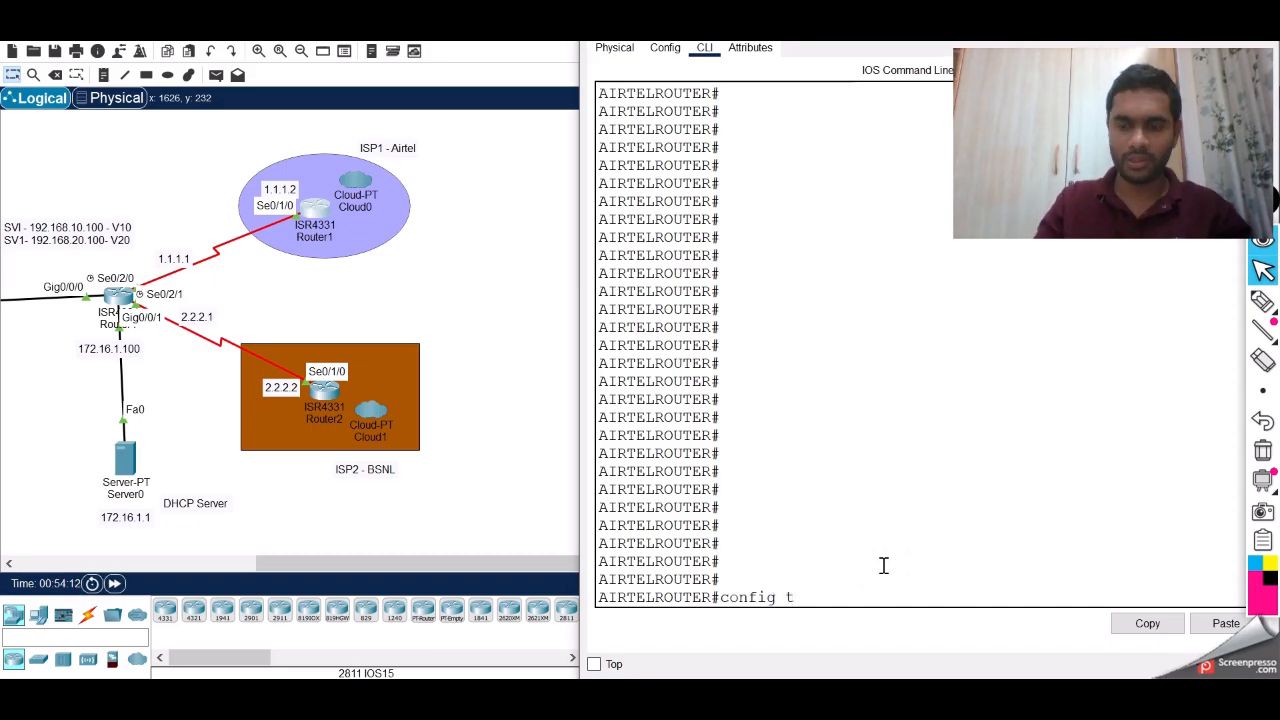
{"action": "key", "text": "Return"}
{"action": "key", "text": "Return"}
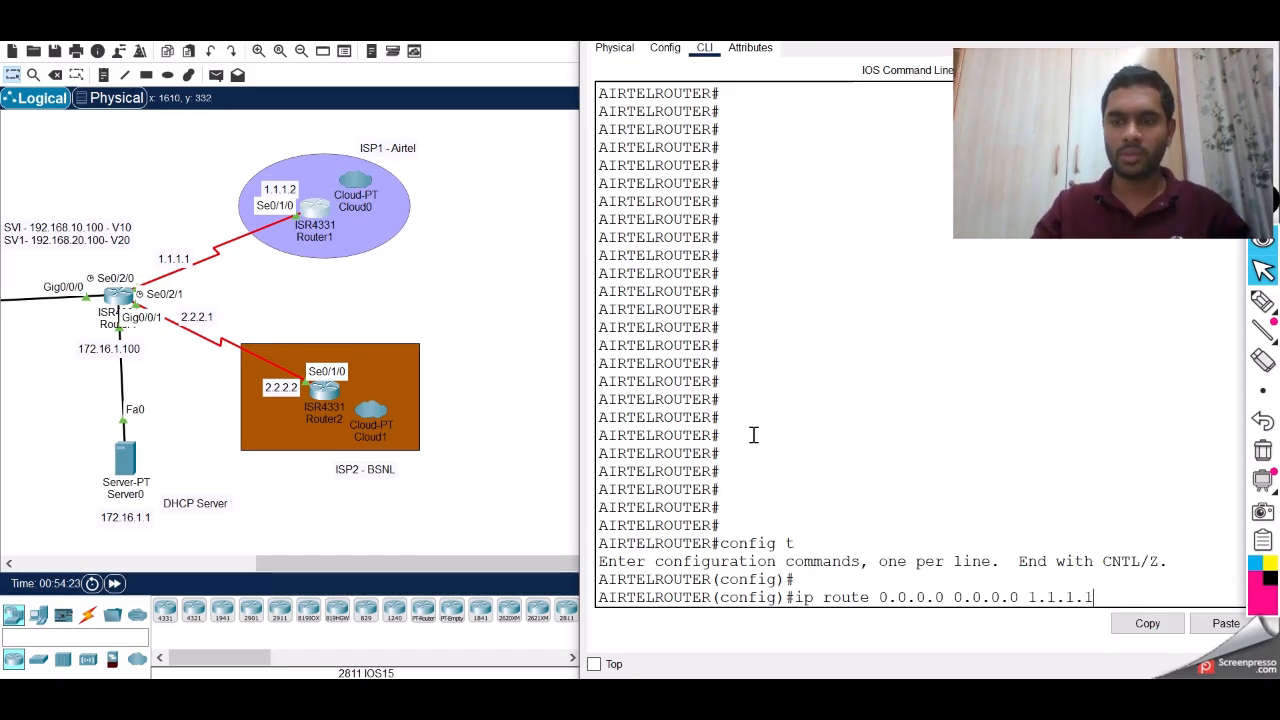
Add a default route on the Airtel router with ip route 0.0.0.0 0.0.0.0 1.1.1.1
{"action": "key", "text": "Return"}
{"action": "key", "text": "Return"}
{"action": "key", "text": "Return"}
{"action": "key", "text": "Return"}
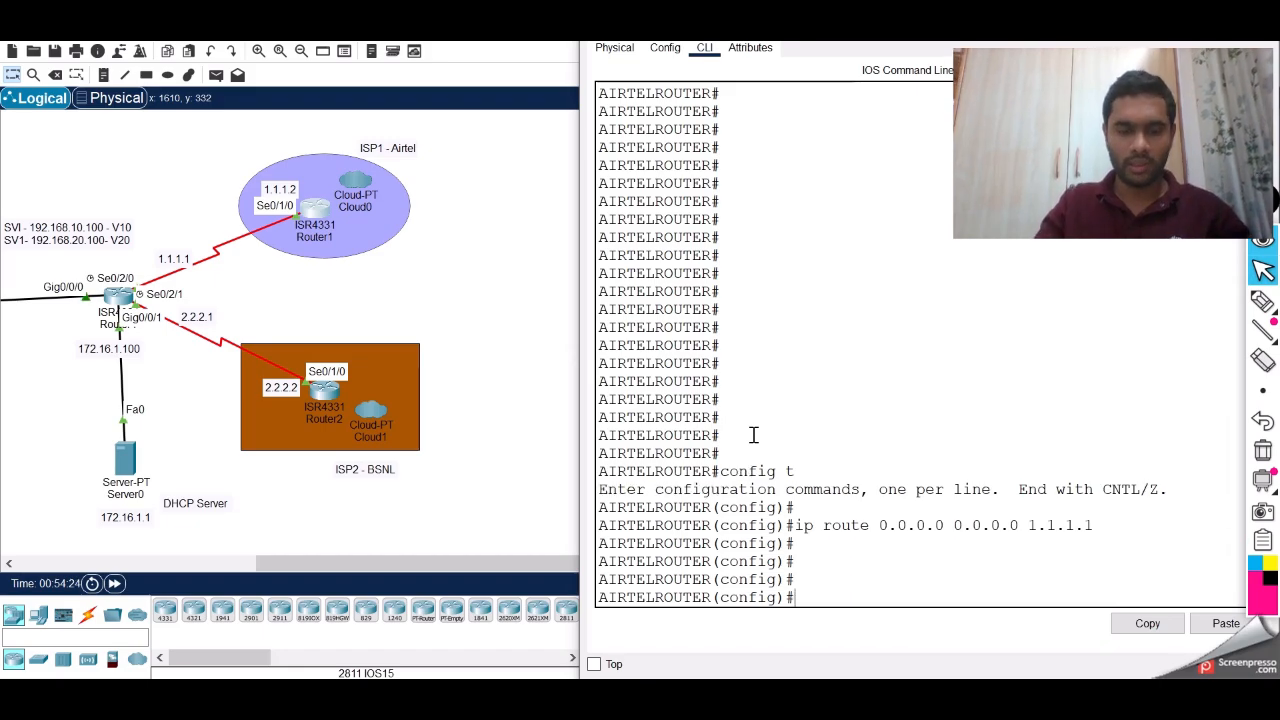
Exit global configuration mode on the Airtel router and save its configuration with wr
{"action": "type", "text": "exit"}
{"action": "key", "text": "Return"}
{"action": "key", "text": "Return"}
{"action": "key", "text": "Return"}
{"action": "key", "text": "Return"}
{"action": "type", "text": "w"}
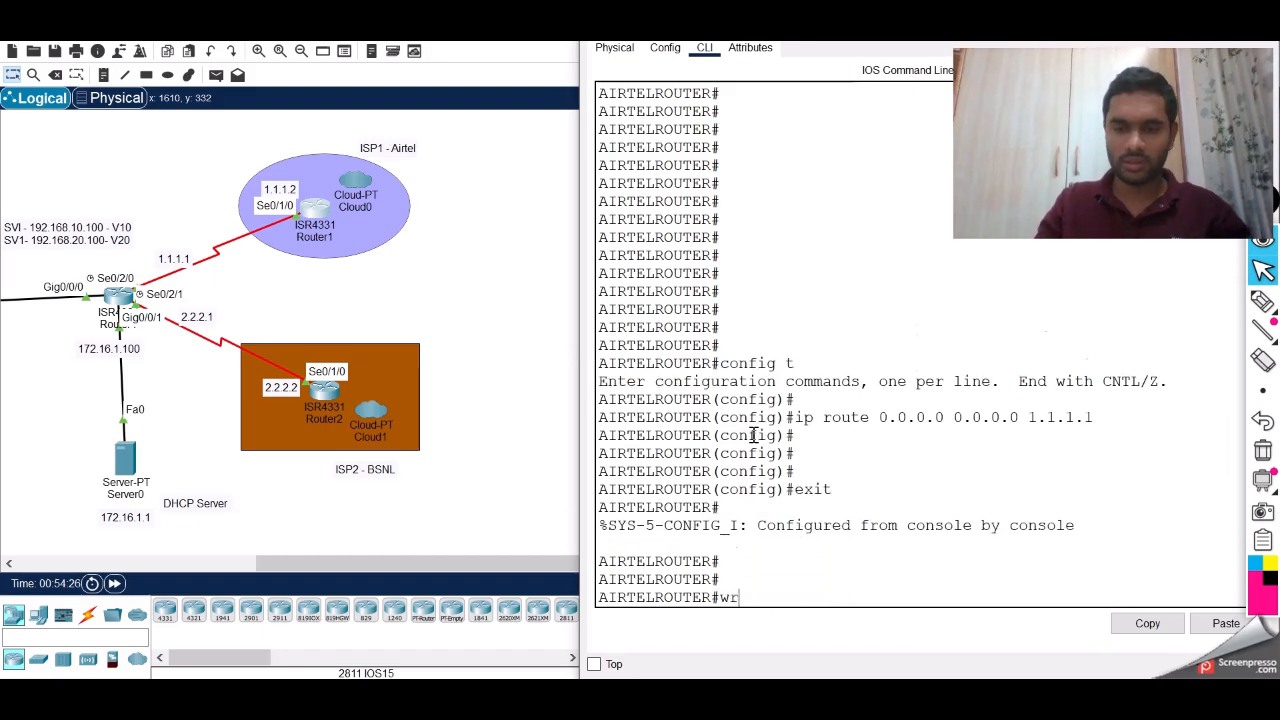
{"action": "type", "text": "r"}
{"action": "key", "text": "Return"}
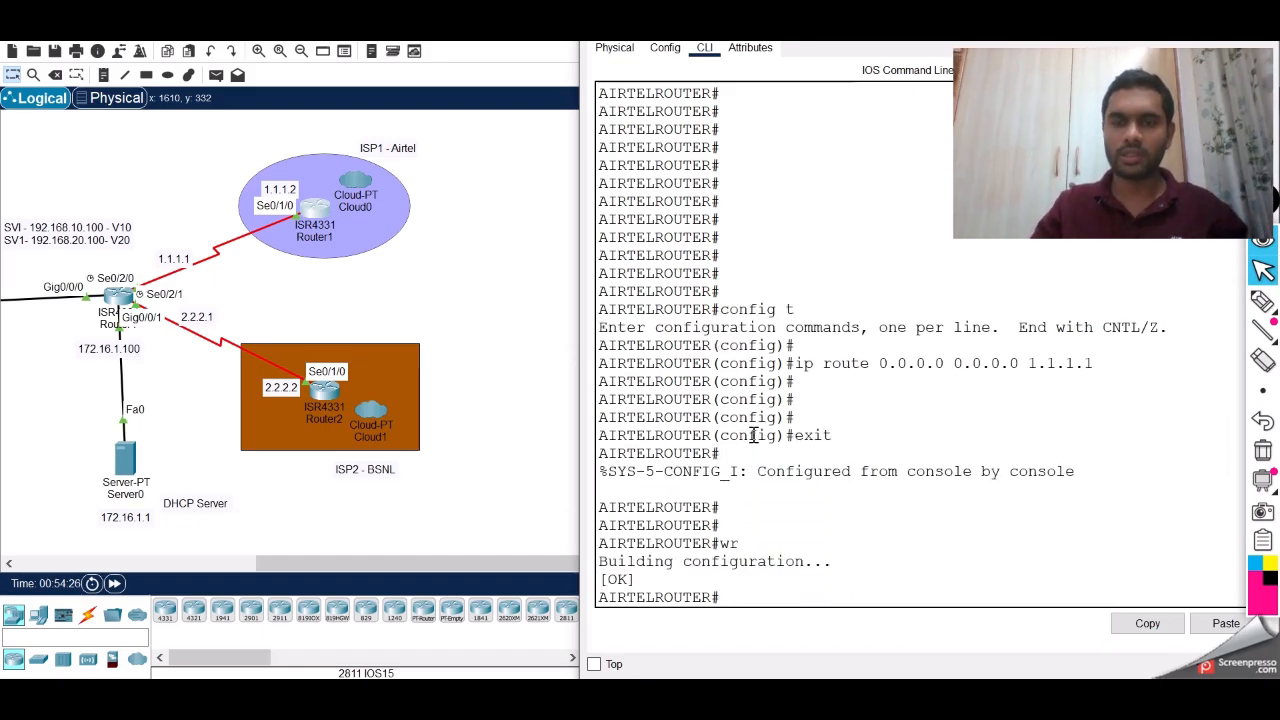
Open Router2's command line in the BSNL area and exit the loopback interface and global configuration modes
{"action": "left_click", "coordinate": [322, 397]}
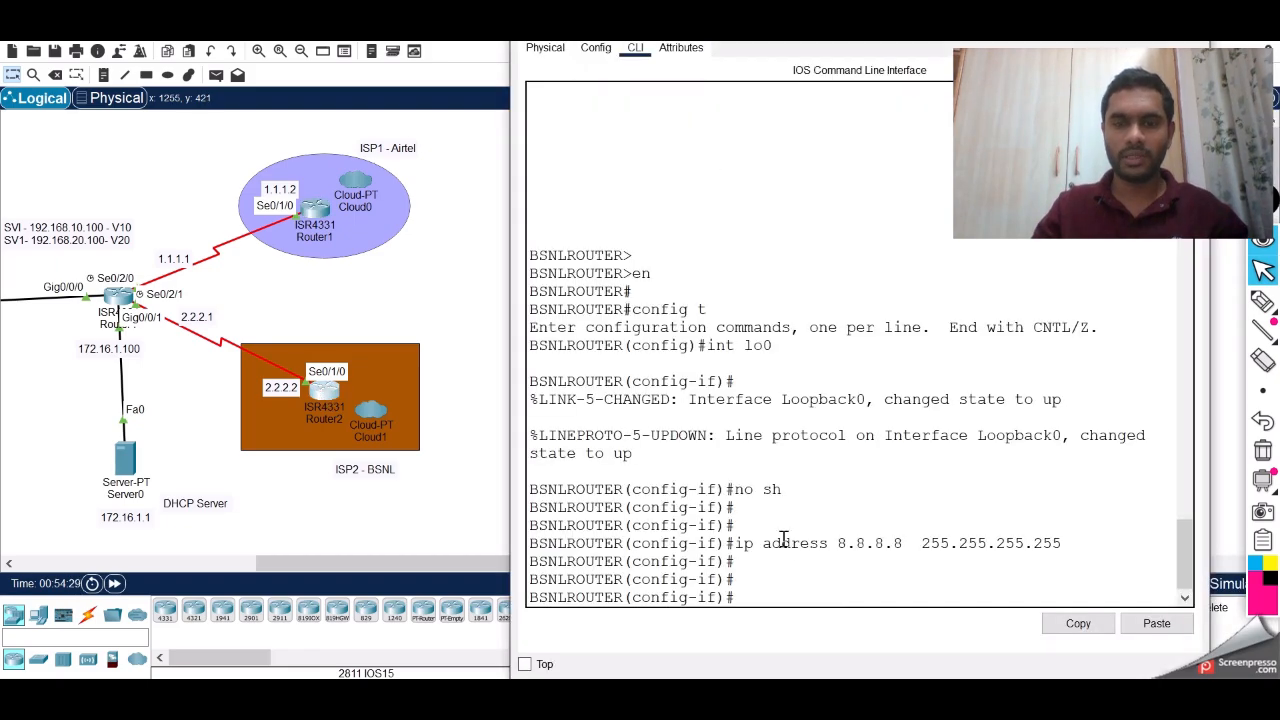
{"action": "left_click", "coordinate": [788, 550]}
{"action": "key", "text": "Return"}
{"action": "key", "text": "Return"}
{"action": "key", "text": "Return"}
{"action": "key", "text": "Return"}
{"action": "key", "text": "Return"}
{"action": "key", "text": "Return"}
{"action": "key", "text": "Return"}
{"action": "key", "text": "Return"}
{"action": "key", "text": "Return"}
{"action": "key", "text": "Return"}
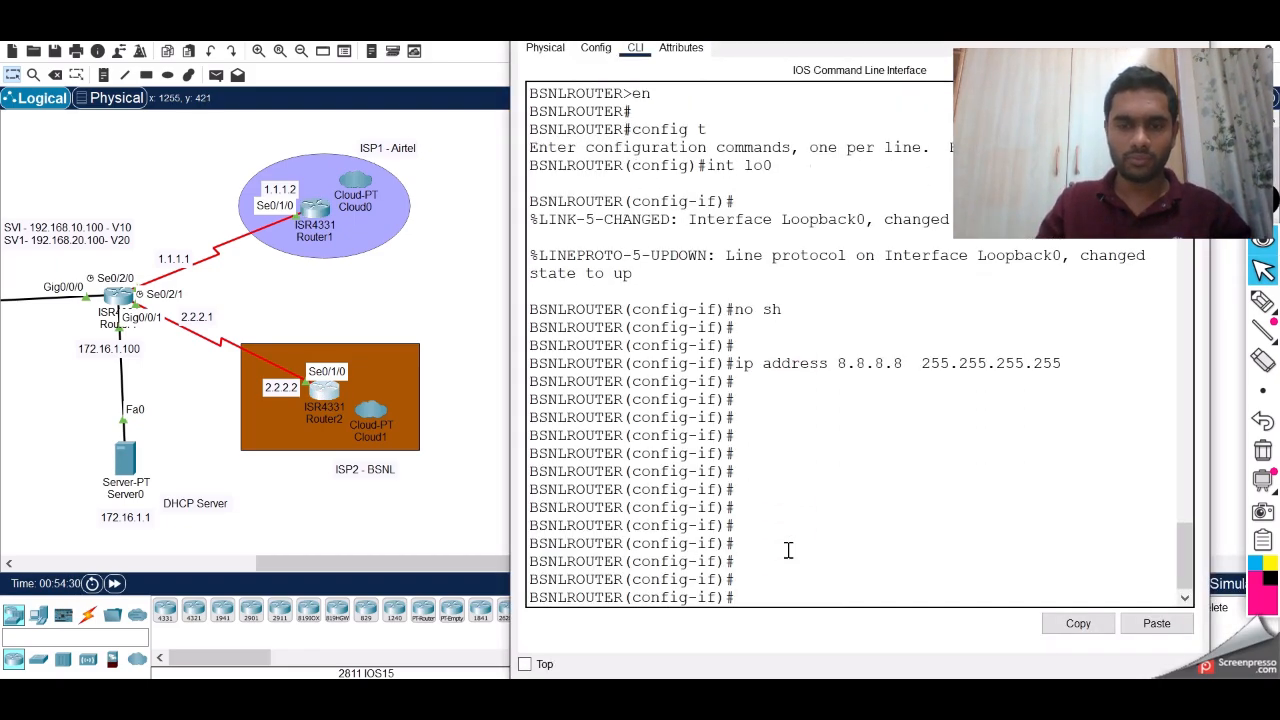
{"action": "type", "text": "exit"}
{"action": "key", "text": "Return"}
{"action": "key", "text": "Return"}
{"action": "type", "text": "exit"}
{"action": "key", "text": "Return"}
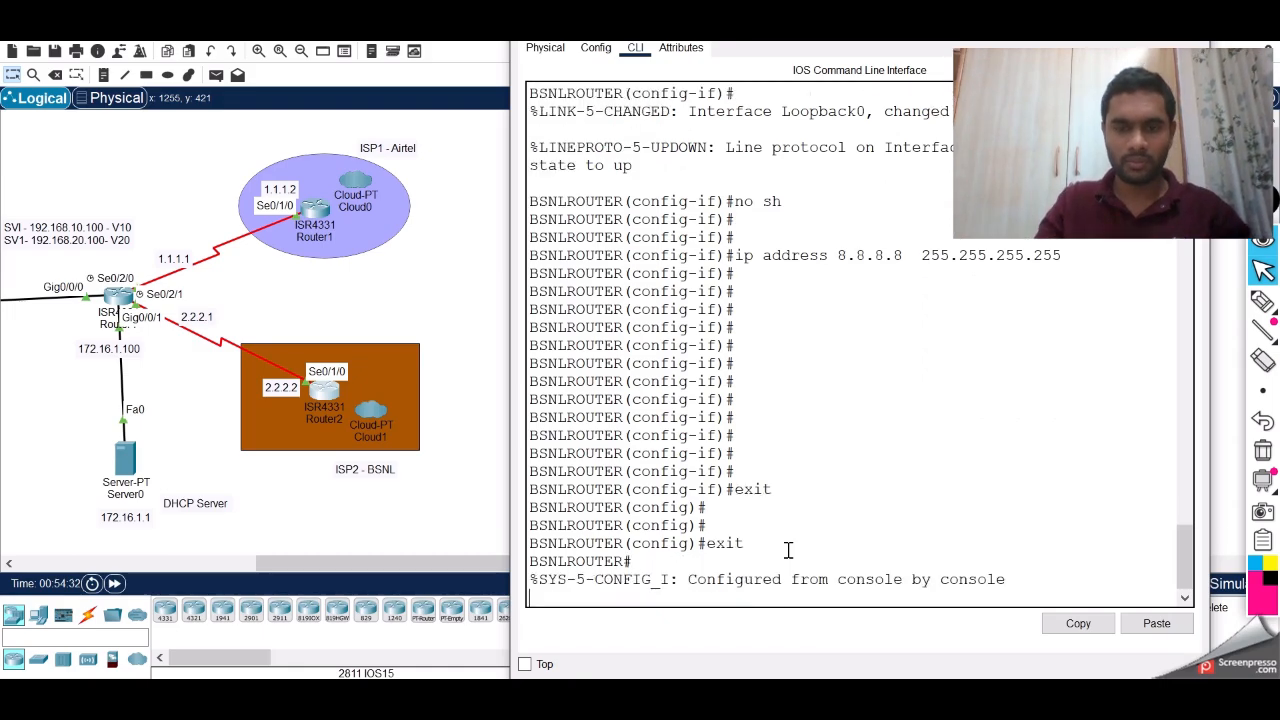
Enter global configuration mode on the BSNL router with config t
{"action": "key", "text": "Return"}
{"action": "key", "text": "Return"}
{"action": "type", "text": "conig t"}
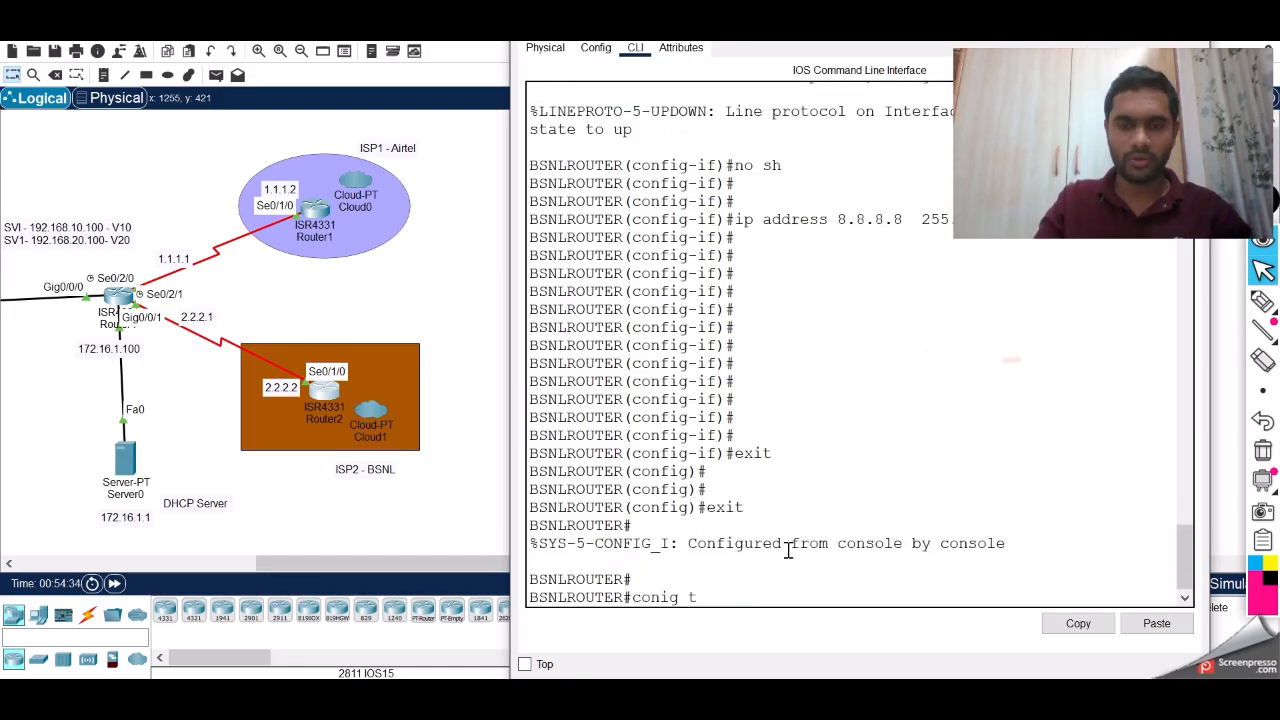
{"action": "key", "text": "Return"}
{"action": "type", "text": "config t"}
{"action": "key", "text": "Return"}
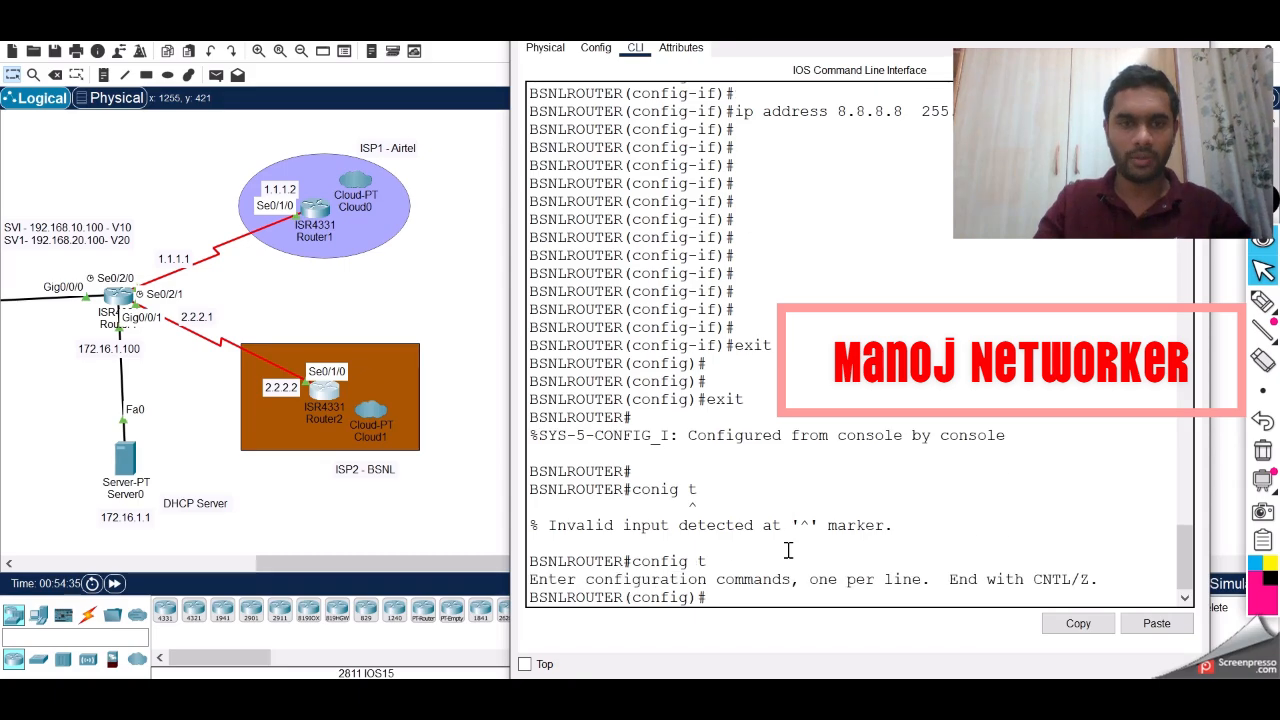
Add a default route on the BSNL router with ip route 0.0.0.0 0.0.0.0 2.2.2.1, exit configuration mode and save with wr
{"action": "type", "text": "ip route 0.0.0.0 0.0.0.0 2.2.2.1"}
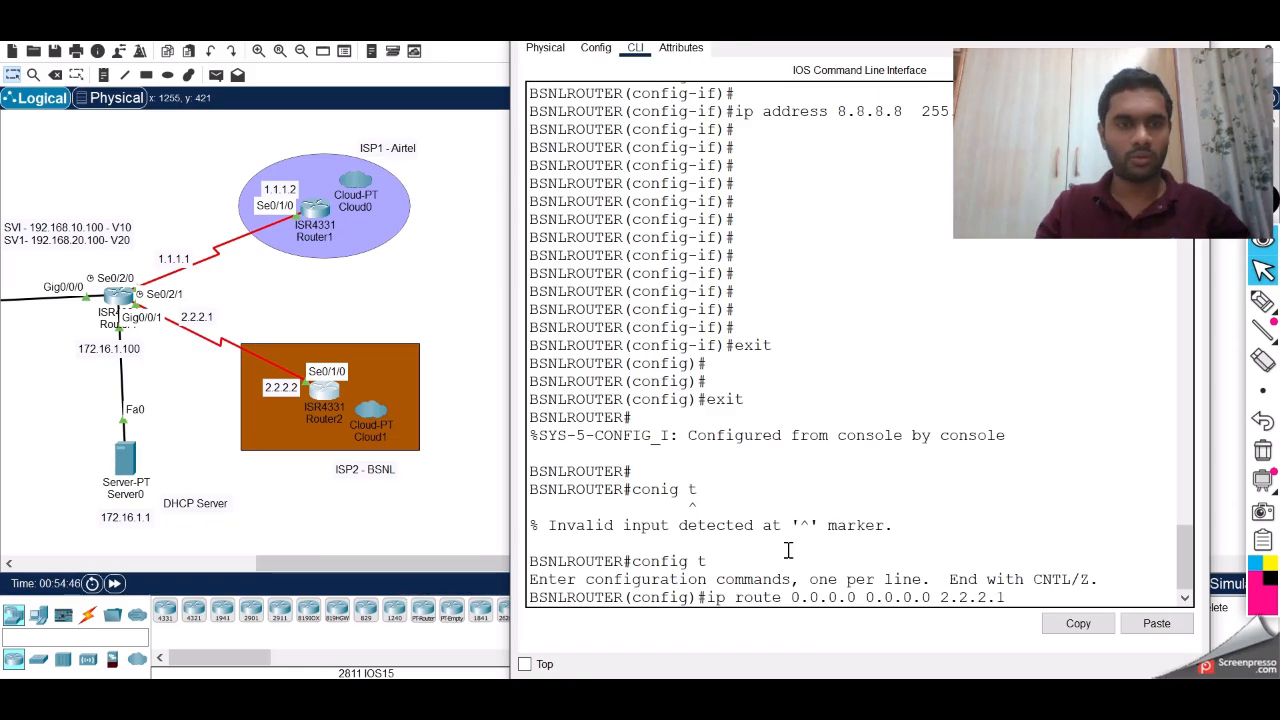
{"action": "key", "text": "Return"}
{"action": "key", "text": "Return"}
{"action": "key", "text": "Return"}
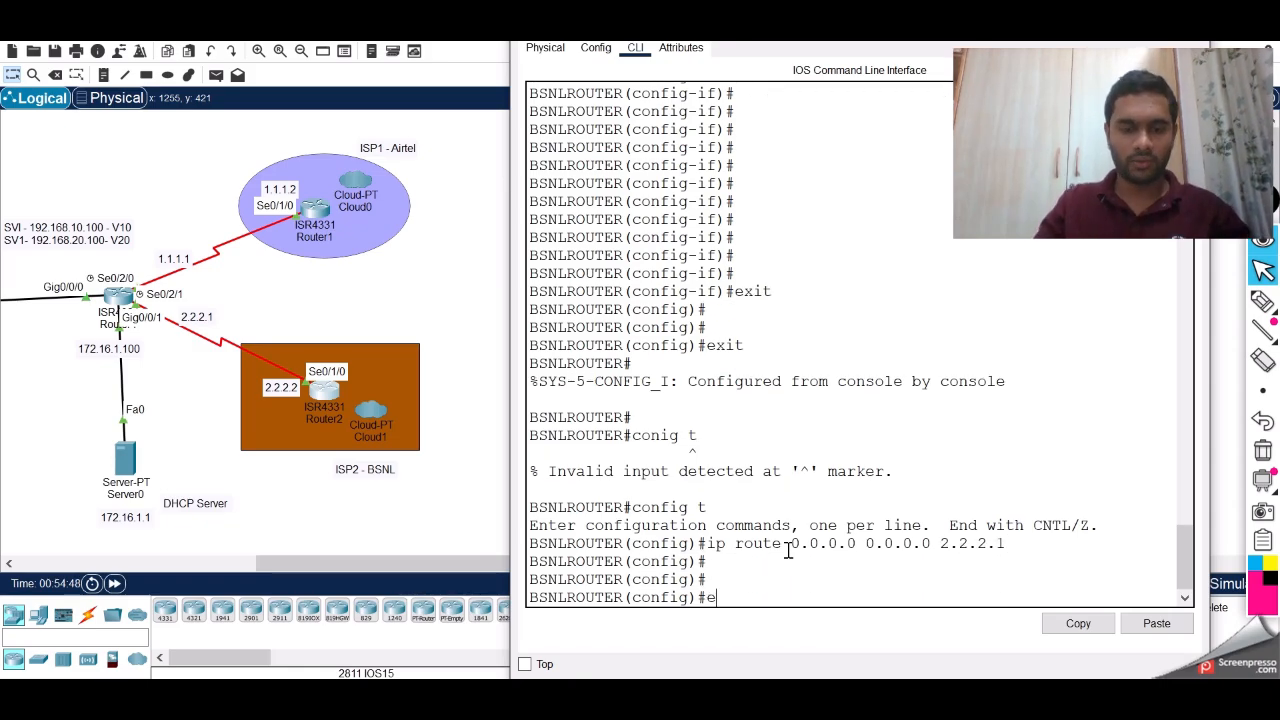
{"action": "key", "text": "Return"}
{"action": "key", "text": "Return"}
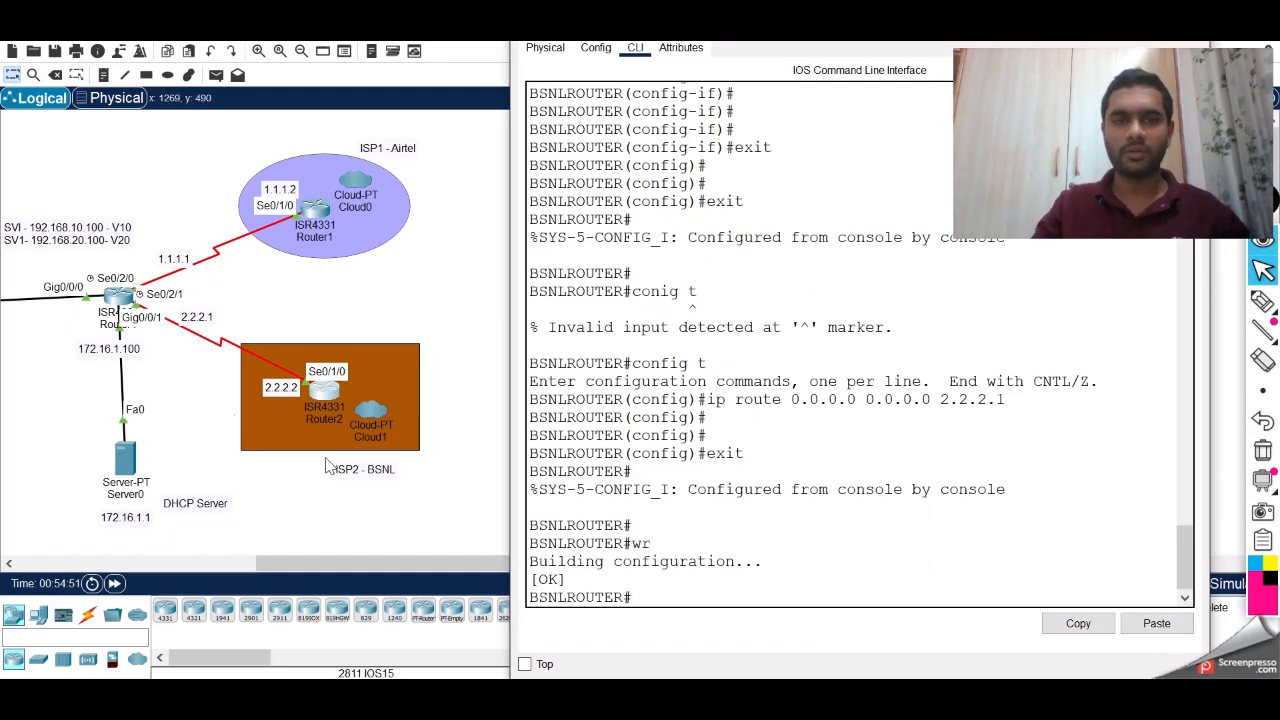
Ping 8.8.8.8 from the command line of the bank's own router between the core switch and the ISPs
{"action": "left_click", "coordinate": [118, 298]}
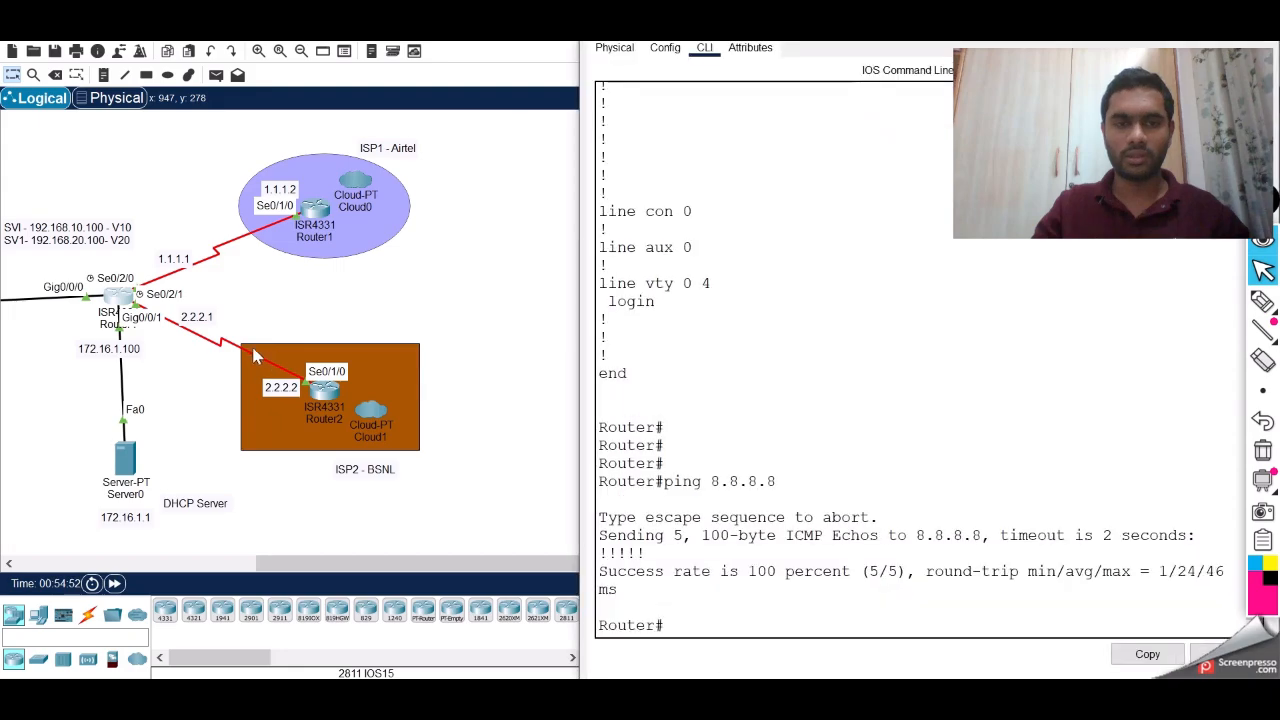
{"action": "left_click", "coordinate": [780, 588]}
{"action": "key", "text": "Return"}
{"action": "key", "text": "Return"}
{"action": "key", "text": "Return"}
{"action": "key", "text": "Return"}
{"action": "key", "text": "Return"}
{"action": "key", "text": "Return"}
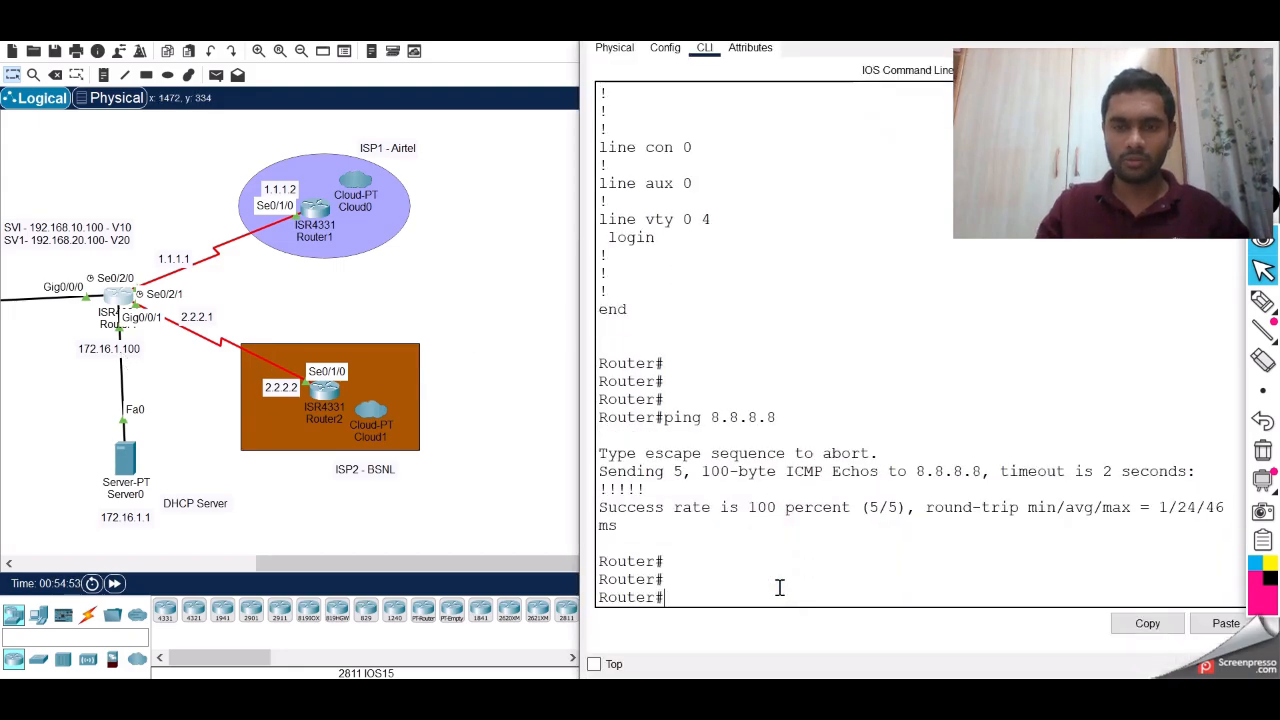
{"action": "key", "text": "Return"}
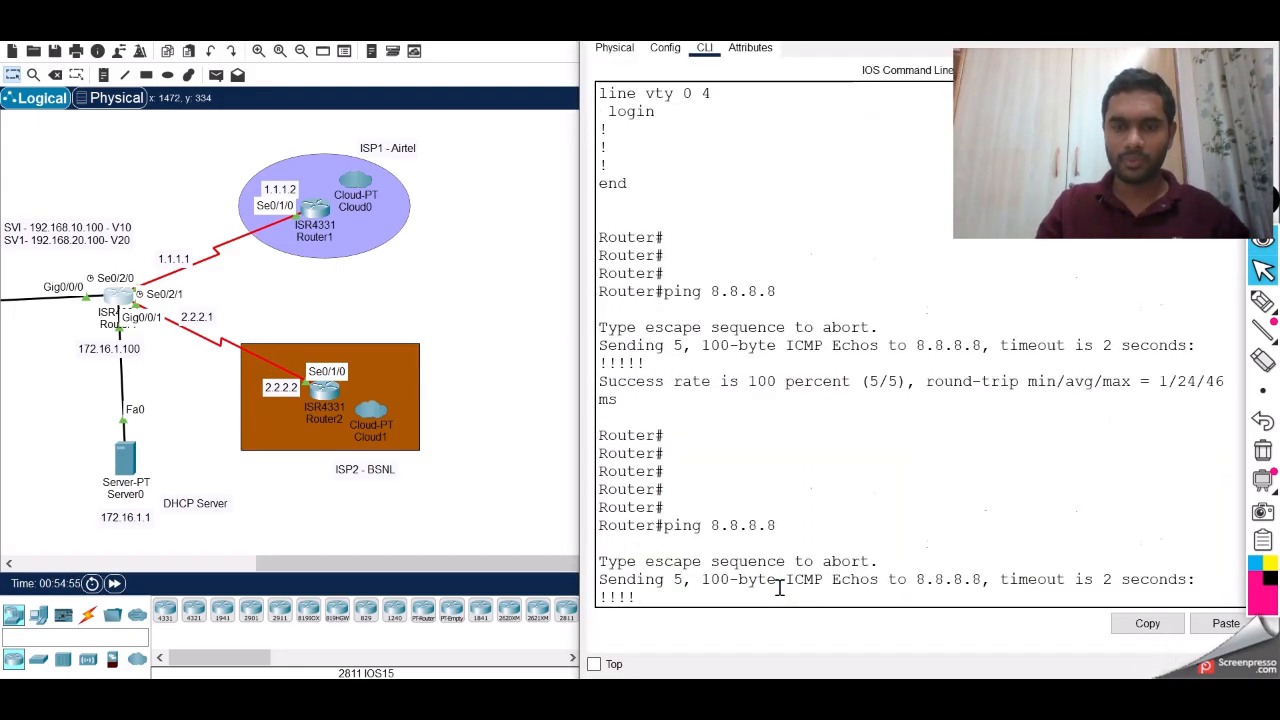
Return to PC0 in the V10 area and ping 8.8.8.8 from its command prompt
{"action": "left_click", "coordinate": [460, 566]}
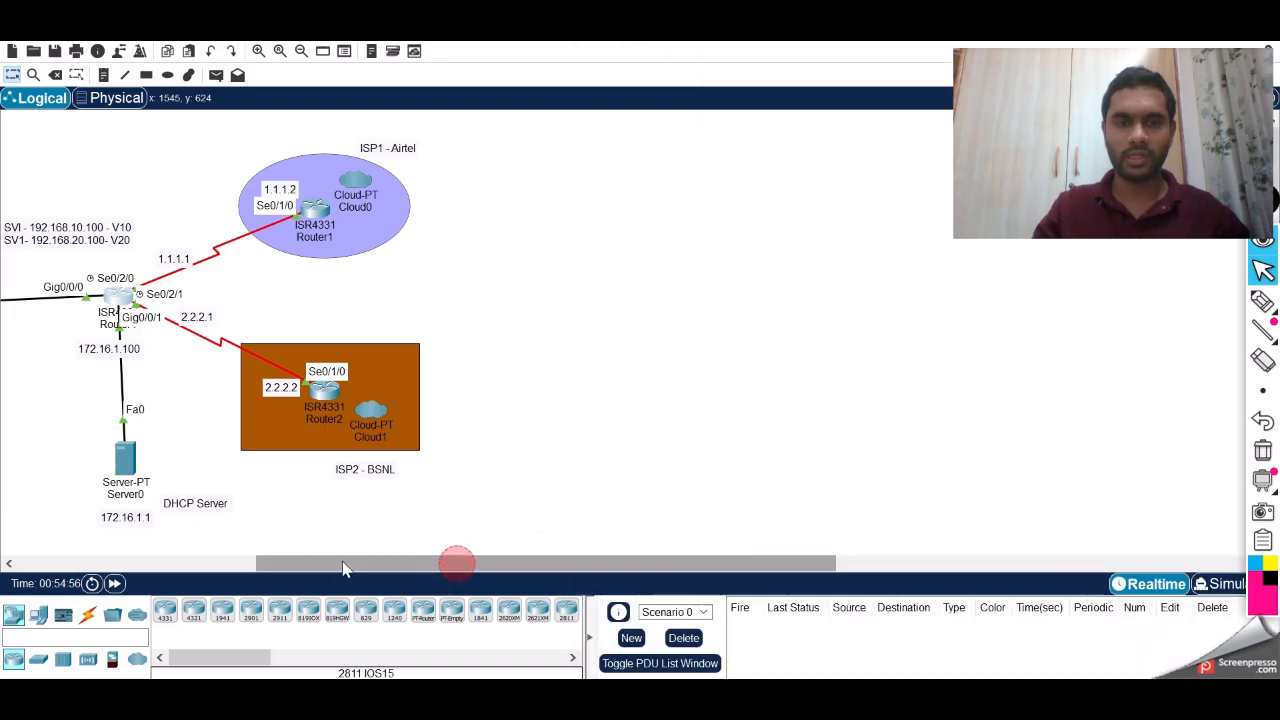
{"action": "left_click_drag", "start_coordinate": [342, 568], "coordinate": [200, 570]}
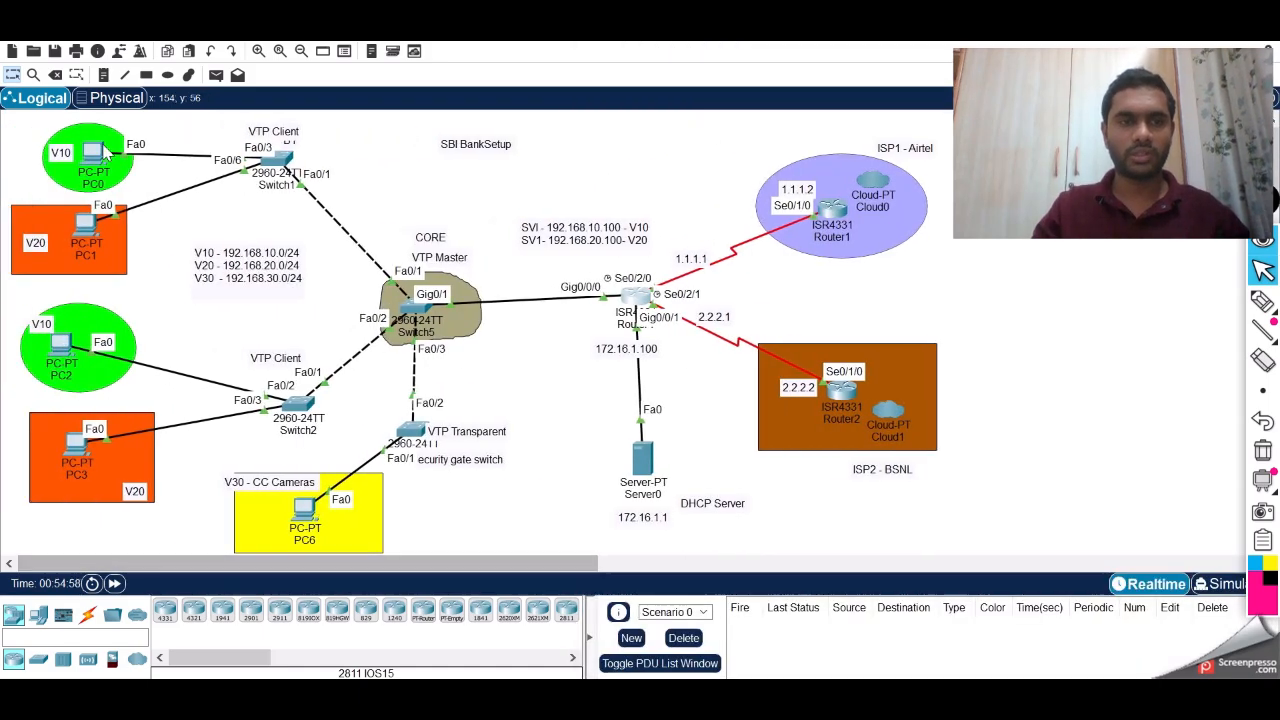
{"action": "left_click", "coordinate": [103, 151]}
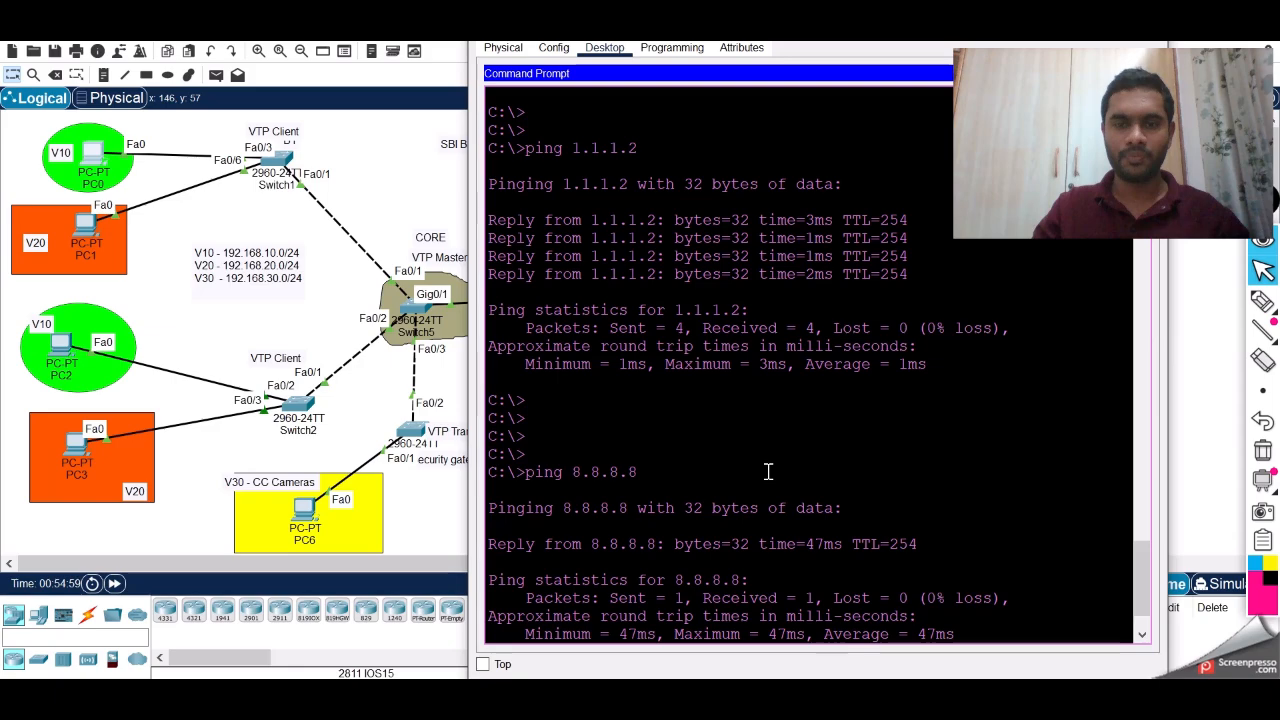
{"action": "left_click", "coordinate": [768, 472]}
{"action": "scroll", "coordinate": [768, 471], "scroll_direction": "down", "scroll_amount": 2}
{"action": "key", "text": "Return"}
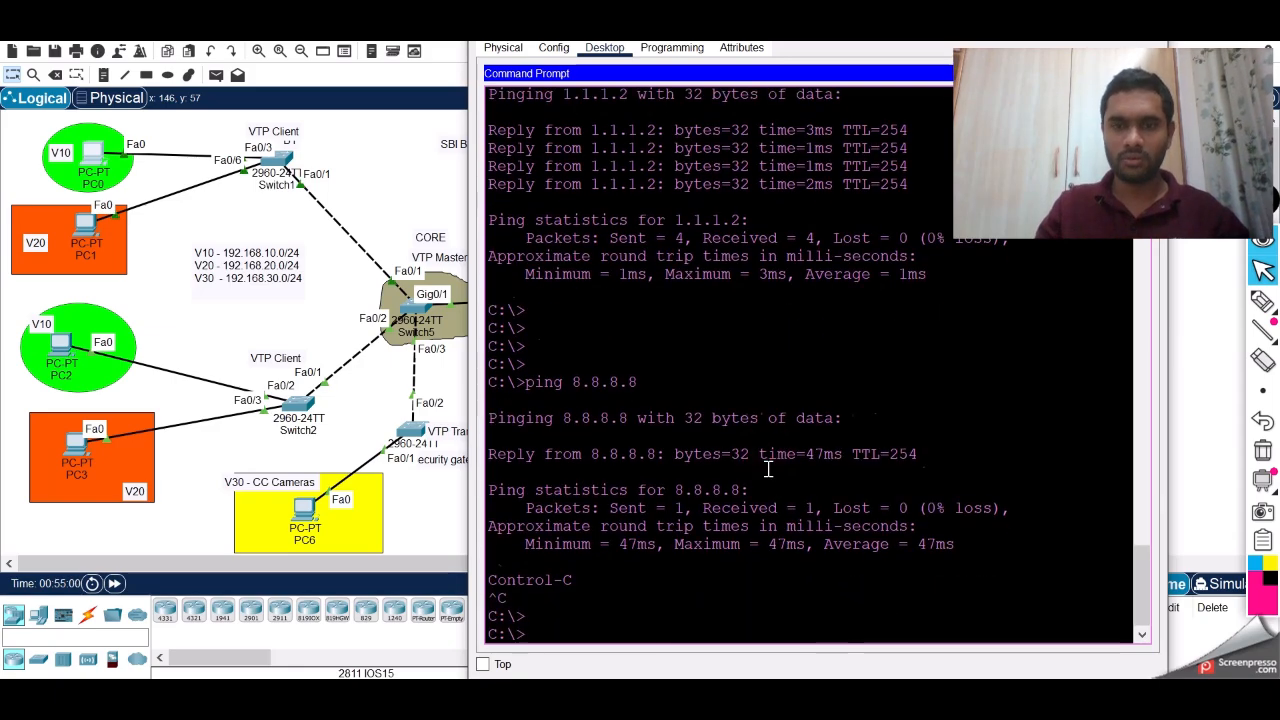
{"action": "key", "text": "Return"}
{"action": "key", "text": "Return"}
{"action": "key", "text": "Return"}
{"action": "key", "text": "Return"}
{"action": "key", "text": "Return"}
{"action": "key", "text": "Return"}
{"action": "key", "text": "Return"}
{"action": "key", "text": "Return"}
{"action": "key", "text": "Return"}
{"action": "key", "text": "Return"}
{"action": "key", "text": "Return"}
{"action": "key", "text": "Return"}
{"action": "key", "text": "Return"}
{"action": "key", "text": "Return"}
{"action": "key", "text": "Return"}
{"action": "key", "text": "Return"}
{"action": "key", "text": "Return"}
{"action": "key", "text": "Return"}
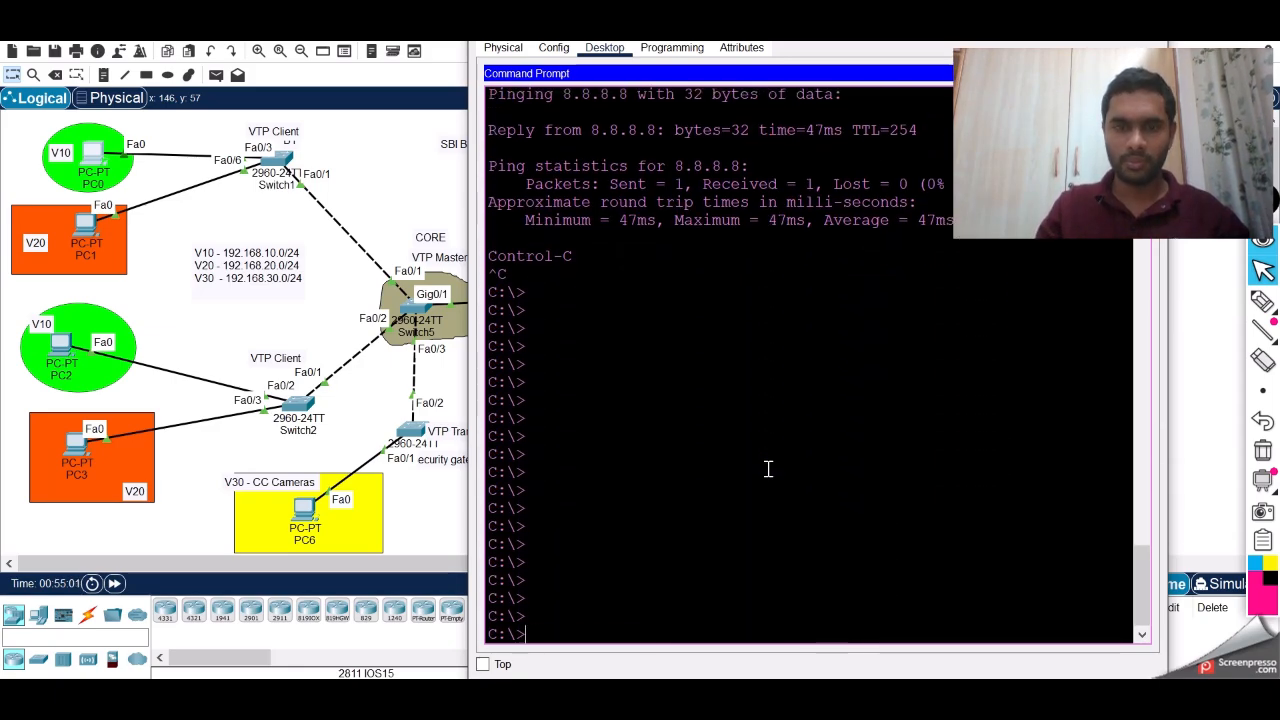
{"action": "key", "text": "Return"}
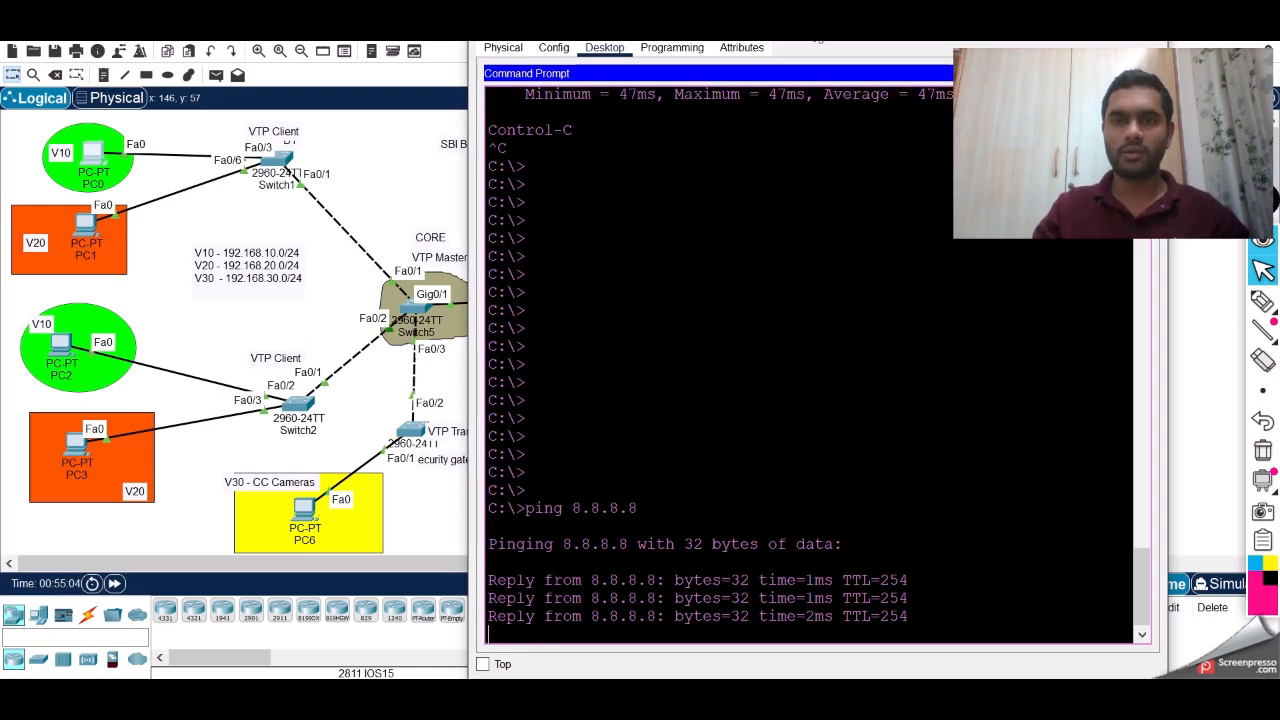
Enlarge PC0's window, trace the route with tracert 8.8.8.8 and highlight the first hop's address
{"action": "left_click_drag", "start_coordinate": [818, 40], "coordinate": [798, 120]}
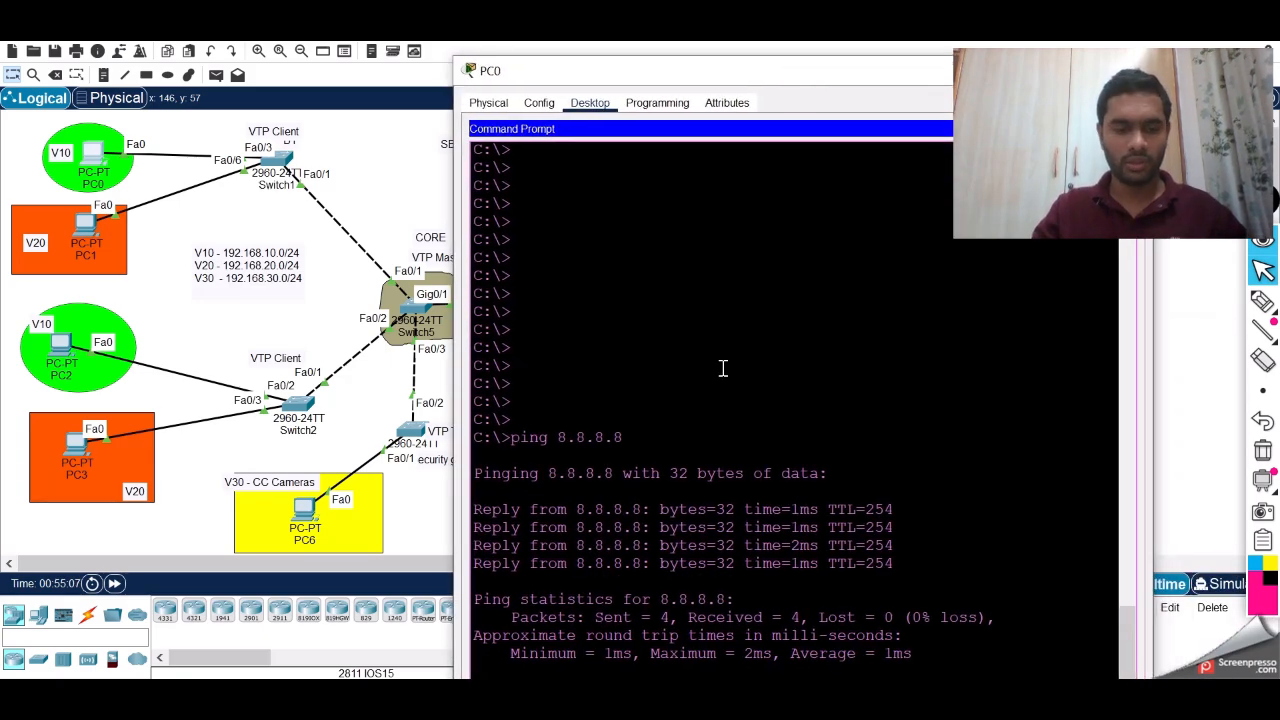
{"action": "scroll", "coordinate": [722, 368], "scroll_direction": "down", "scroll_amount": 1}
{"action": "left_click_drag", "start_coordinate": [883, 76], "coordinate": [730, 63]}
{"action": "left_click", "coordinate": [857, 63]}
{"action": "left_click", "coordinate": [490, 488]}
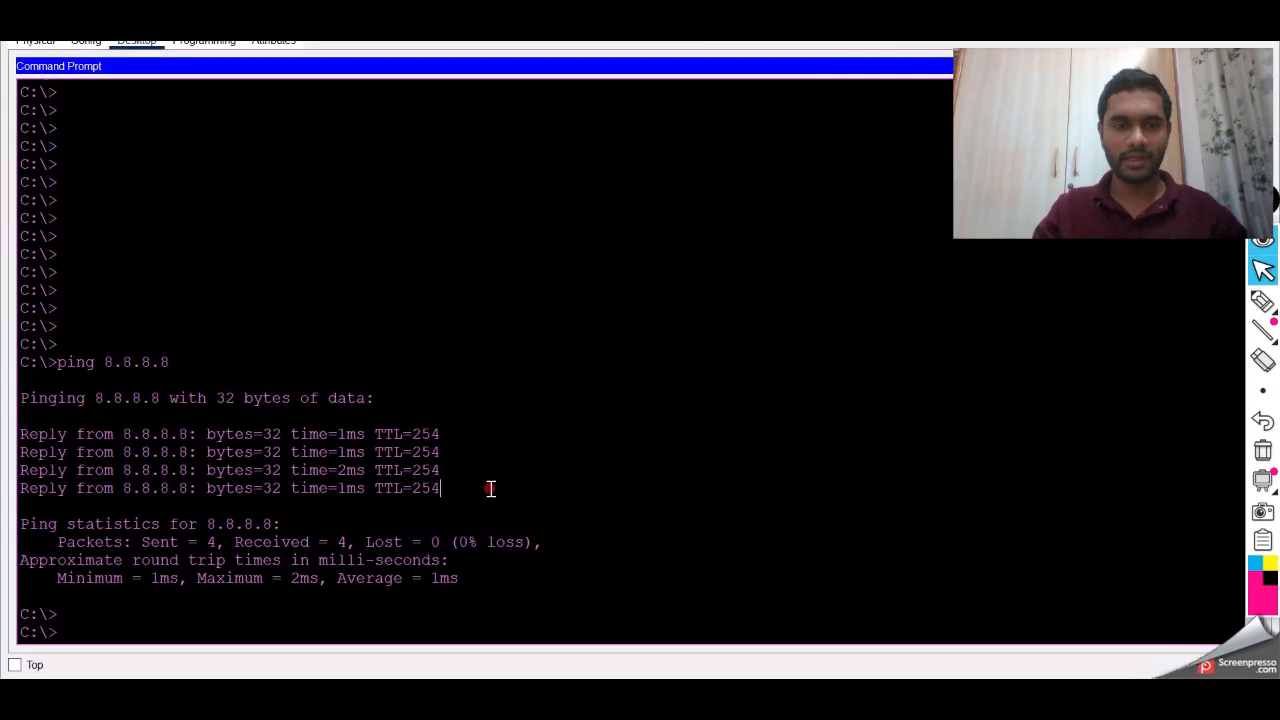
{"action": "key", "text": "Return"}
{"action": "key", "text": "Return"}
{"action": "key", "text": "Return"}
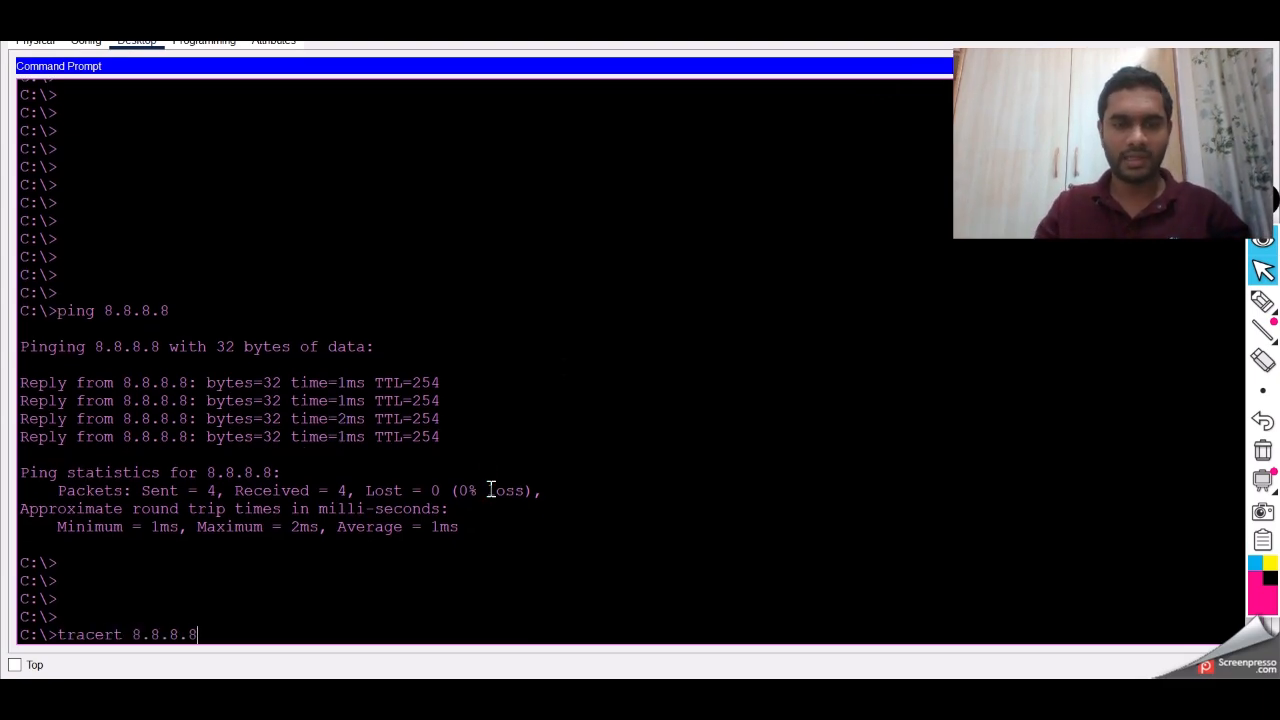
{"action": "key", "text": "Return"}
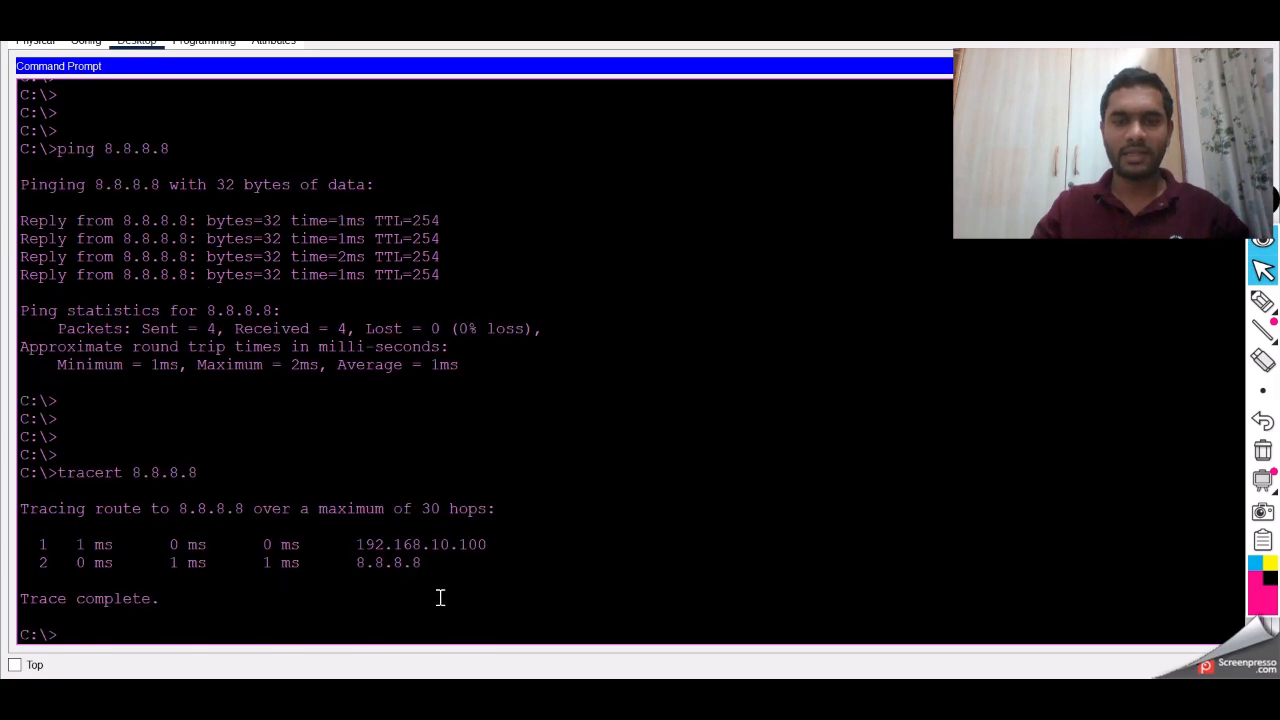
{"action": "left_click_drag", "start_coordinate": [362, 544], "coordinate": [474, 552]}
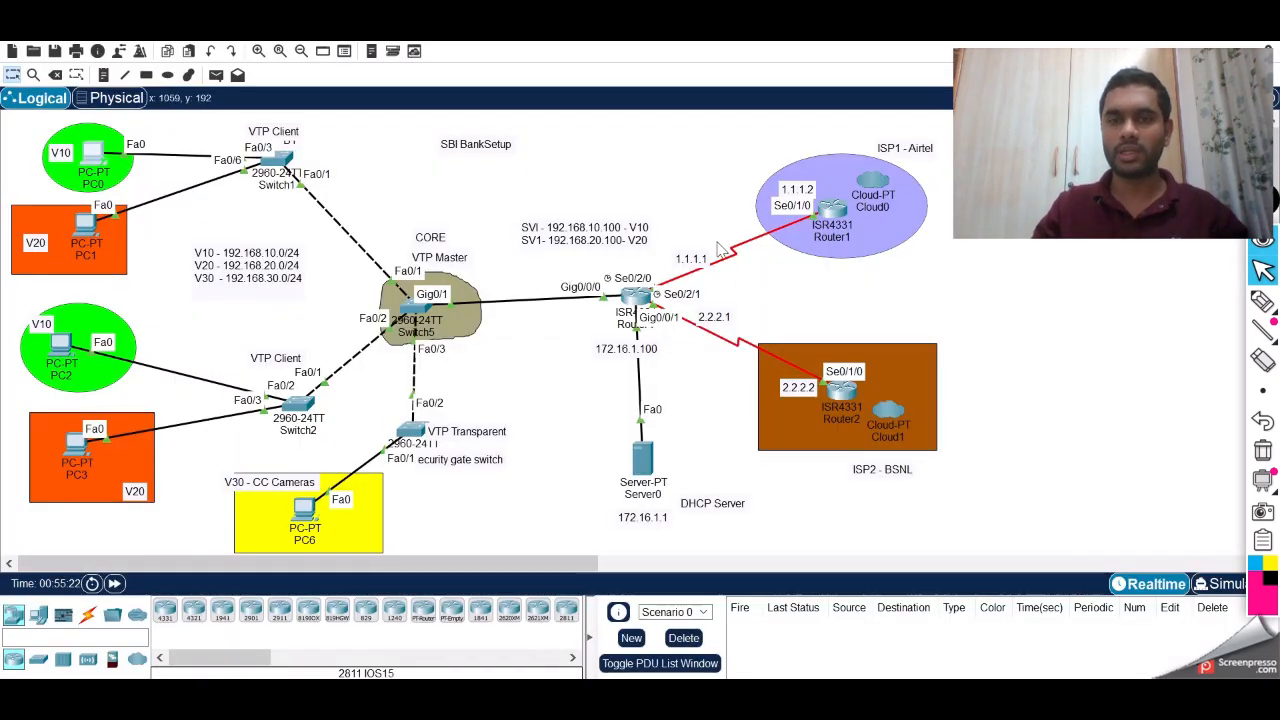
Reopen PC0's command prompt in an enlarged window and start a continuous ping with ping -t 8.8.8.8
{"action": "left_click", "coordinate": [93, 163]}
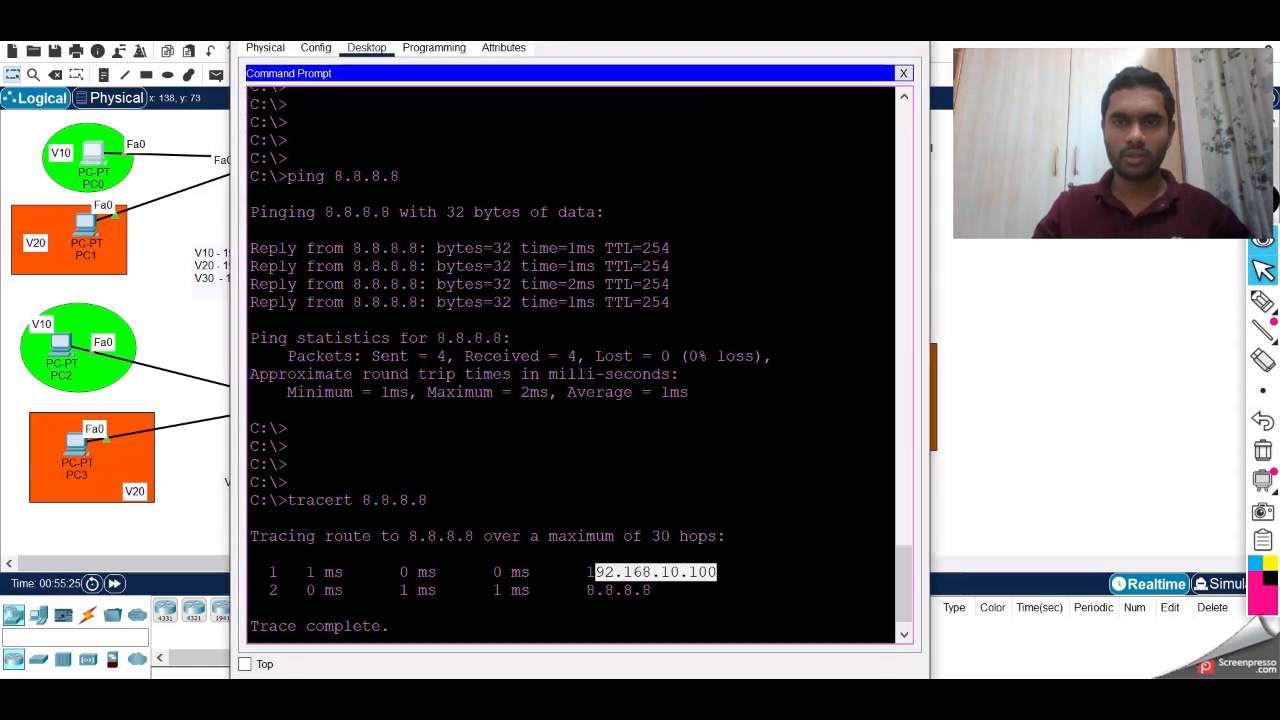
{"action": "left_click", "coordinate": [884, 22]}
{"action": "left_click", "coordinate": [611, 385]}
{"action": "key", "text": "Return"}
{"action": "key", "text": "Return"}
{"action": "key", "text": "Return"}
{"action": "key", "text": "Return"}
{"action": "key", "text": "Return"}
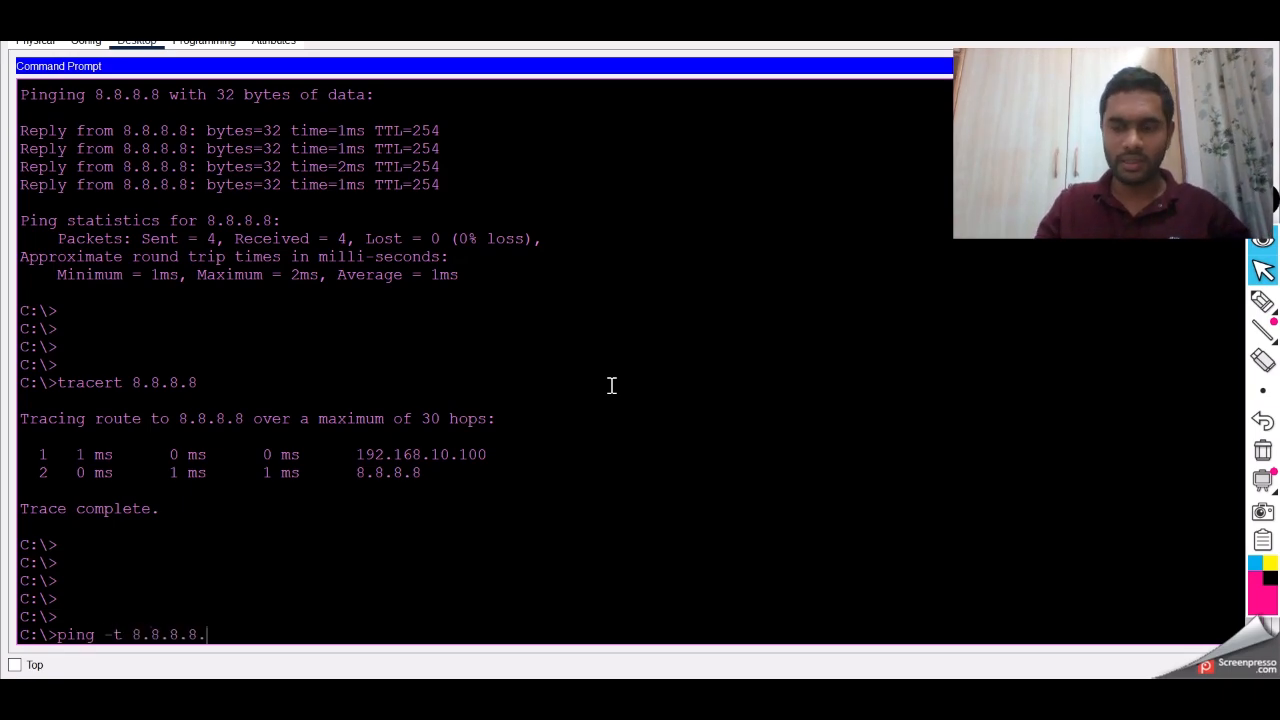
{"action": "key", "text": "Return"}
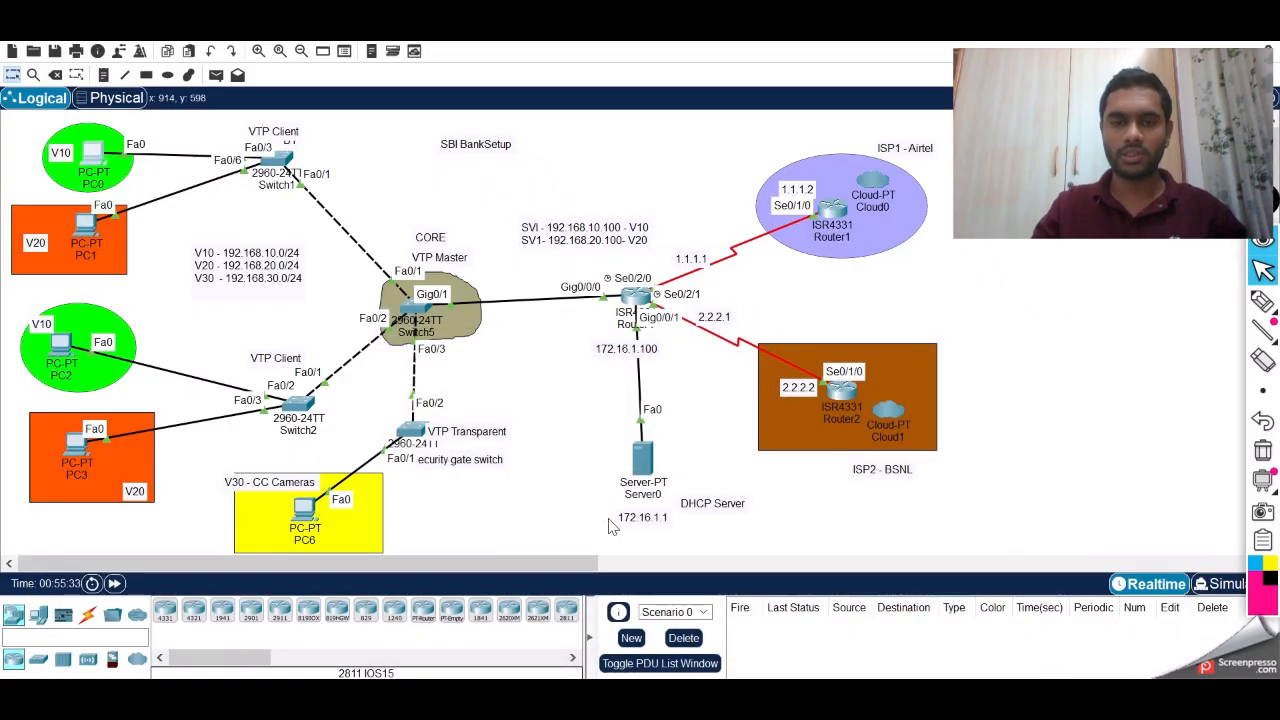
{"action": "left_click_drag", "start_coordinate": [557, 567], "coordinate": [633, 570]}
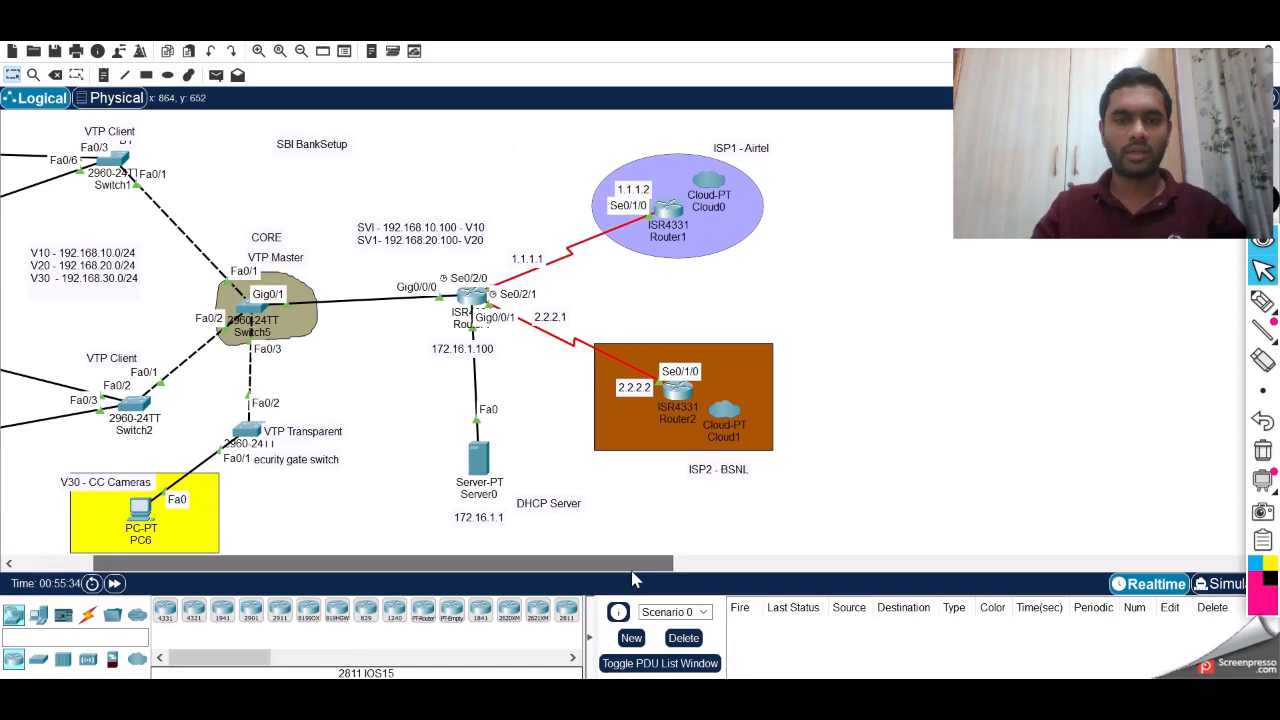
{"action": "left_click", "coordinate": [470, 300]}
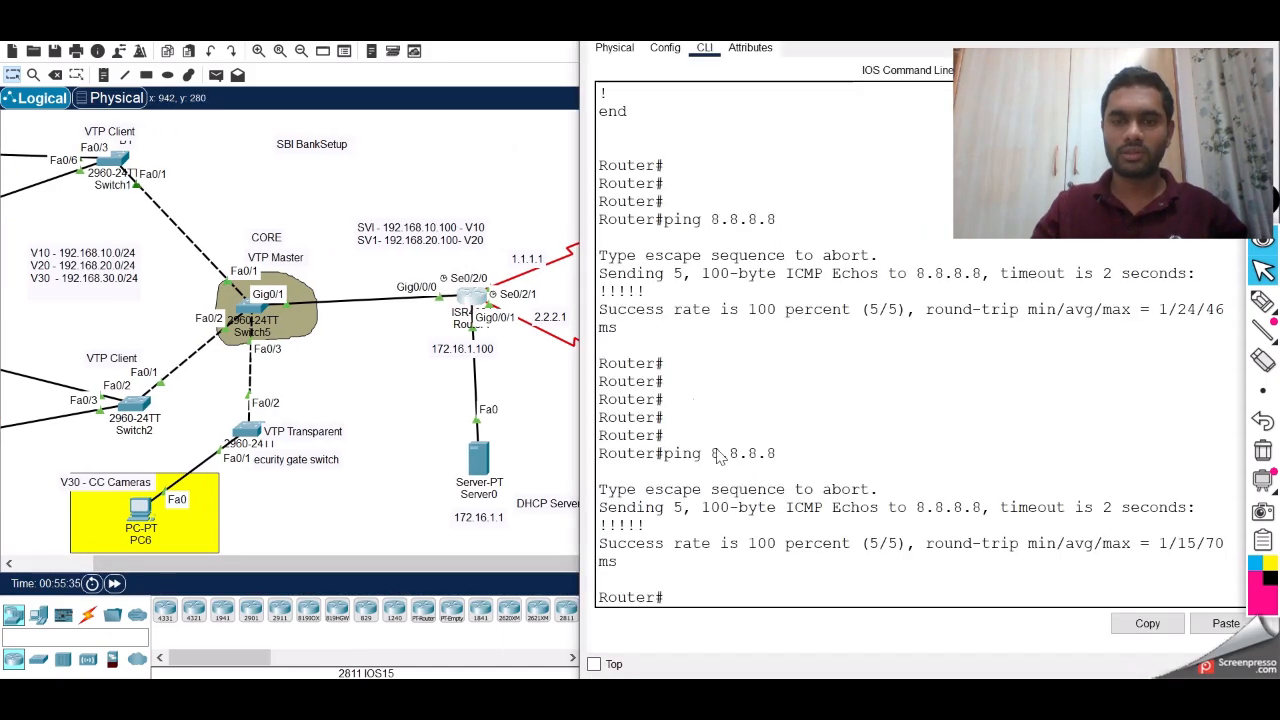
{"action": "key", "text": "Return"}
{"action": "key", "text": "Return"}
{"action": "key", "text": "Return"}
{"action": "type", "text": "conf"}
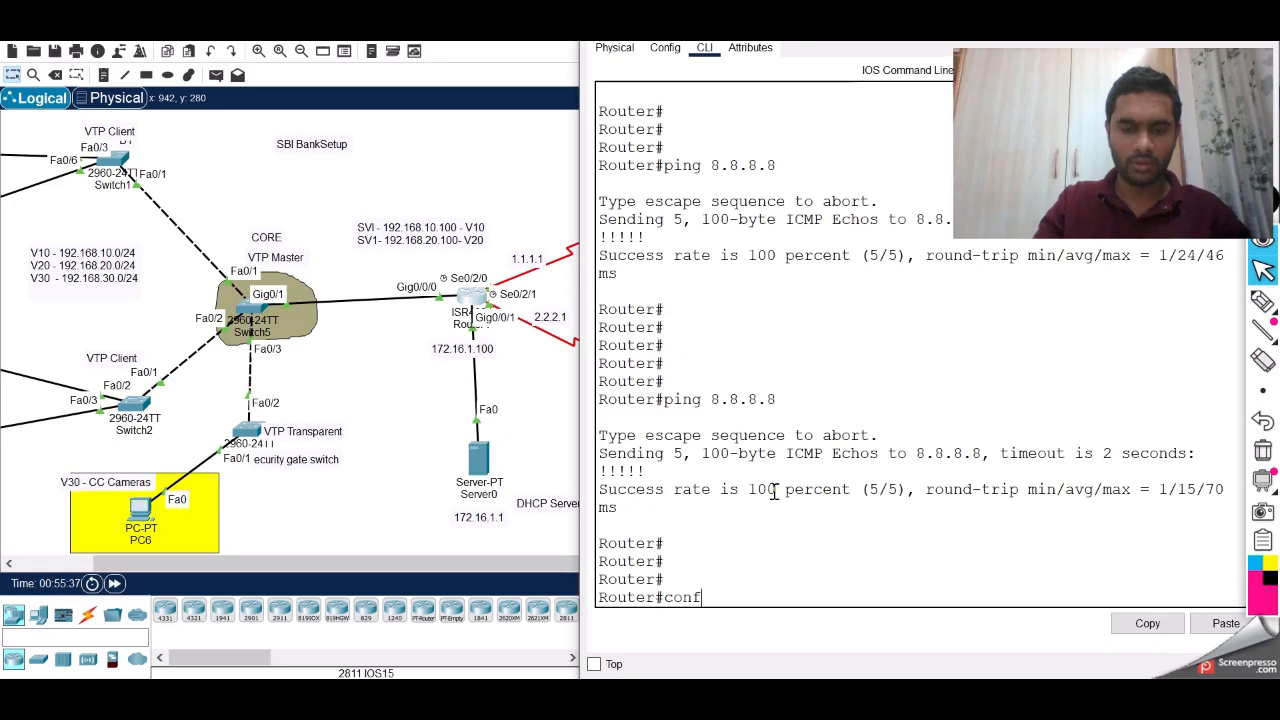
{"action": "type", "text": "gi"}
{"action": "key", "text": "Return"}
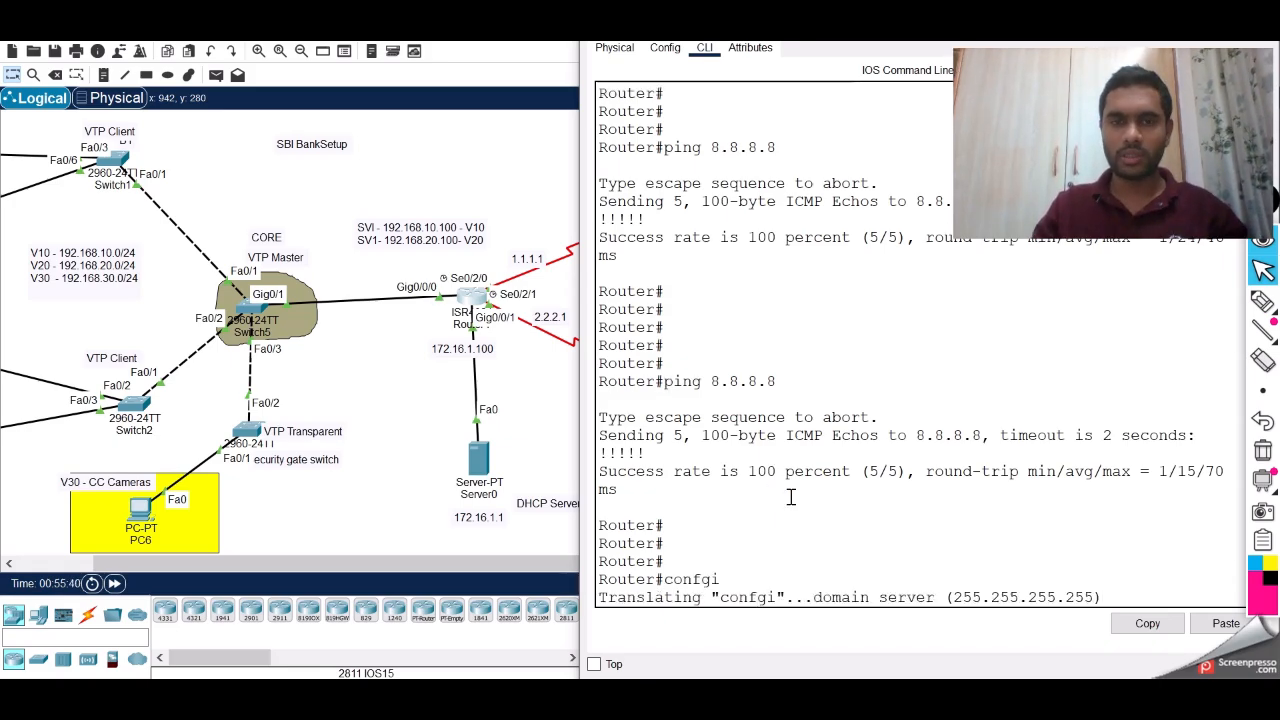
{"action": "left_click", "coordinate": [1158, 24]}
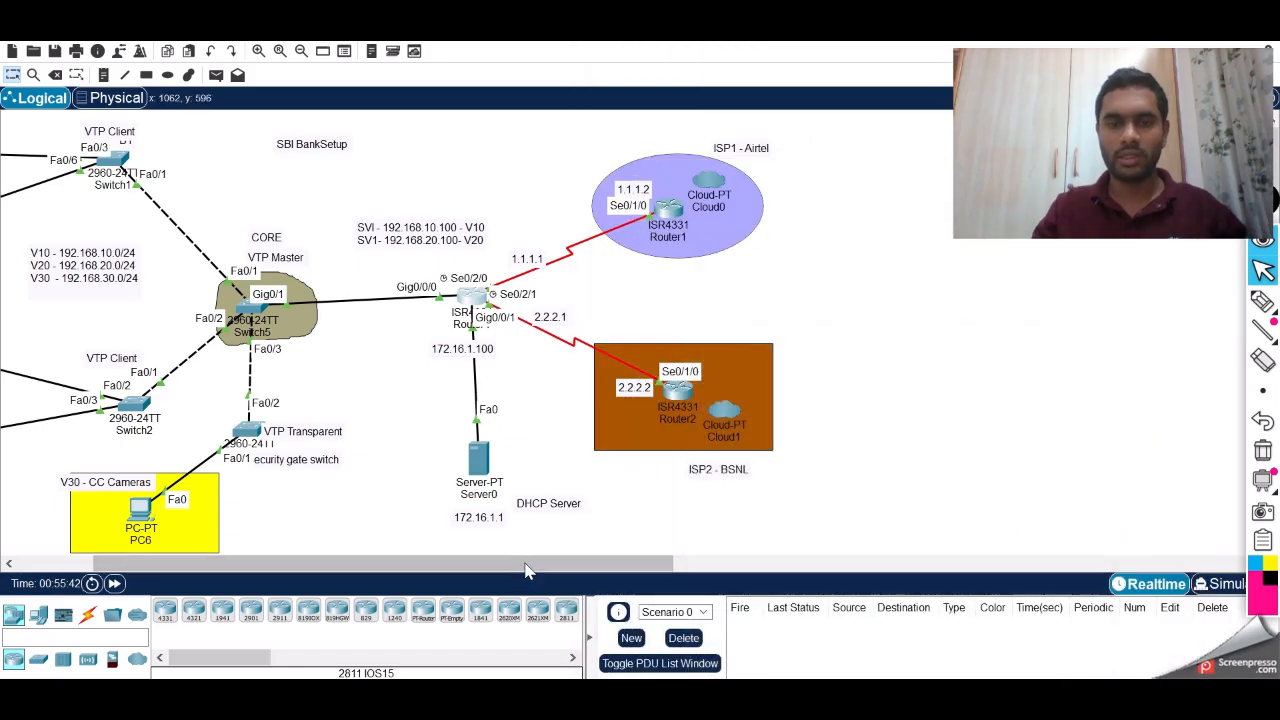
Shut down serial interface se0/1/0 on the Airtel router, Router1, from its interface configuration mode
{"action": "left_click_drag", "start_coordinate": [523, 565], "coordinate": [640, 565]}
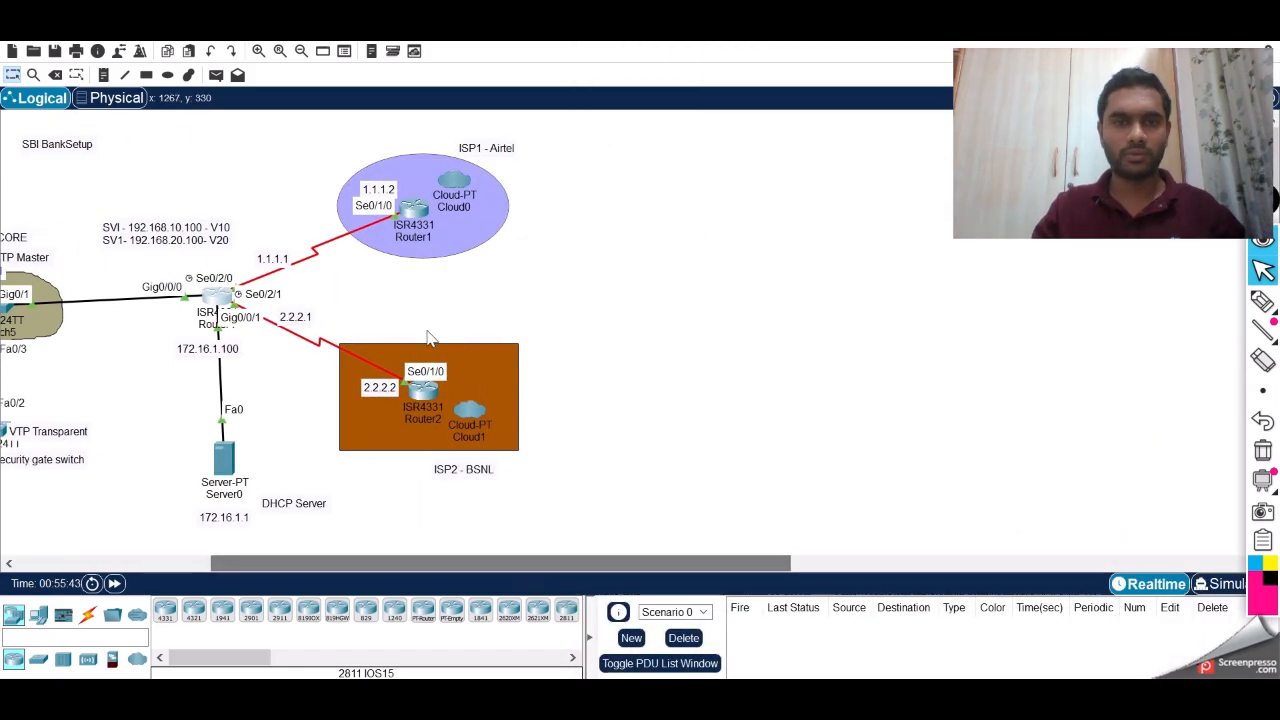
{"action": "left_click", "coordinate": [418, 212]}
{"action": "left_click", "coordinate": [796, 403]}
{"action": "key", "text": "Return"}
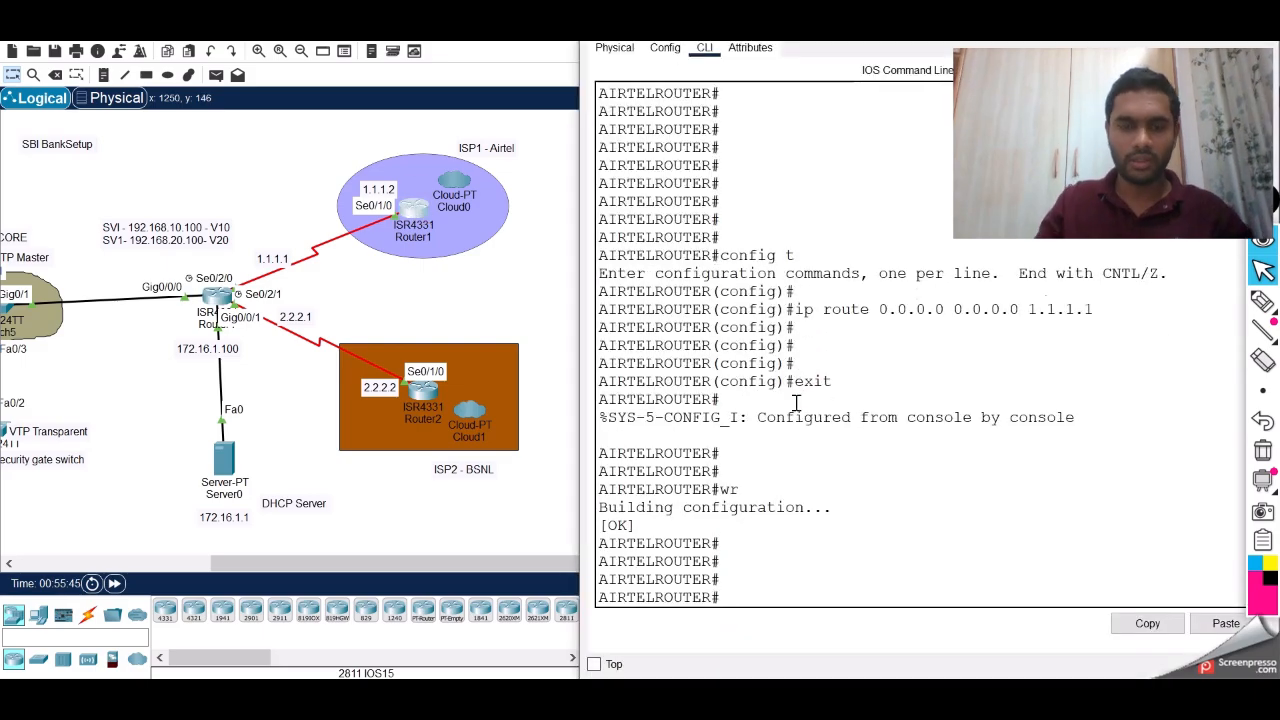
{"action": "key", "text": "Return"}
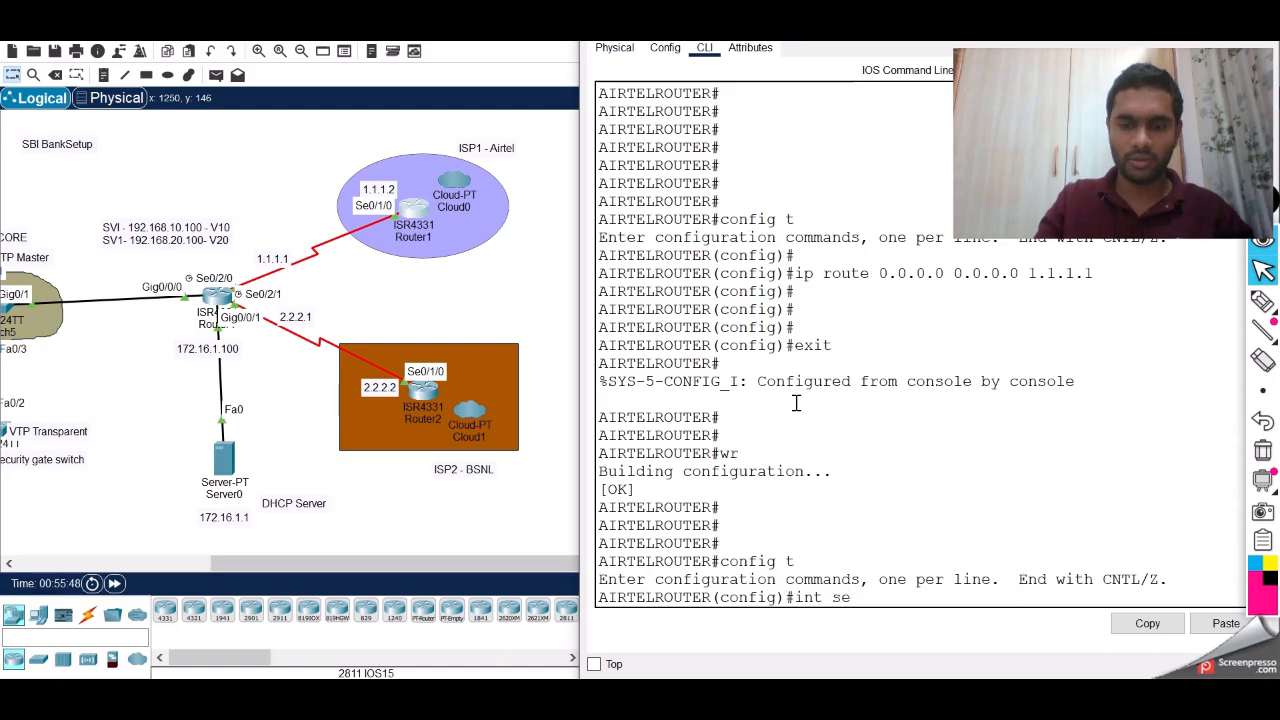
{"action": "key", "text": "Return"}
{"action": "key", "text": "Return"}
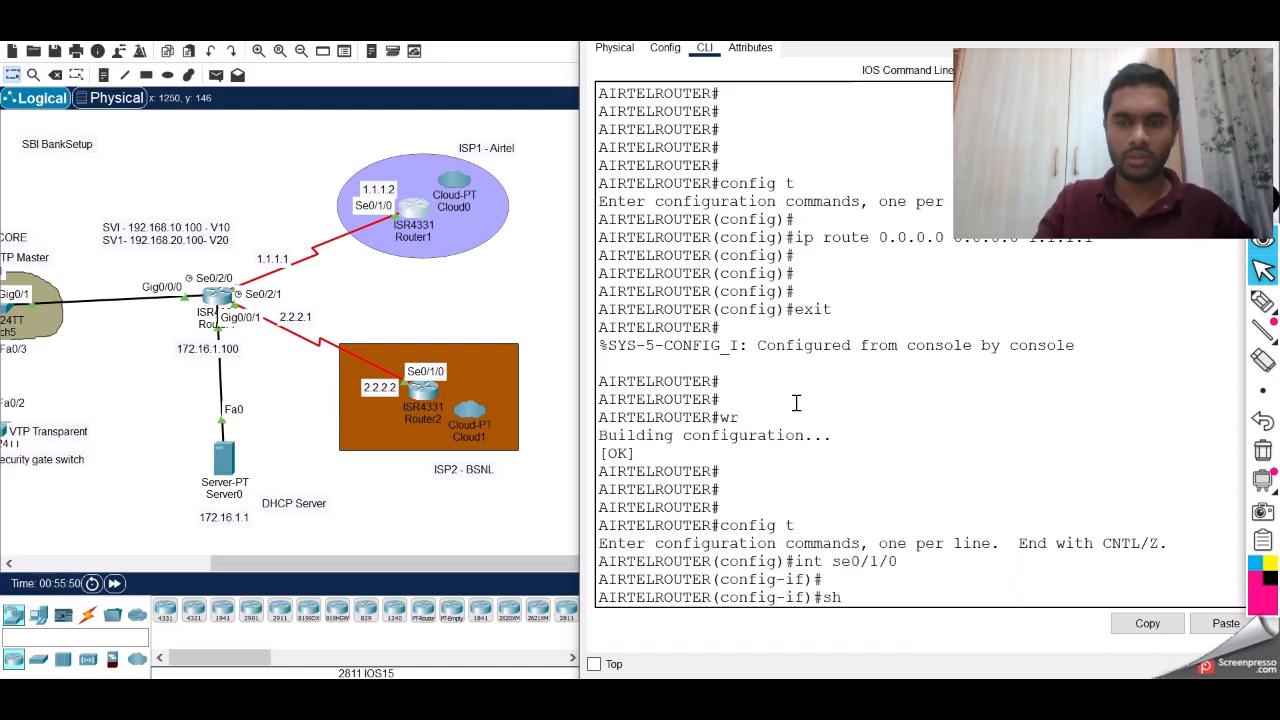
{"action": "type", "text": "sh"}
{"action": "key", "text": "Return"}
{"action": "key", "text": "Return"}
{"action": "key", "text": "Return"}
{"action": "key", "text": "Return"}
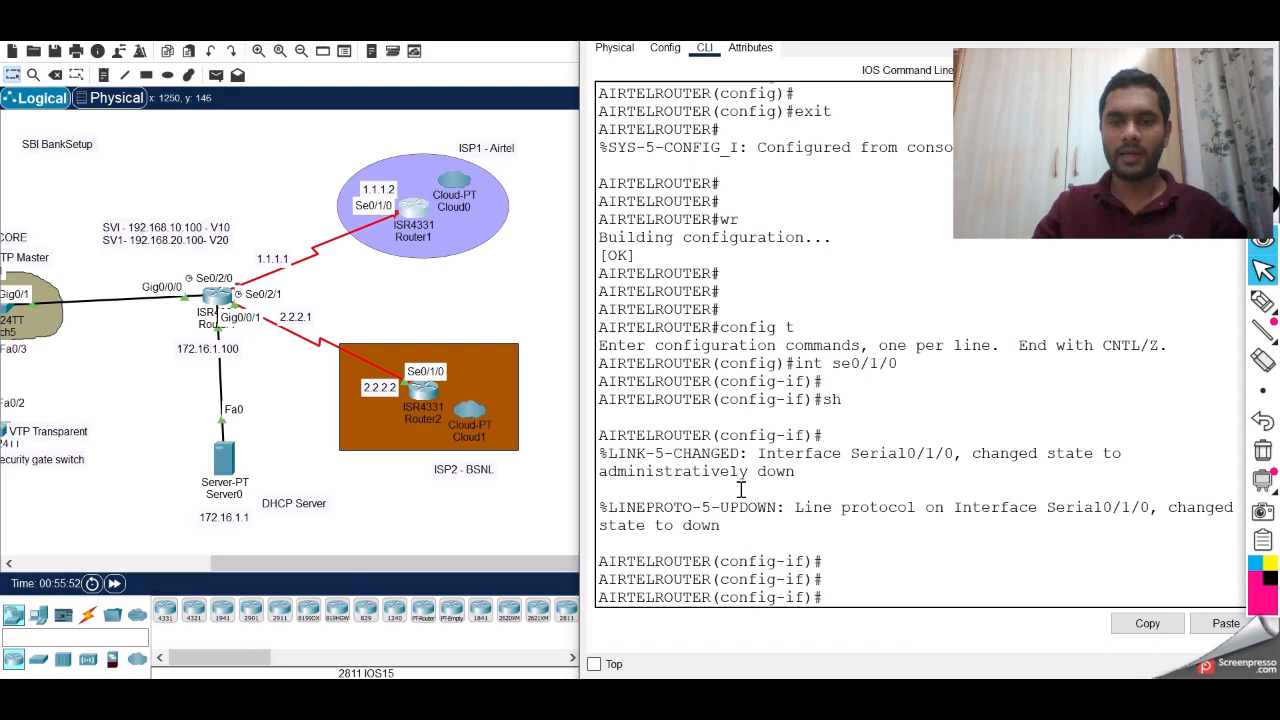
Highlight the link-down messages on the Airtel router, review PC0's continuous ping replies from 8.8.8.8 and stop the ping
{"action": "left_click_drag", "start_coordinate": [655, 455], "coordinate": [722, 522]}
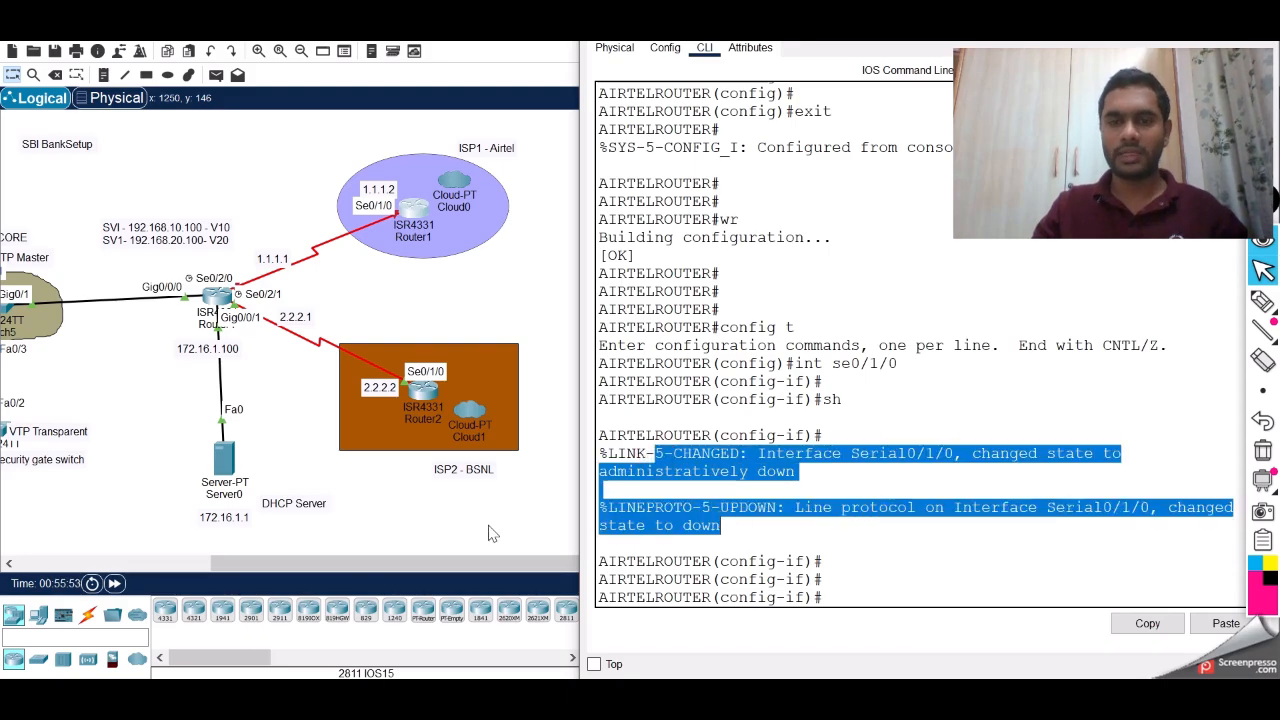
{"action": "left_click", "coordinate": [408, 572]}
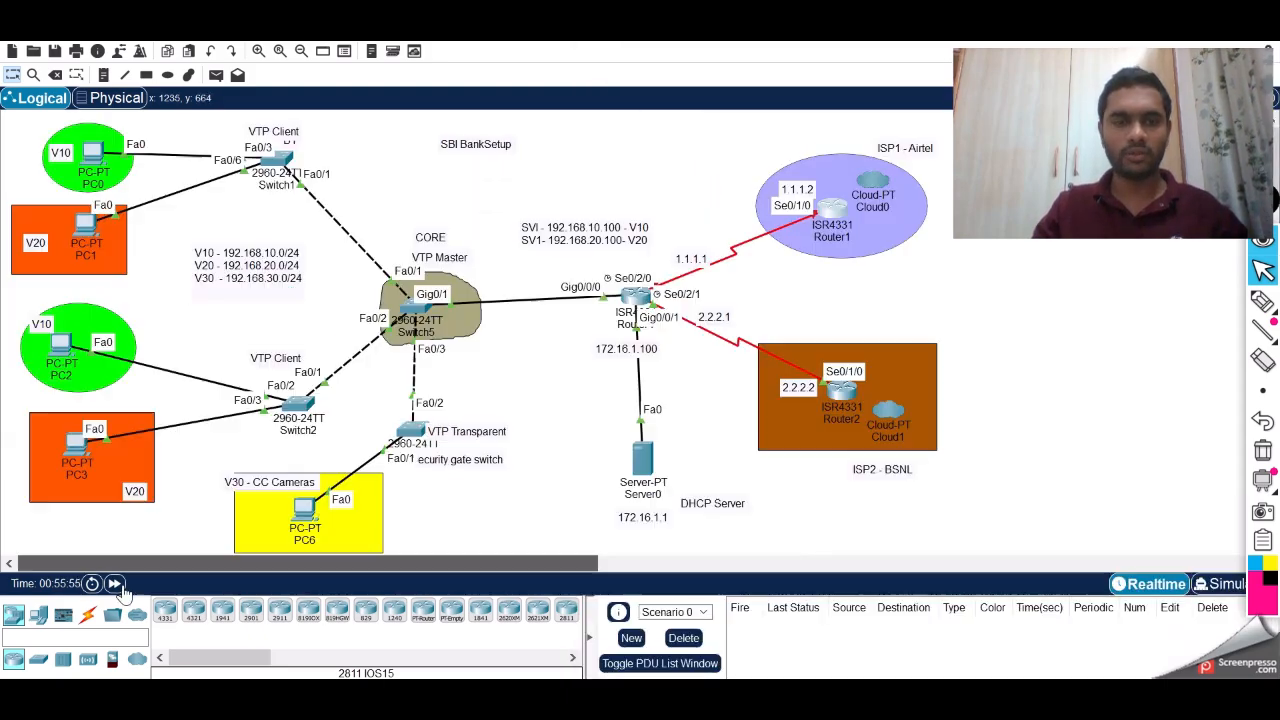
{"action": "left_click", "coordinate": [90, 155]}
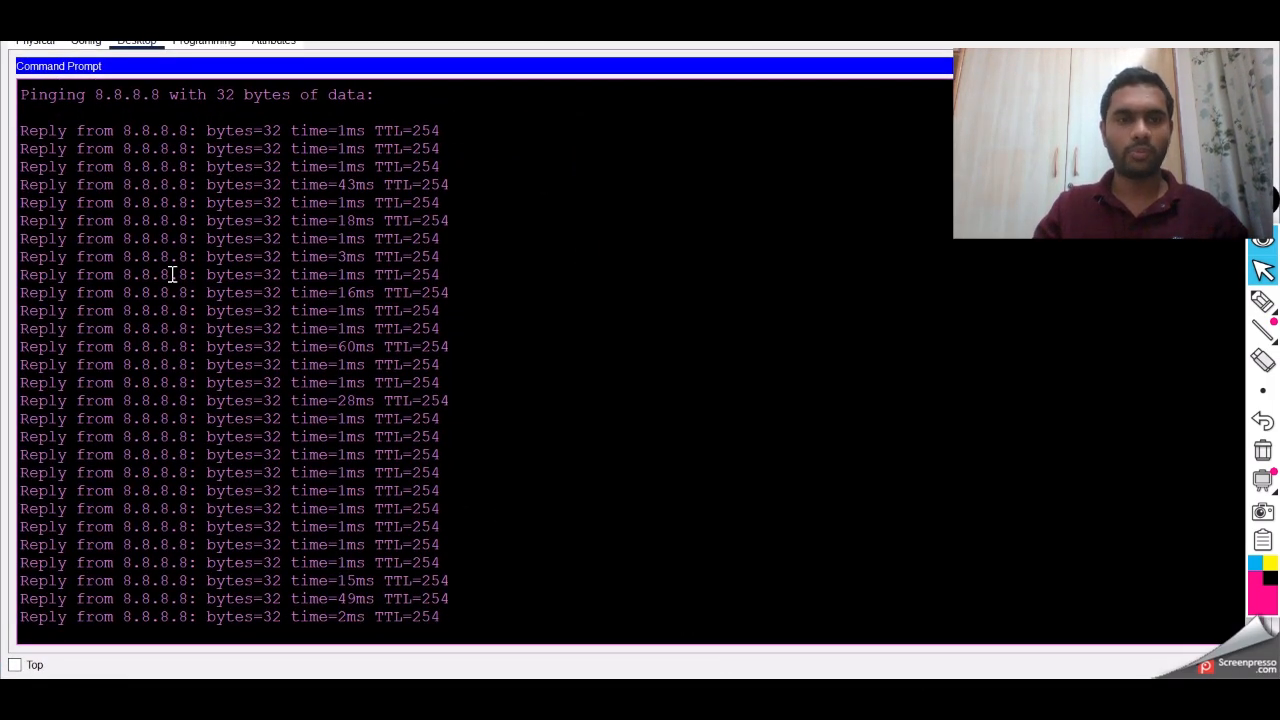
{"action": "left_click_drag", "start_coordinate": [165, 274], "coordinate": [413, 610]}
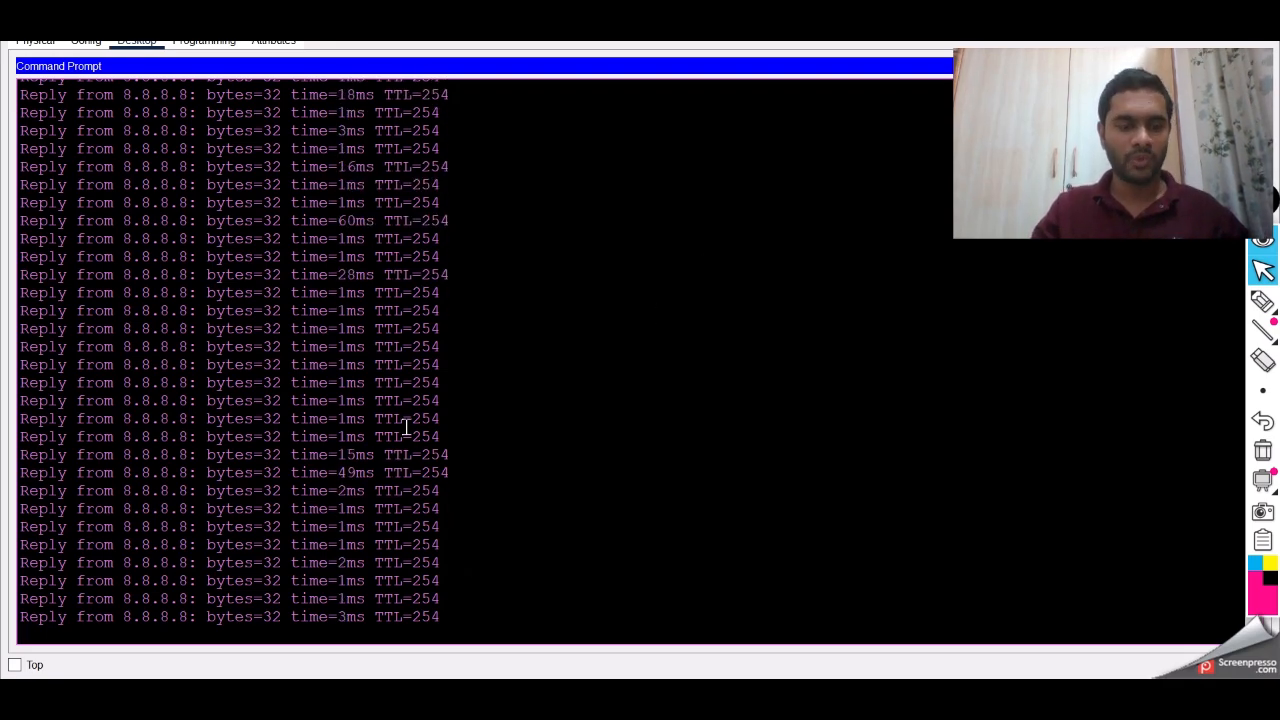
{"action": "key", "text": "ctrl+c"}
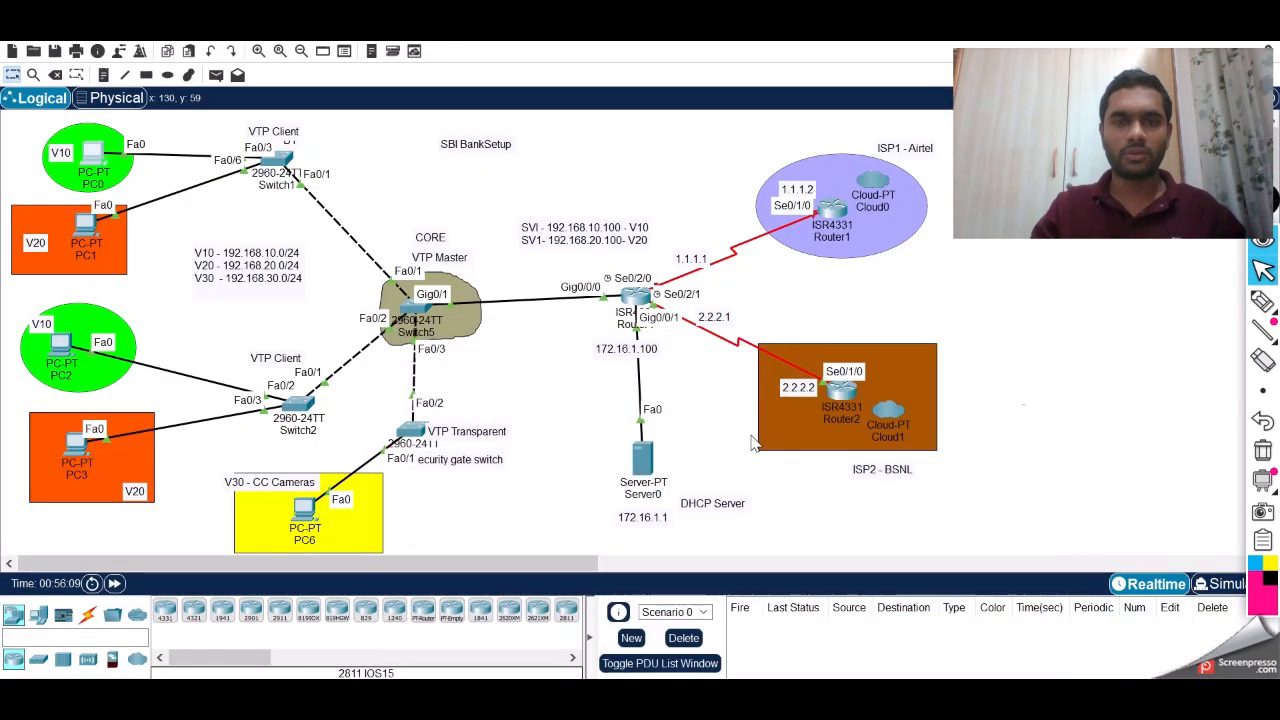
Underline the SBI BankSetup title with the annotation pen and mark a T beside each of Switch5's three trunk links
{"action": "mouse_move", "coordinate": [1262, 302]}
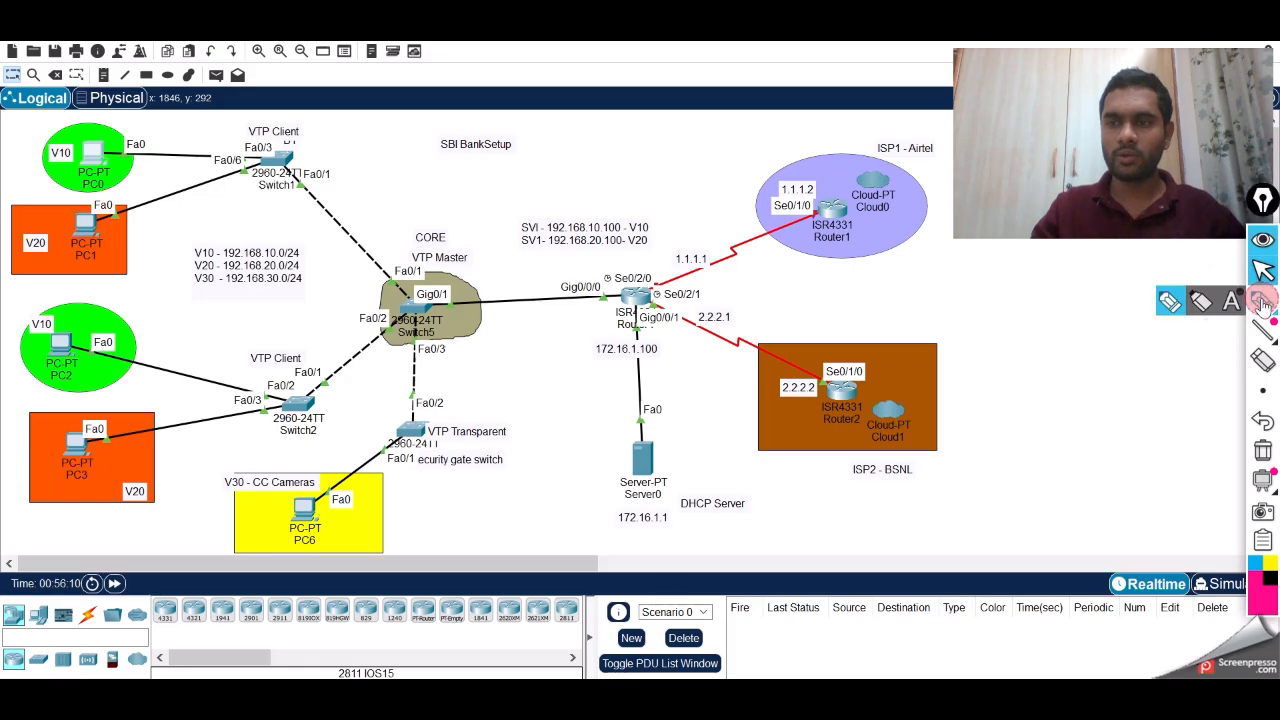
{"action": "left_click", "coordinate": [1172, 301]}
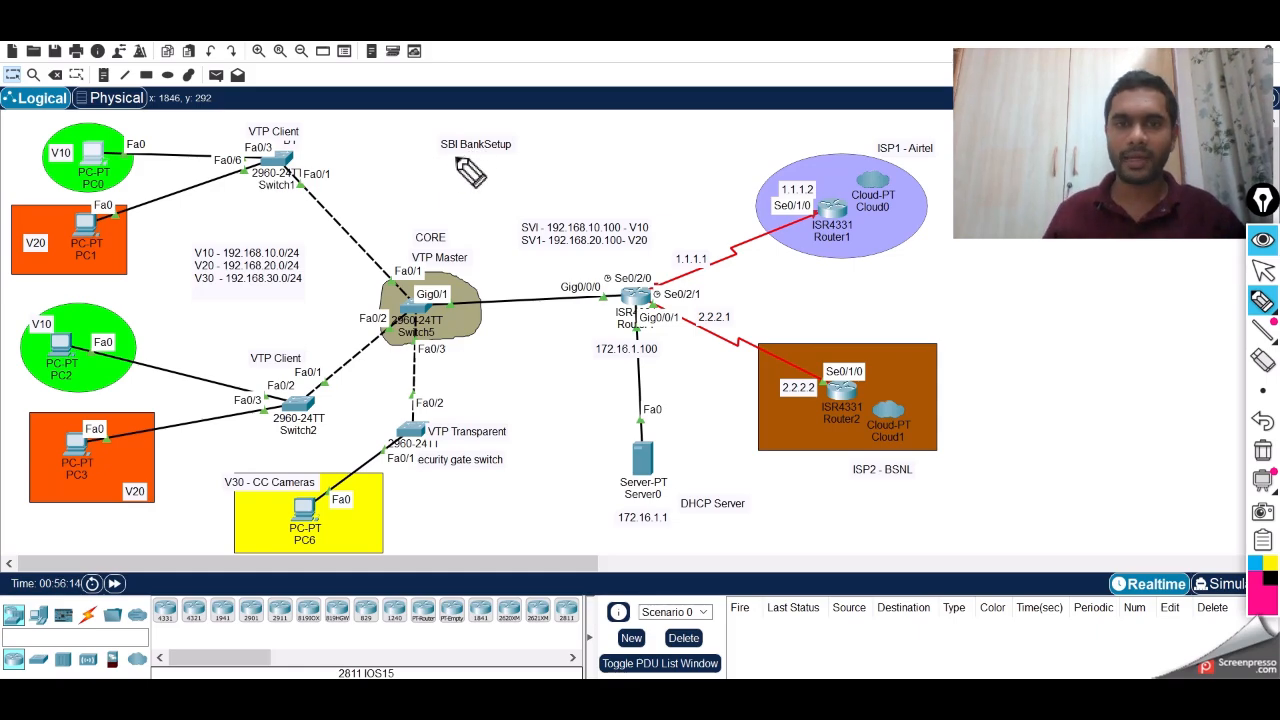
{"action": "left_click_drag", "start_coordinate": [458, 157], "coordinate": [474, 154]}
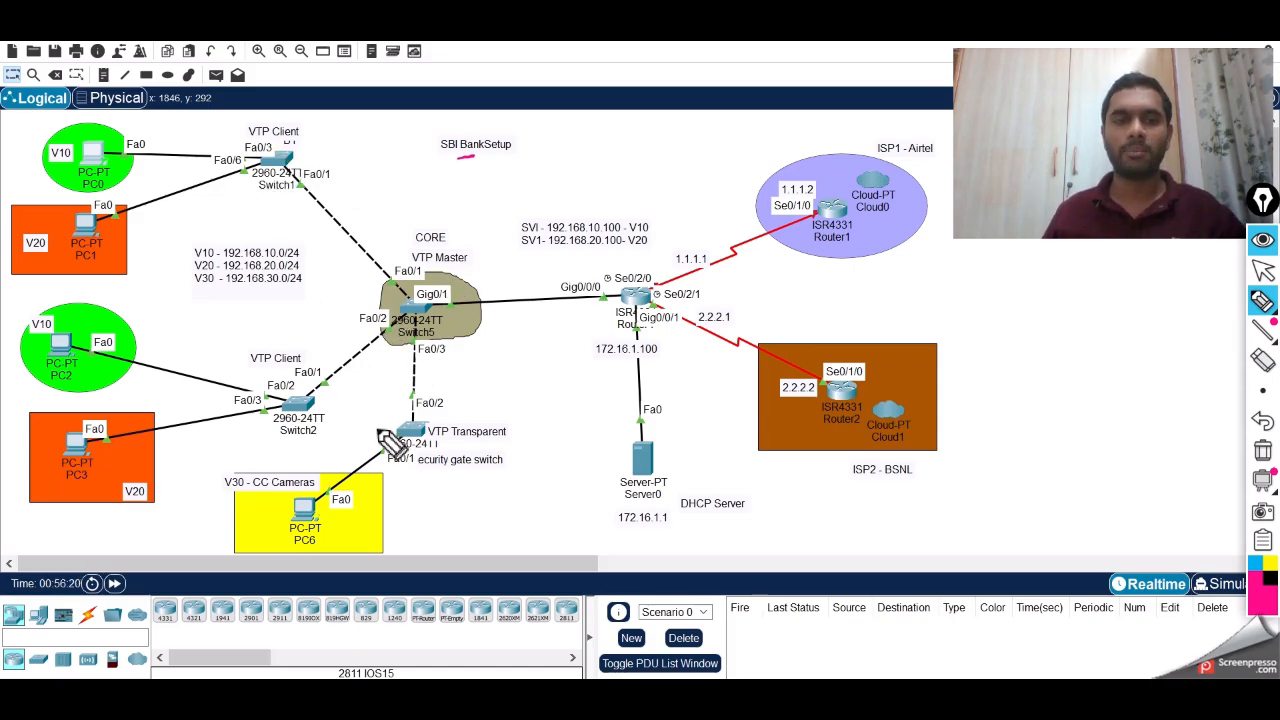
{"action": "left_click_drag", "start_coordinate": [353, 216], "coordinate": [366, 238]}
{"action": "left_click_drag", "start_coordinate": [345, 329], "coordinate": [347, 346]}
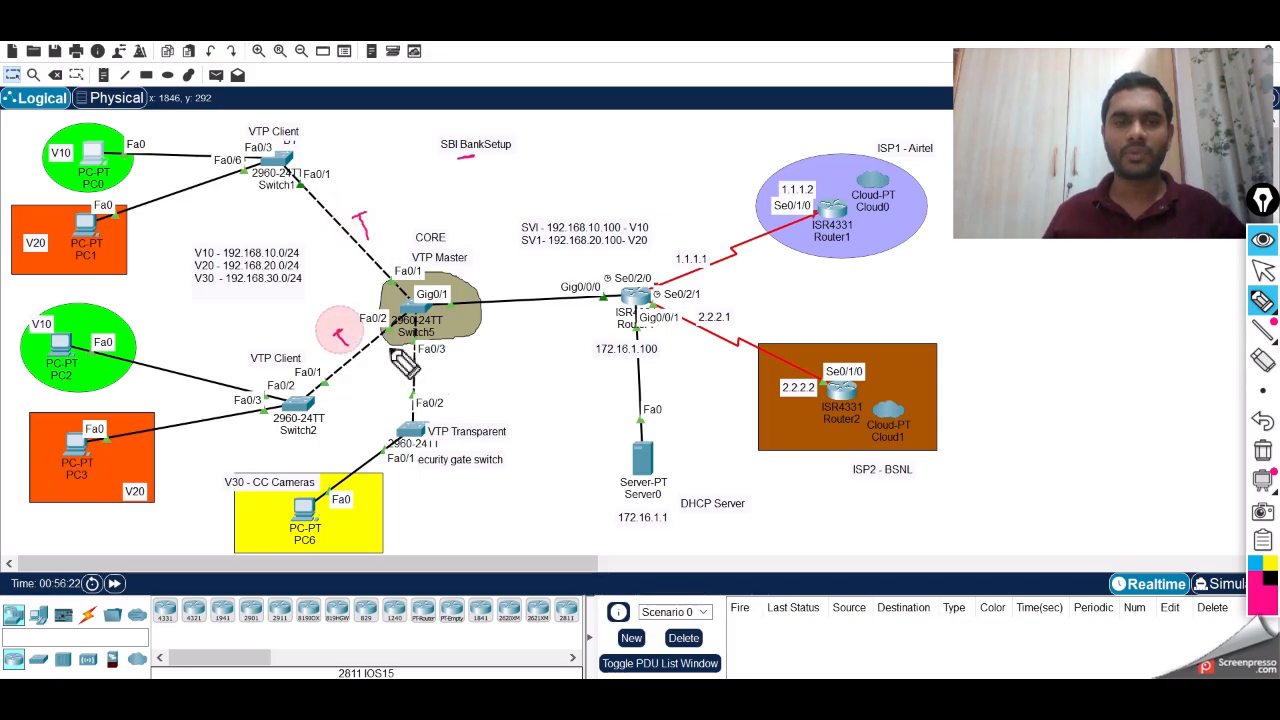
{"action": "left_click_drag", "start_coordinate": [420, 376], "coordinate": [425, 390]}
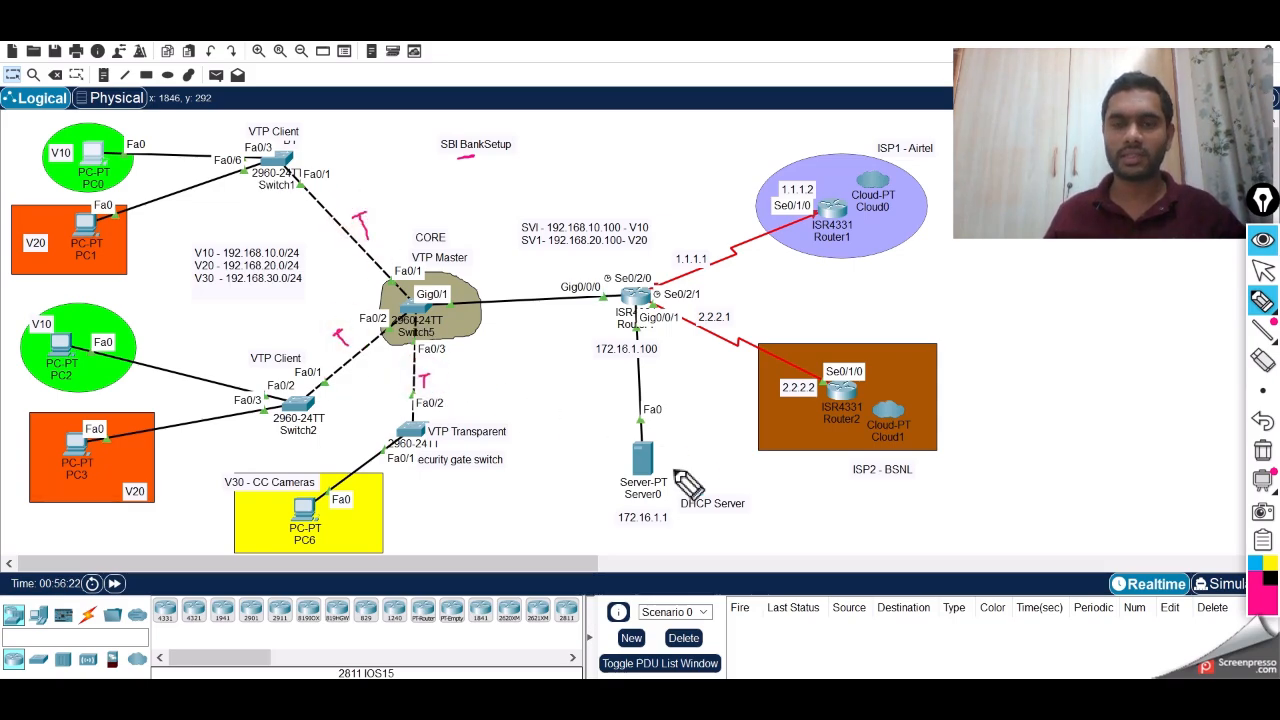
Draw two arrows beside Server0 and hand-label them for VLANs 10 and 20
{"action": "left_click", "coordinate": [690, 460]}
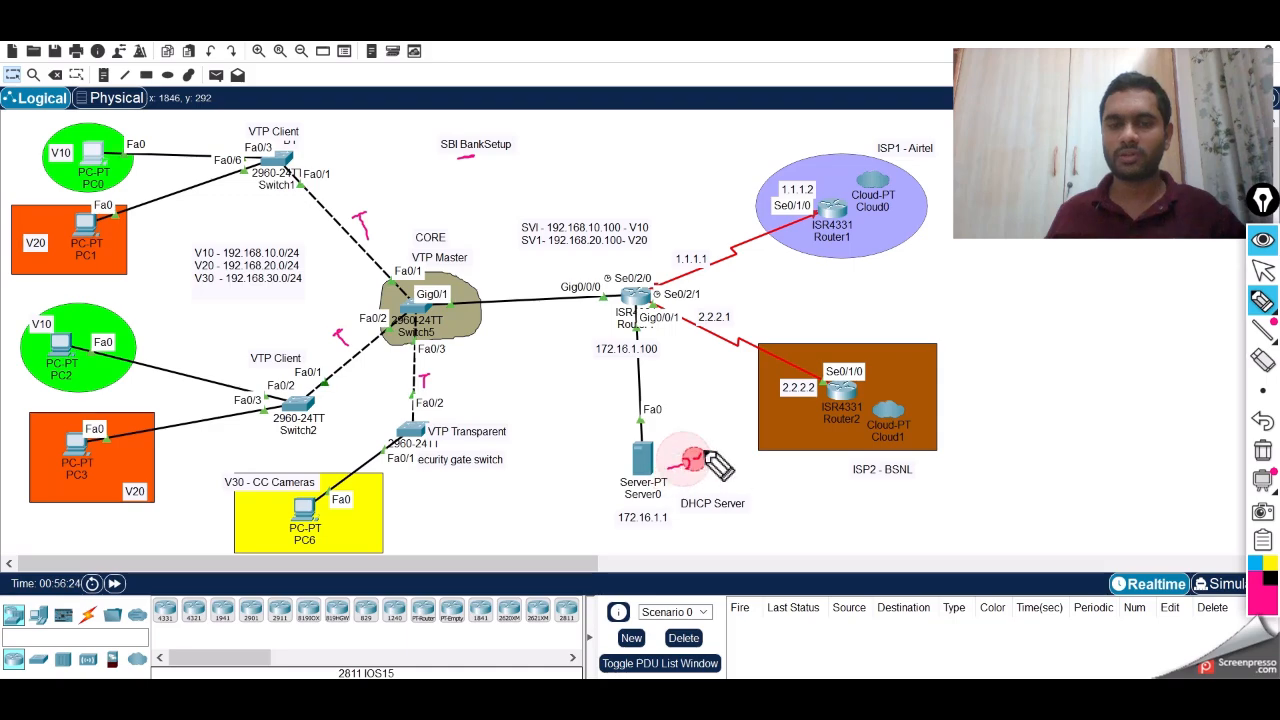
{"action": "left_click_drag", "start_coordinate": [710, 455], "coordinate": [707, 465]}
{"action": "mouse_move", "coordinate": [716, 458]}
{"action": "left_mouse_down"}
{"action": "mouse_move", "coordinate": [690, 481]}
{"action": "mouse_move", "coordinate": [707, 473]}
{"action": "left_mouse_up"}
{"action": "left_click_drag", "start_coordinate": [709, 477], "coordinate": [722, 475]}
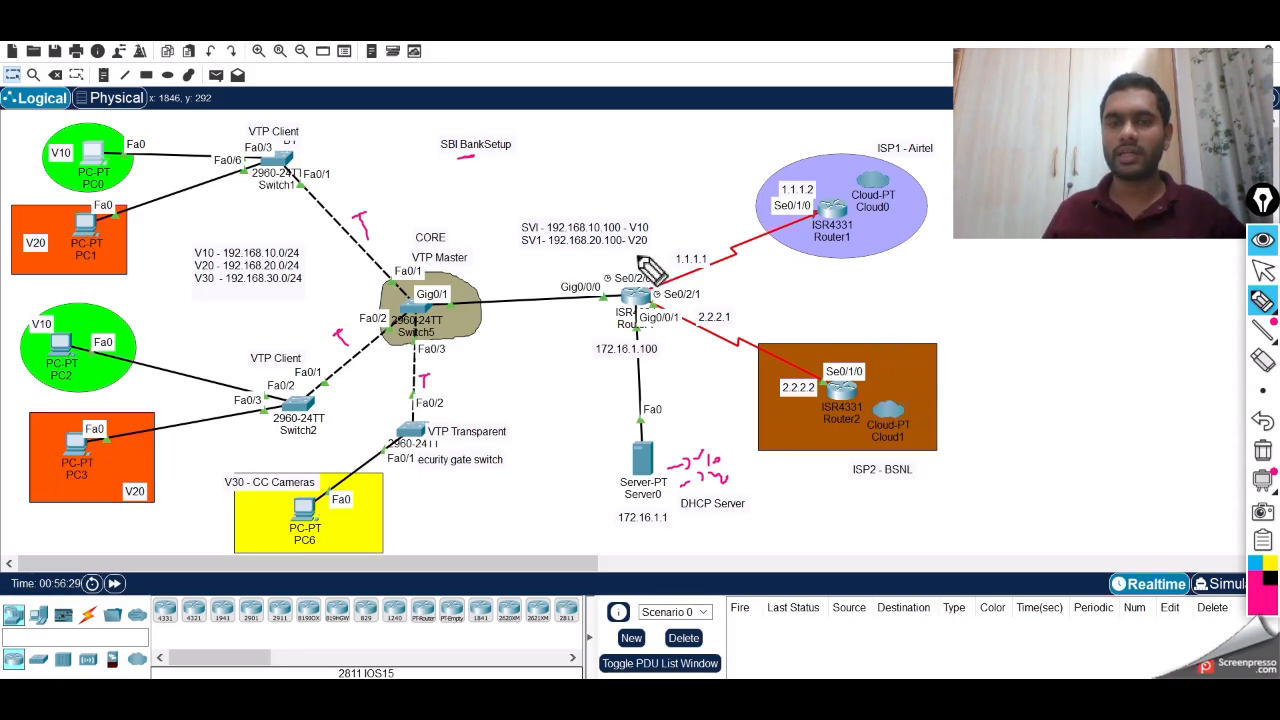
Write Default above the bank router, tick both ISP links, cross out Airtel, add ticks at BSNL, and clear all pen annotations
{"action": "left_click_drag", "start_coordinate": [640, 262], "coordinate": [688, 247]}
{"action": "left_click_drag", "start_coordinate": [793, 270], "coordinate": [810, 260]}
{"action": "left_click_drag", "start_coordinate": [815, 335], "coordinate": [833, 314]}
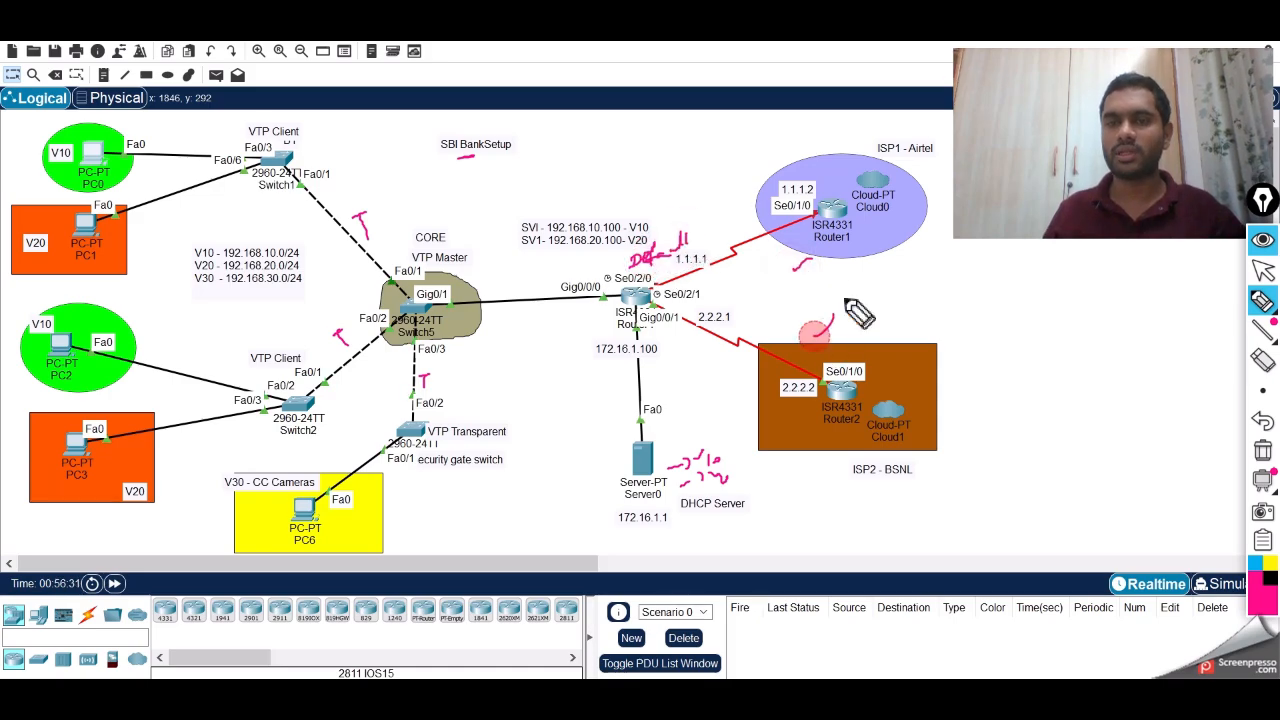
{"action": "left_click_drag", "start_coordinate": [845, 168], "coordinate": [878, 162]}
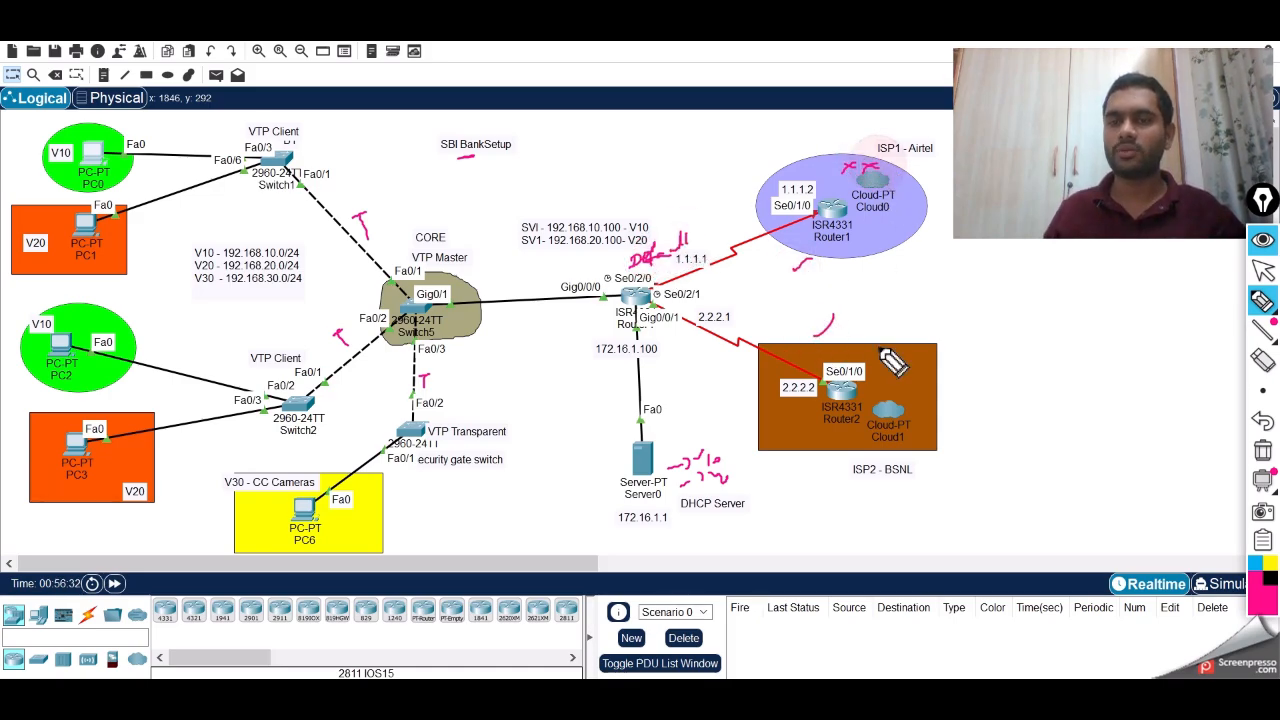
{"action": "left_click_drag", "start_coordinate": [883, 347], "coordinate": [899, 339]}
{"action": "left_click_drag", "start_coordinate": [905, 346], "coordinate": [920, 337]}
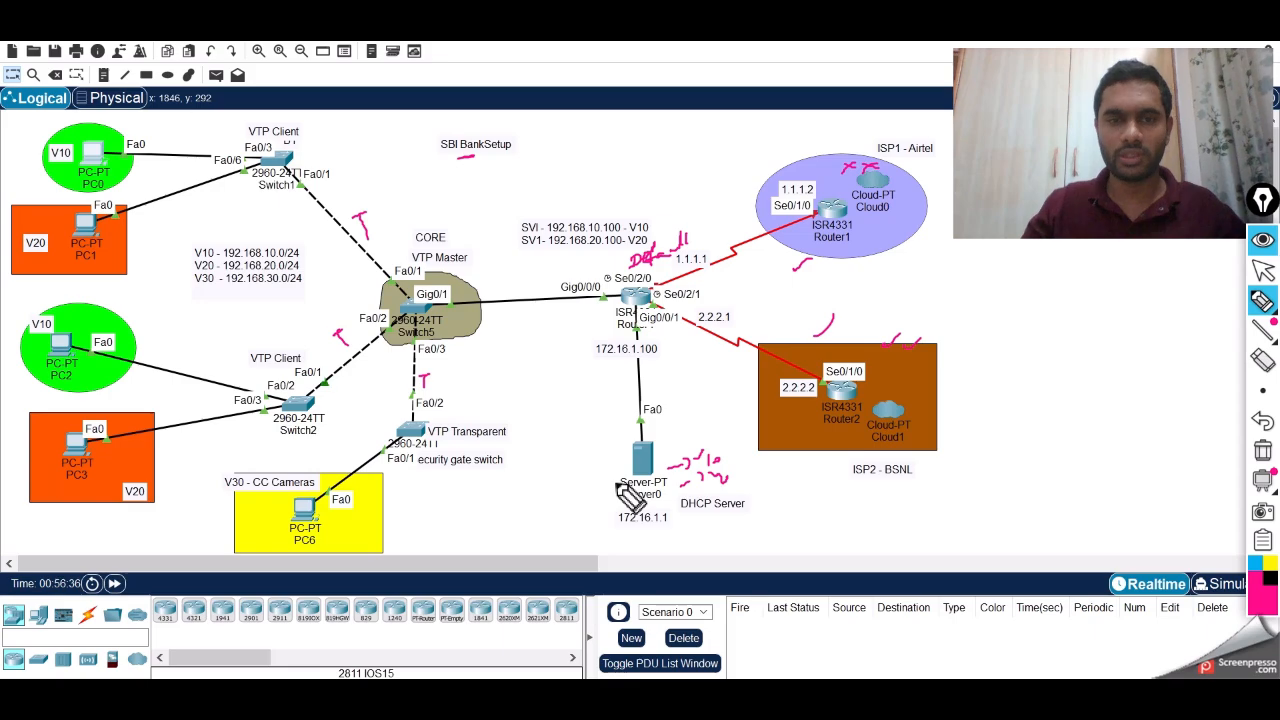
{"action": "left_click", "coordinate": [1263, 452]}
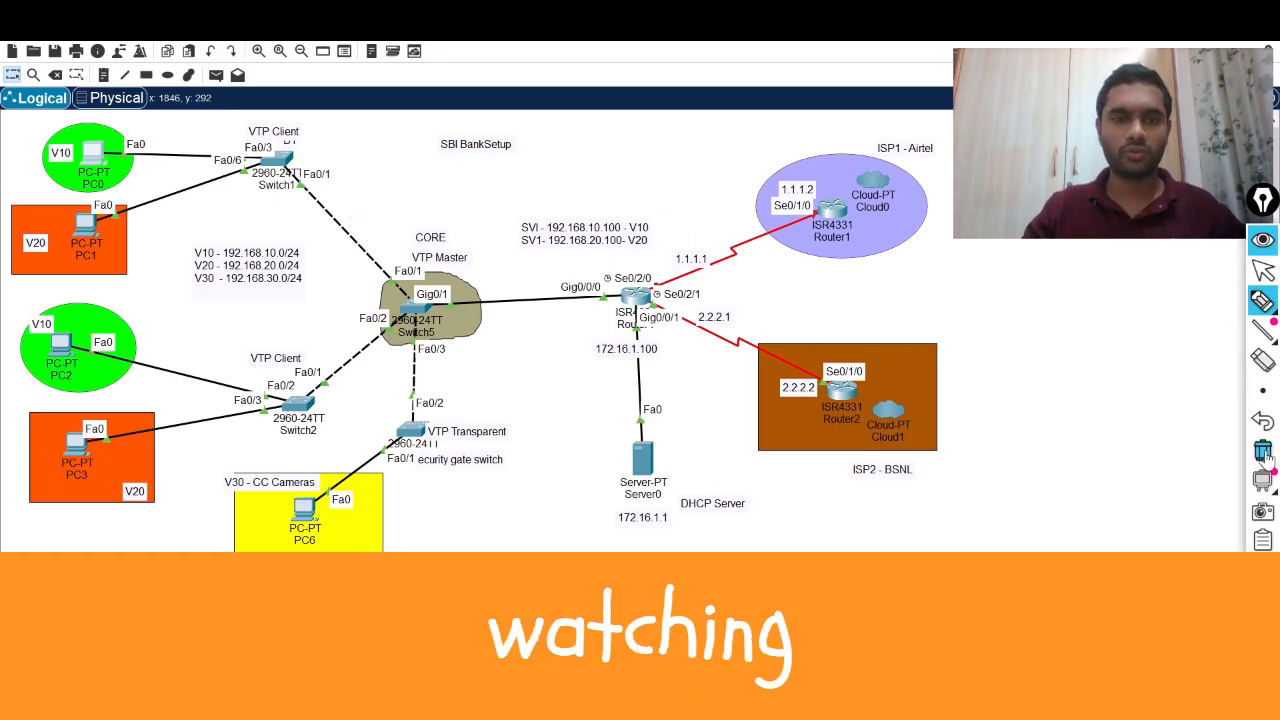